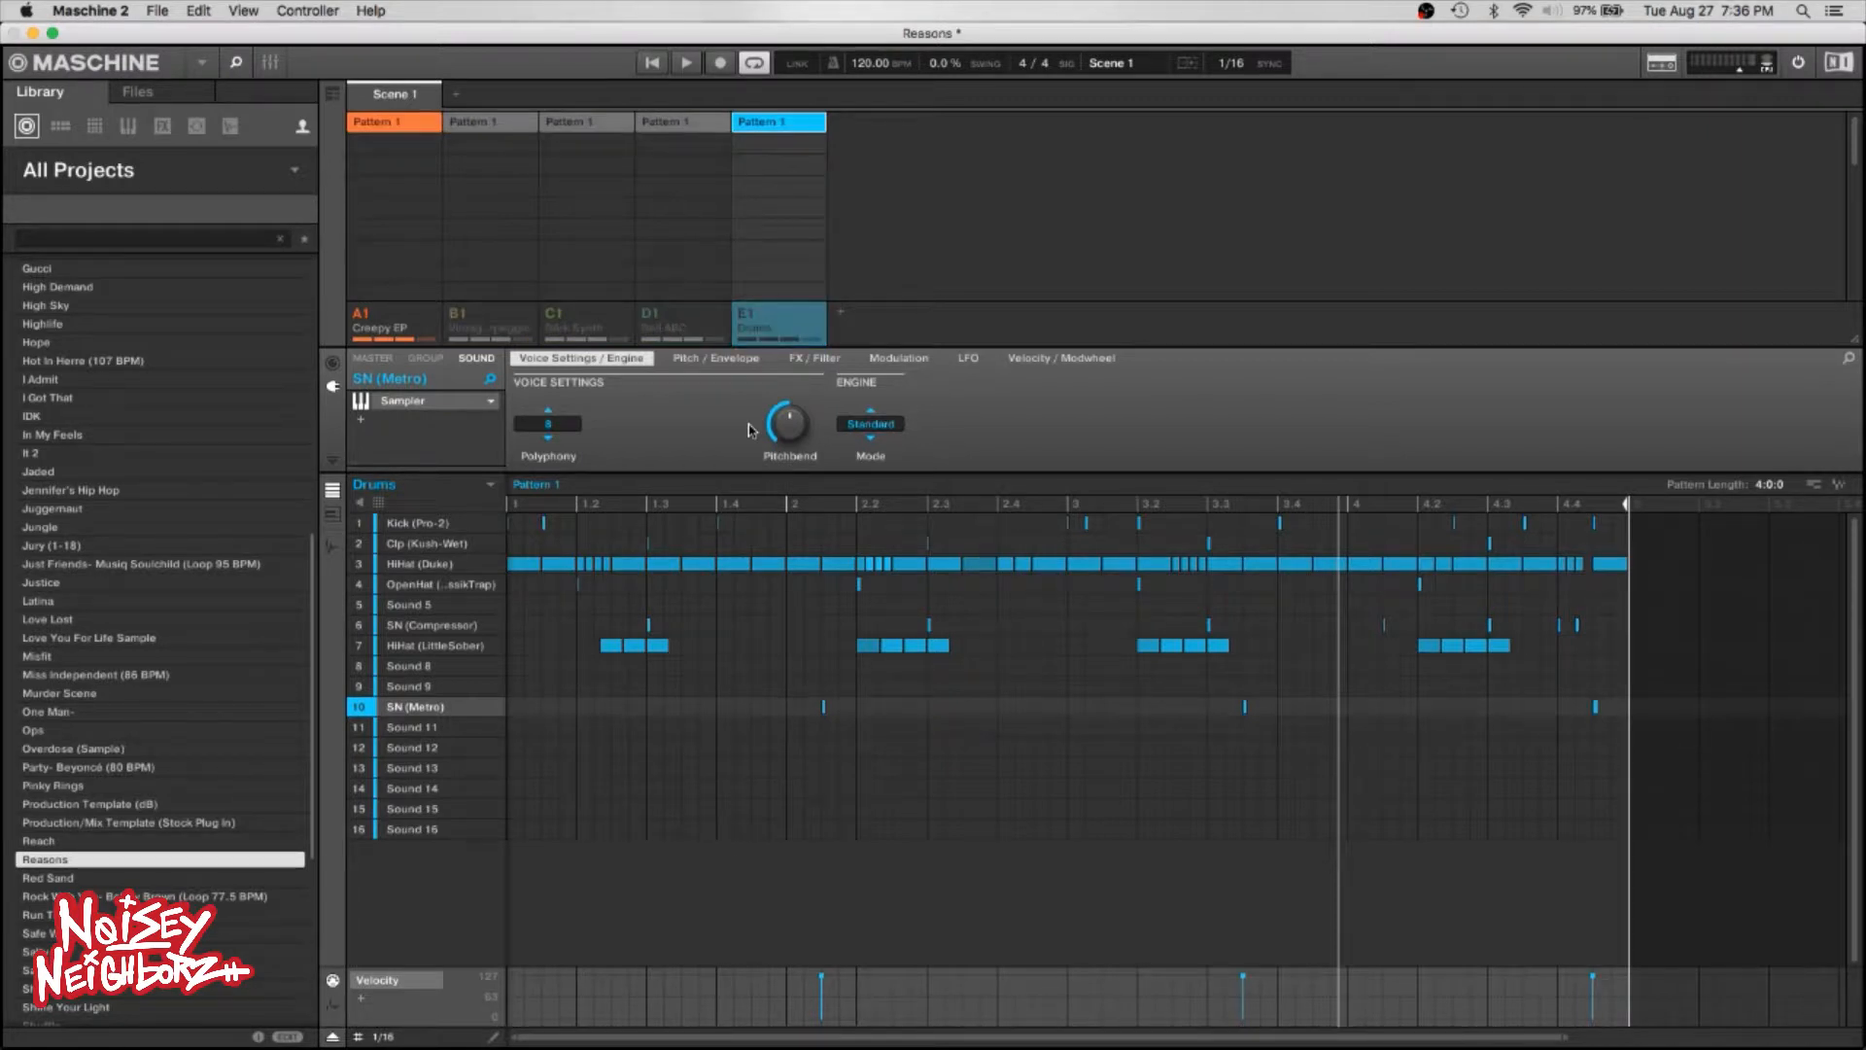
# Play Scene 1 and unmute the Vintage Arpeggio, DArk Synth, Bell ABC and Drums groups one by one, stopping playback at the end.
pyautogui.press('space')
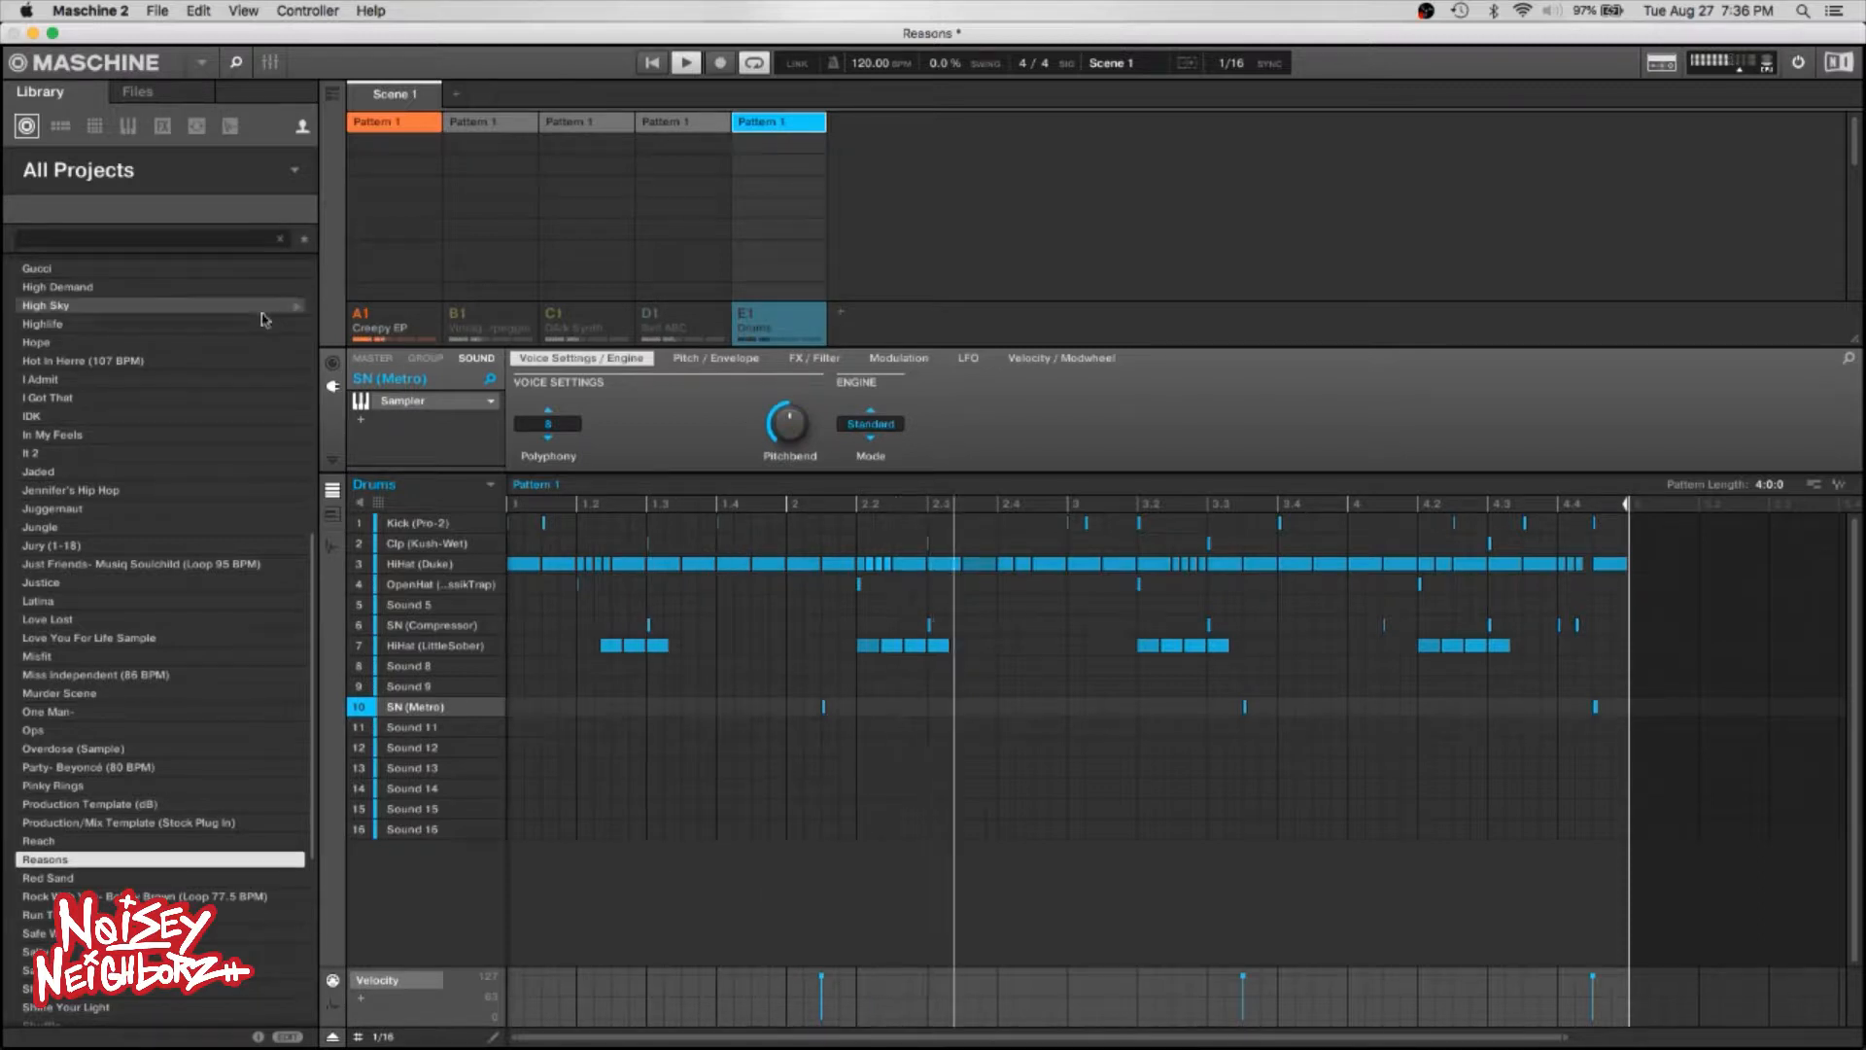
pyautogui.click(428, 326)
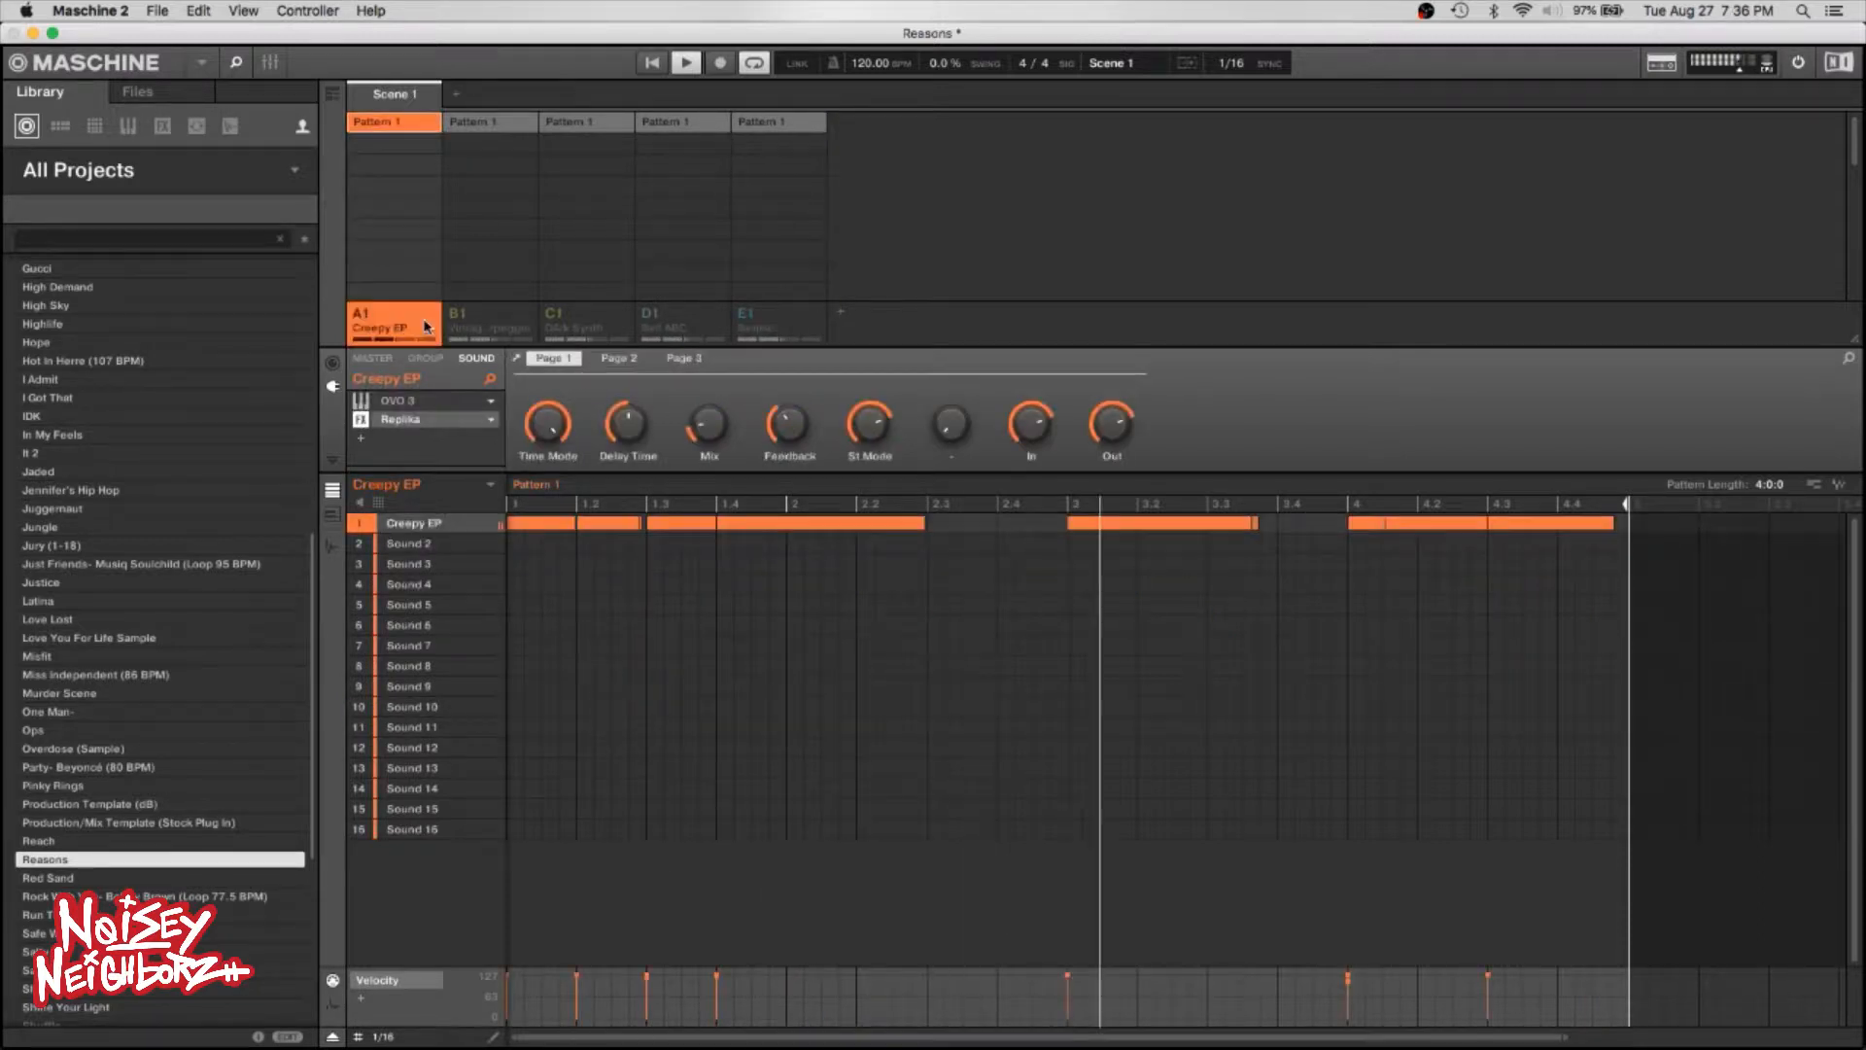
pyautogui.click(507, 326)
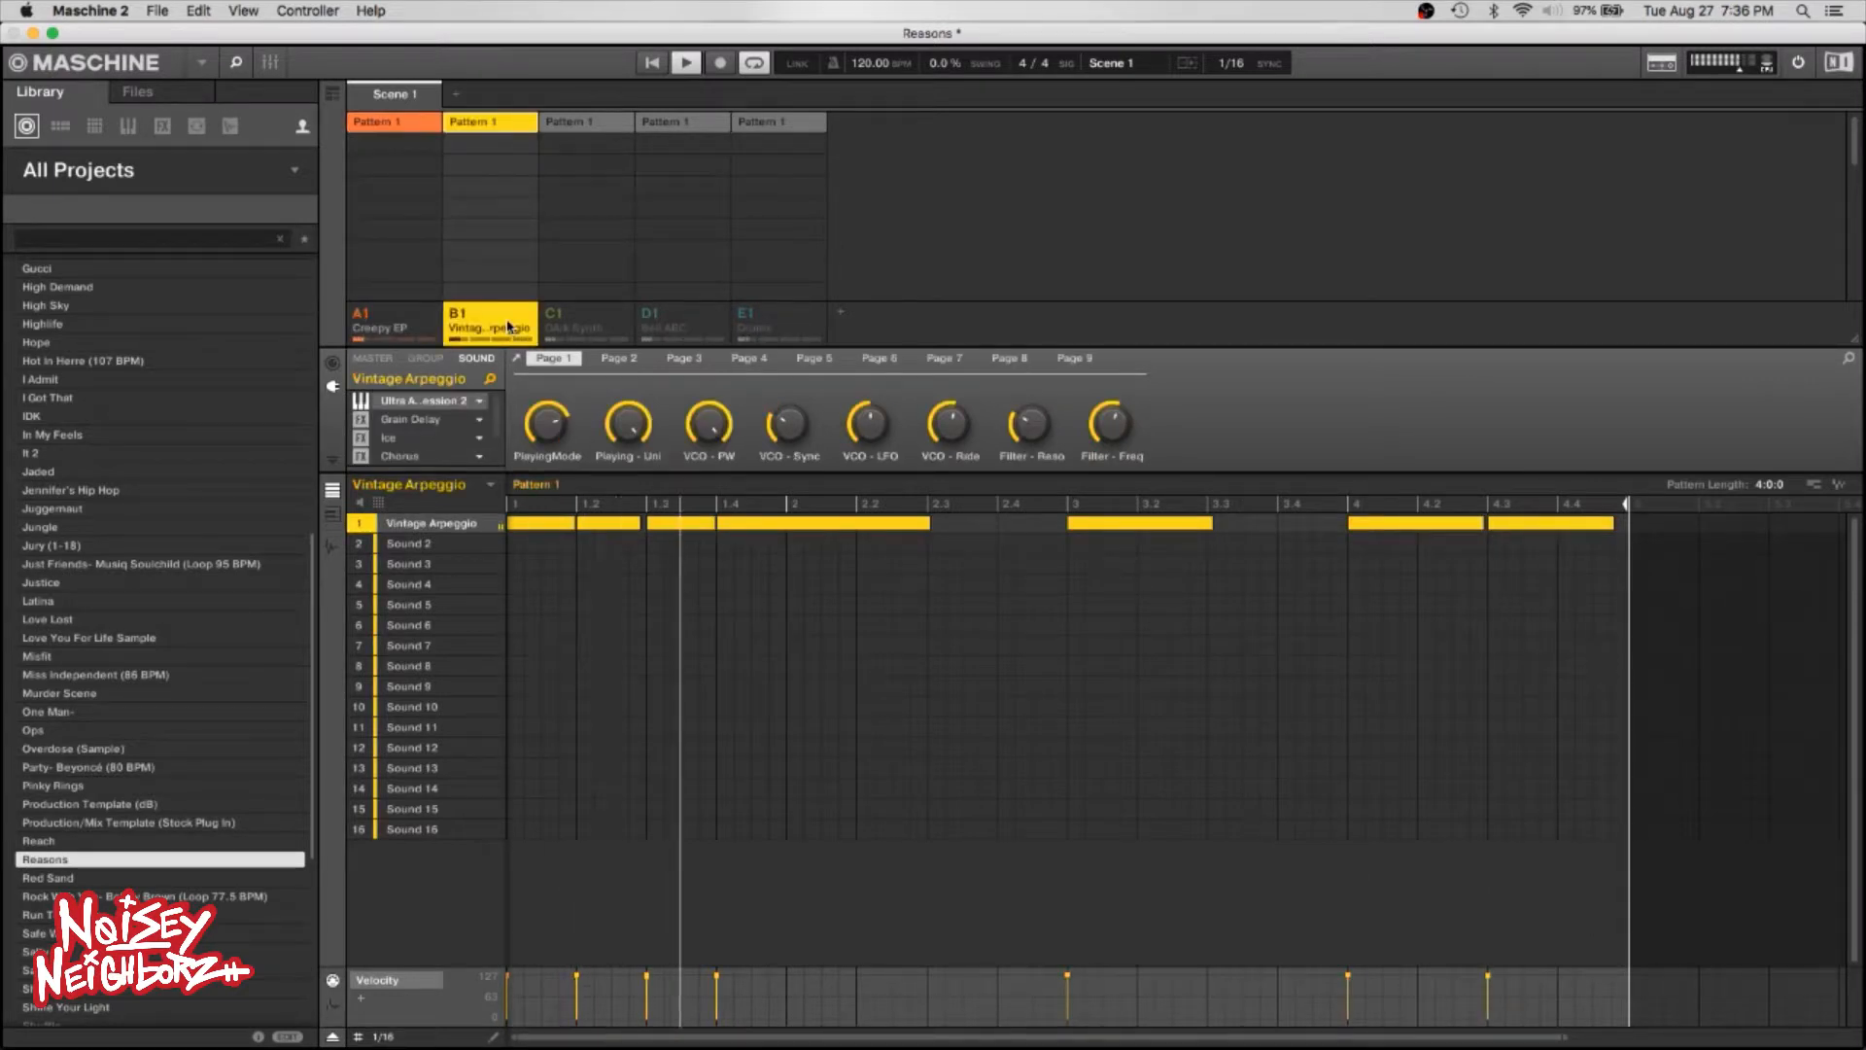
pyautogui.click(595, 324)
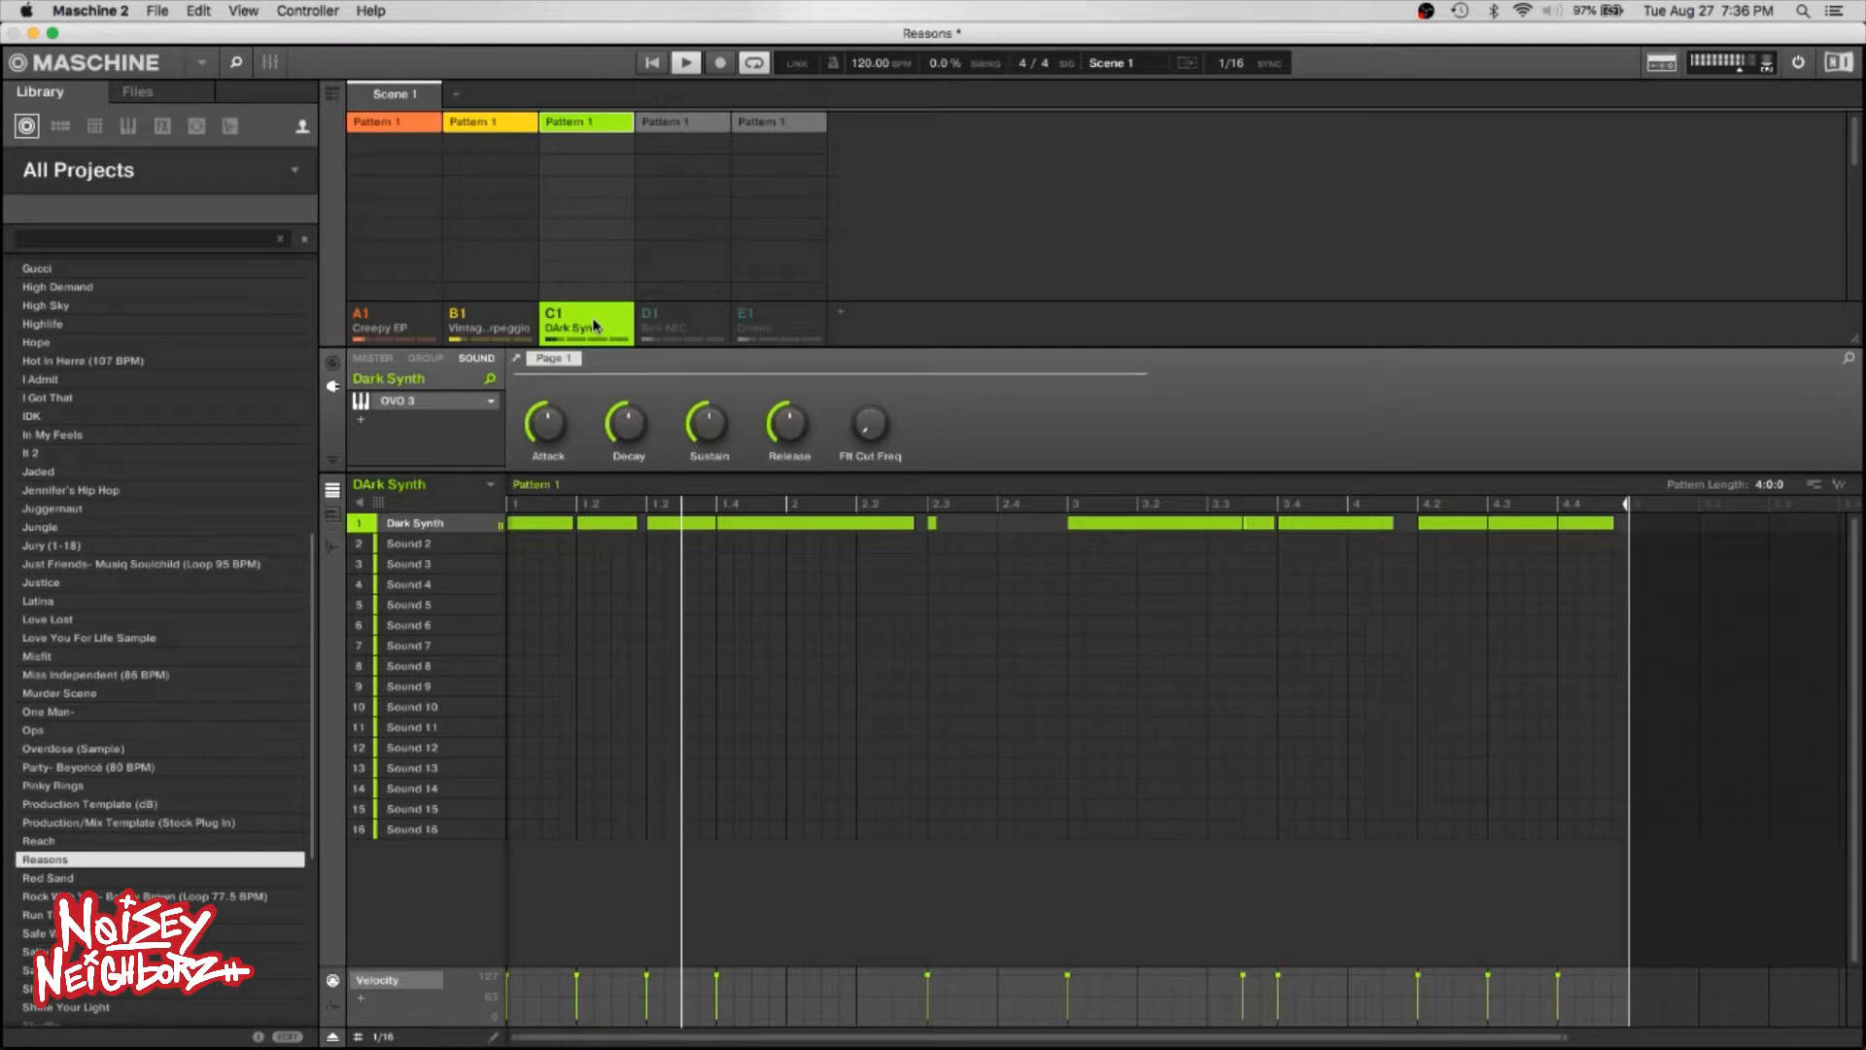
pyautogui.click(700, 326)
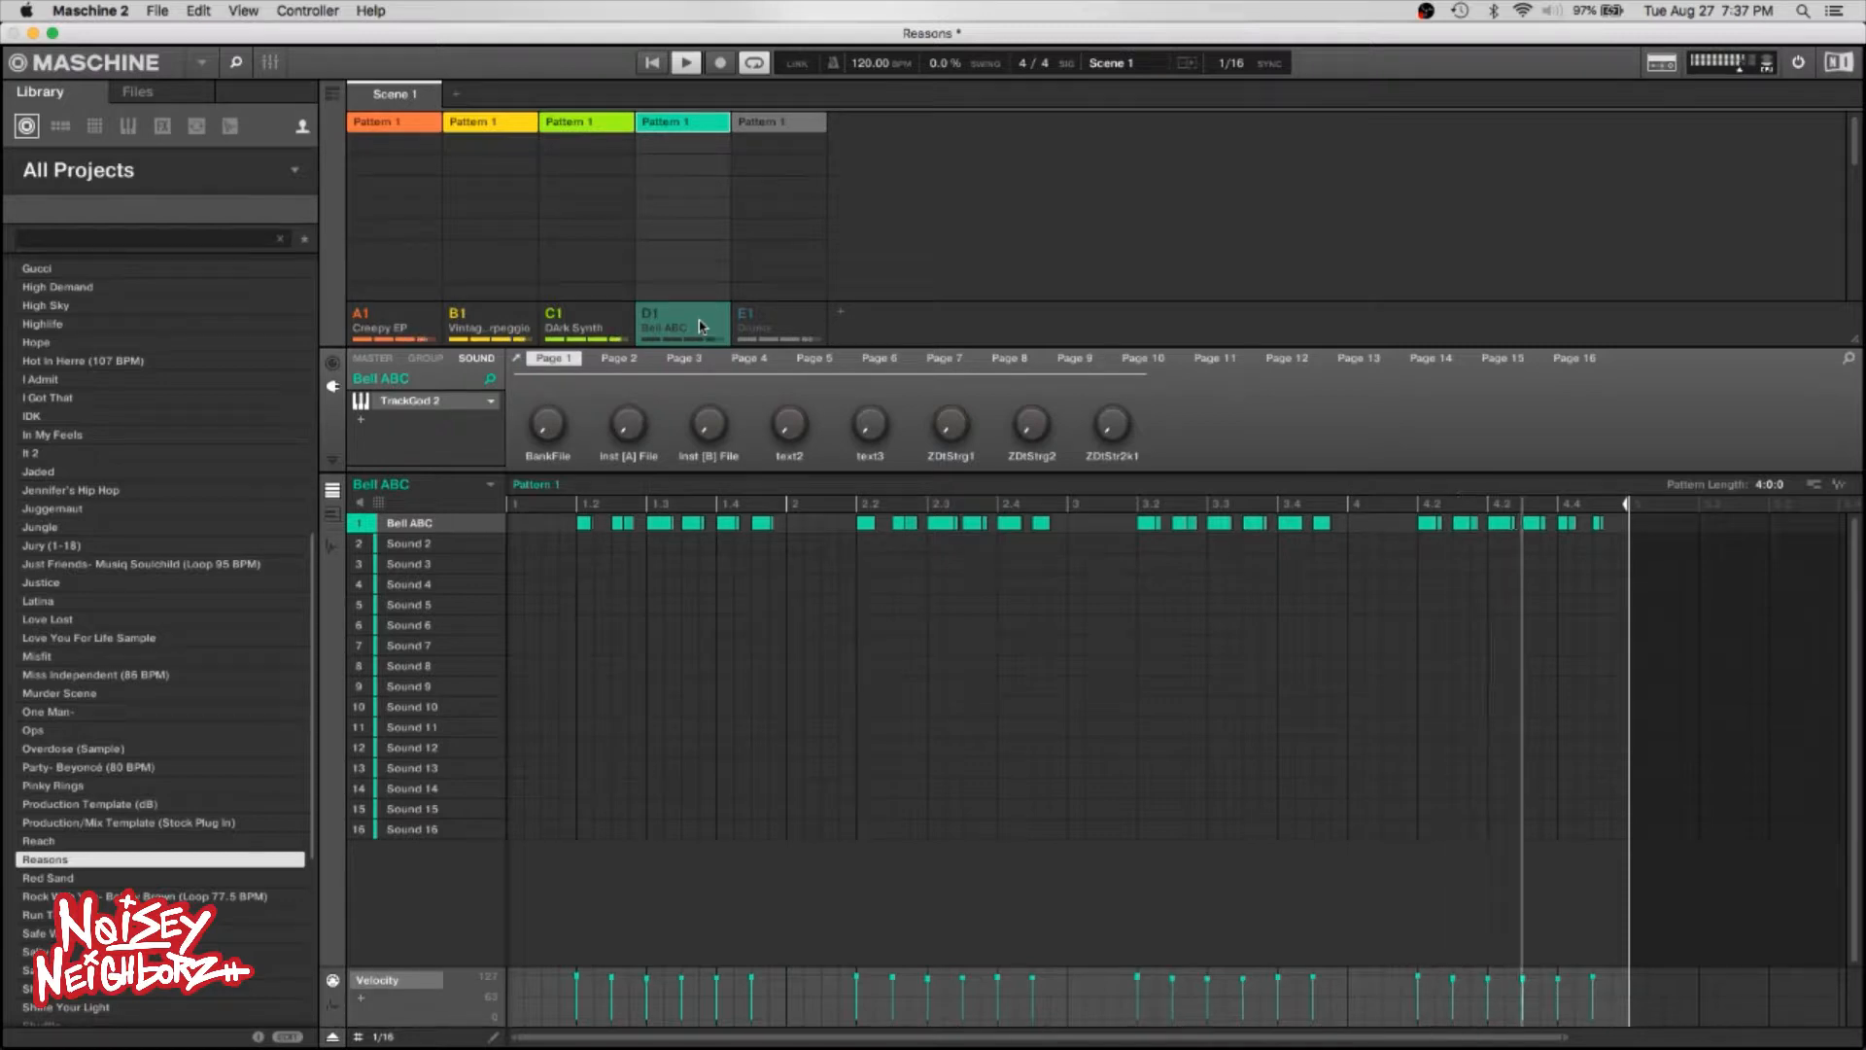
pyautogui.click(701, 326)
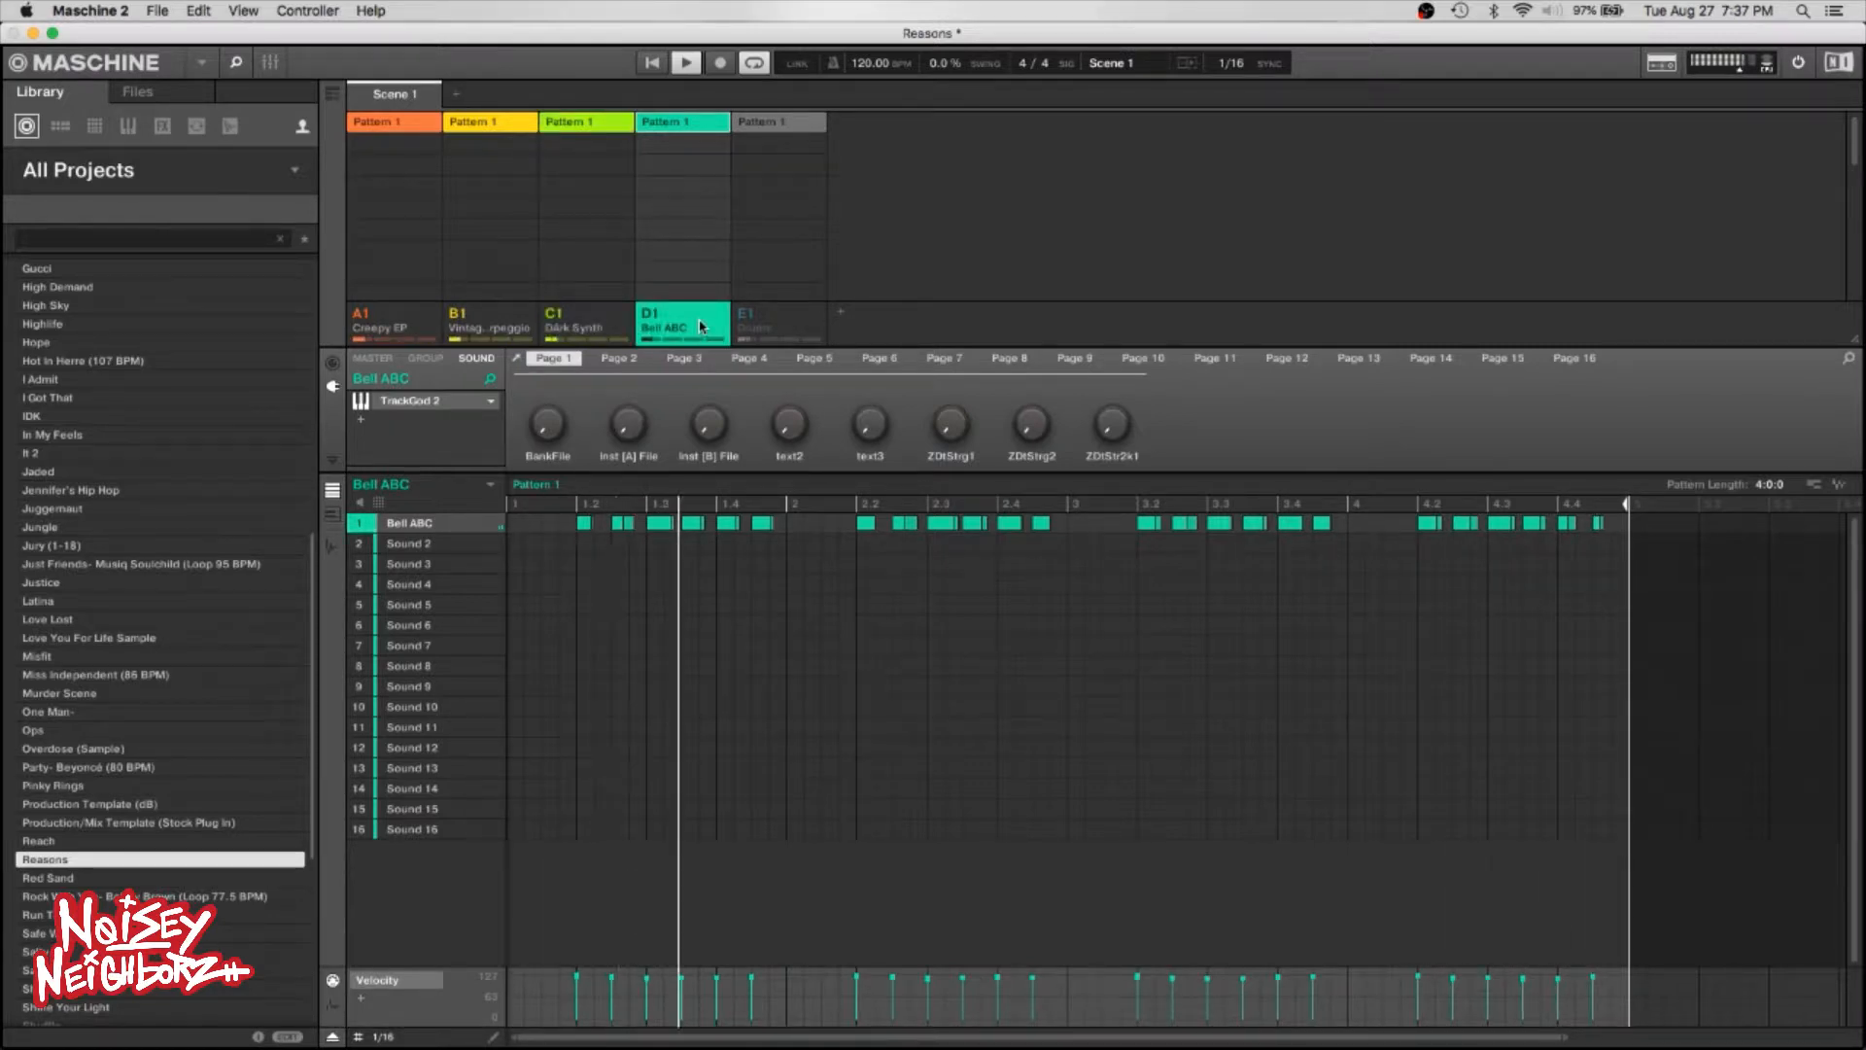
pyautogui.click(779, 330)
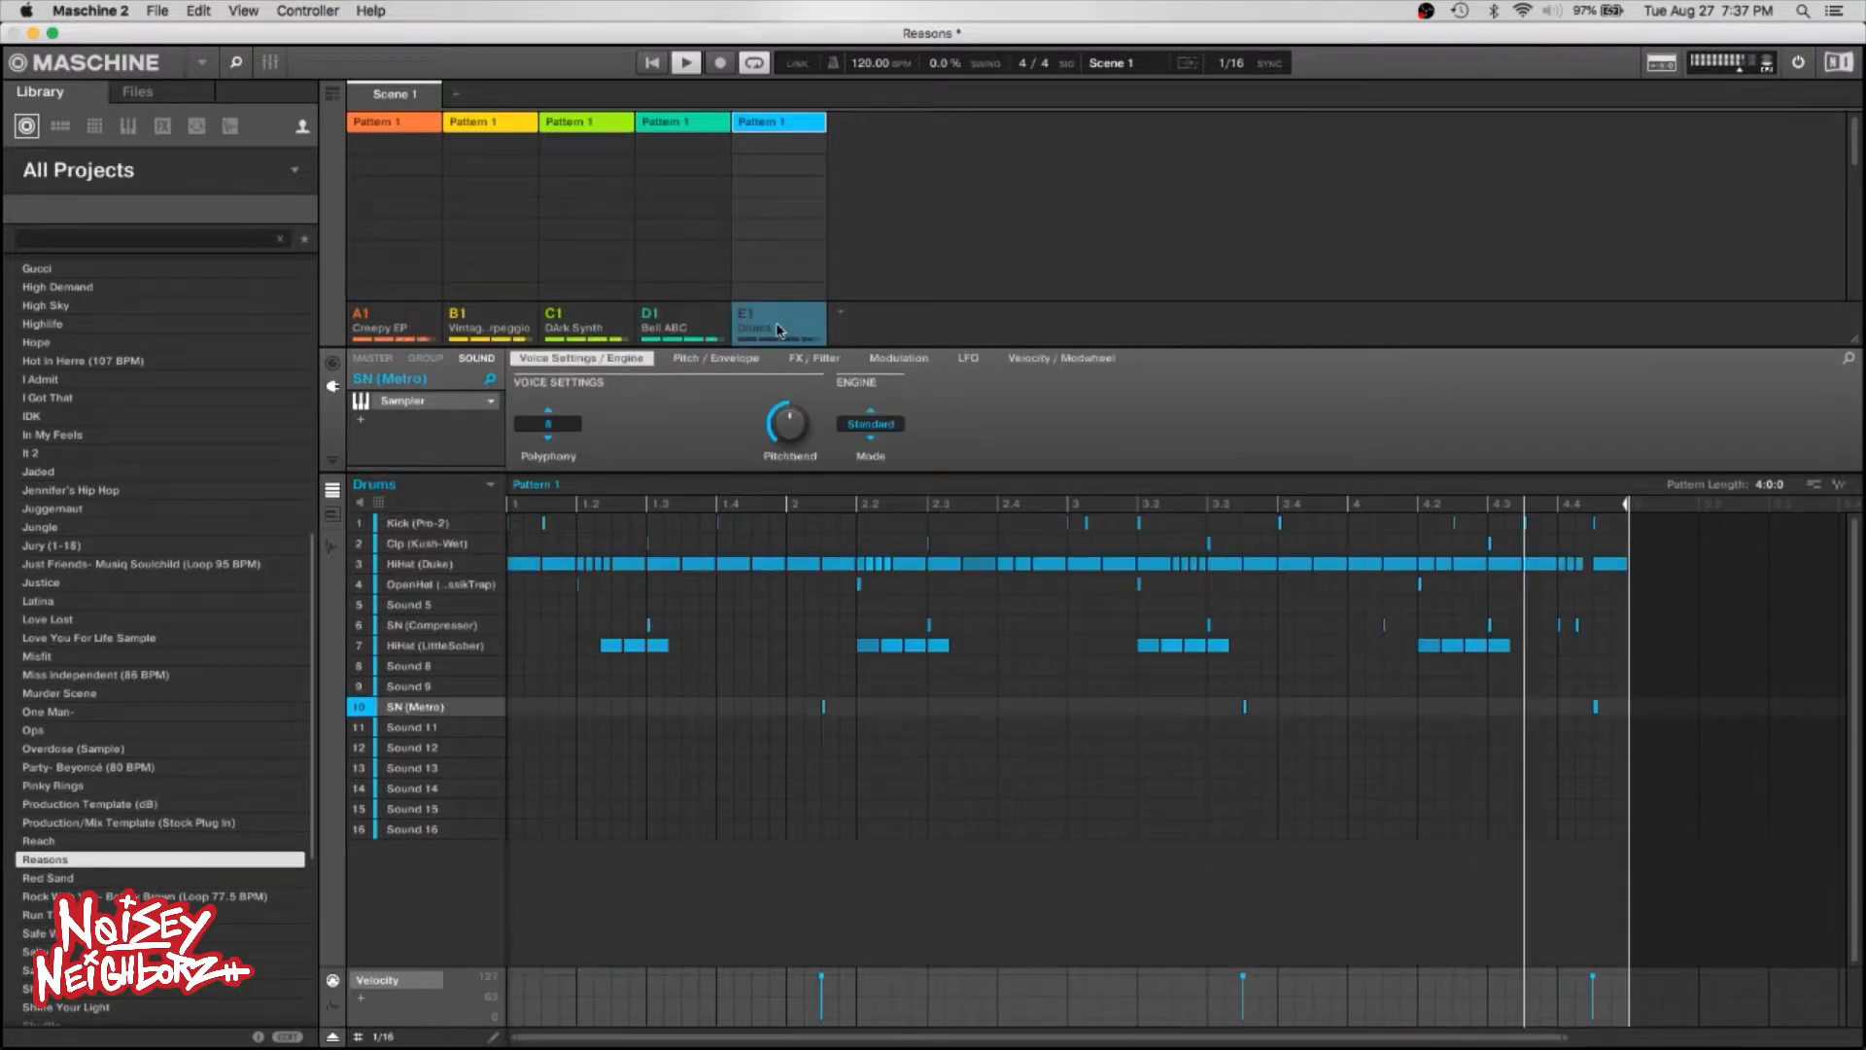
pyautogui.click(778, 329)
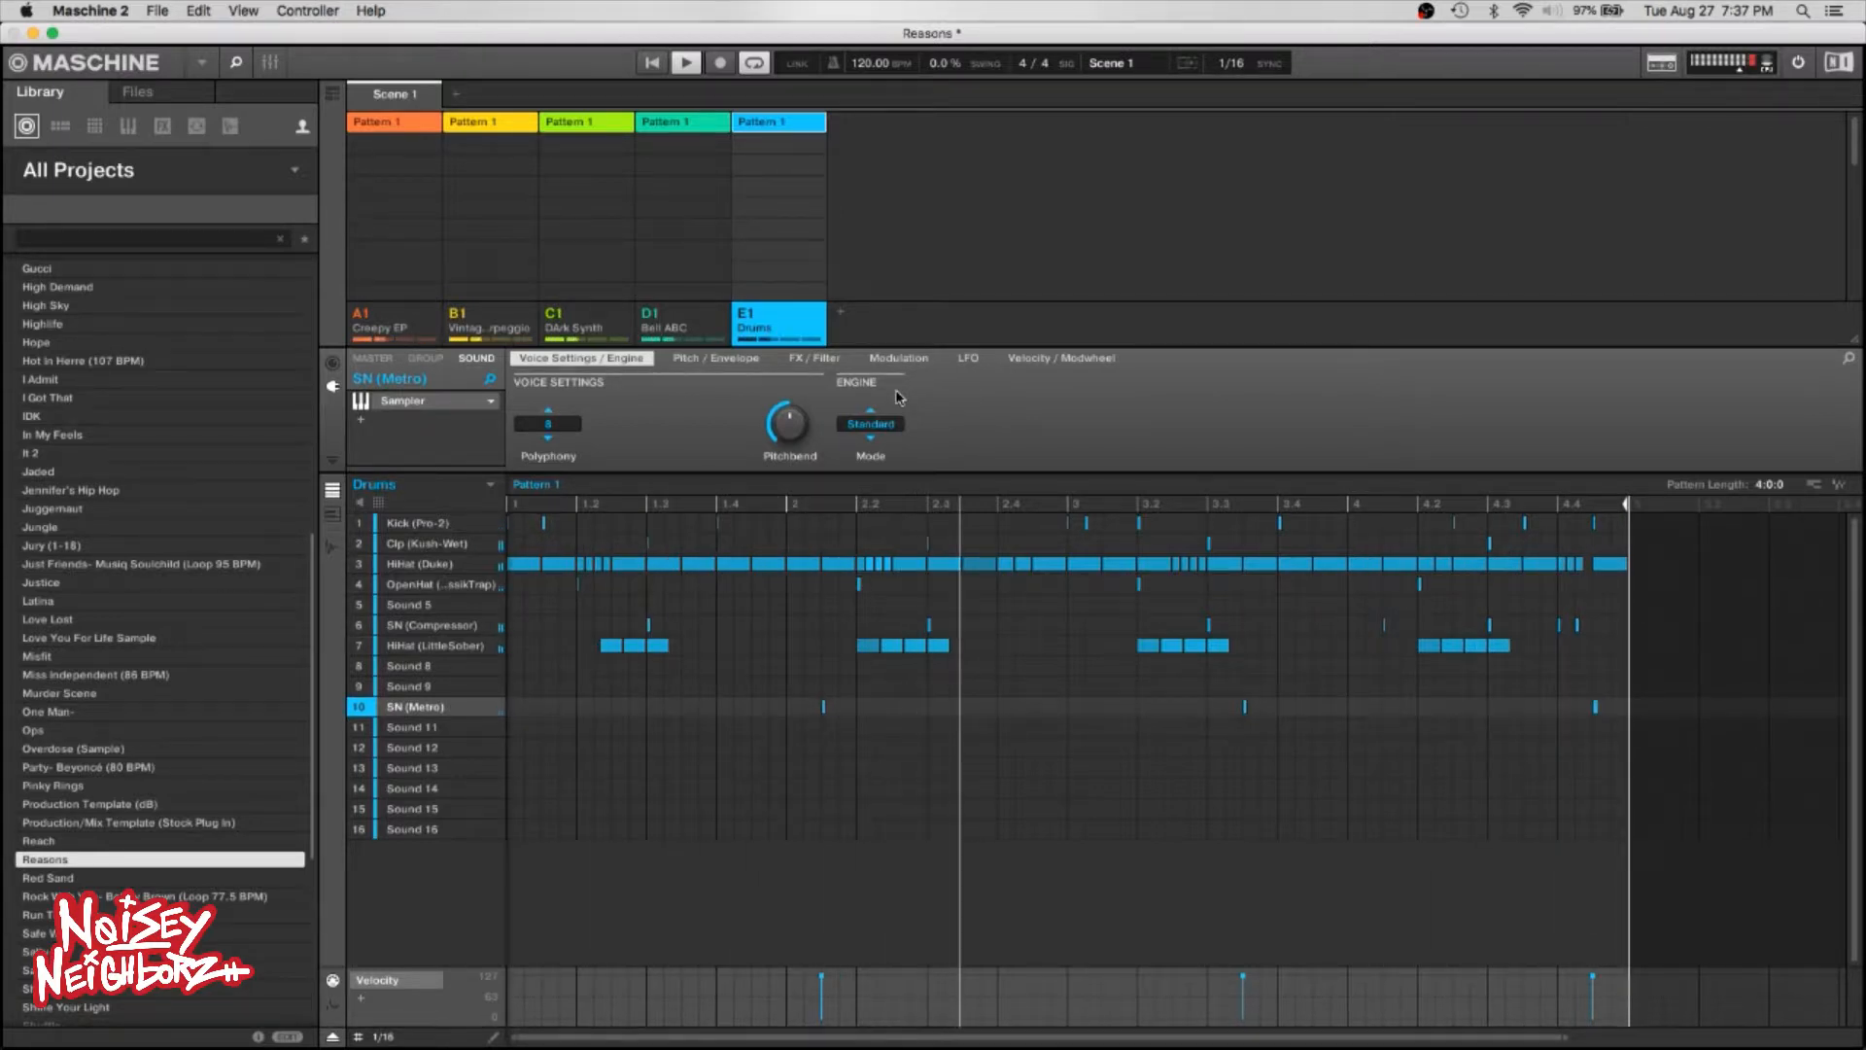
pyautogui.press('space')
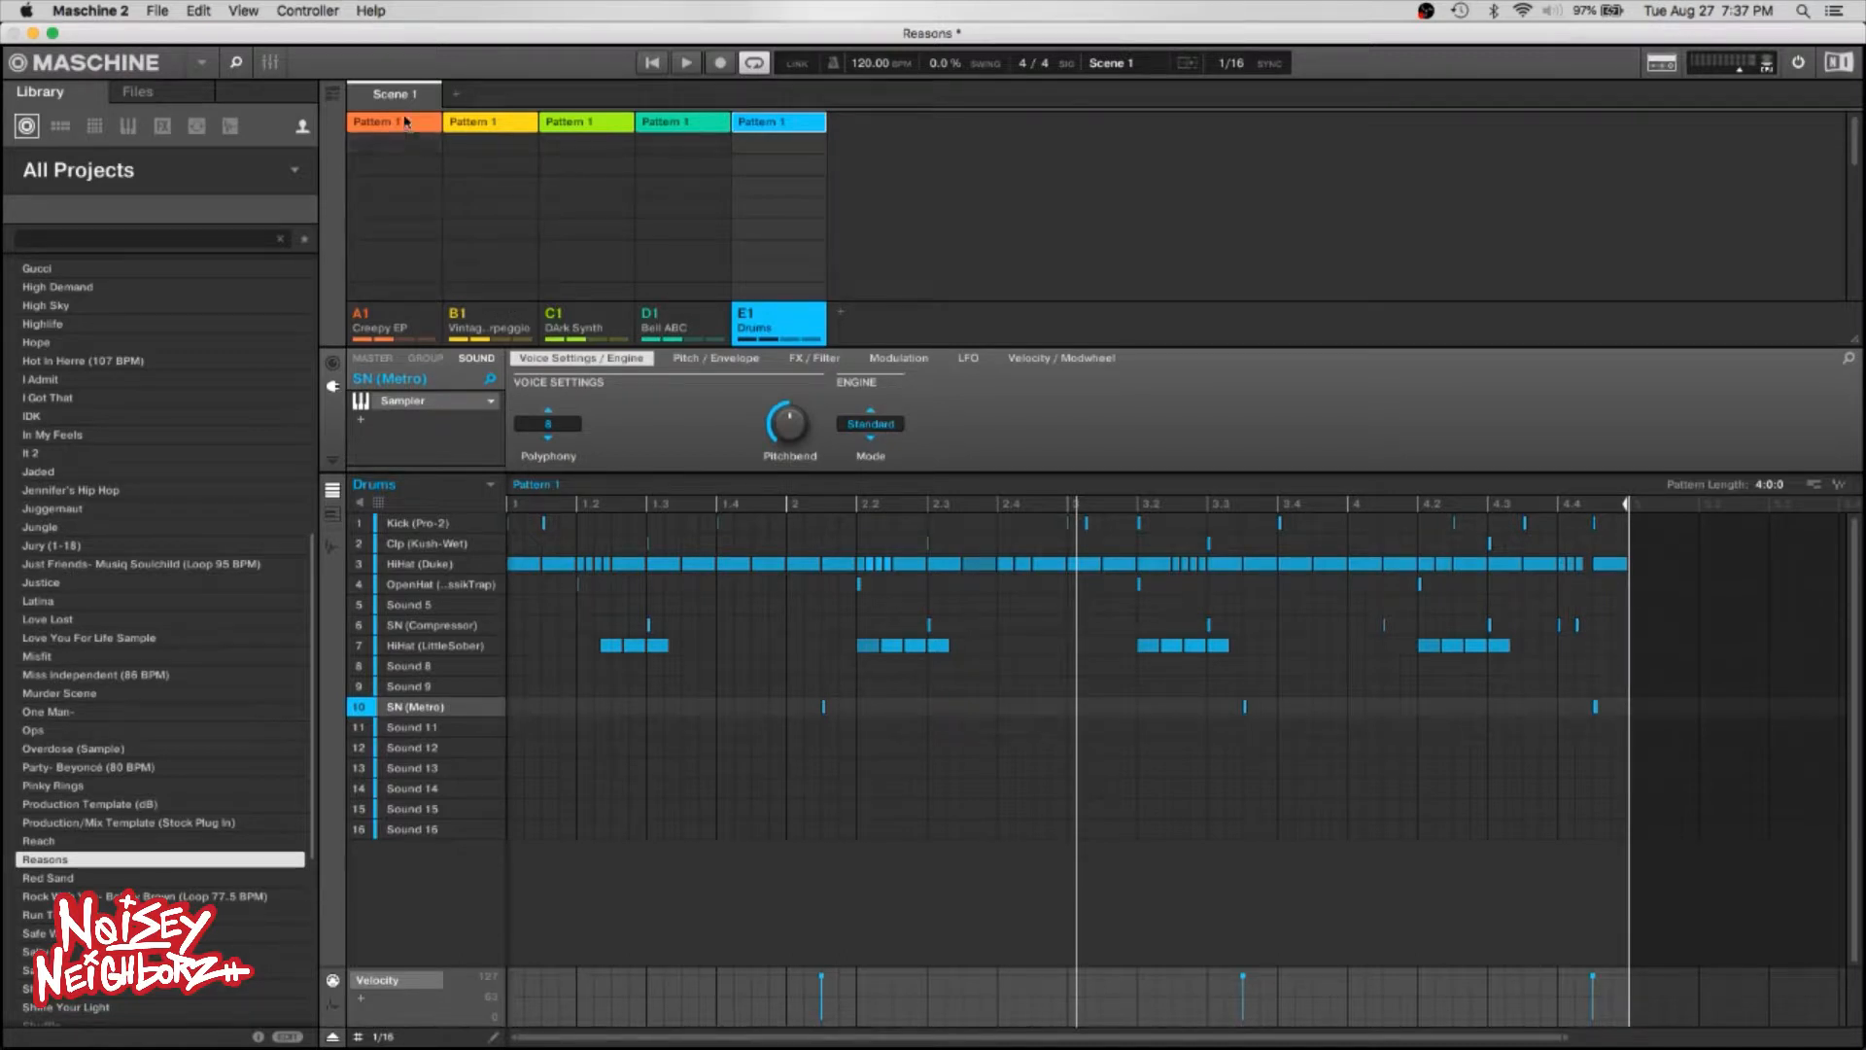
# Add five empty patterns, Pattern 2 to Pattern 6, to the Creepy EP group in Scene 1.
pyautogui.click(406, 161)
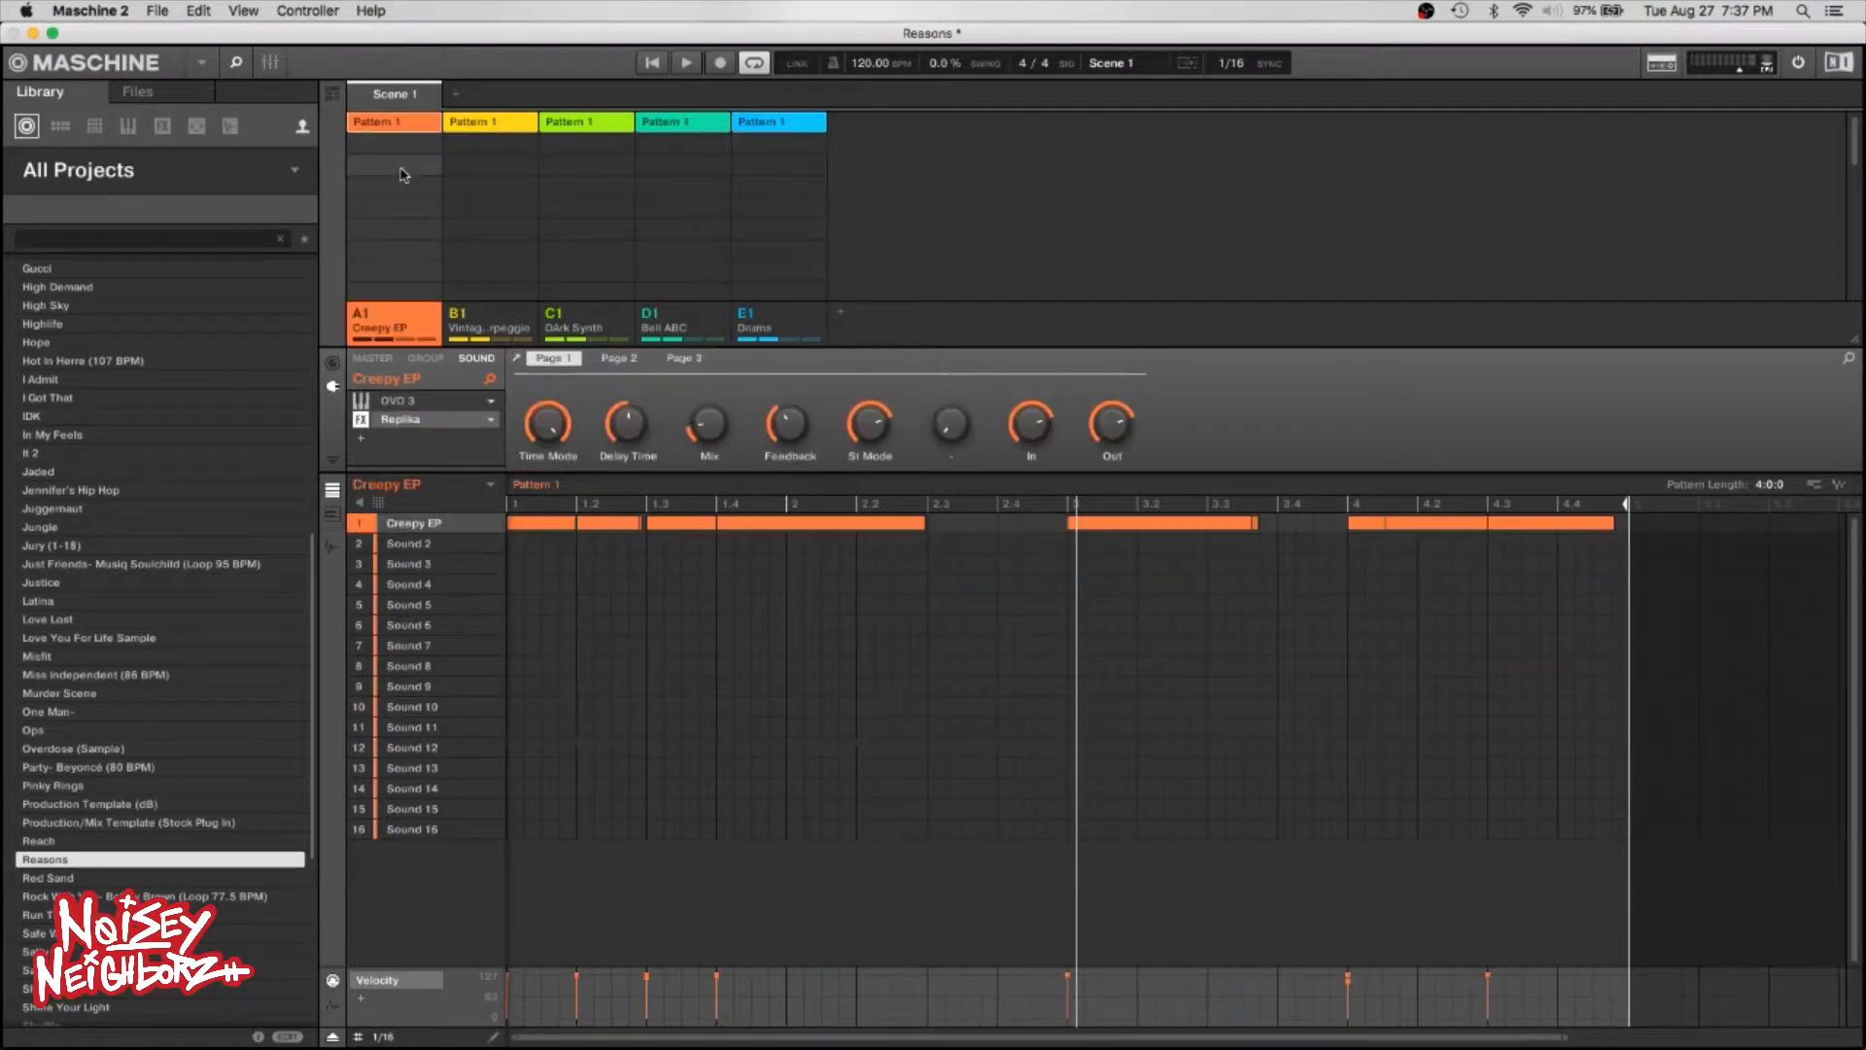
pyautogui.click(406, 146)
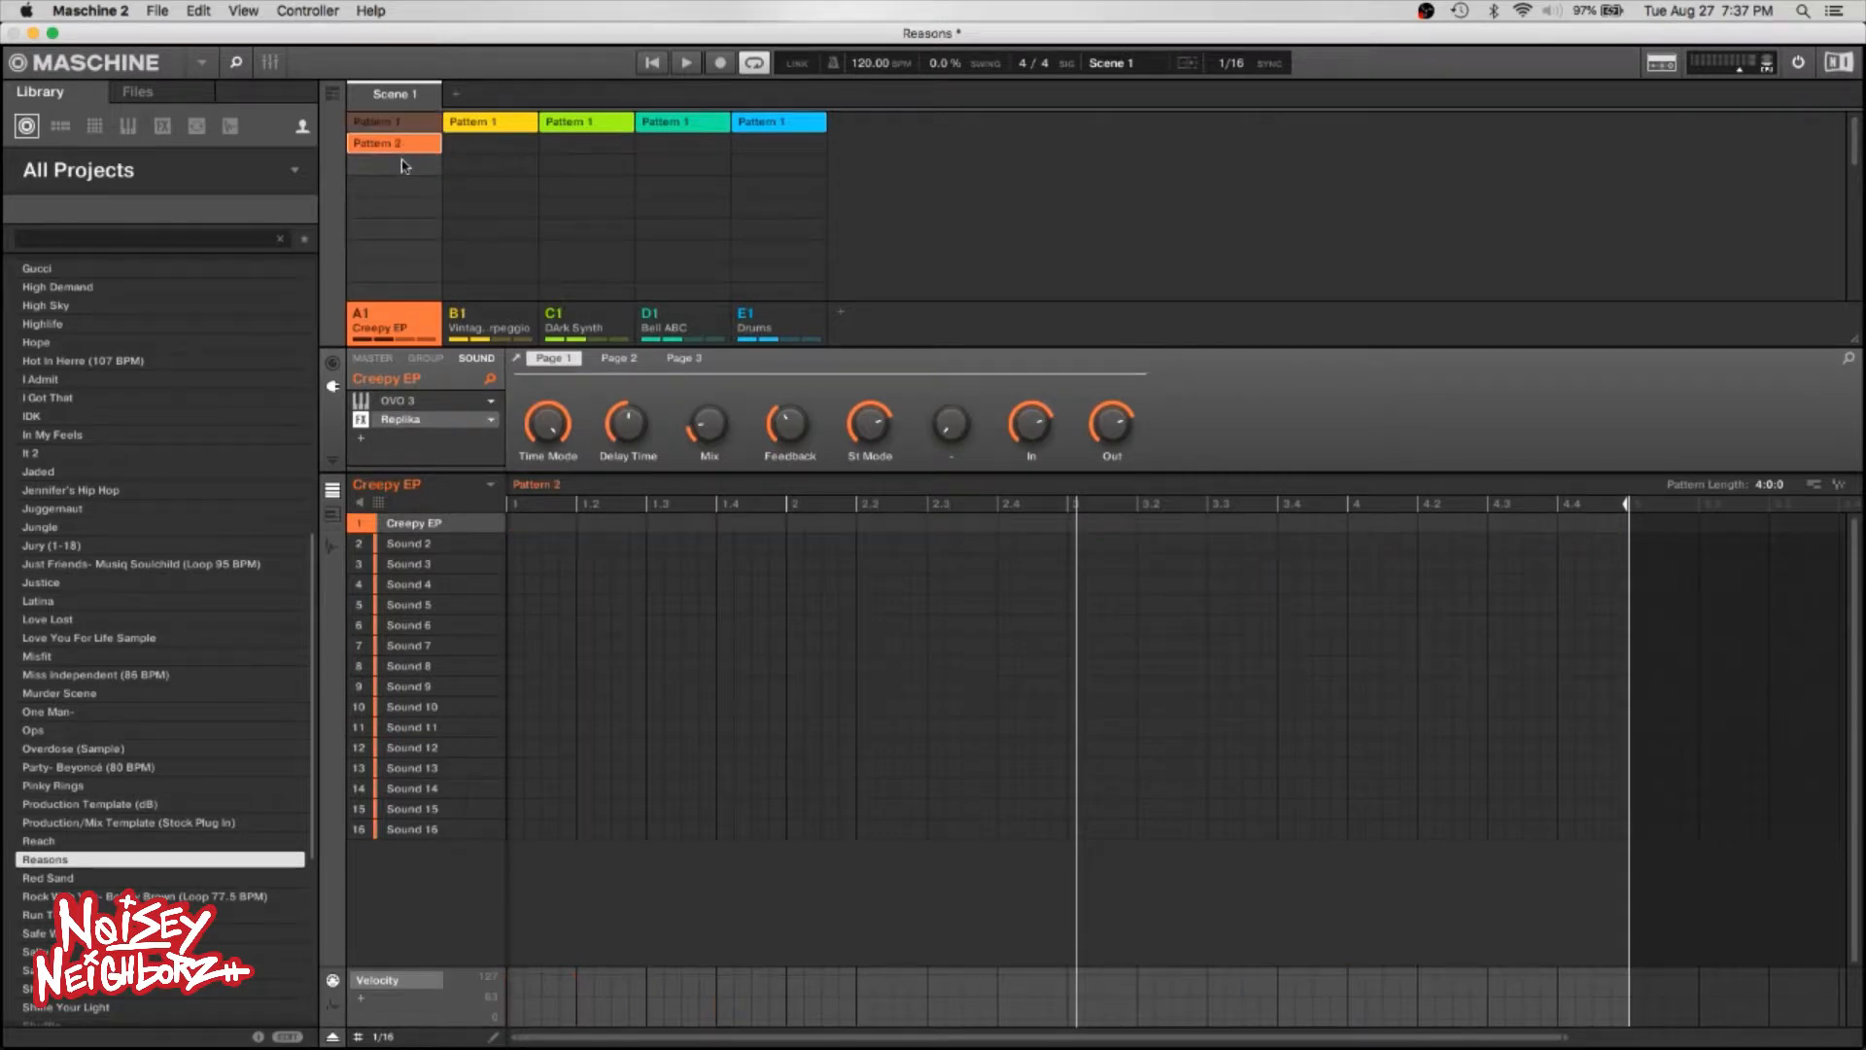
pyautogui.click(407, 166)
pyautogui.click(404, 186)
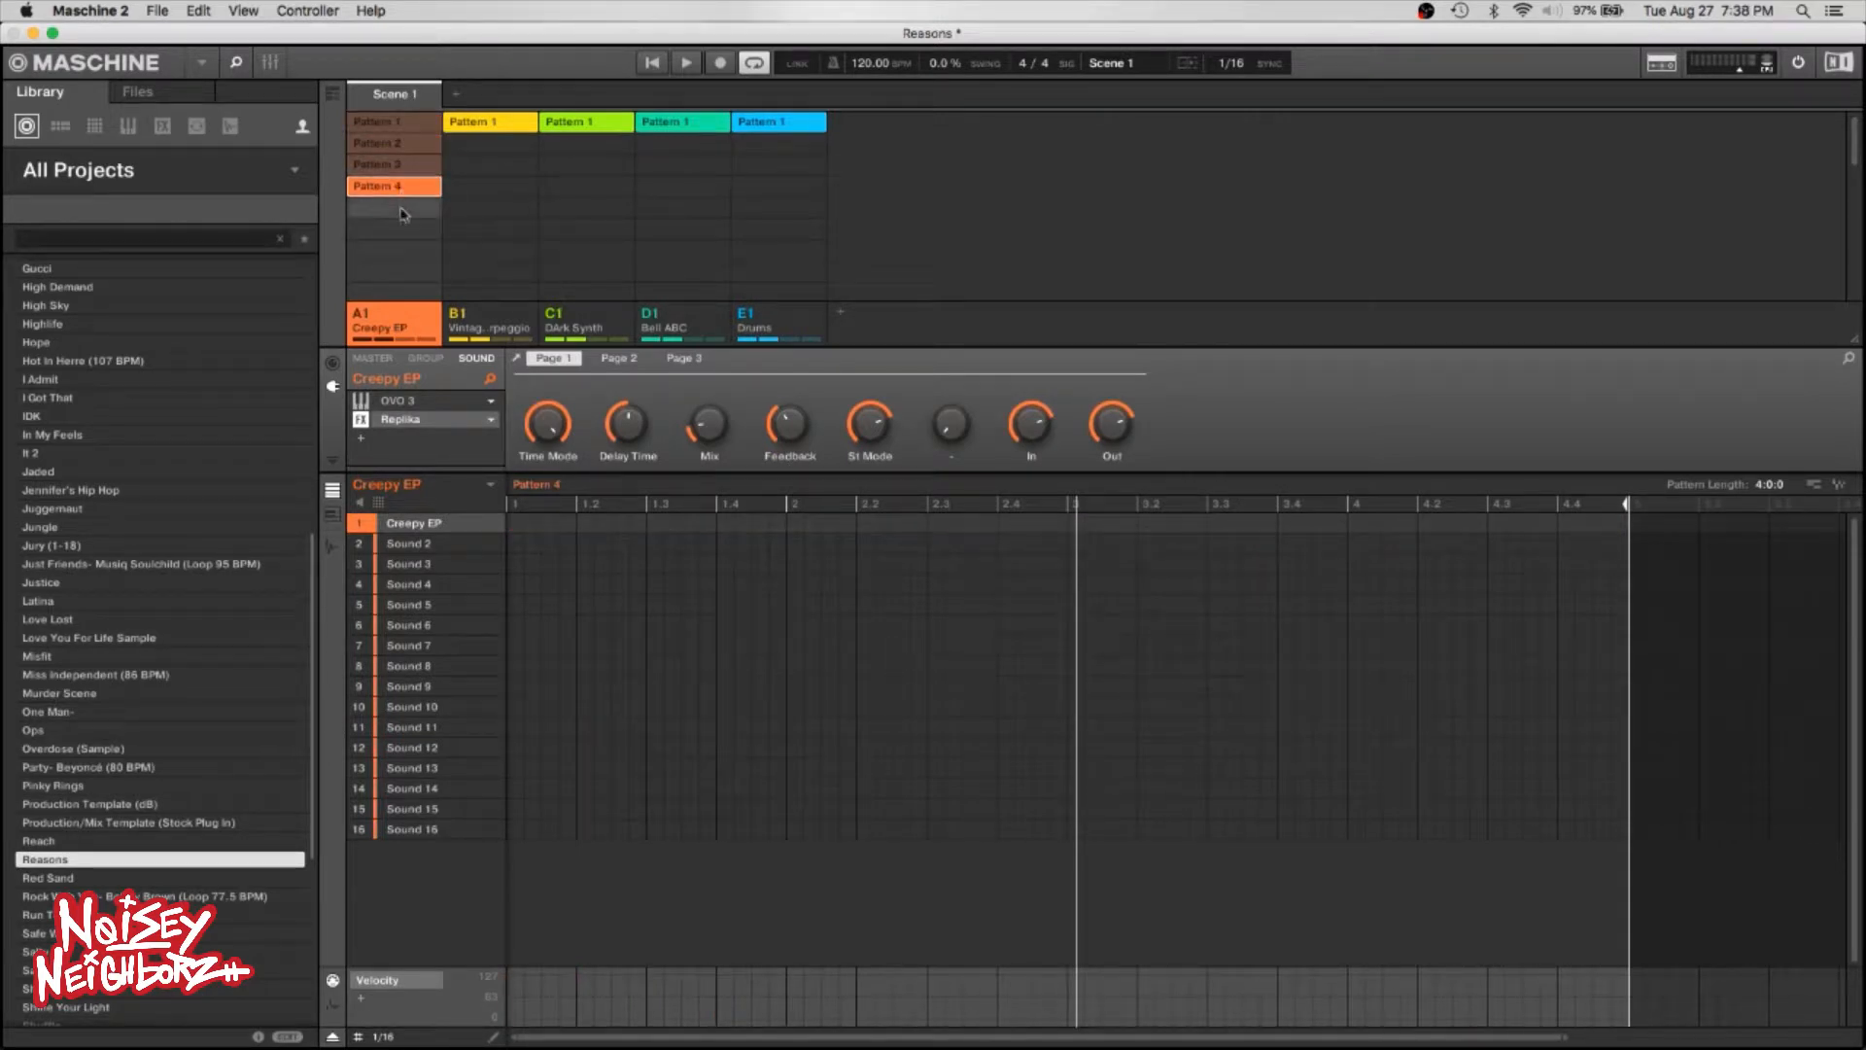
pyautogui.click(403, 207)
pyautogui.click(401, 229)
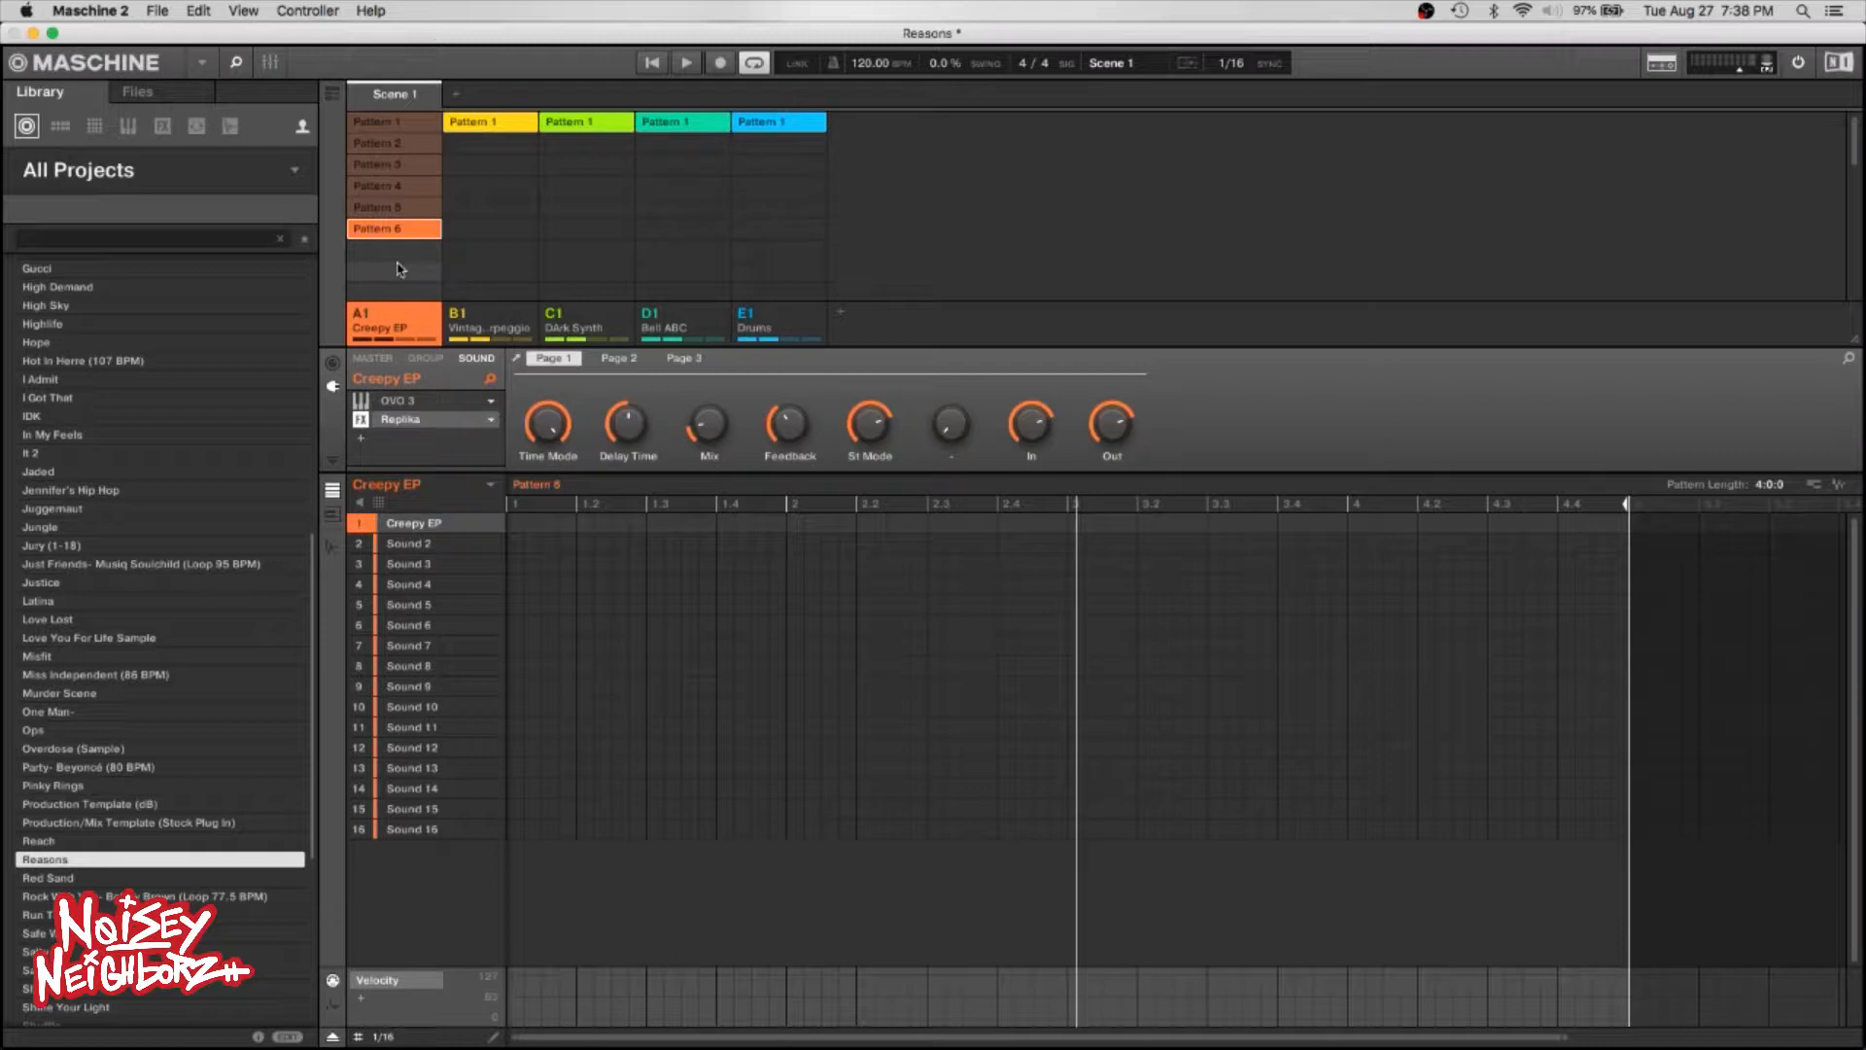
# Undo the empty patterns added to the Creepy EP group.
pyautogui.press('super+z')
pyautogui.press('super+z')
pyautogui.press('super+z')
pyautogui.press('super+z')
pyautogui.press('super+z')
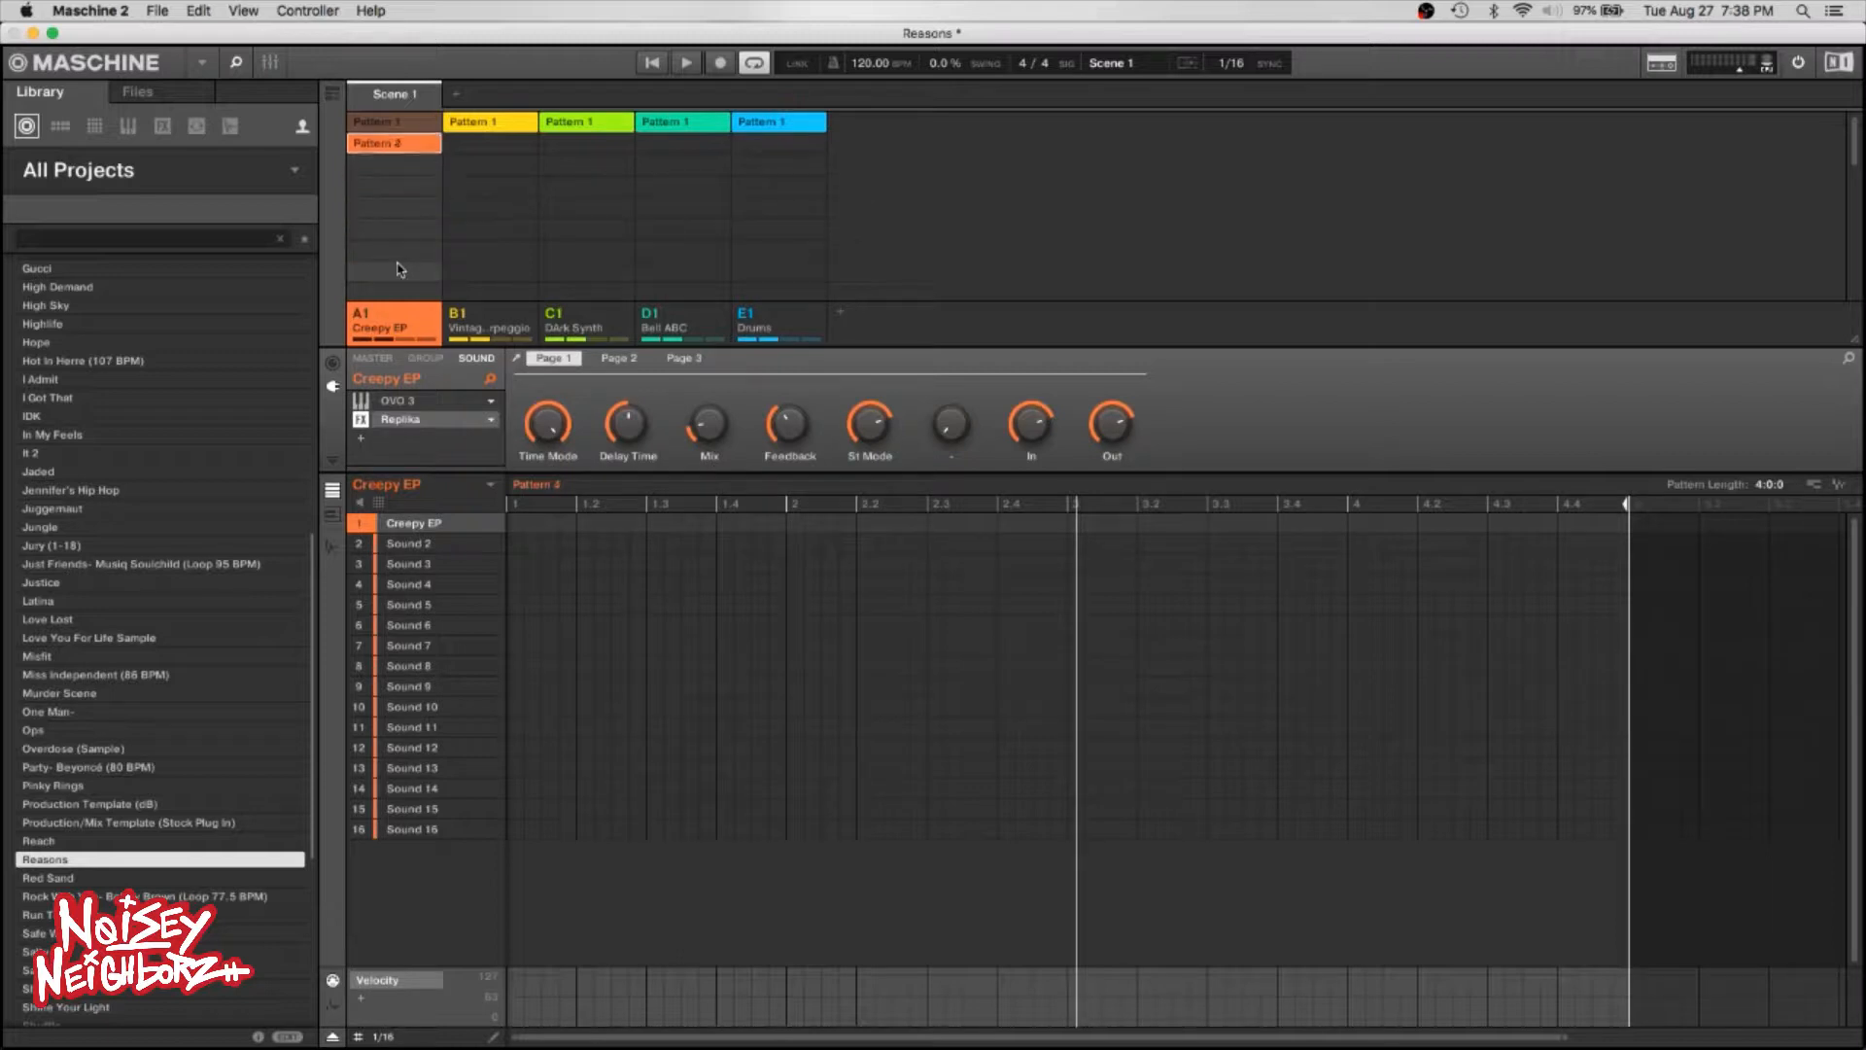
# Select the Vintage Arpeggio group, look at the song timeline view and return to the scene and pattern grid.
pyautogui.click(526, 325)
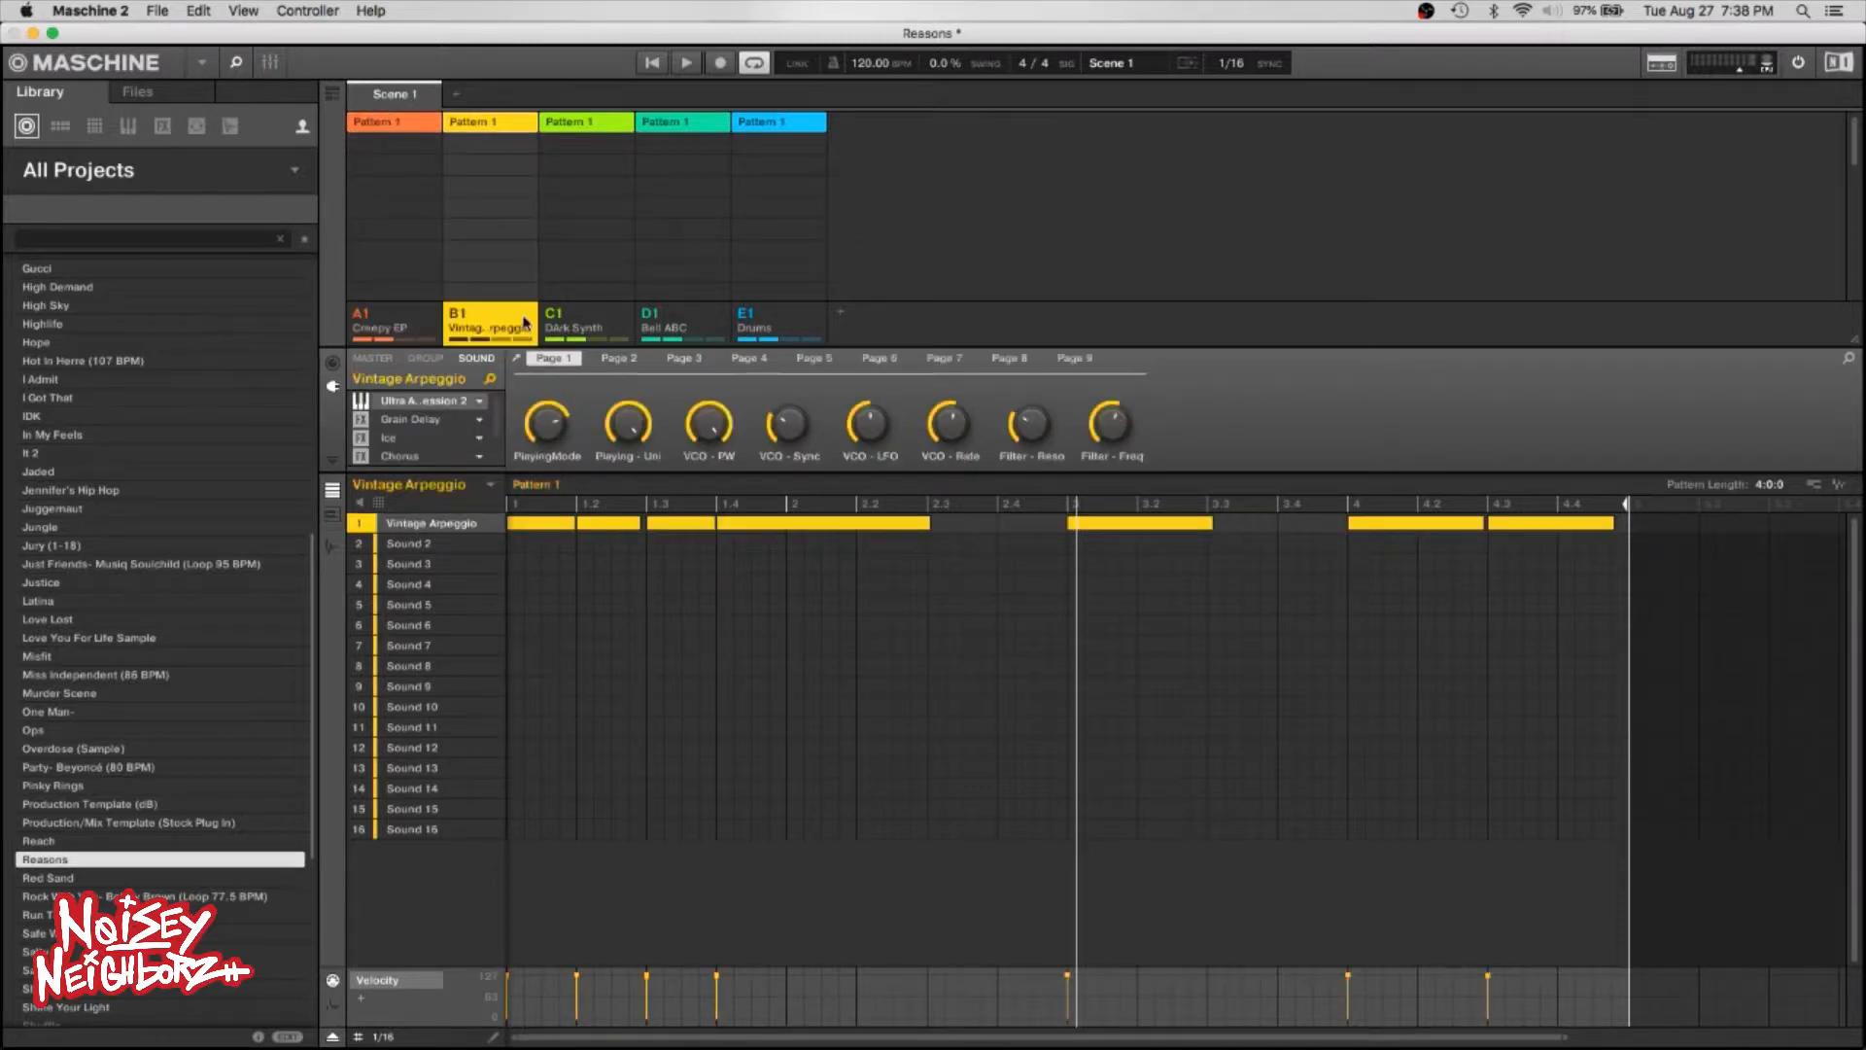
pyautogui.click(334, 94)
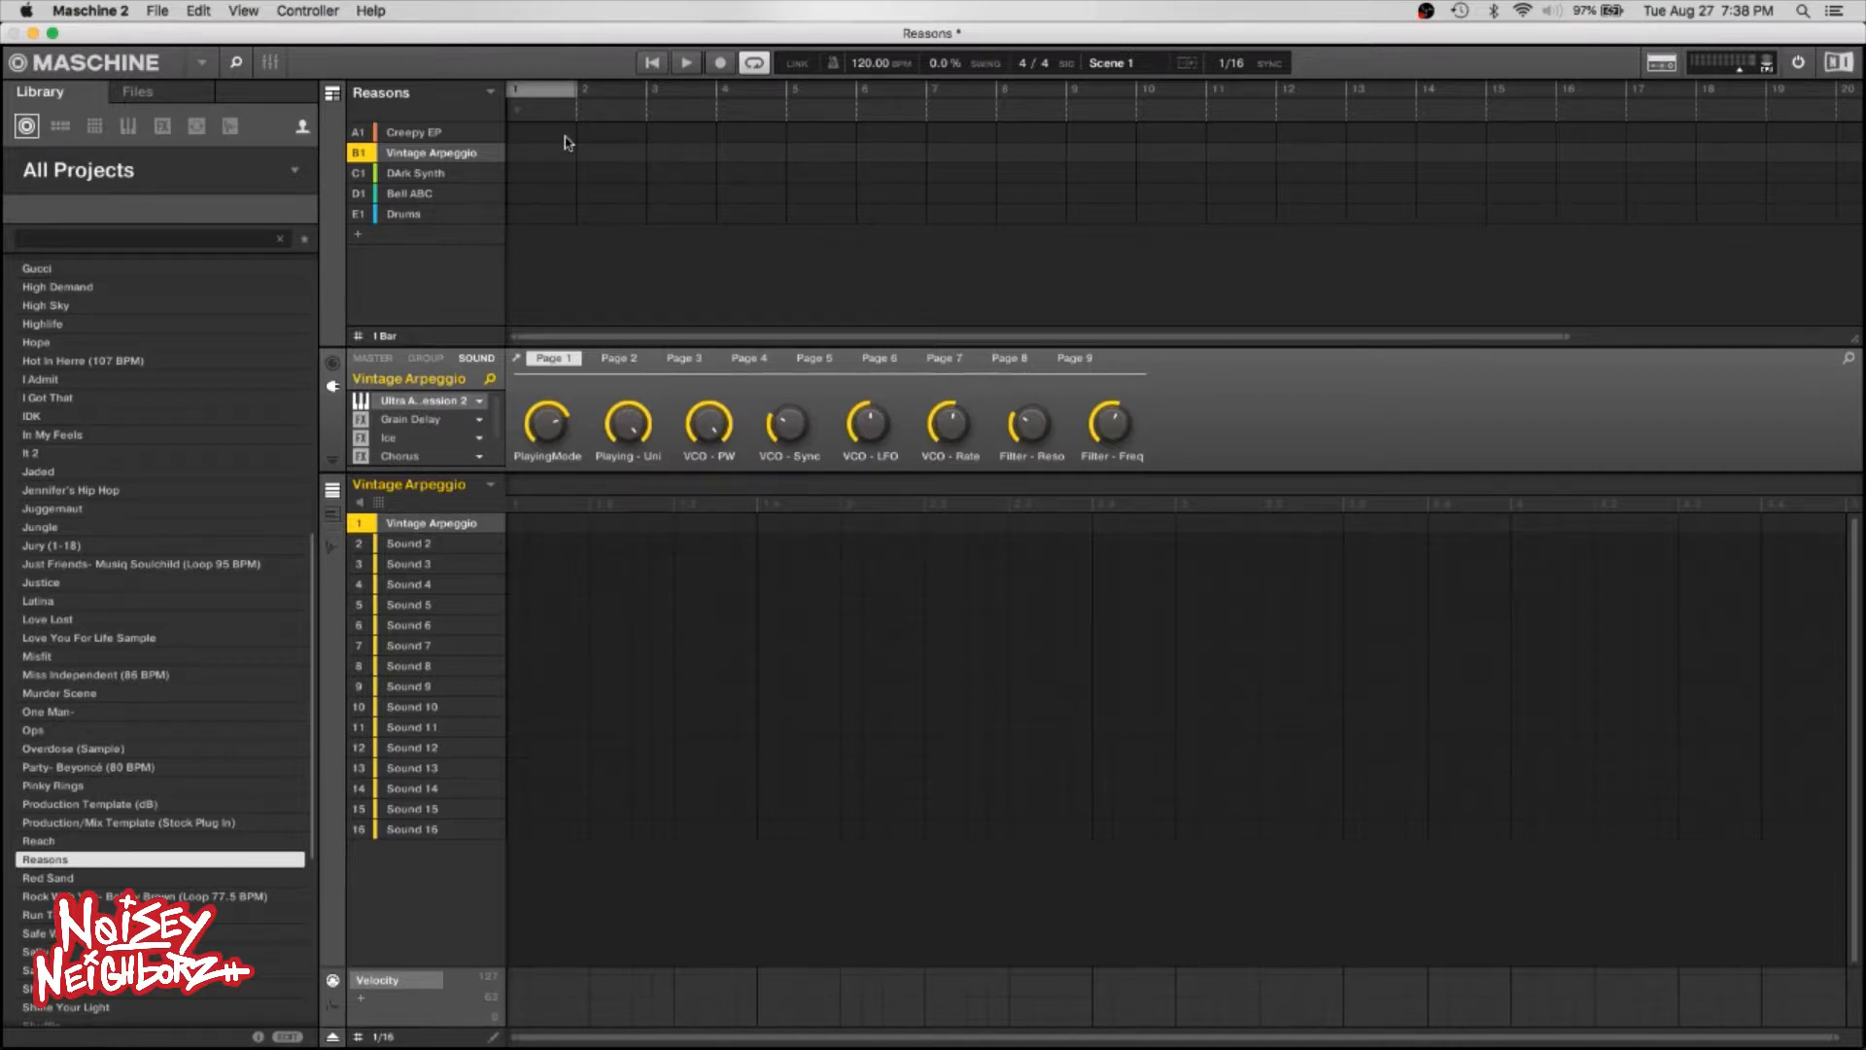
pyautogui.click(334, 99)
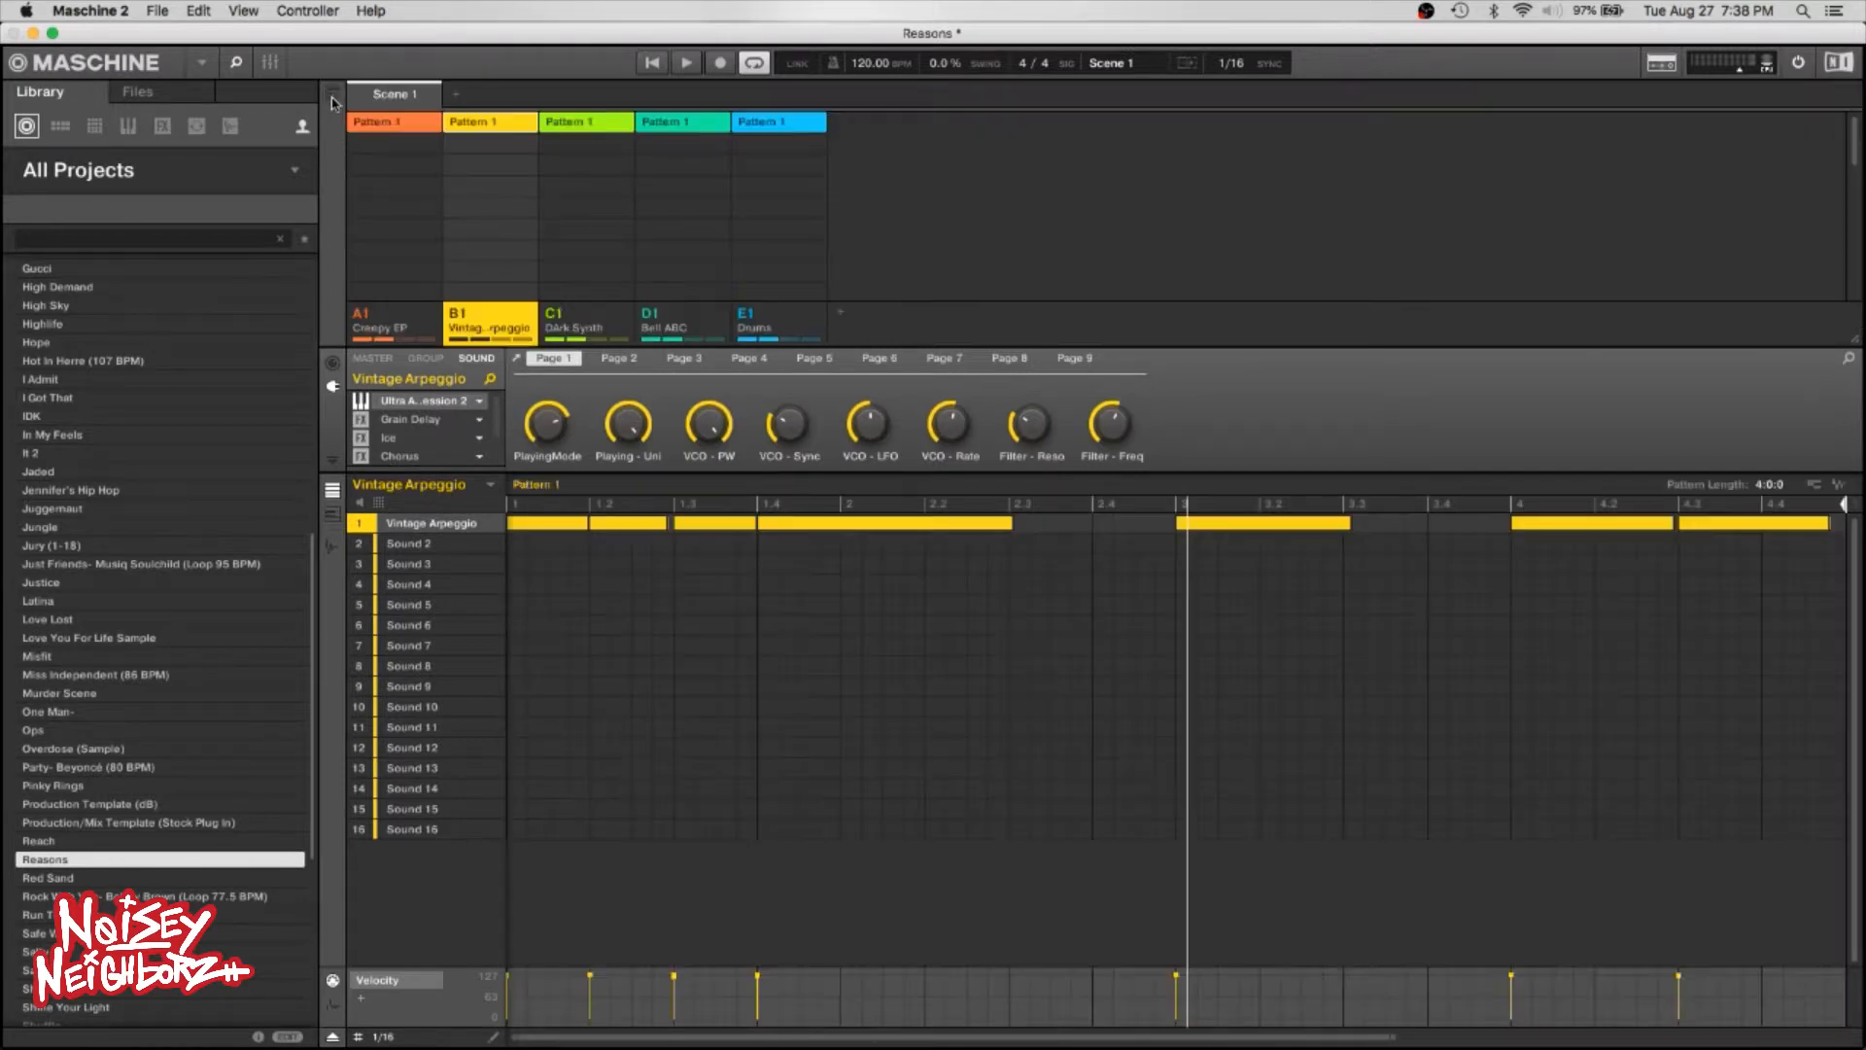
# Rename Scene 1 as Intro and add a second scene named Intro Break.
pyautogui.doubleClick(397, 97)
pyautogui.write('Intro')
pyautogui.press('Return')
pyautogui.click(457, 96)
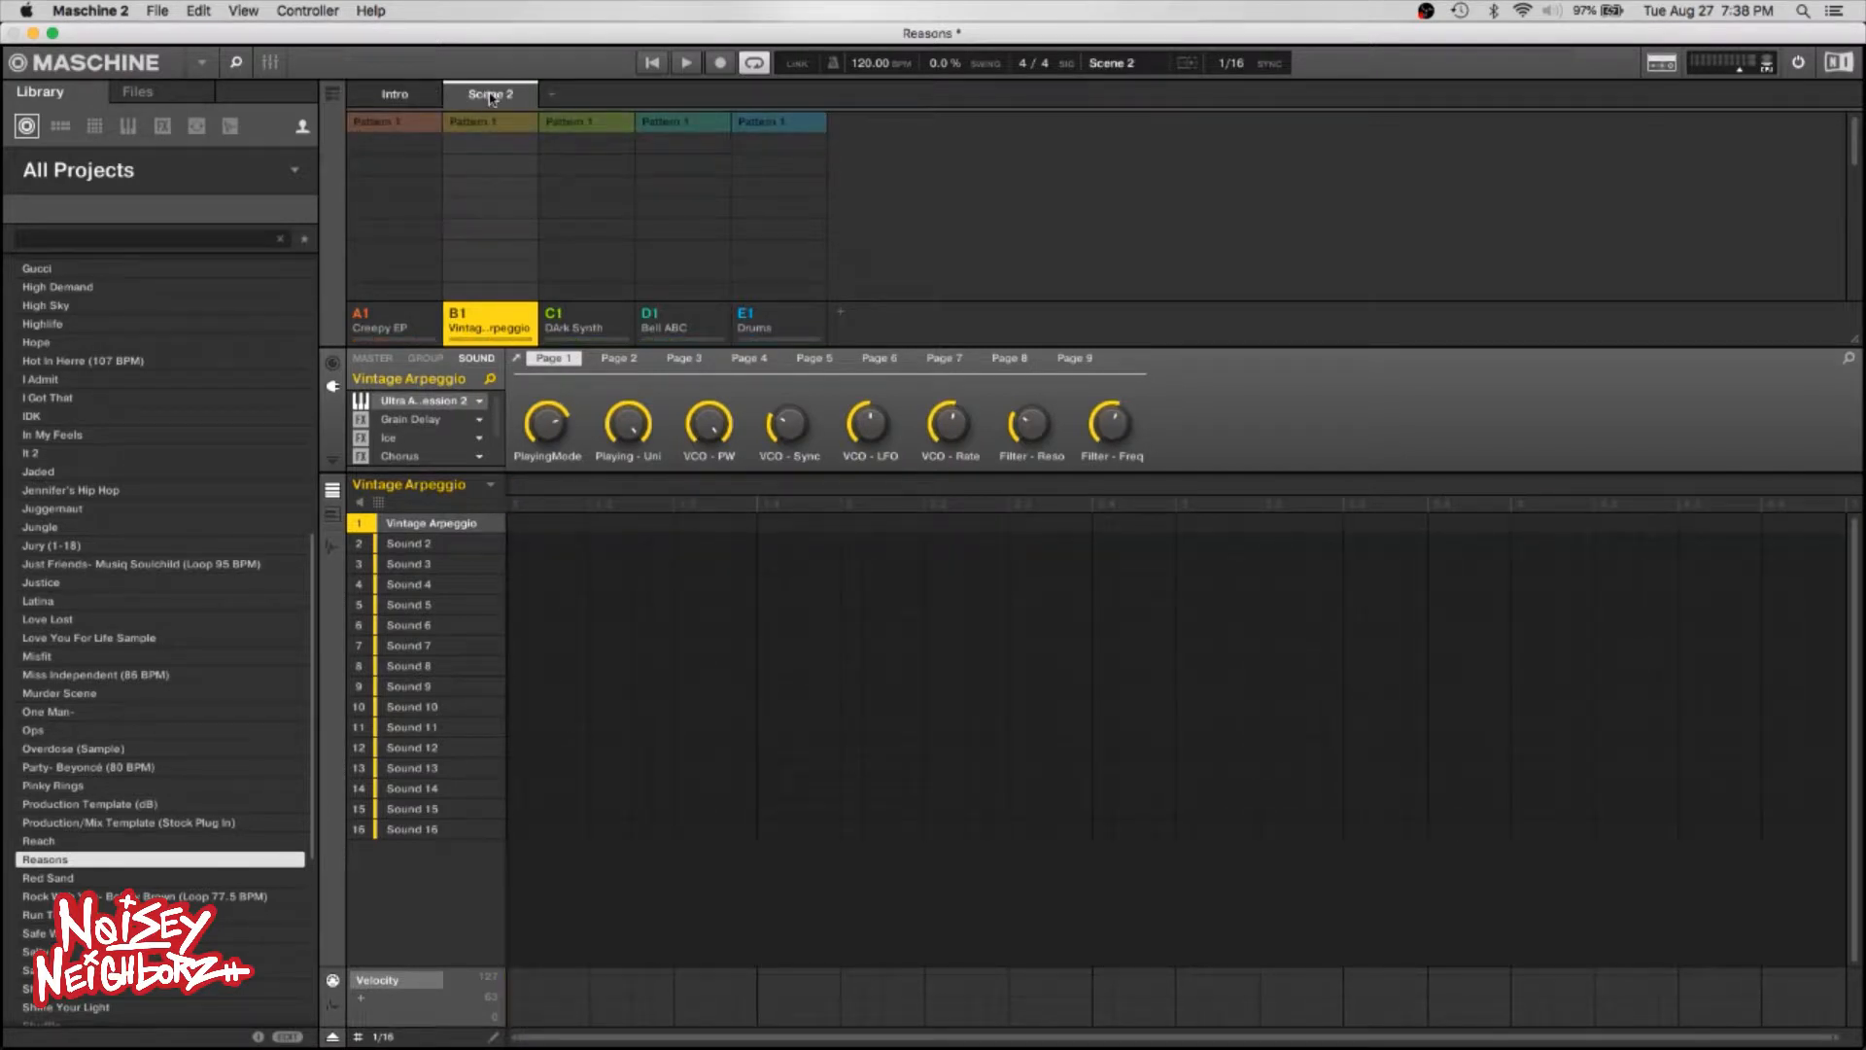
pyautogui.doubleClick(490, 94)
pyautogui.write('INtro Break')
pyautogui.press('Return')
# Add three more scenes named Verse, Verse Break and Verse Change.
pyautogui.click(551, 96)
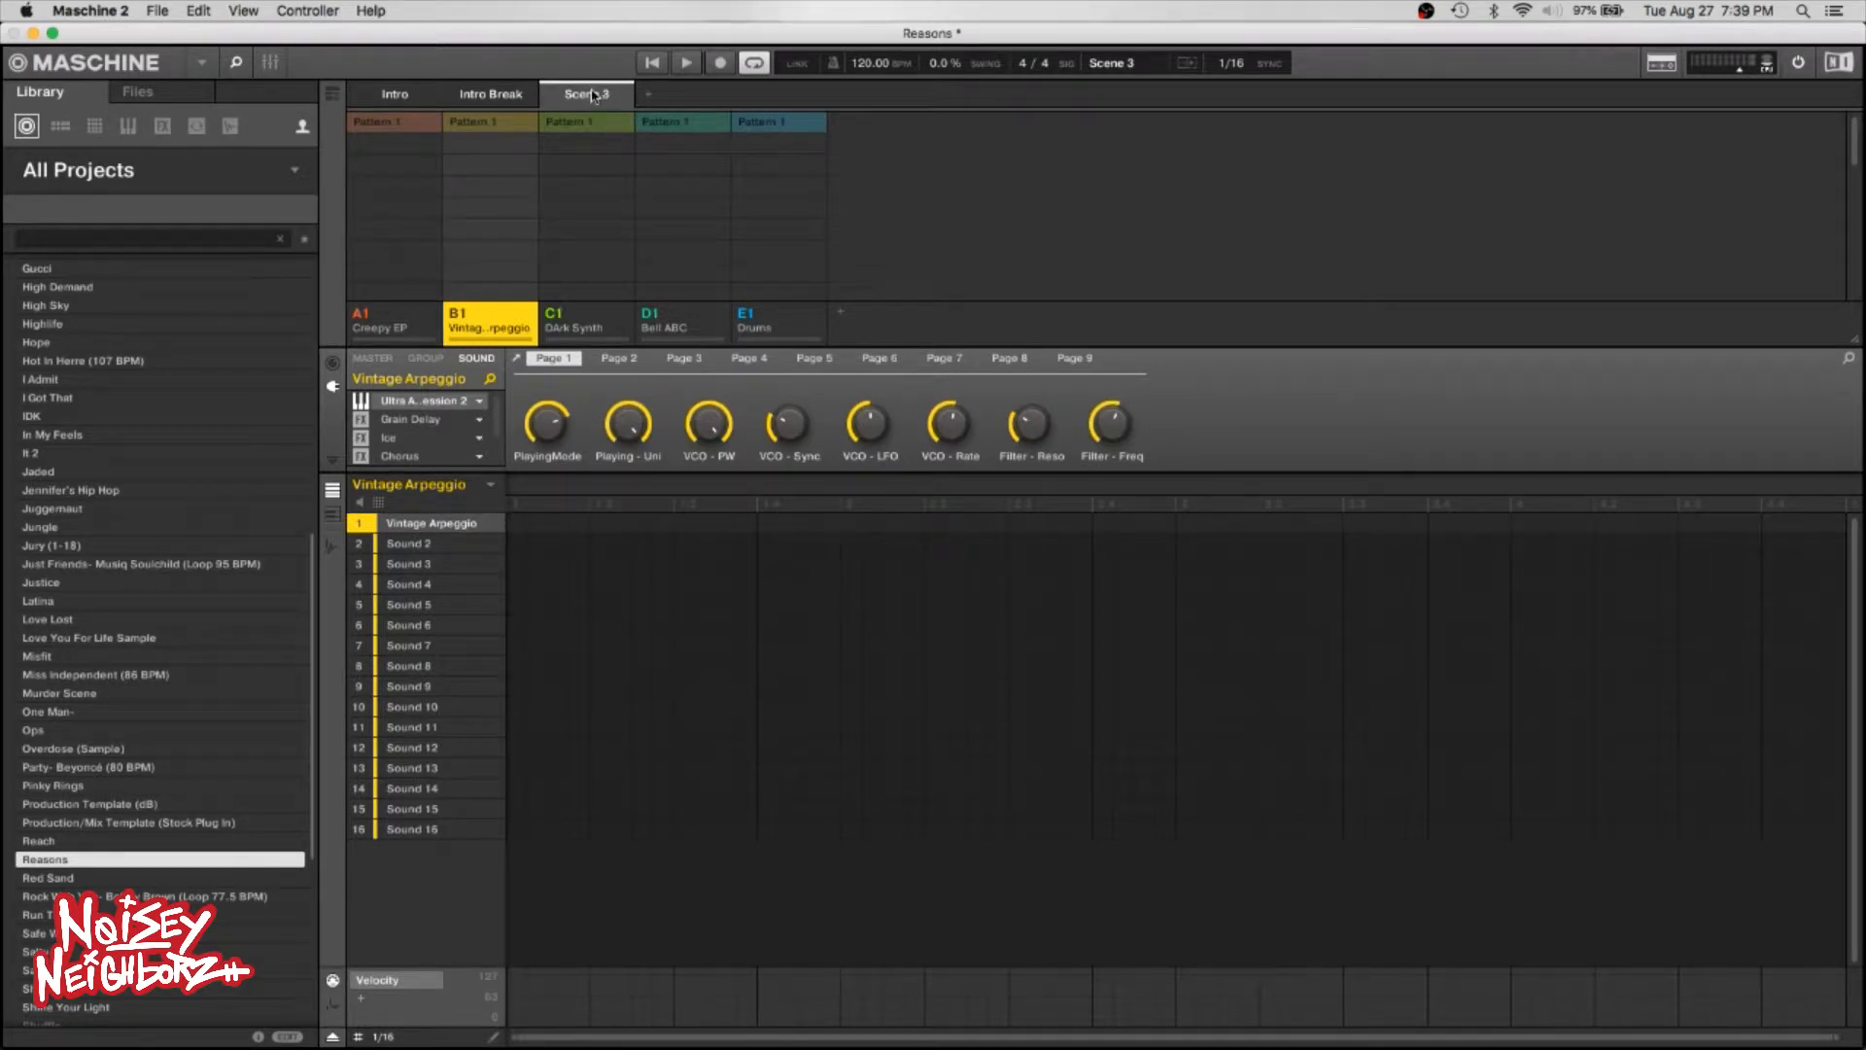
pyautogui.doubleClick(593, 94)
pyautogui.write('Verse')
pyautogui.press('Return')
pyautogui.click(648, 97)
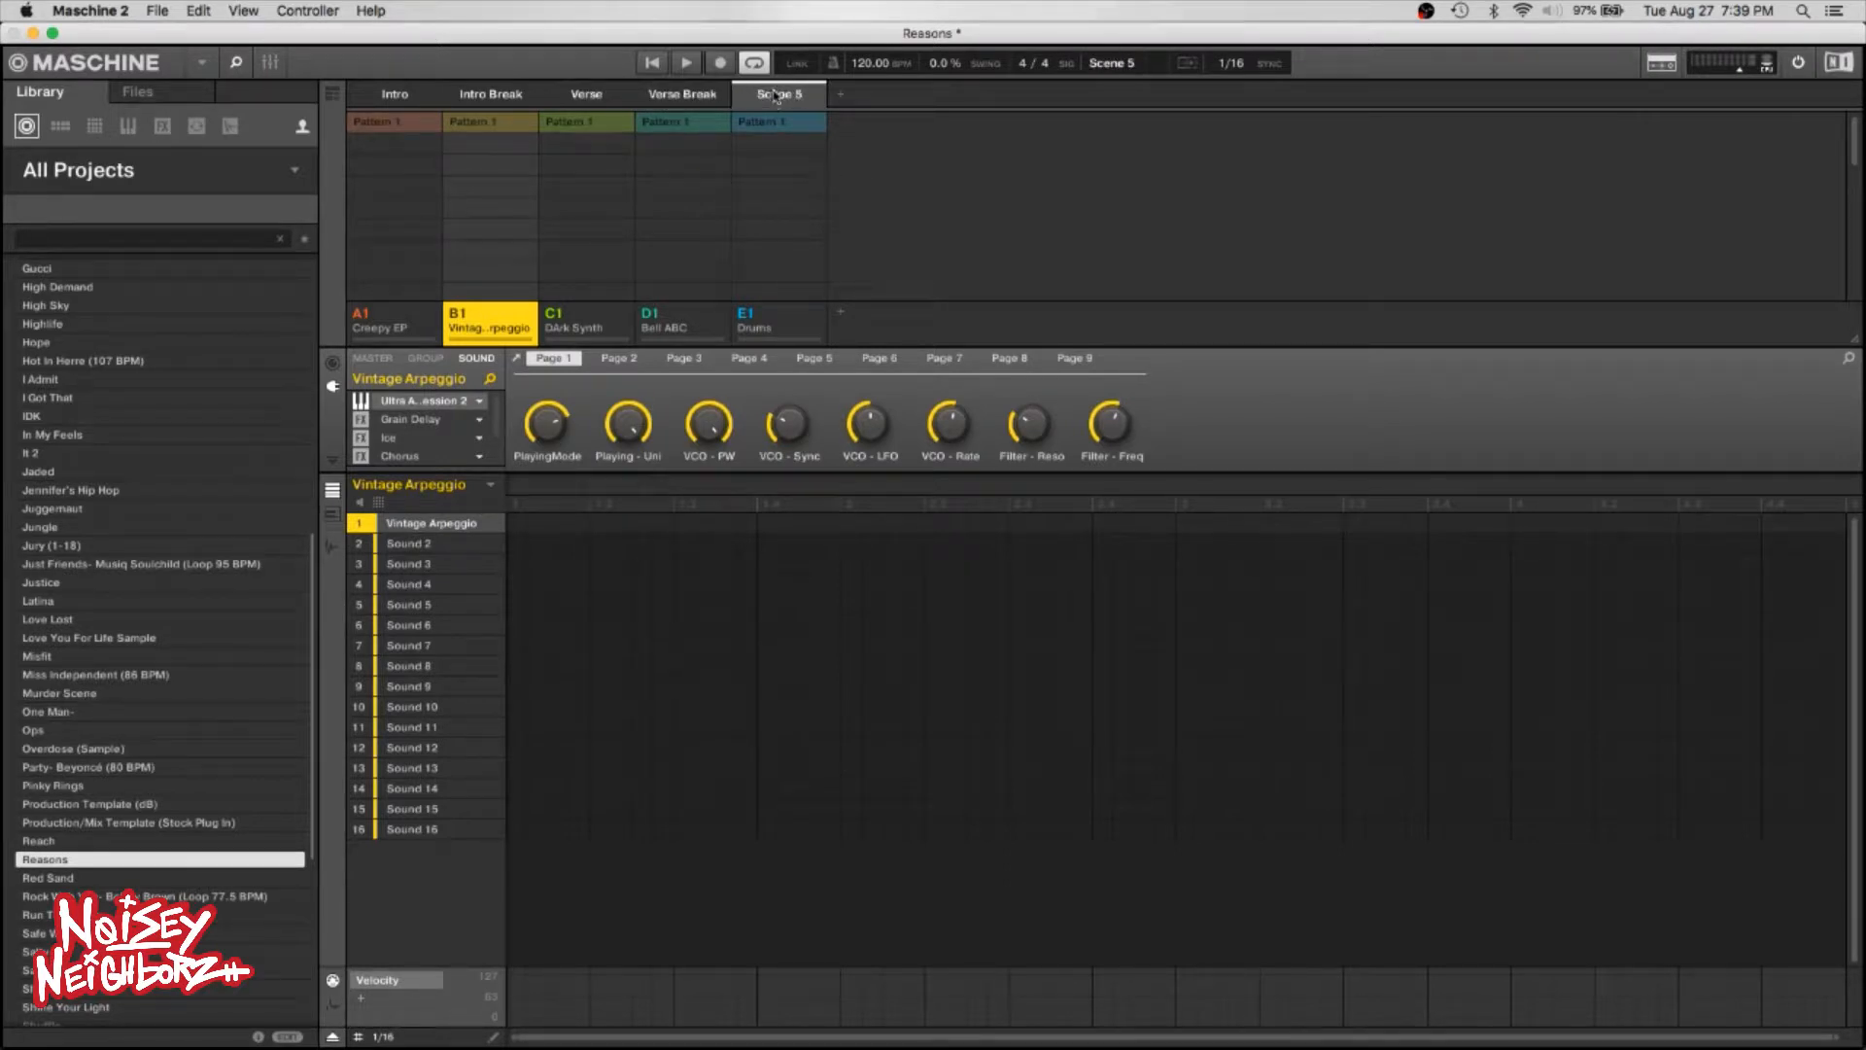
pyautogui.doubleClick(775, 95)
pyautogui.write('Verse Change')
pyautogui.press('Return')
# Add two scenes after Verse Change, named Verse Change Break and Pre Hook.
pyautogui.click(841, 95)
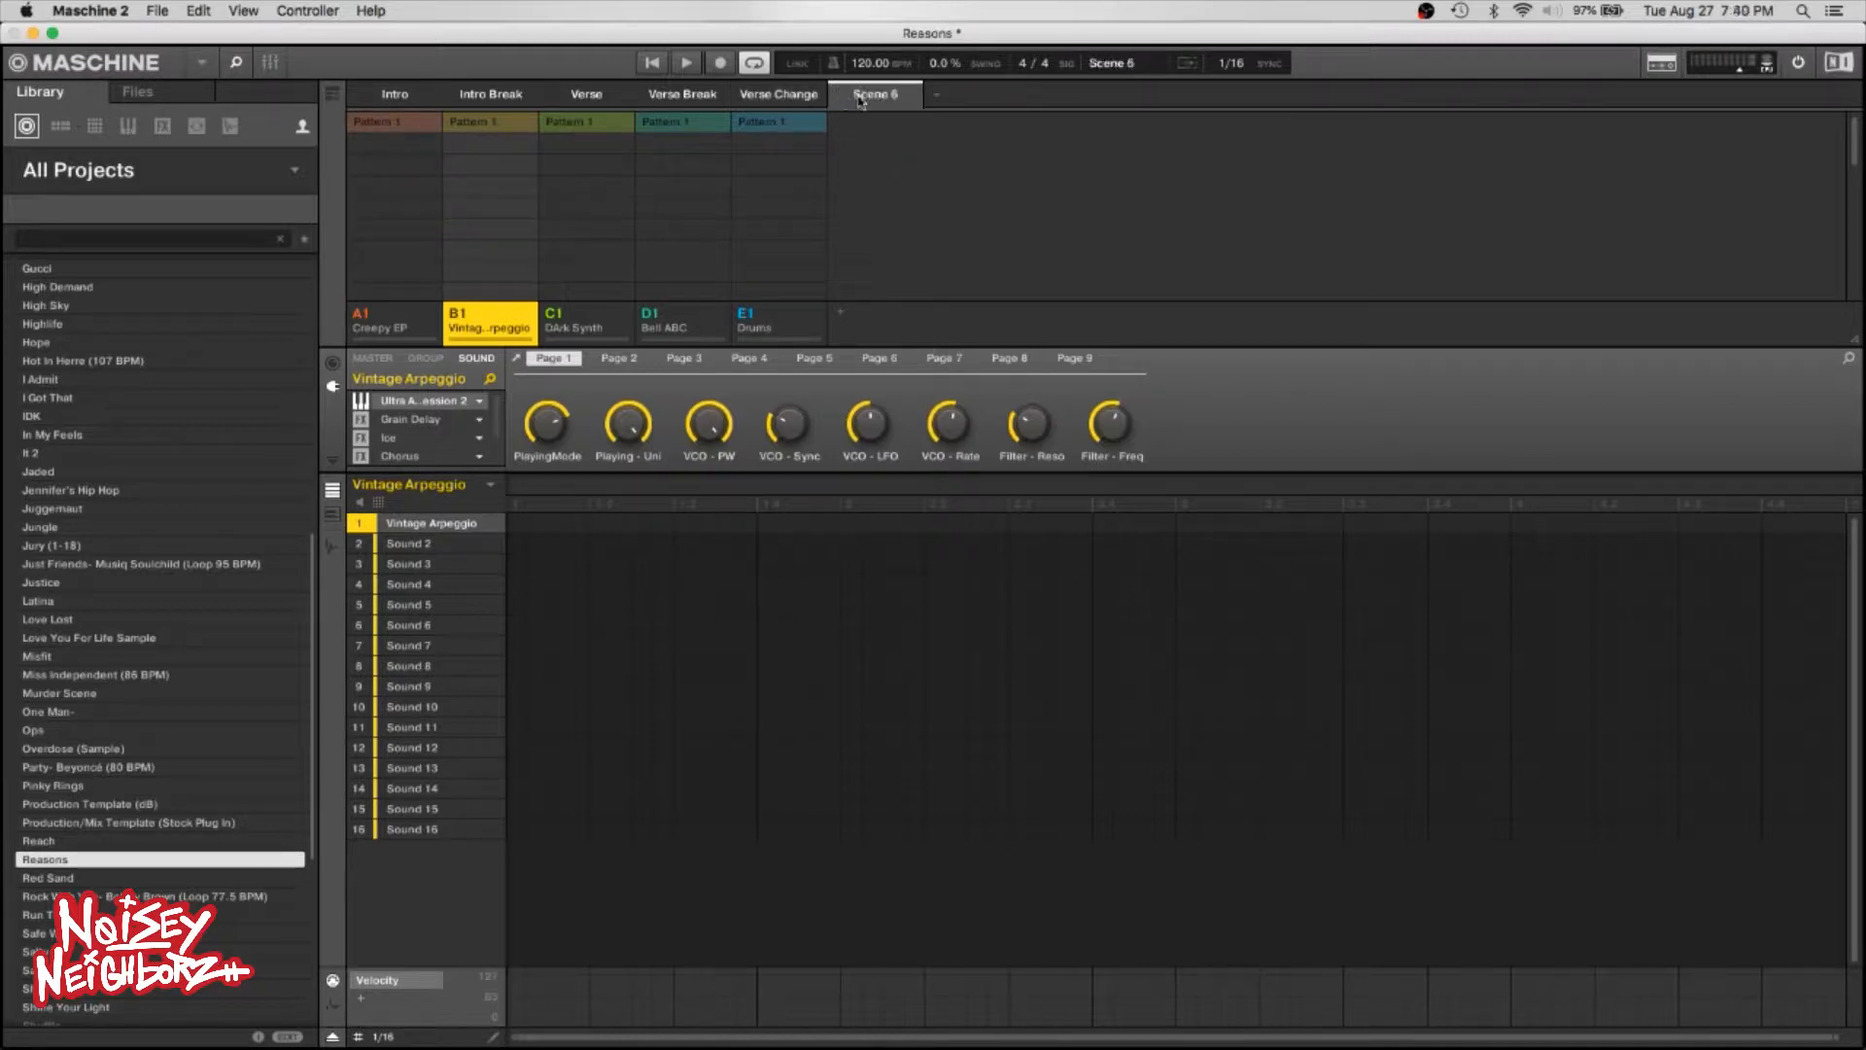
pyautogui.doubleClick(859, 97)
pyautogui.write('Verse..e Break')
pyautogui.click(939, 95)
pyautogui.doubleClick(962, 96)
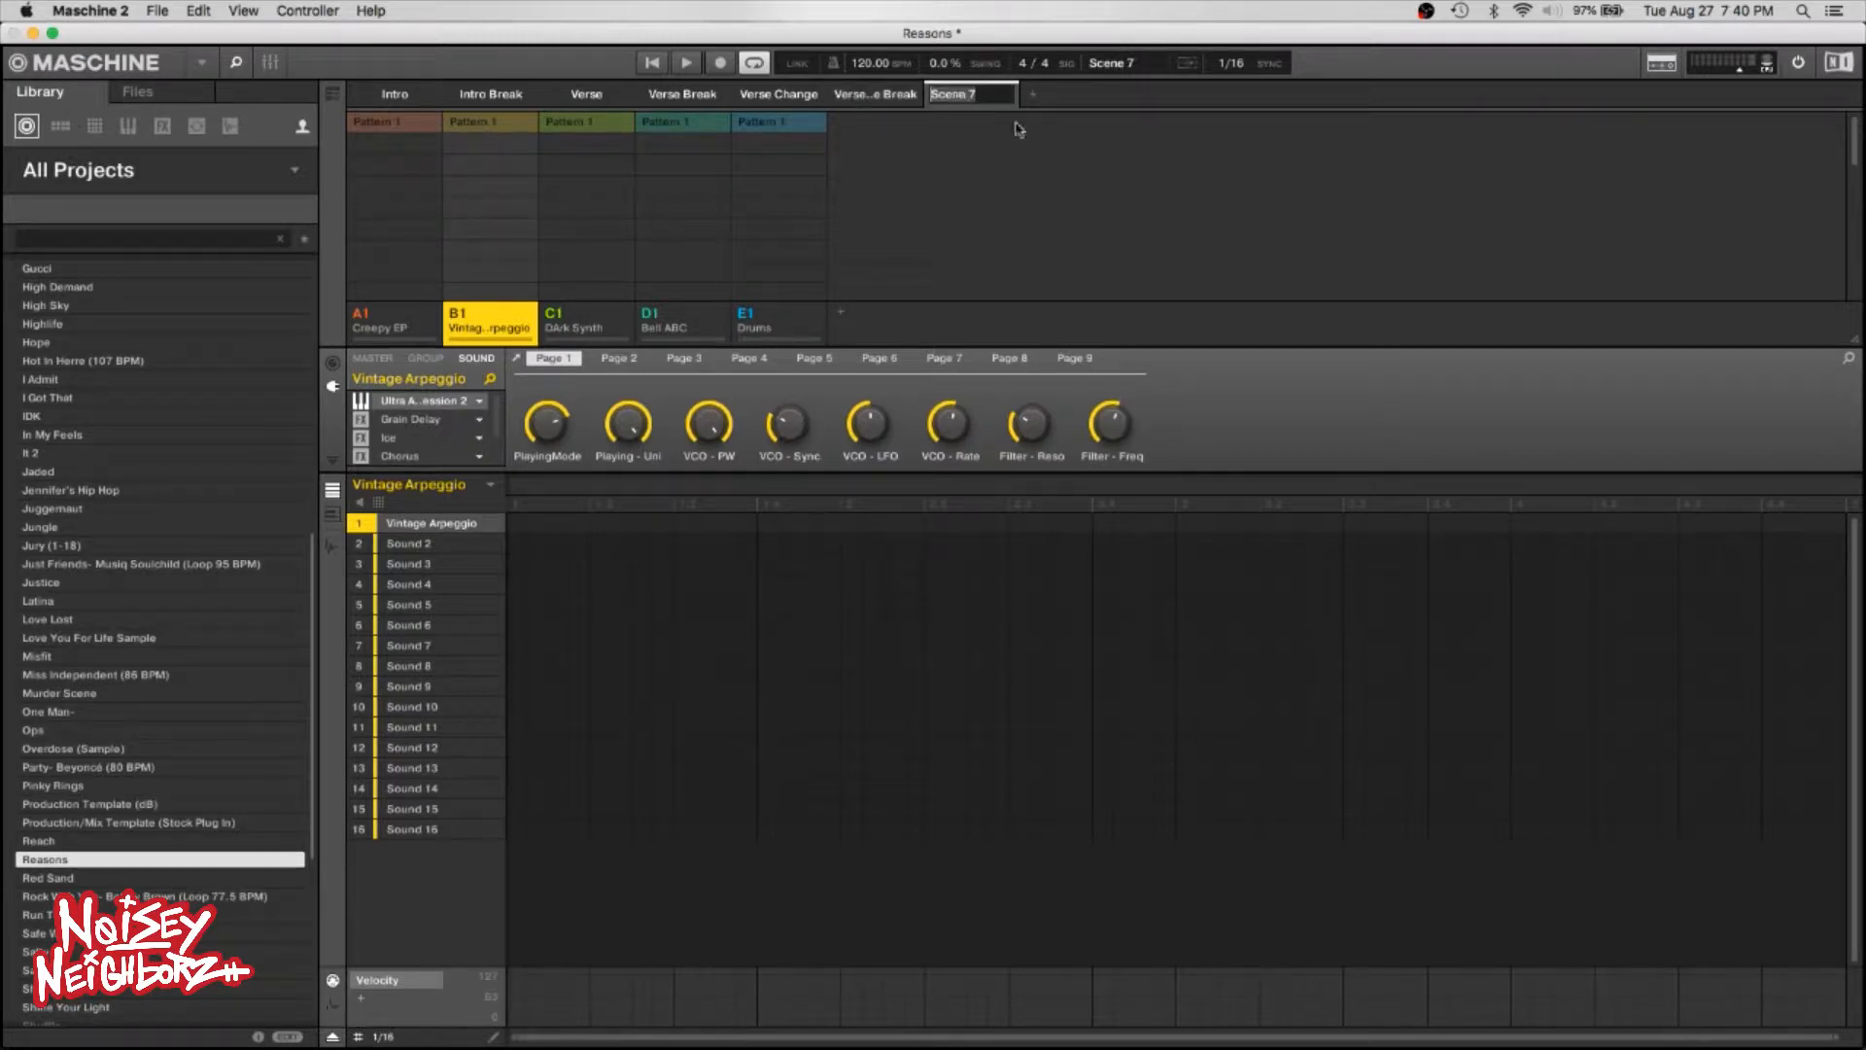
pyautogui.write('Pre Hook')
pyautogui.press('Return')
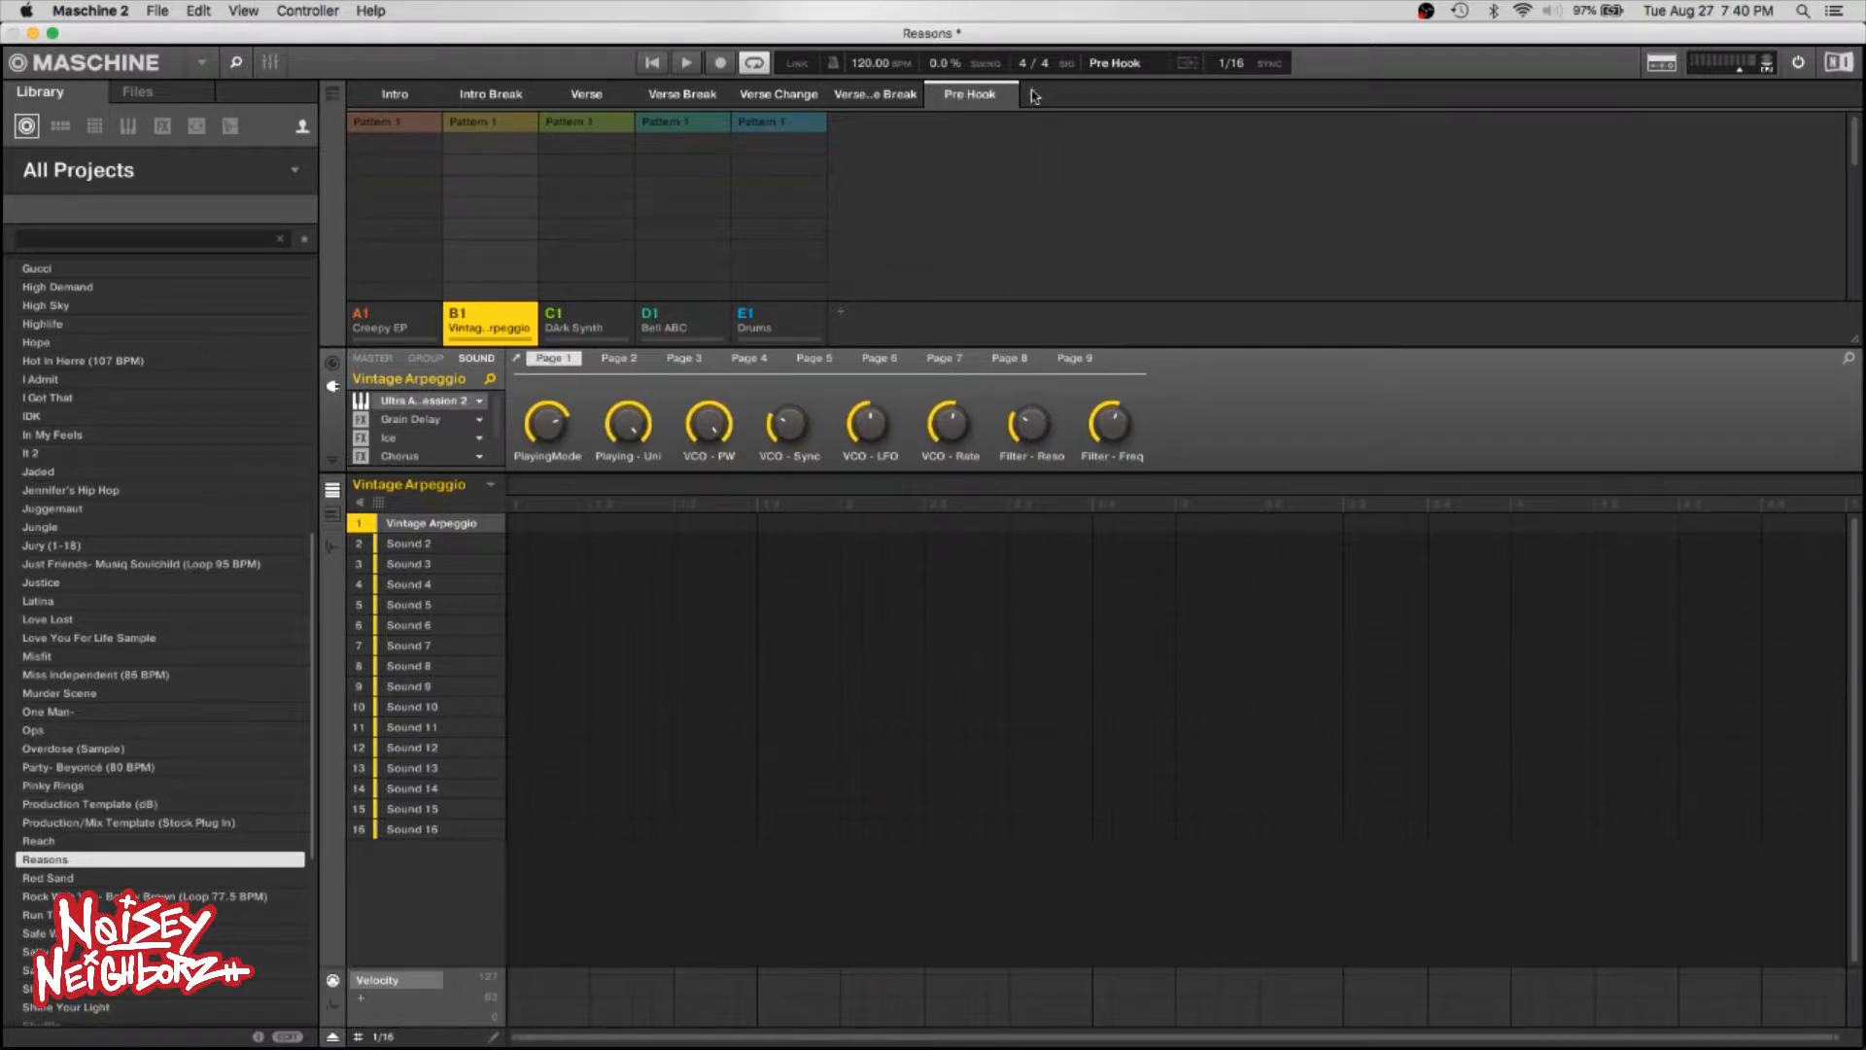
# Add a scene after Pre Hook and name it Pre Hook Break.
pyautogui.click(1032, 94)
pyautogui.doubleClick(1055, 101)
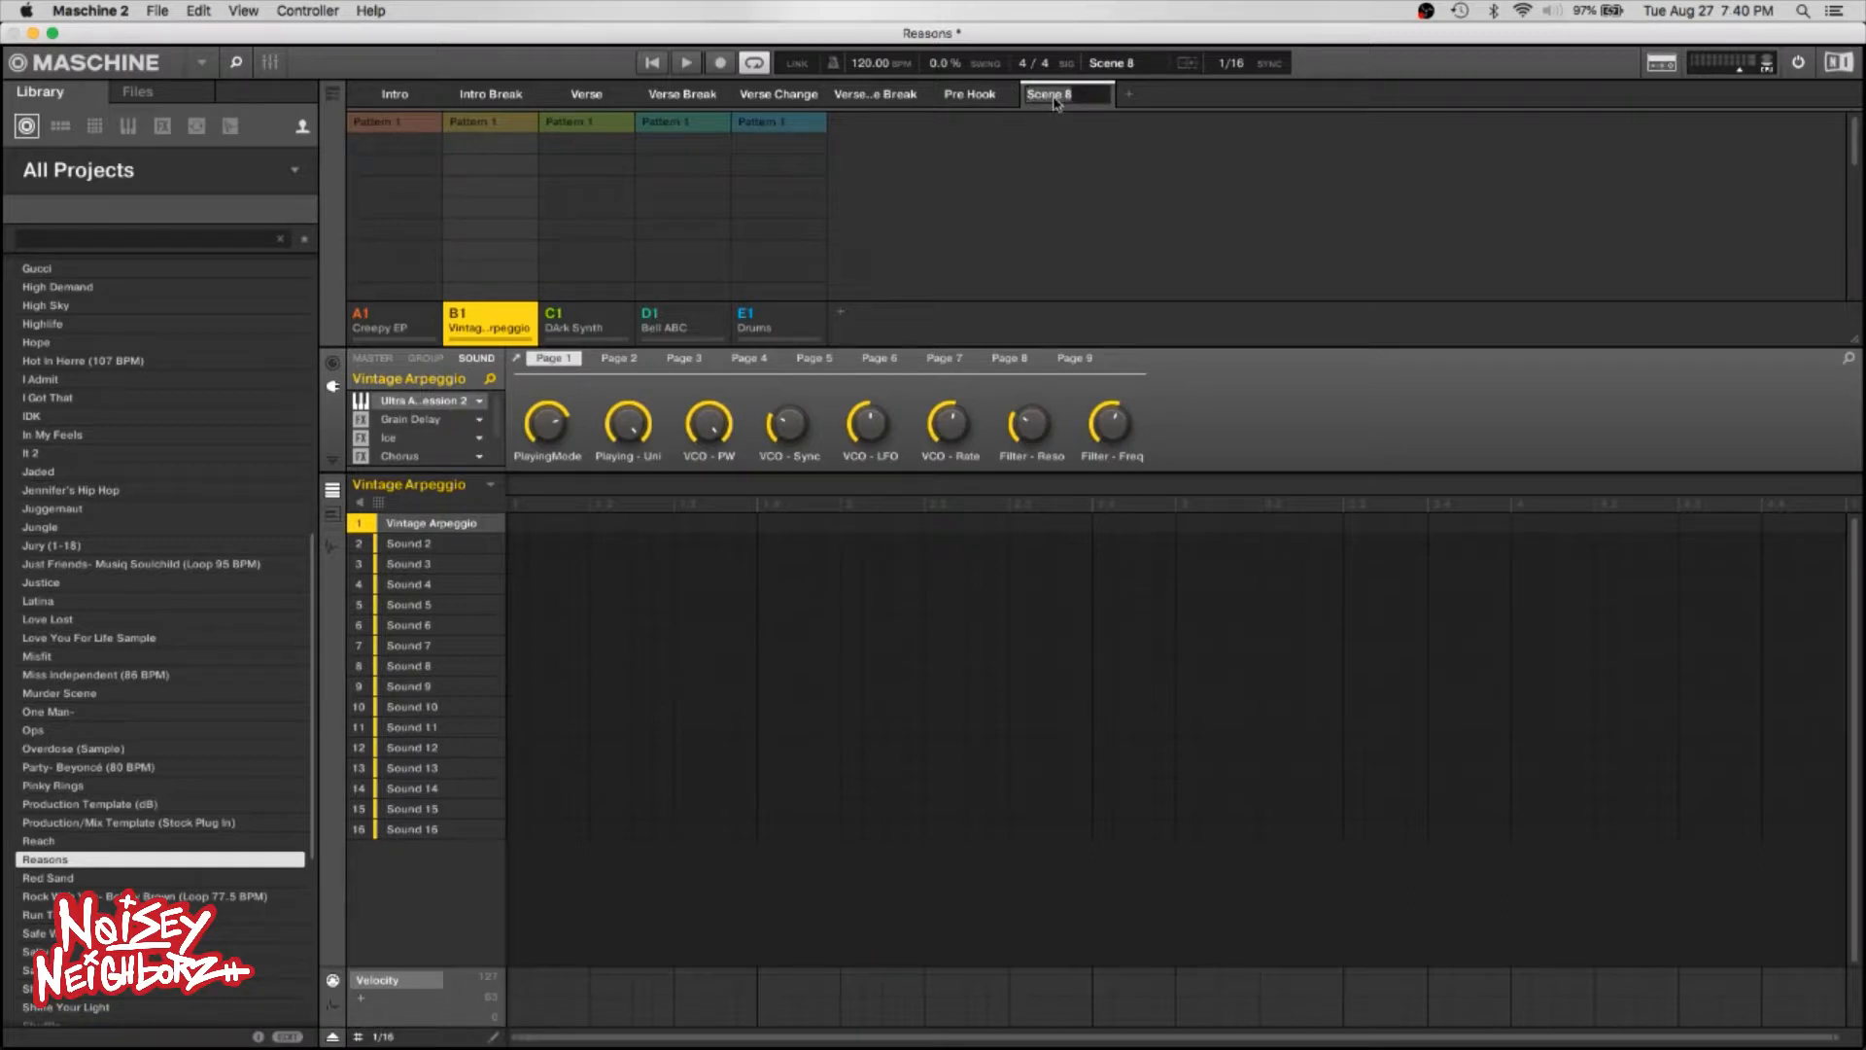
pyautogui.write('P')
pyautogui.write('re Hoo')
pyautogui.write('k Break')
pyautogui.press('Return')
# Add two final scenes named Hook and Hook Break.
pyautogui.click(1128, 94)
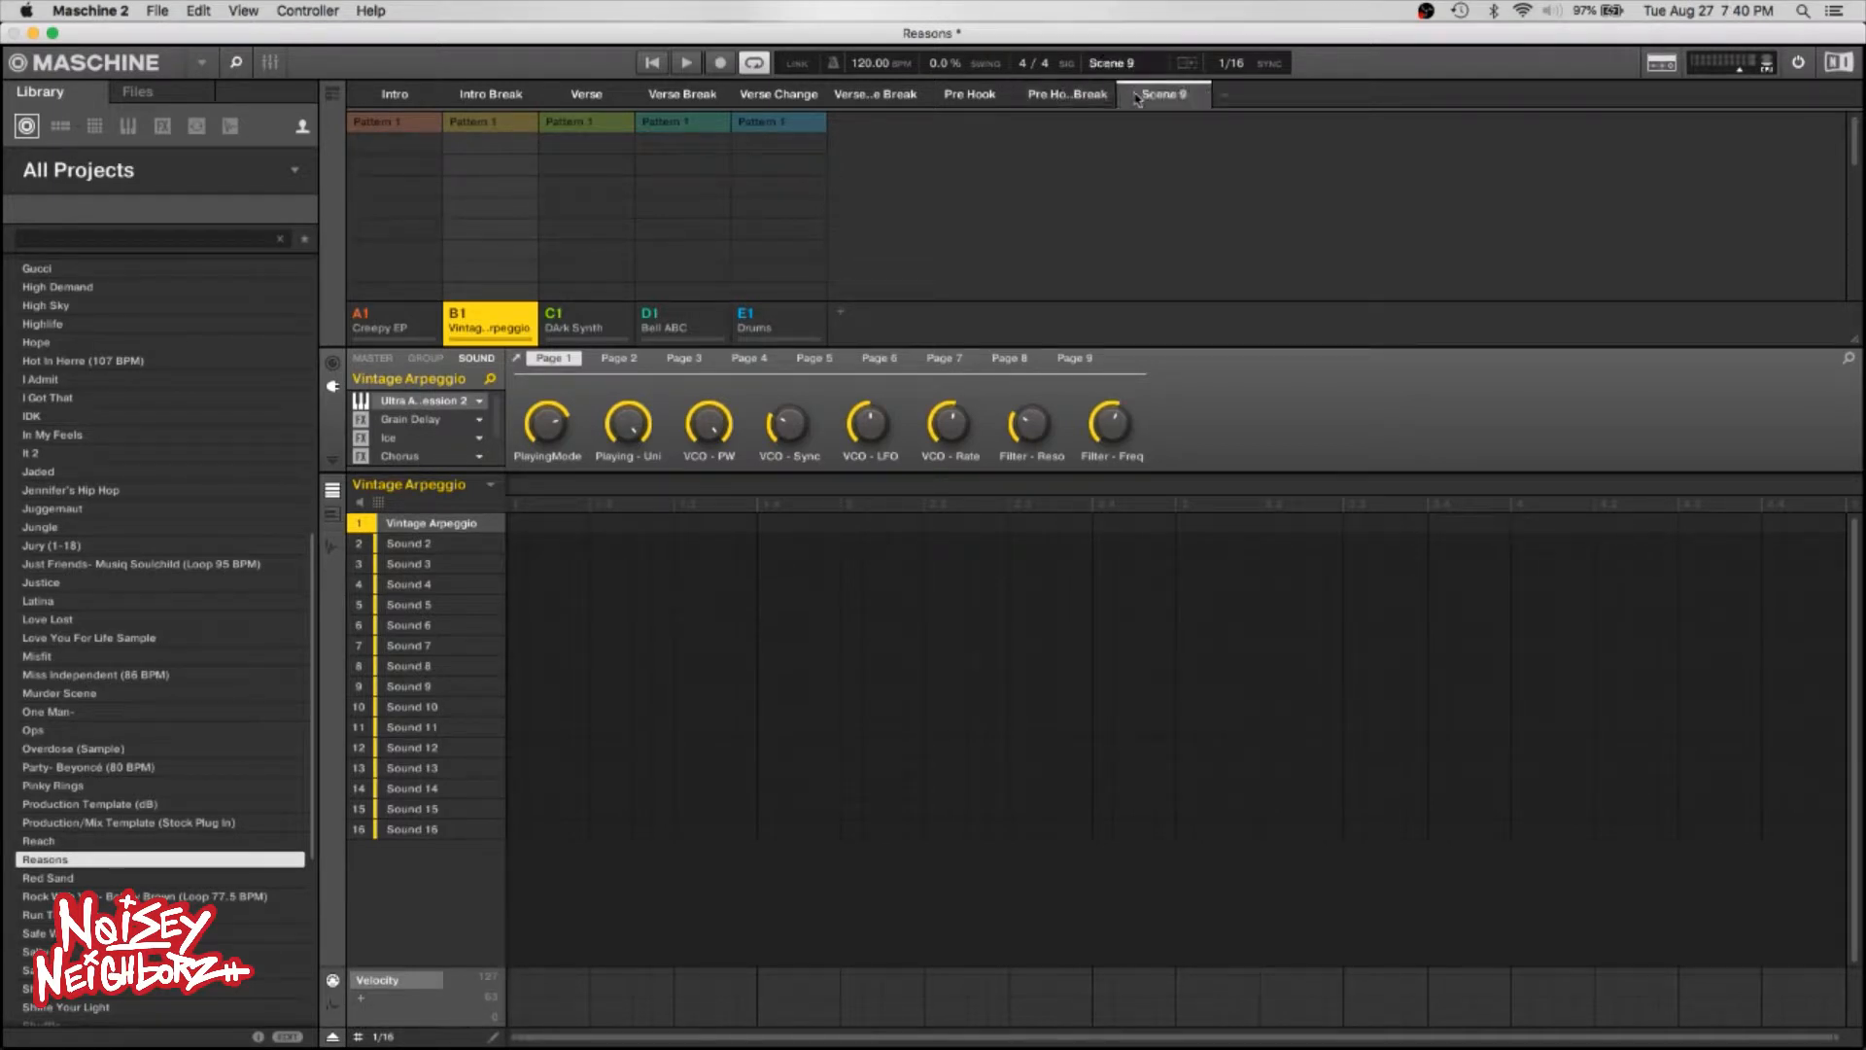
pyautogui.doubleClick(1158, 97)
pyautogui.write('Hook')
pyautogui.press('Return')
pyautogui.click(1225, 96)
pyautogui.doubleClick(1231, 96)
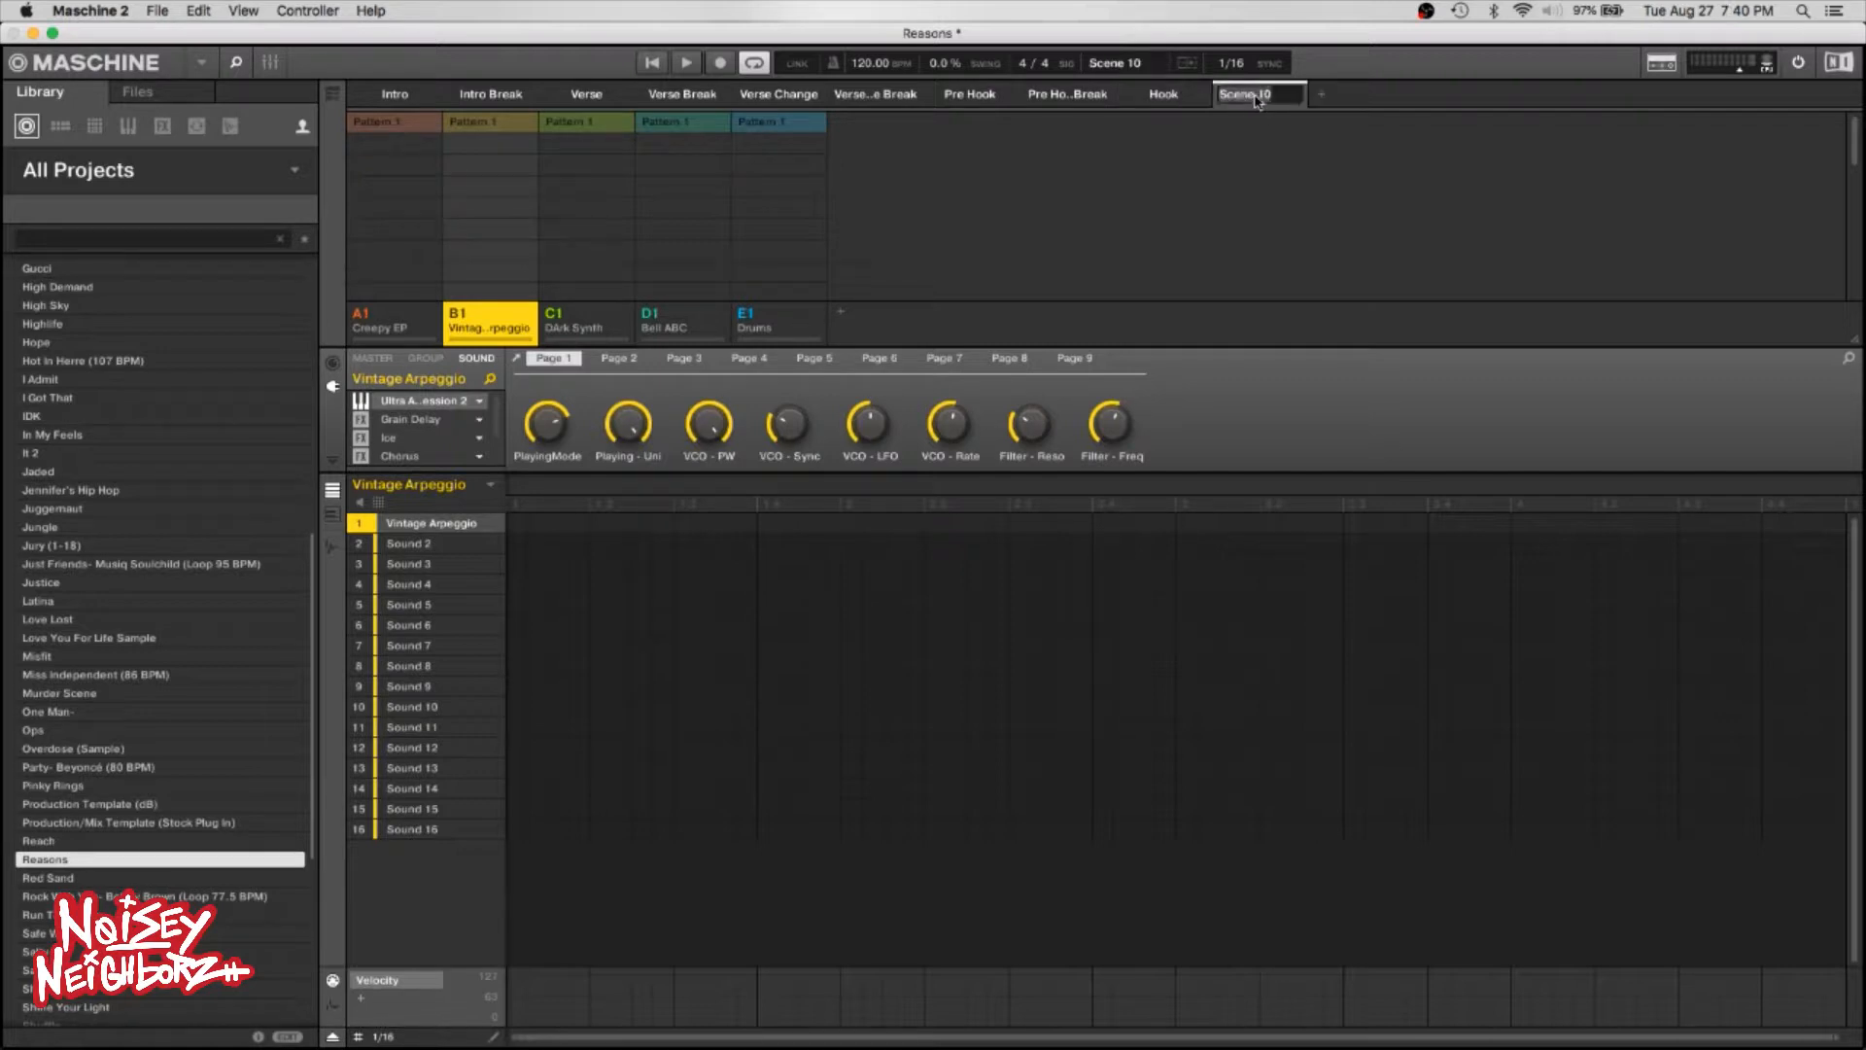
pyautogui.write('Hook Break')
pyautogui.press('Return')
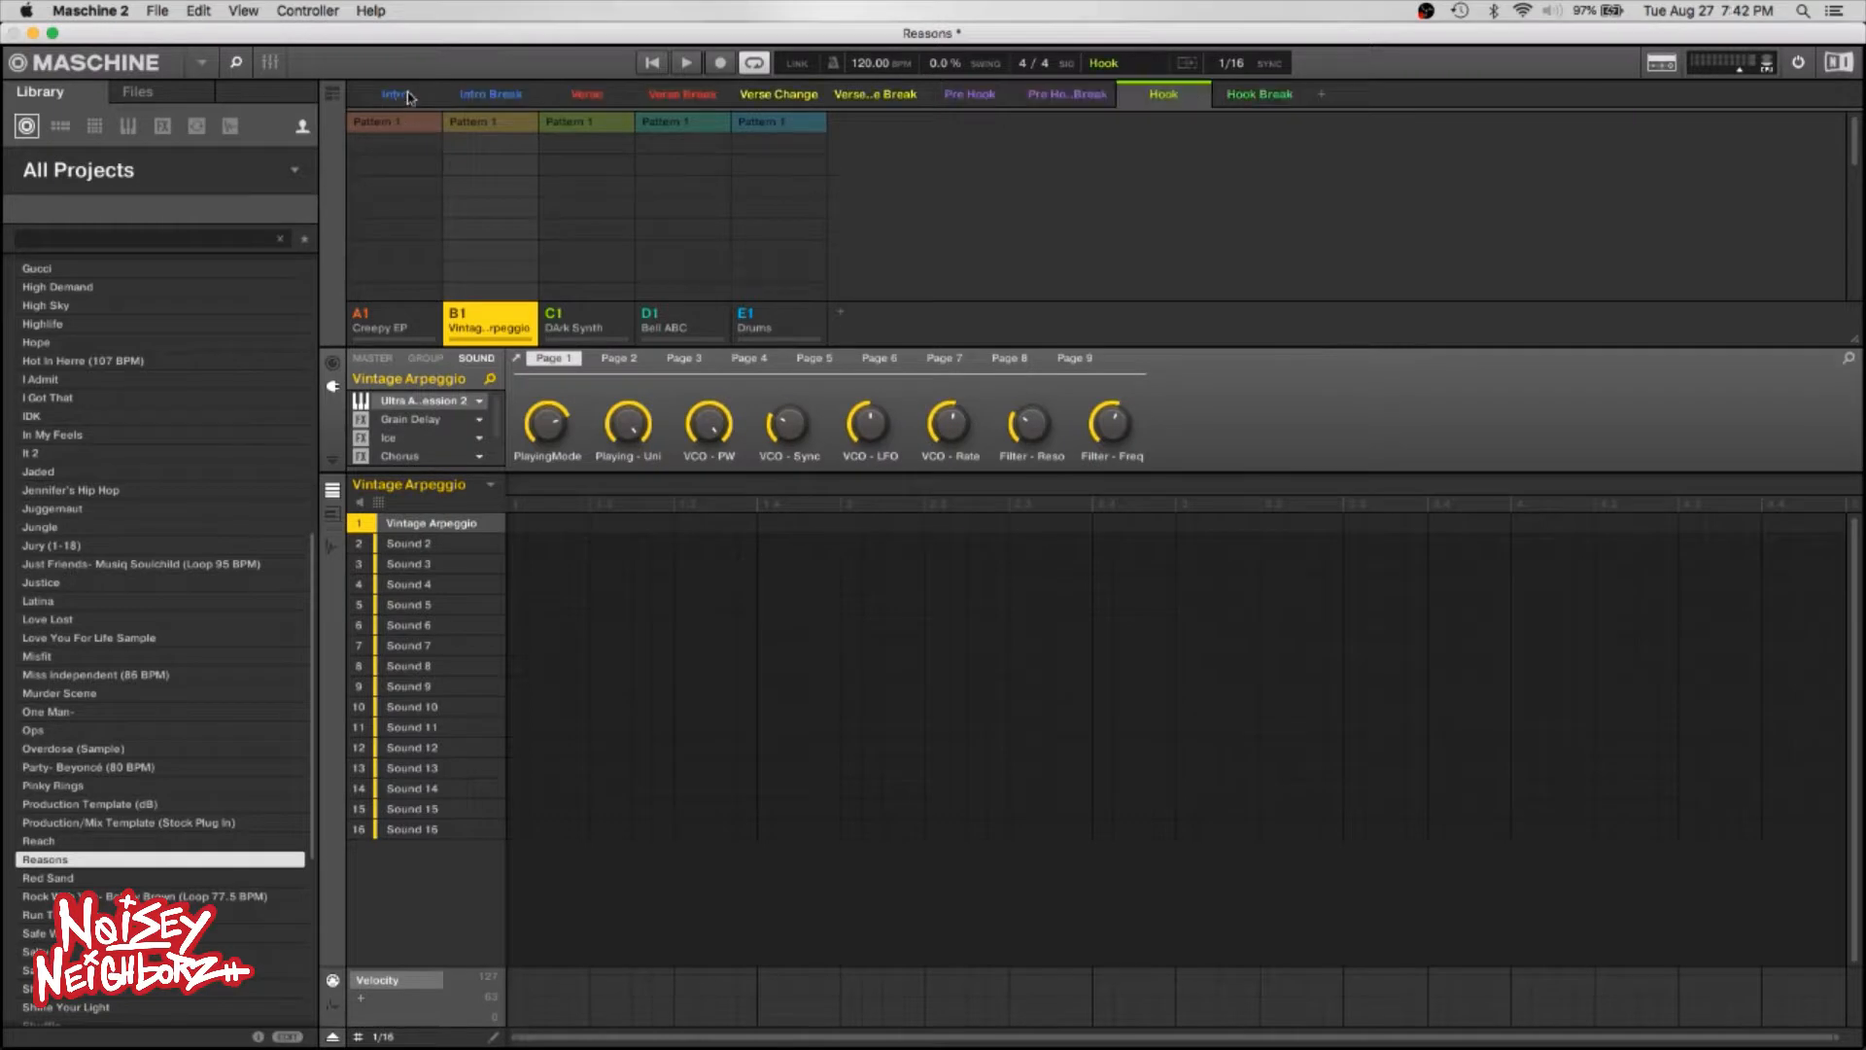
# In the Intro scene, remove the Drums, Bell ABC, DArk Synth and Vintage Arpeggio patterns, keeping only Creepy EP's Pattern 1.
pyautogui.click(407, 97)
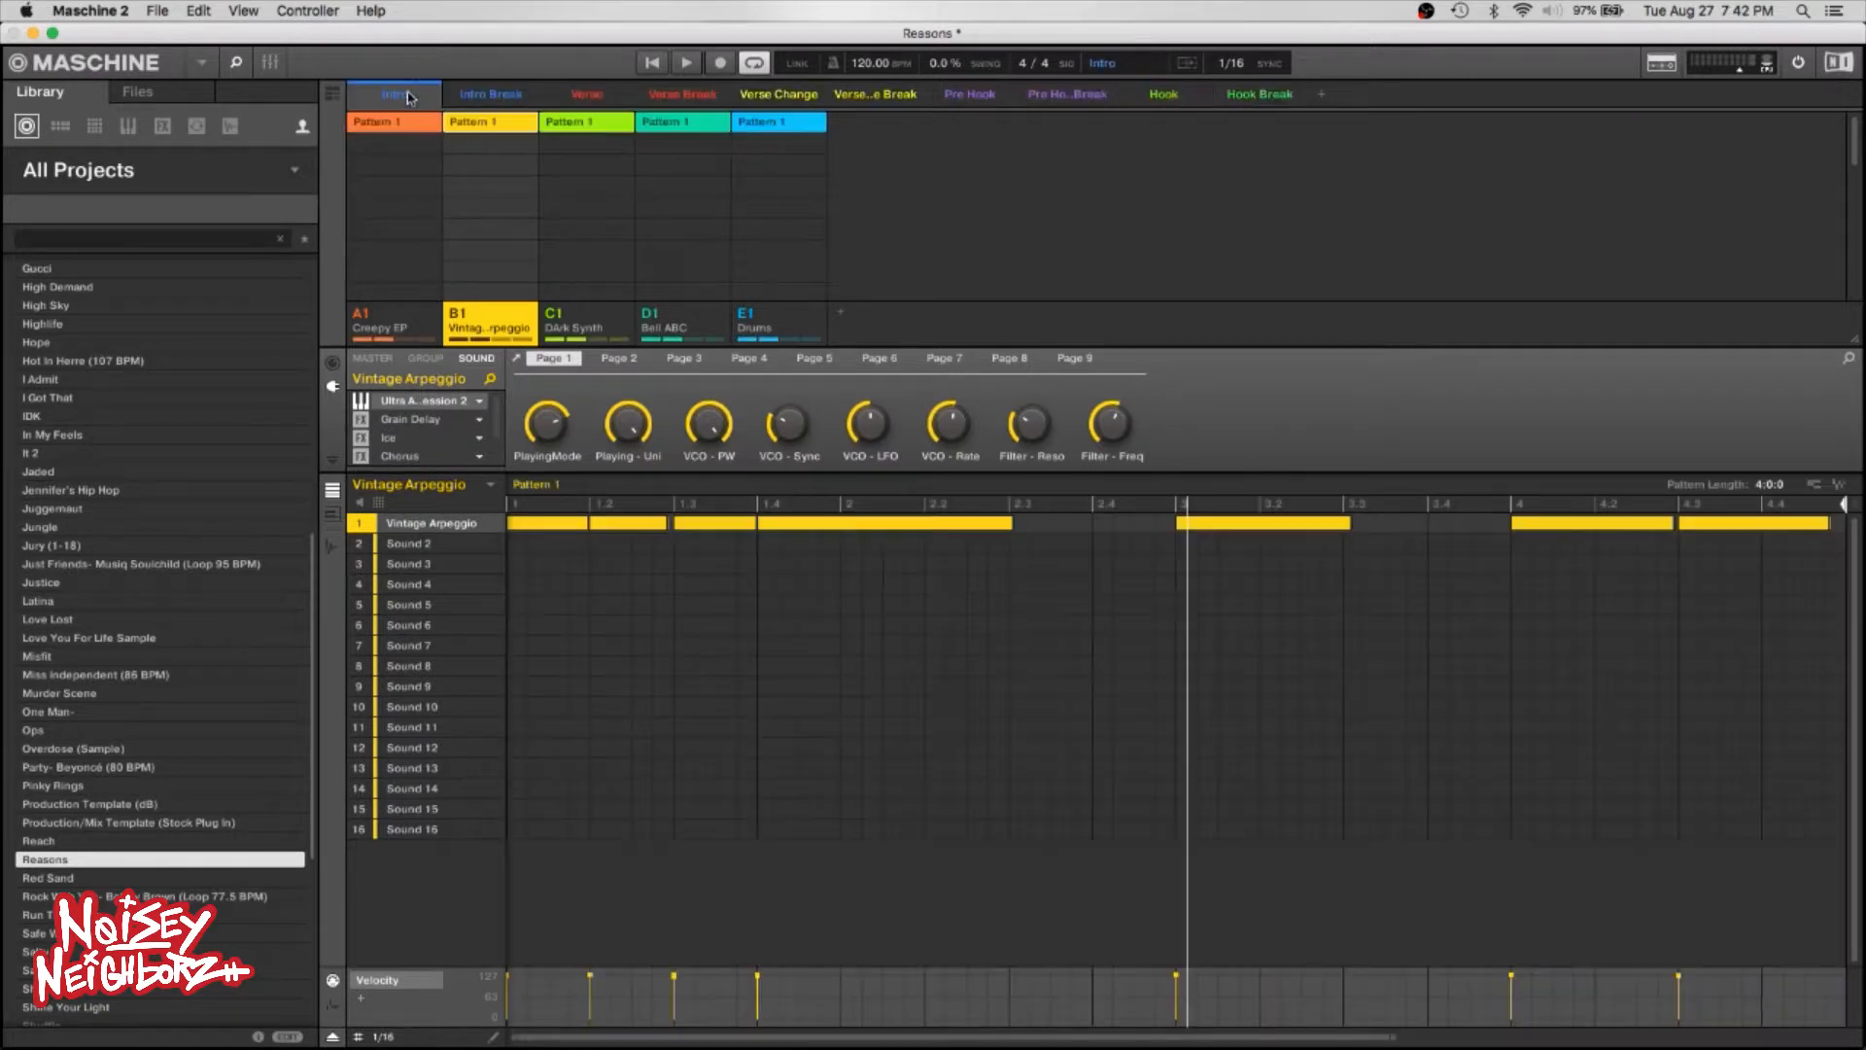
pyautogui.click(402, 330)
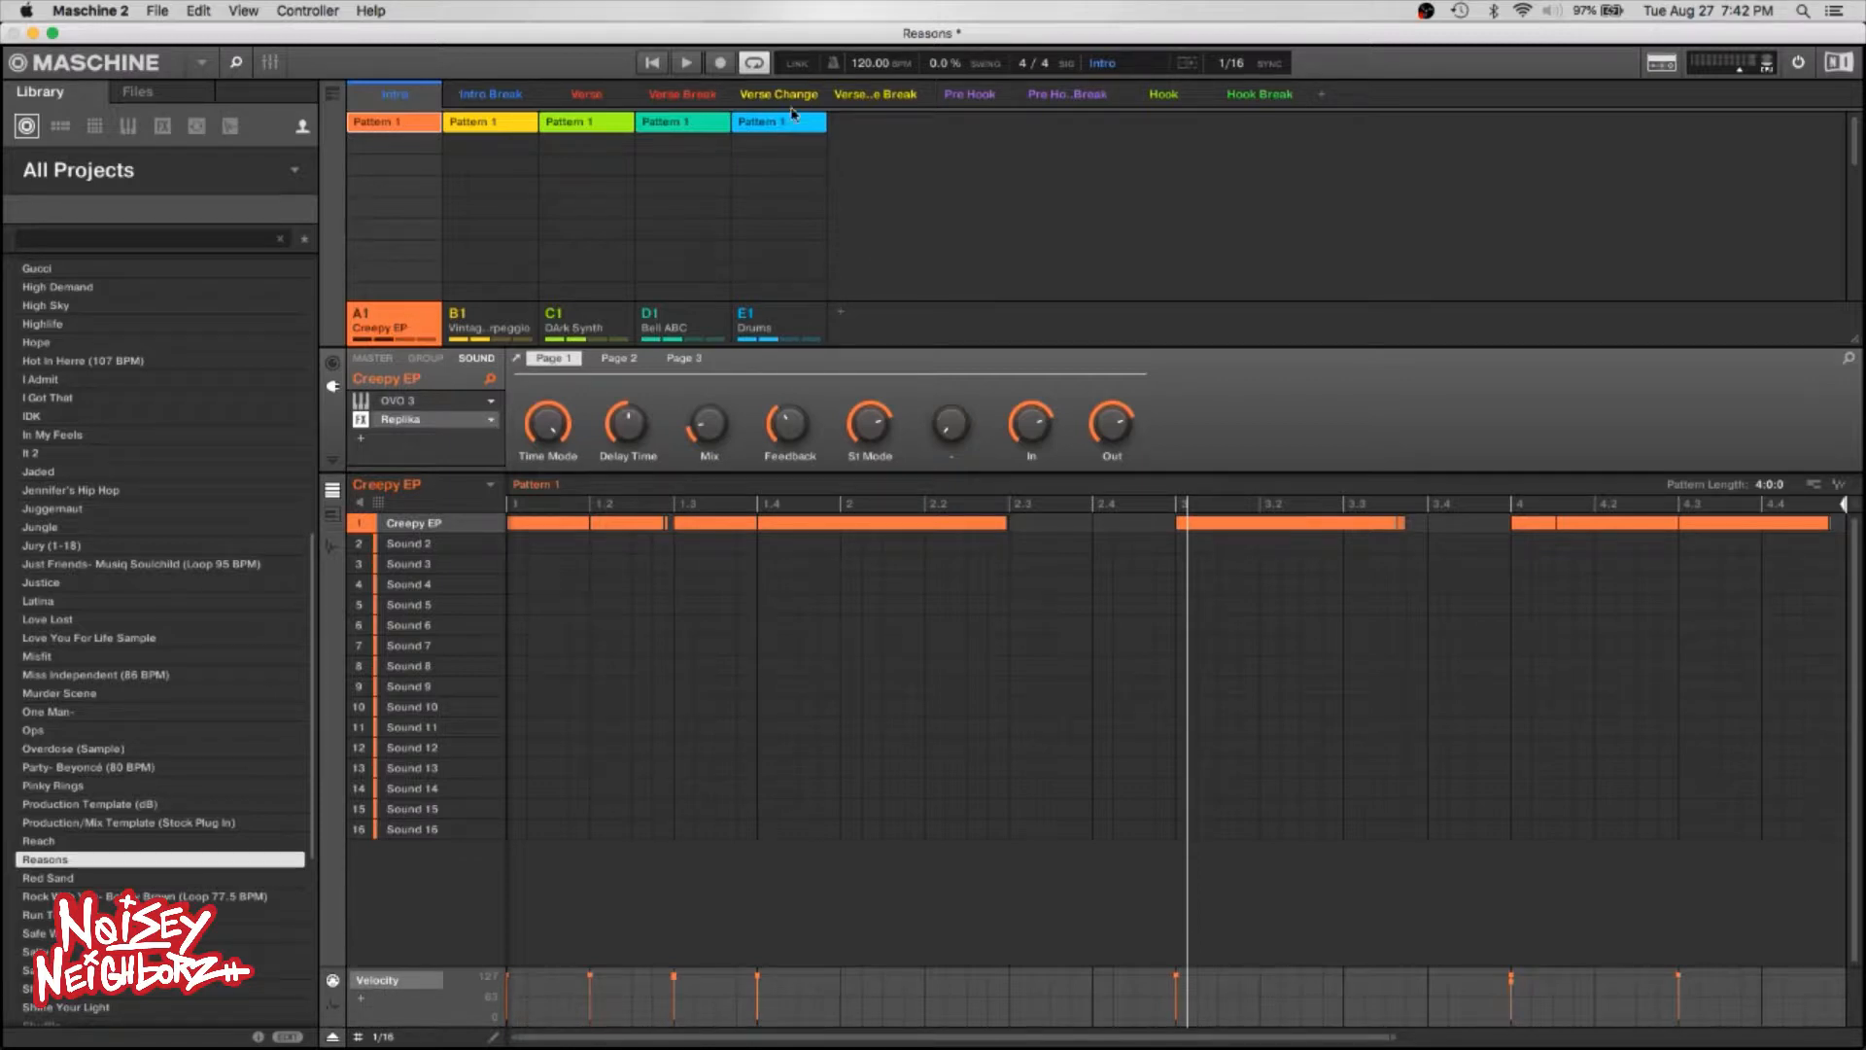
pyautogui.click(756, 123)
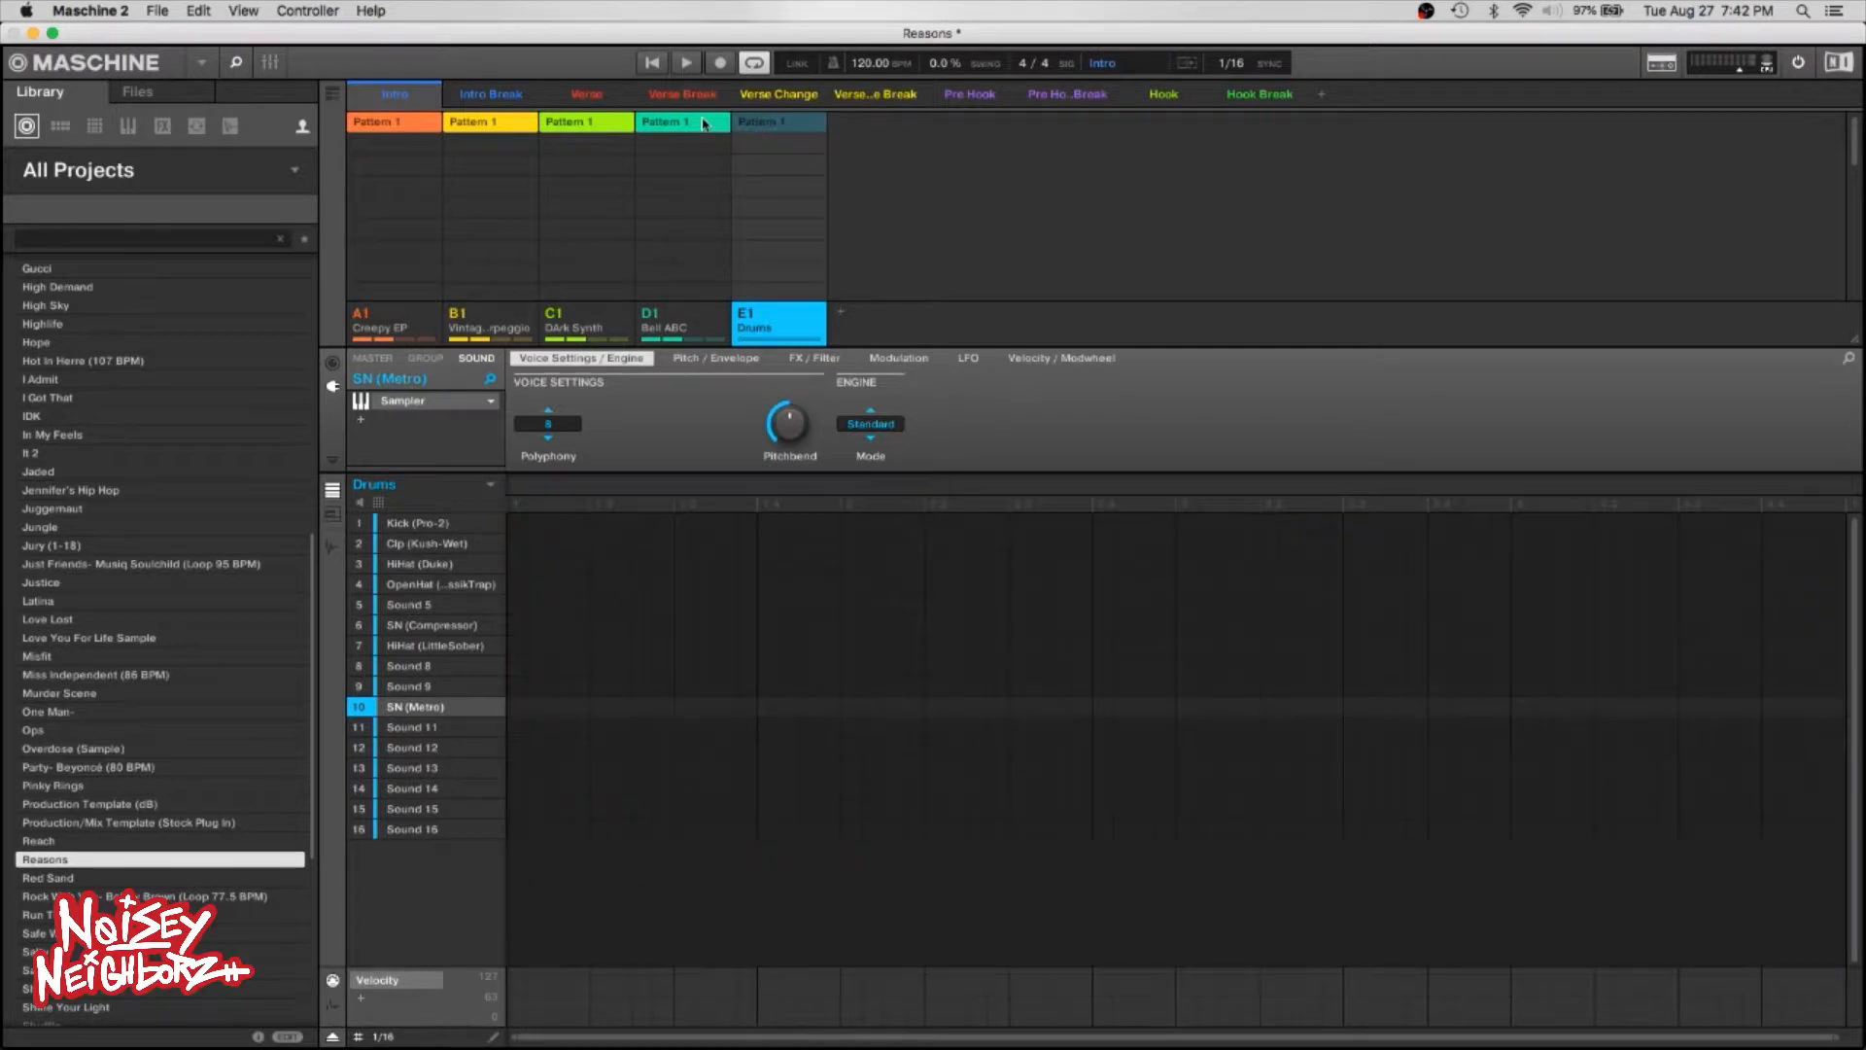
pyautogui.click(644, 121)
pyautogui.click(586, 120)
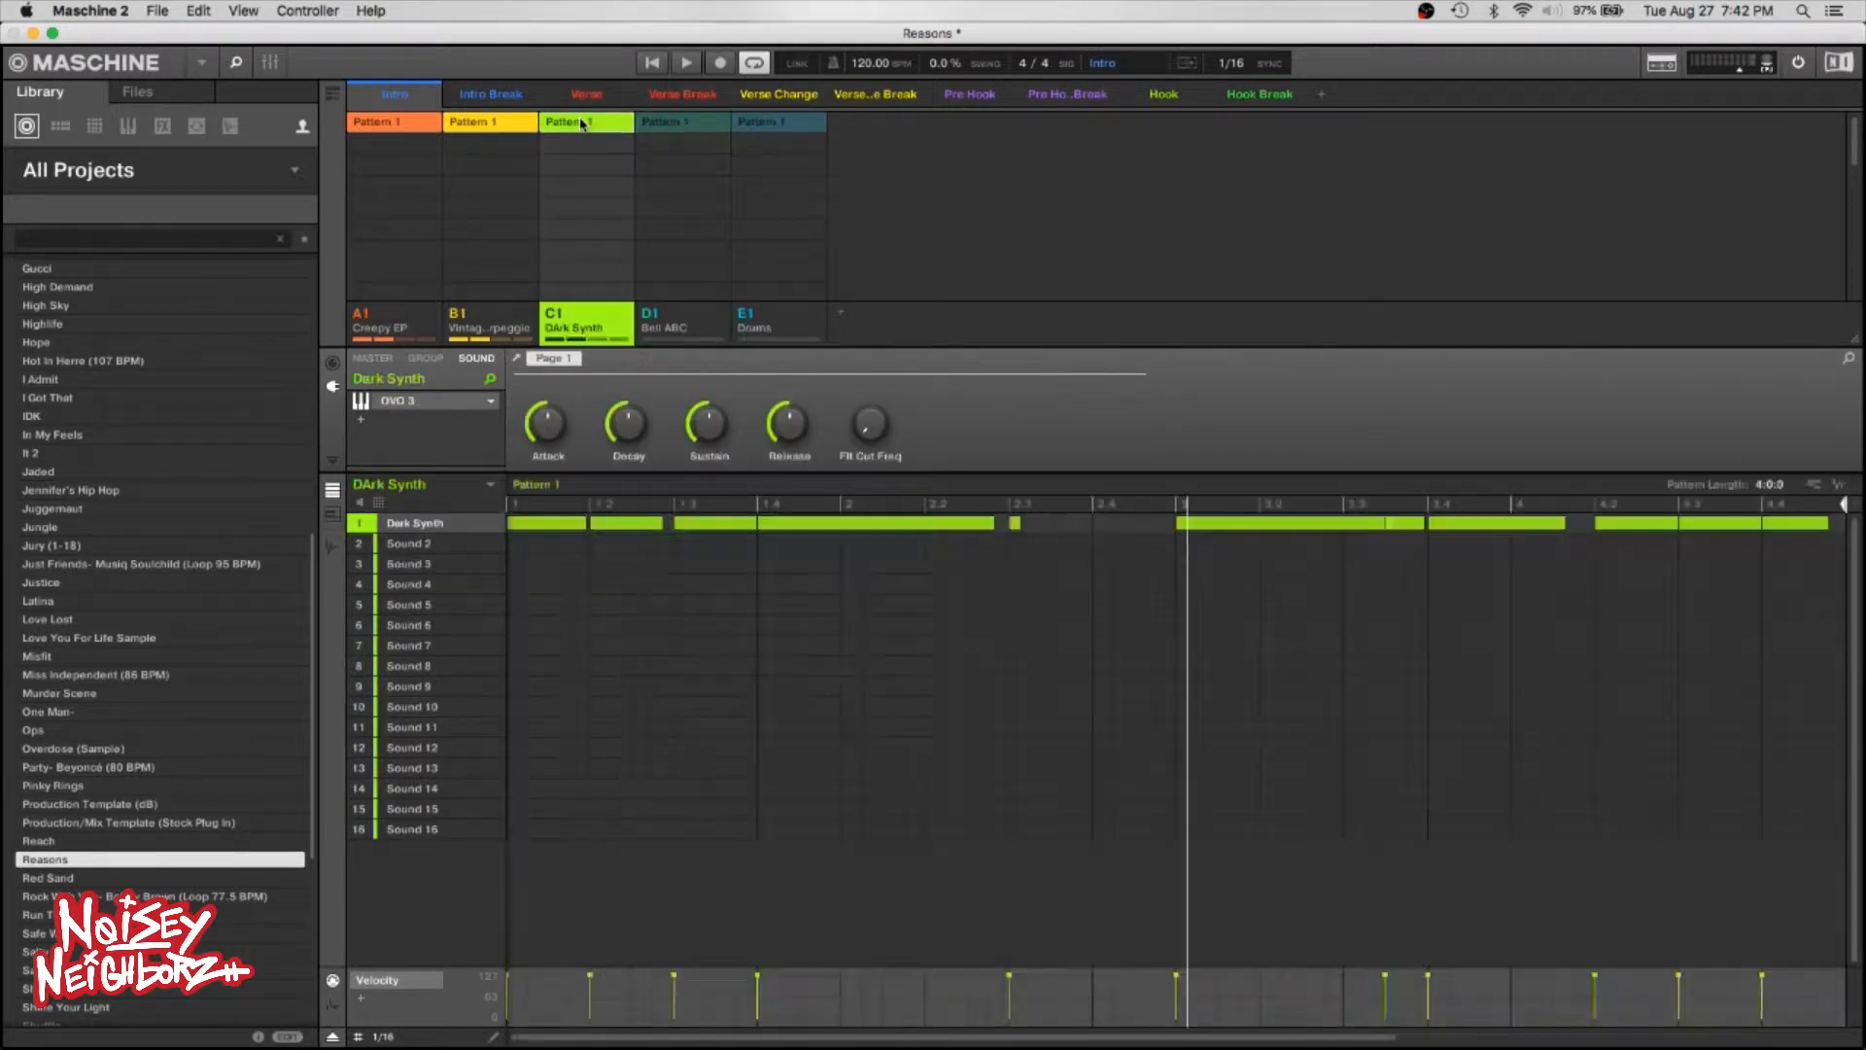
pyautogui.click(586, 120)
pyautogui.click(507, 124)
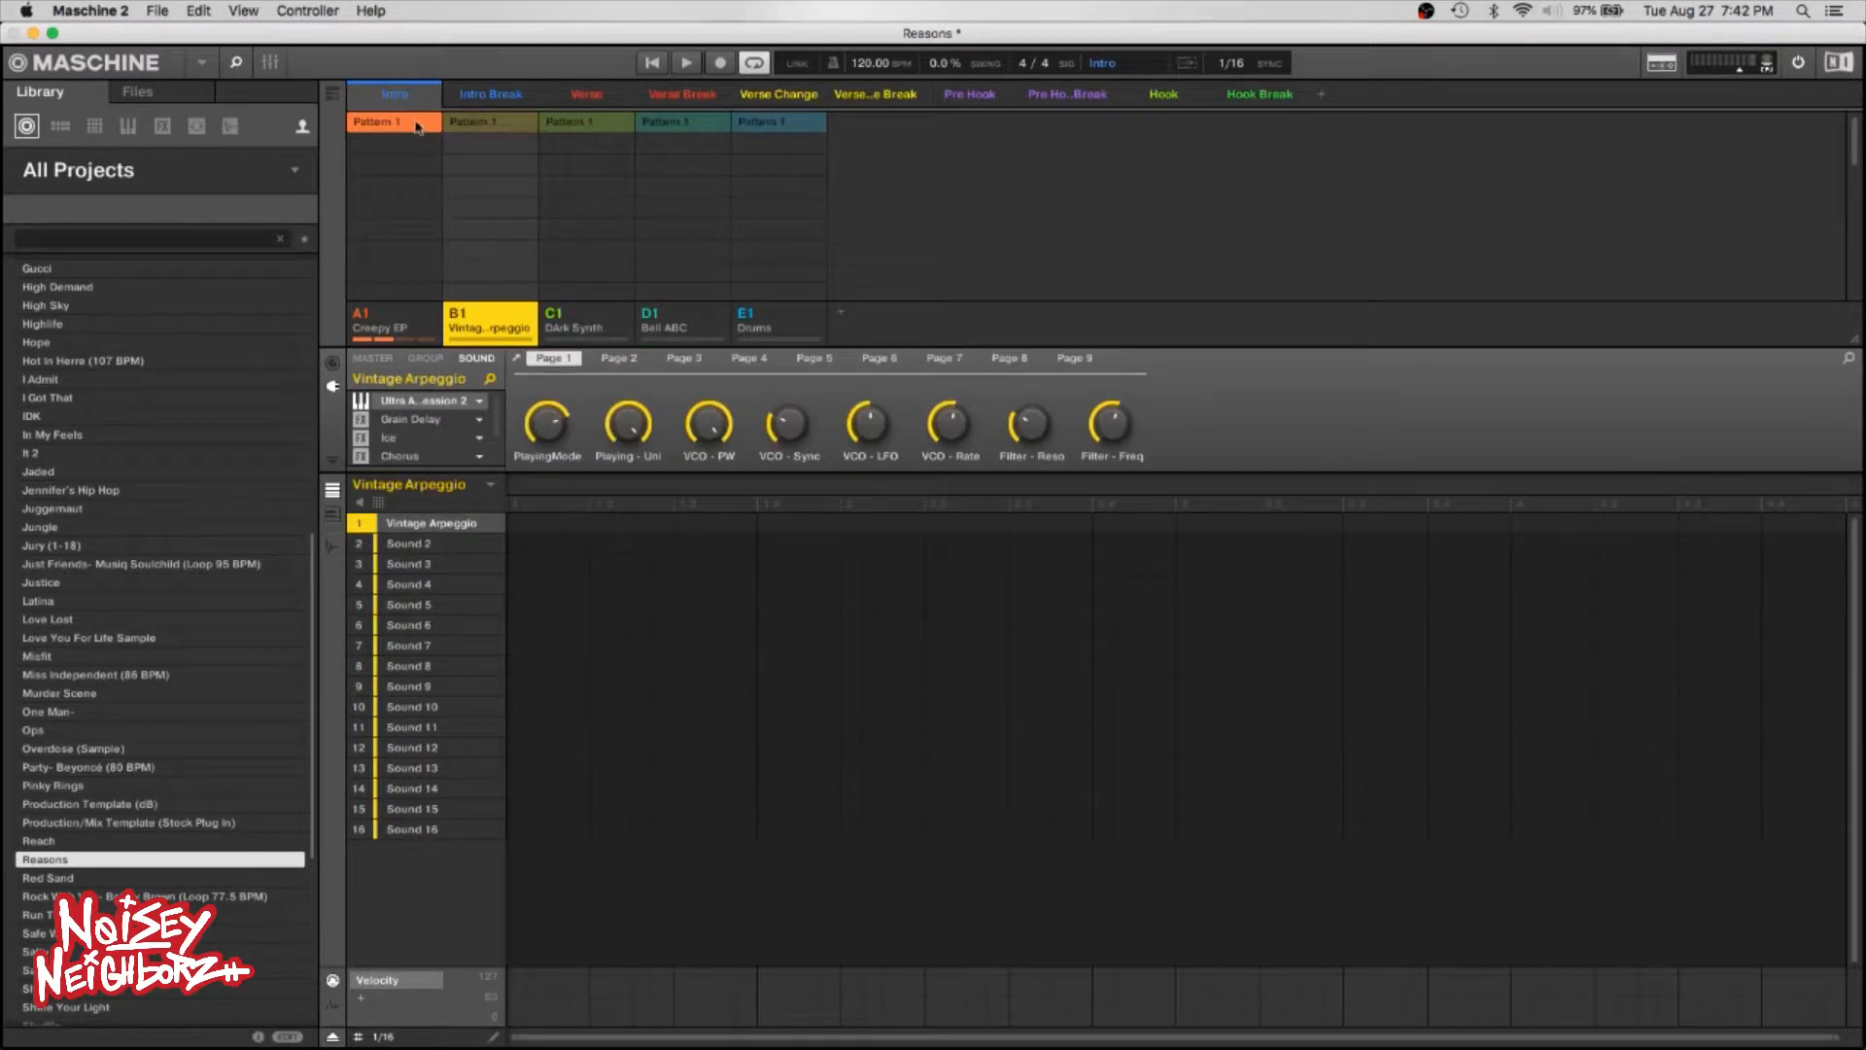
# Play the Intro scene to hear it, stop playback and open Creepy EP's Pattern 1.
pyautogui.press('space')
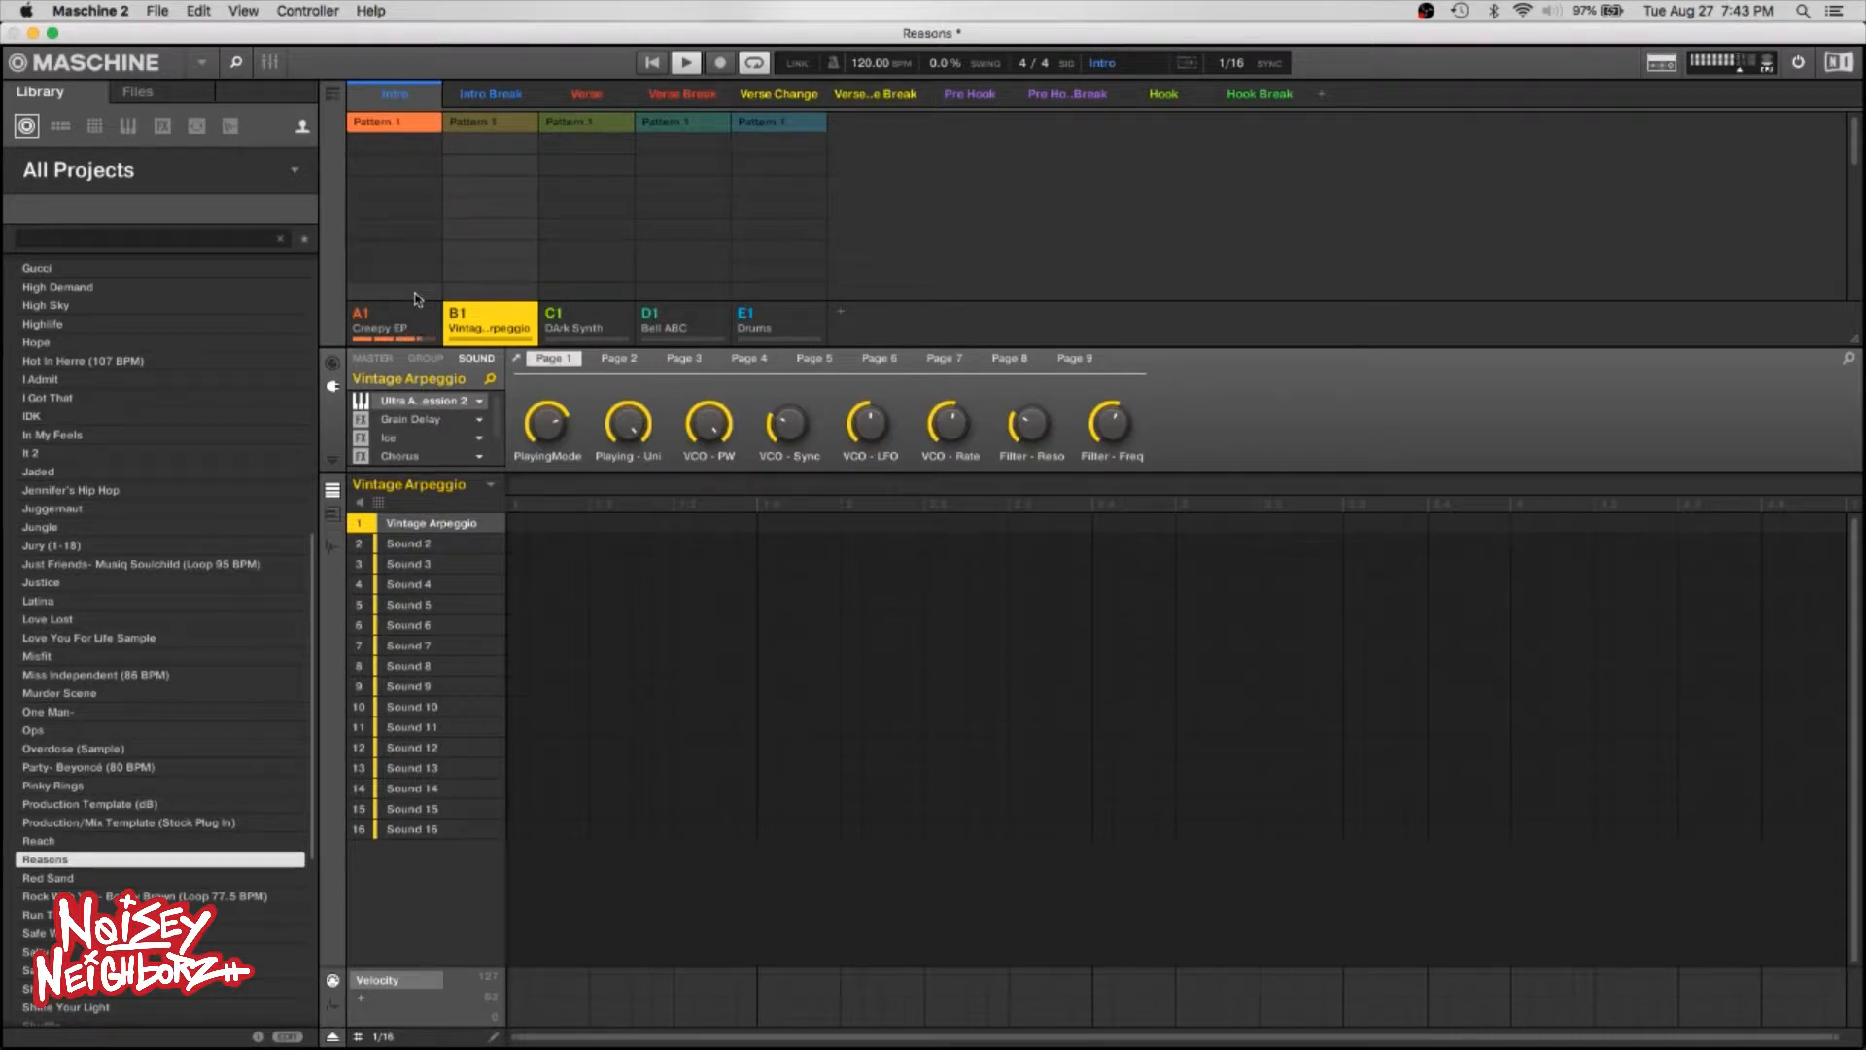
pyautogui.press('space')
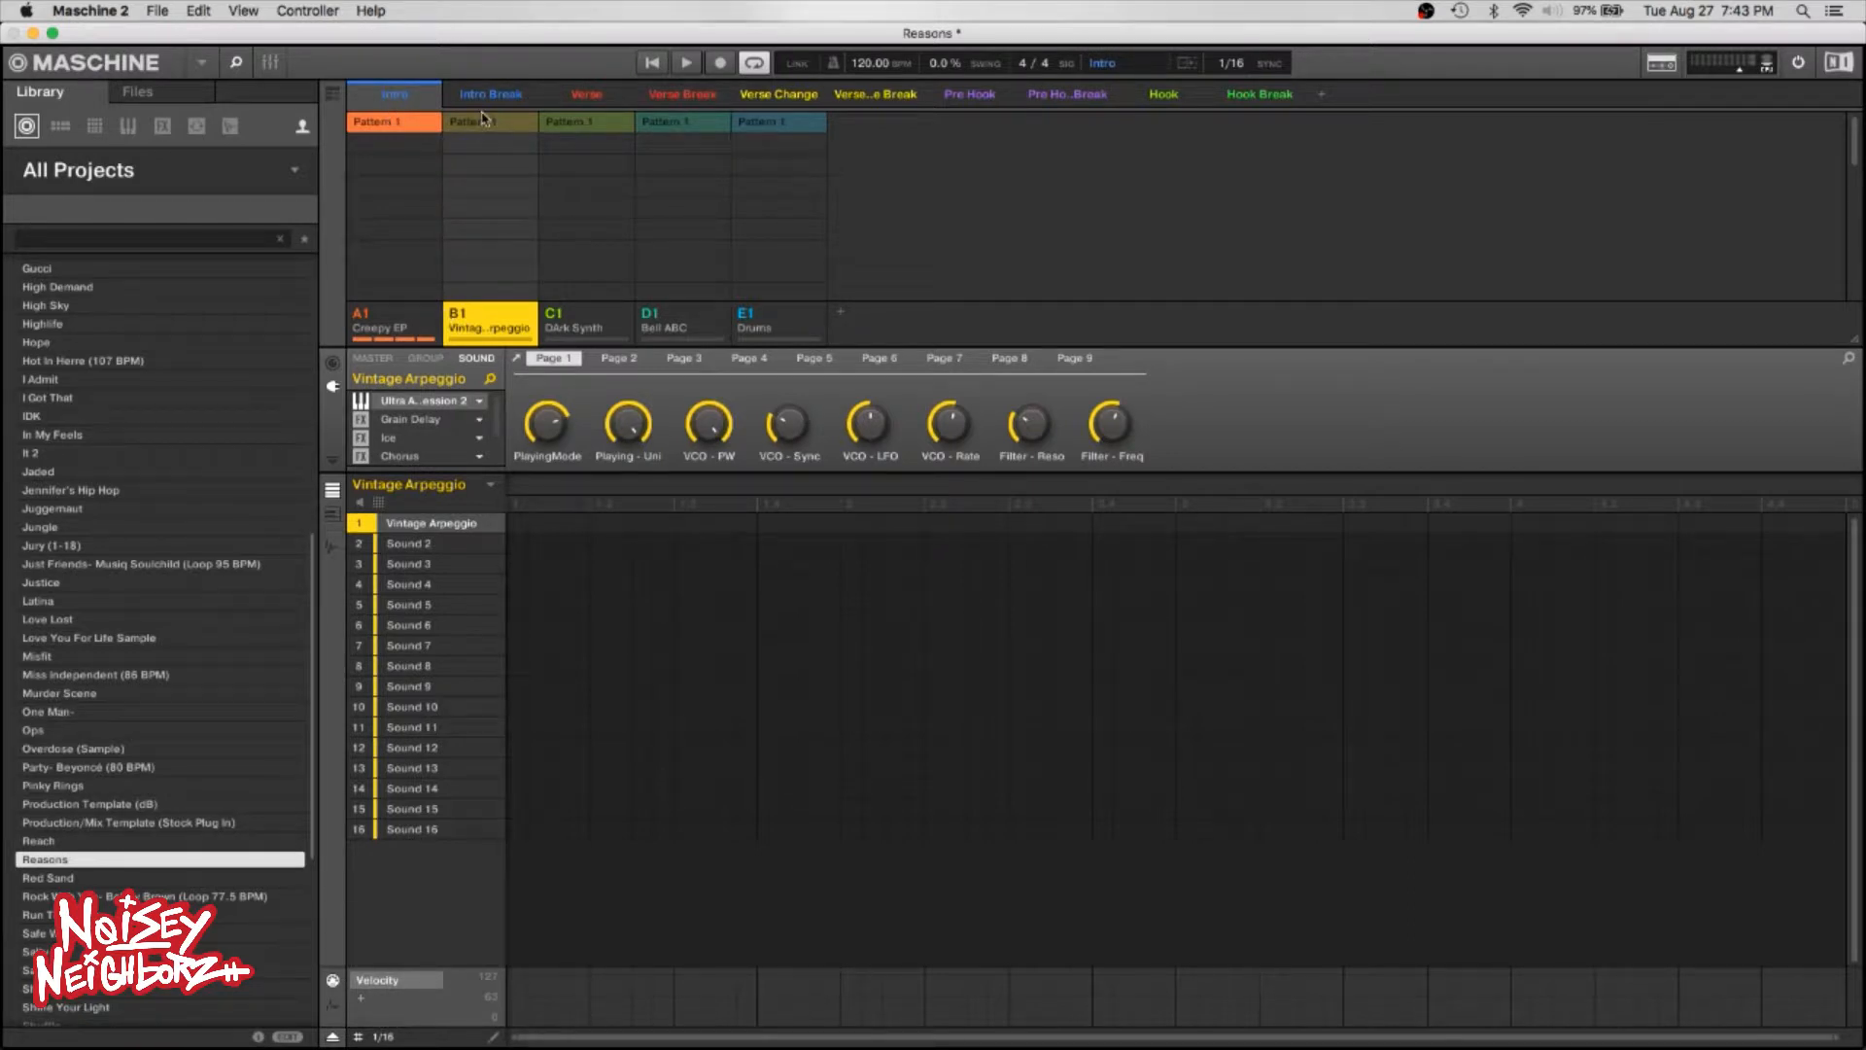
pyautogui.click(386, 127)
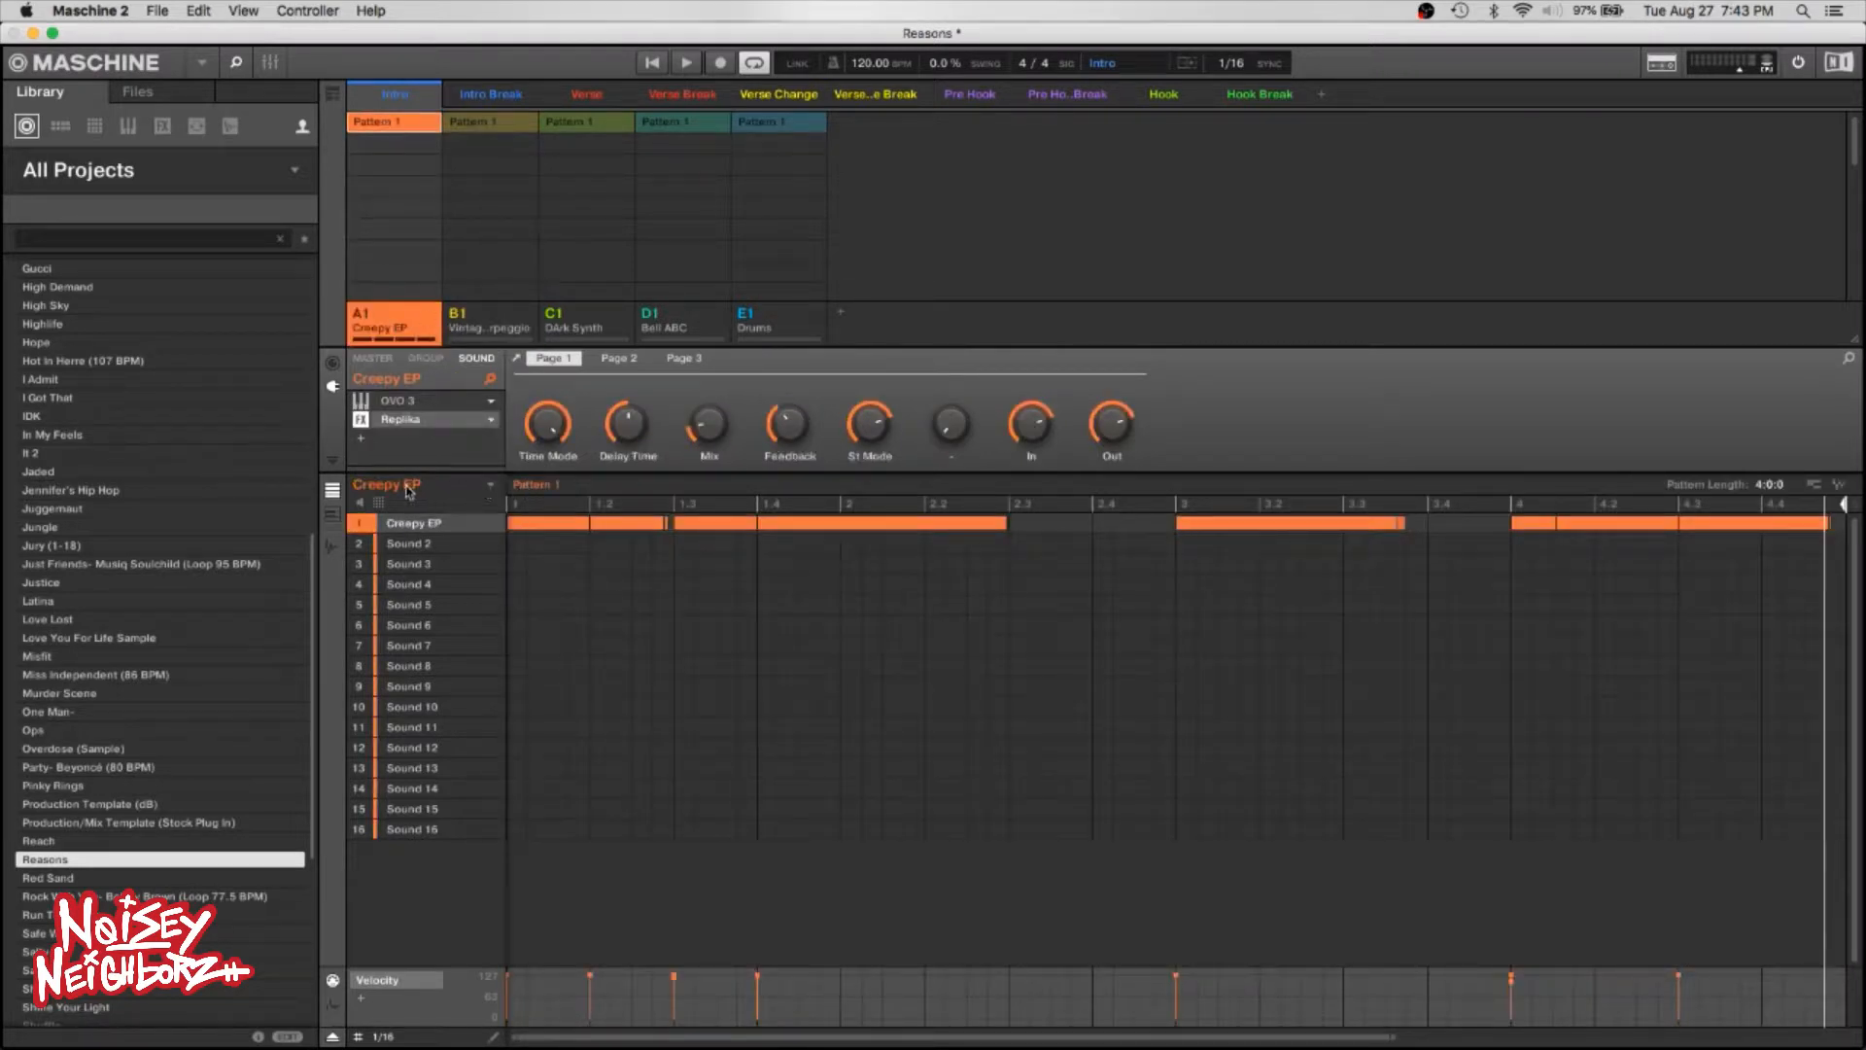
# Rename Creepy EP's Pattern 1 as Full.
pyautogui.doubleClick(542, 486)
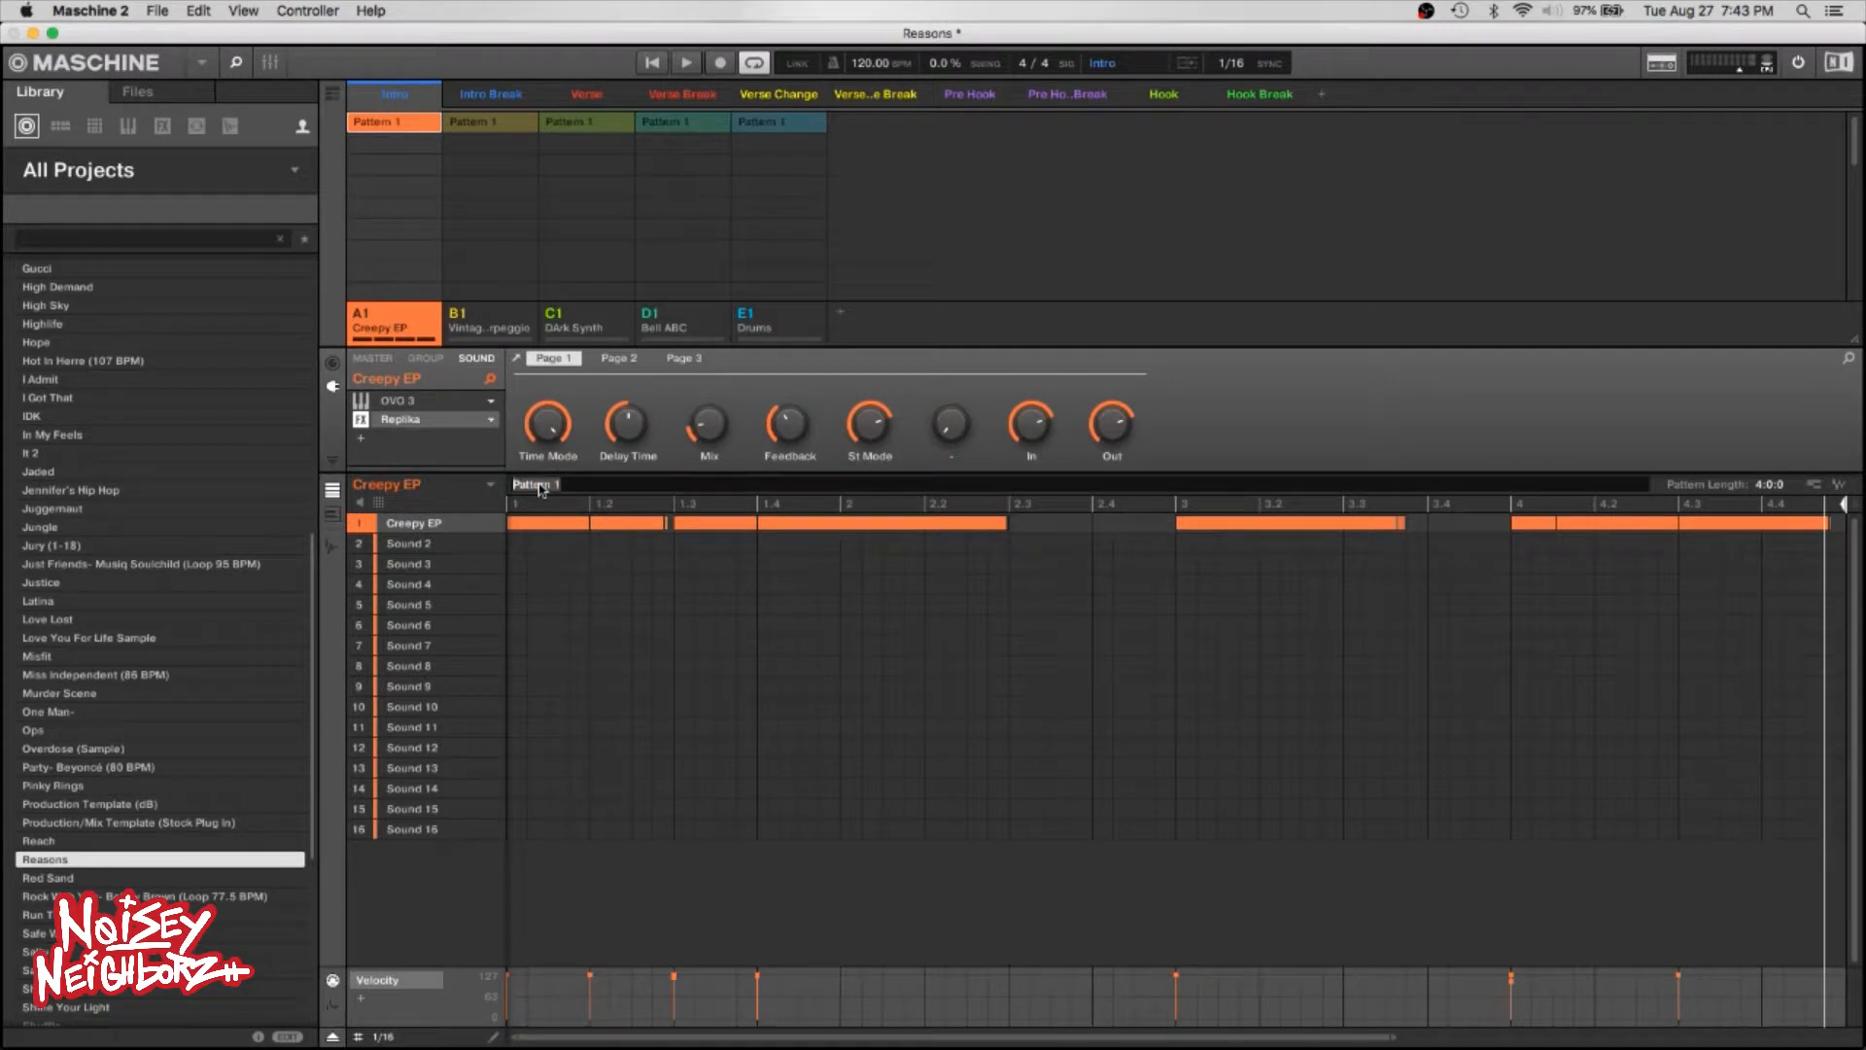
pyautogui.write('Full')
pyautogui.press('Return')
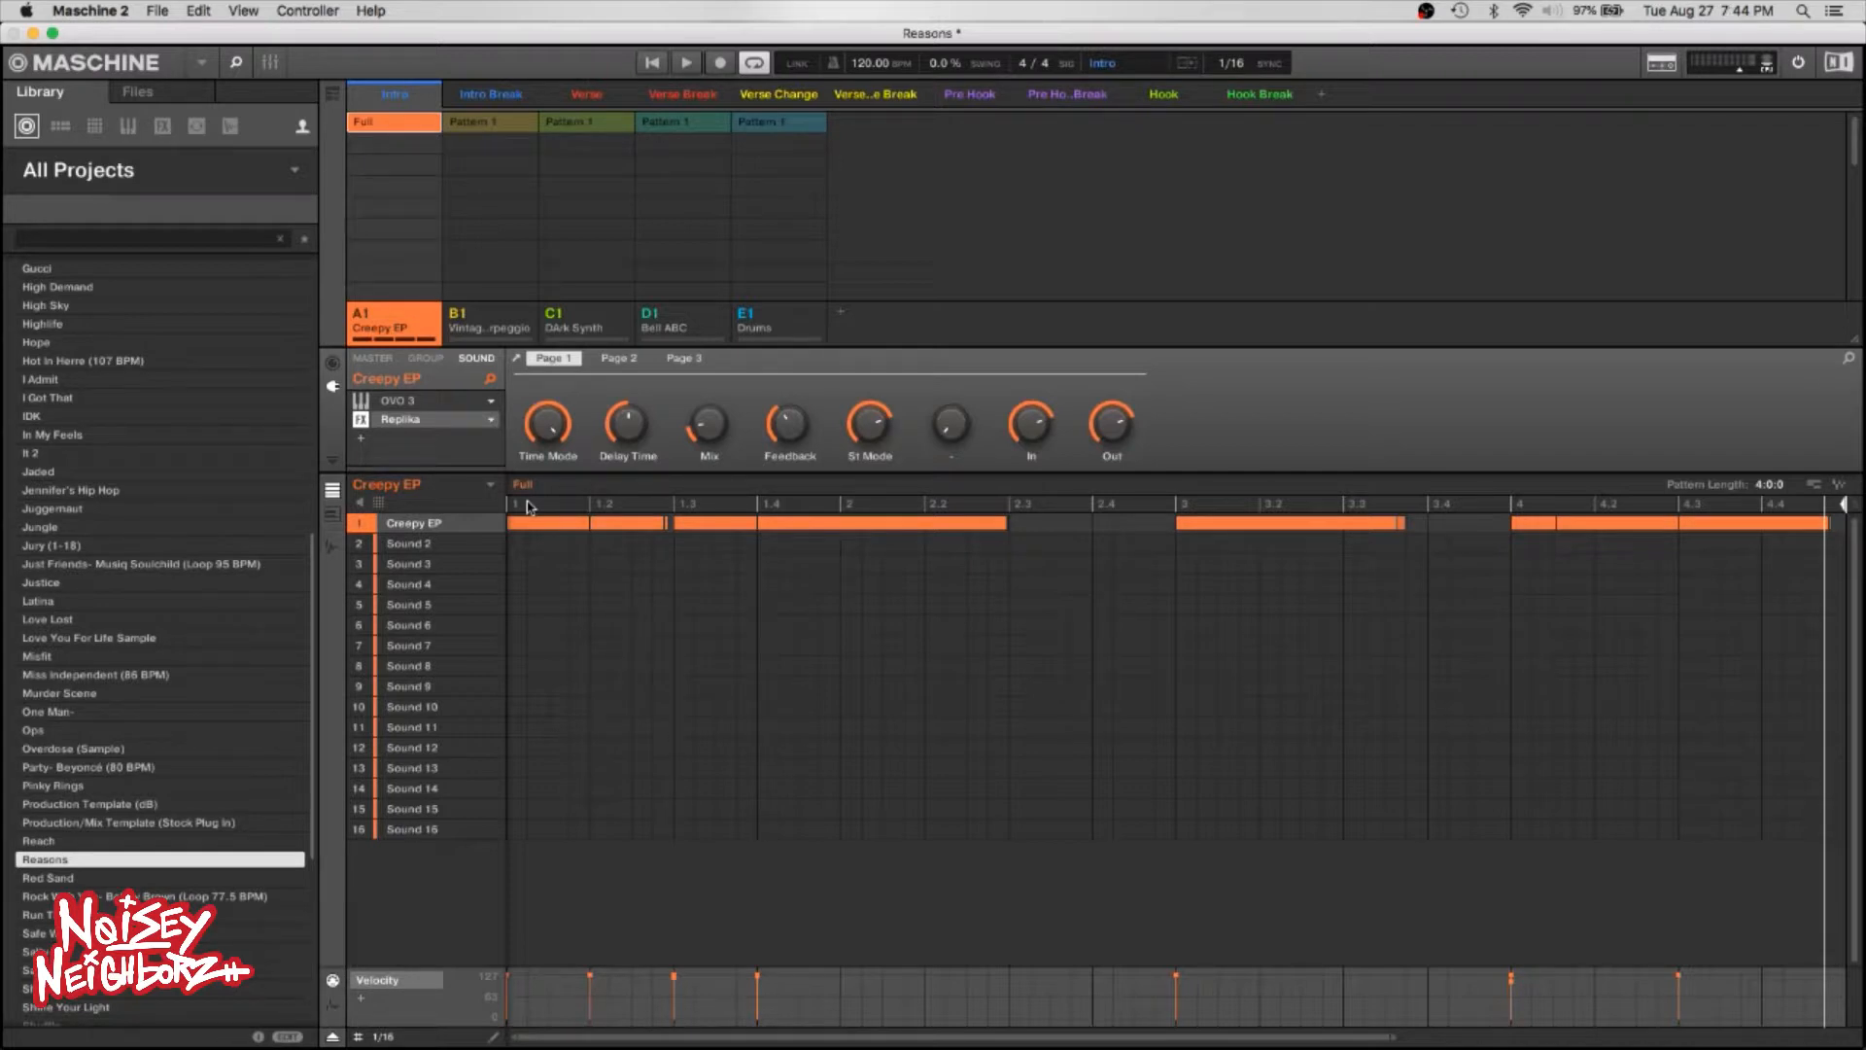
# Duplicate Creepy EP's Full pattern and name the copy Break.
pyautogui.press('super+d')
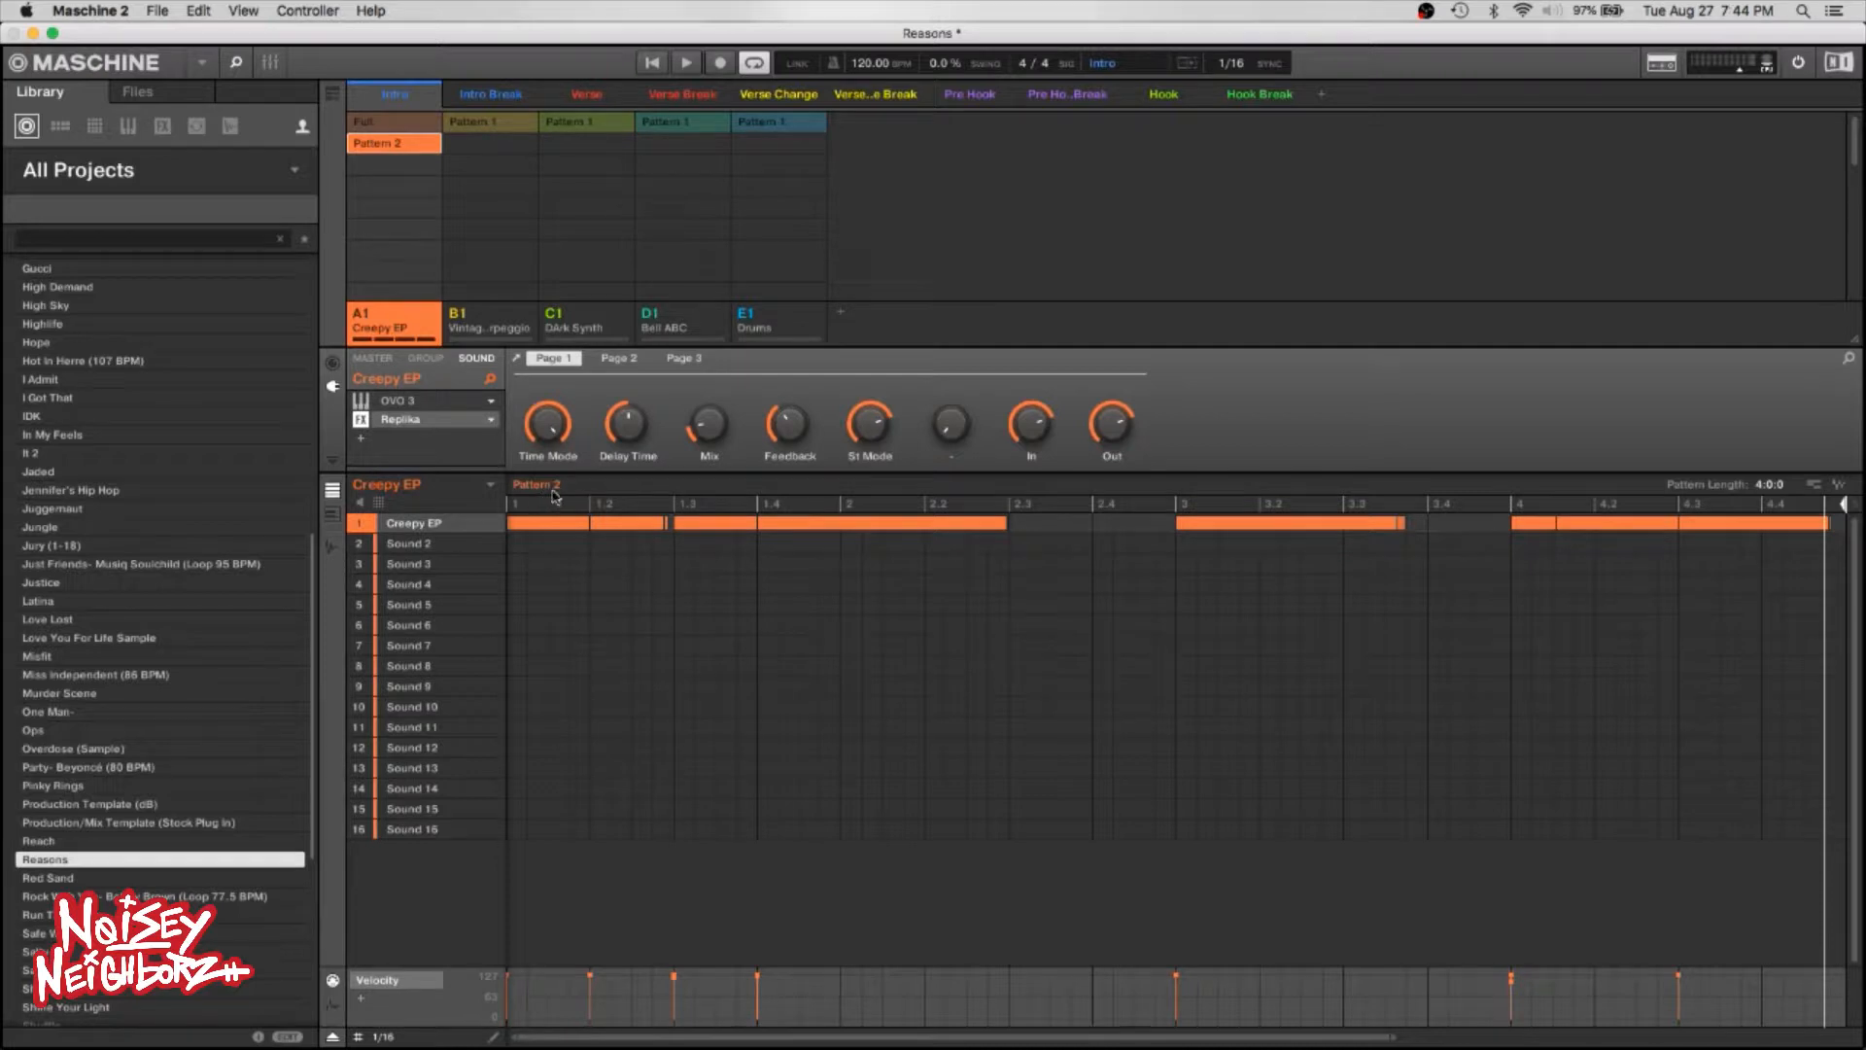
pyautogui.press('Up')
pyautogui.press('Down')
pyautogui.press('Up')
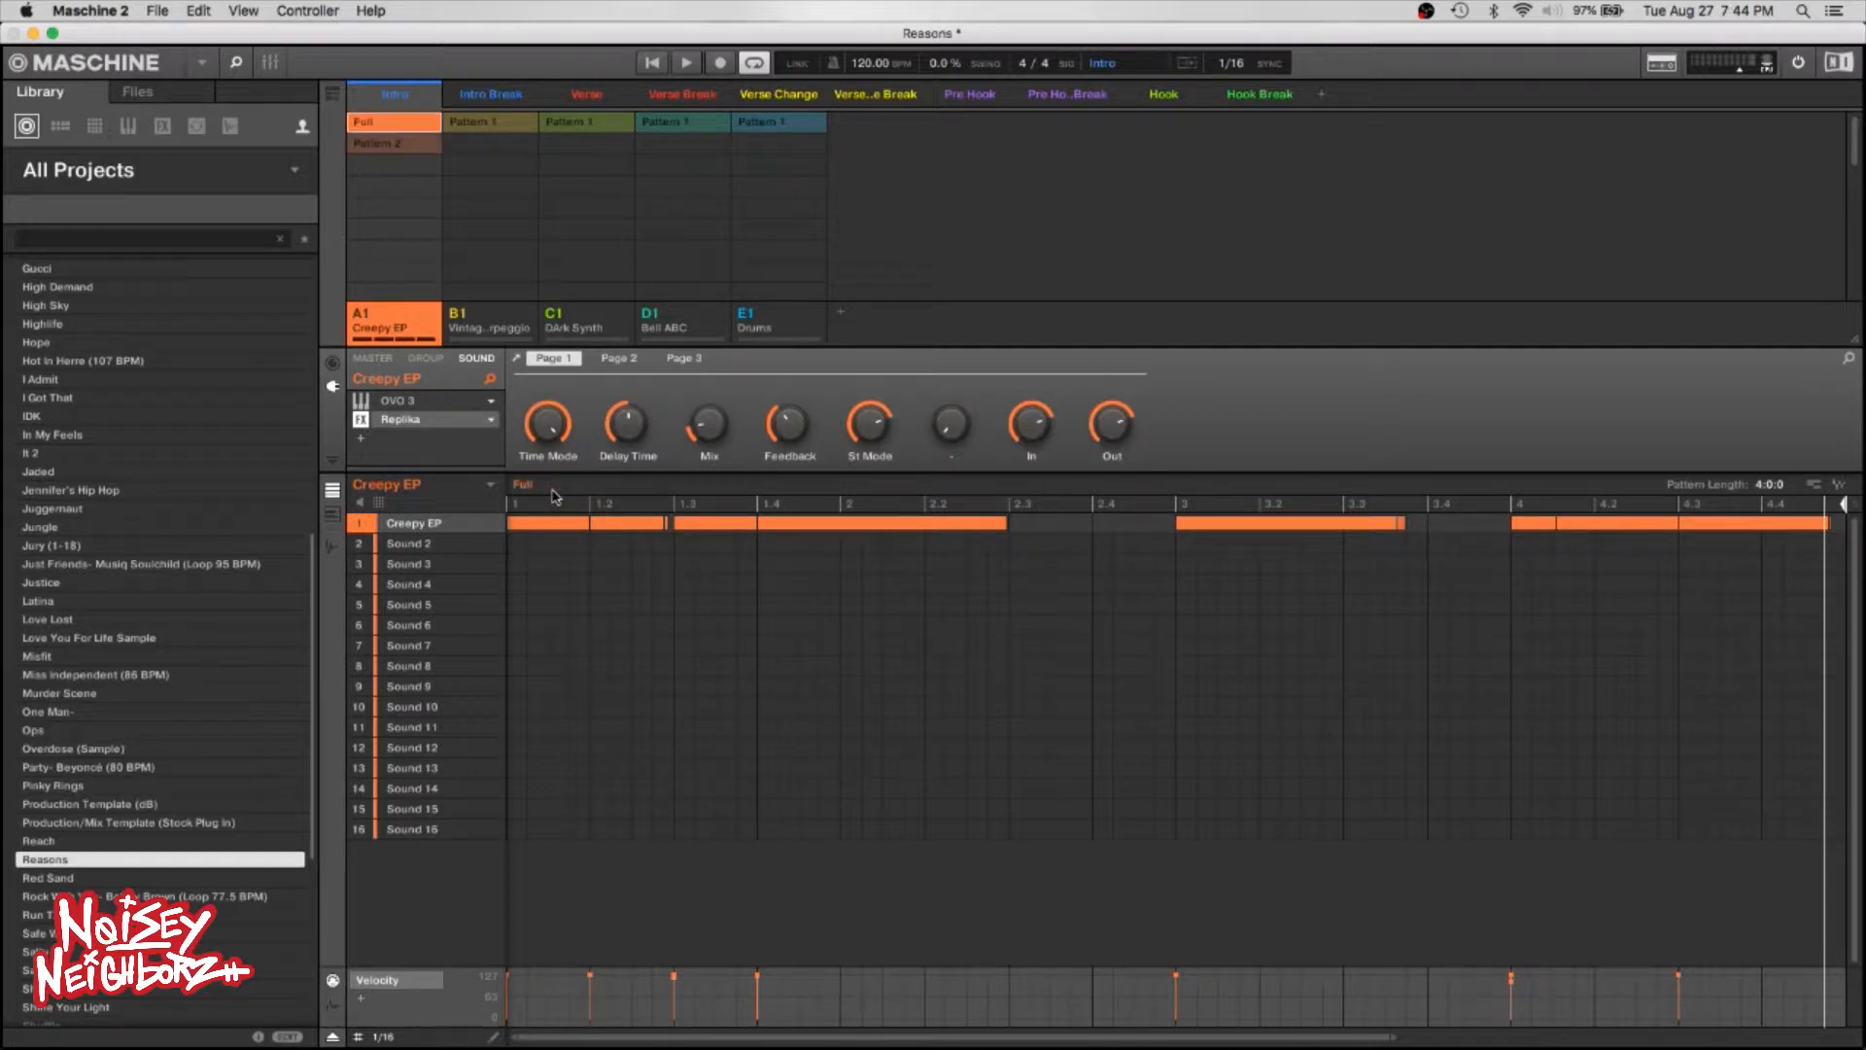
pyautogui.press('Down')
pyautogui.press('Up')
pyautogui.press('Down')
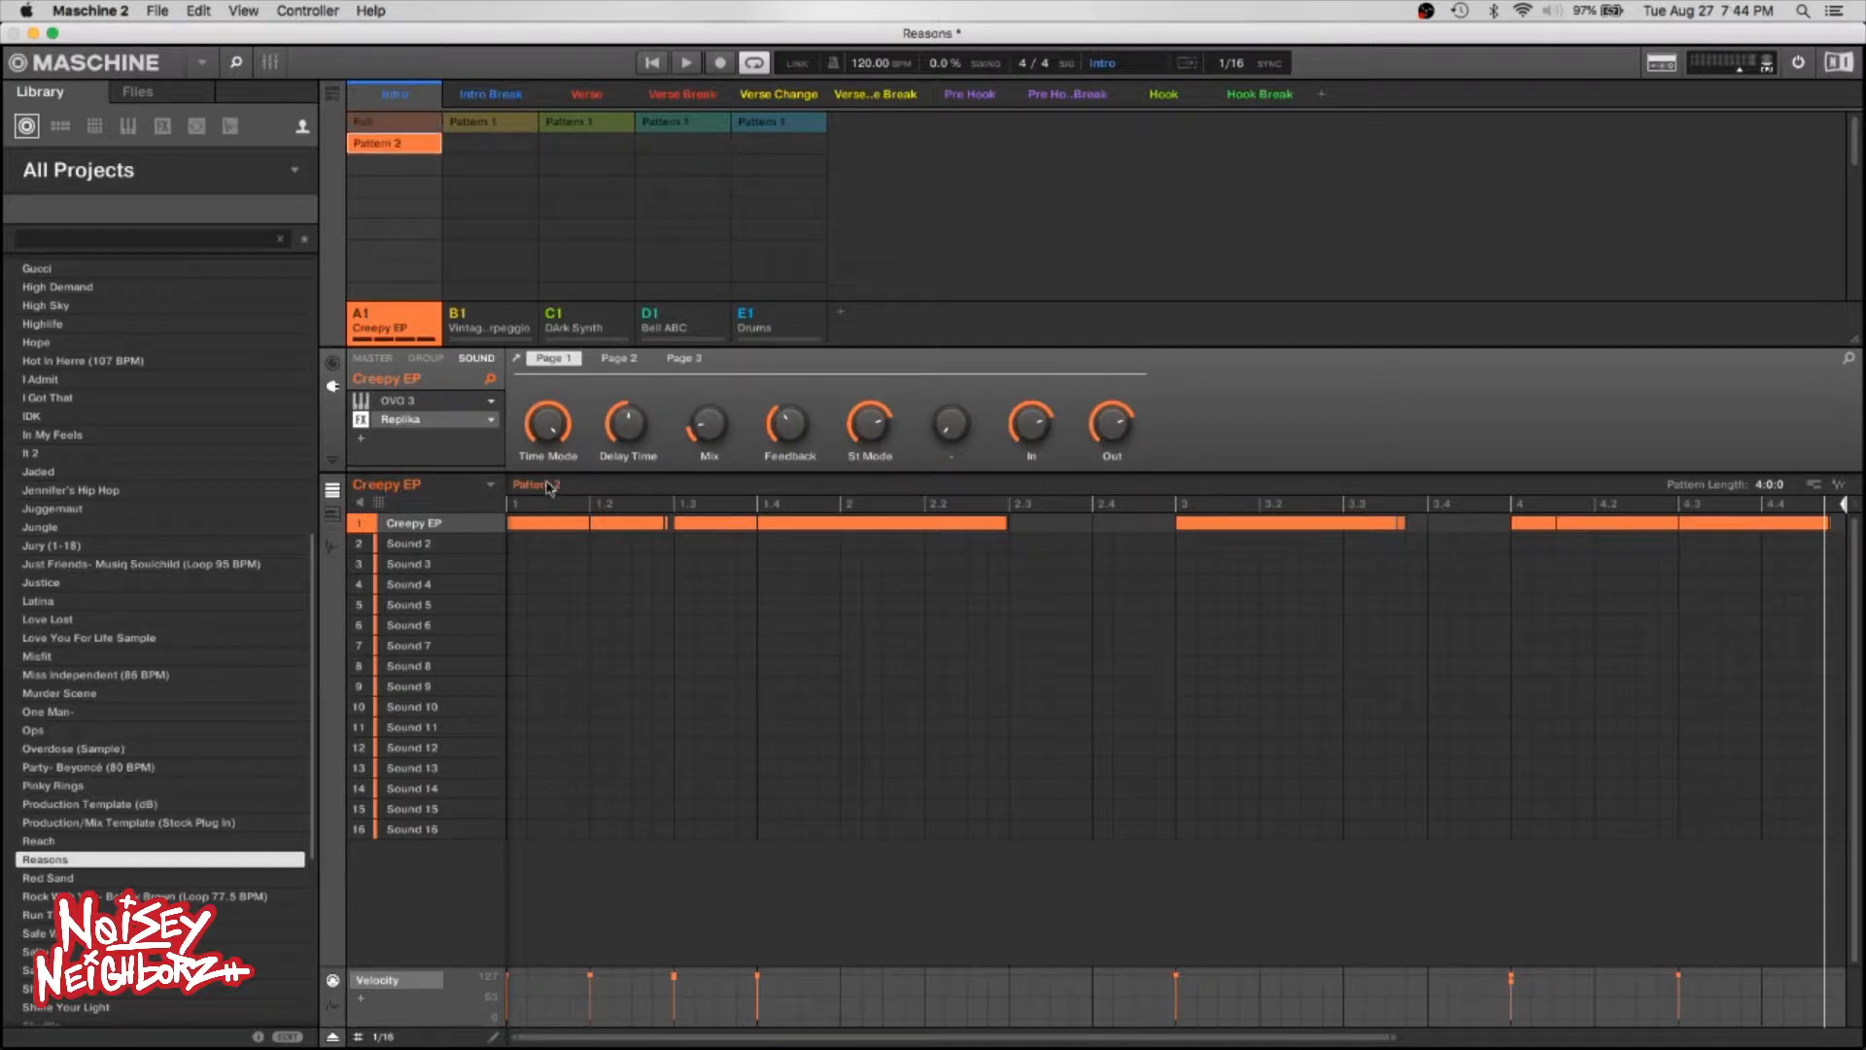
pyautogui.doubleClick(557, 485)
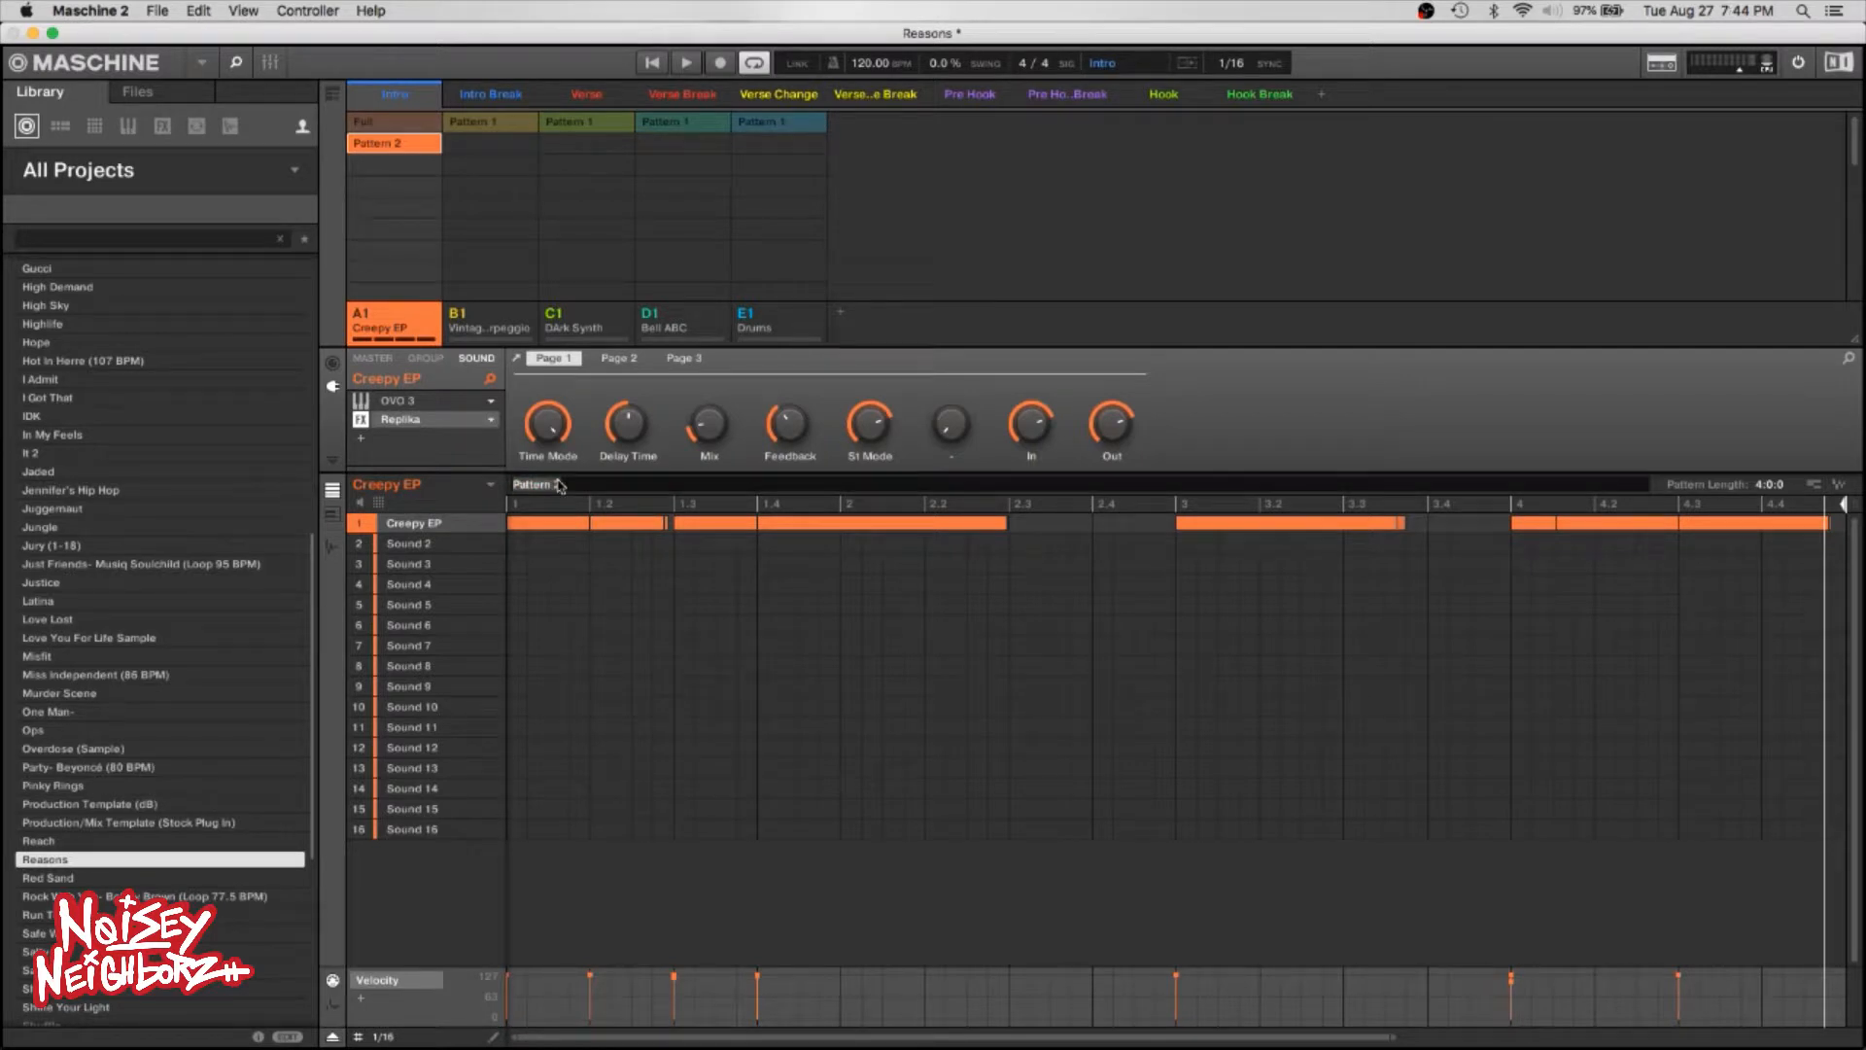
pyautogui.write('Break')
pyautogui.press('Return')
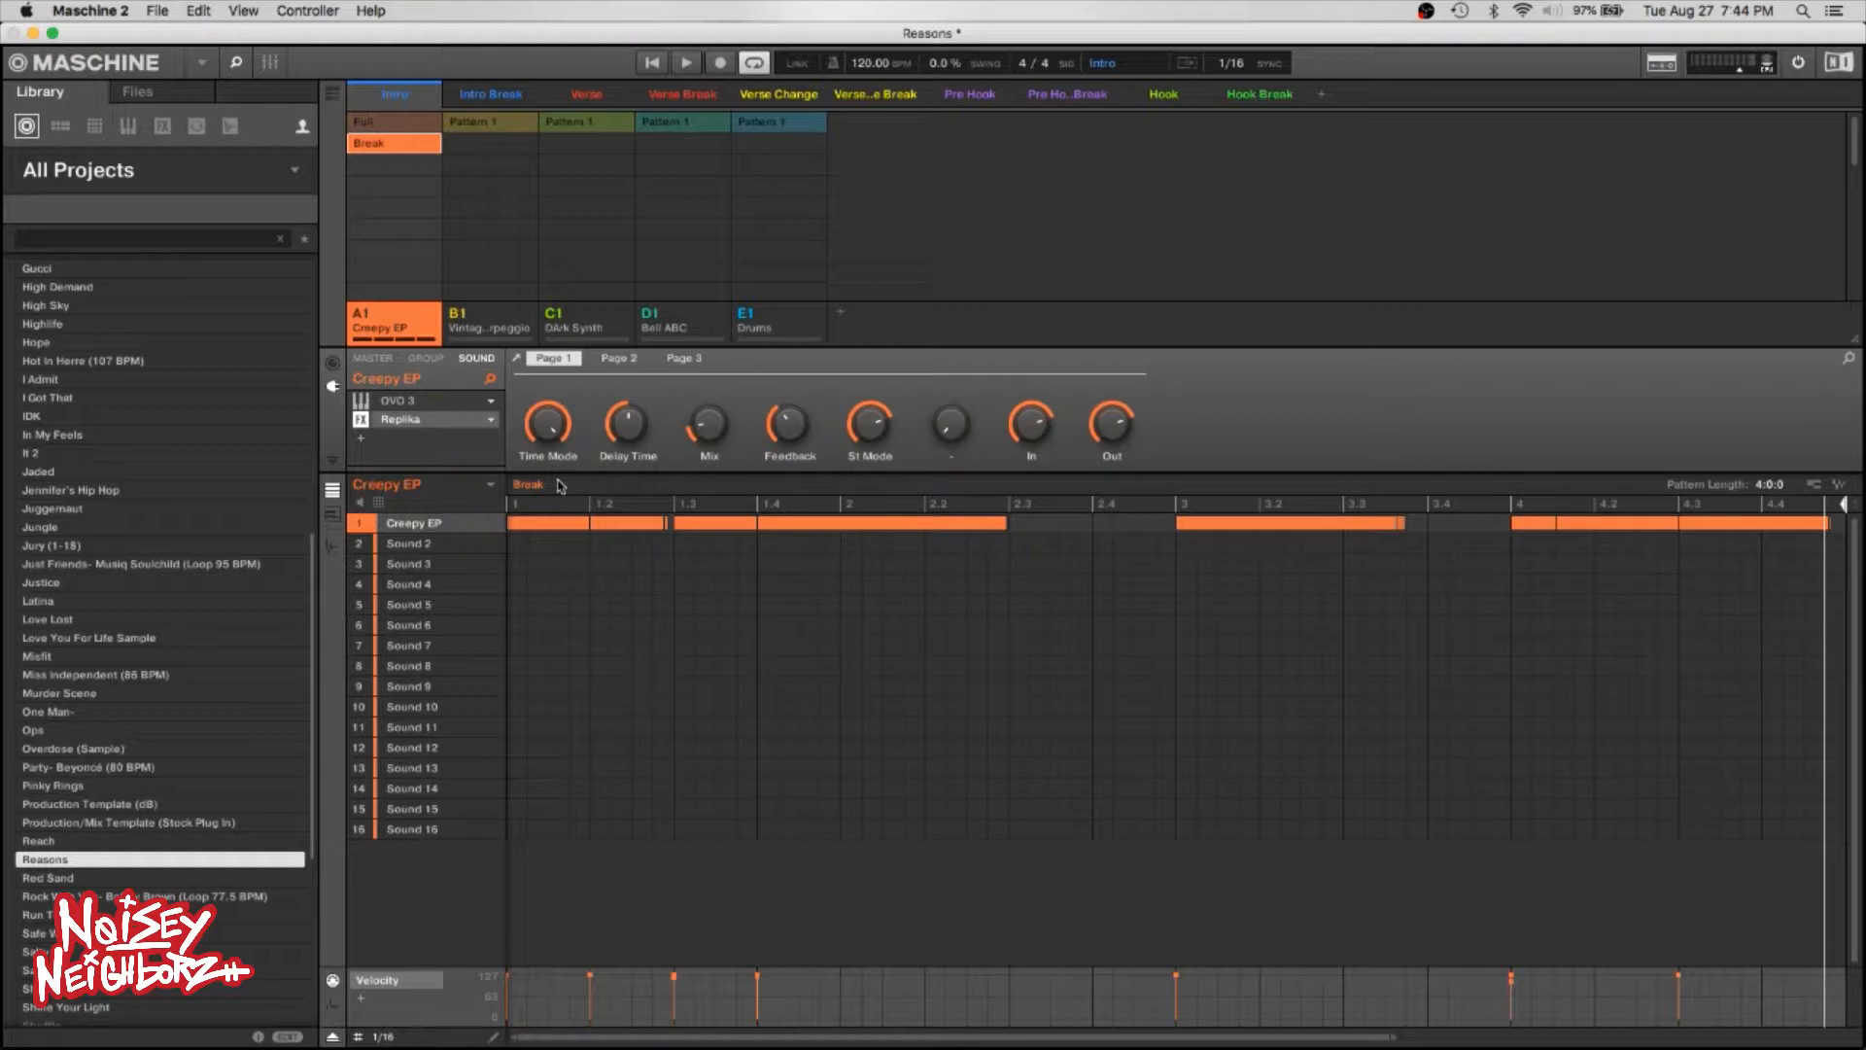
# In Creepy EP's Break pattern, delete the note at 4.3 and trim the preceding one to end there, then reassign Full to the Intro scene.
pyautogui.press('space')
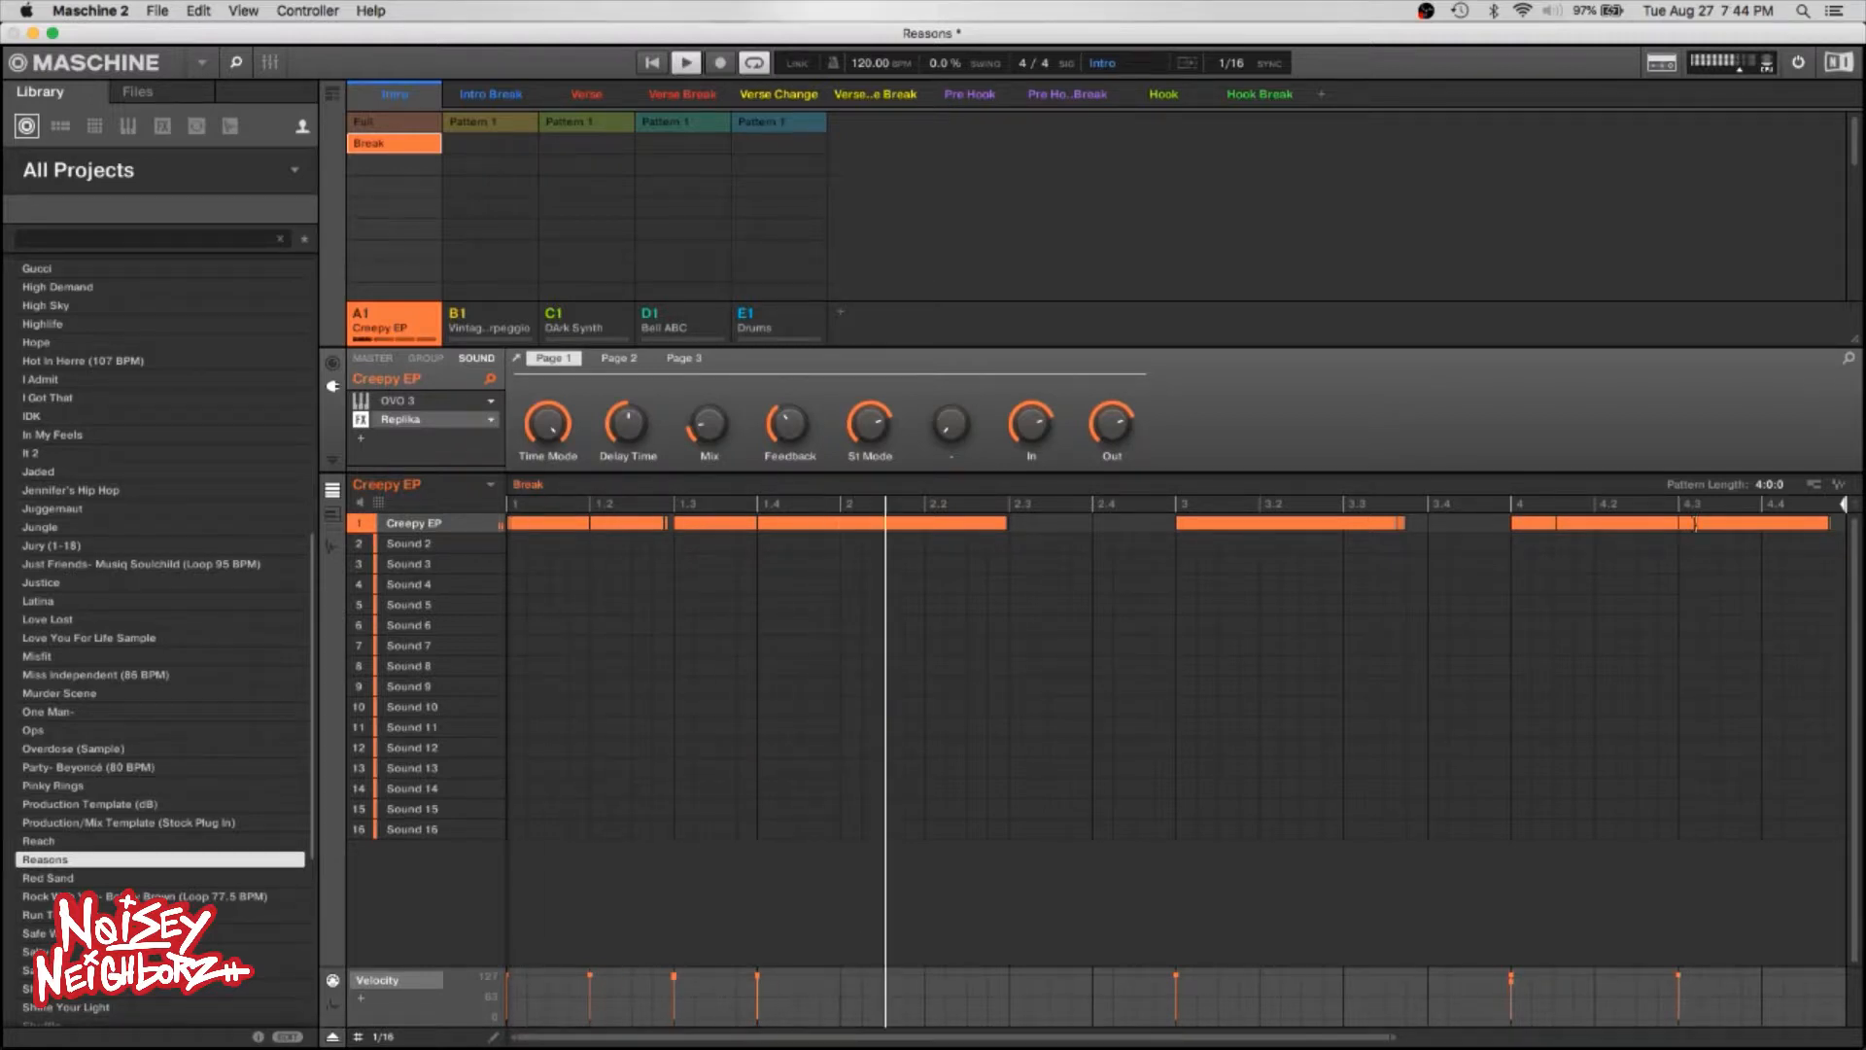
pyautogui.click(1734, 530)
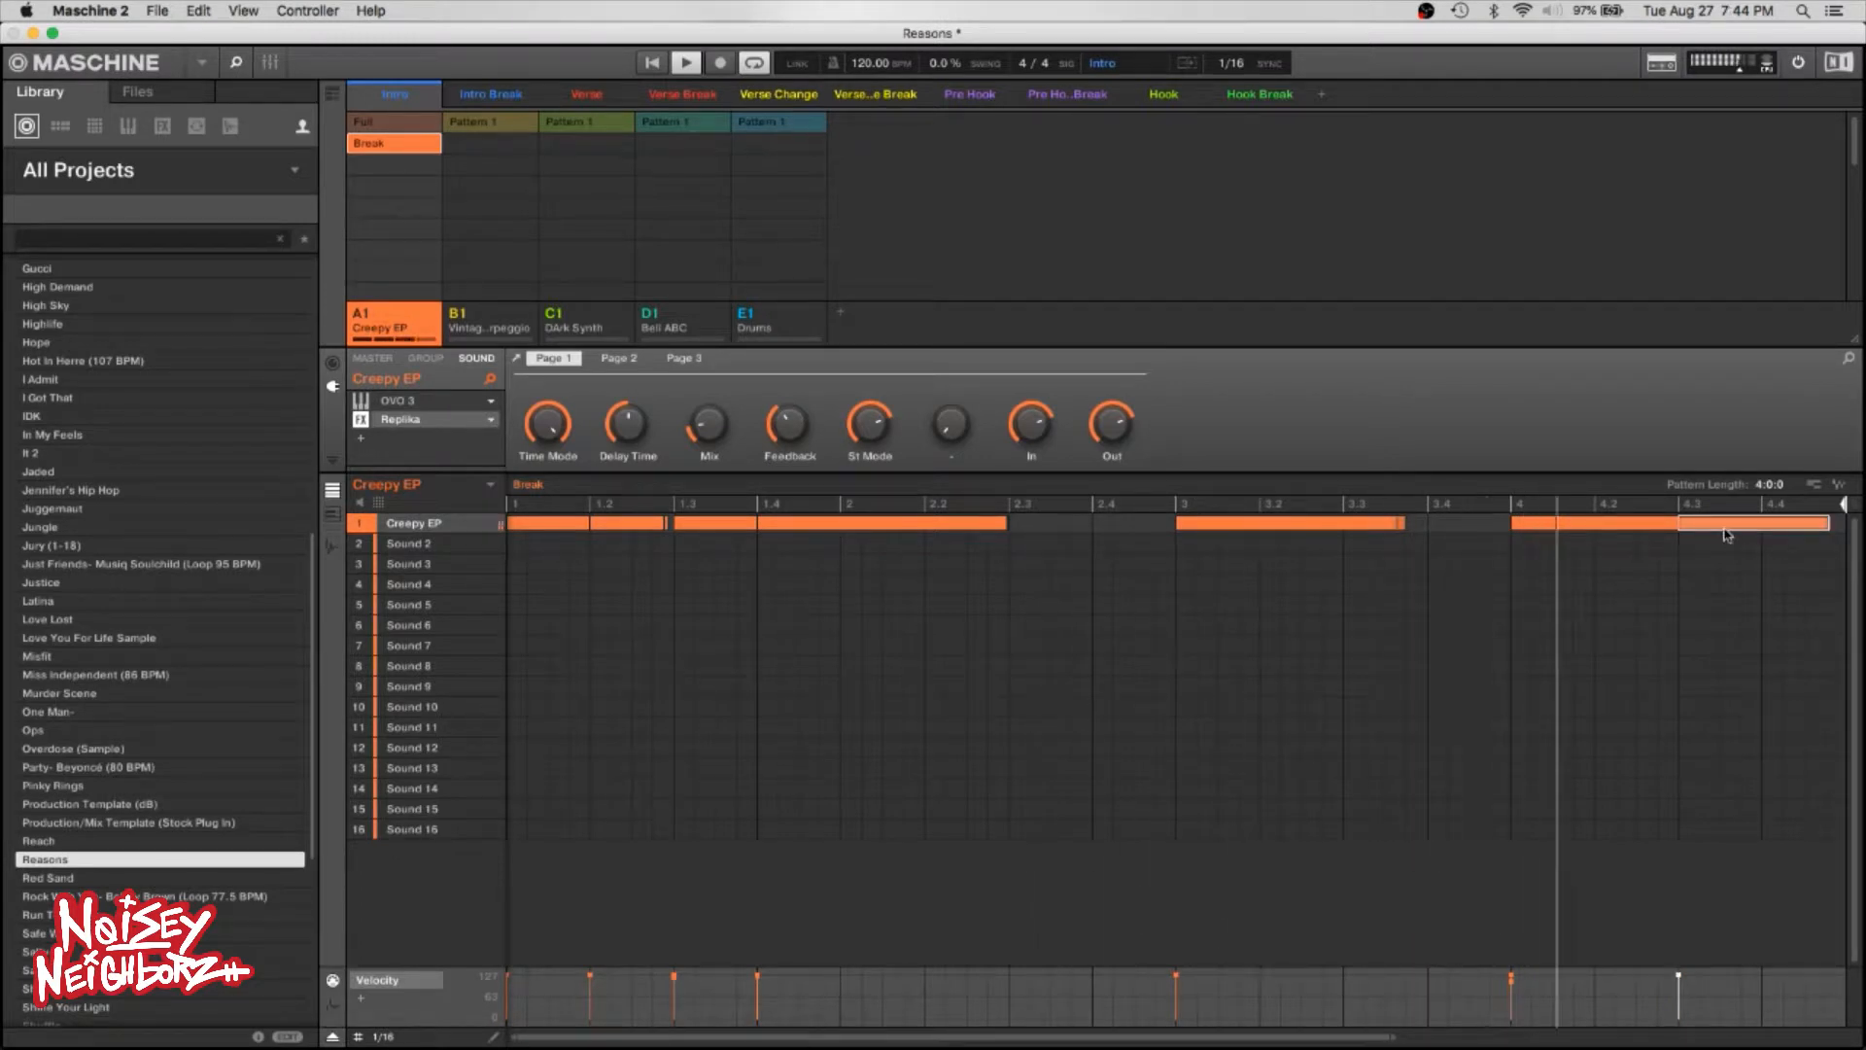
pyautogui.press('Delete')
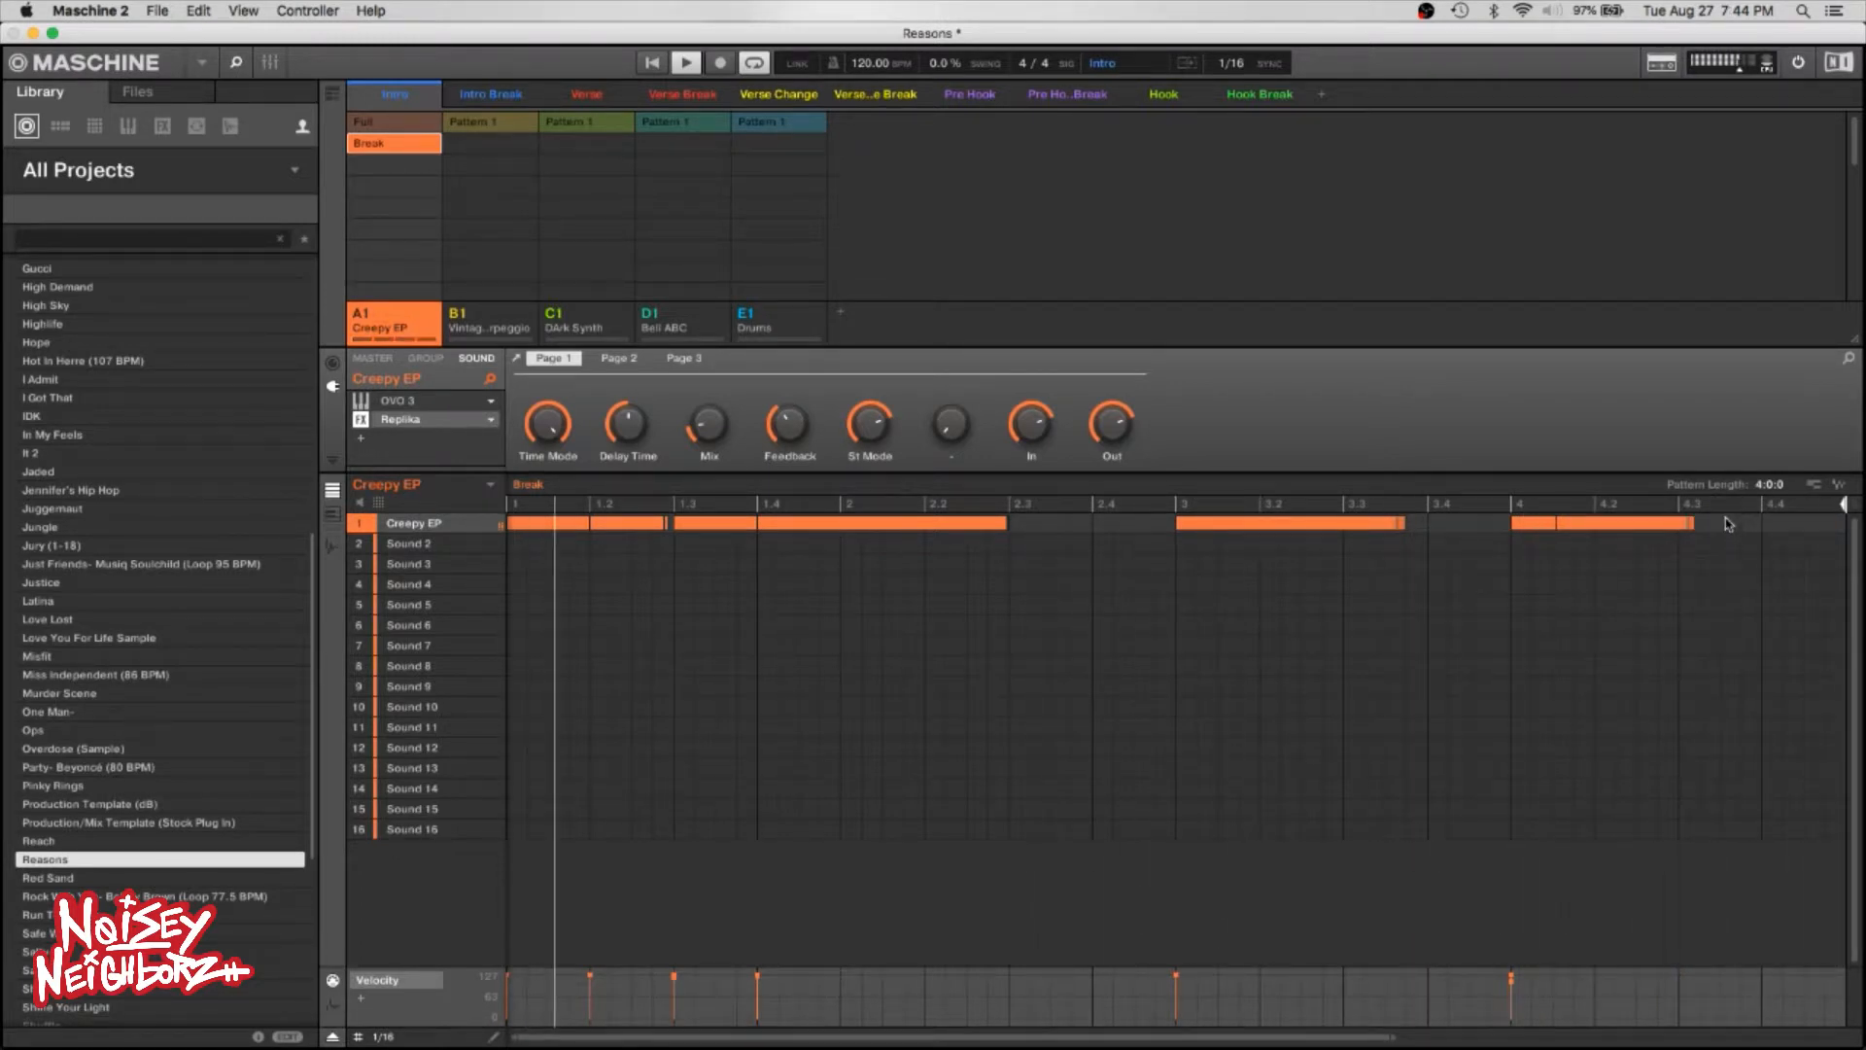
pyautogui.click(1694, 523)
pyautogui.moveTo(1694, 523); pyautogui.dragTo(1676, 523)
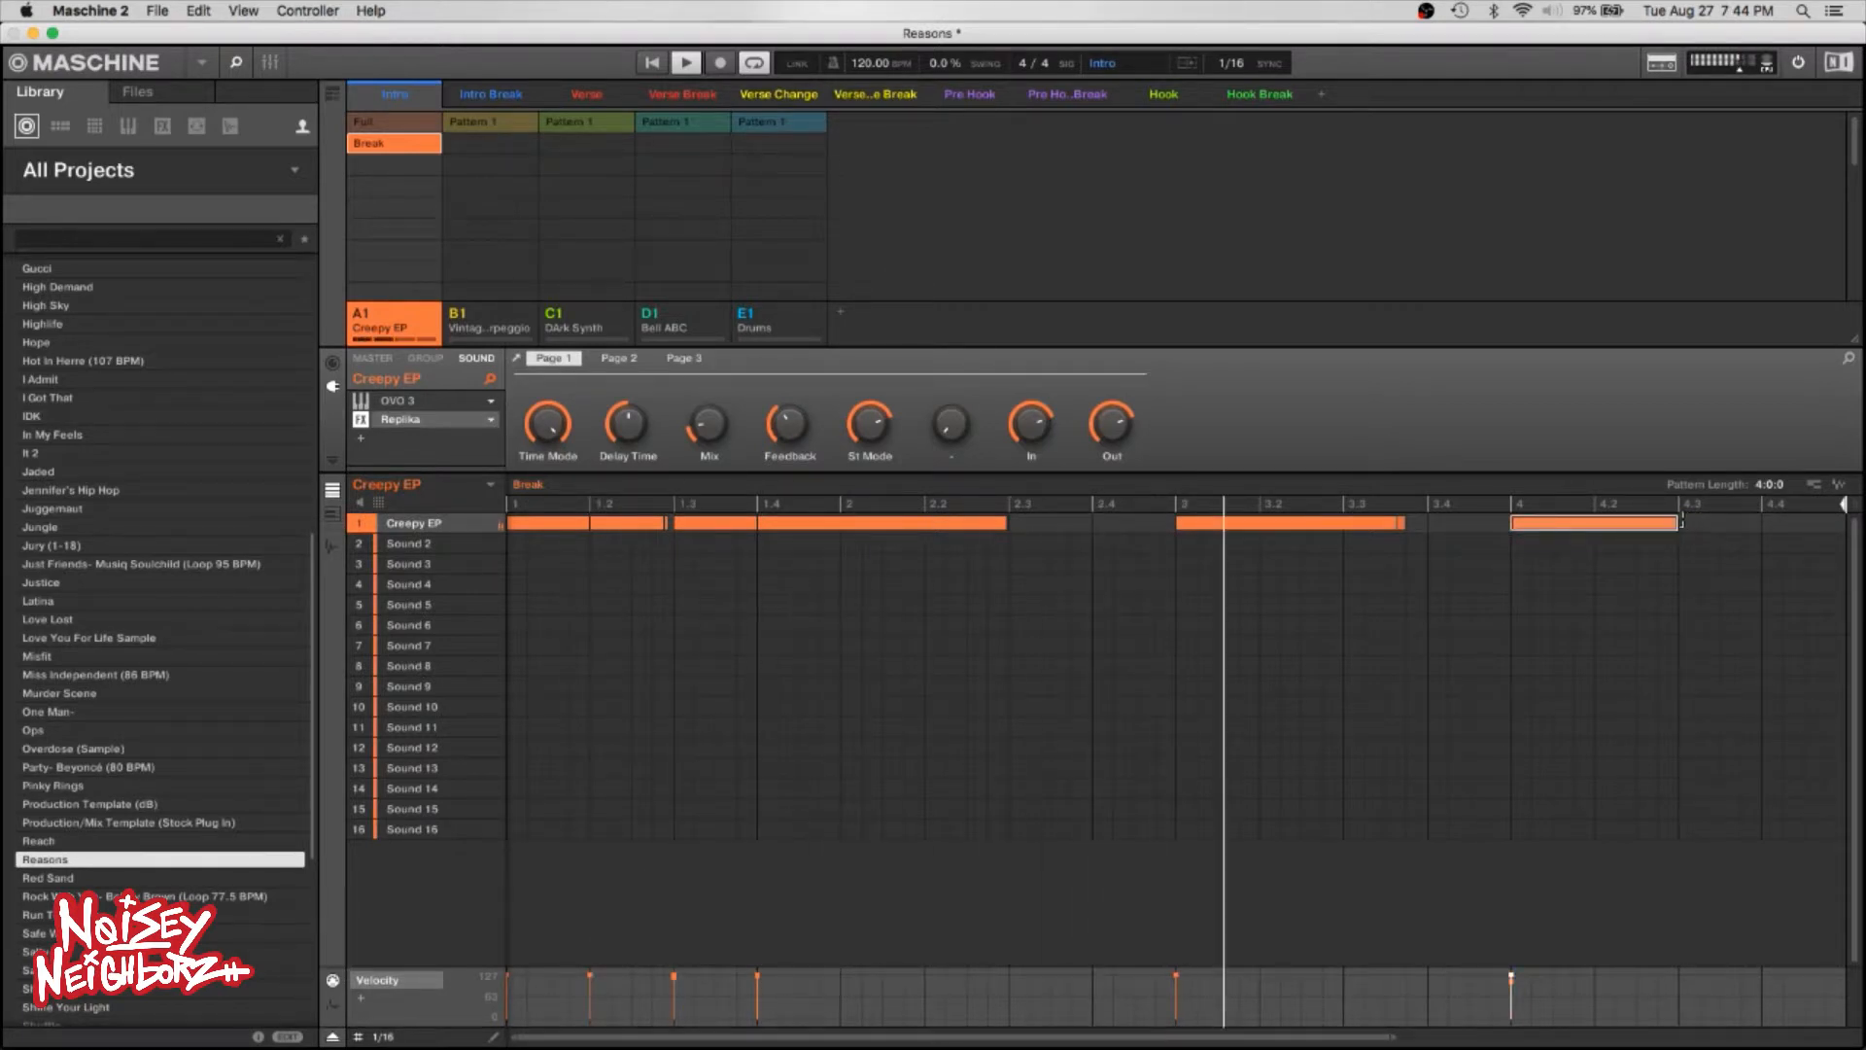
pyautogui.click(1721, 645)
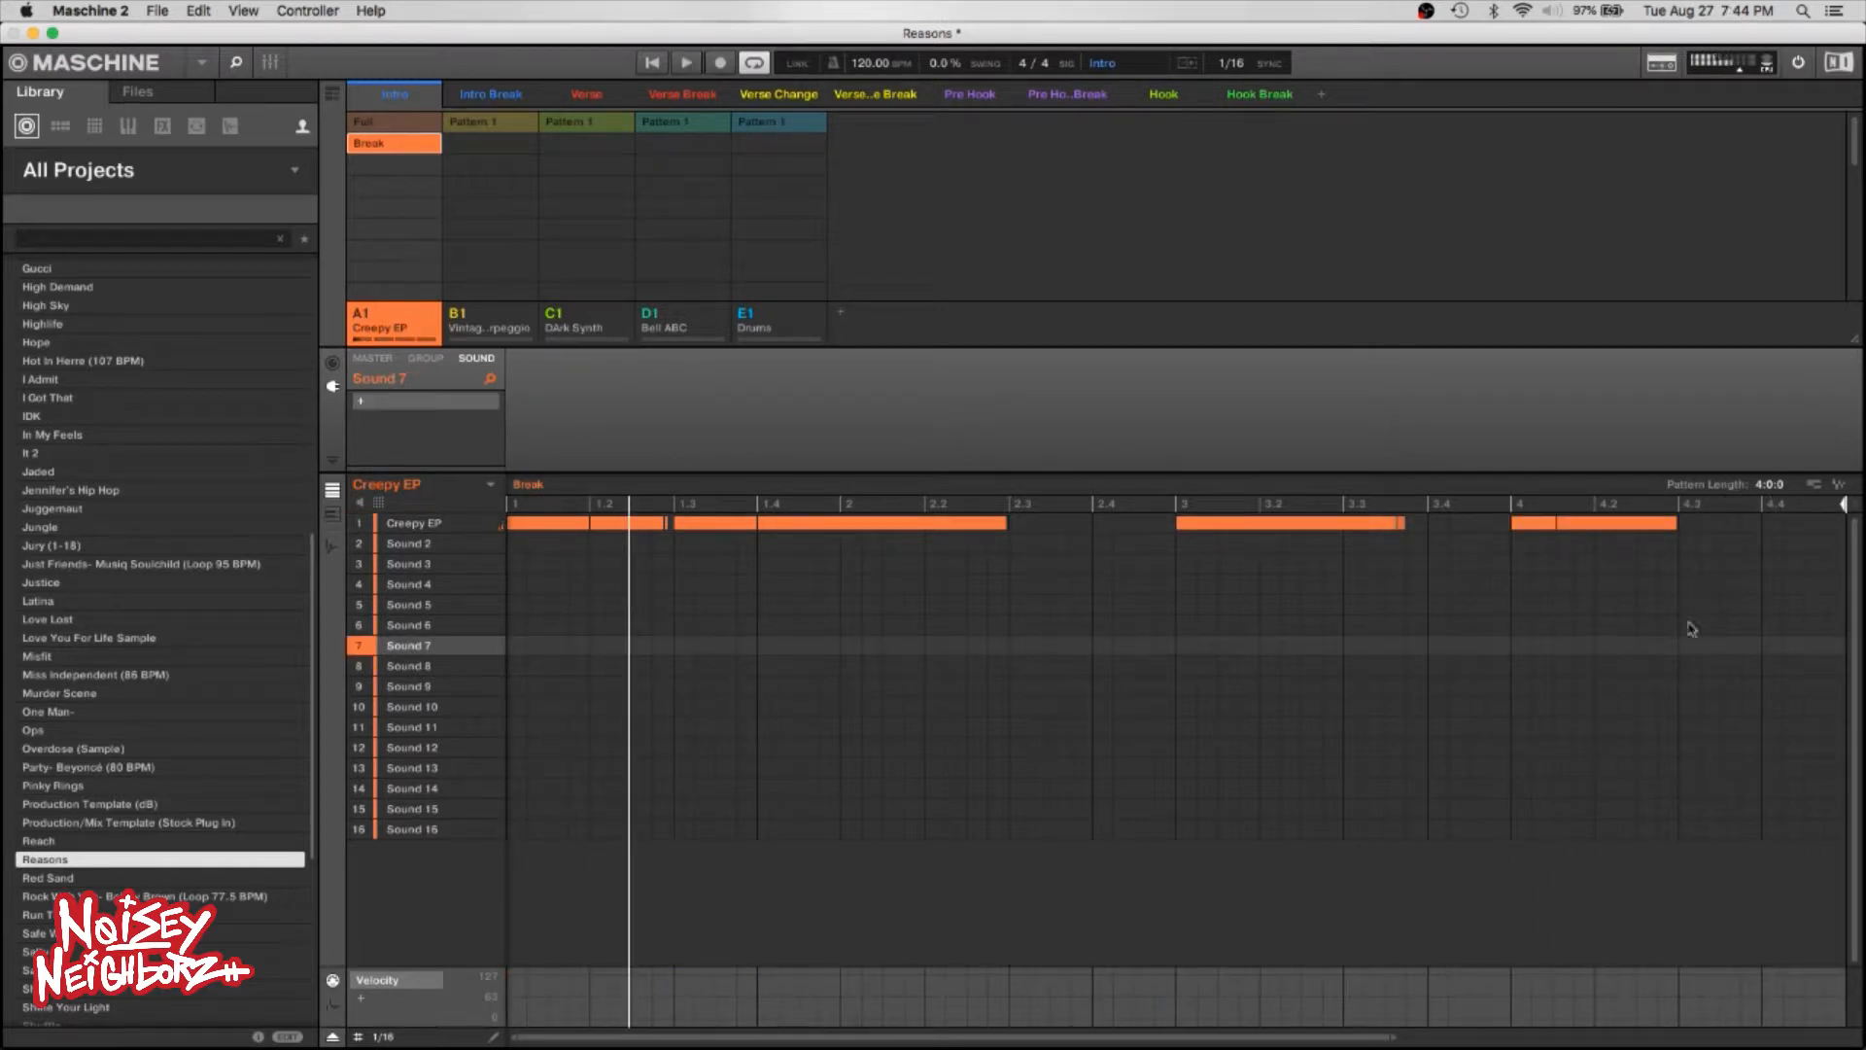
pyautogui.click(418, 122)
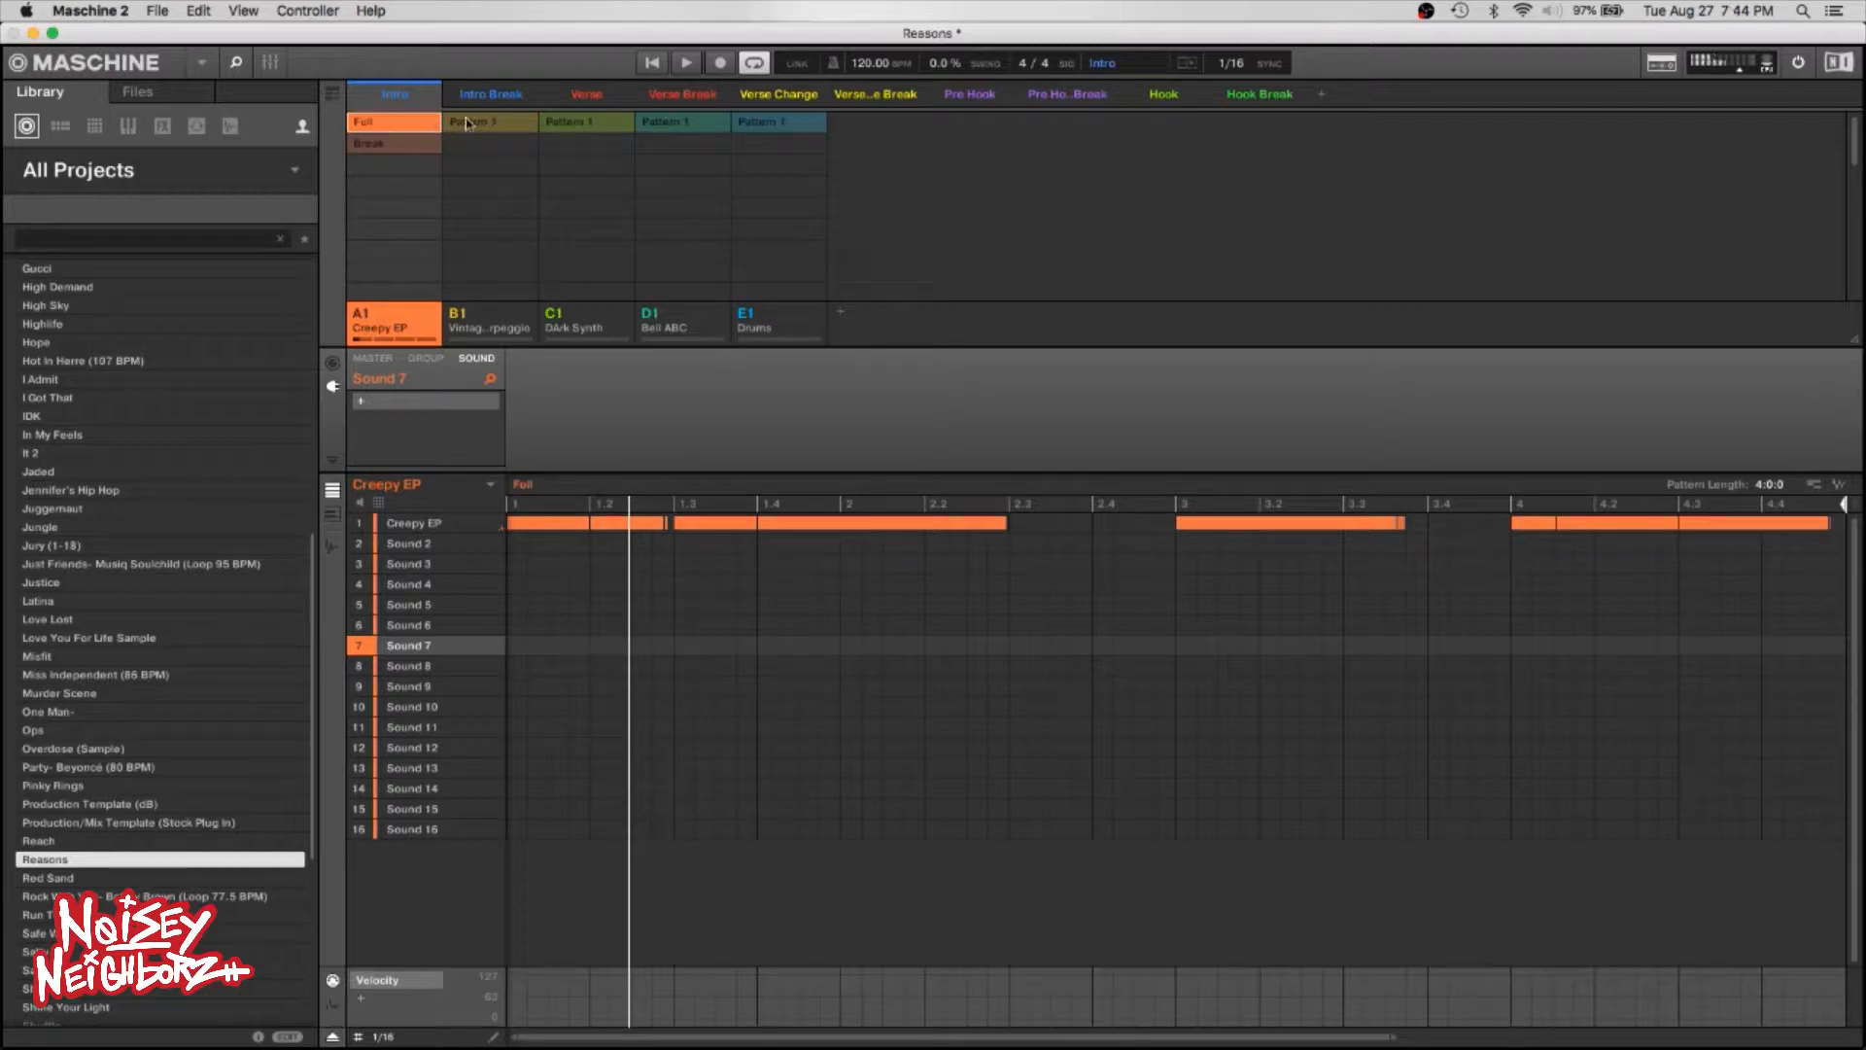
# Duplicate Vintage Arpeggio's Pattern 1 and delete the final note at 4.3 from the copy.
pyautogui.click(483, 125)
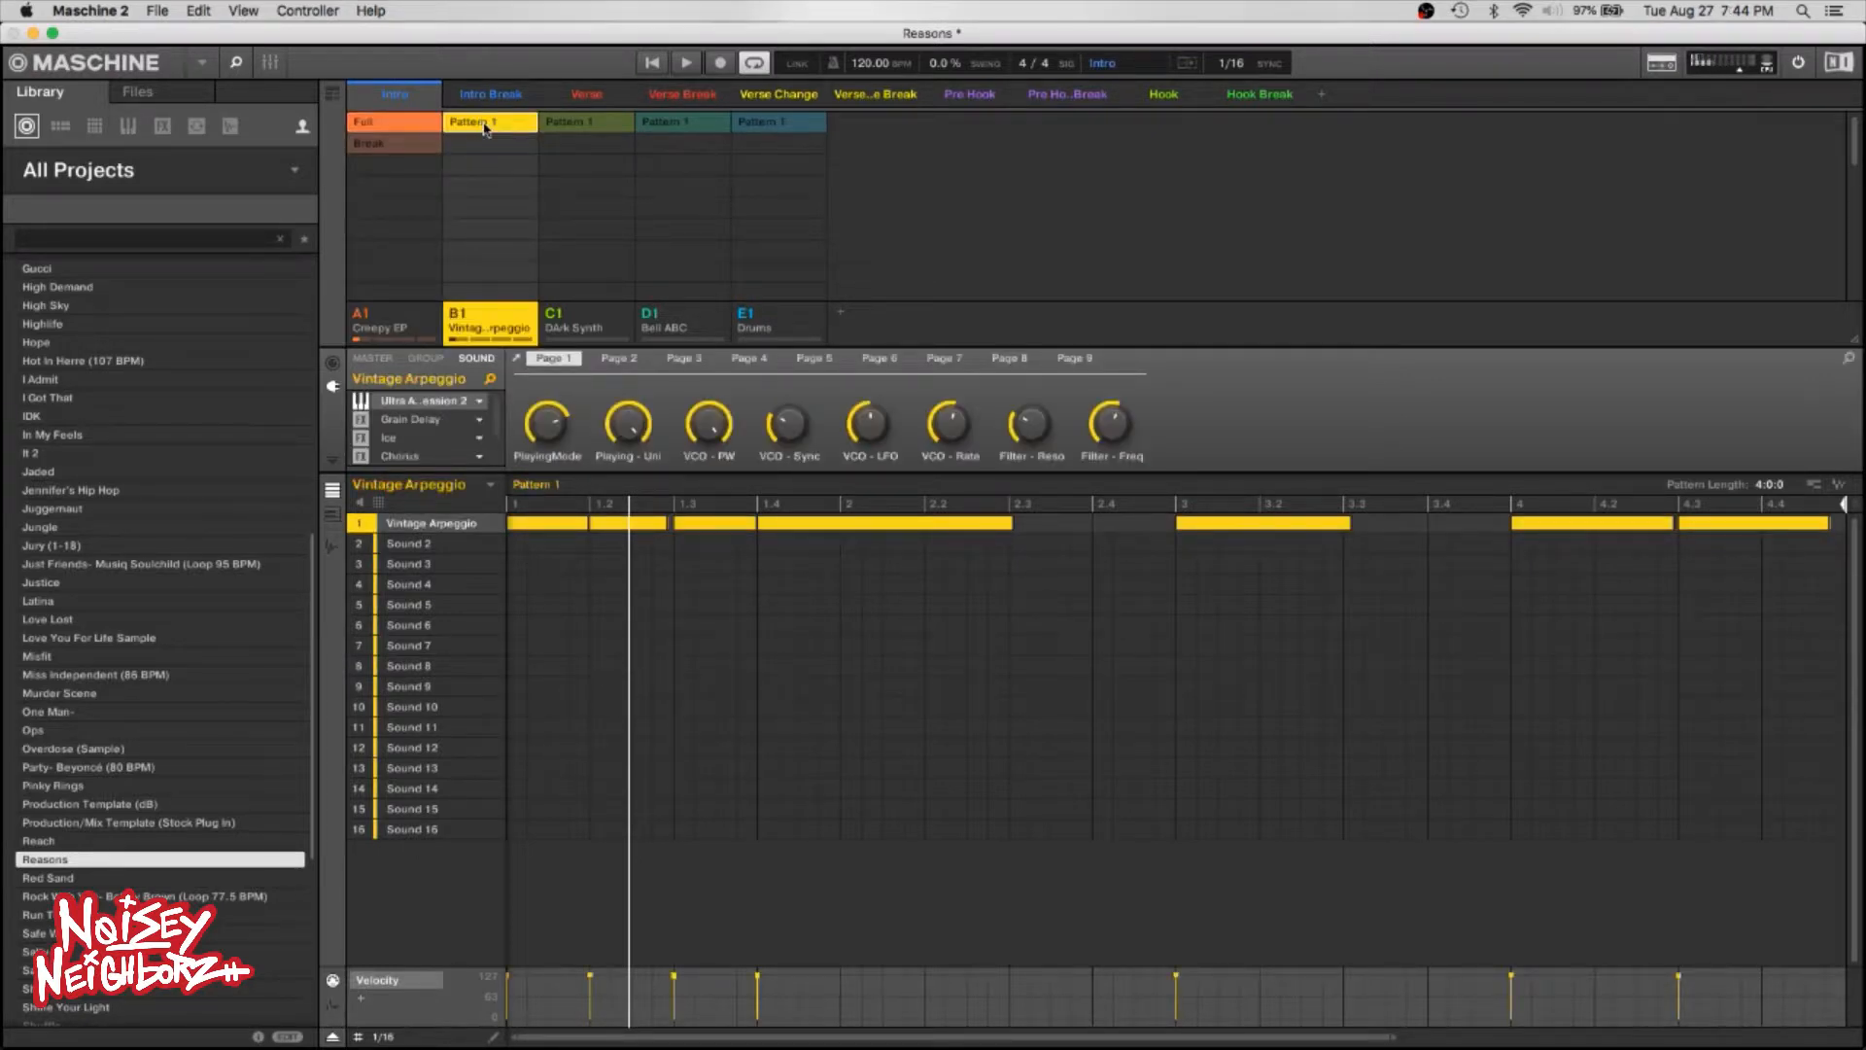
pyautogui.click(486, 142)
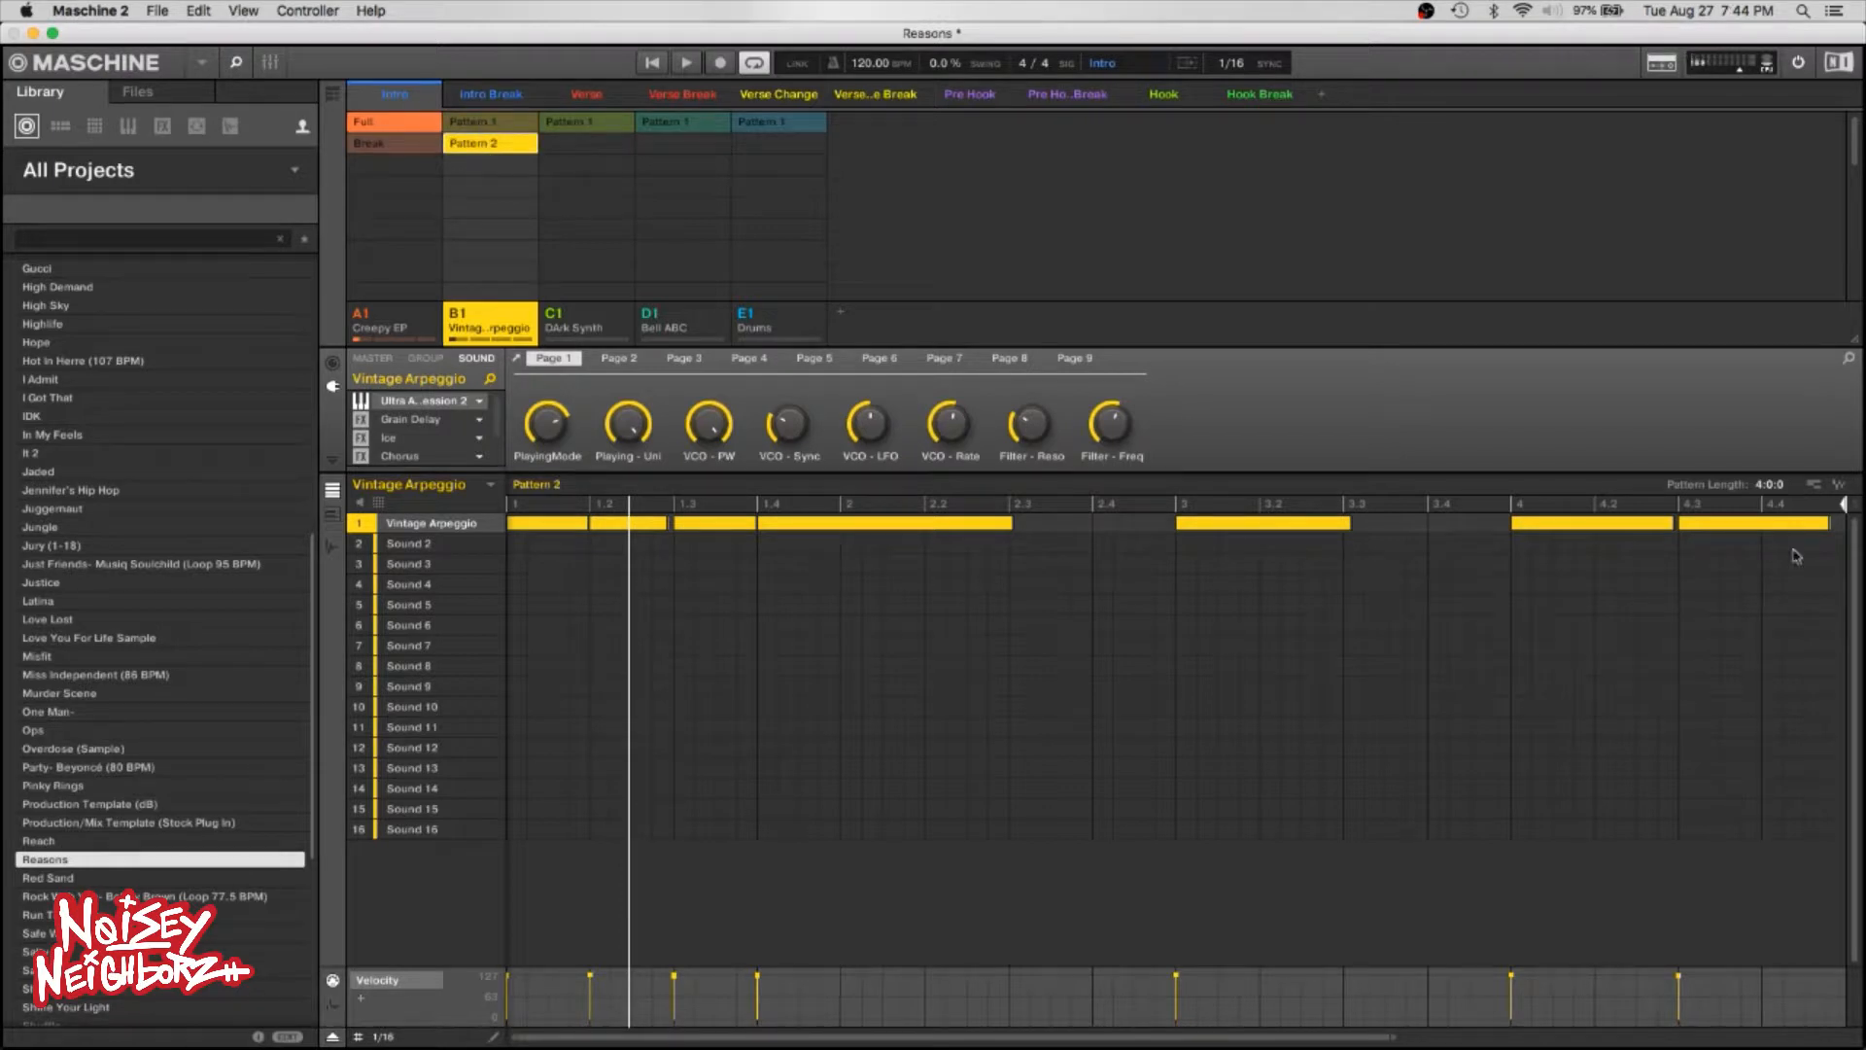
pyautogui.click(1730, 523)
pyautogui.press('Delete')
# Name Vintage Arpeggio's shortened pattern Break and its original pattern Full.
pyautogui.doubleClick(1730, 524)
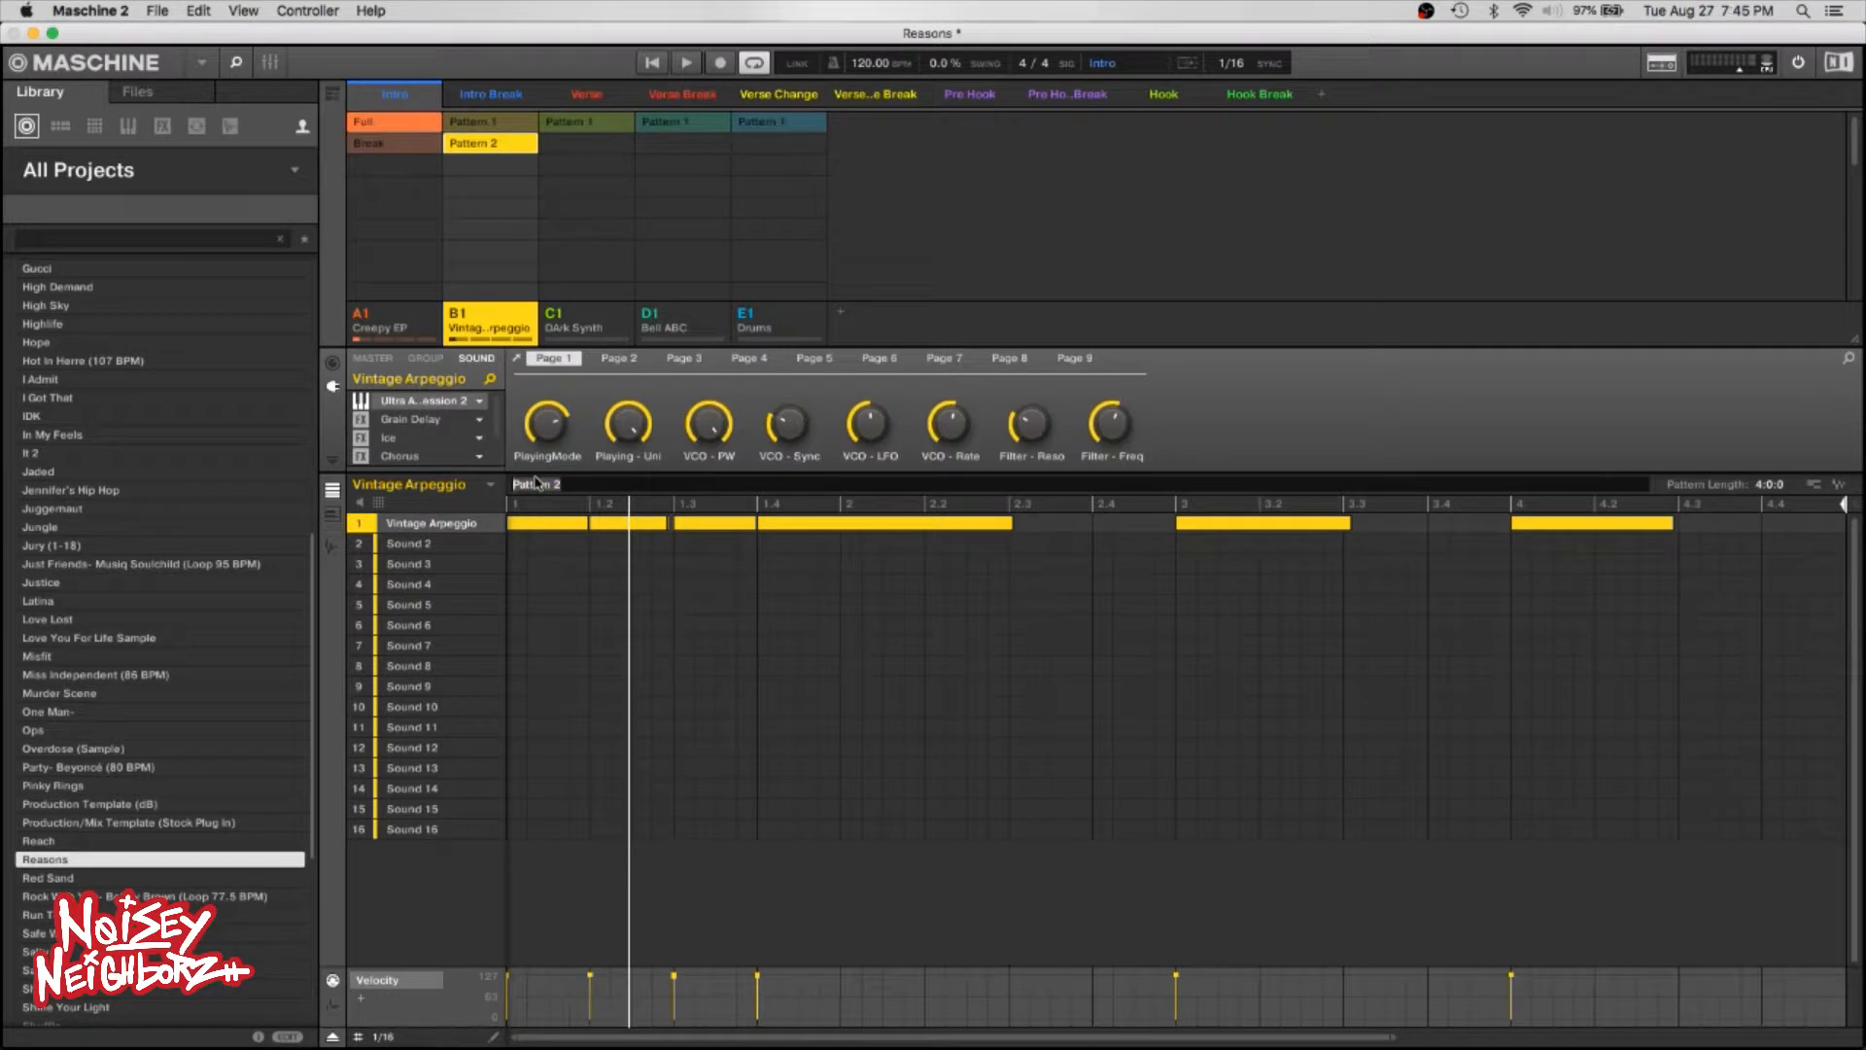
pyautogui.write('Break')
pyautogui.press('Return')
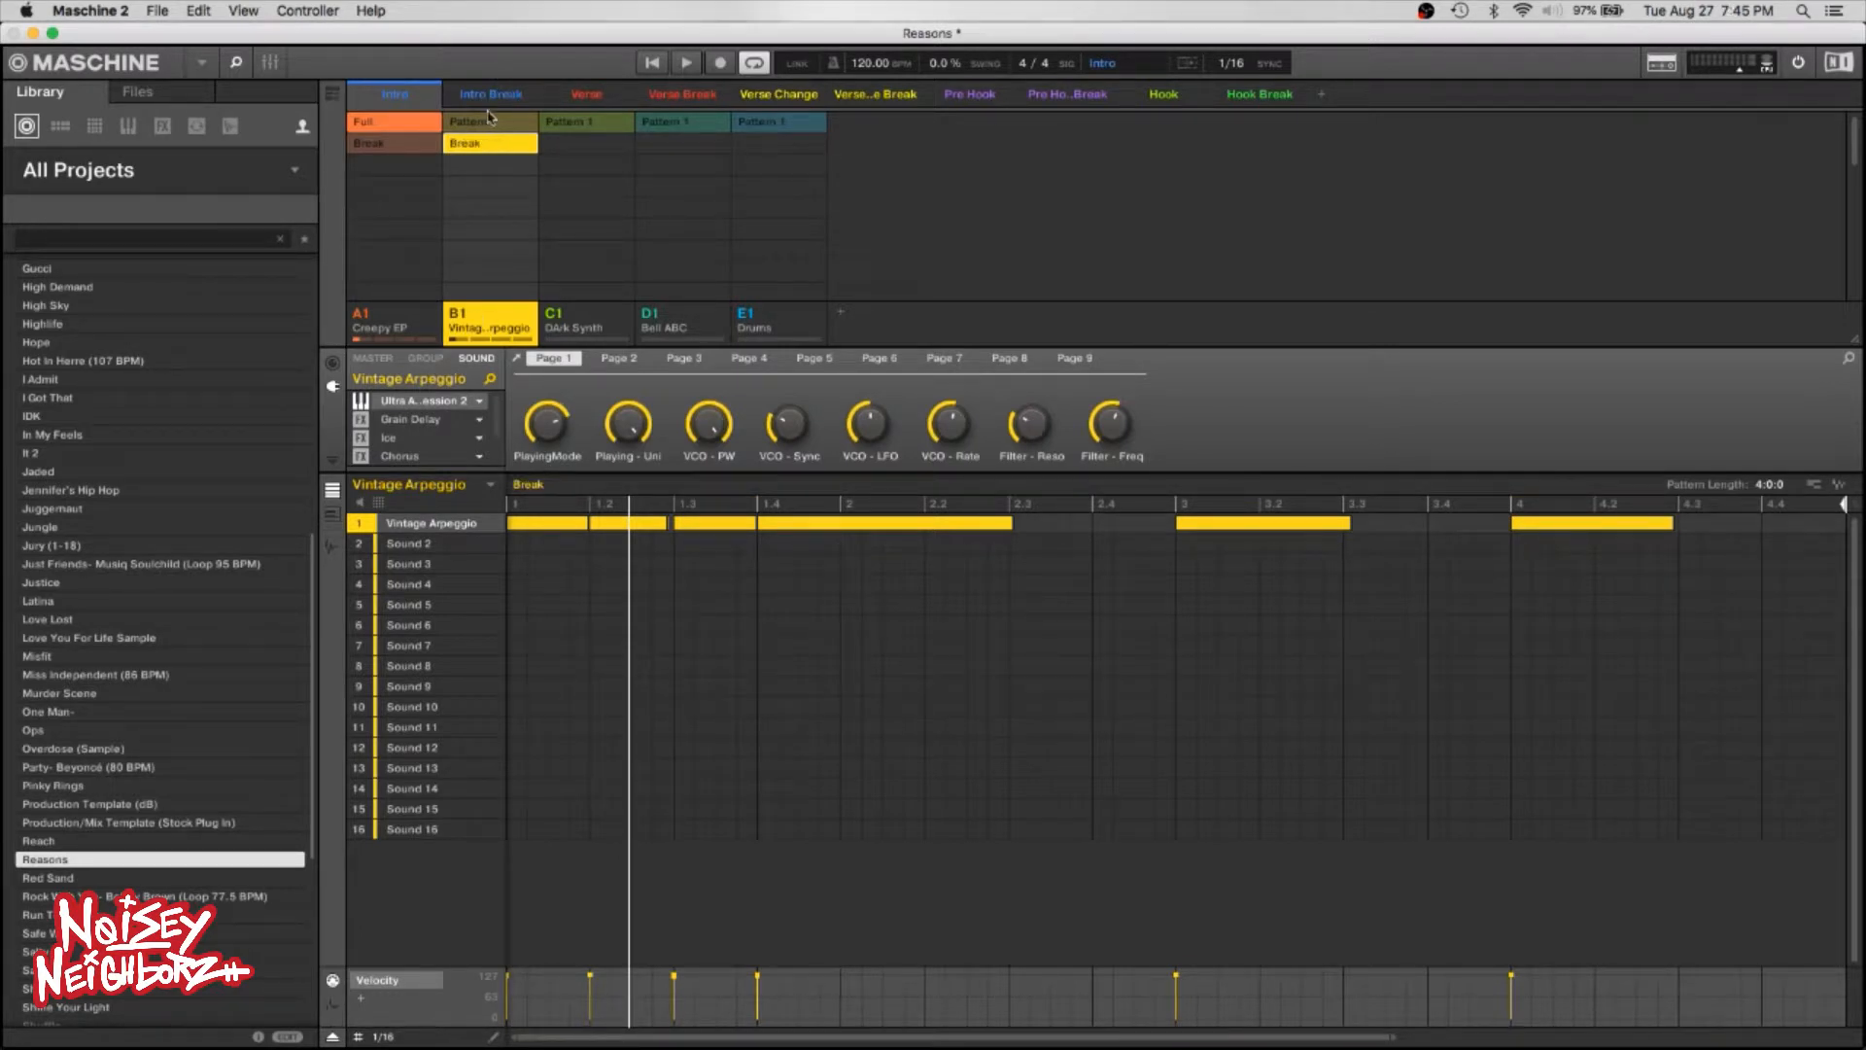
pyautogui.click(491, 120)
pyautogui.doubleClick(541, 488)
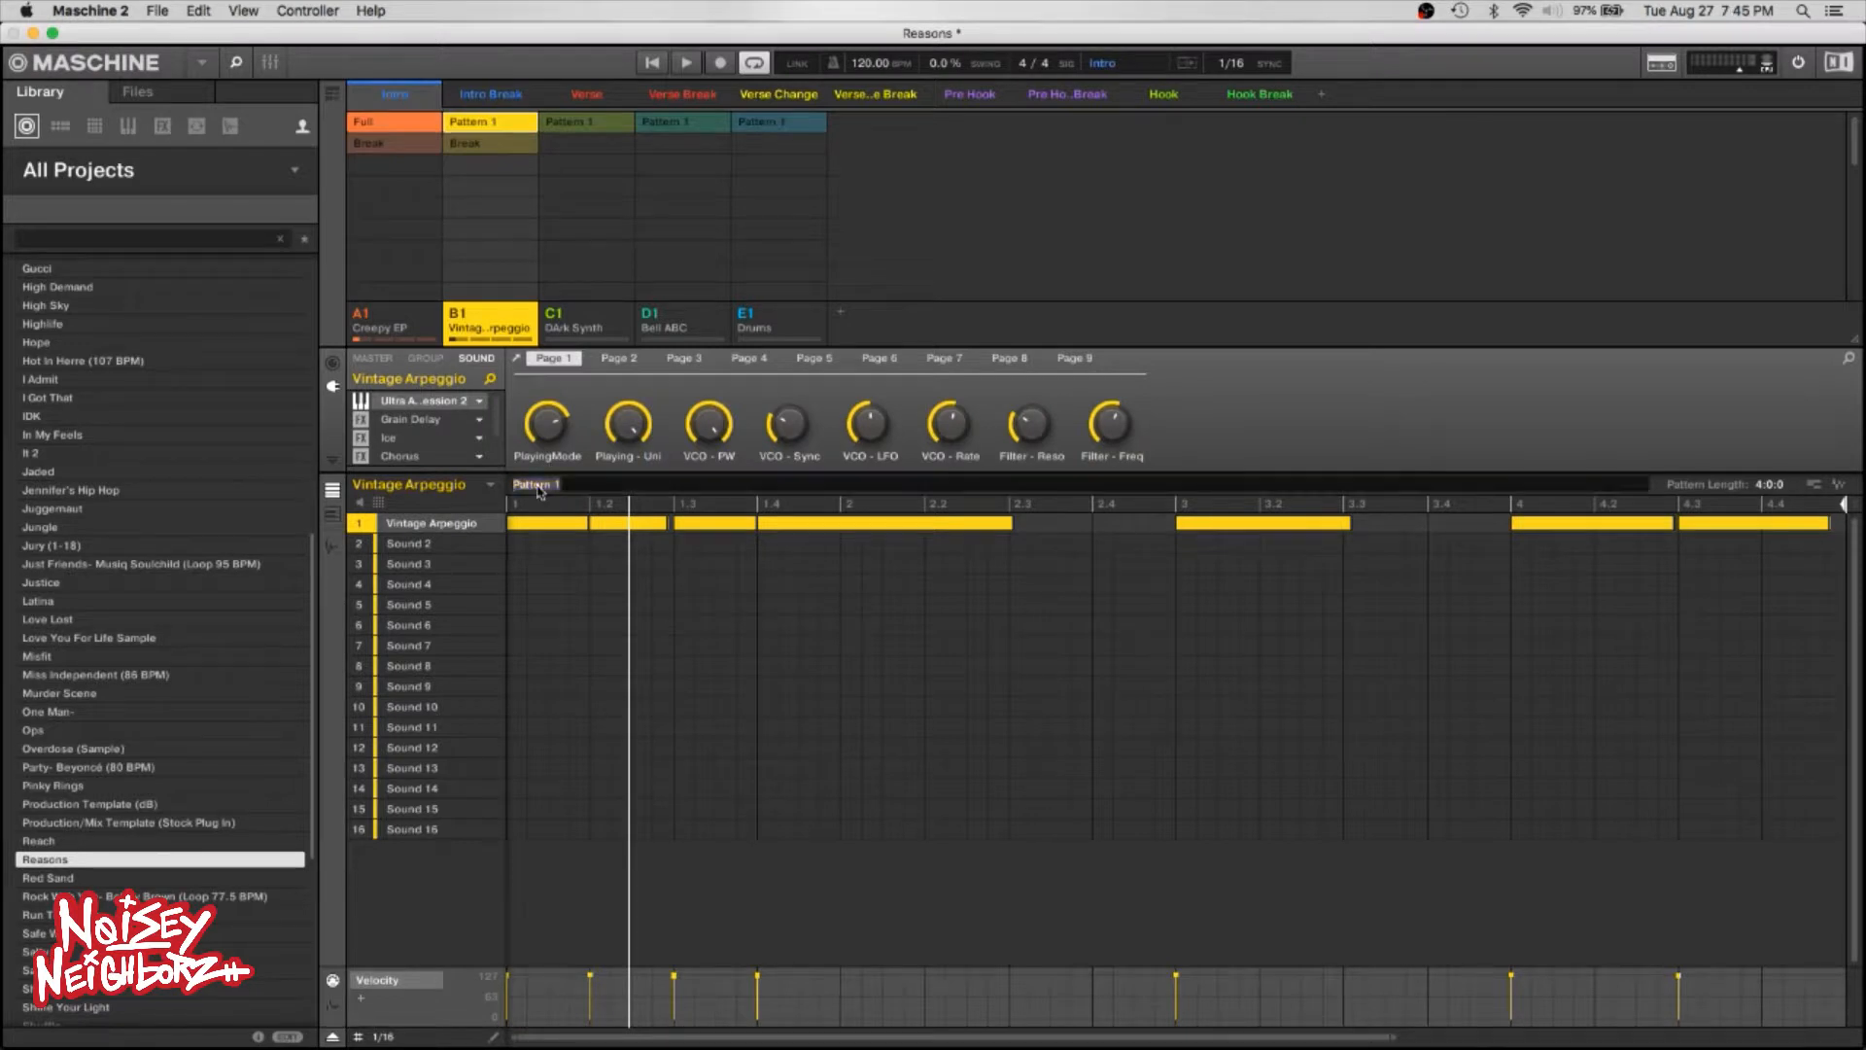
pyautogui.write('Full')
pyautogui.press('Return')
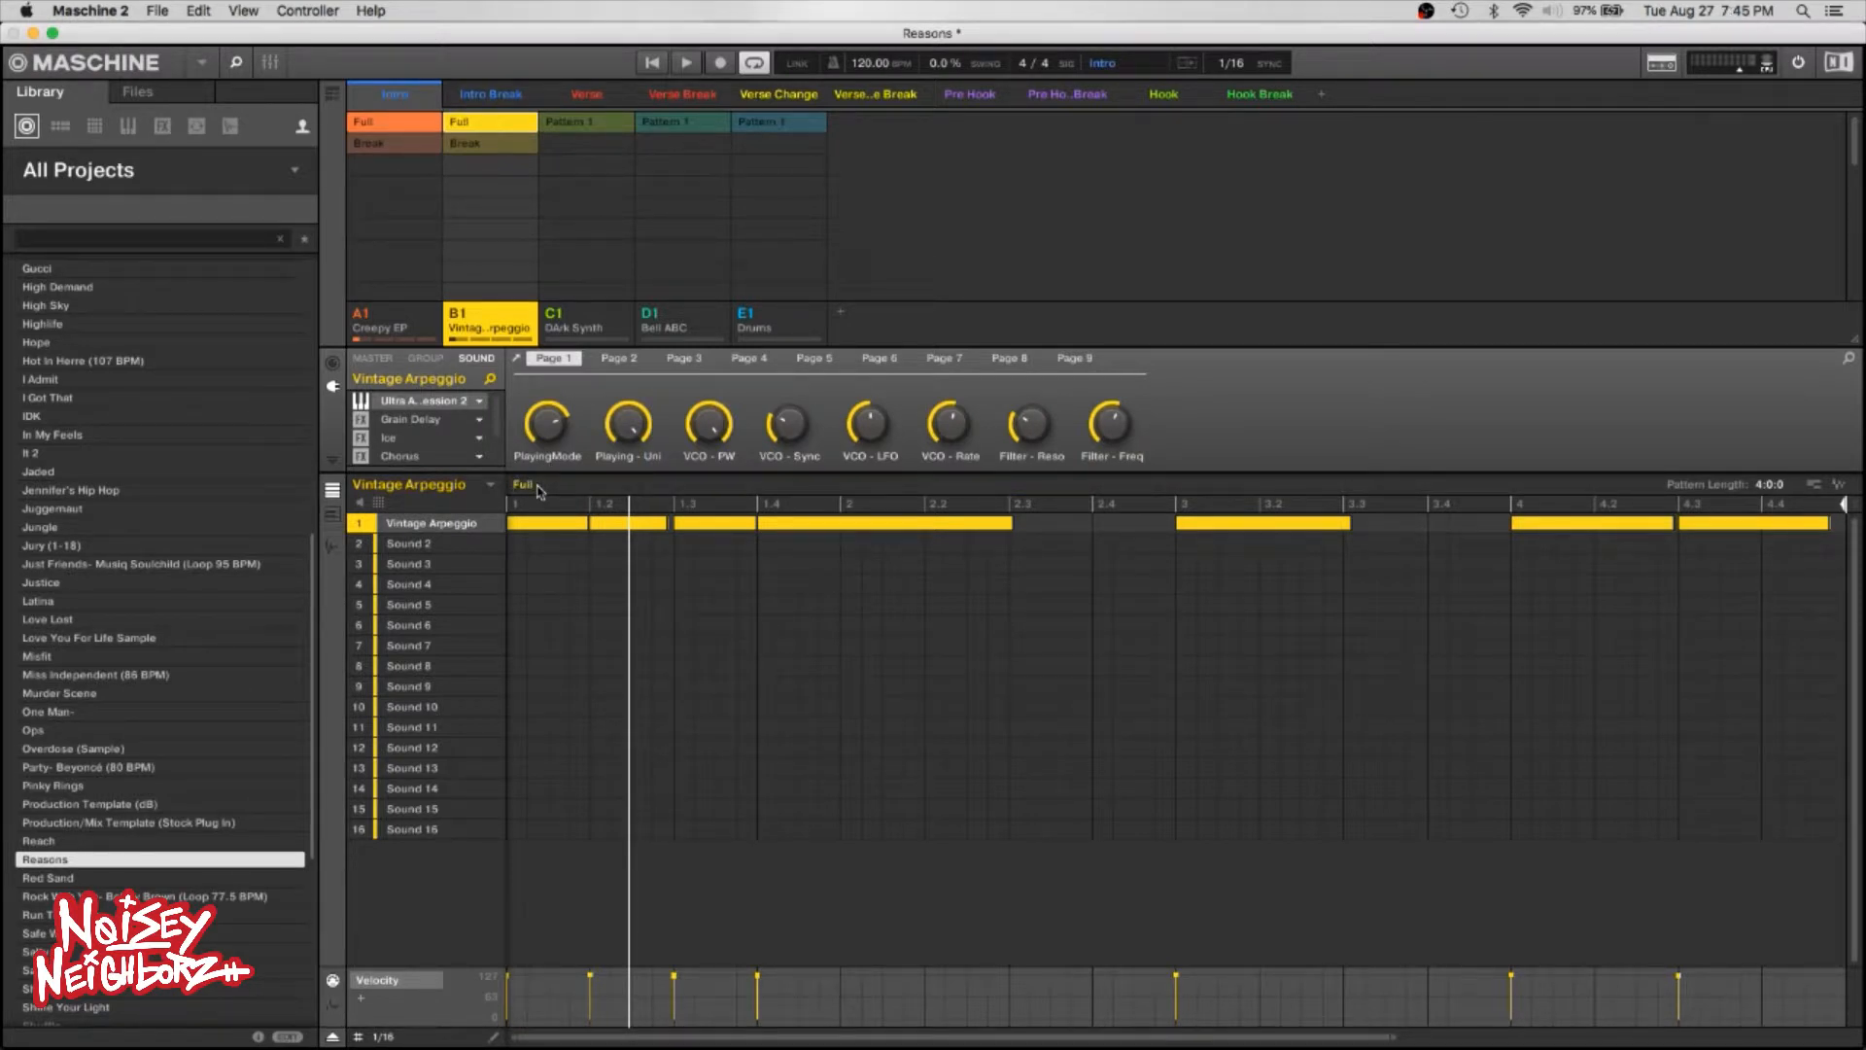
# Duplicate DArk Synth's Pattern 1 and name the copy Break.
pyautogui.click(572, 123)
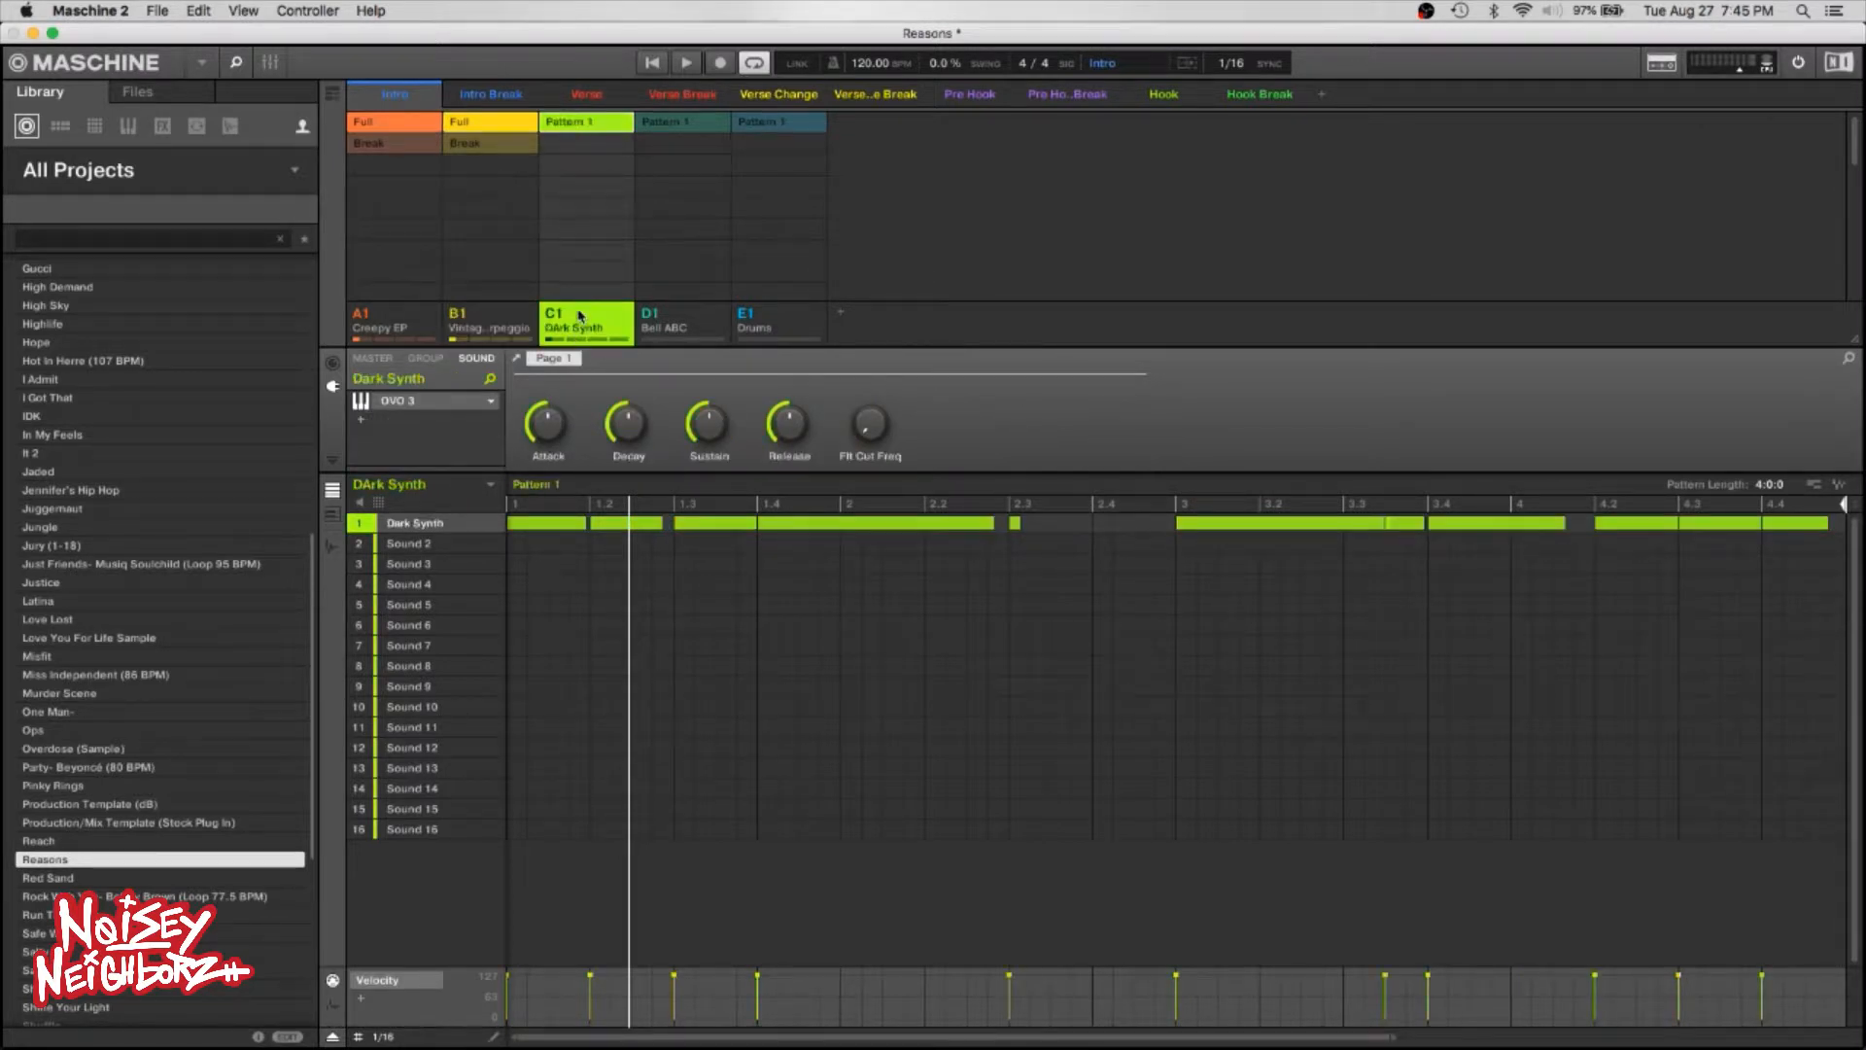
pyautogui.moveTo(540, 440)
pyautogui.press('super+d')
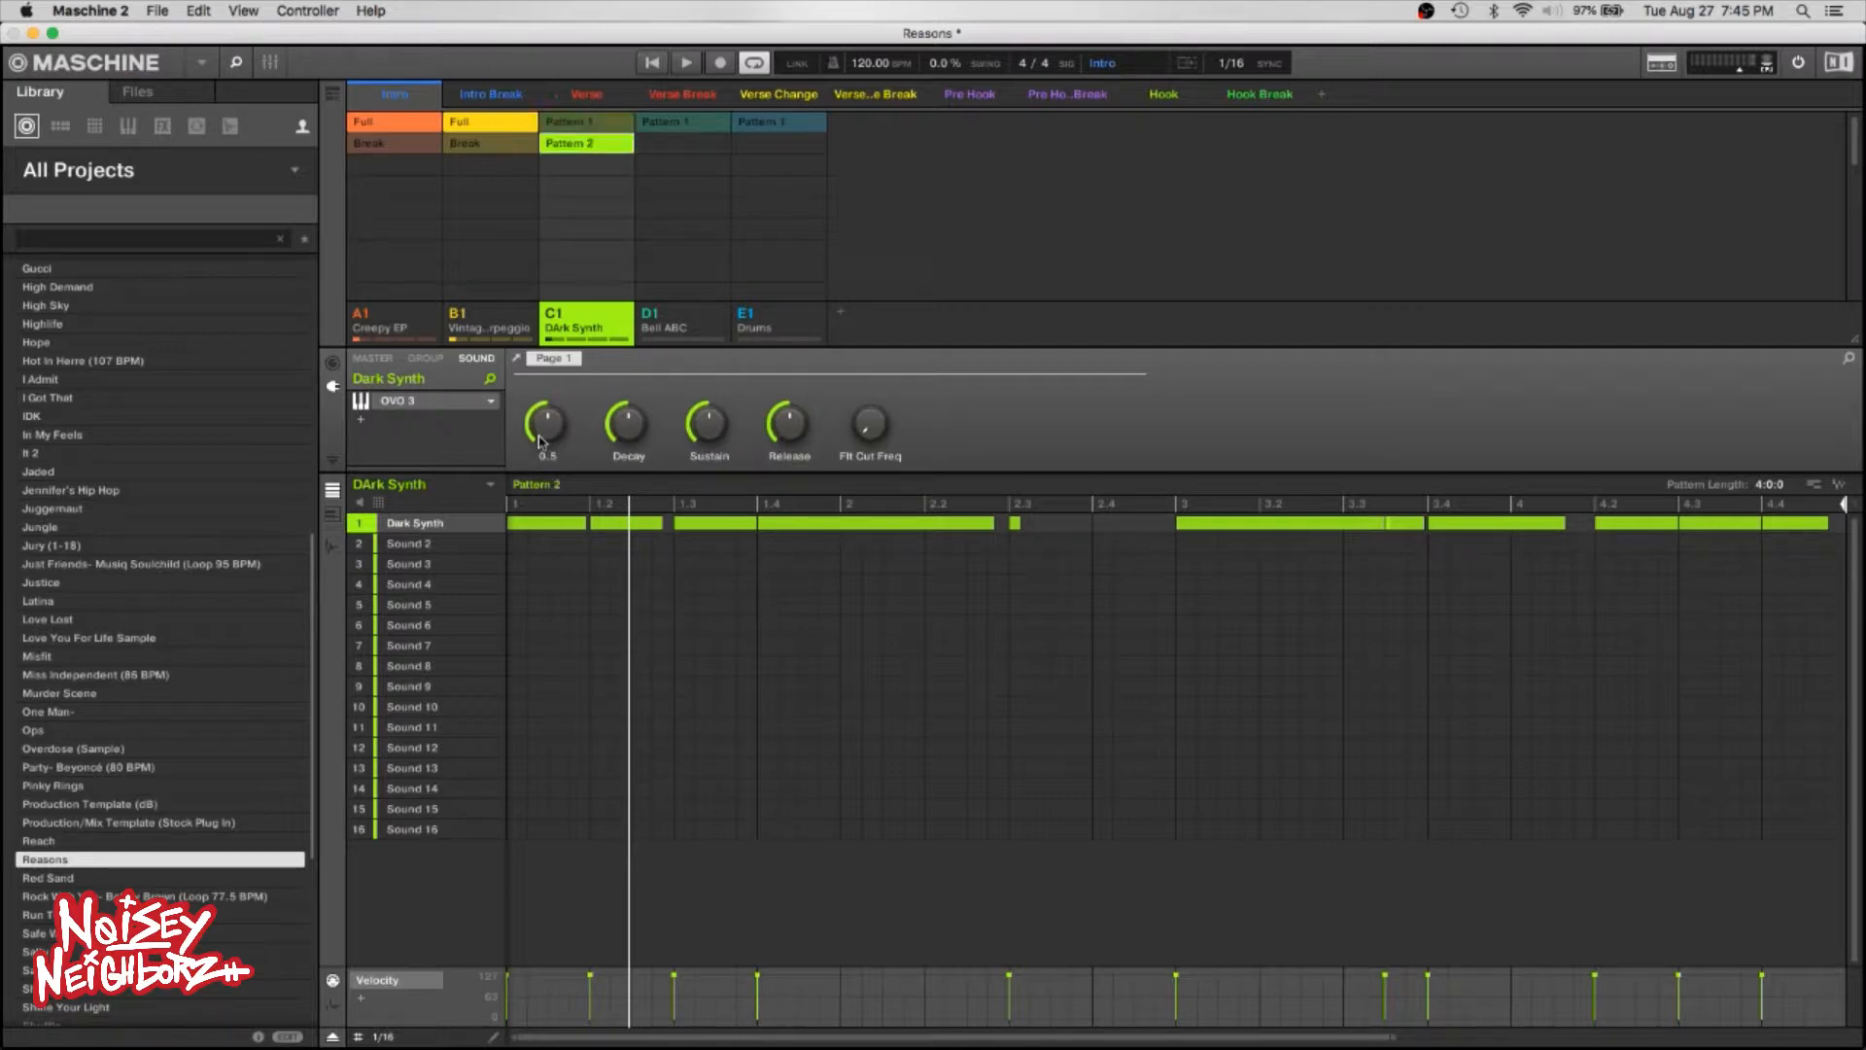
pyautogui.doubleClick(537, 488)
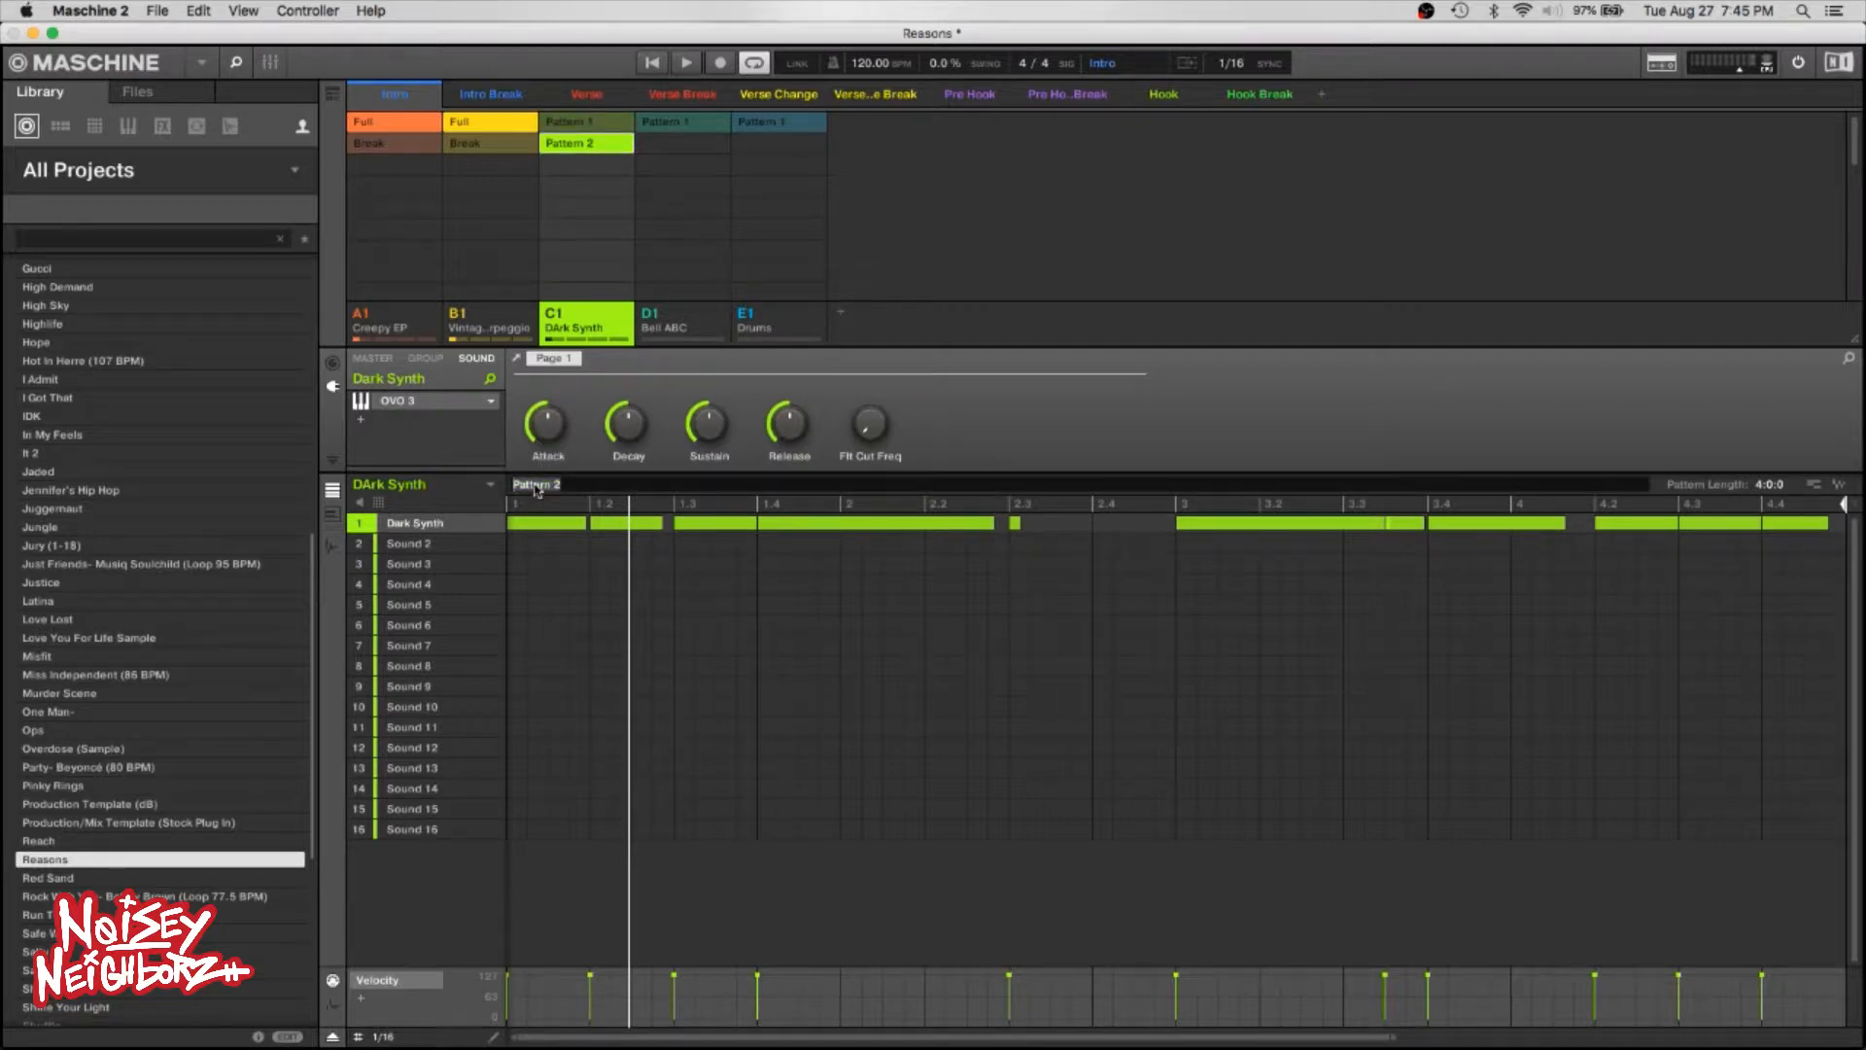
pyautogui.write('Break')
pyautogui.press('Return')
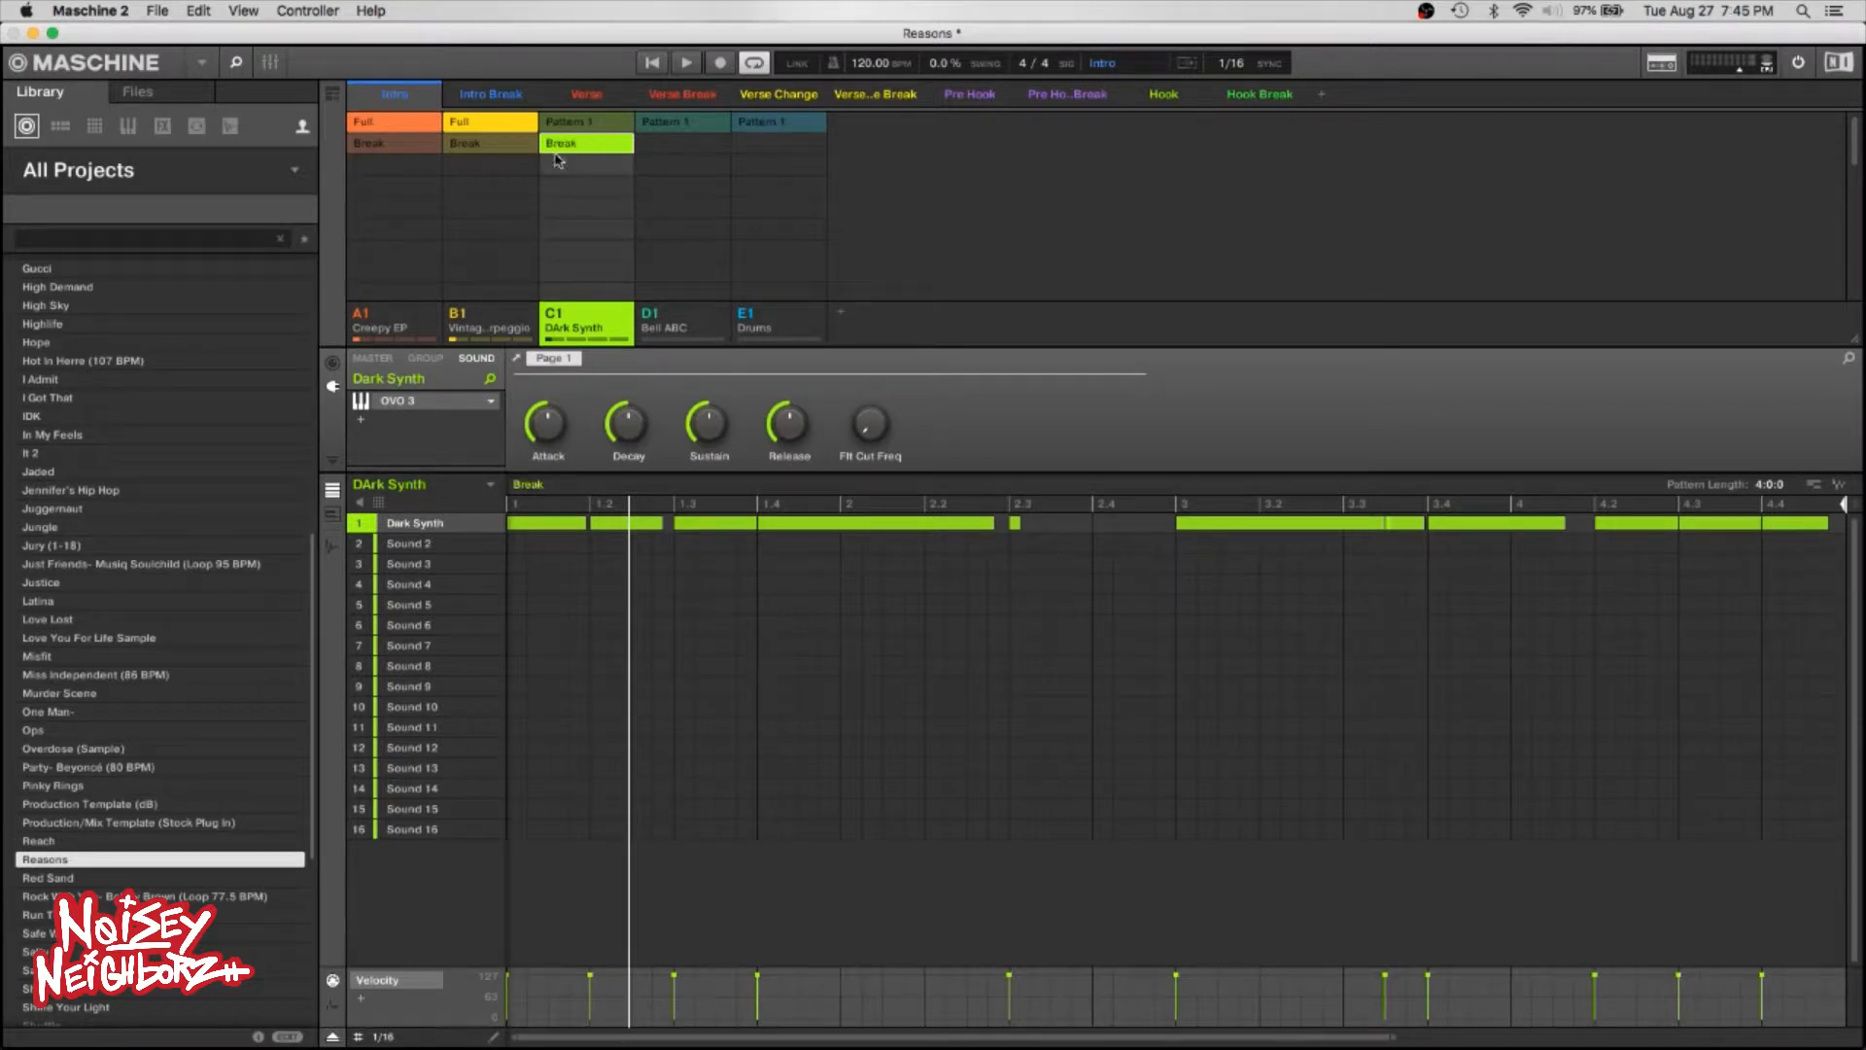
# Rename DArk Synth's original Pattern 1 as Full.
pyautogui.click(566, 123)
pyautogui.doubleClick(551, 484)
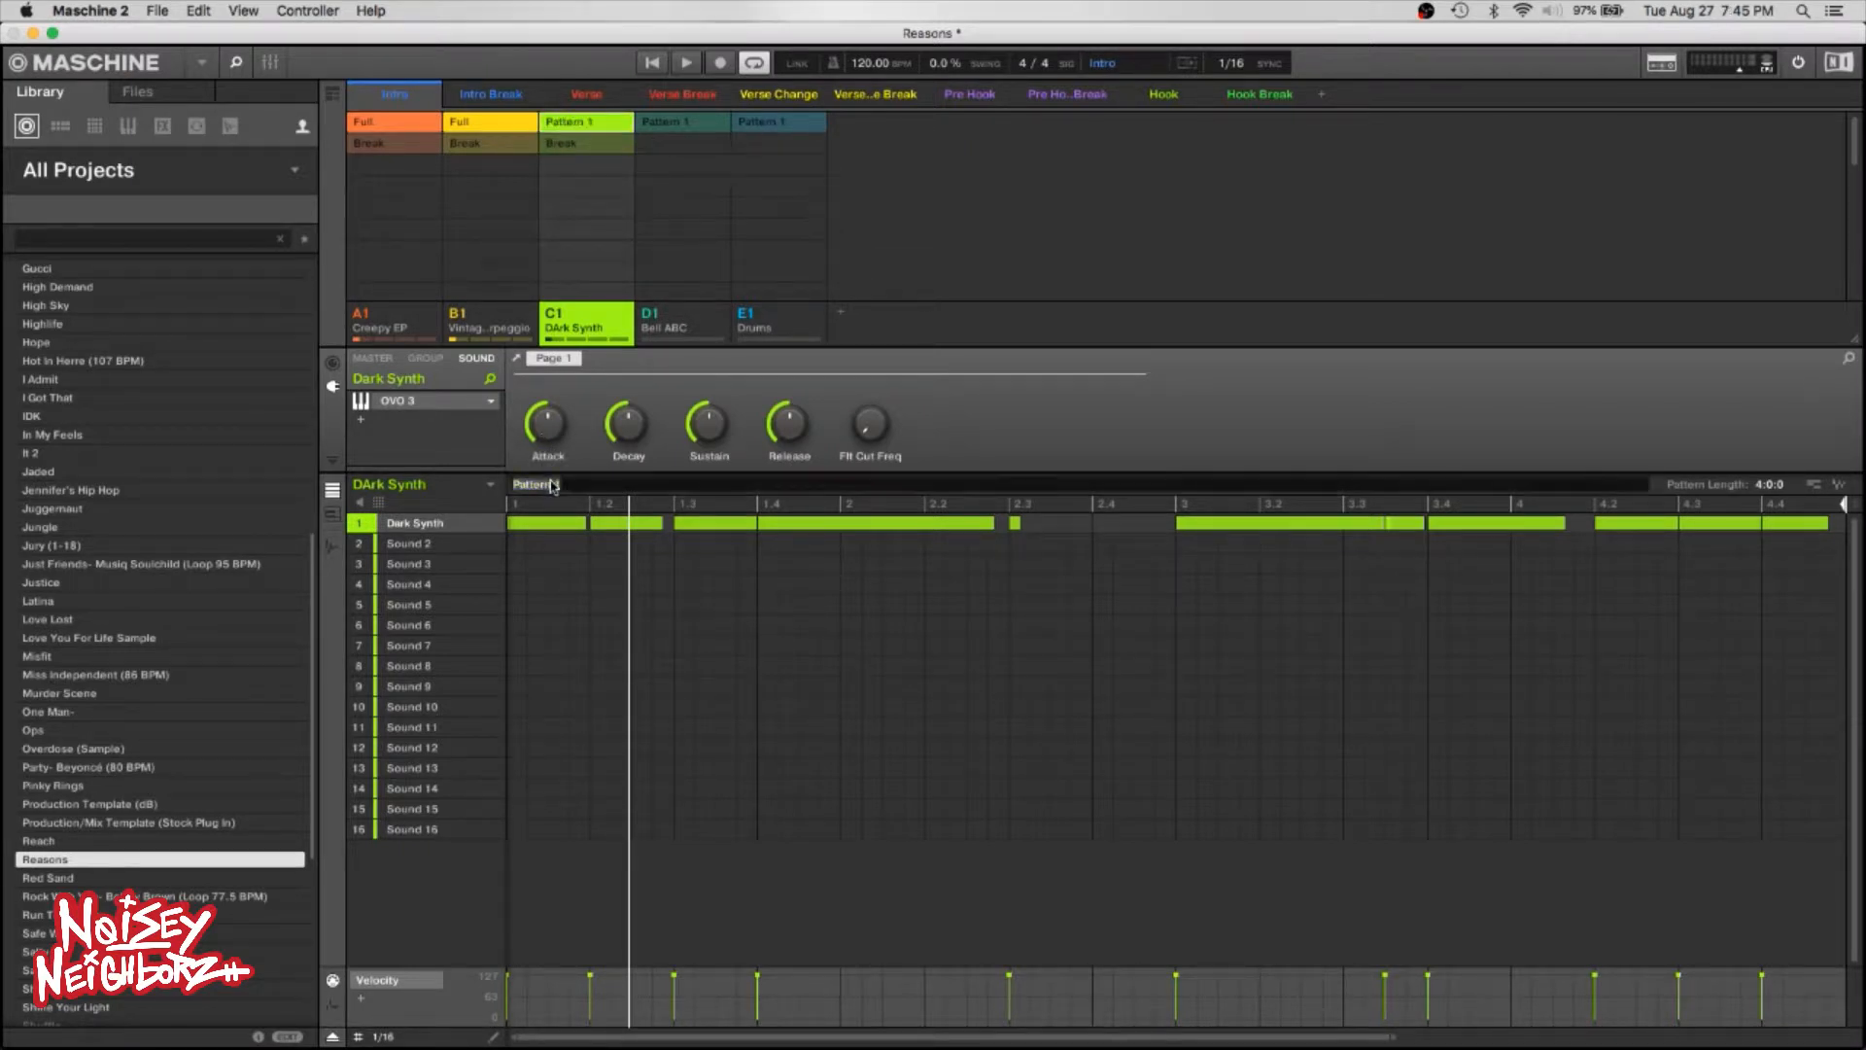
pyautogui.write('Full')
pyautogui.press('Return')
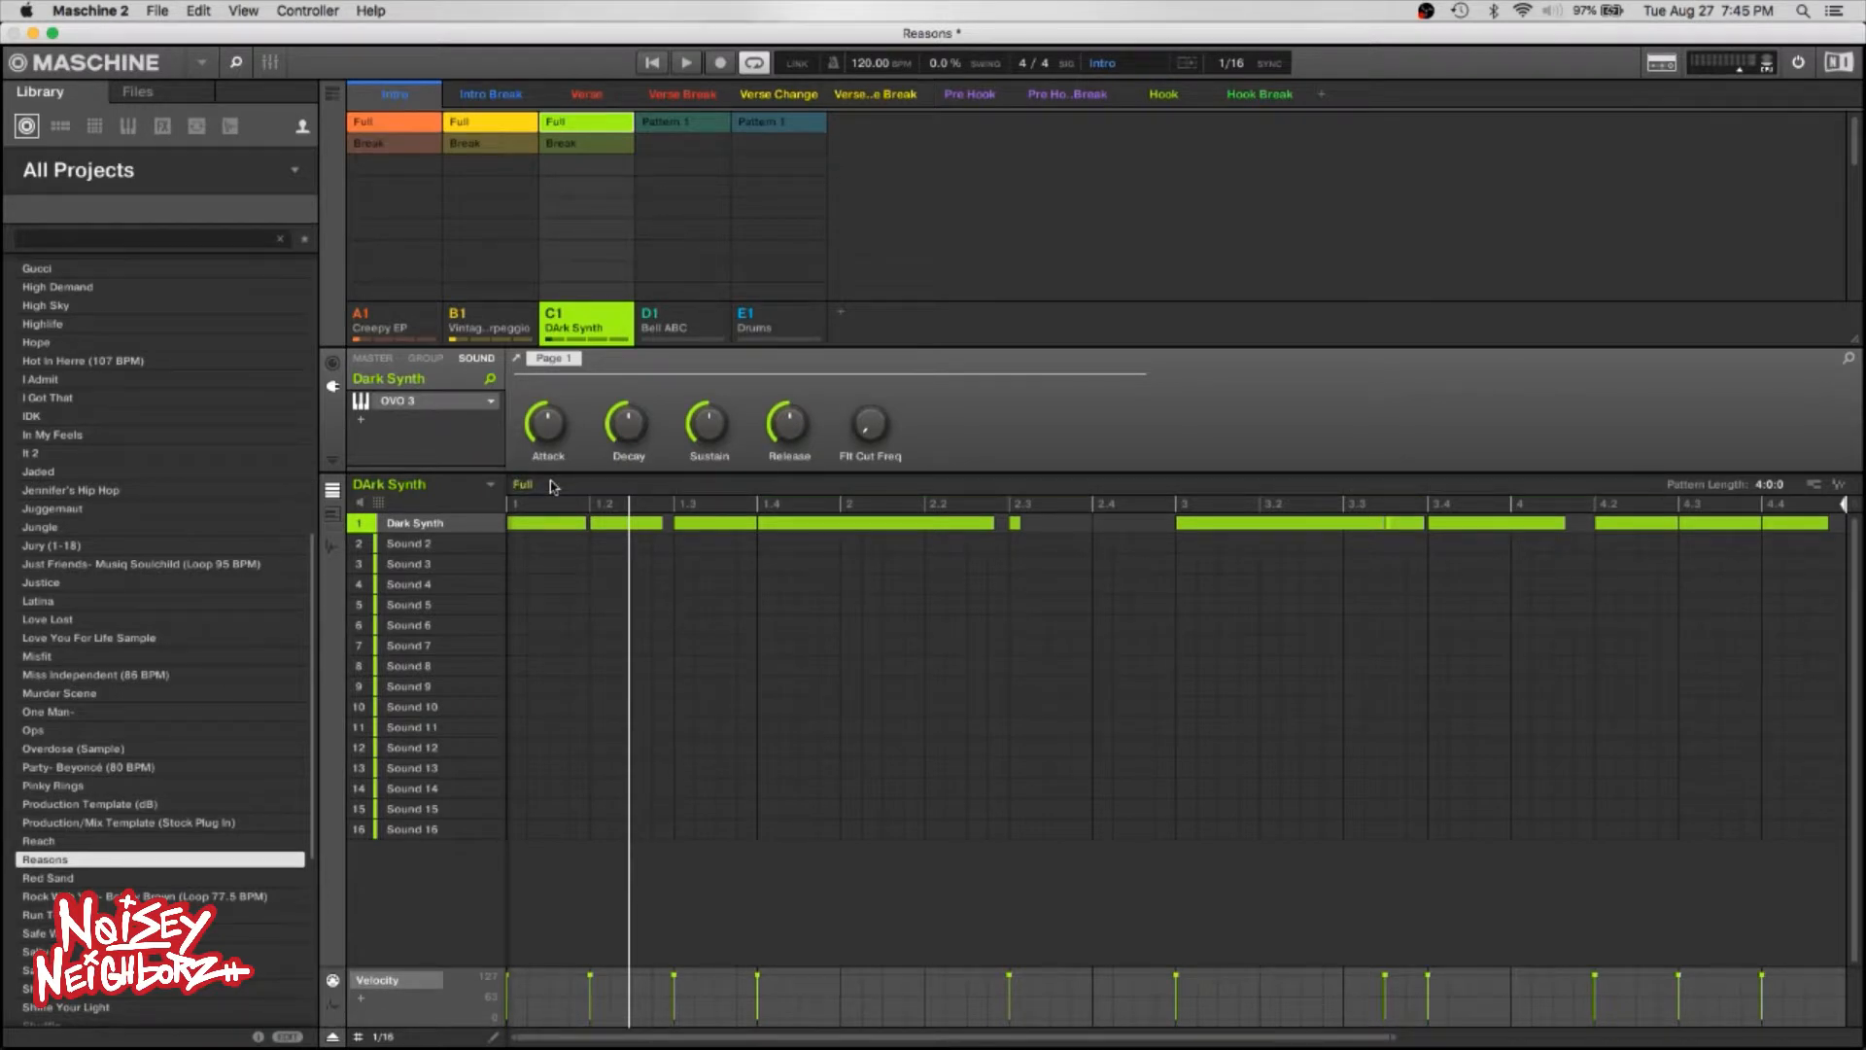
# Duplicate Bell ABC's Pattern 1 and rename the original pattern Full.
pyautogui.click(691, 327)
pyautogui.click(696, 125)
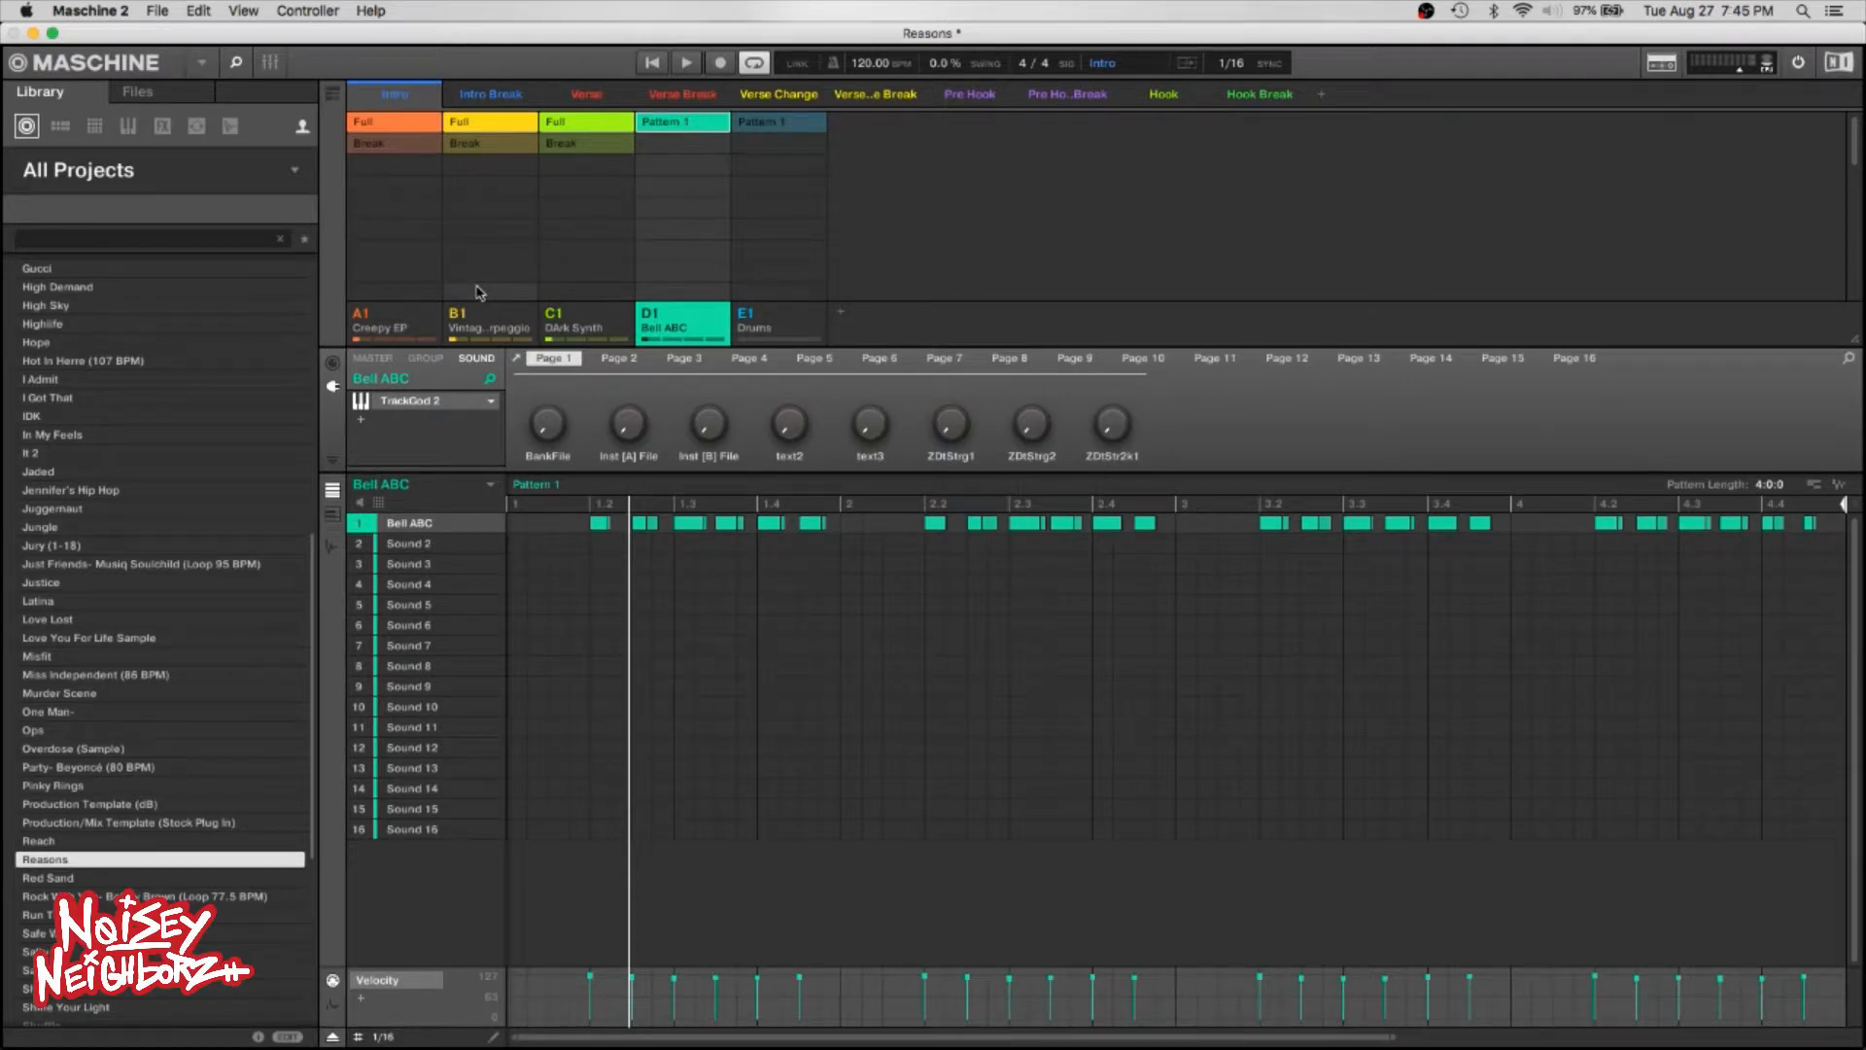
pyautogui.press('super+d')
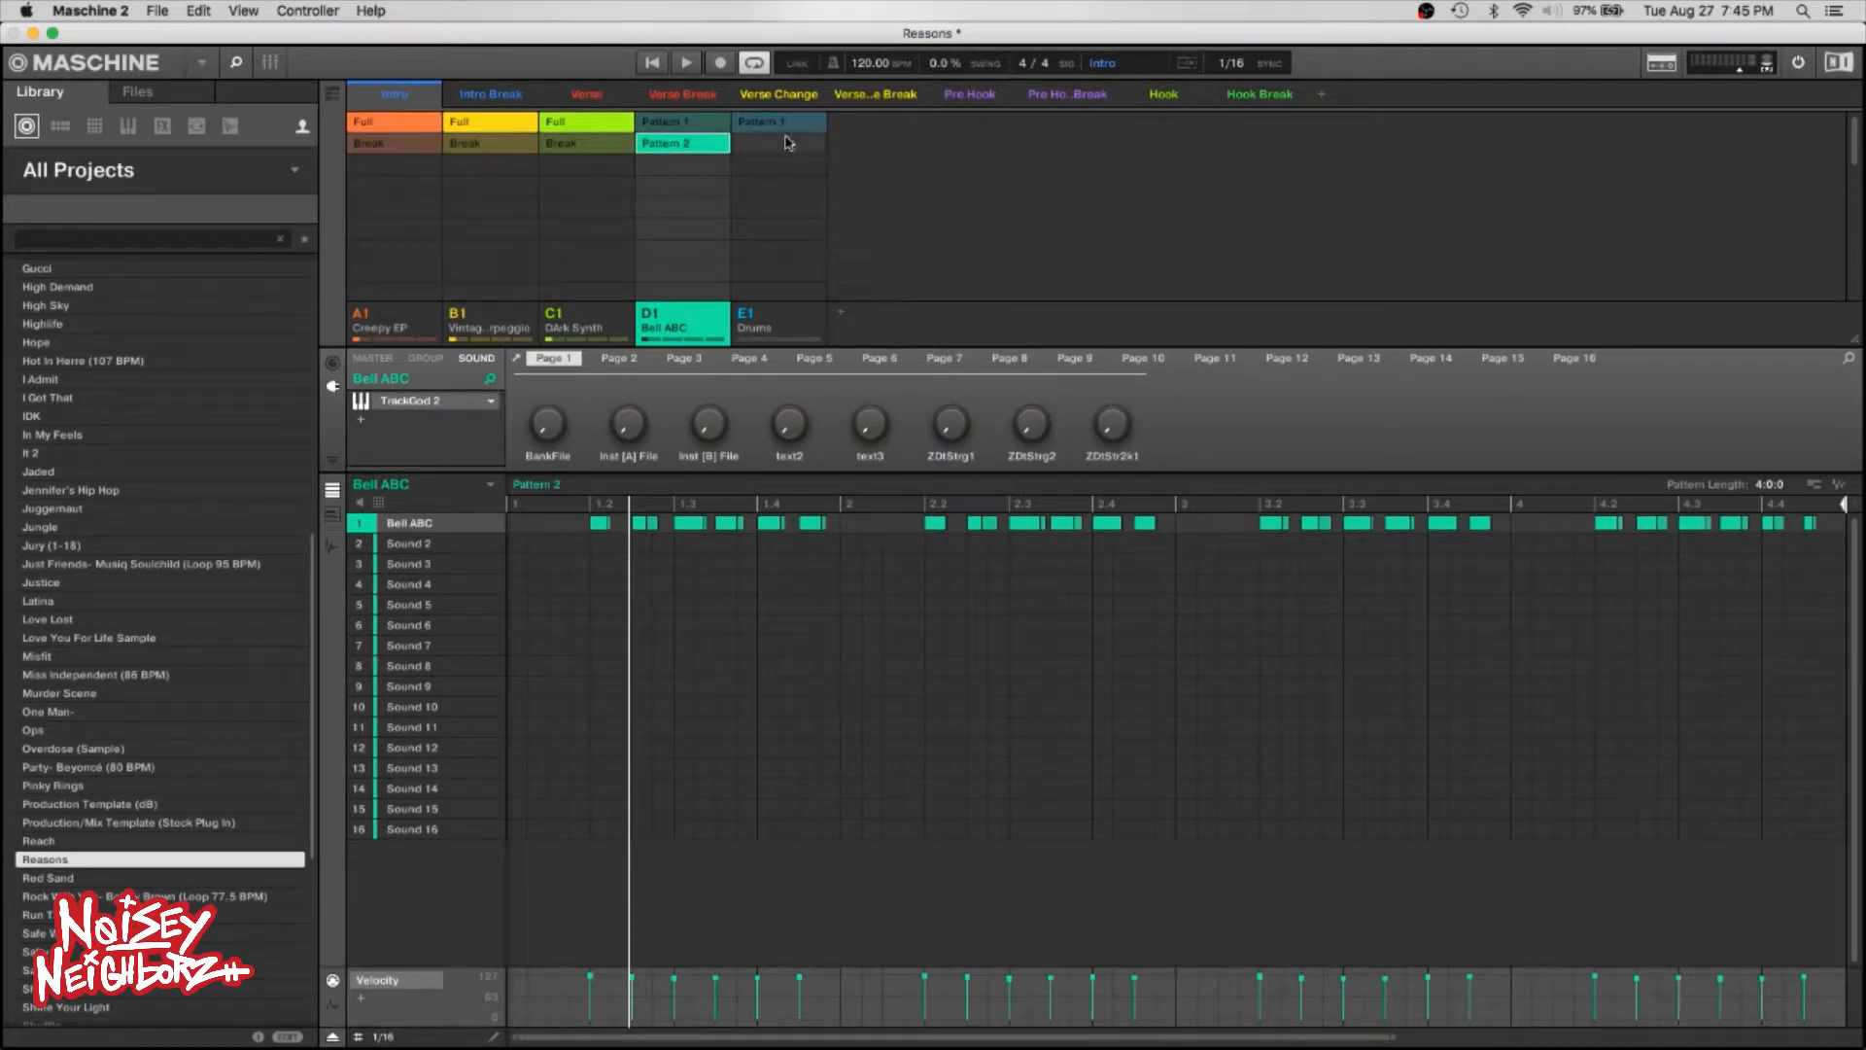
pyautogui.click(683, 124)
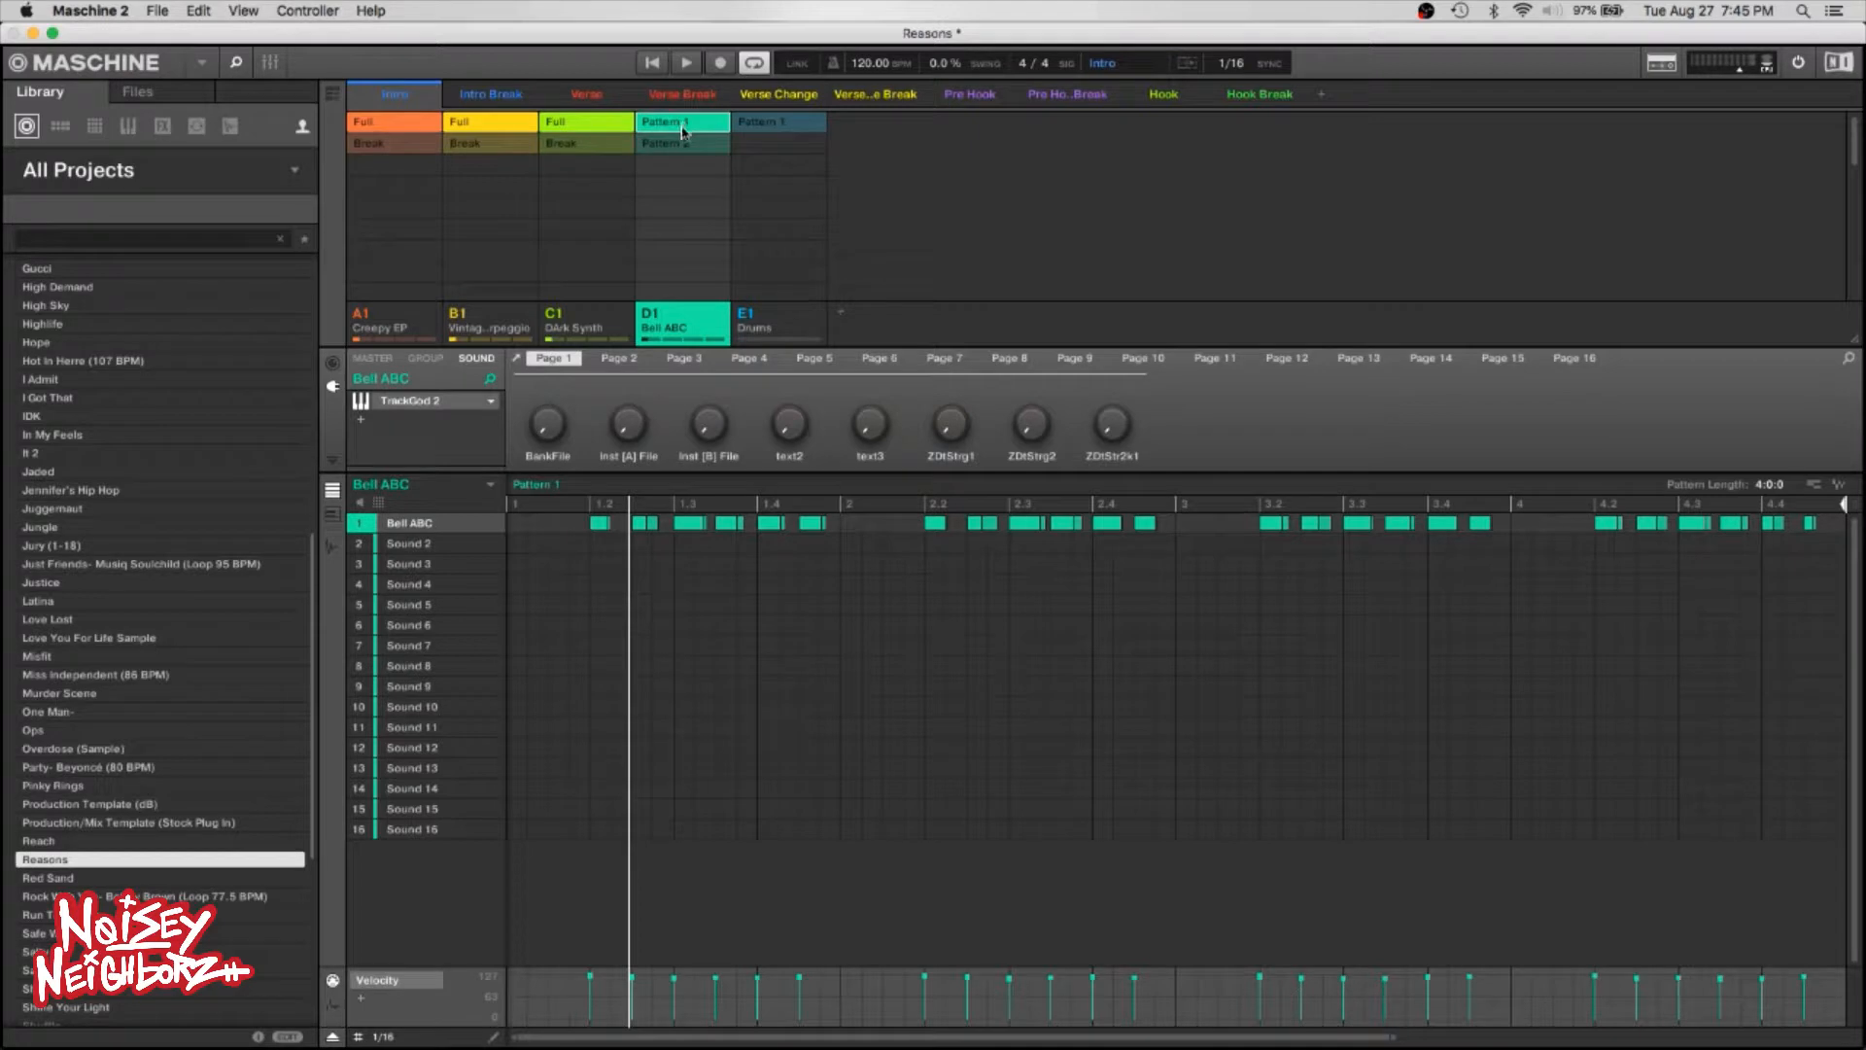
pyautogui.doubleClick(552, 486)
pyautogui.write('Full')
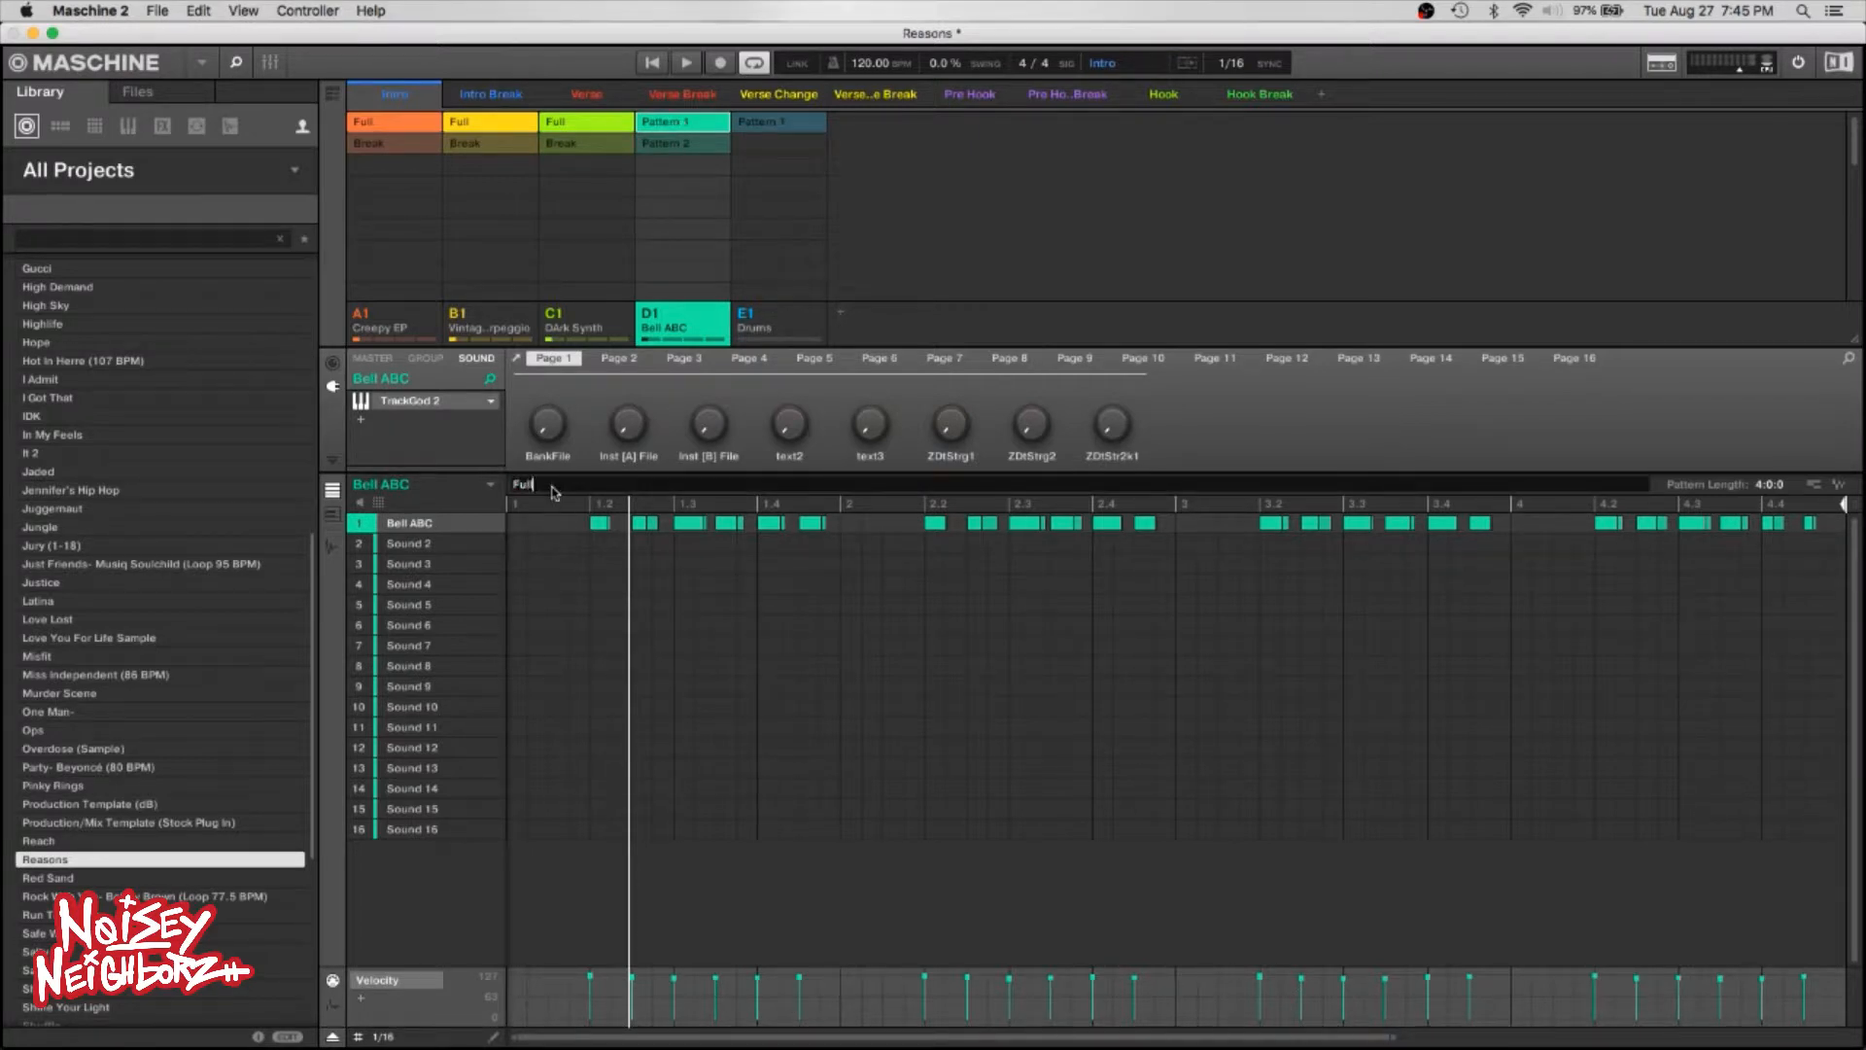
pyautogui.press('Return')
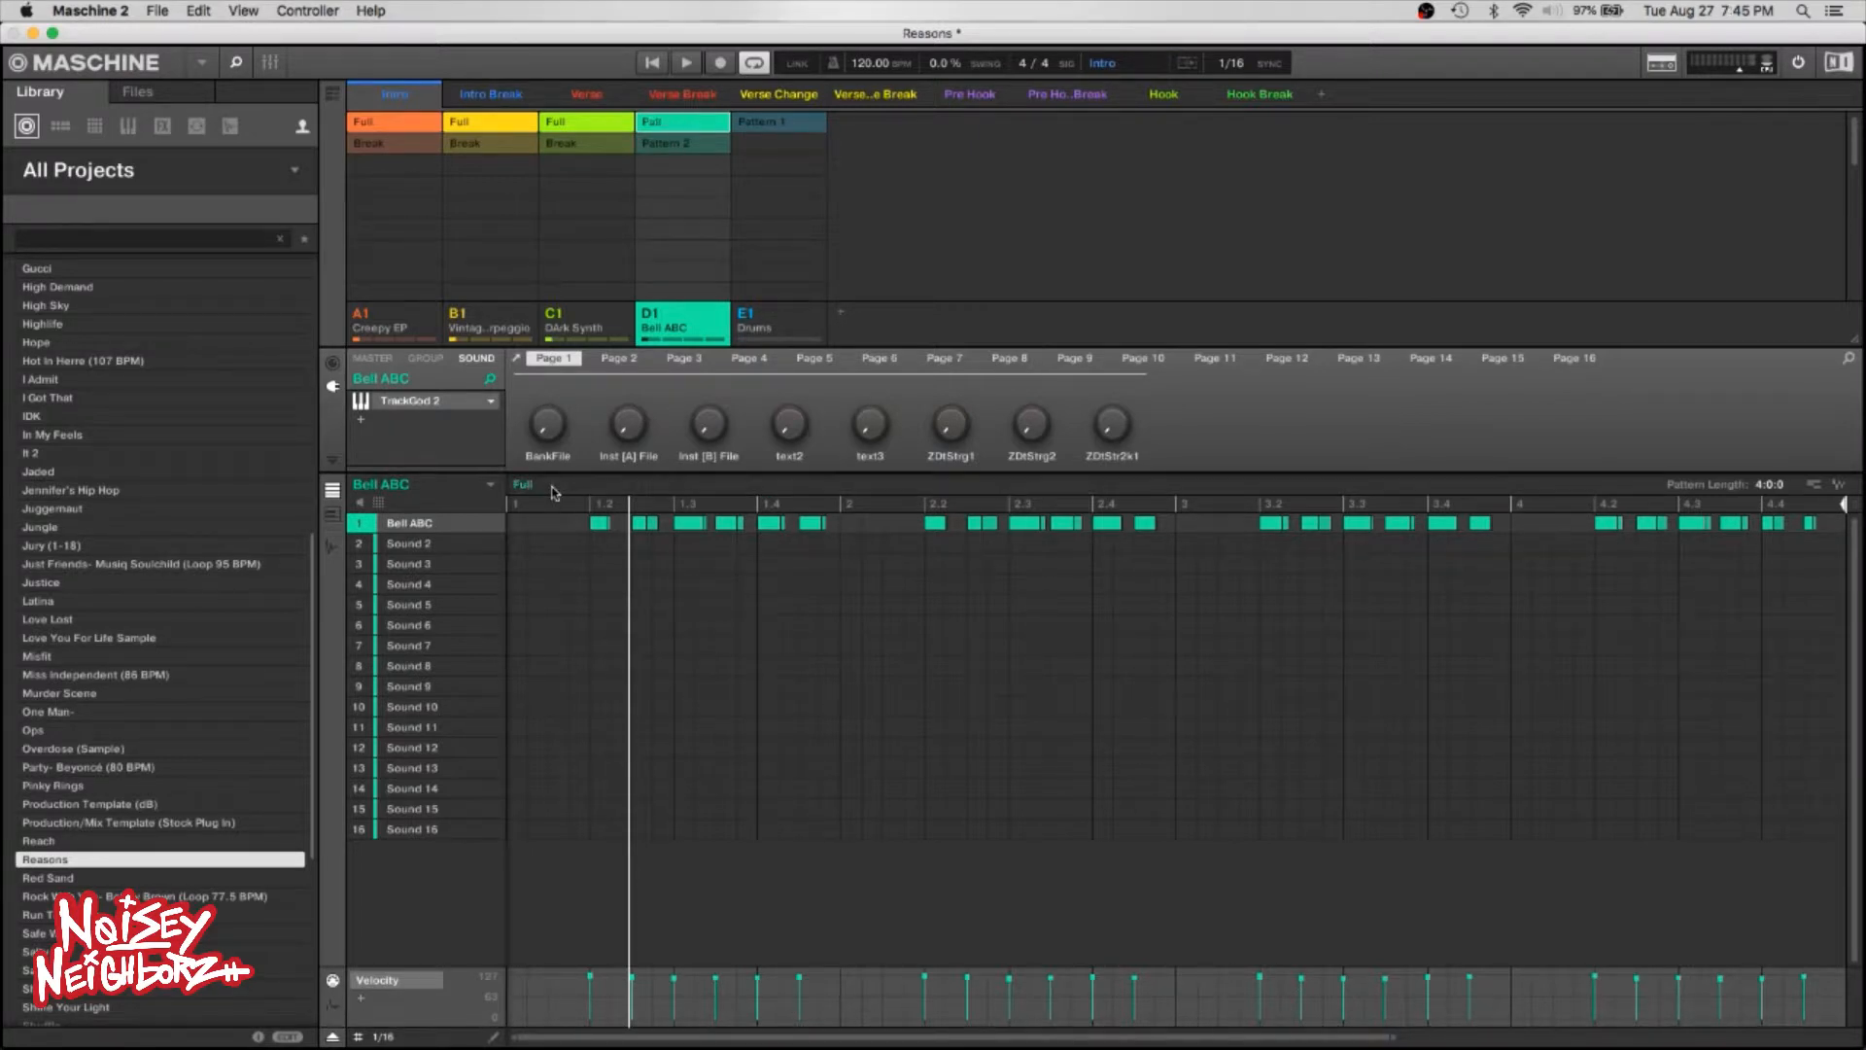
# Rename Bell ABC's duplicated pattern as Break.
pyautogui.click(668, 147)
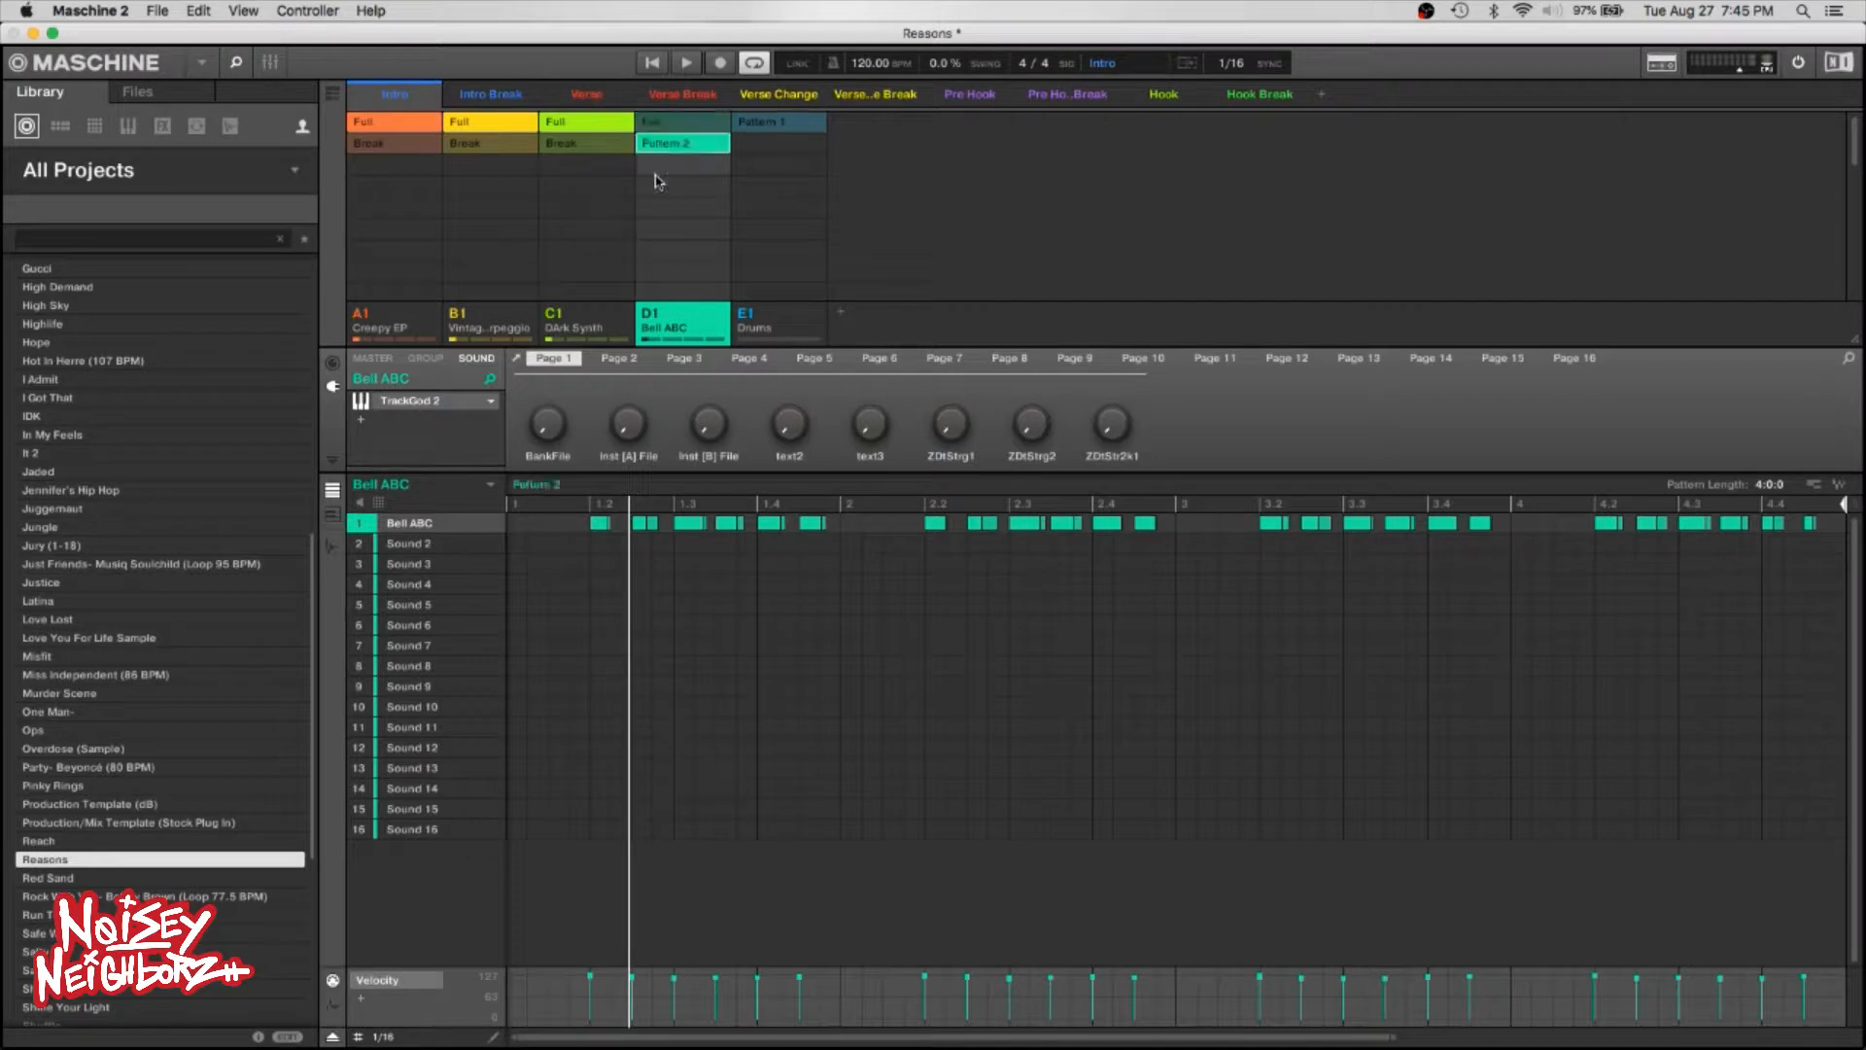
pyautogui.doubleClick(539, 486)
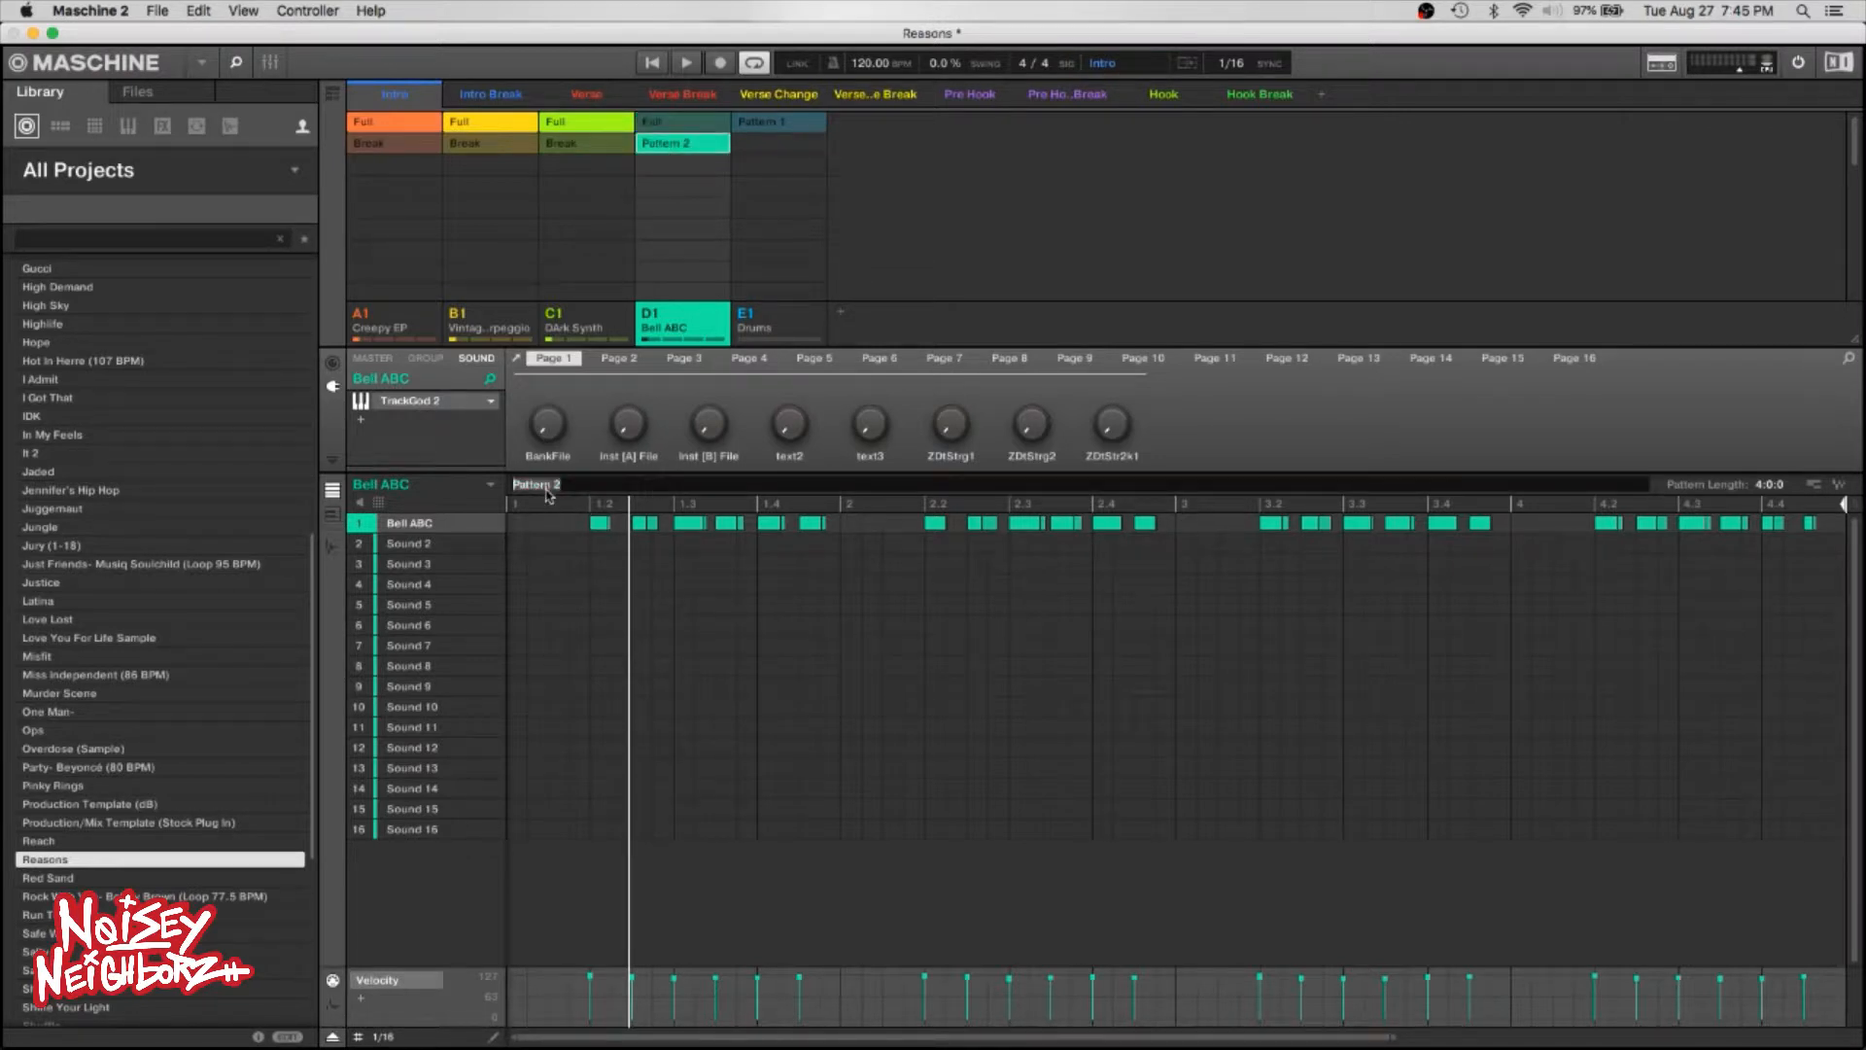
pyautogui.write('Break')
pyautogui.press('Return')
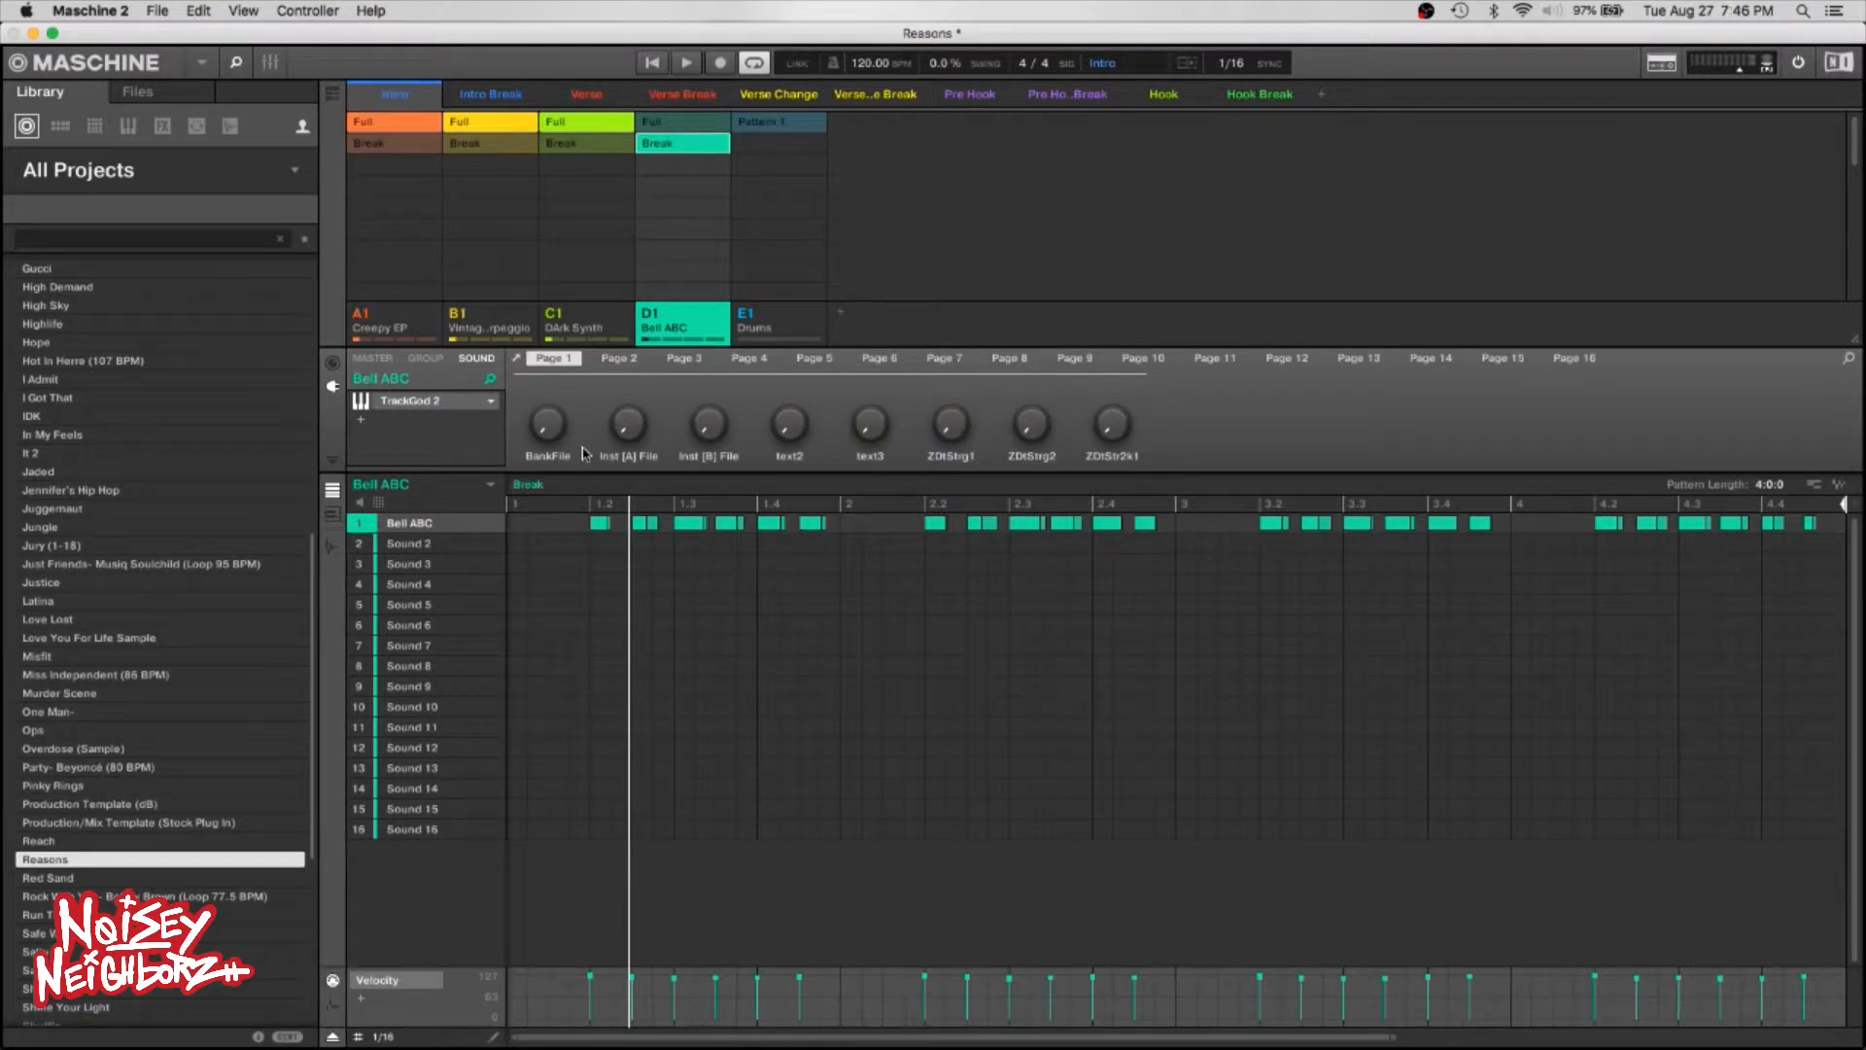
# Review the patterns of the Creepy EP, Vintage Arpeggio, DArk Synth and Bell ABC groups one after another.
pyautogui.press('1')
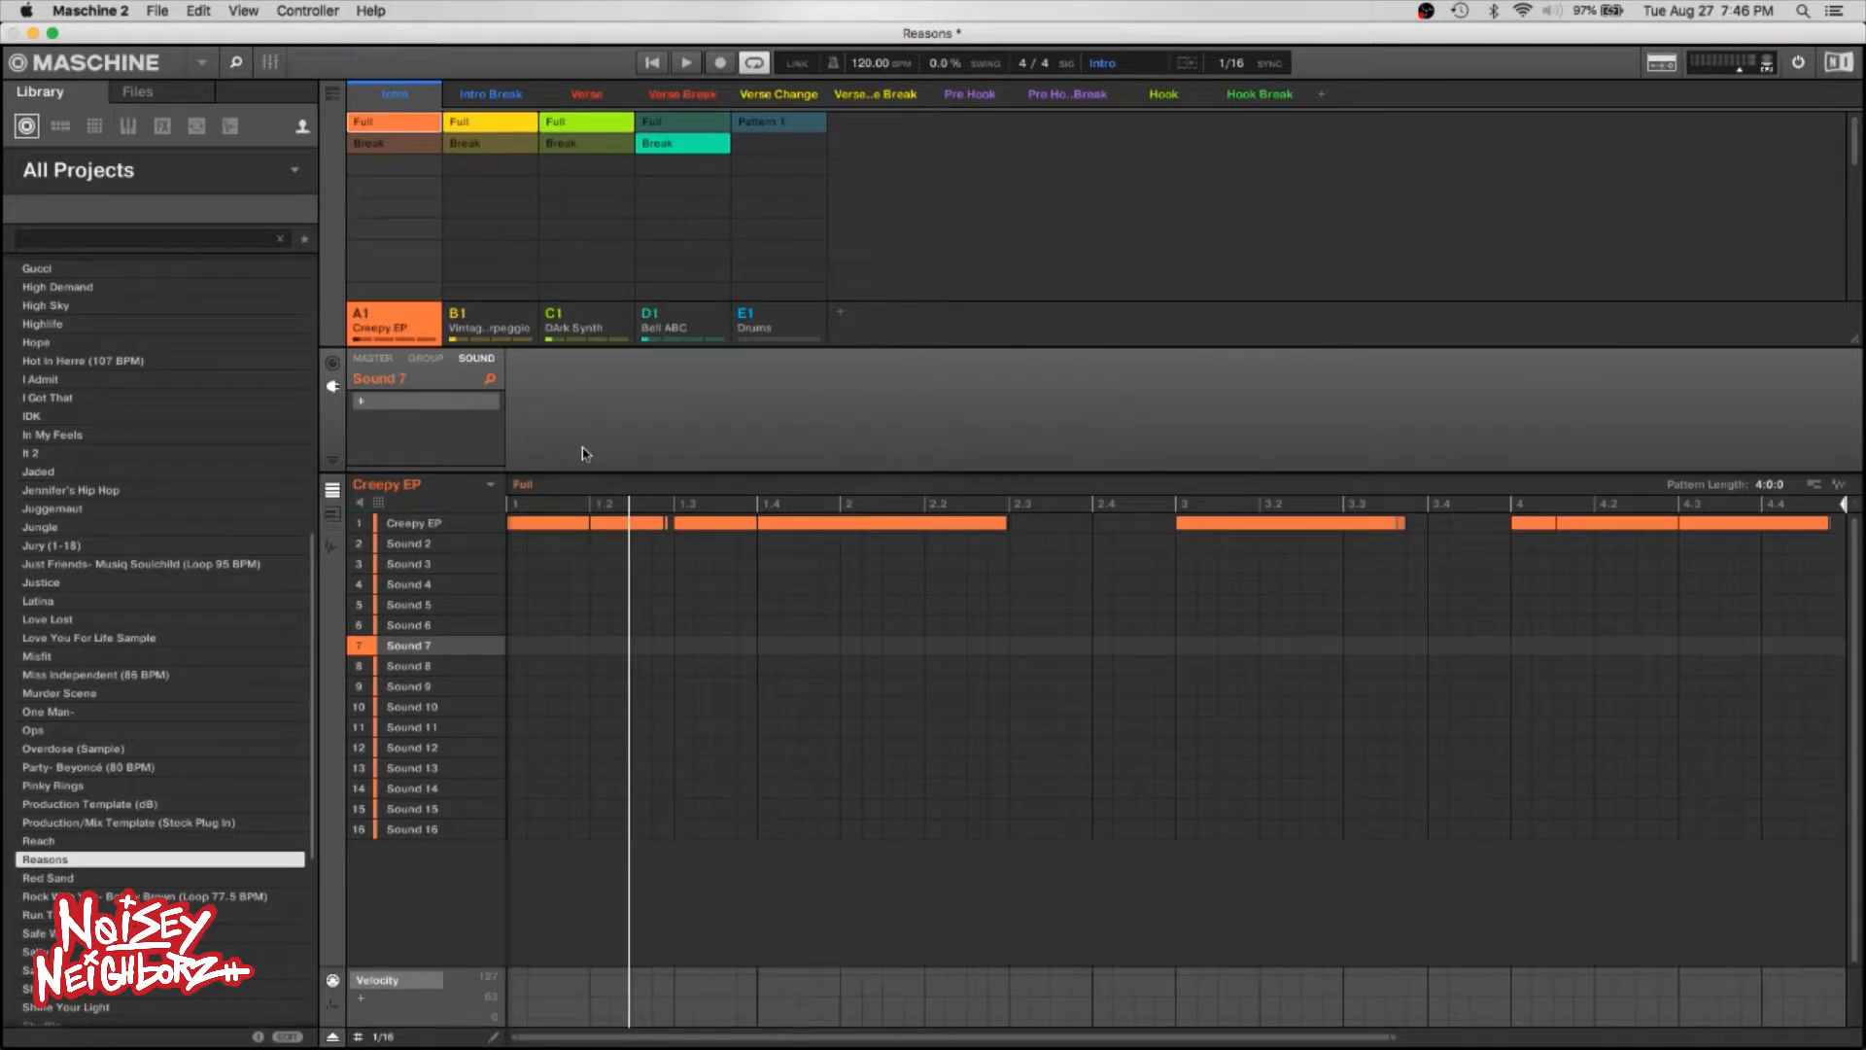
pyautogui.press('2')
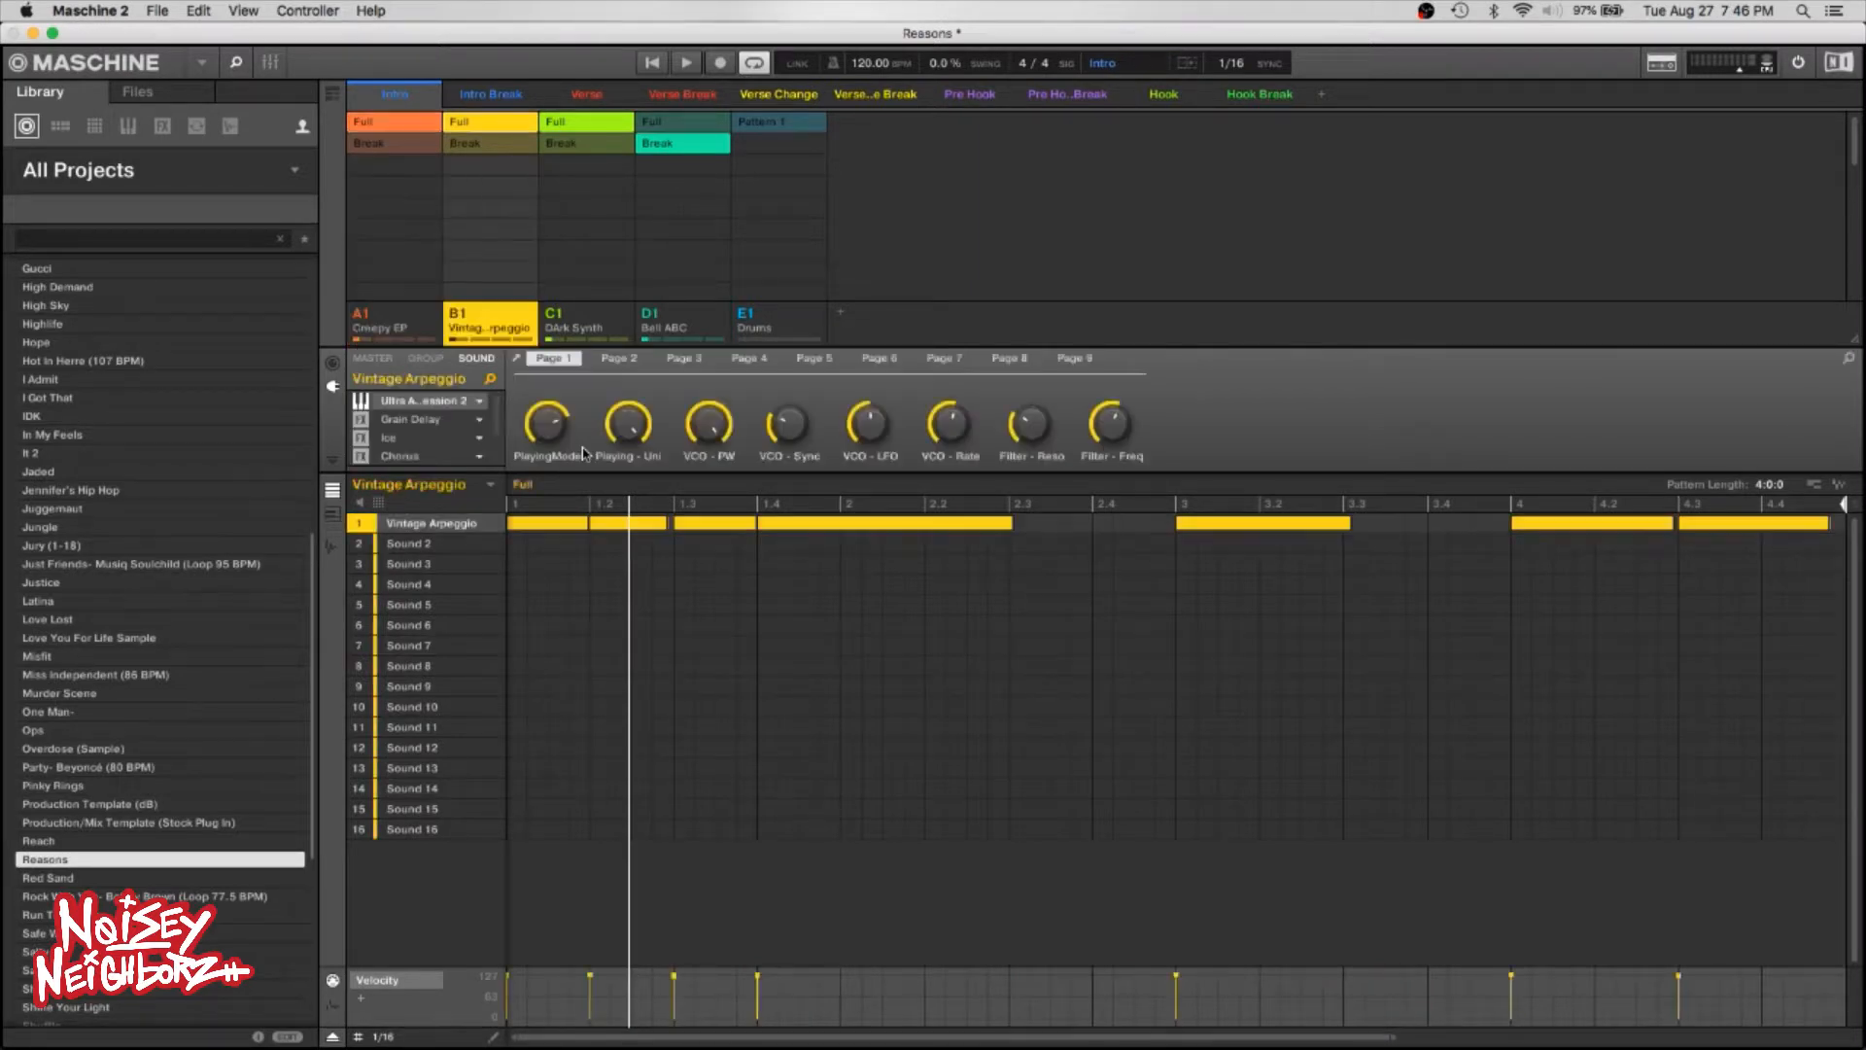
pyautogui.press('3')
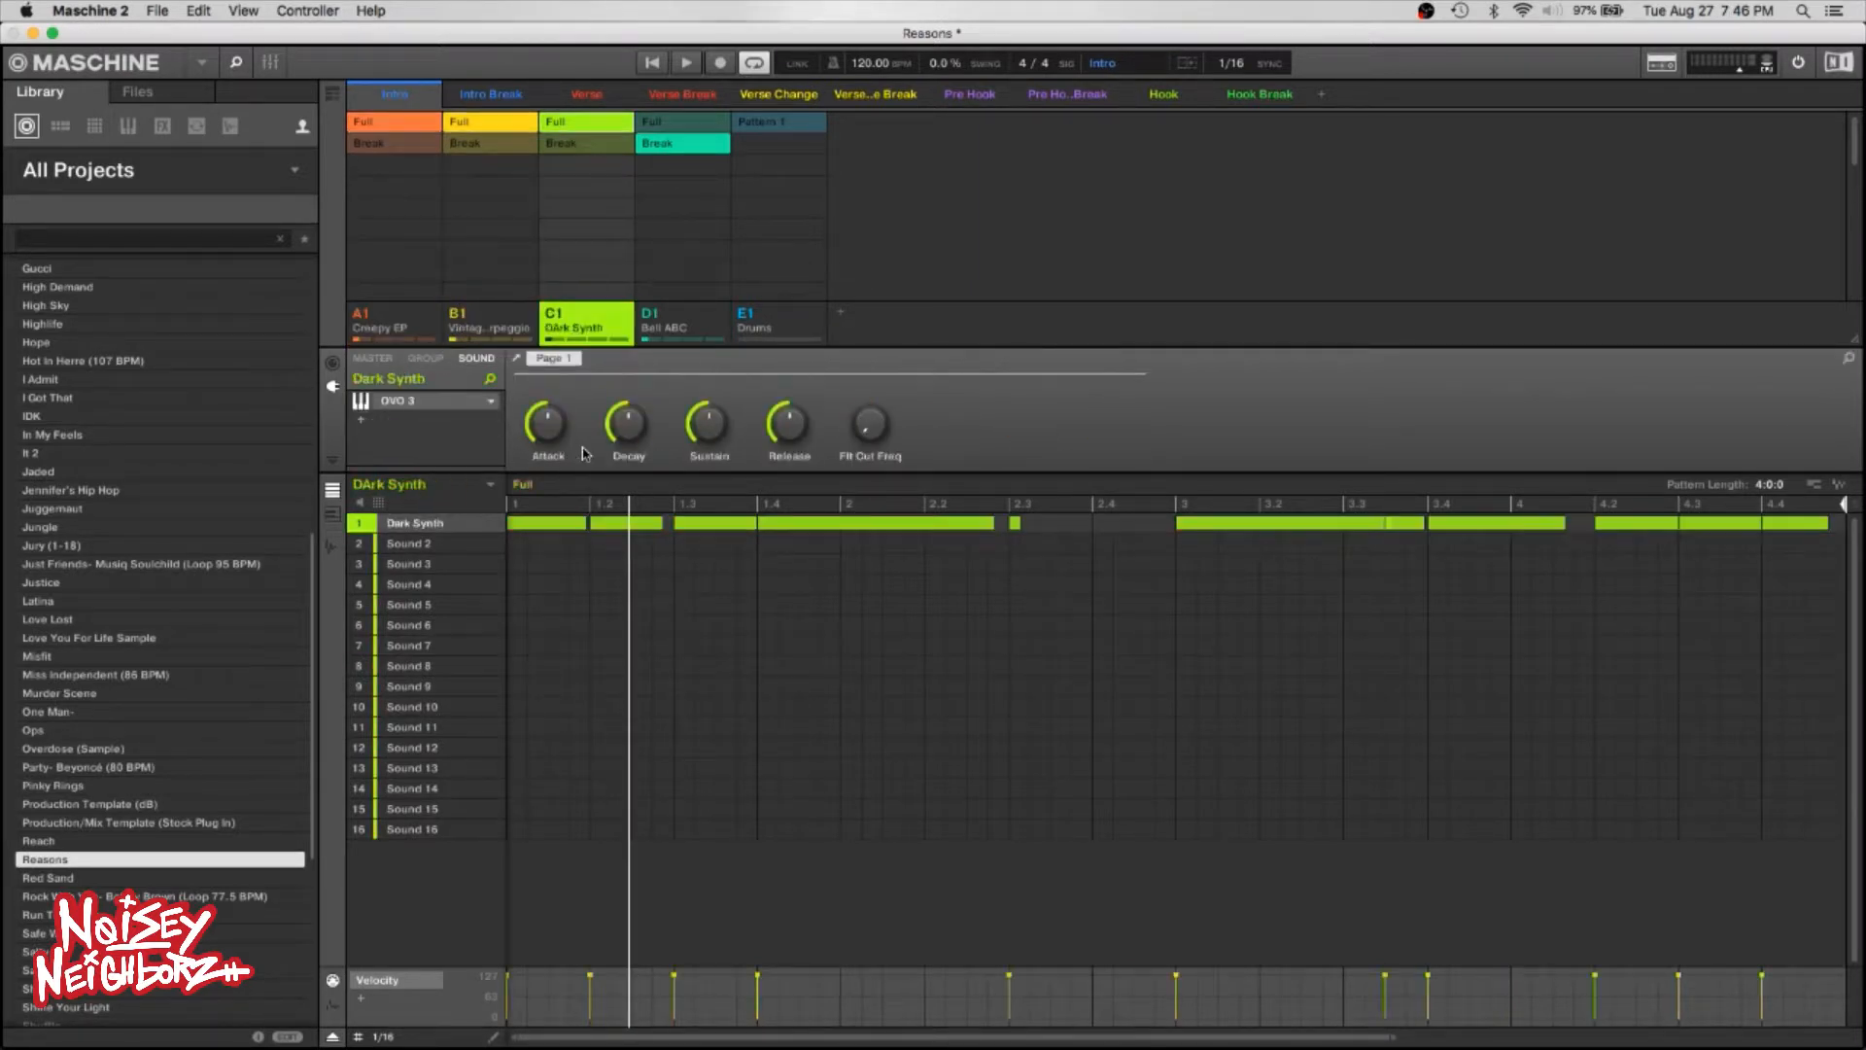
pyautogui.press('4')
pyautogui.press('2')
pyautogui.press('4')
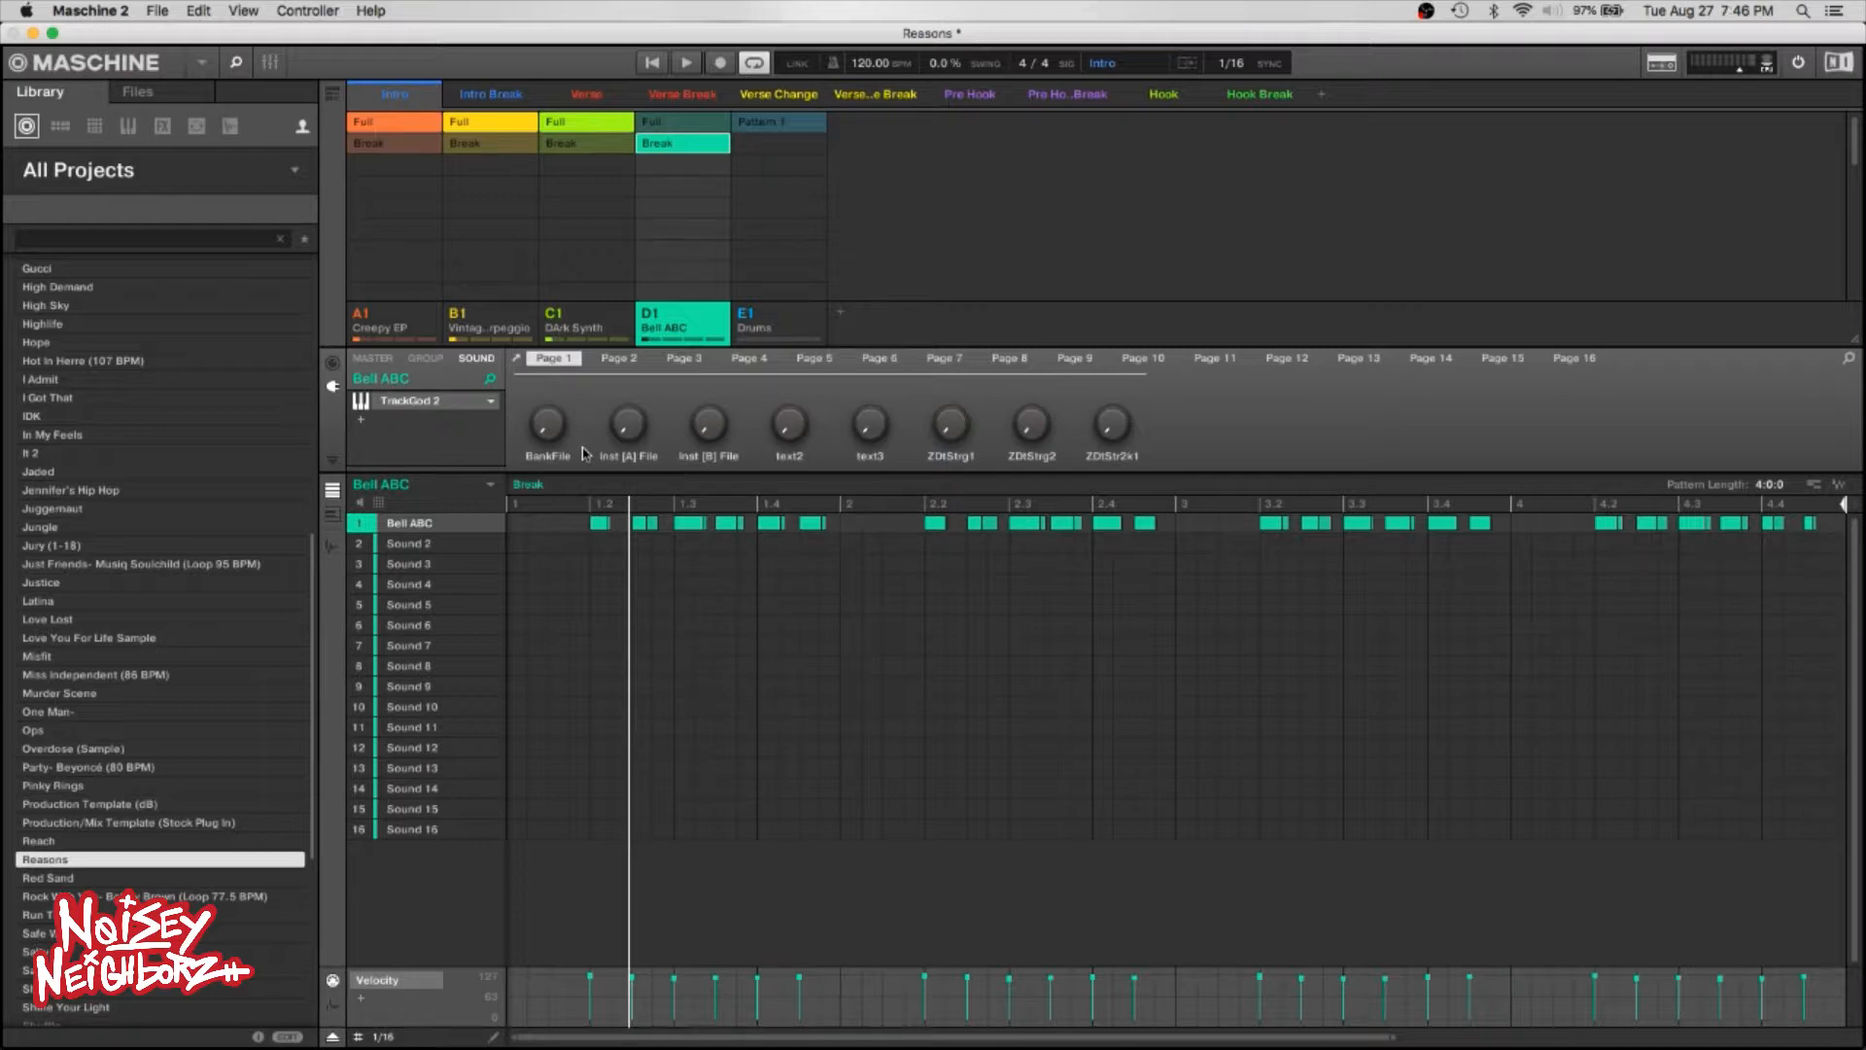
# Move the Drums group to the first group slot, A1, and change its color to blue.
pyautogui.click(762, 326)
pyautogui.moveTo(762, 327); pyautogui.dragTo(374, 321)
pyautogui.rightClick(393, 325)
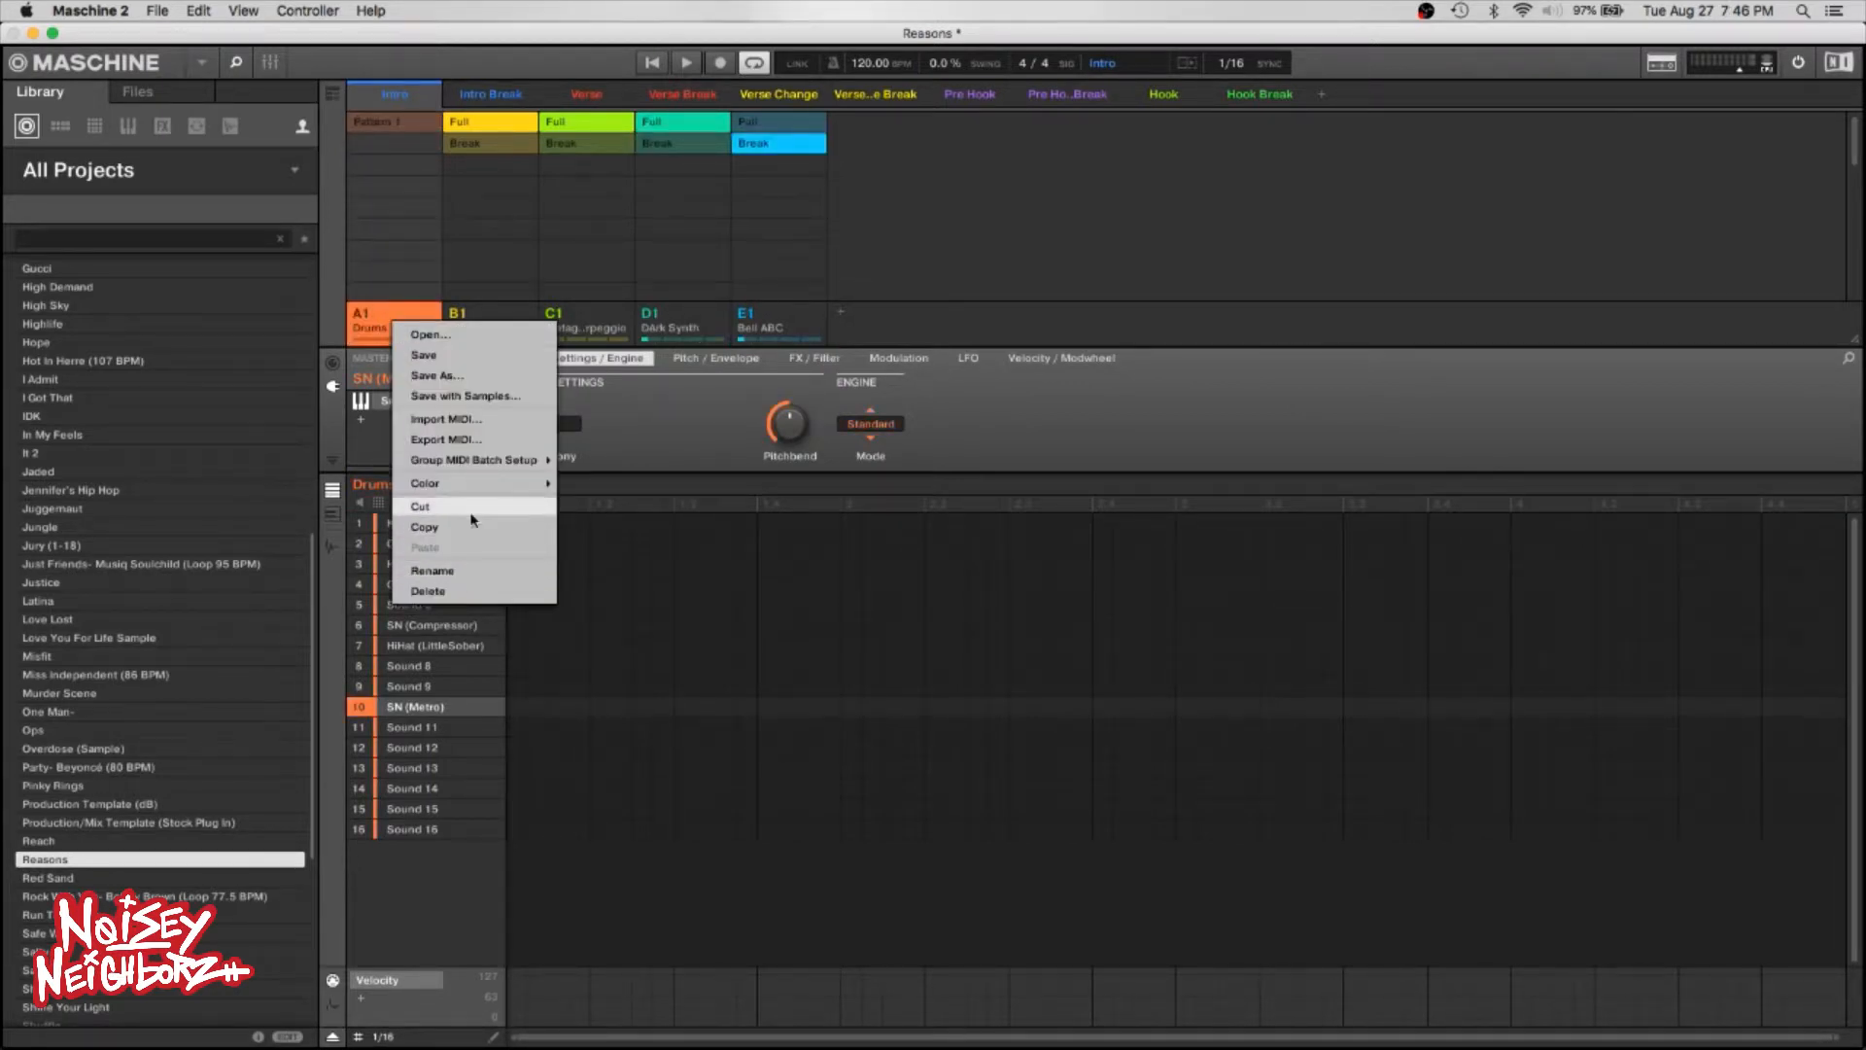
pyautogui.moveTo(545, 488)
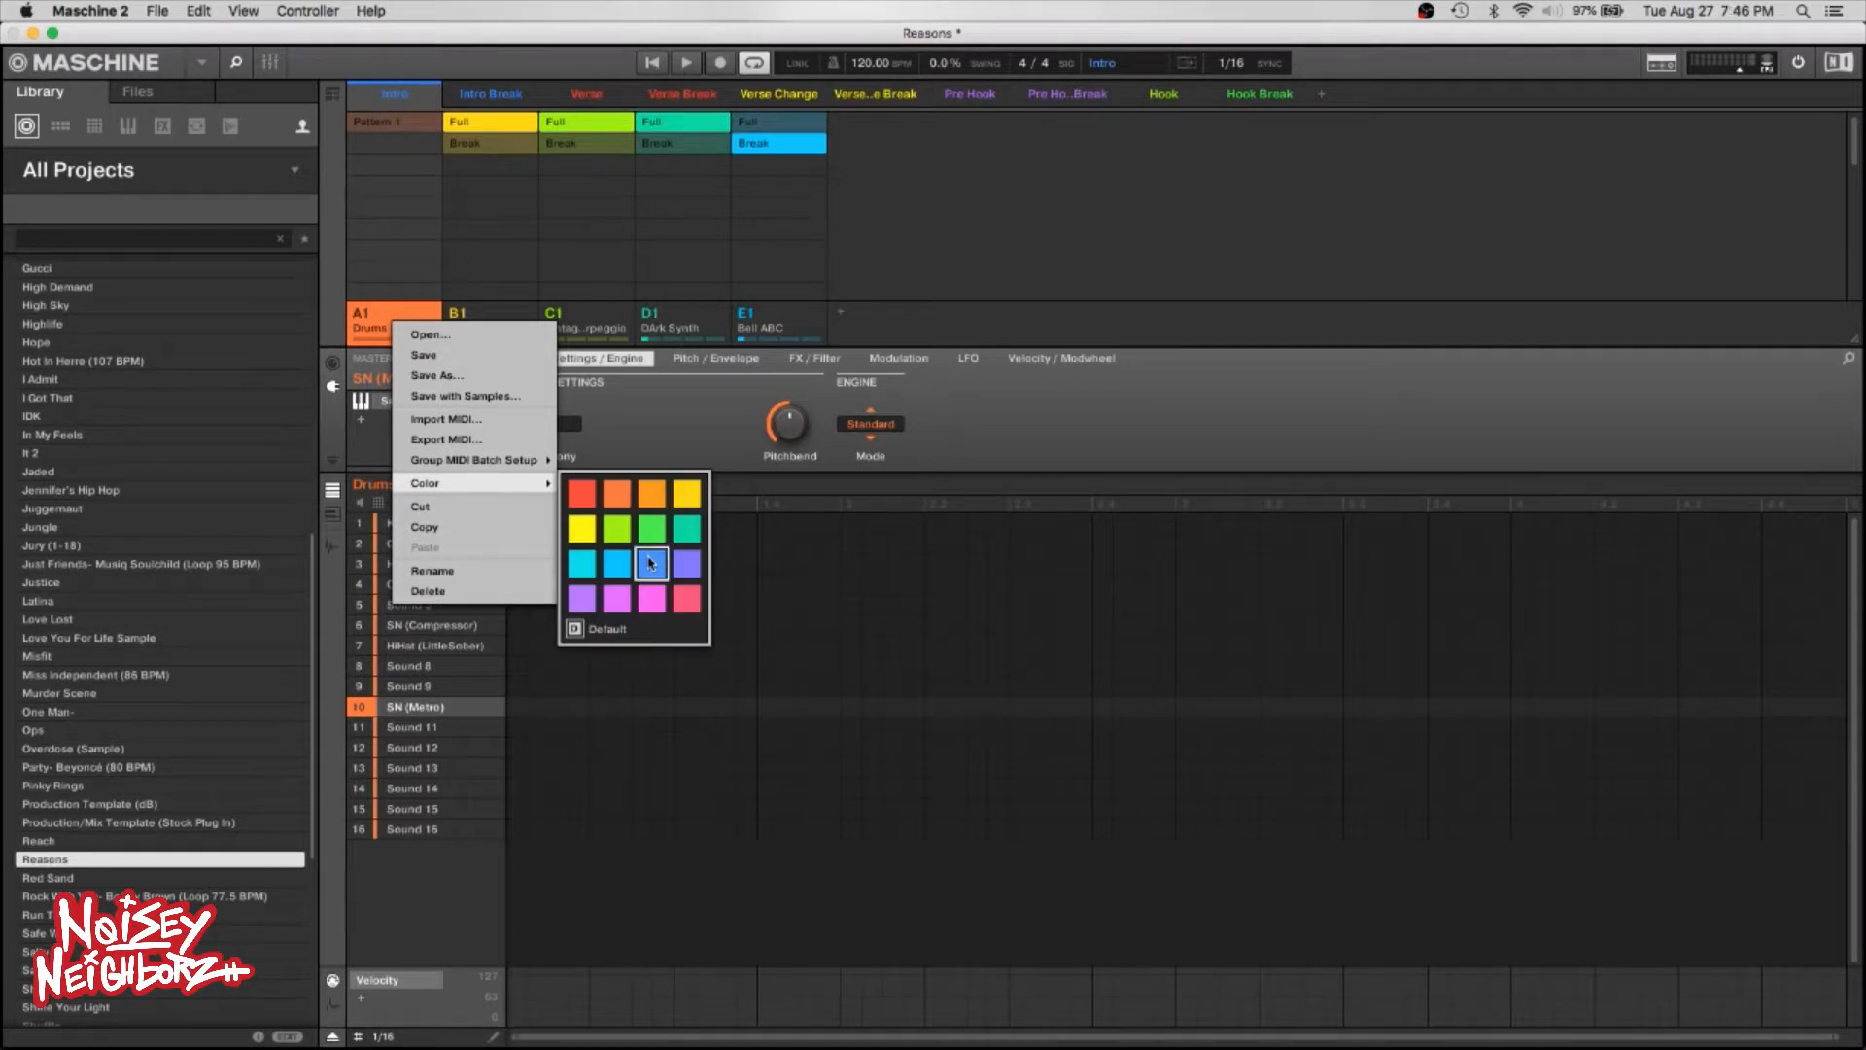
pyautogui.click(652, 563)
# Reorder the groups so DArk Synth is in B1, Vintage Arpeggio in C1 and Creepy EP in D1.
pyautogui.click(502, 329)
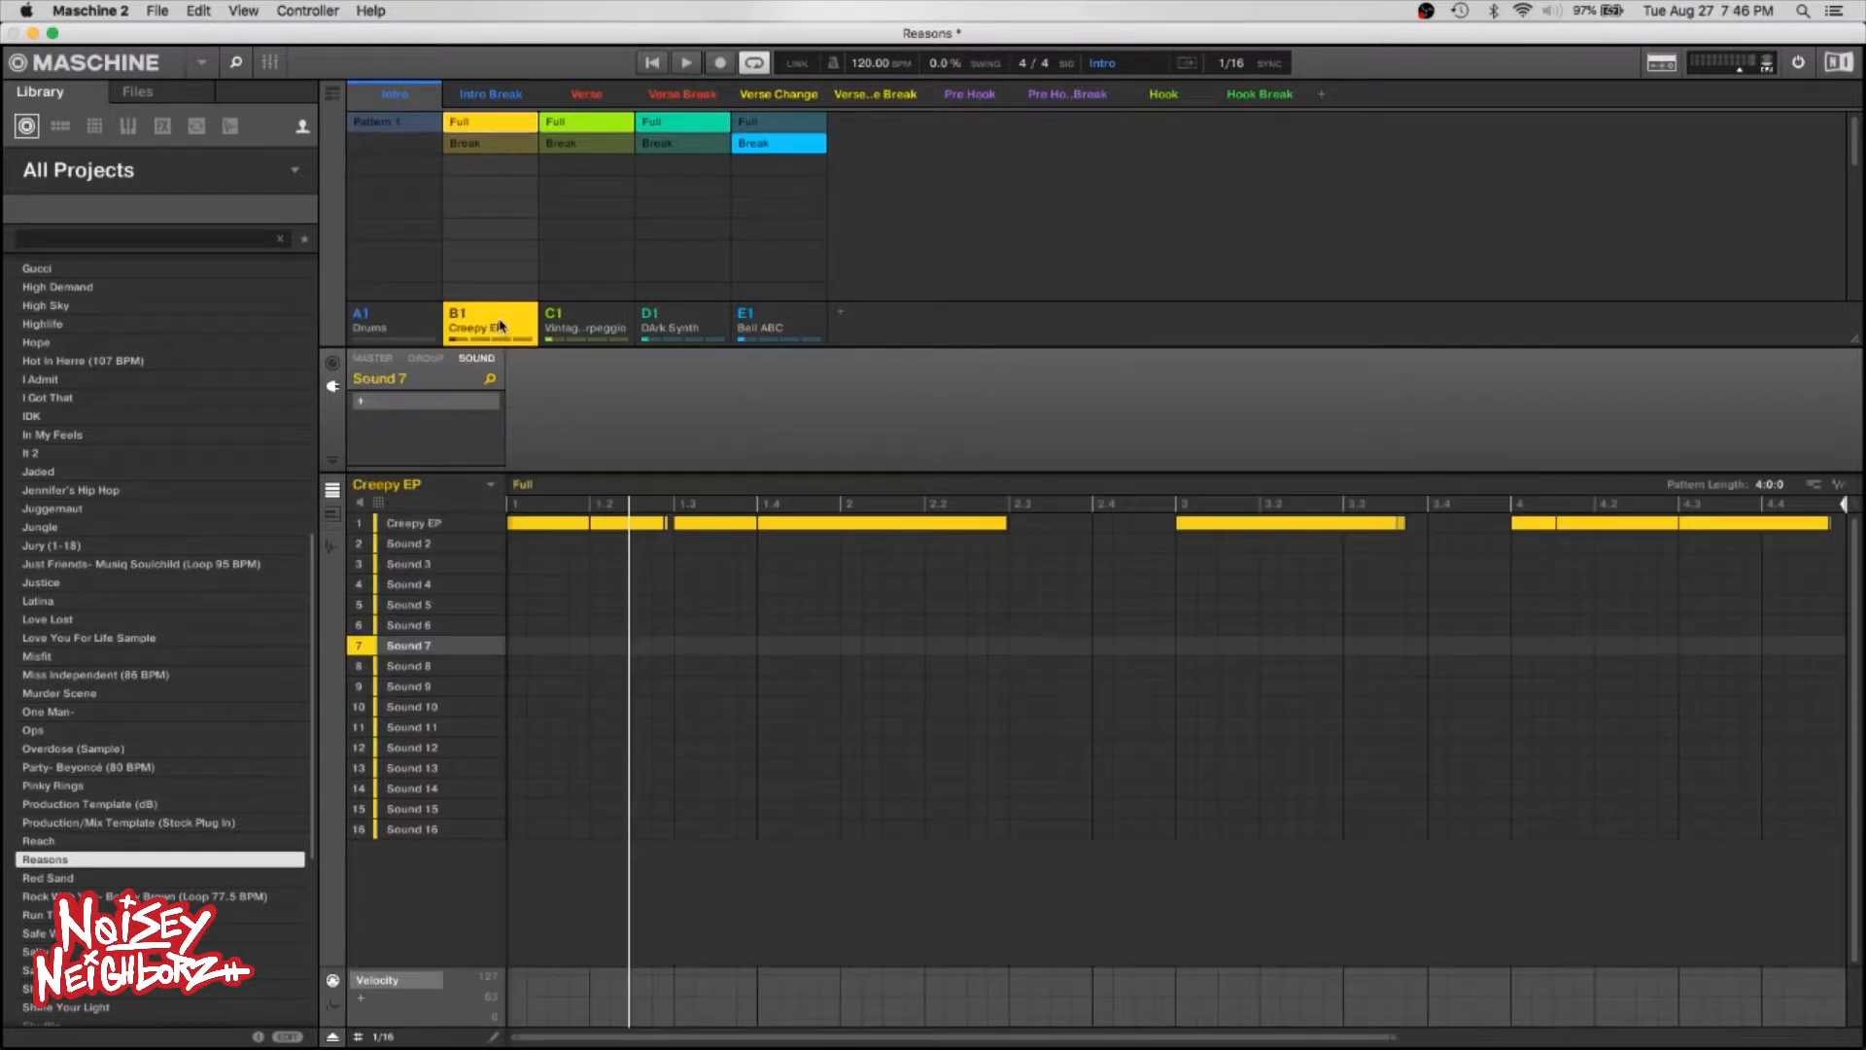
pyautogui.moveTo(603, 332); pyautogui.dragTo(464, 323)
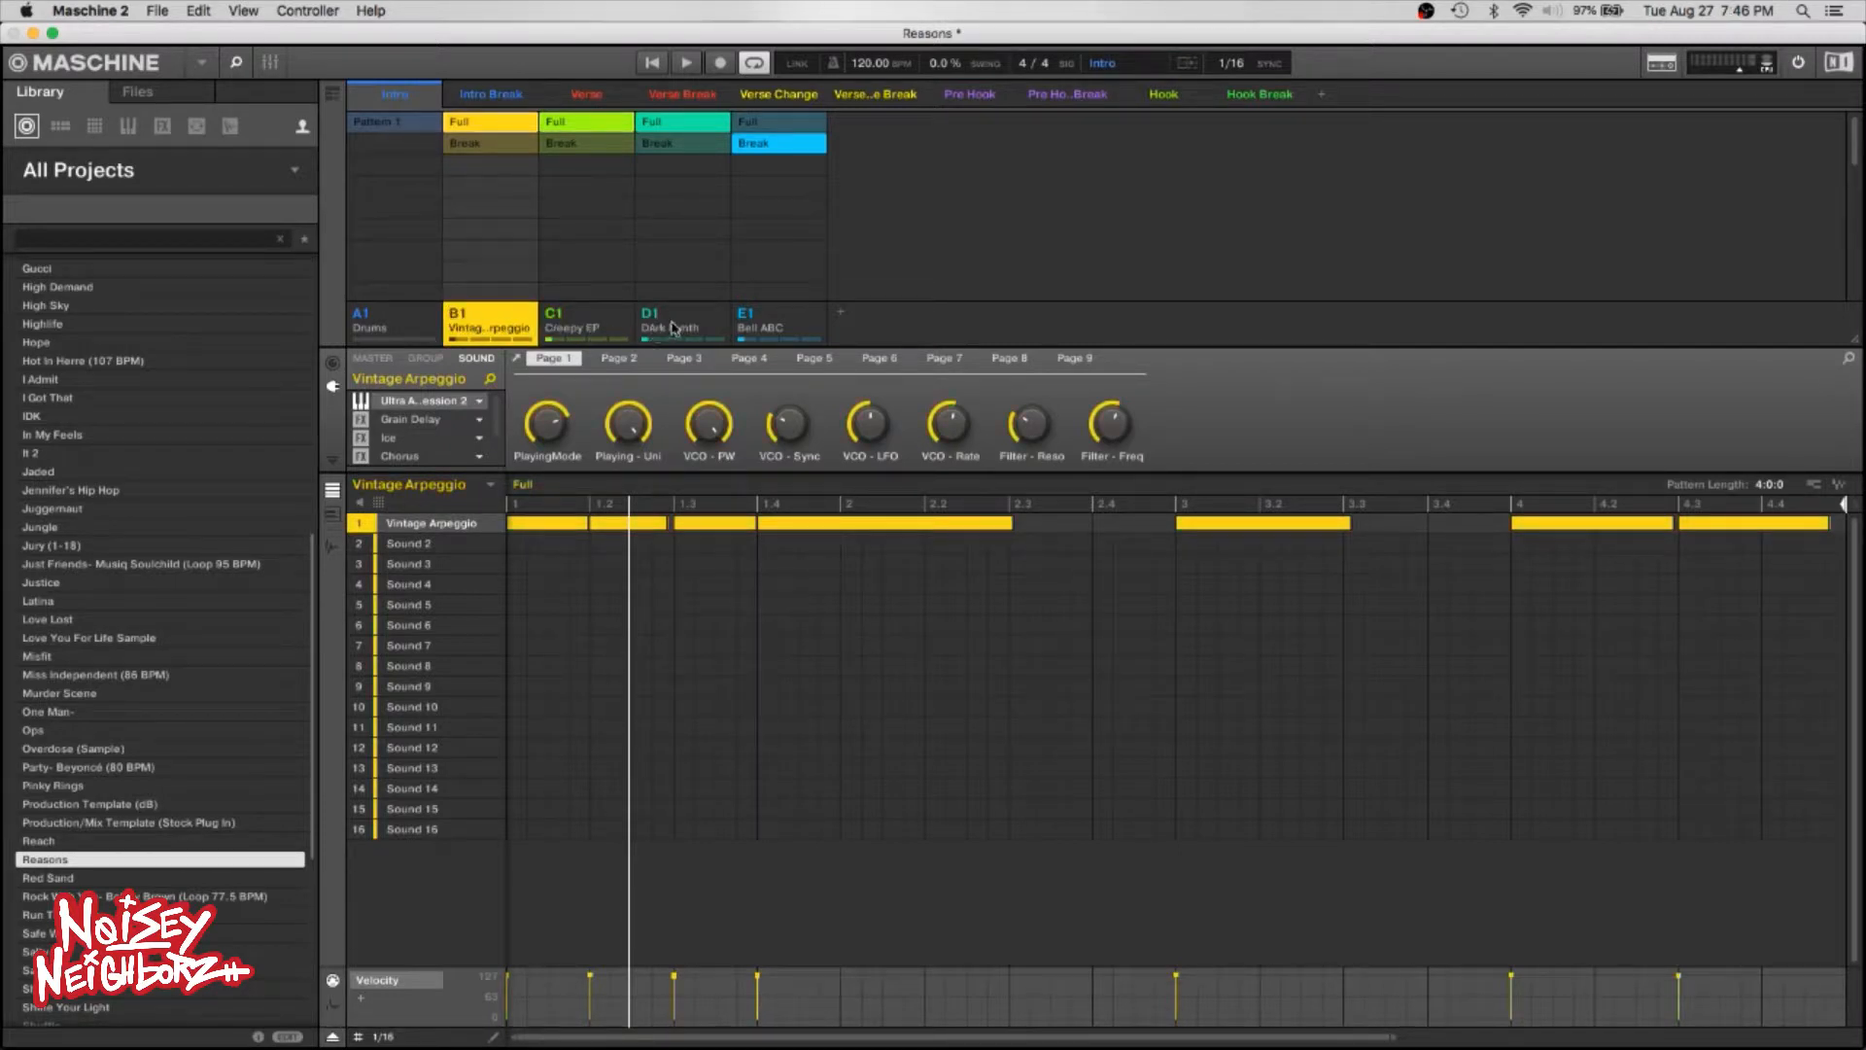
pyautogui.moveTo(673, 328); pyautogui.dragTo(467, 330)
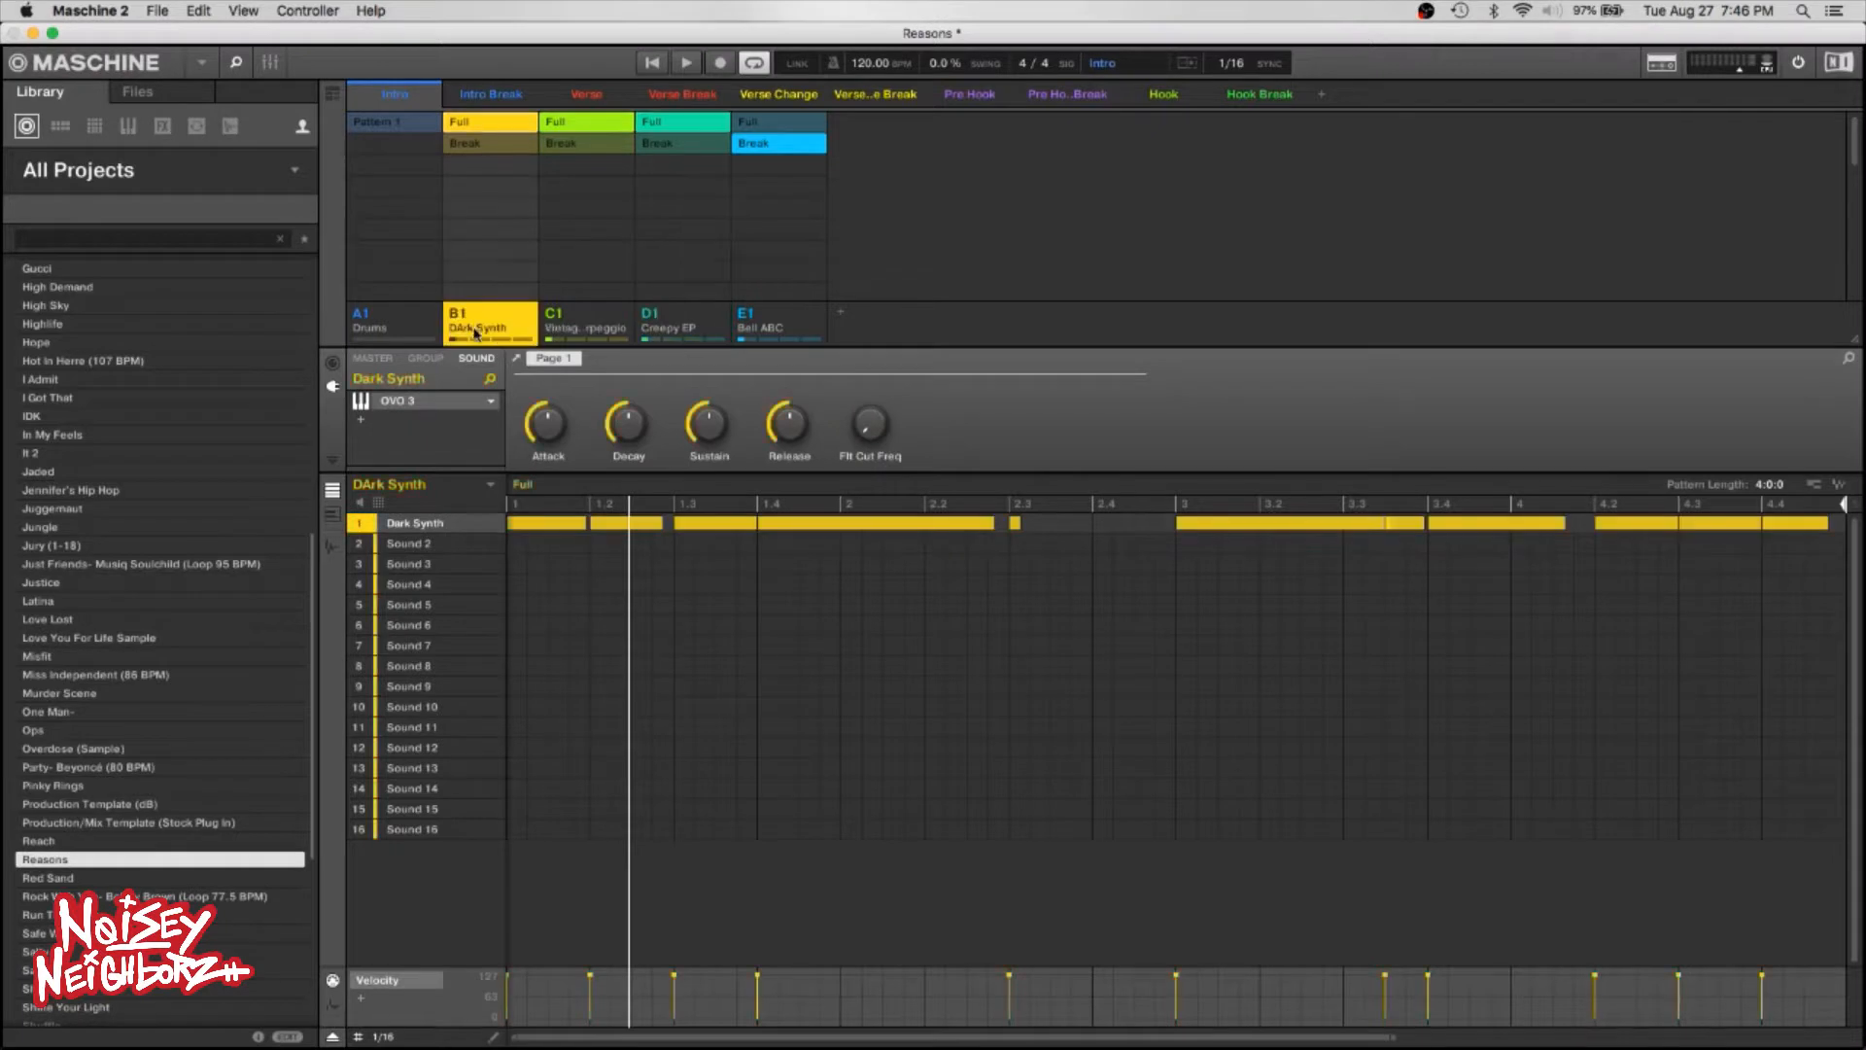
pyautogui.click(599, 328)
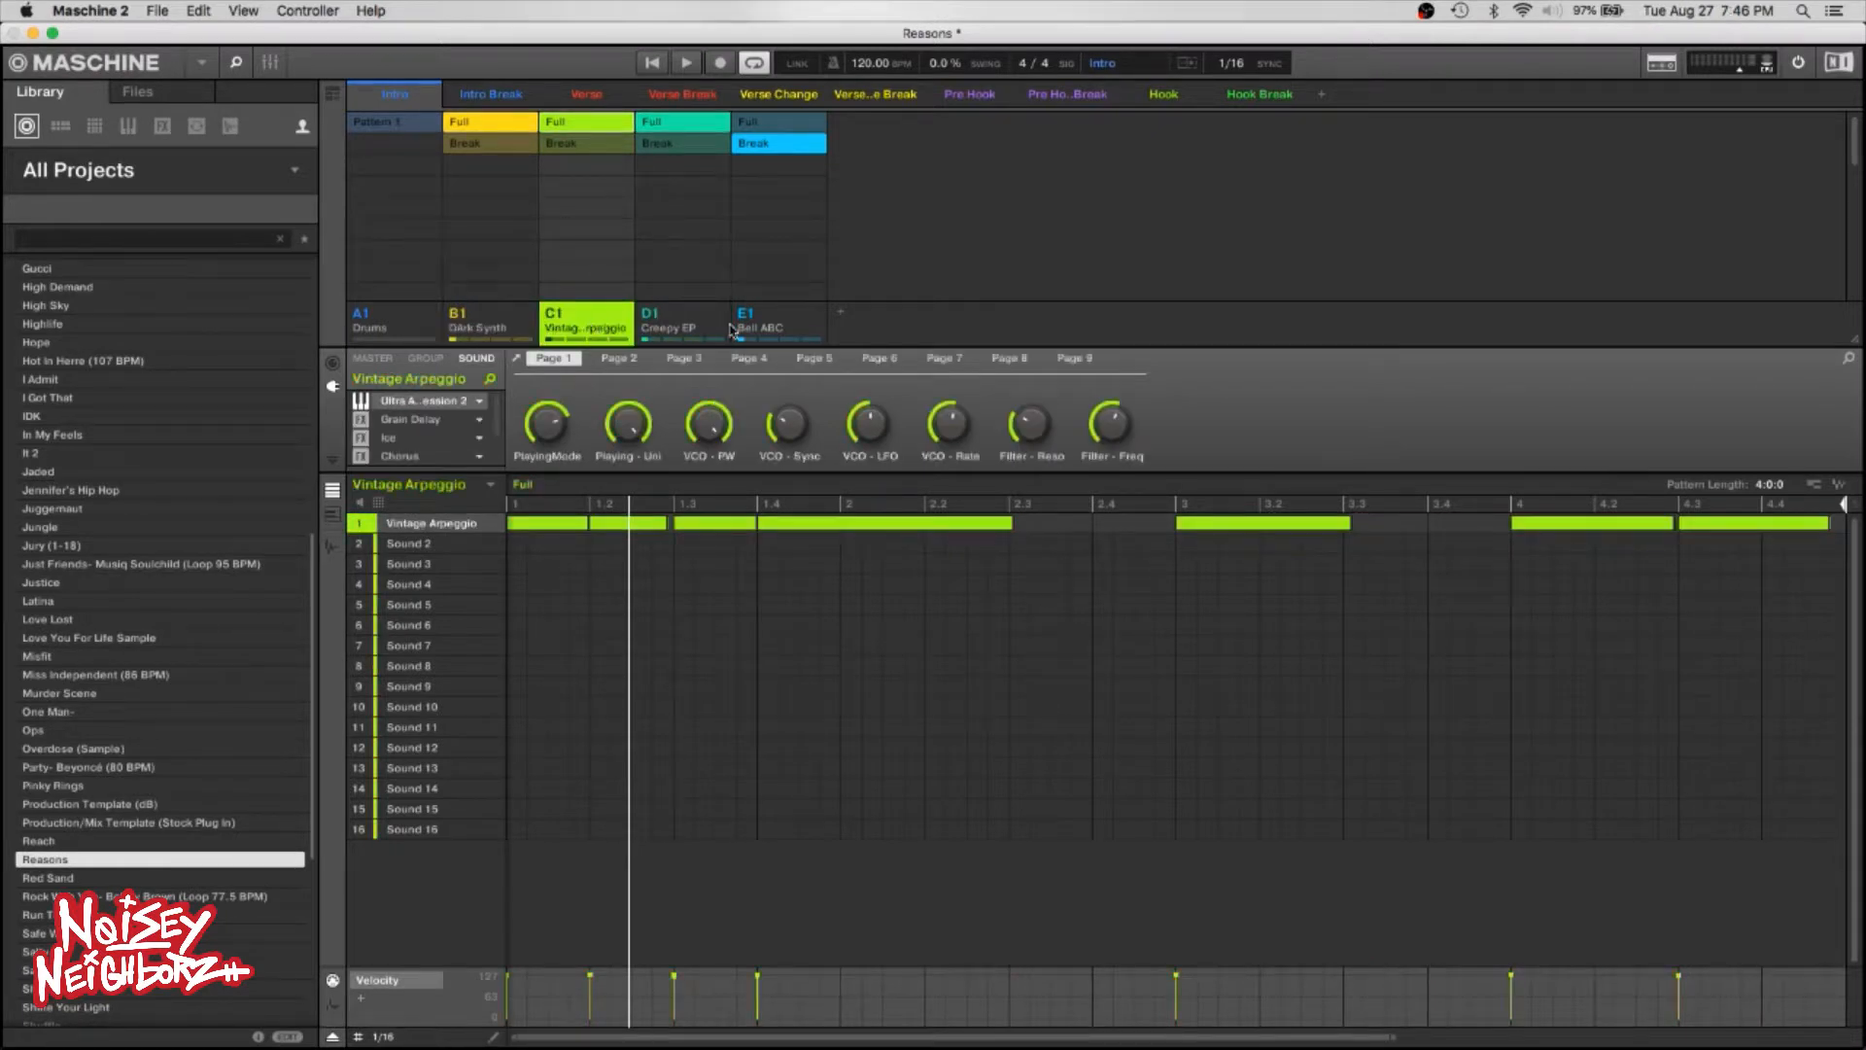
# Change the Creepy EP group's color to purple.
pyautogui.click(686, 324)
pyautogui.rightClick(695, 310)
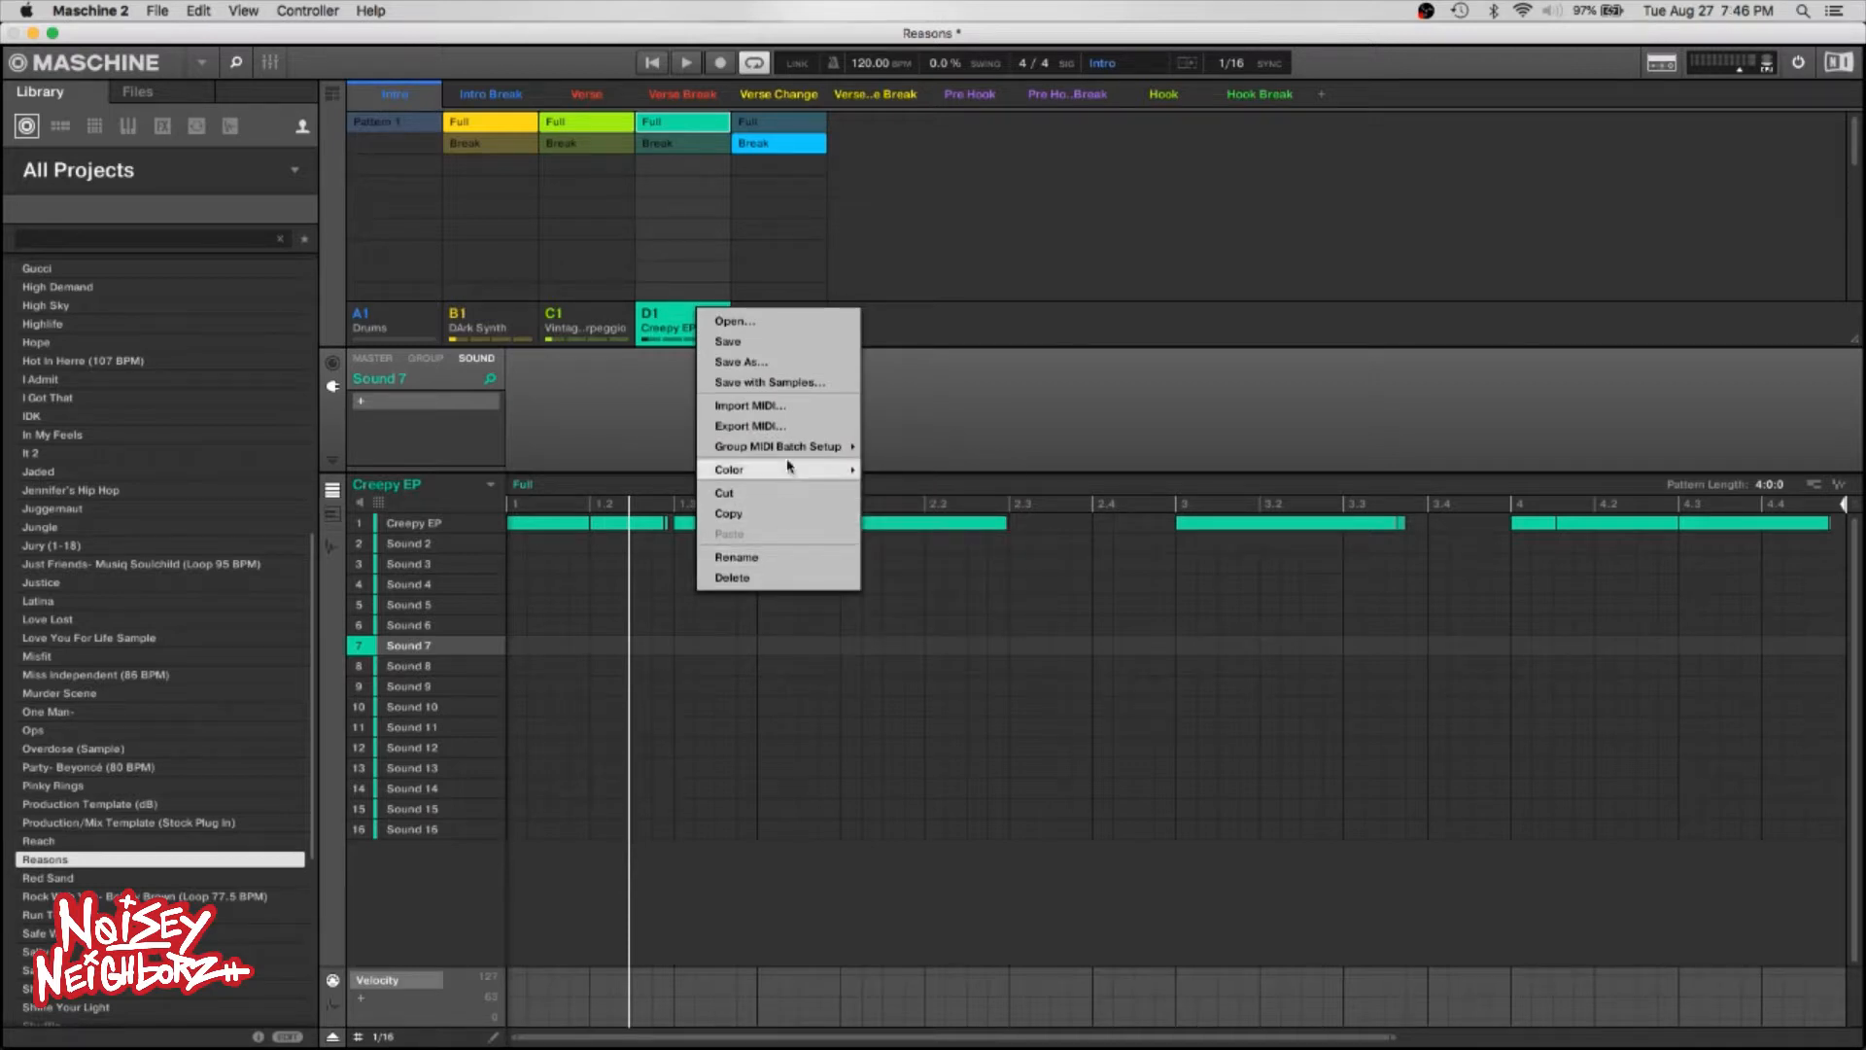
pyautogui.moveTo(836, 469)
pyautogui.click(886, 584)
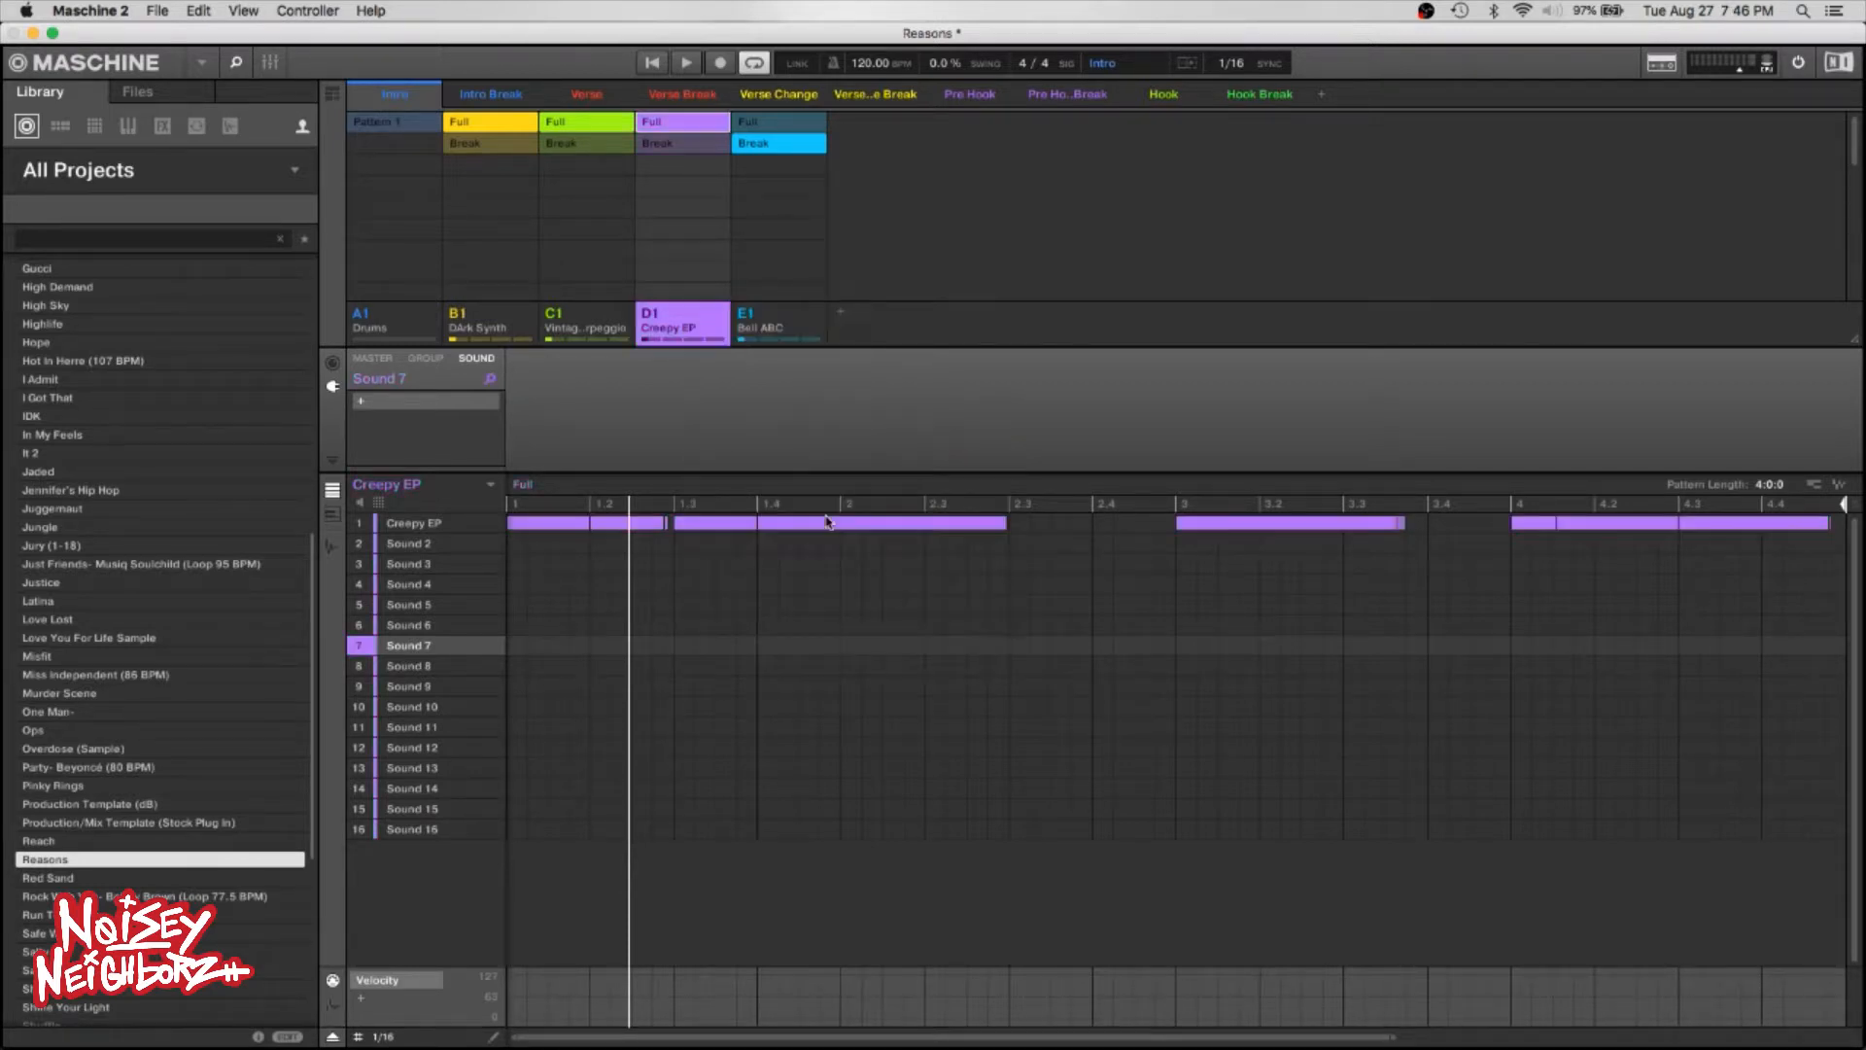
# Move the Vintage Arpeggio group to D1, after Creepy EP, and change its color to orange.
pyautogui.click(594, 325)
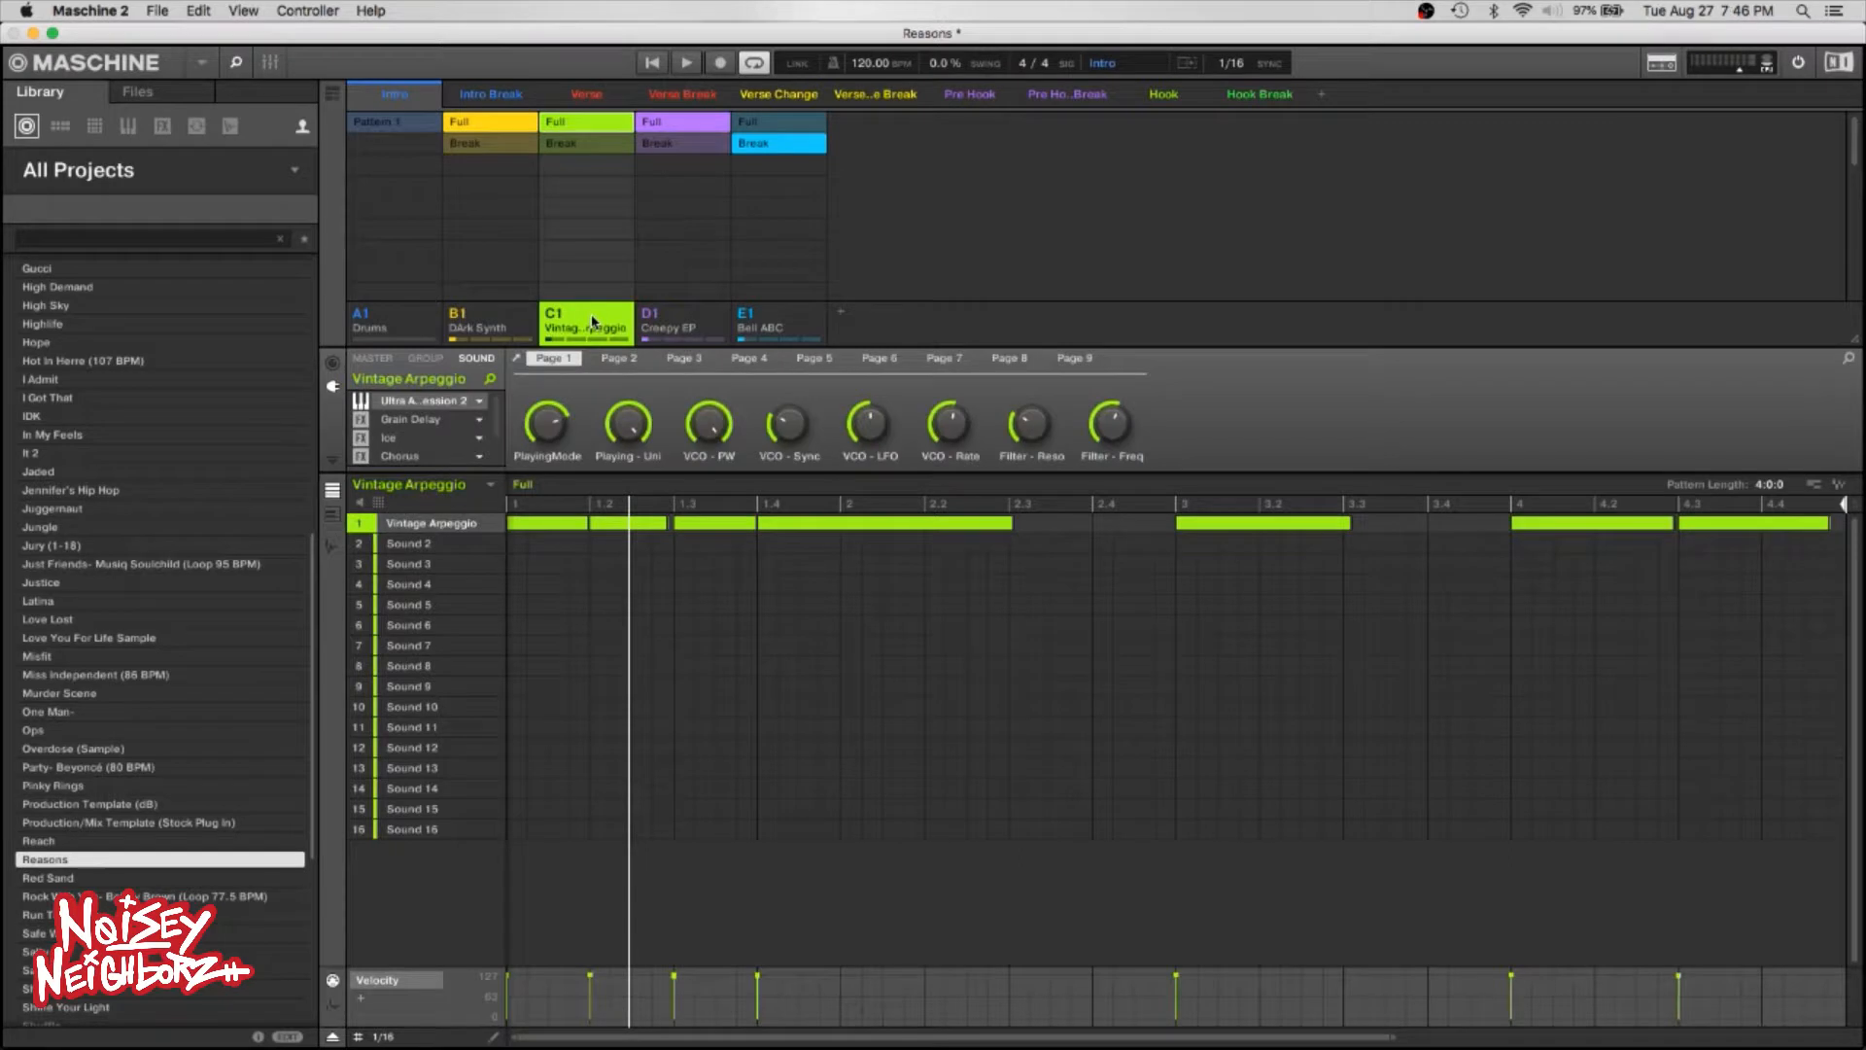
pyautogui.moveTo(594, 325); pyautogui.dragTo(709, 332)
pyautogui.rightClick(704, 332)
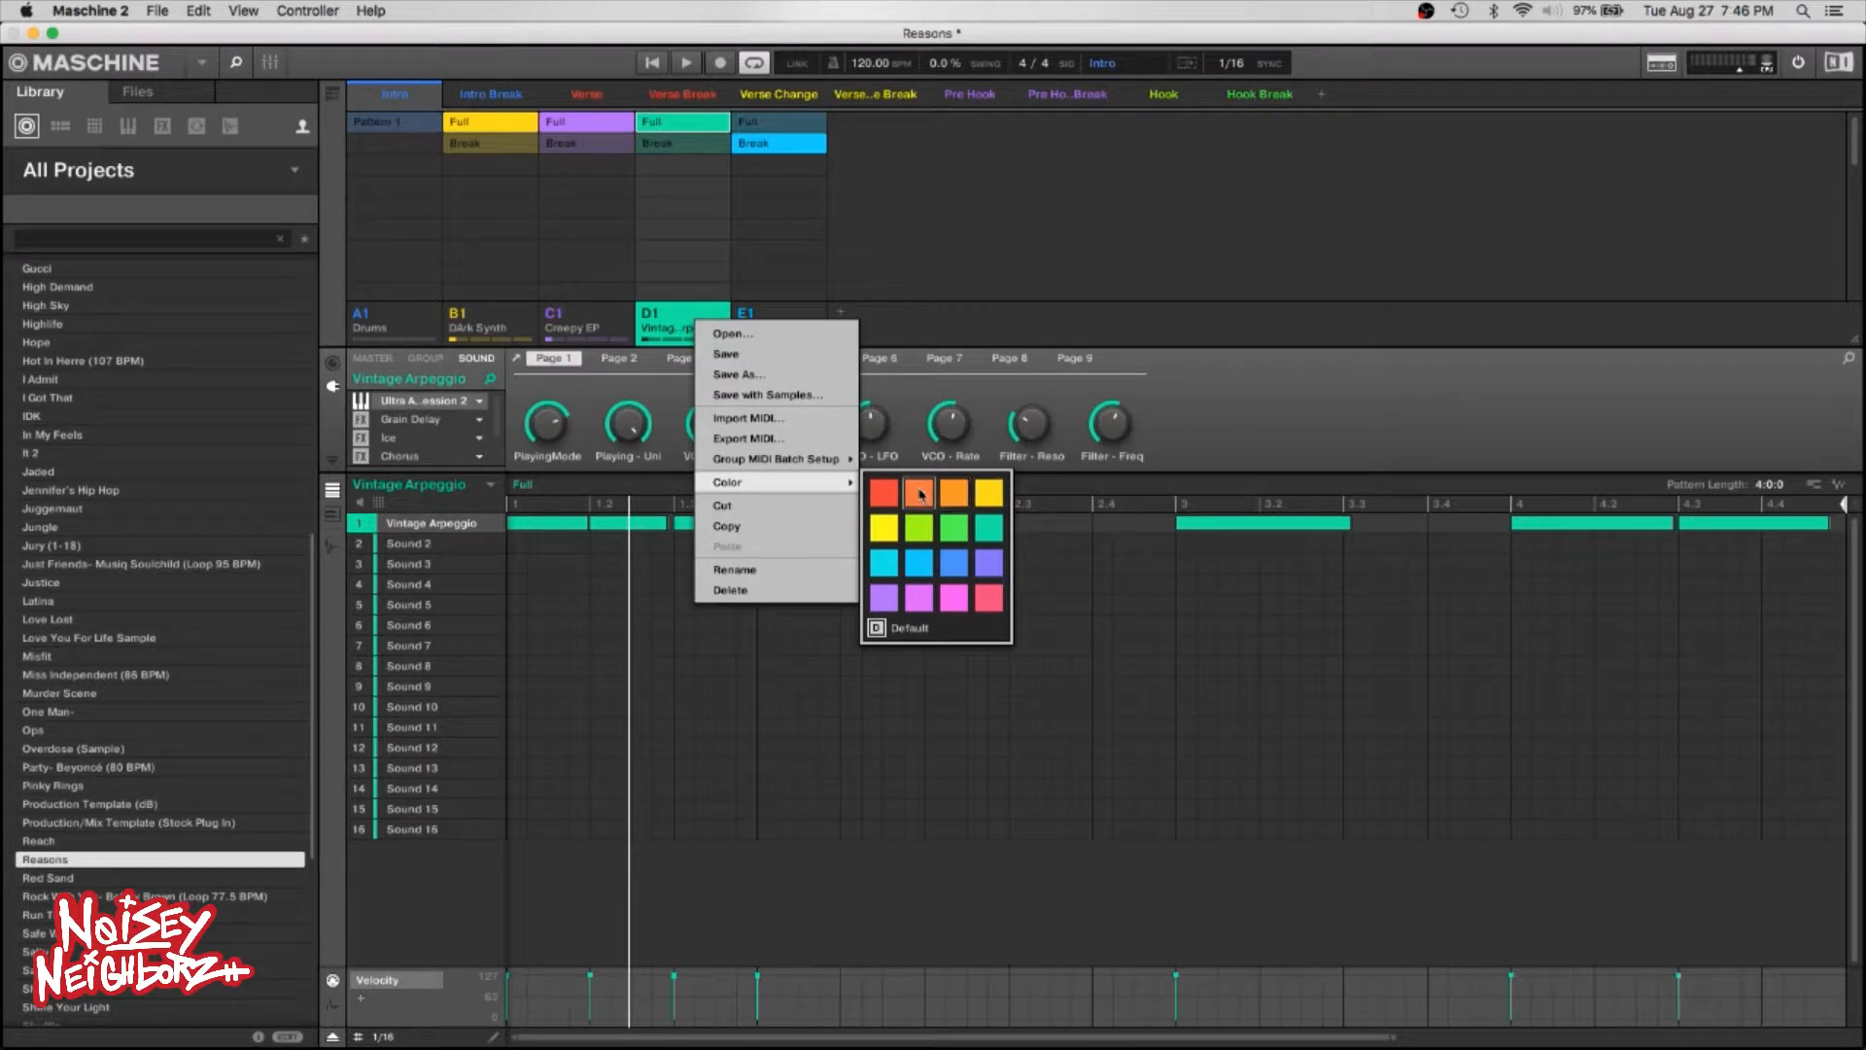
pyautogui.click(953, 496)
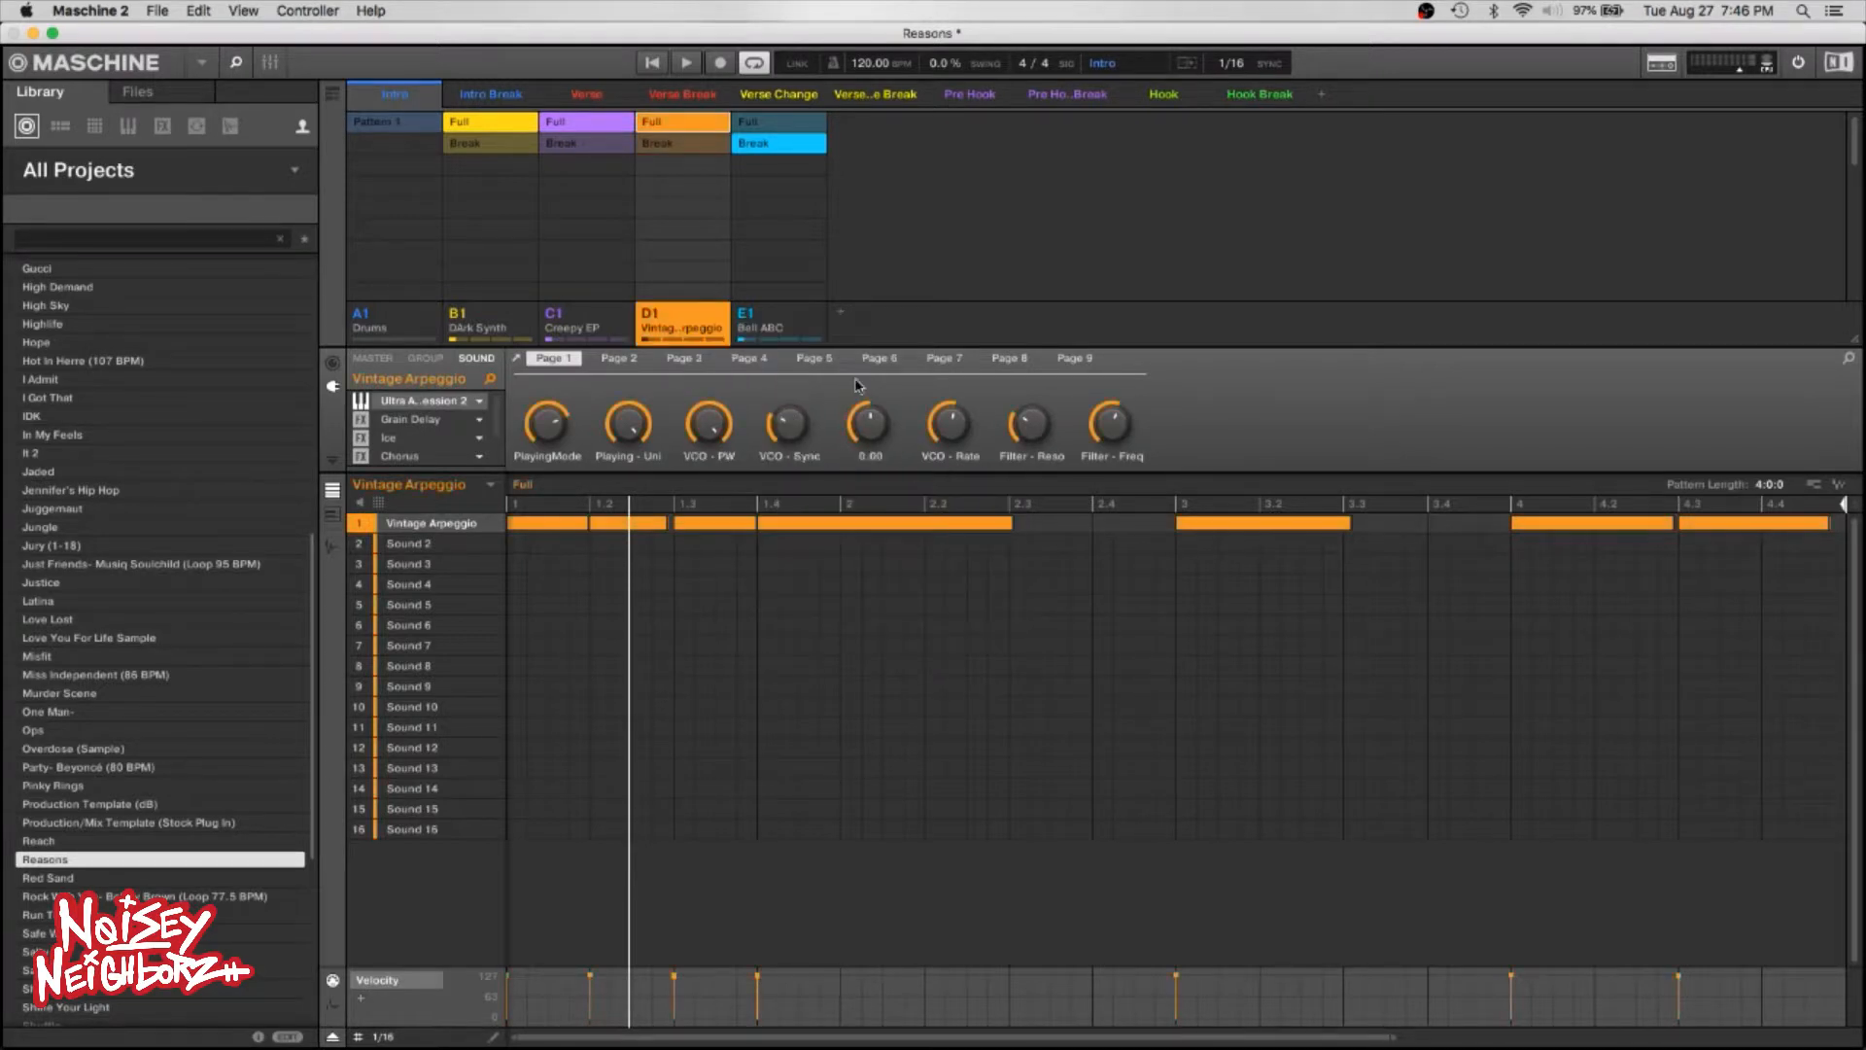
# Change the Bell ABC group's color to orange, matching Vintage Arpeggio.
pyautogui.click(778, 327)
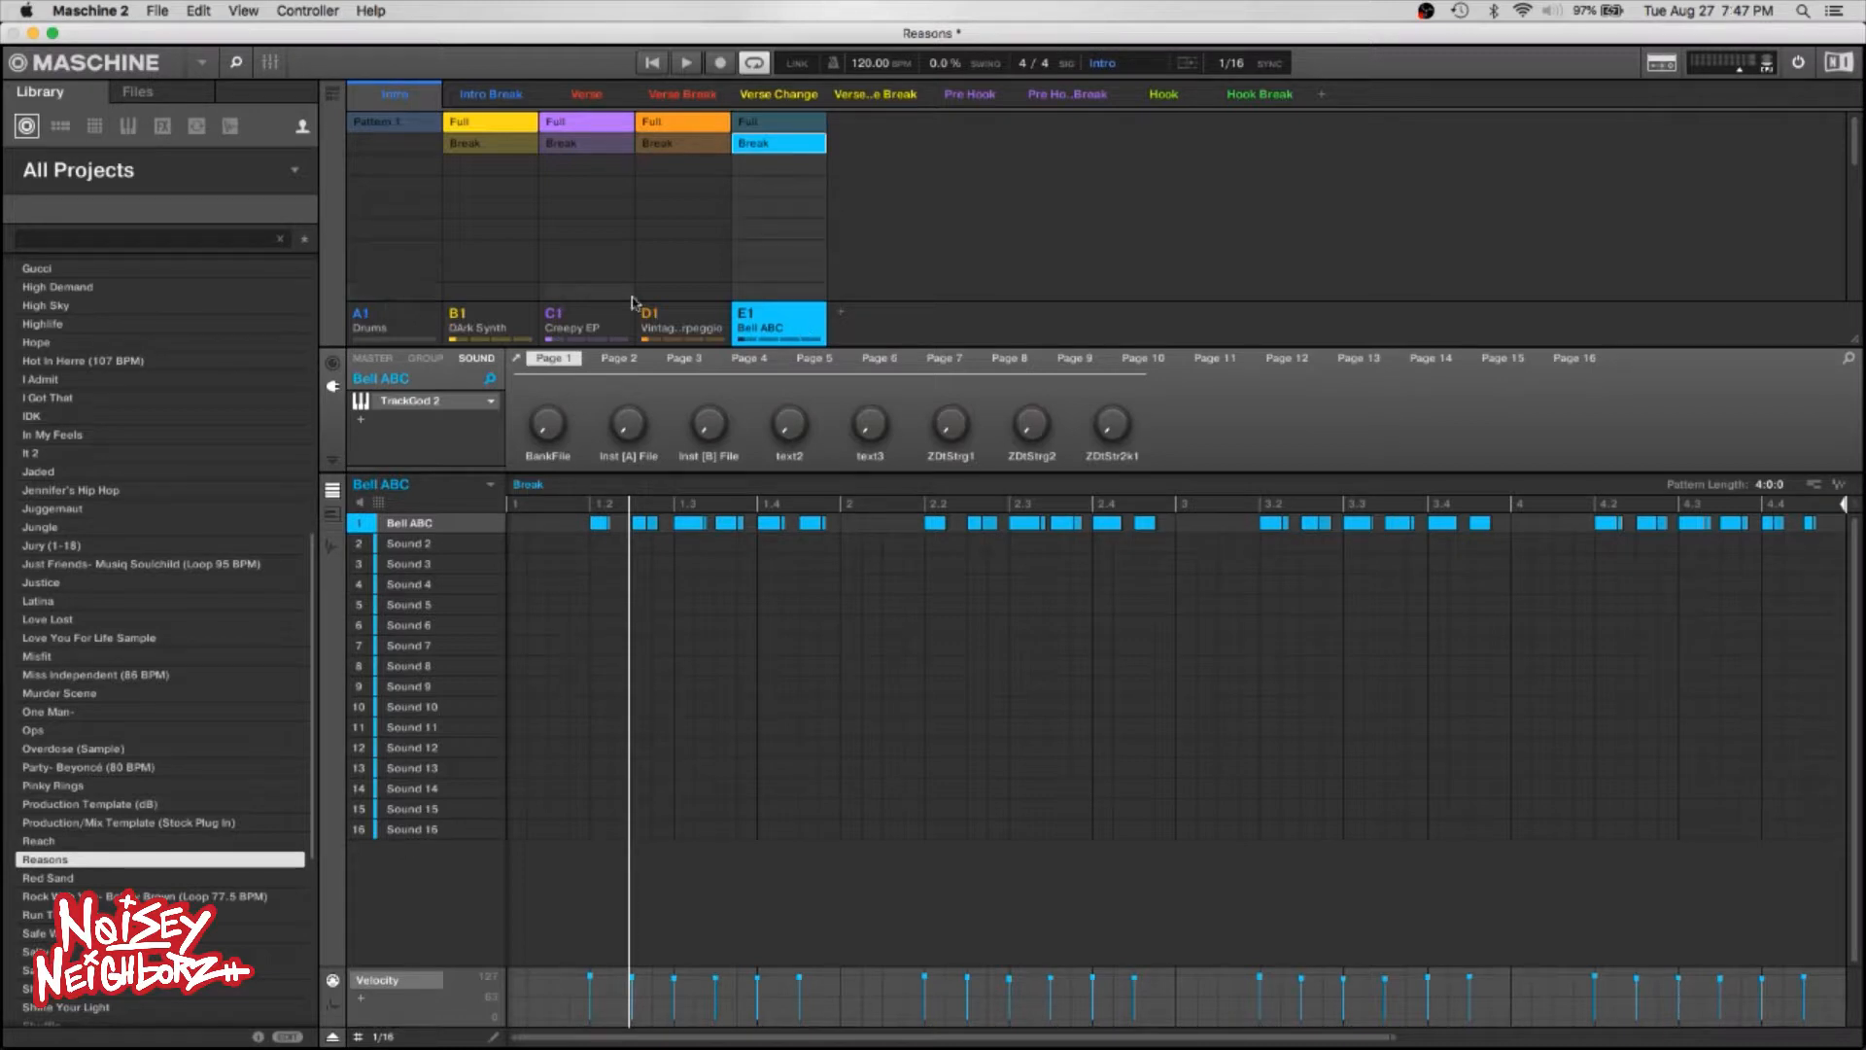
pyautogui.rightClick(790, 314)
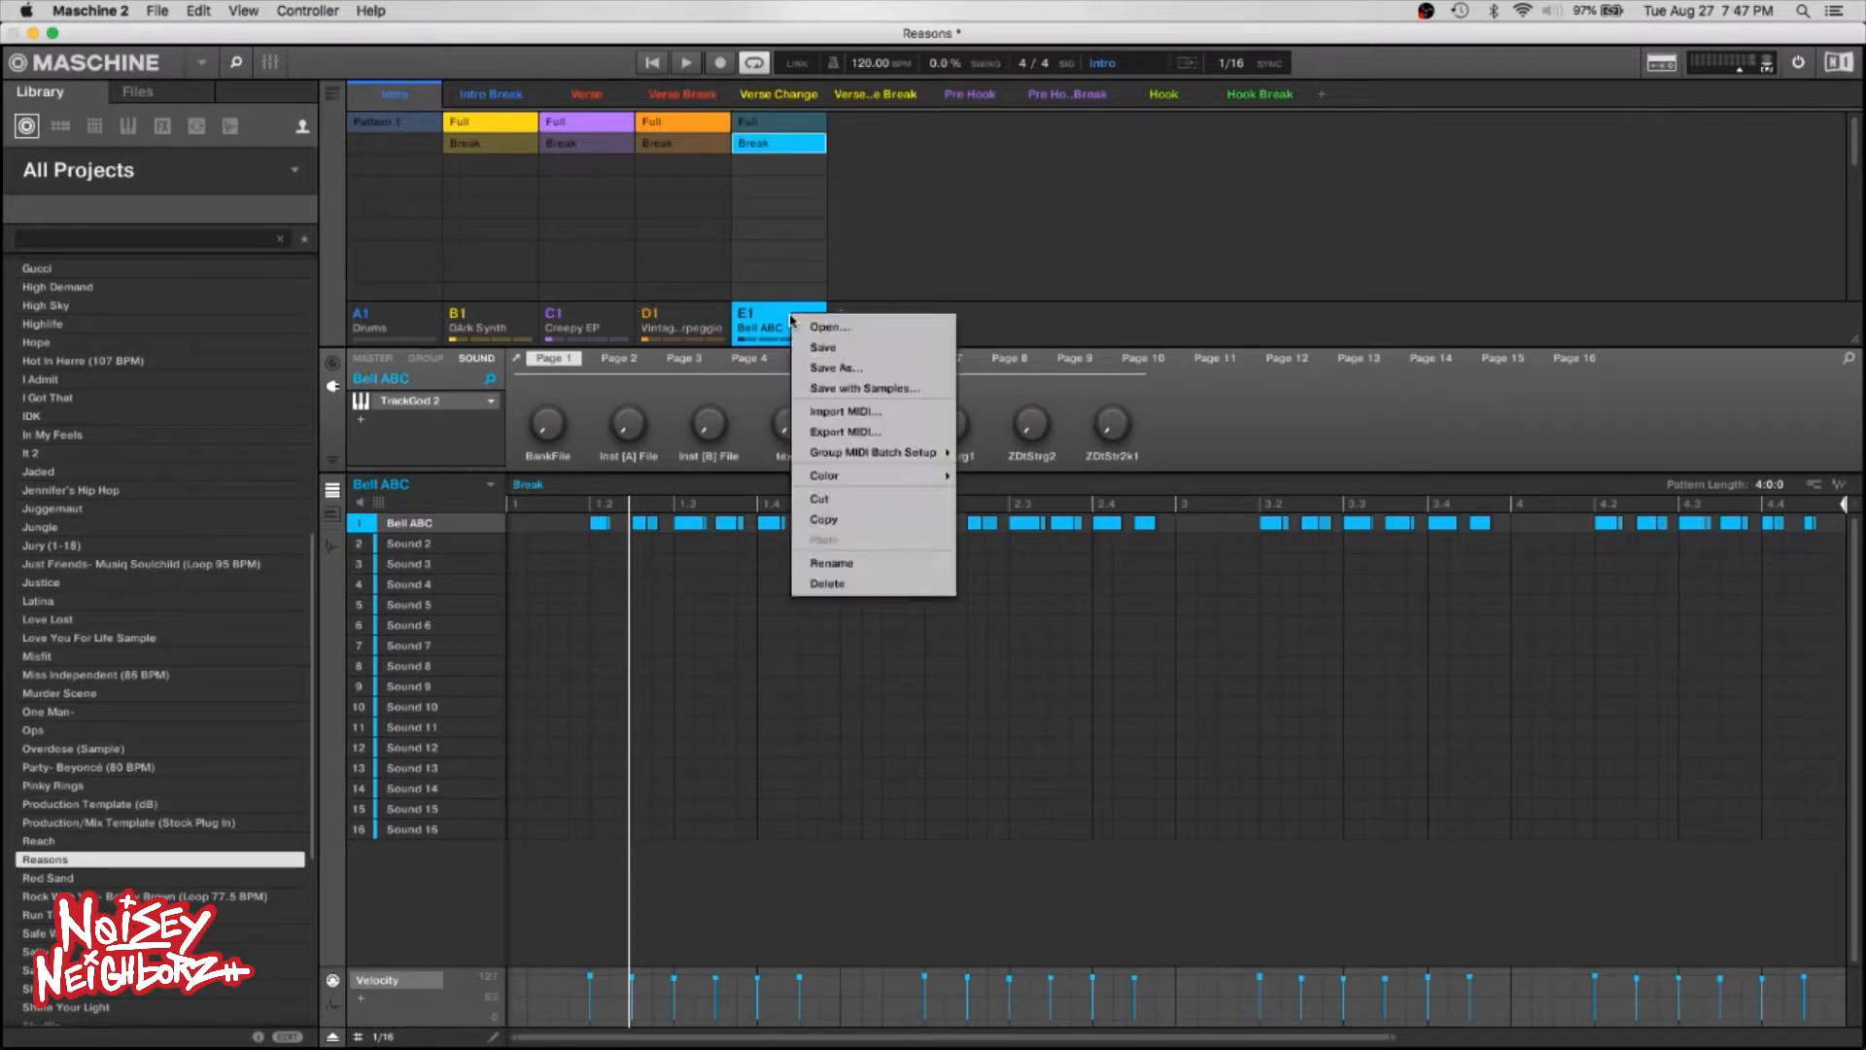
pyautogui.moveTo(869, 473)
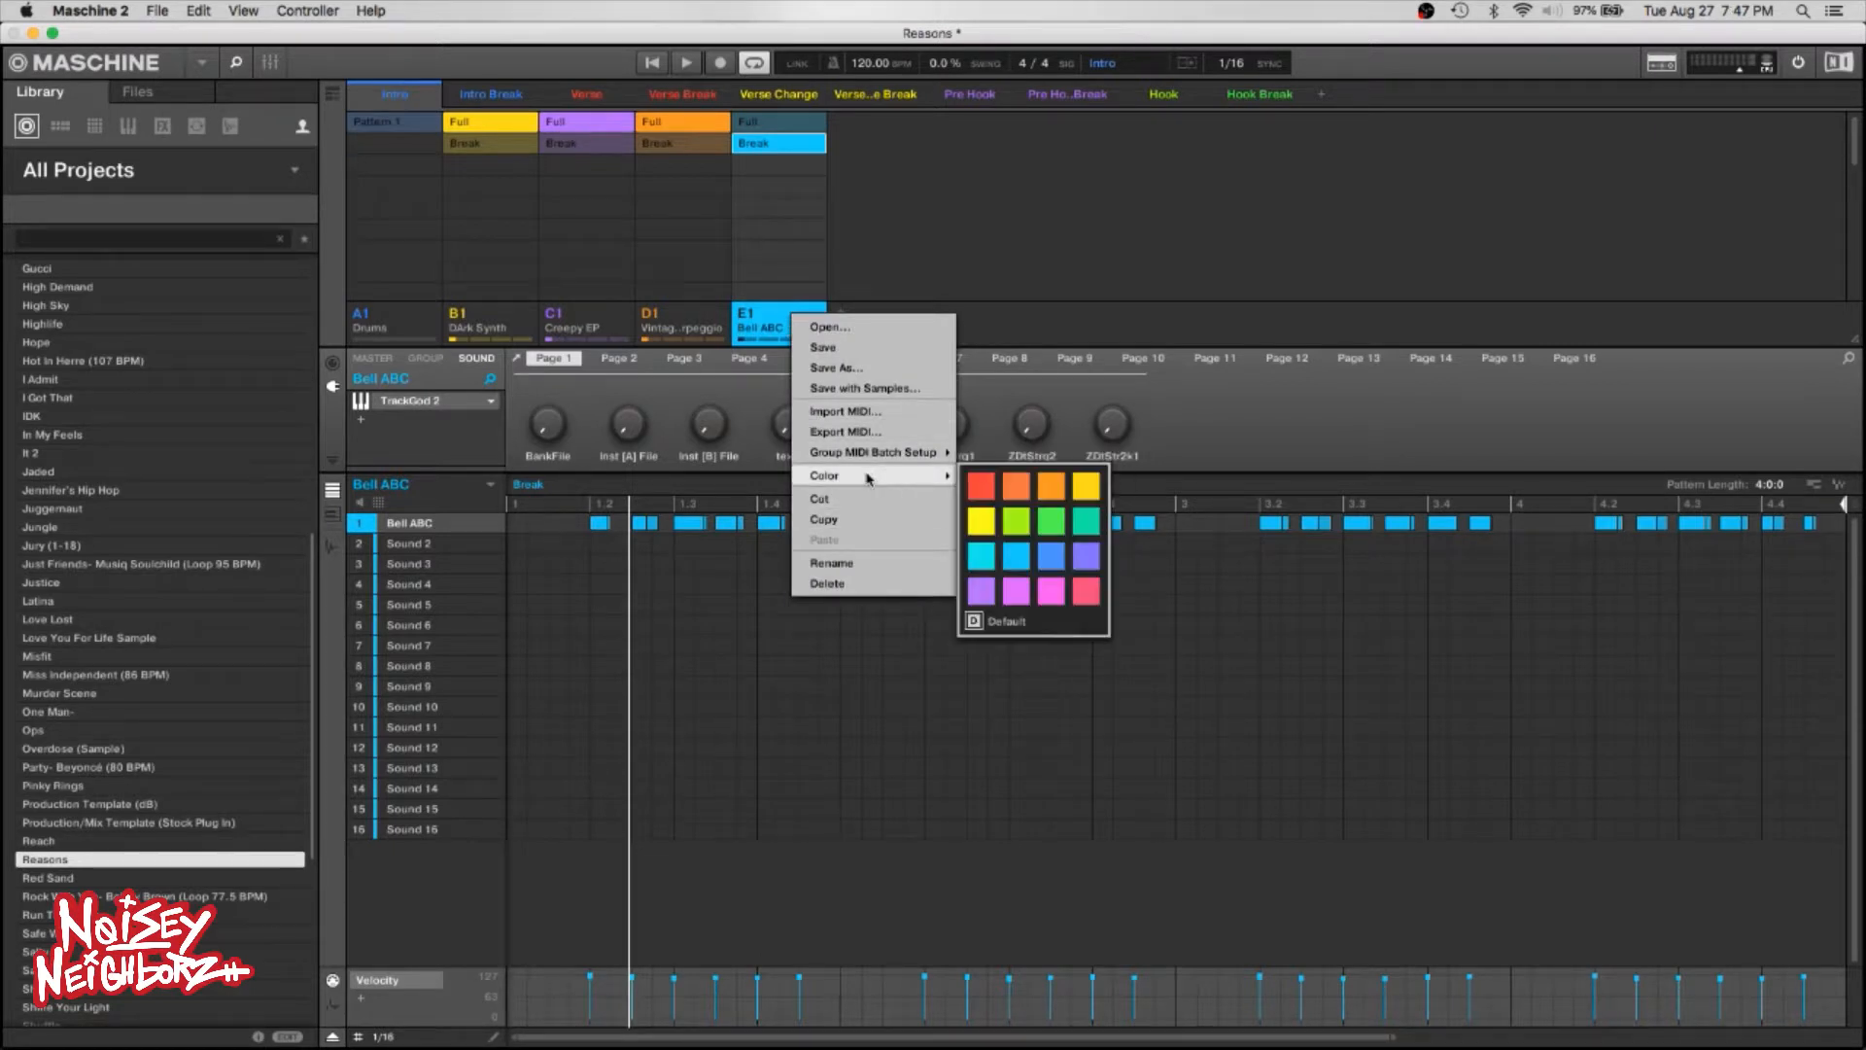
pyautogui.click(1066, 486)
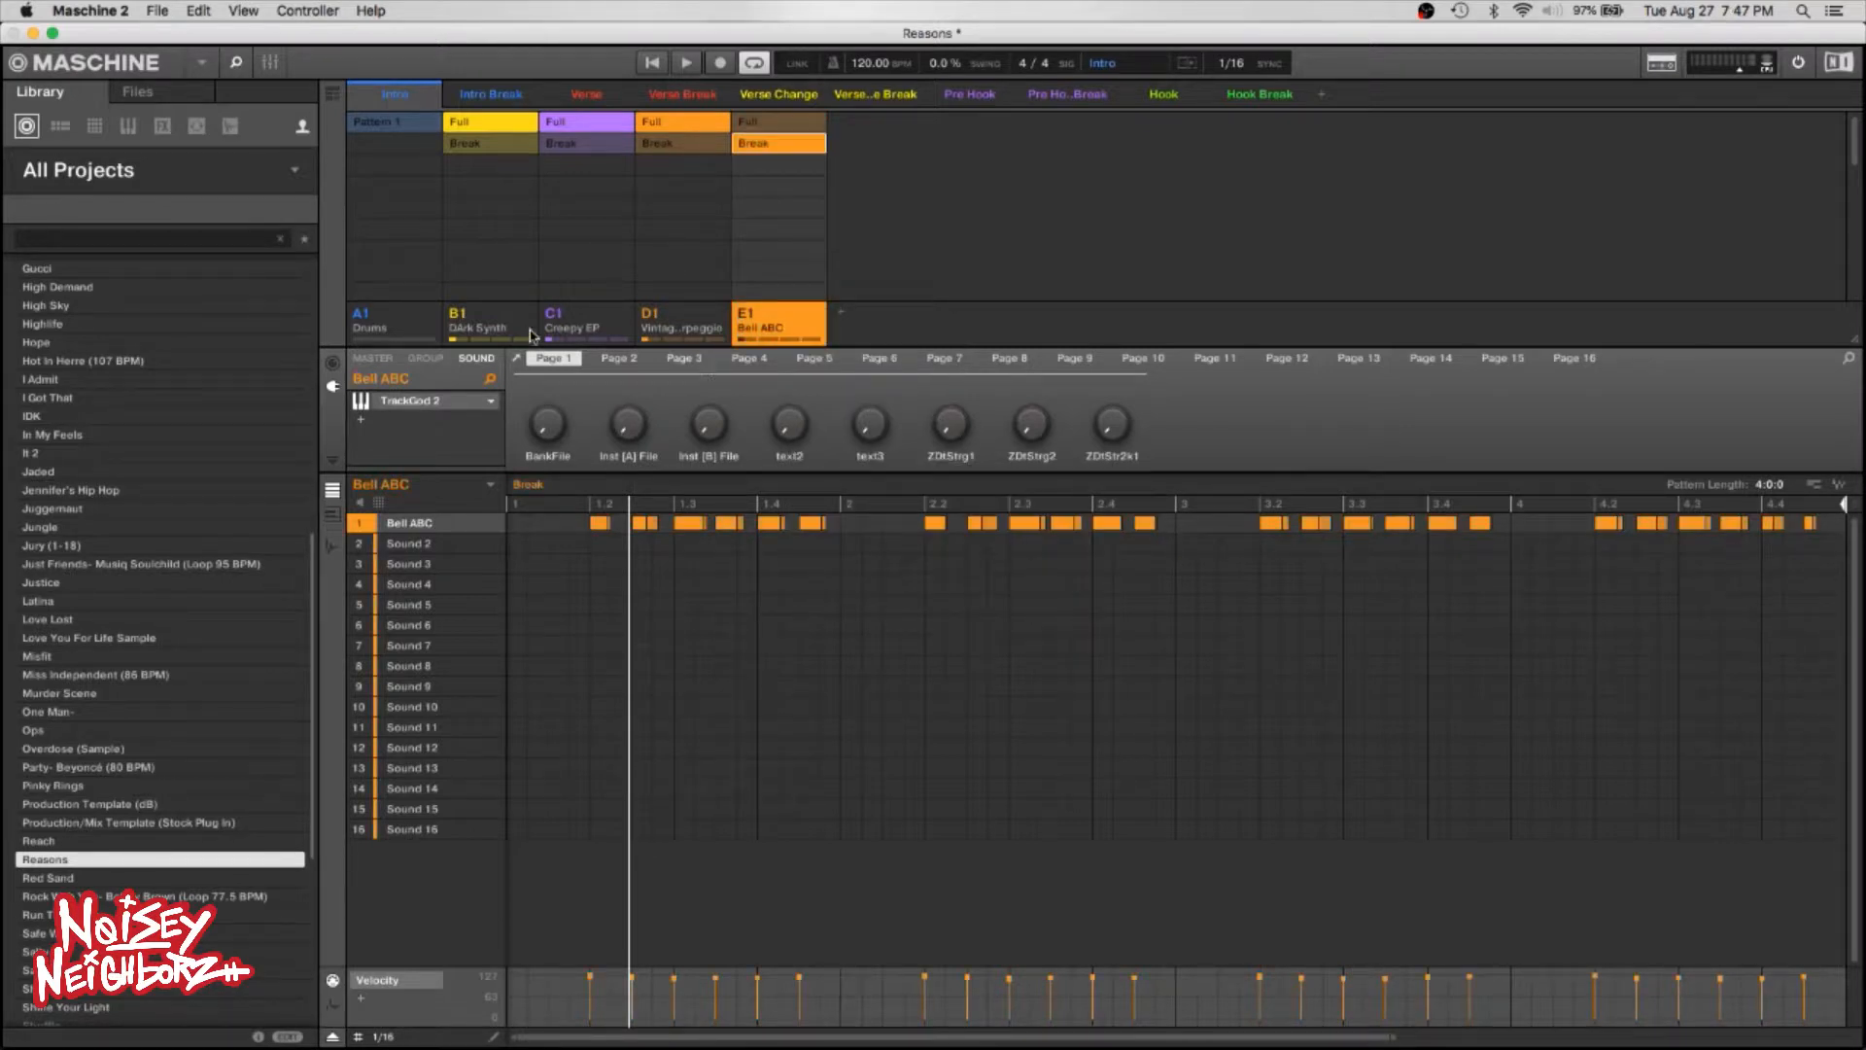
# Play the beat briefly and step through the groups from Drums to Bell ABC and back to examine their patterns.
pyautogui.press('space')
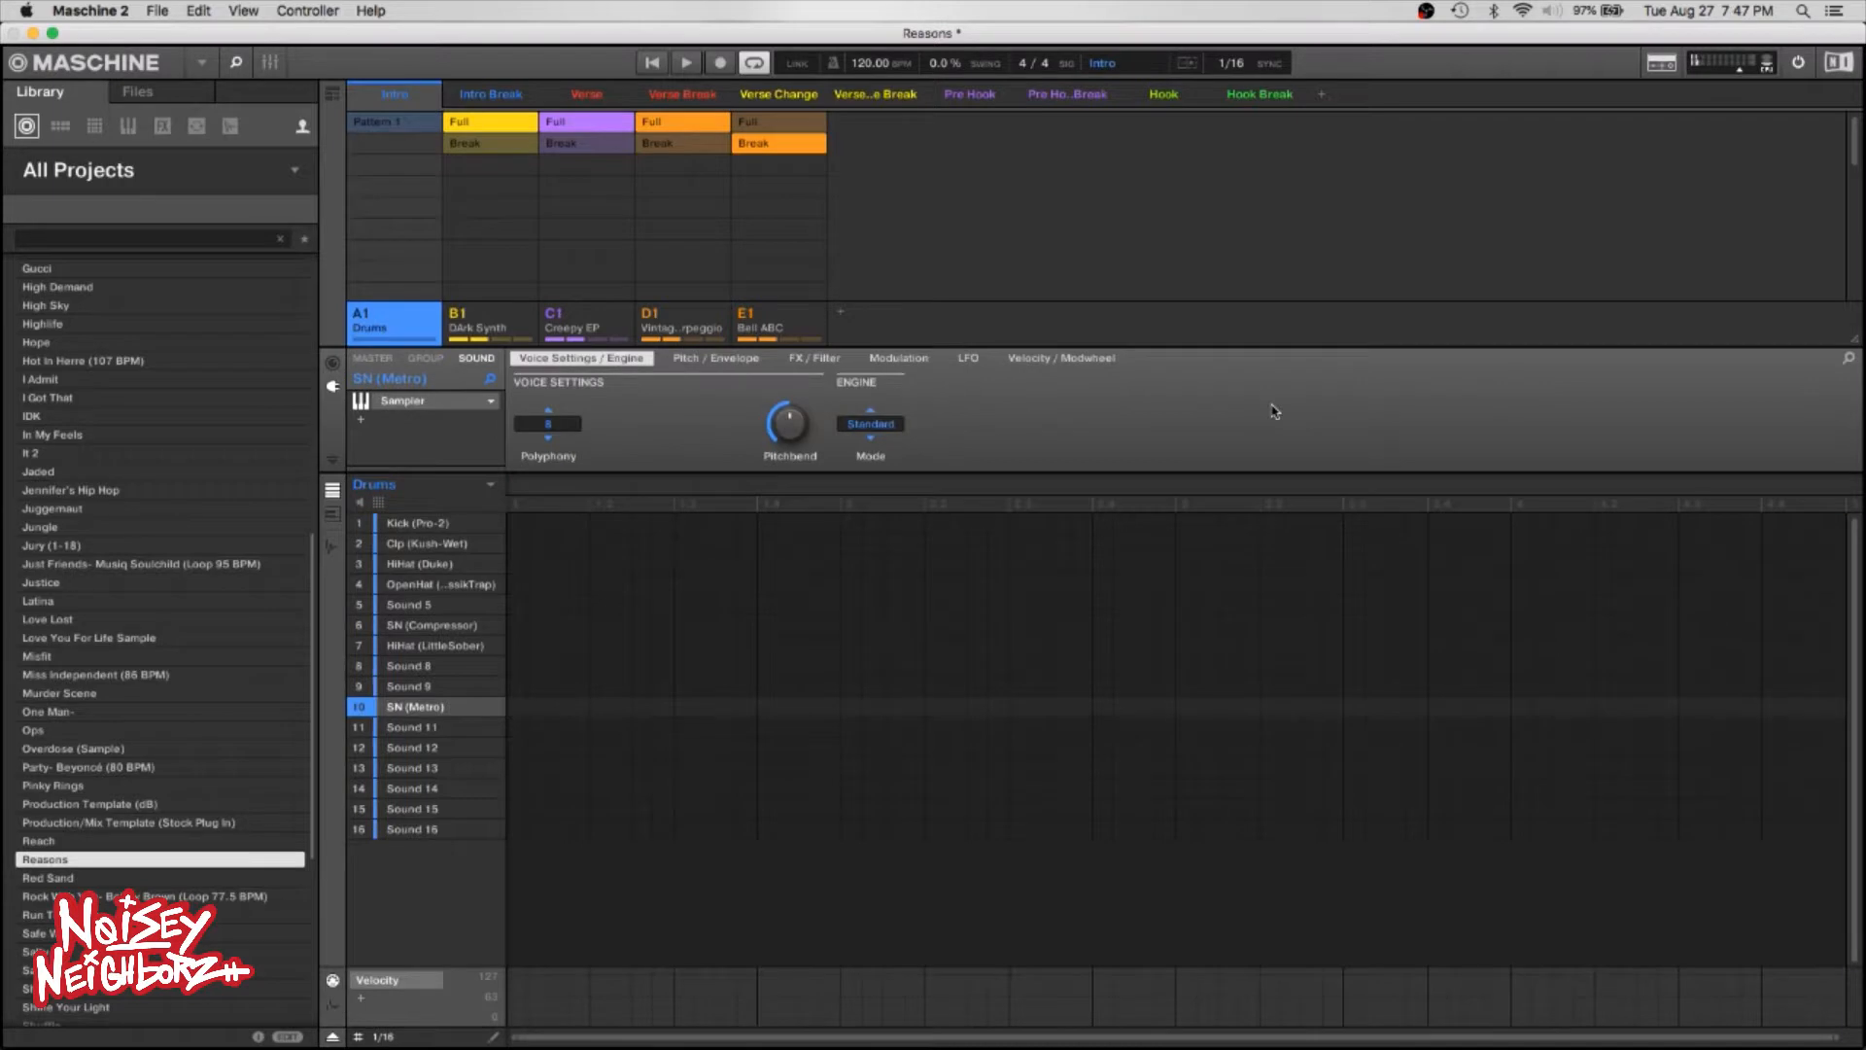
pyautogui.press('Right')
pyautogui.press('Right')
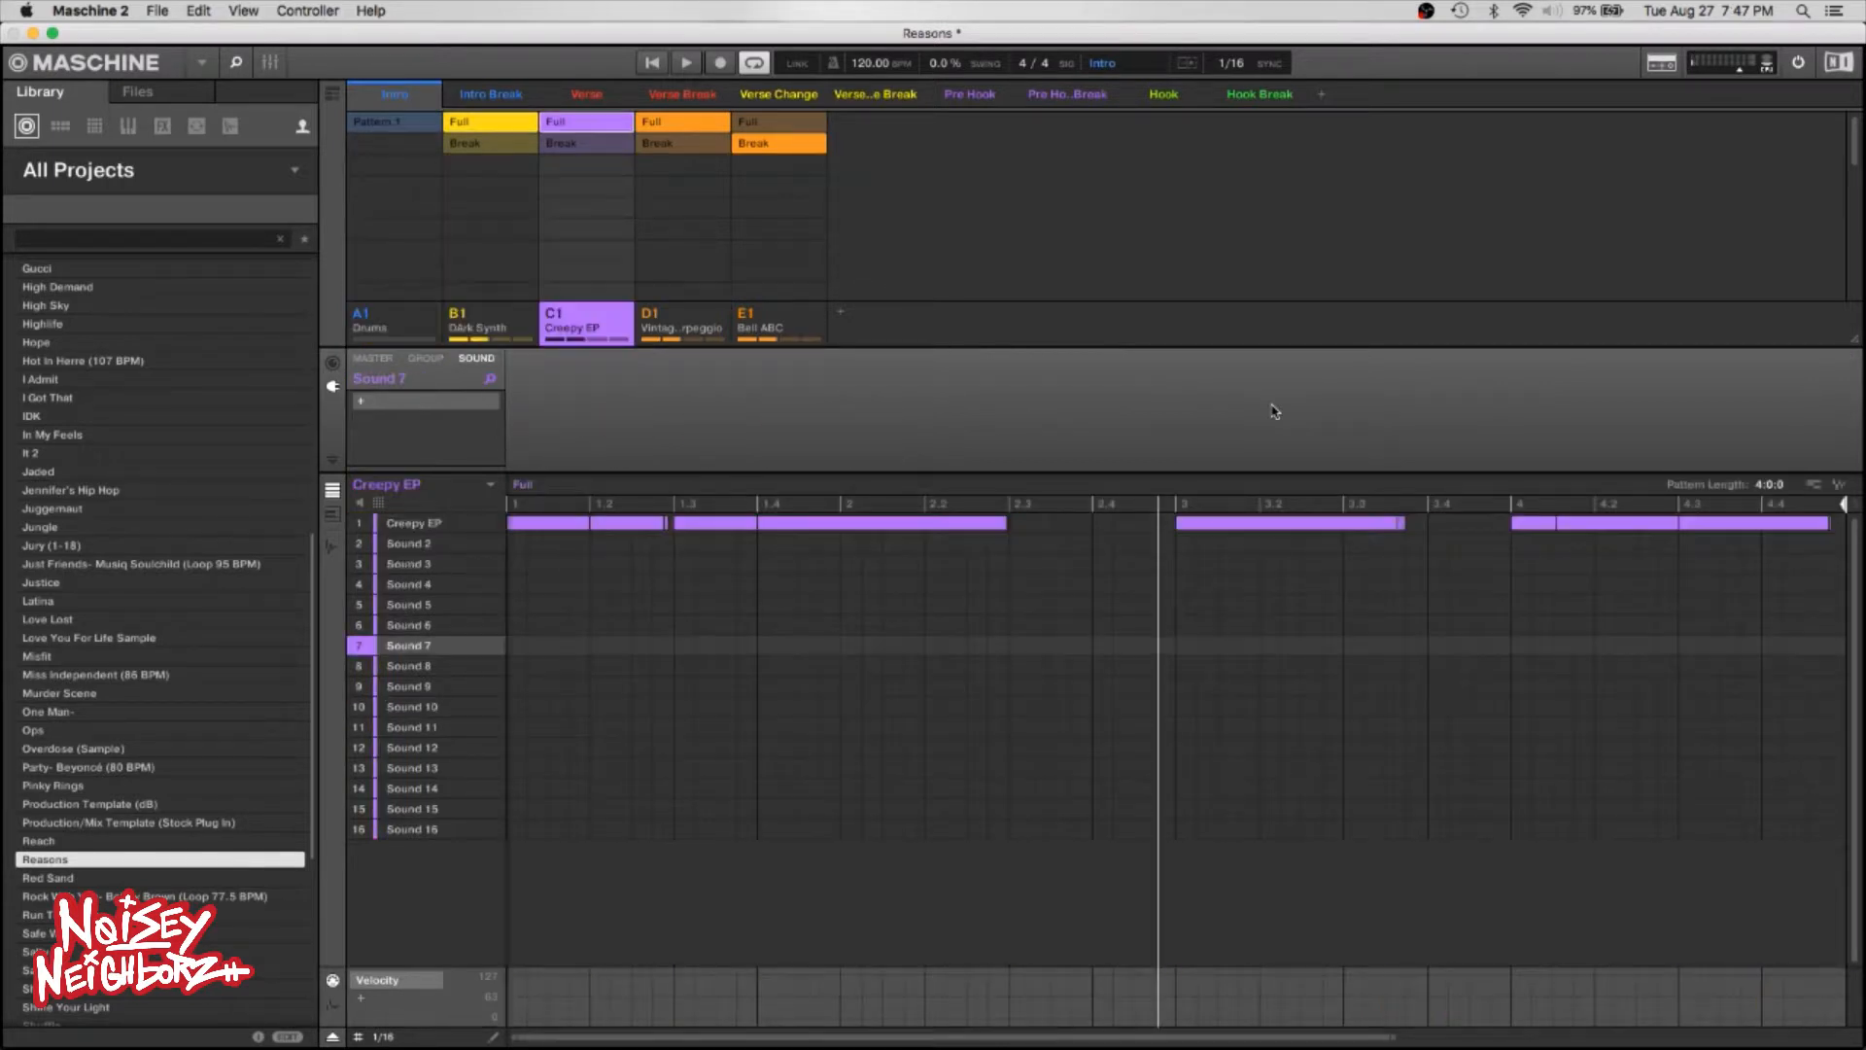
pyautogui.press('Right')
pyautogui.press('Right')
pyautogui.press('Left')
pyautogui.press('Left')
pyautogui.press('Left')
pyautogui.press('Left')
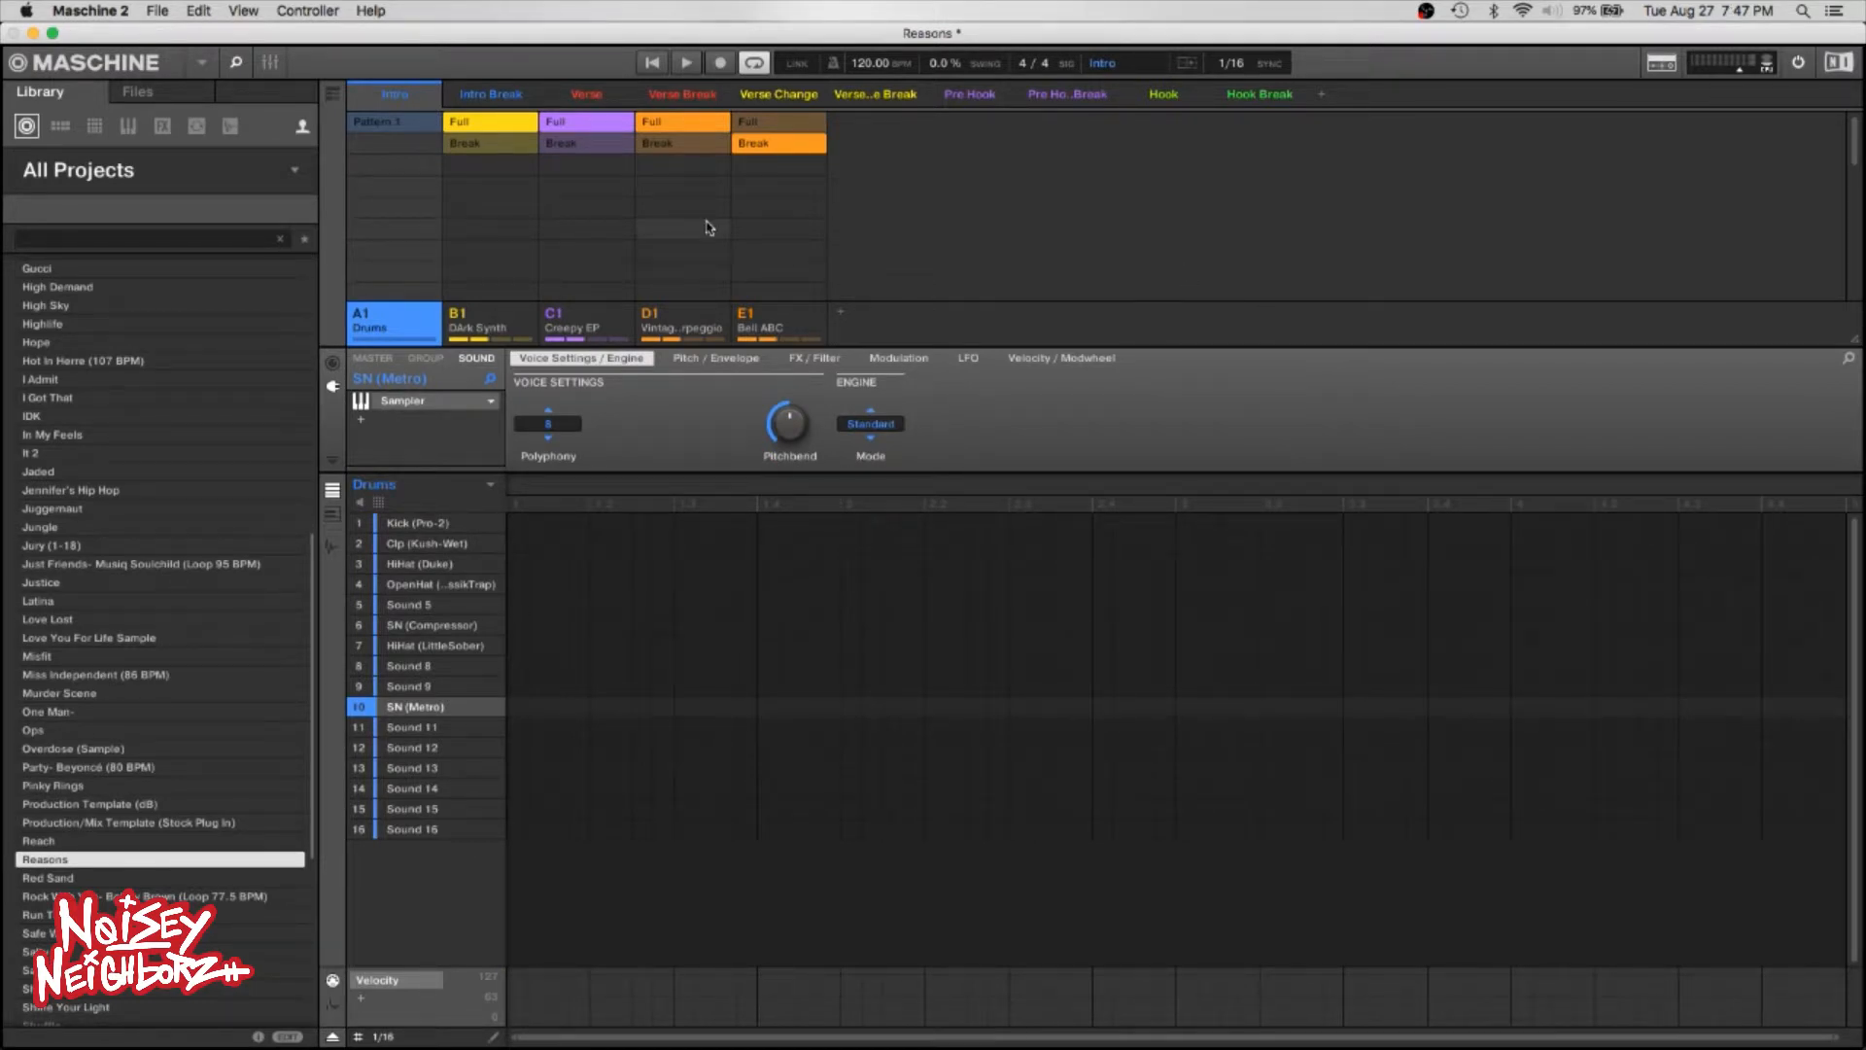
# Assign Drums' Pattern 1 and Bell ABC's Full pattern to the Intro scene, leaving the Drums pattern selected.
pyautogui.click(413, 123)
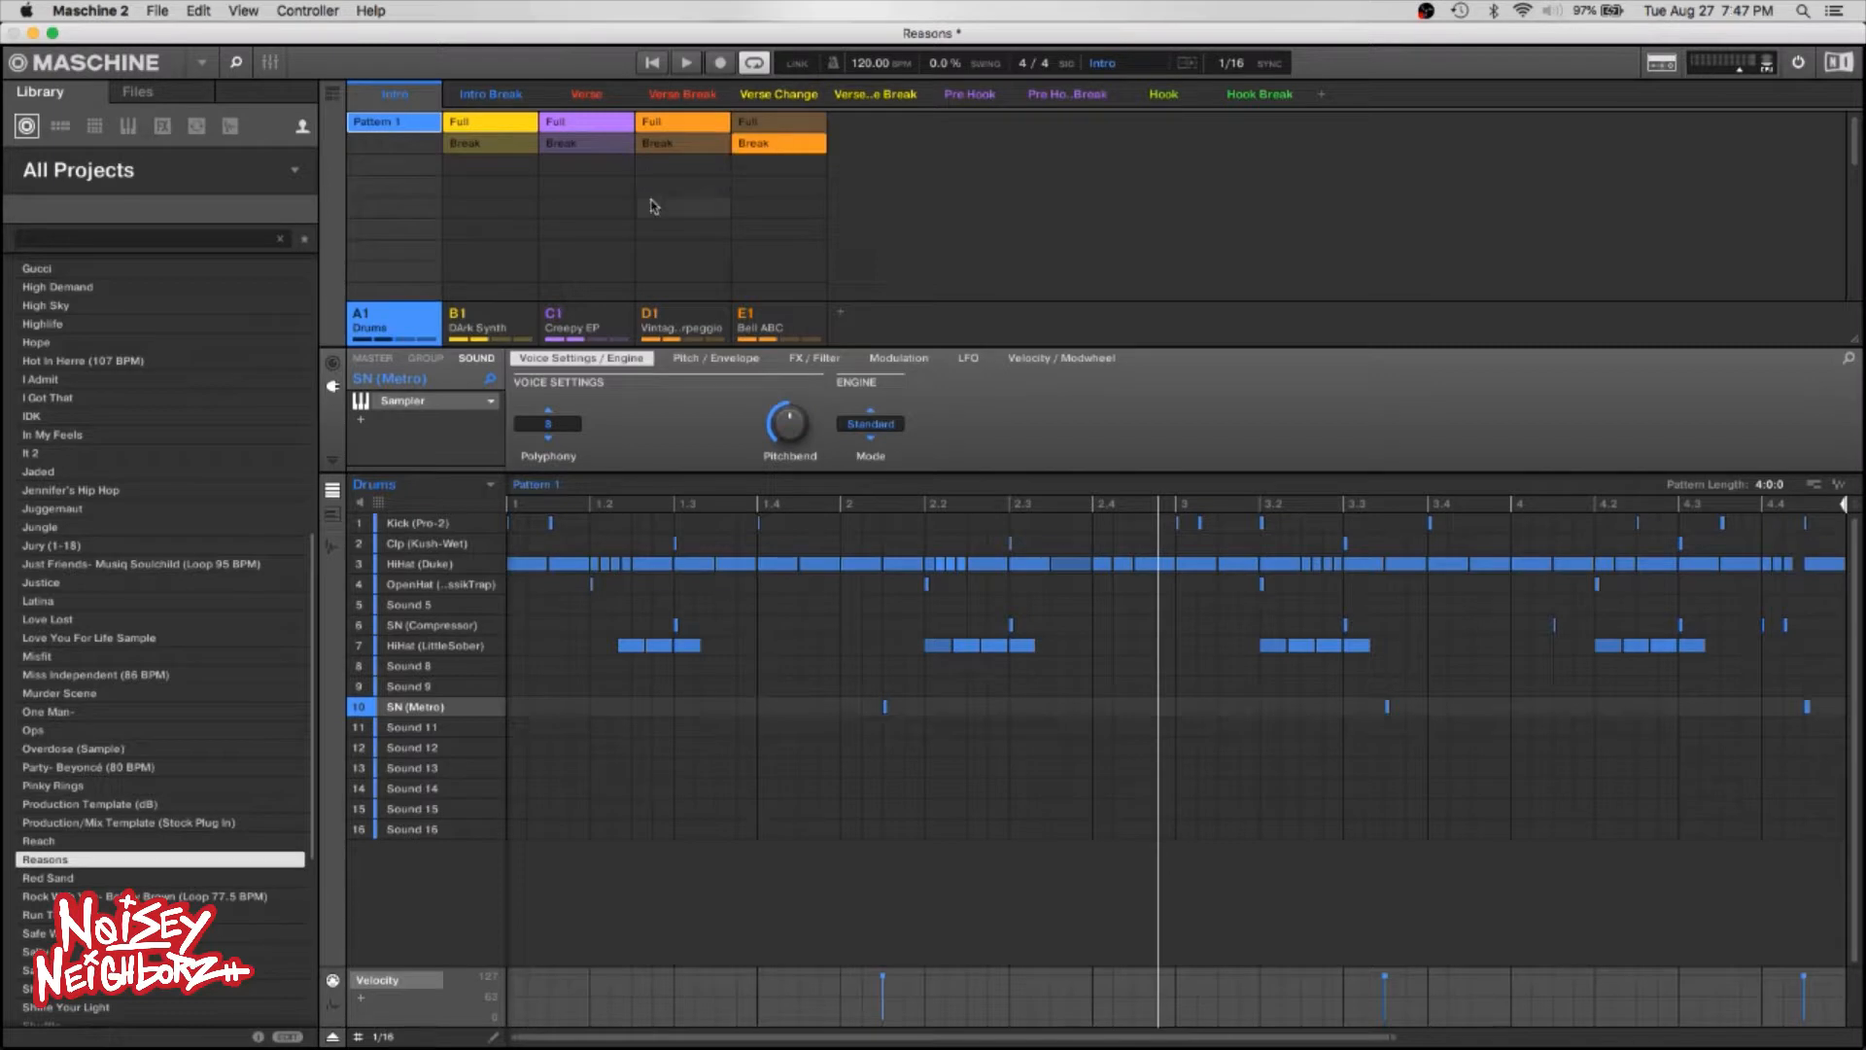
pyautogui.click(796, 122)
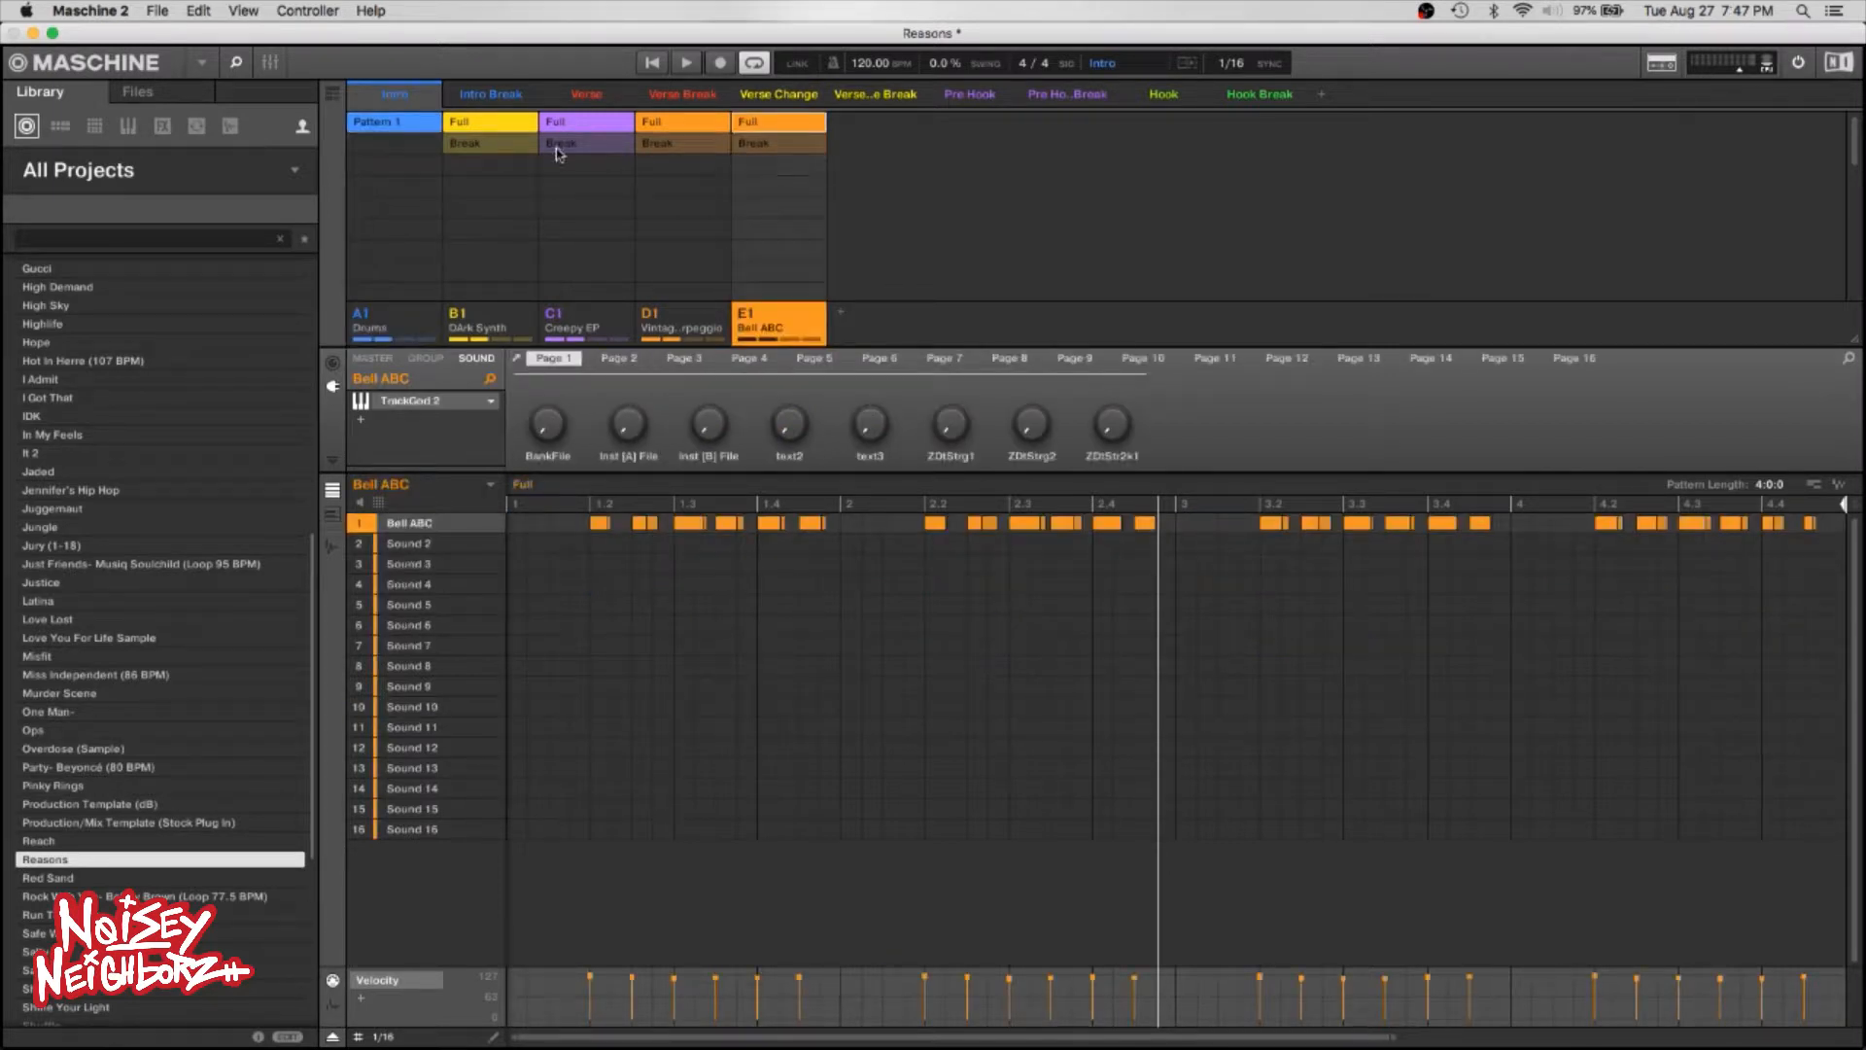
pyautogui.click(376, 123)
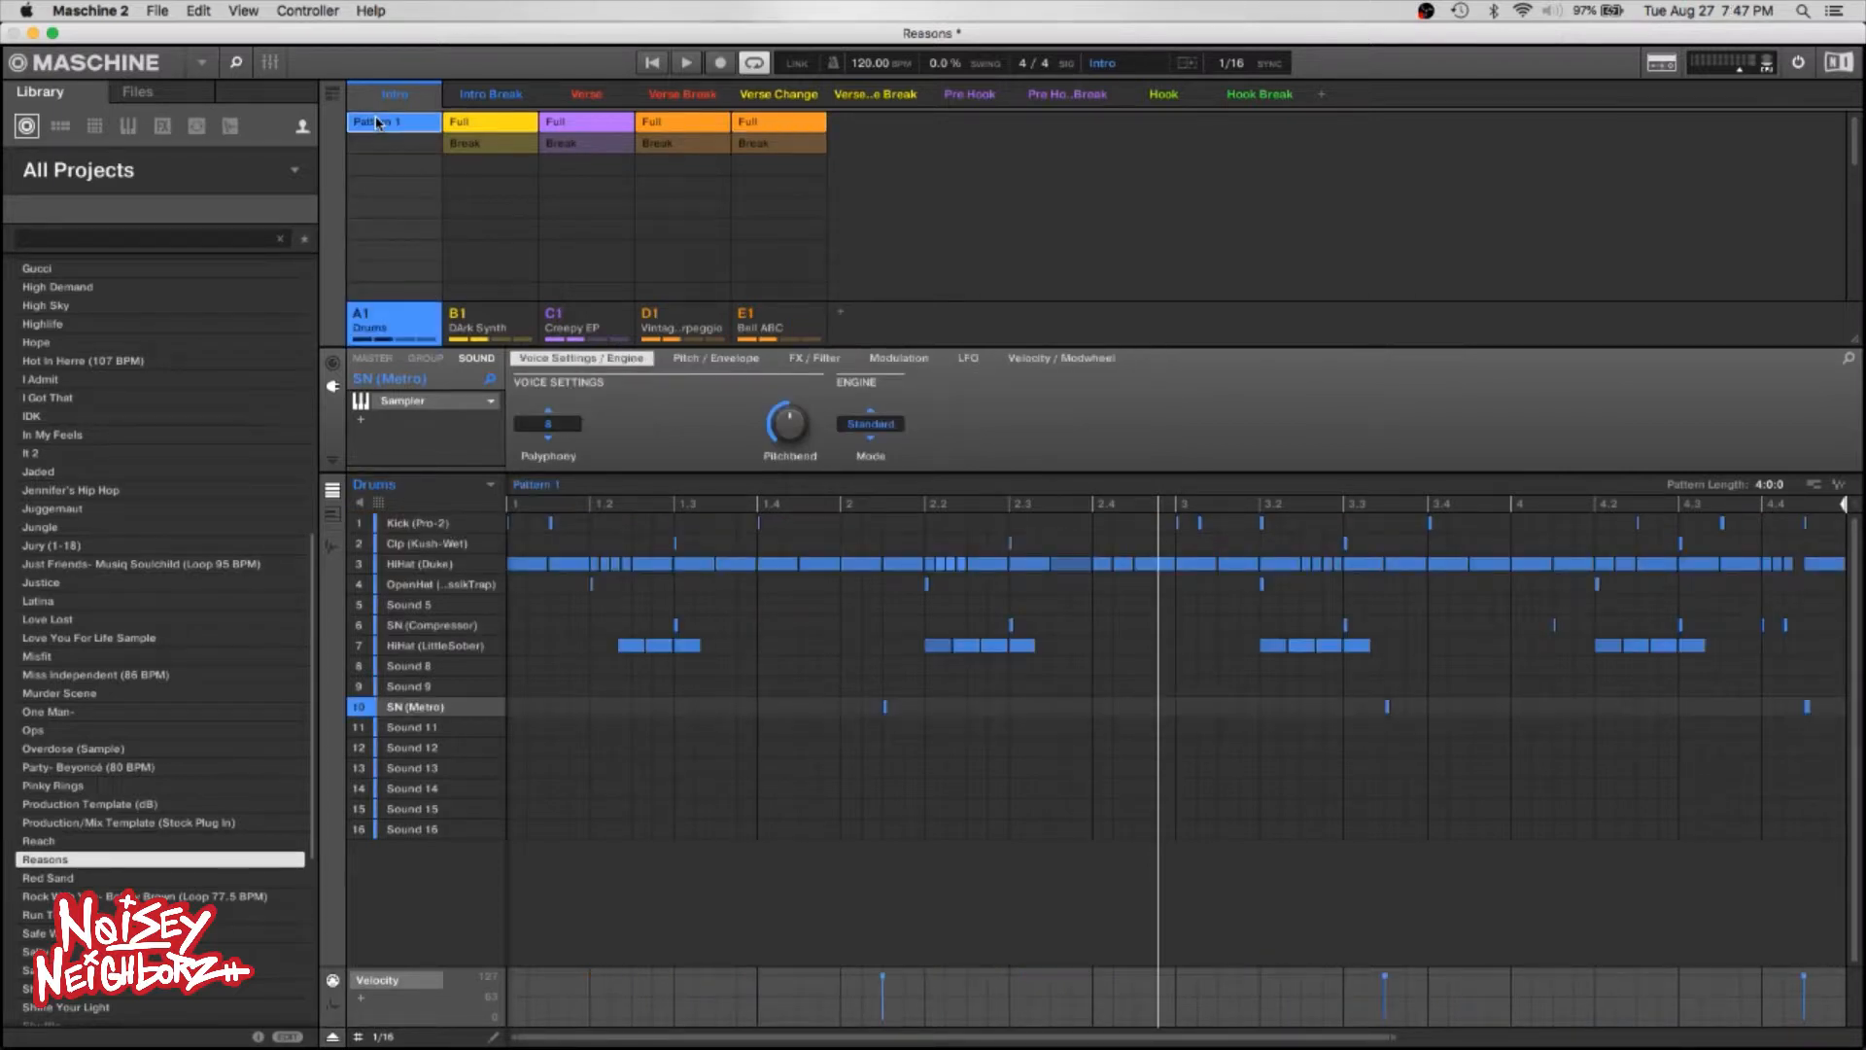
# Solo the Drums group and play its pattern on its own, stopping playback after a few seconds.
pyautogui.keyDown('shift'); pyautogui.click(364, 316); pyautogui.keyUp('shift')
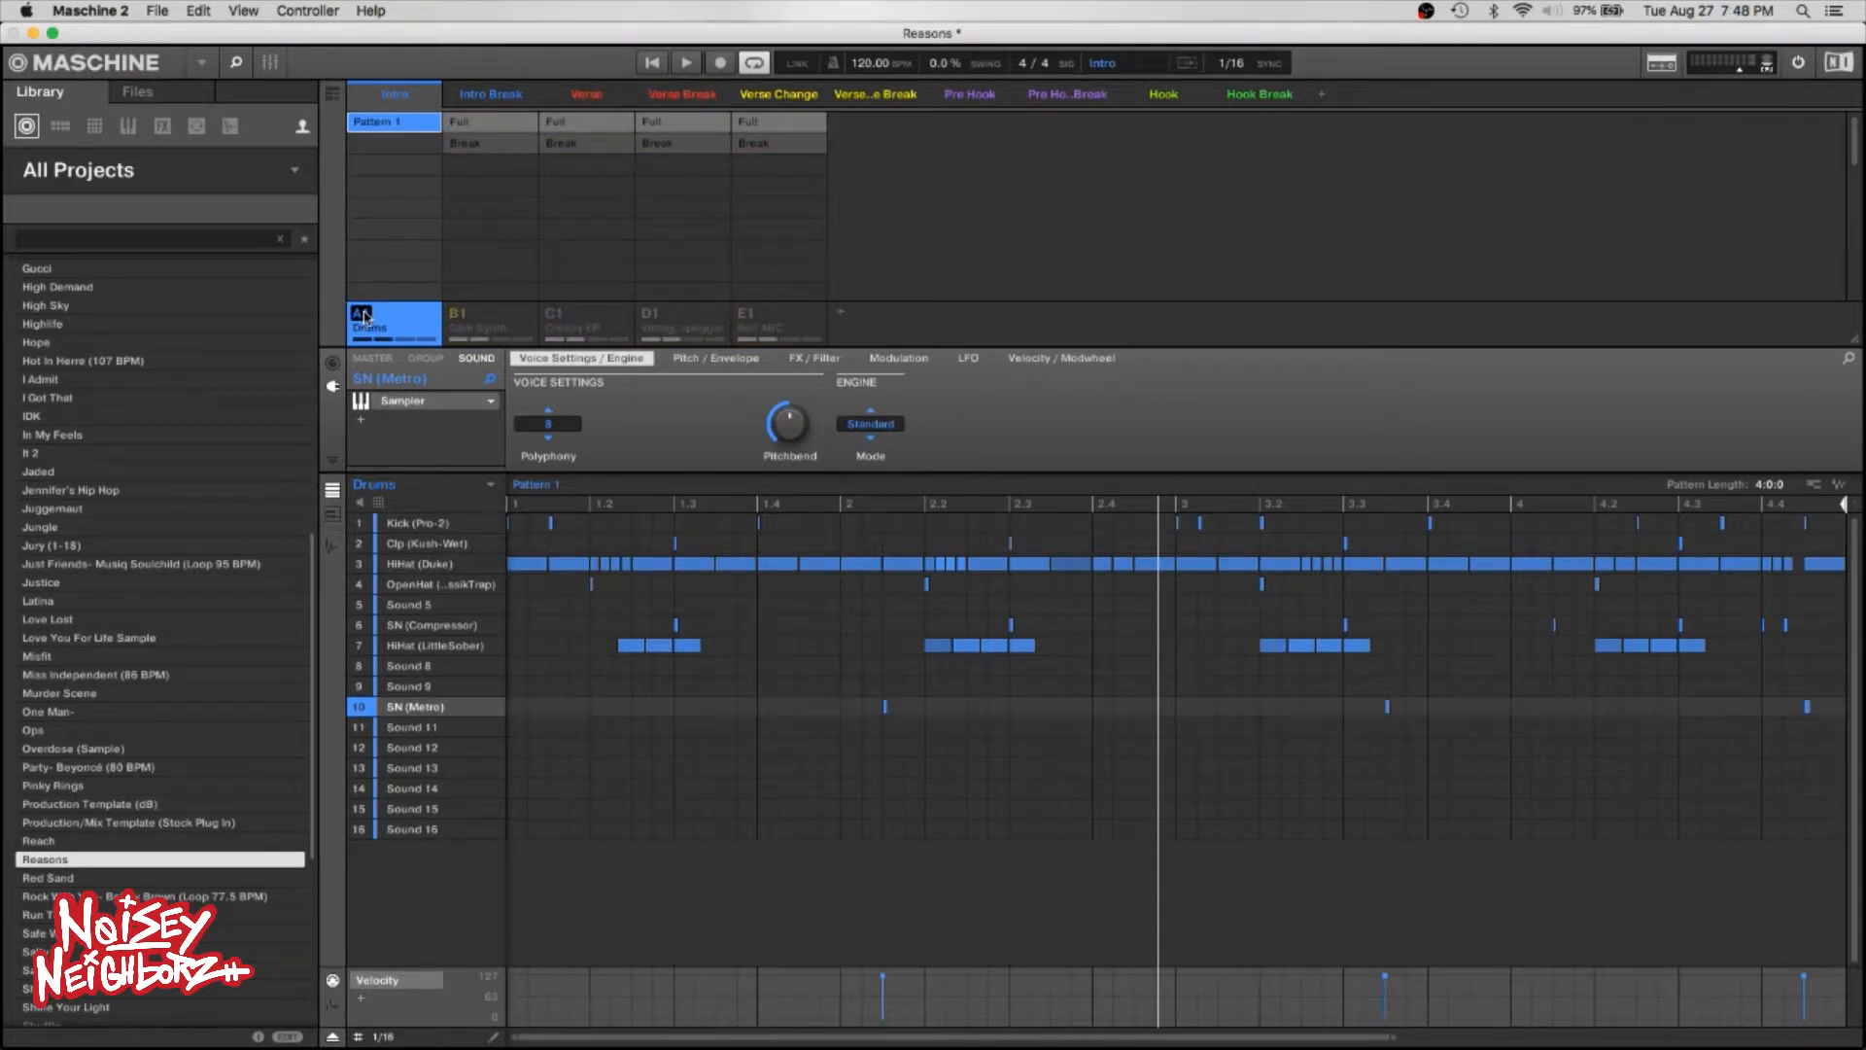
pyautogui.press('space')
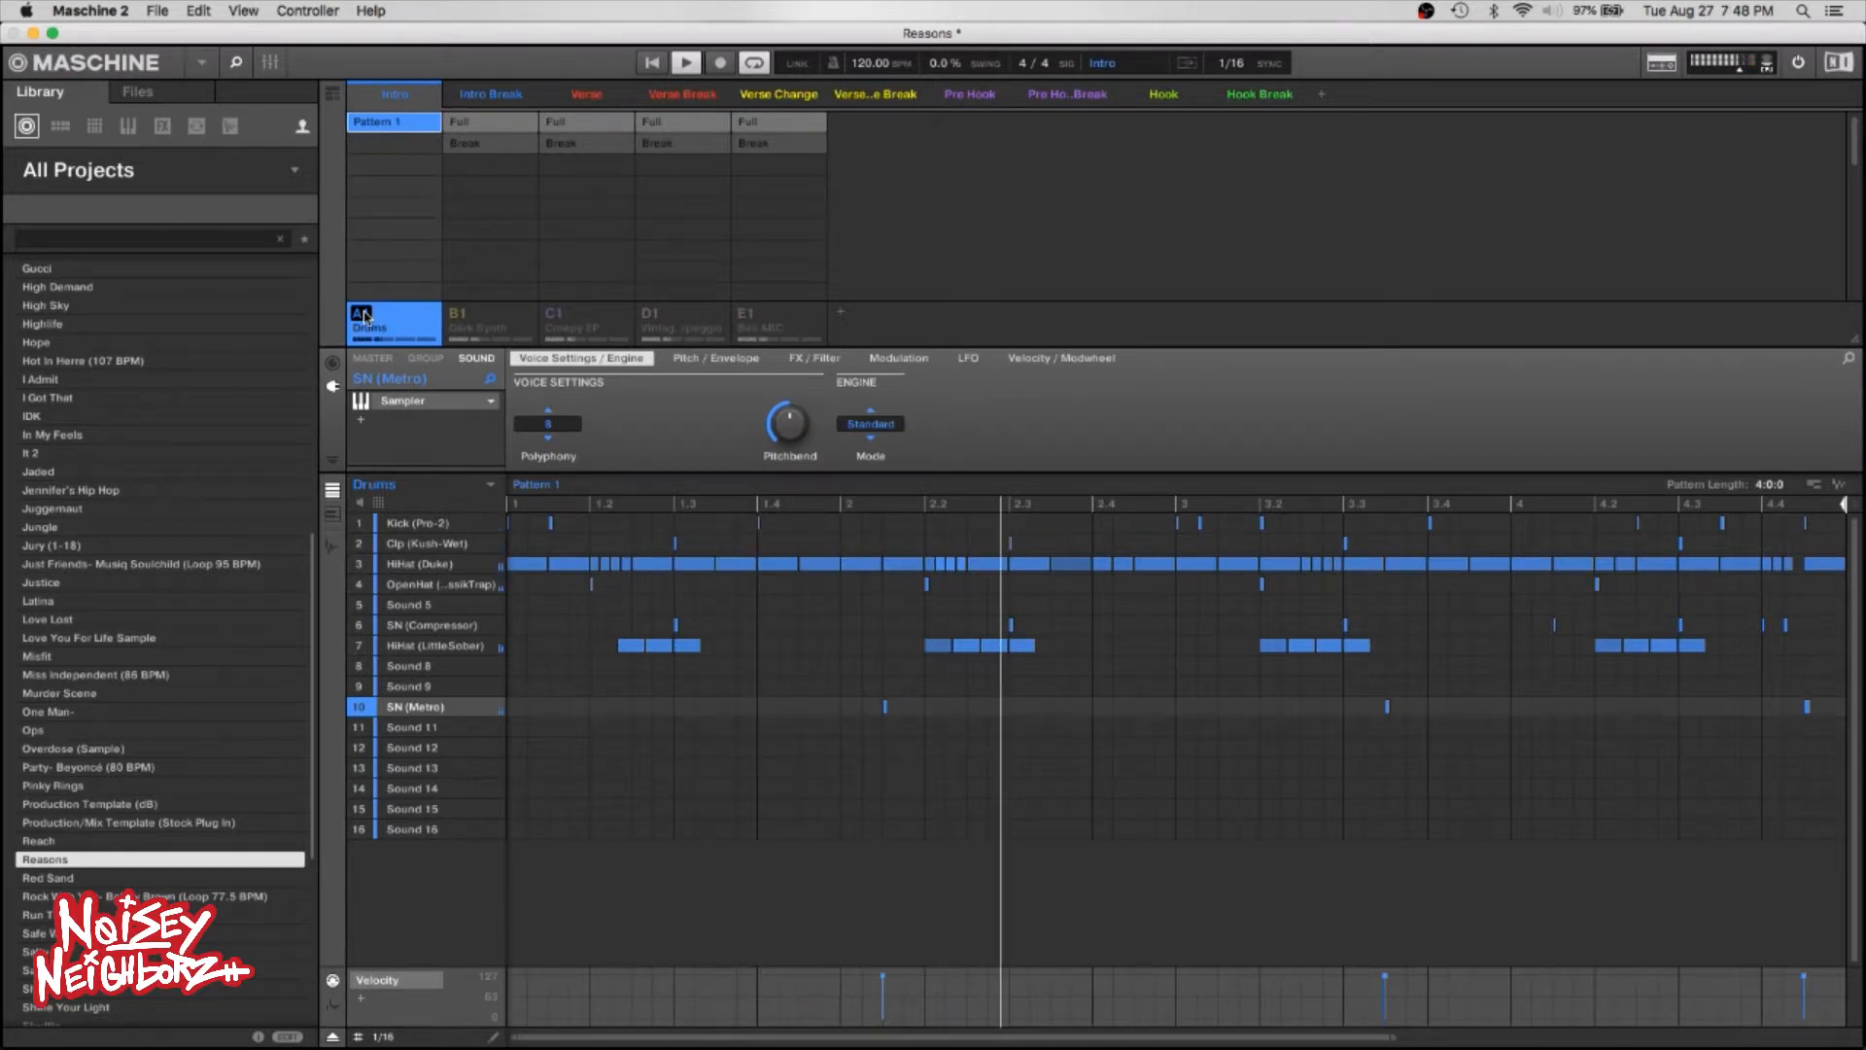
pyautogui.press('space')
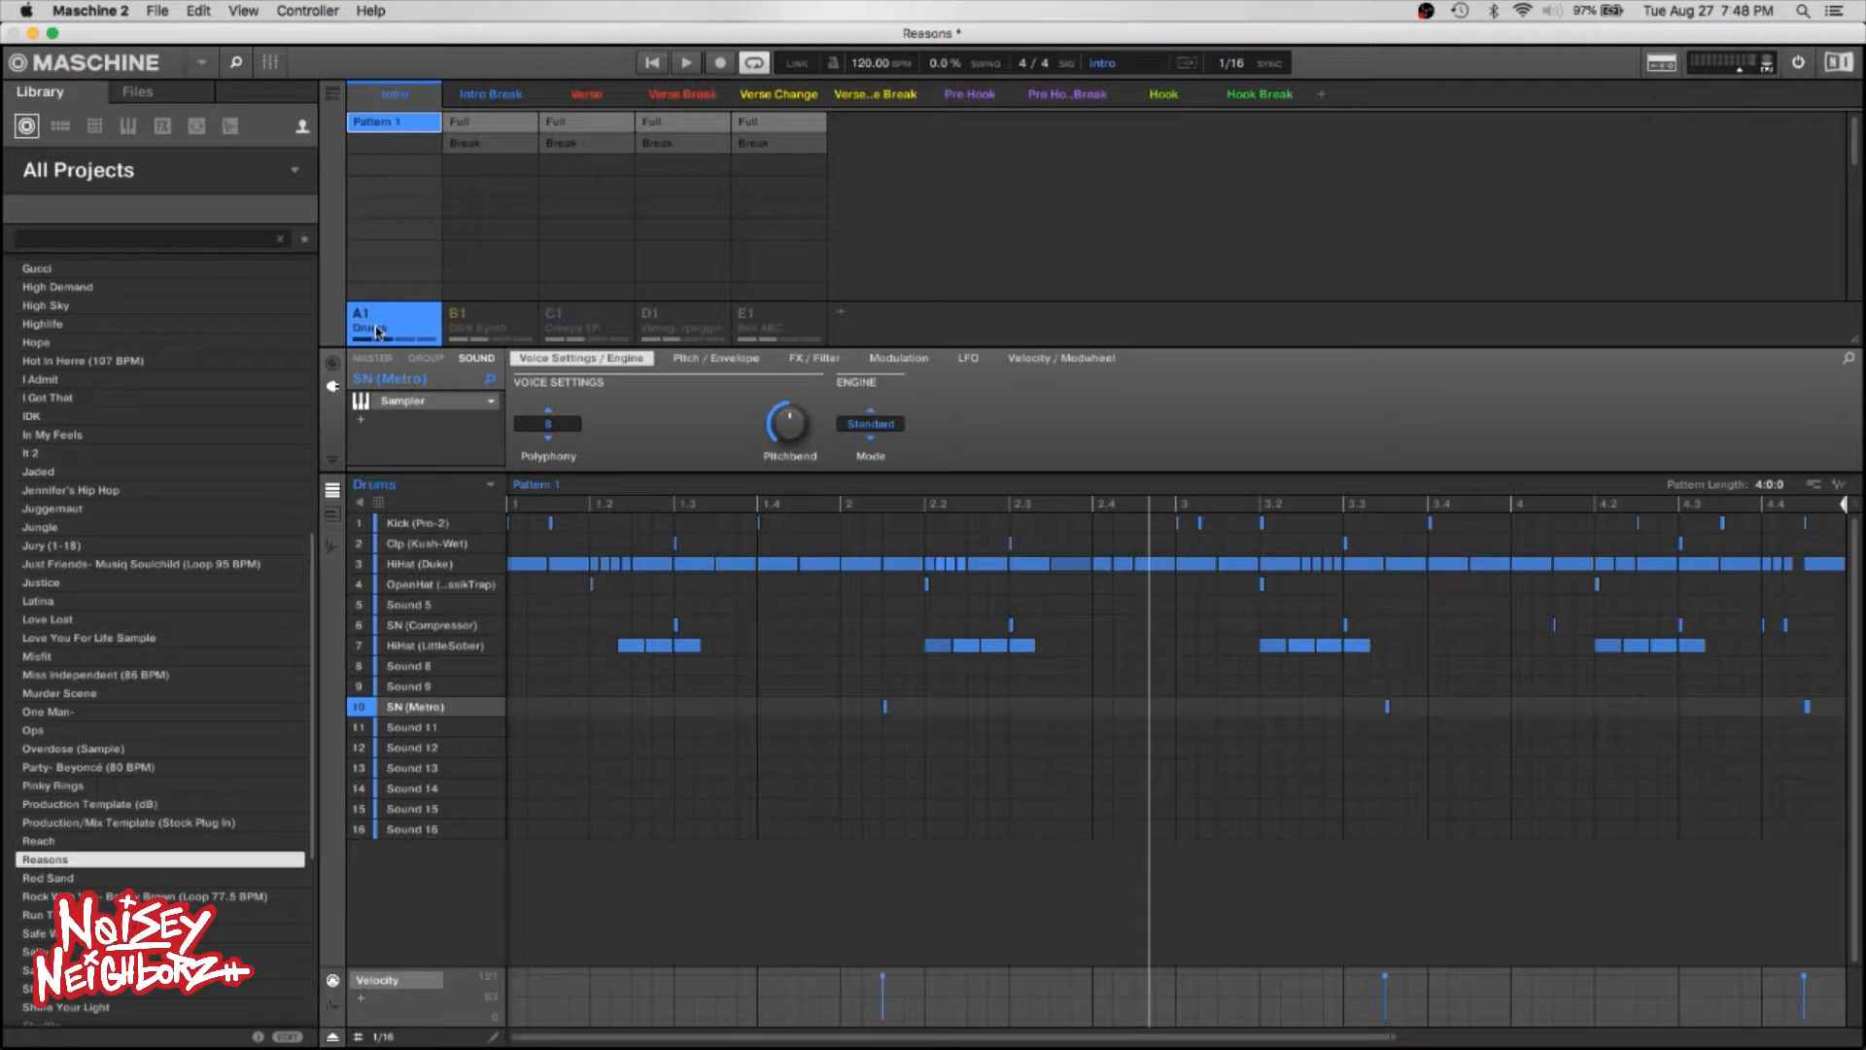
# Rename the Drums group's Pattern 1 as Hook.
pyautogui.doubleClick(551, 493)
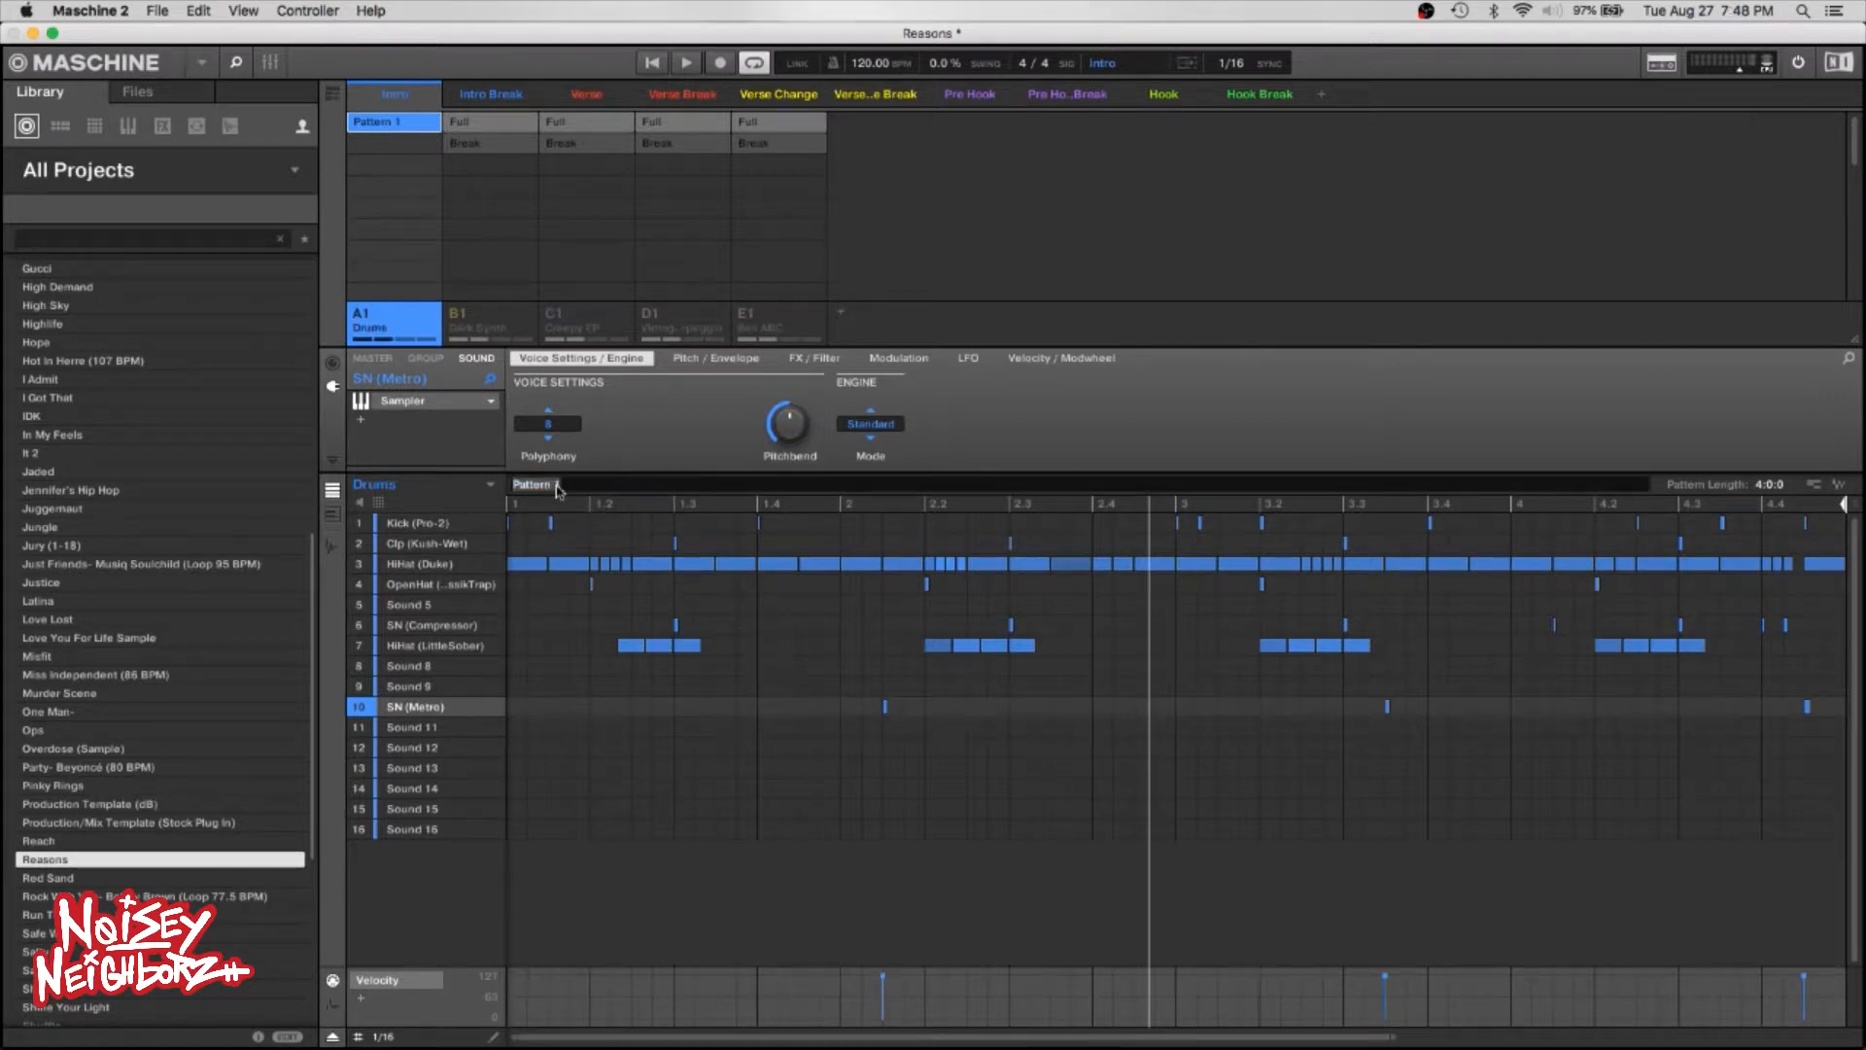
pyautogui.write('Hook')
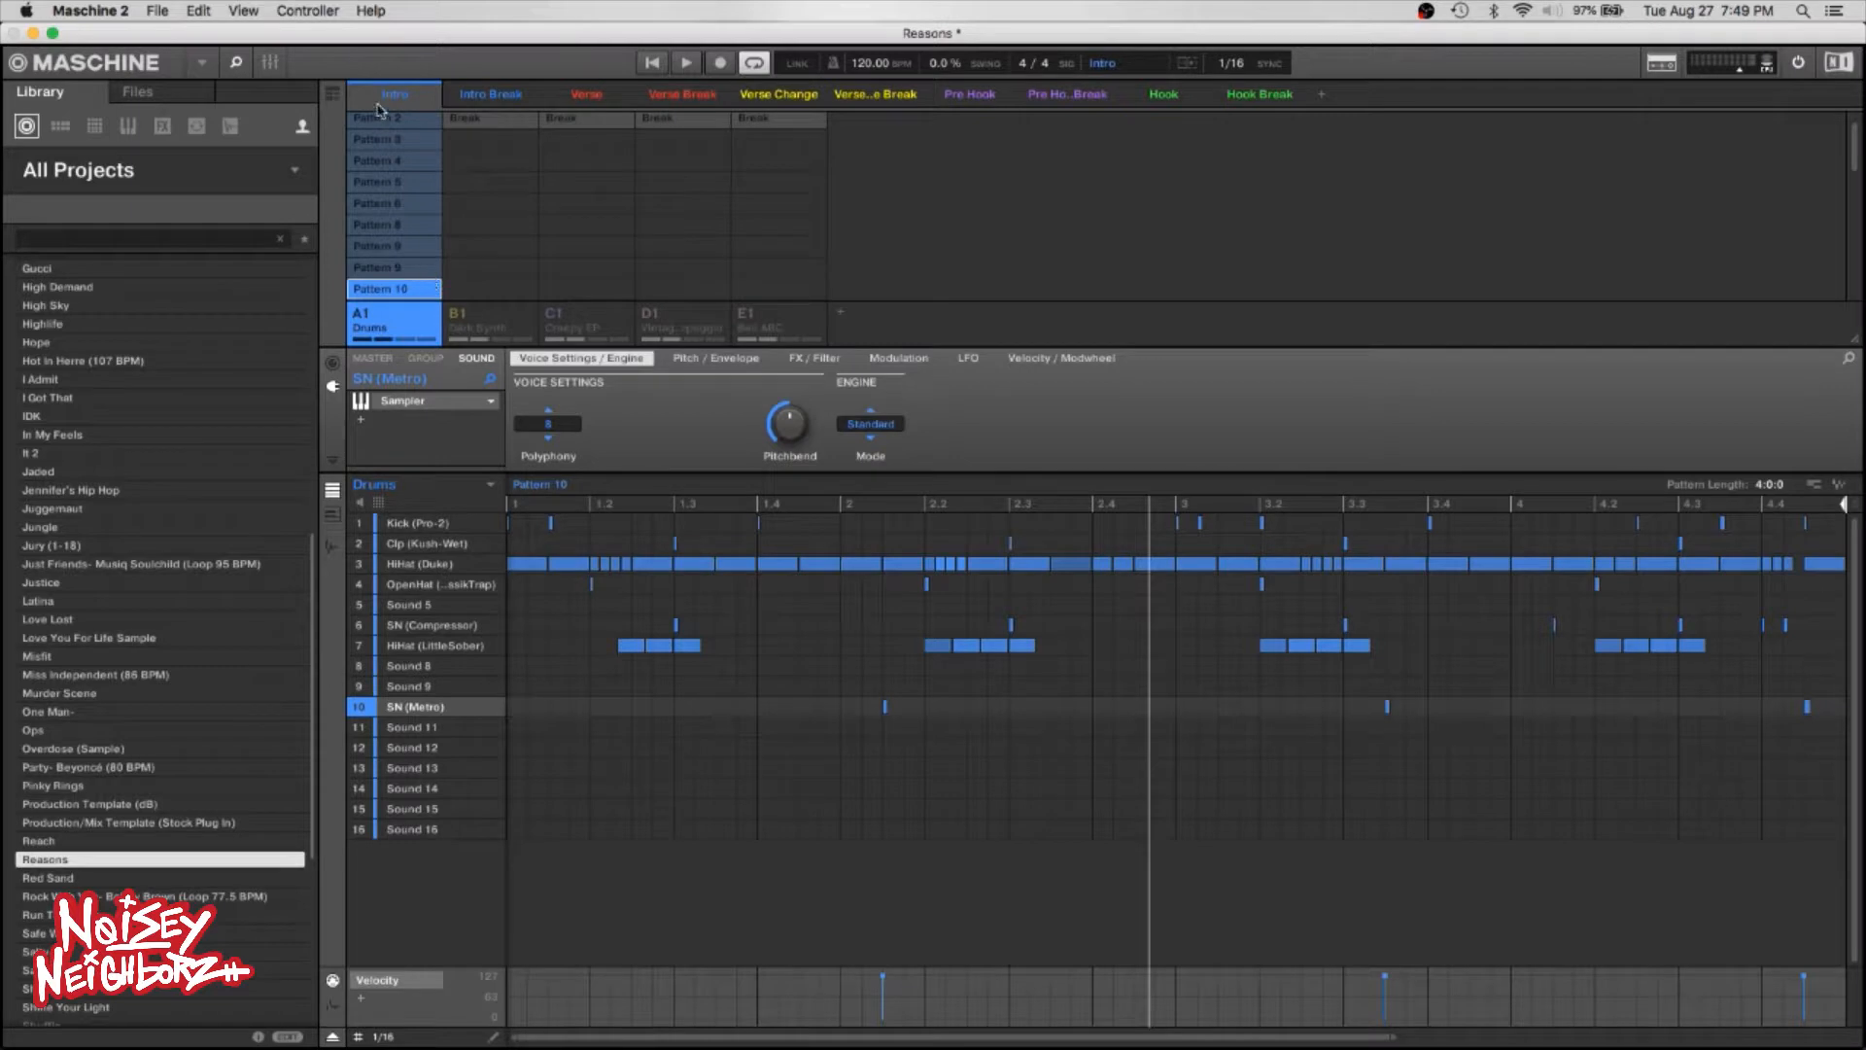
# Rename the Drums group's first pattern, Hook, as Intro.
pyautogui.scroll(2, 379, 112)
pyautogui.click(396, 145)
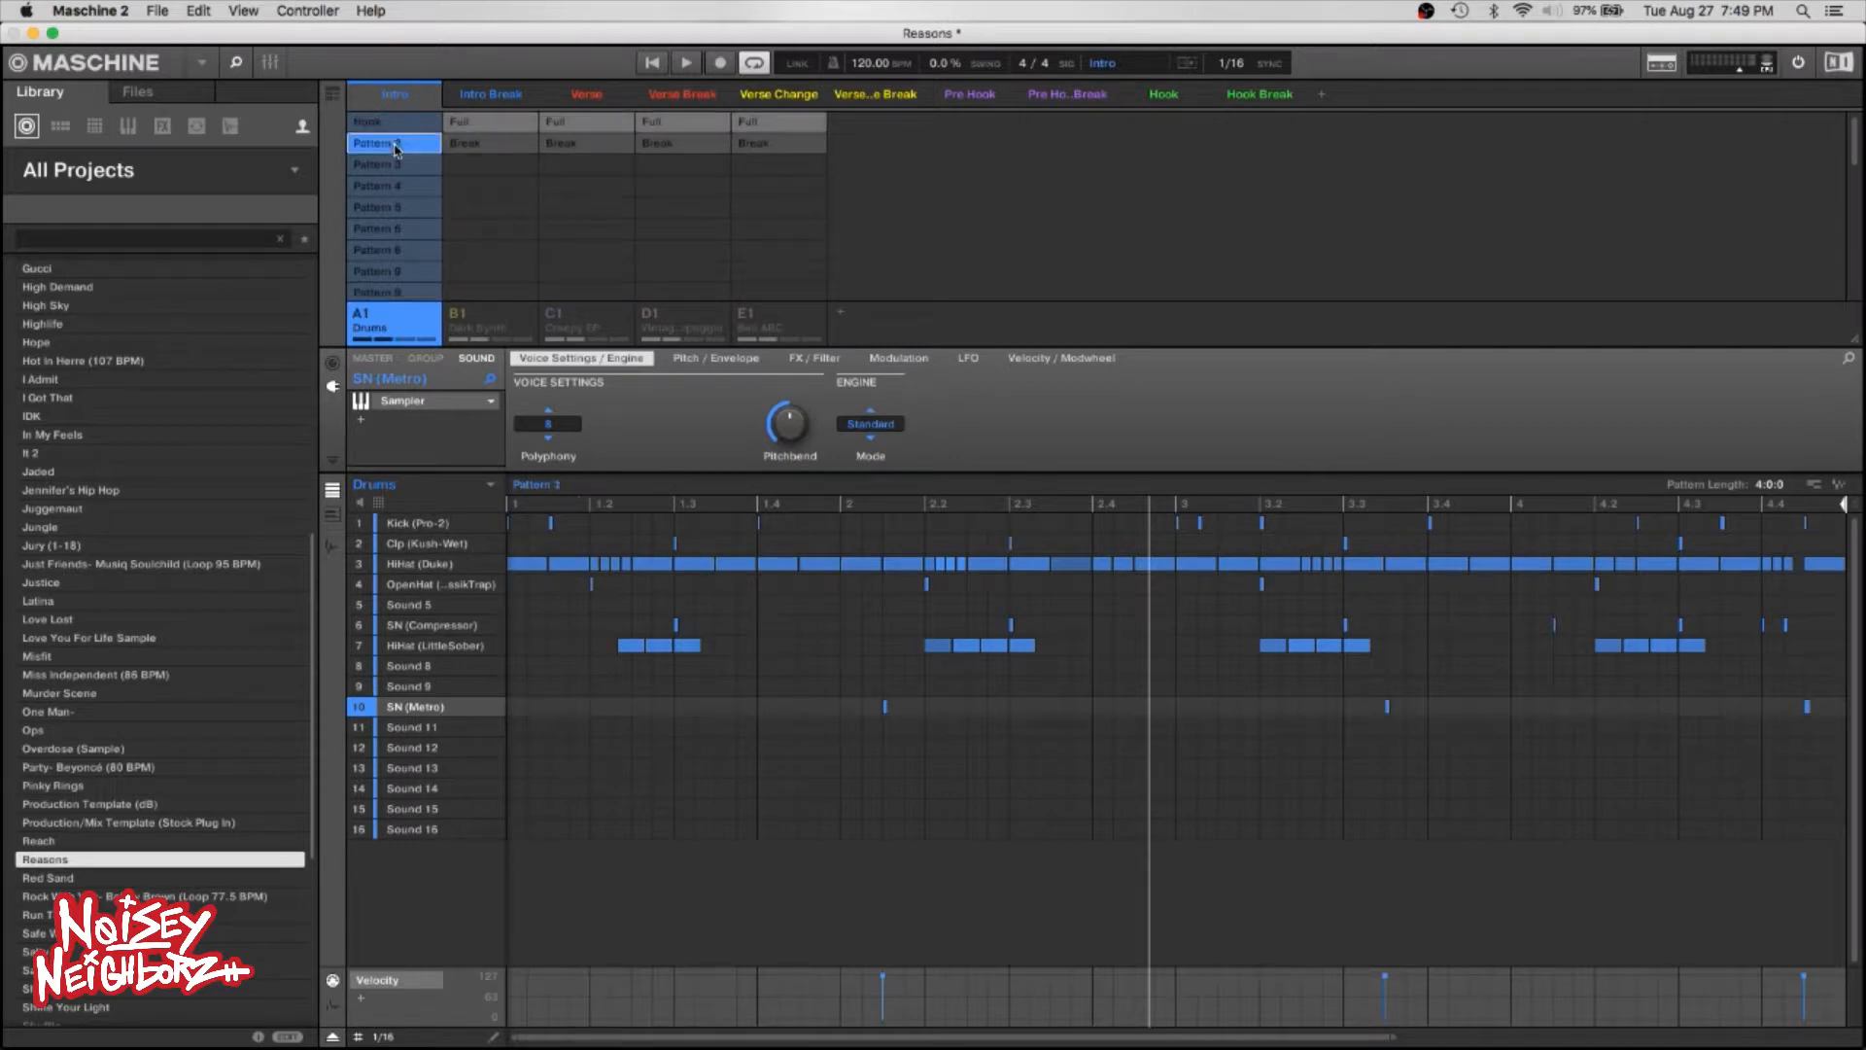
pyautogui.click(393, 123)
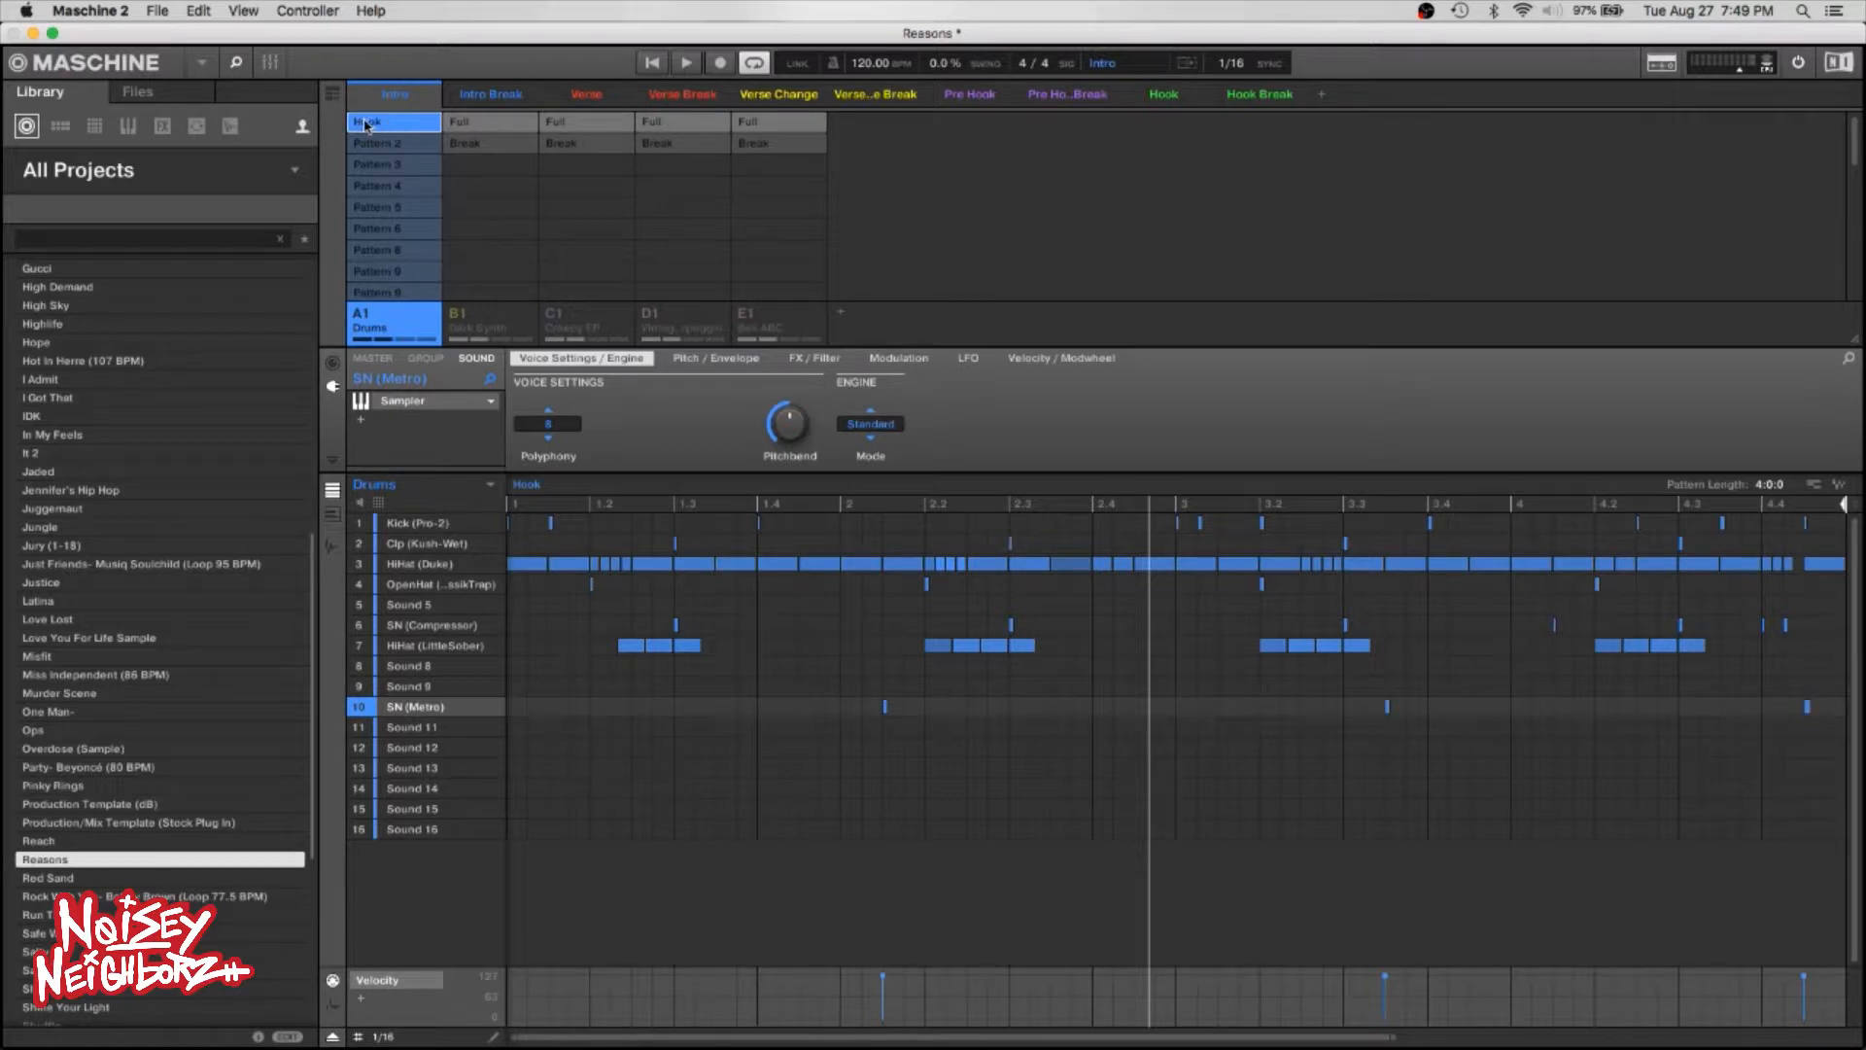
pyautogui.click(368, 124)
pyautogui.click(367, 124)
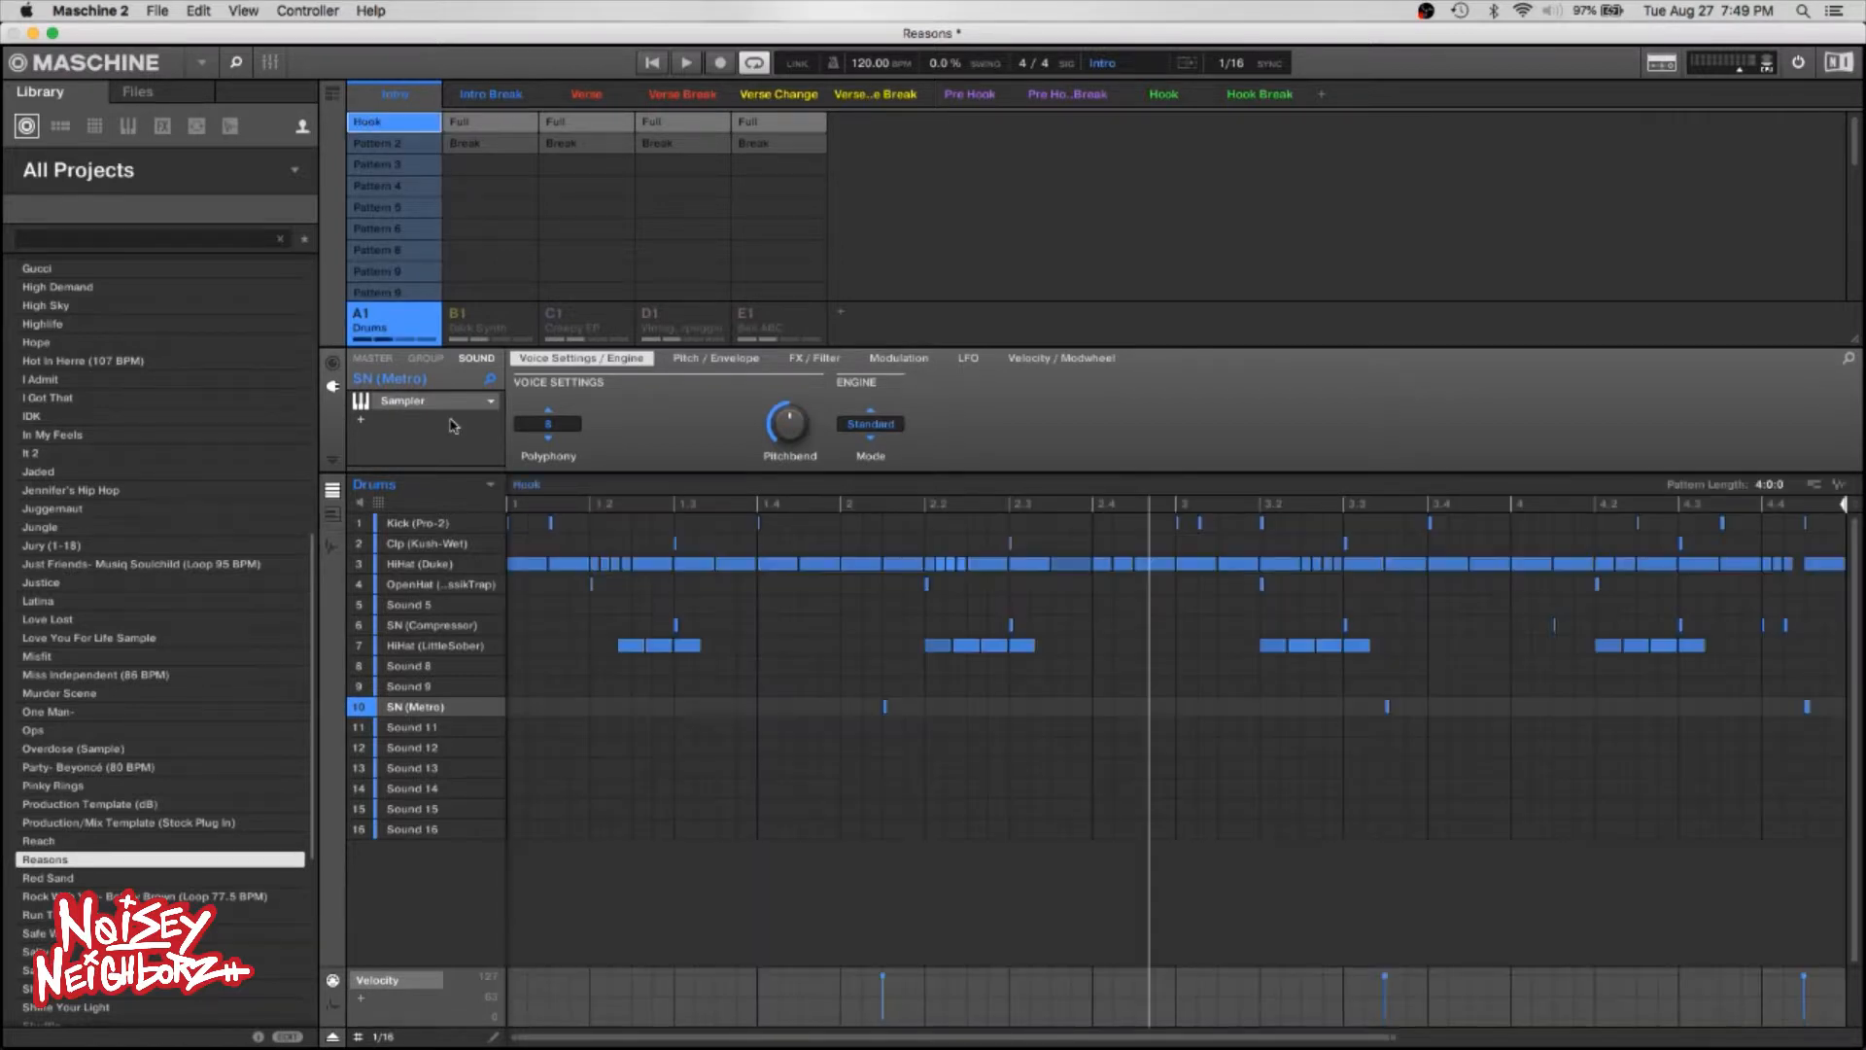
pyautogui.doubleClick(549, 488)
pyautogui.write('Intro')
pyautogui.press('Return')
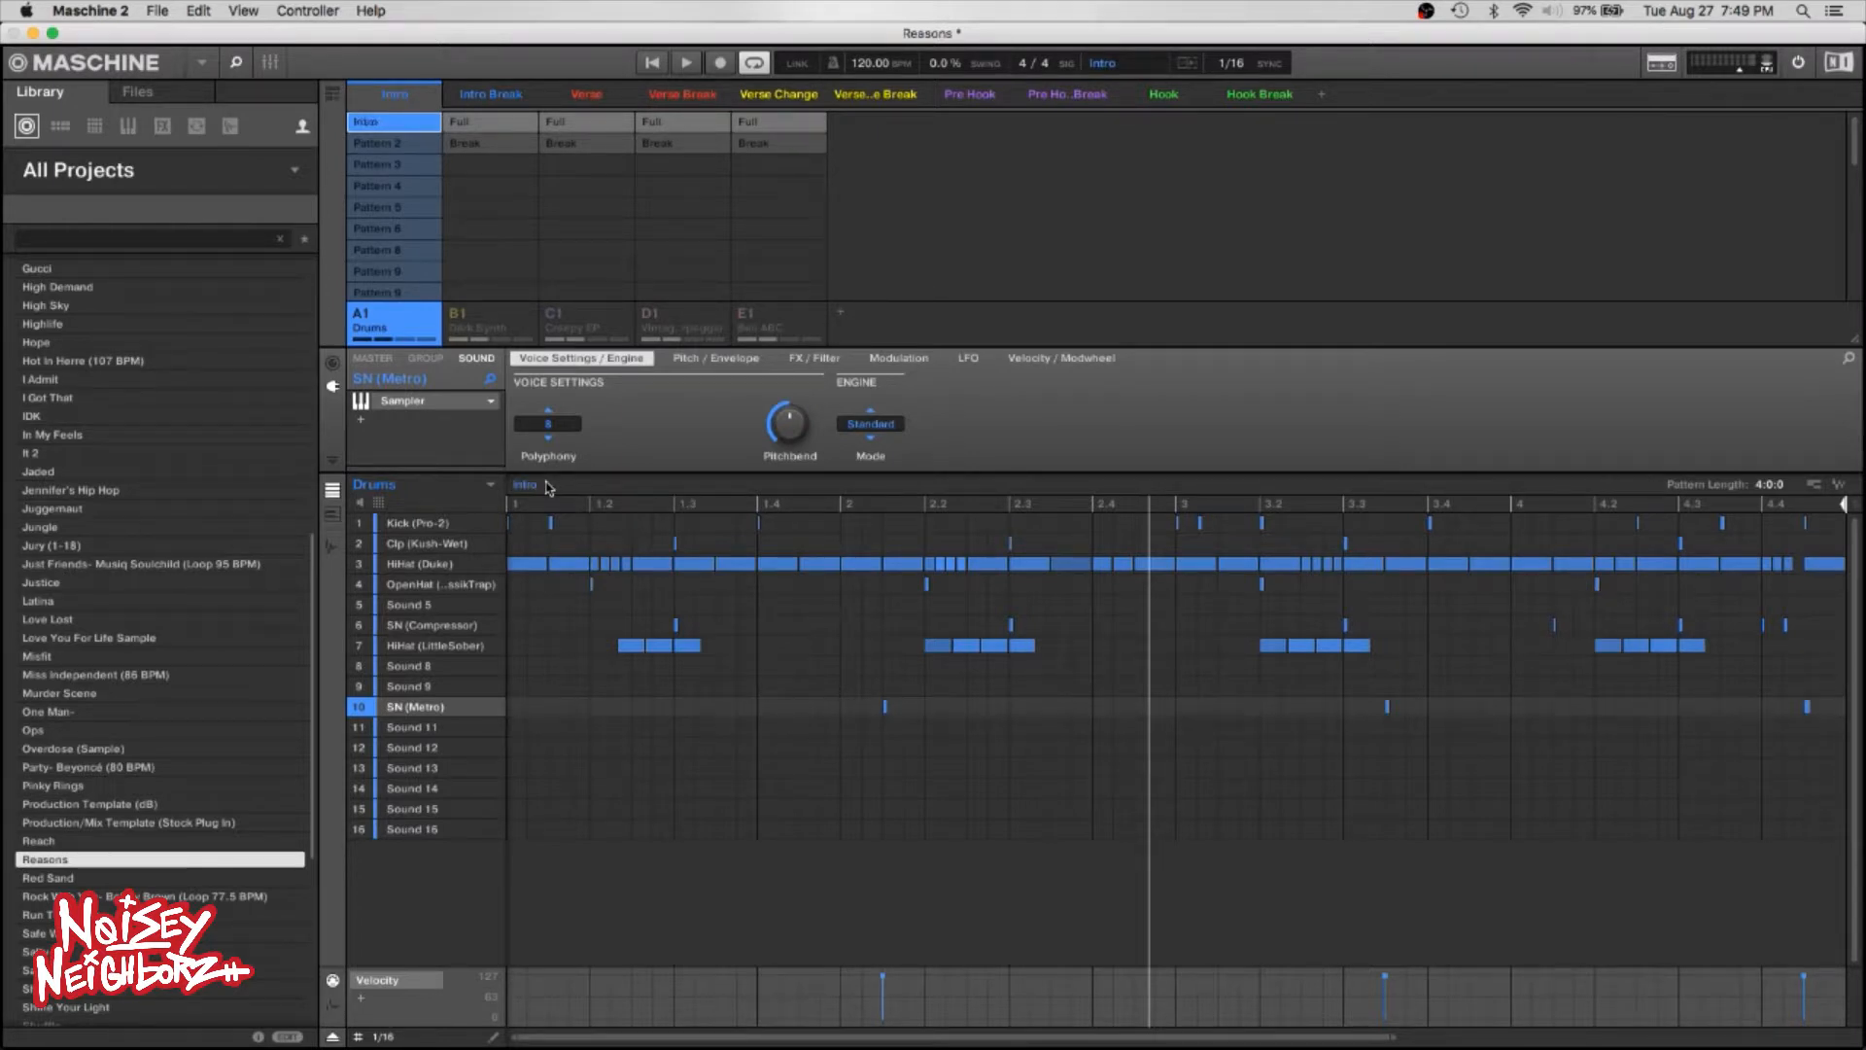
# Rename the Drums group's second and third patterns as Intro Break and Verse.
pyautogui.press('Down')
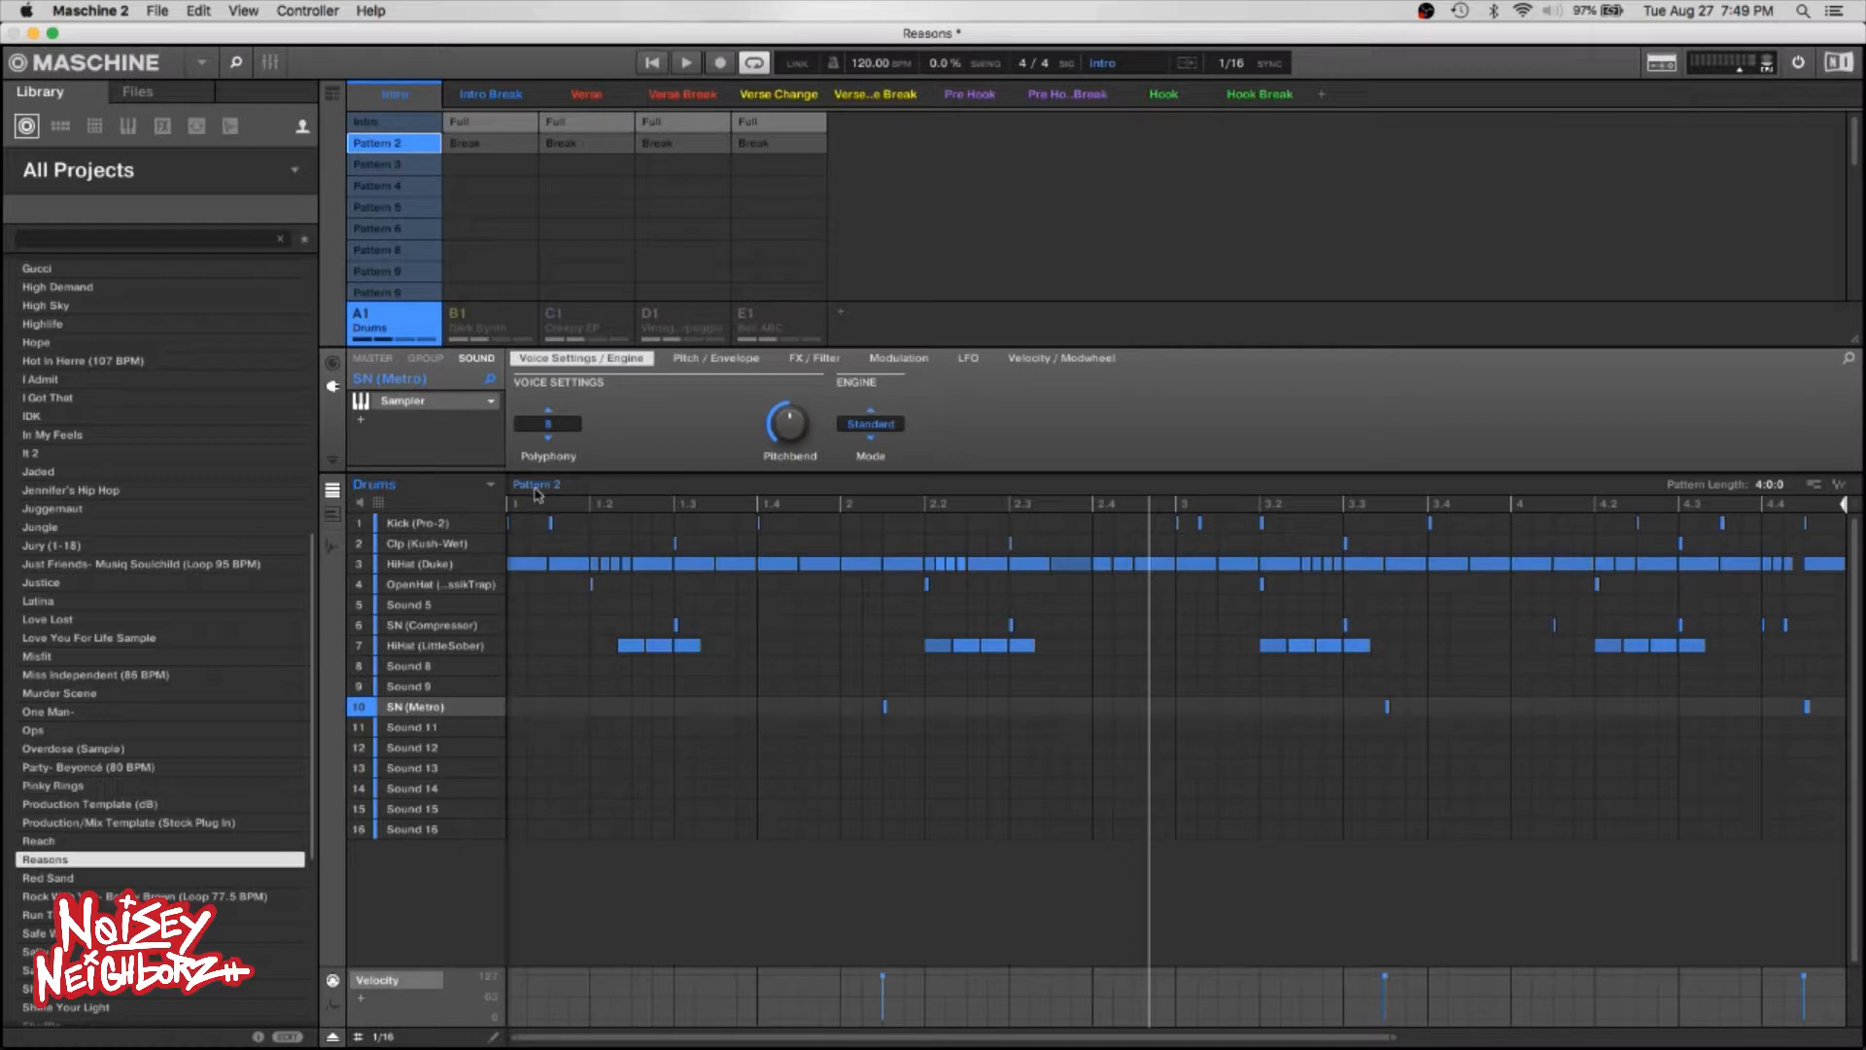
pyautogui.doubleClick(536, 485)
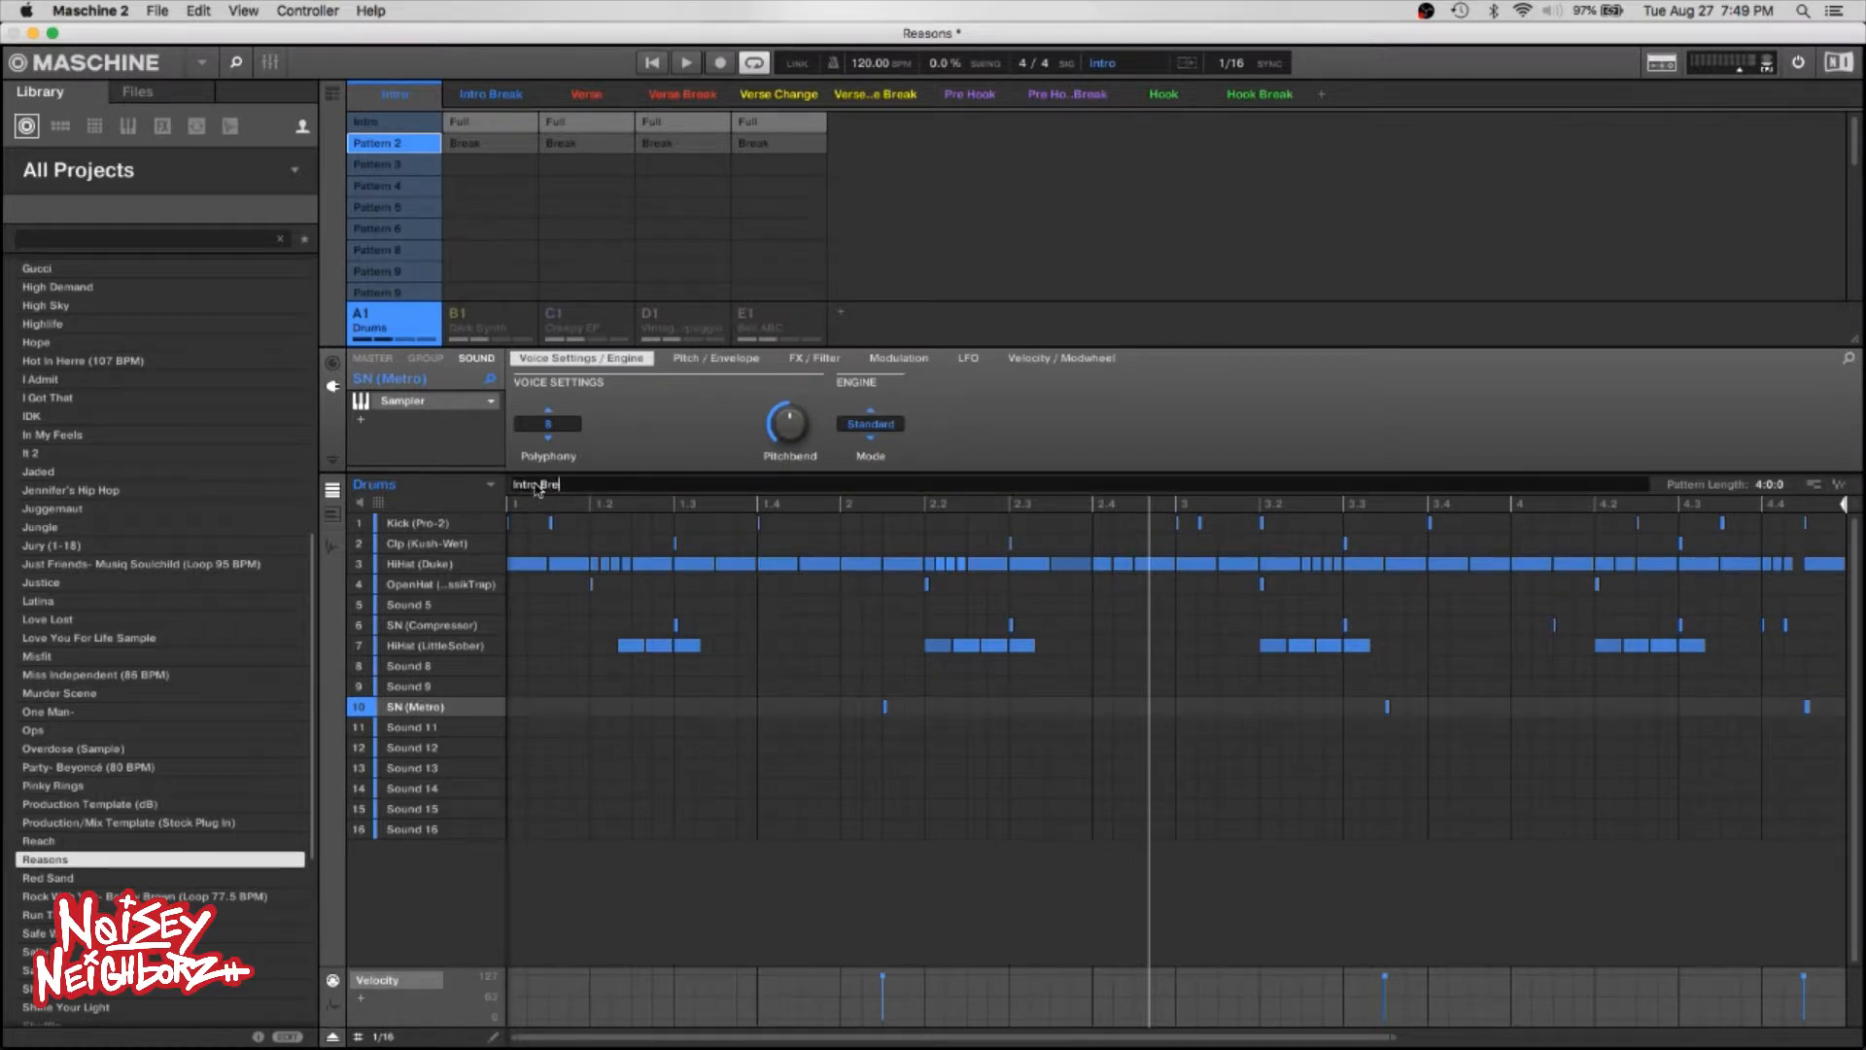
pyautogui.write('Intro Break')
pyautogui.press('Return')
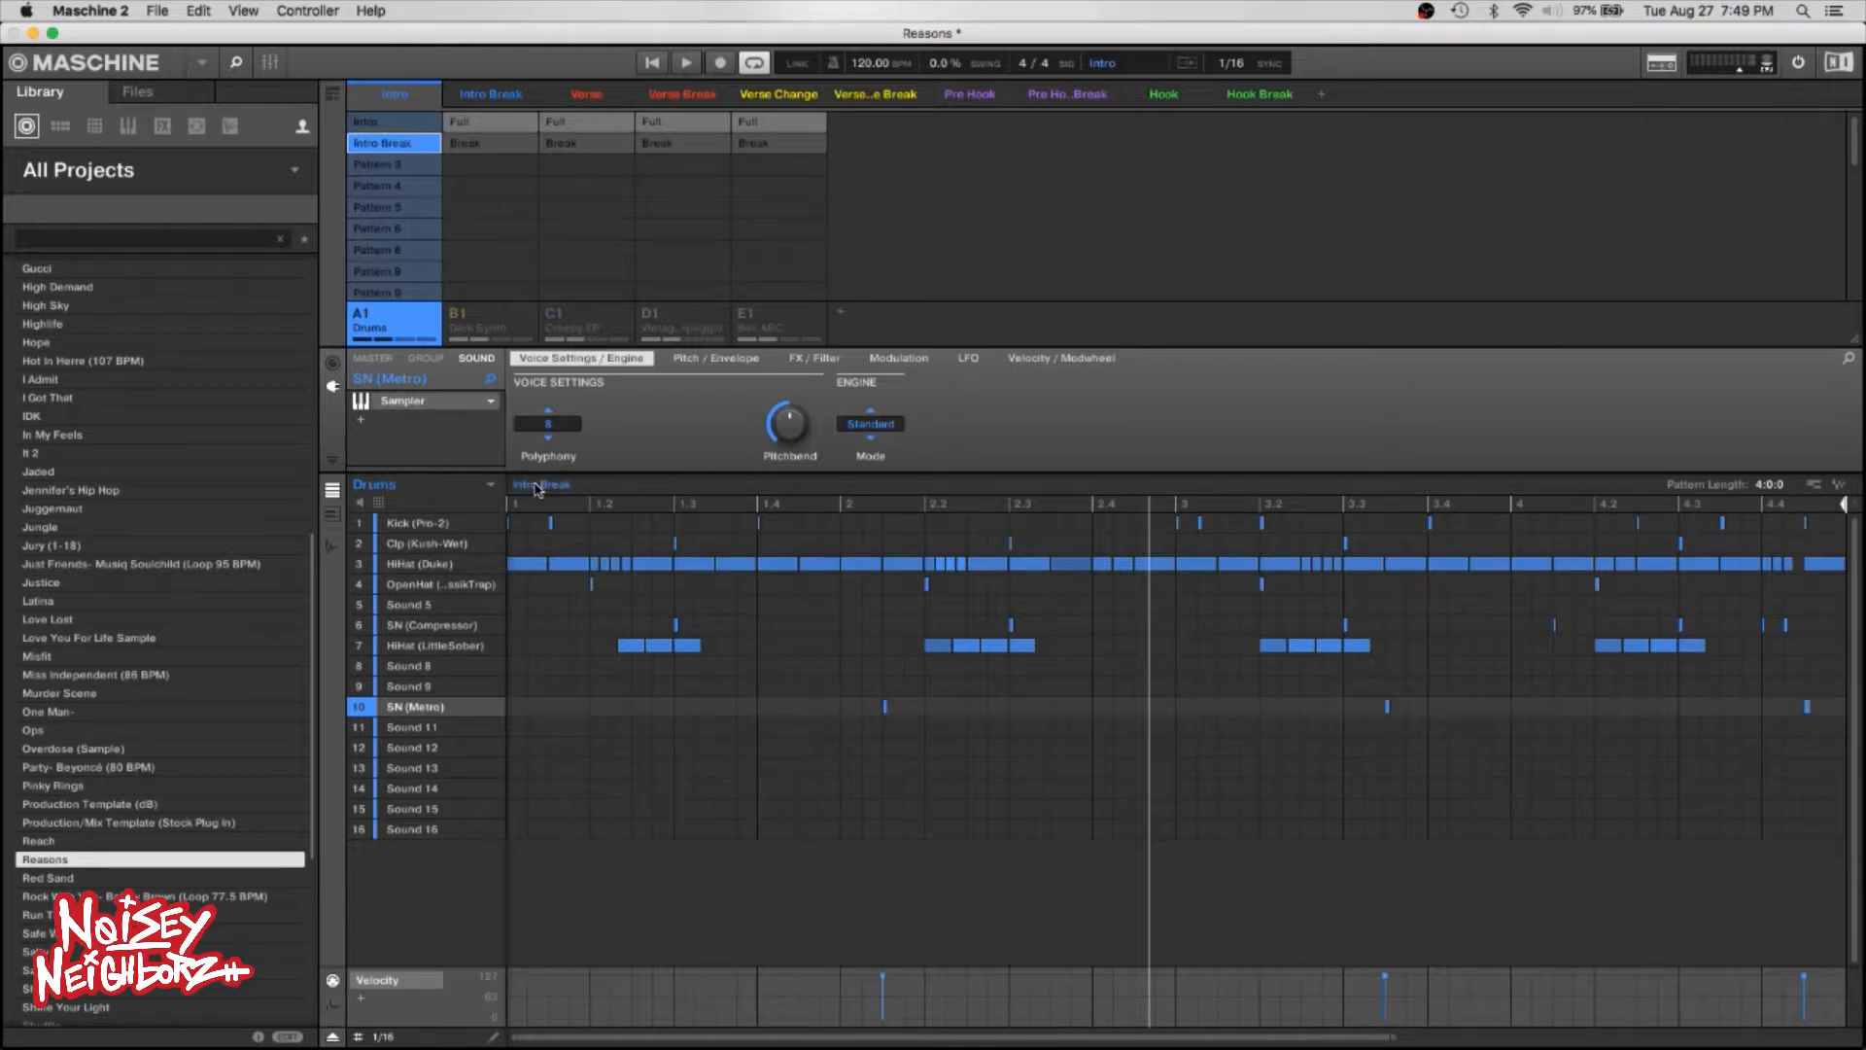
pyautogui.click(393, 164)
pyautogui.doubleClick(531, 485)
pyautogui.write('Verse')
pyautogui.press('Return')
# Rename the Drums group's fourth and fifth patterns as Verse Break and Verse Change.
pyautogui.click(393, 187)
pyautogui.doubleClick(534, 488)
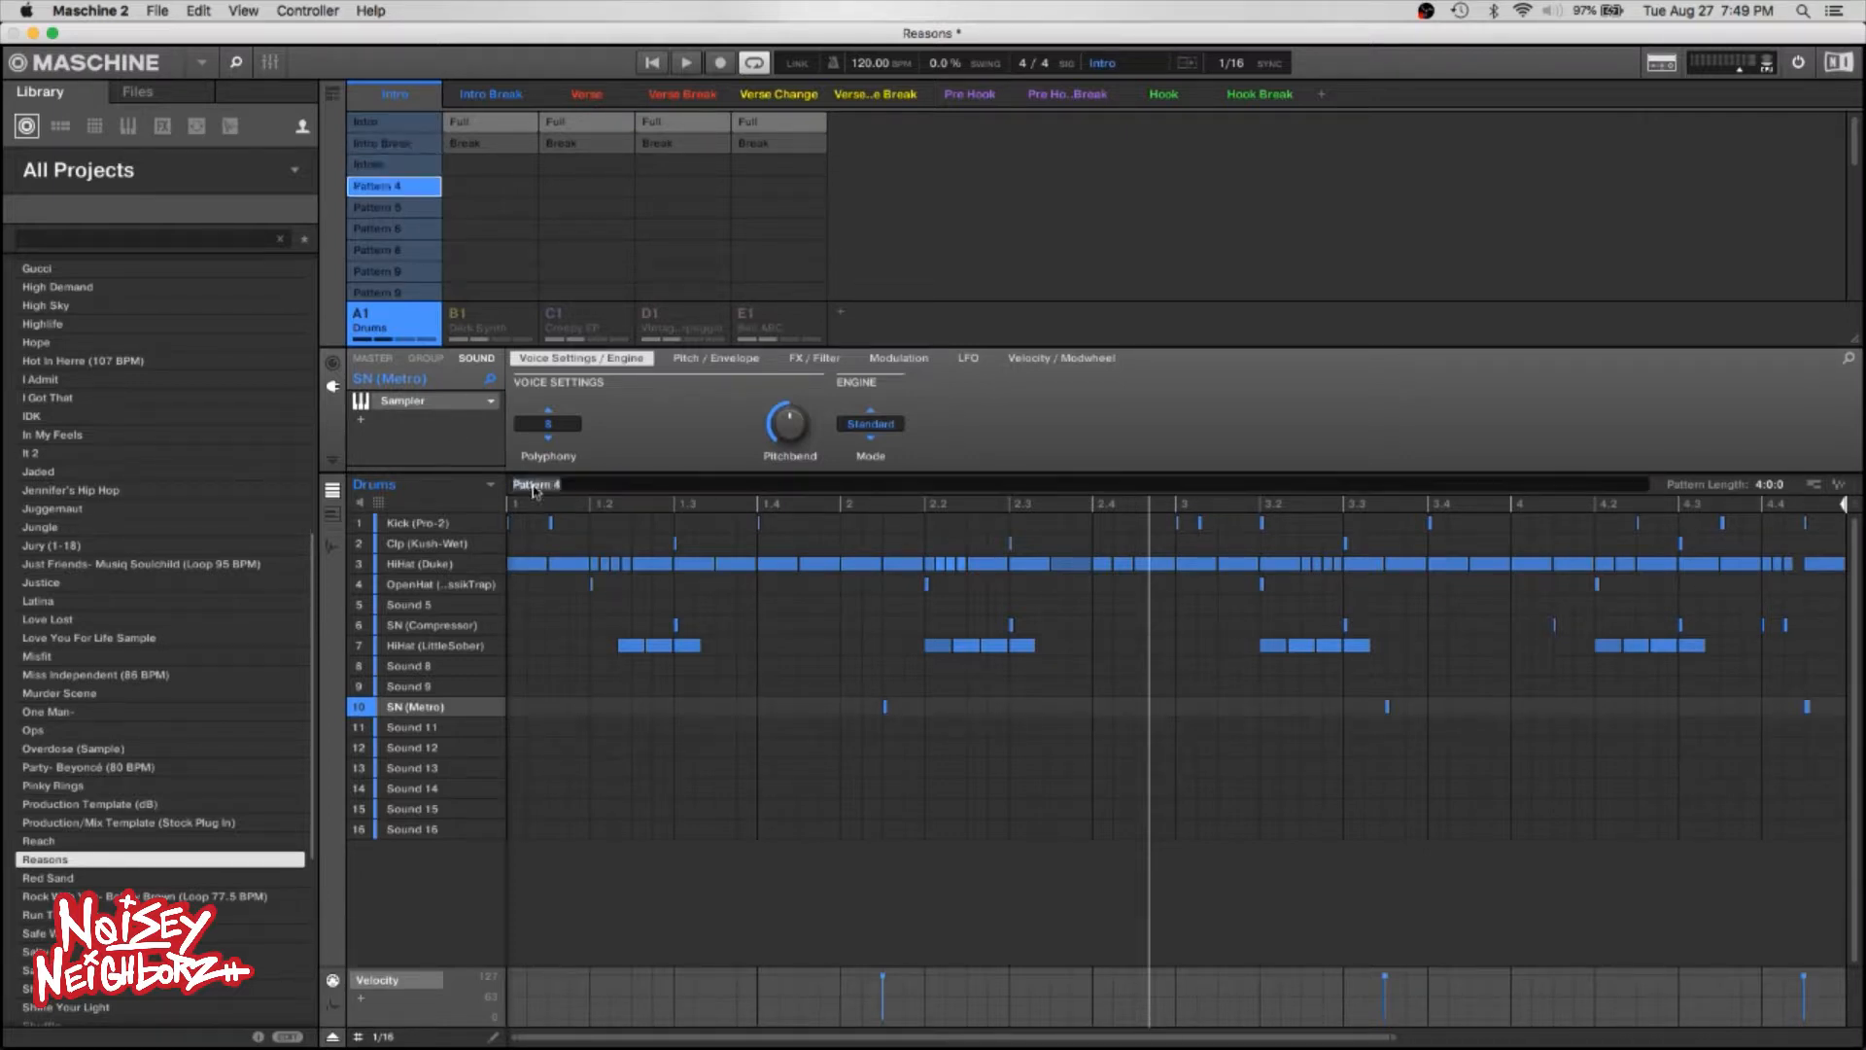
pyautogui.write('Verse Break')
pyautogui.press('Return')
pyautogui.click(392, 207)
pyautogui.doubleClick(609, 491)
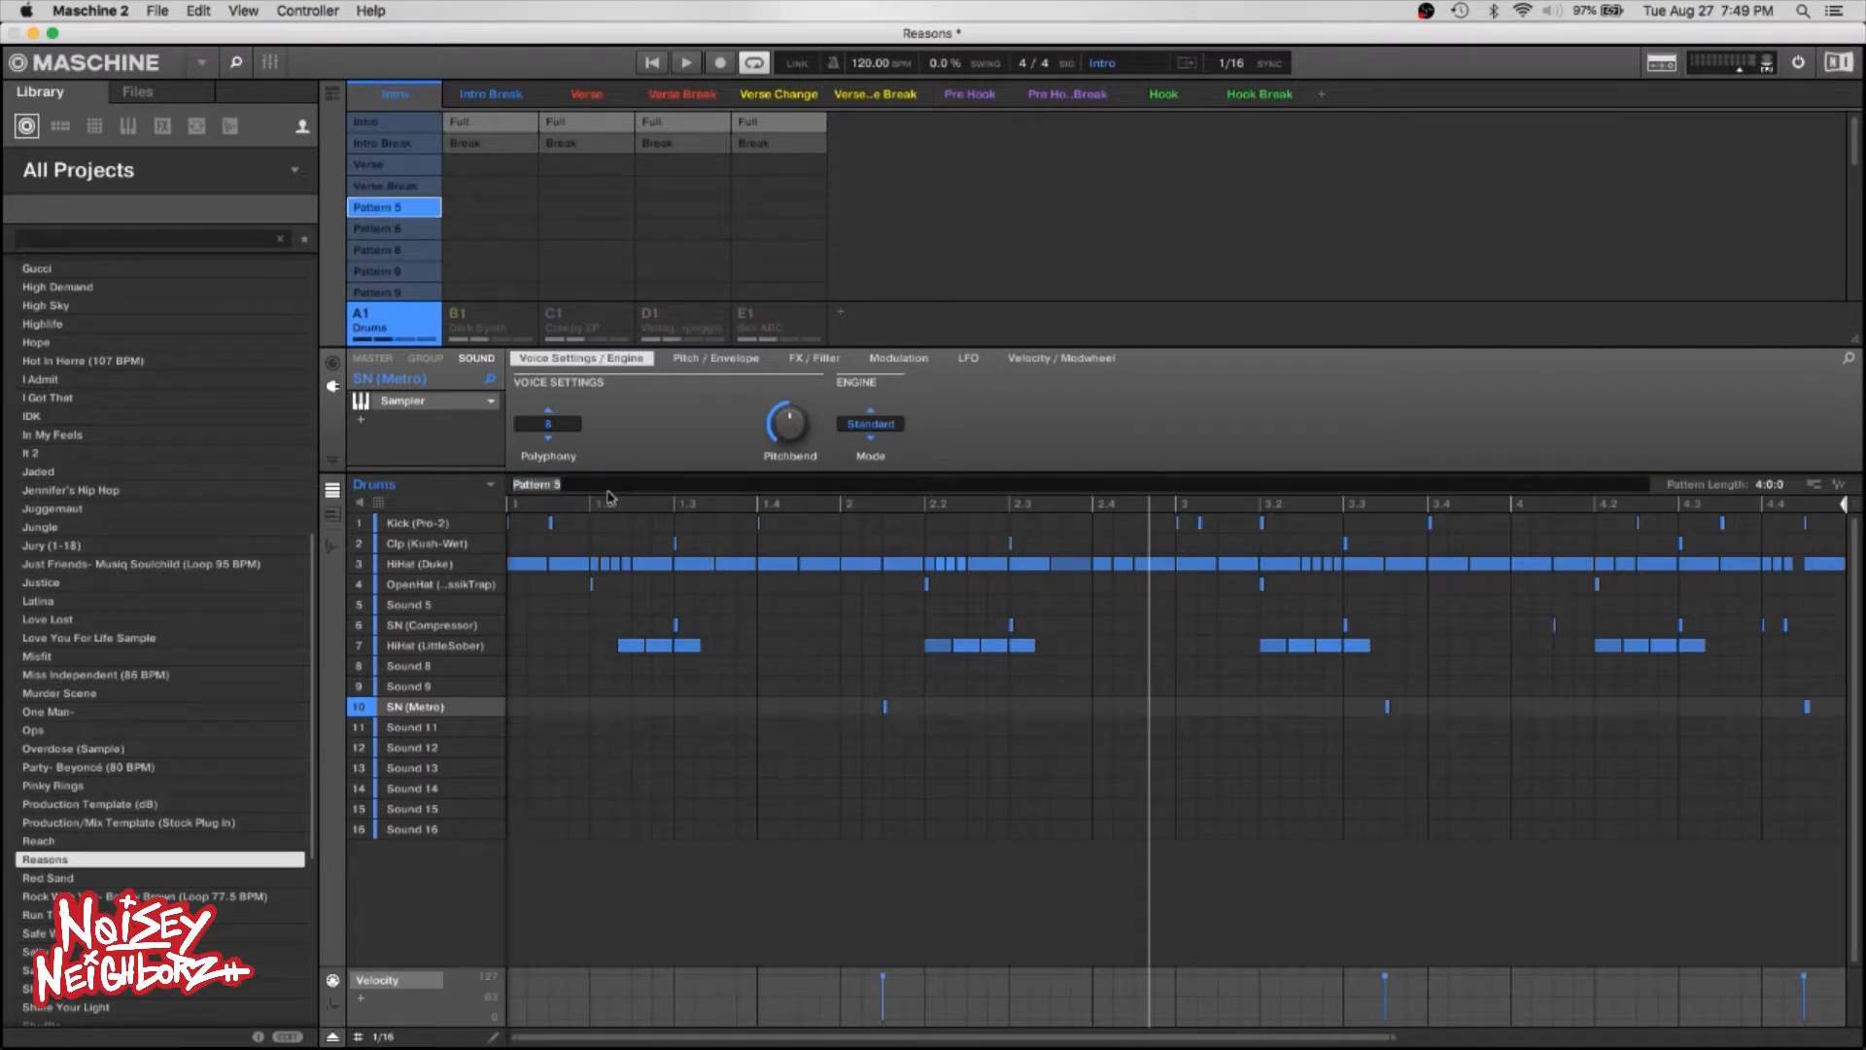
pyautogui.write('Verse Change')
pyautogui.press('Return')
# Rename the Drums group's sixth and seventh patterns as Verse Change Break and Pre Hook.
pyautogui.click(392, 228)
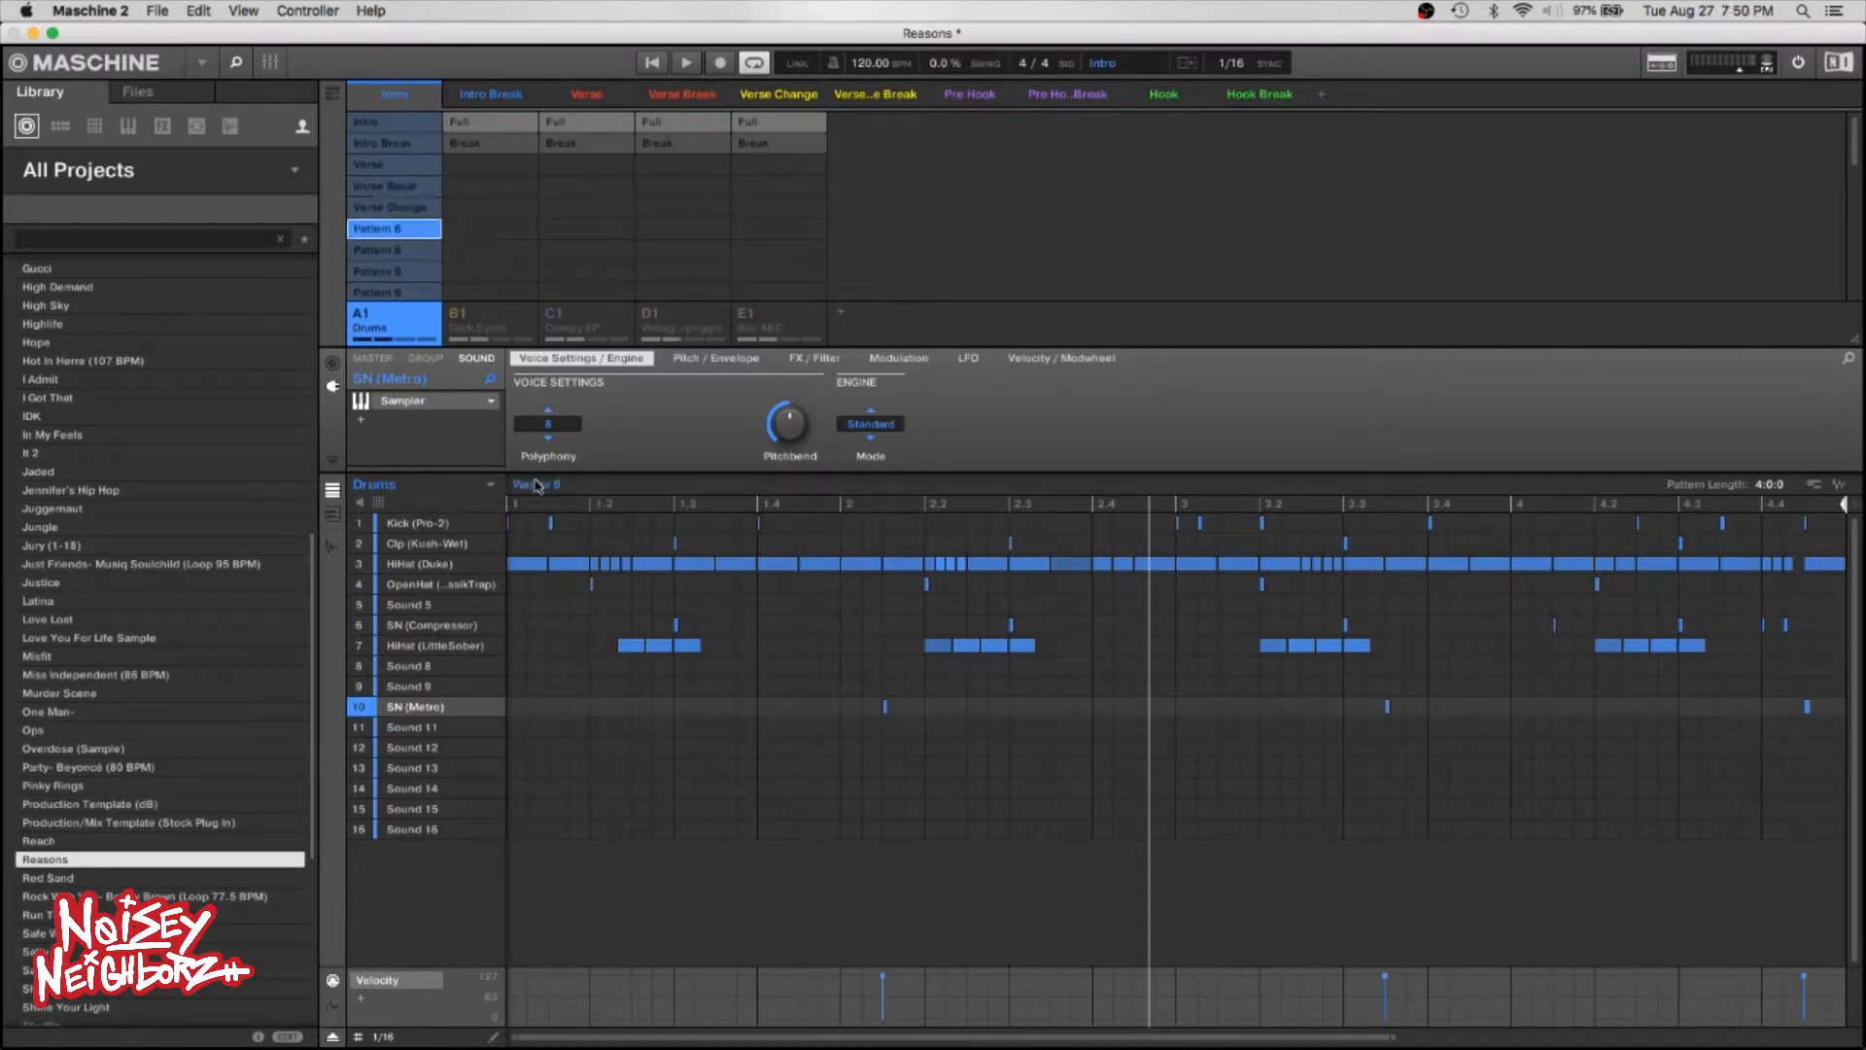
pyautogui.doubleClick(596, 488)
pyautogui.write('Verse Change Break')
pyautogui.press('Return')
pyautogui.click(393, 250)
pyautogui.doubleClick(536, 488)
pyautogui.write('Pre Hook')
pyautogui.press('Return')
# Rename the Drums pattern below Pre Hook as Pre Hook Break.
pyautogui.scroll(-4, 397, 259)
pyautogui.click(398, 173)
pyautogui.doubleClick(538, 487)
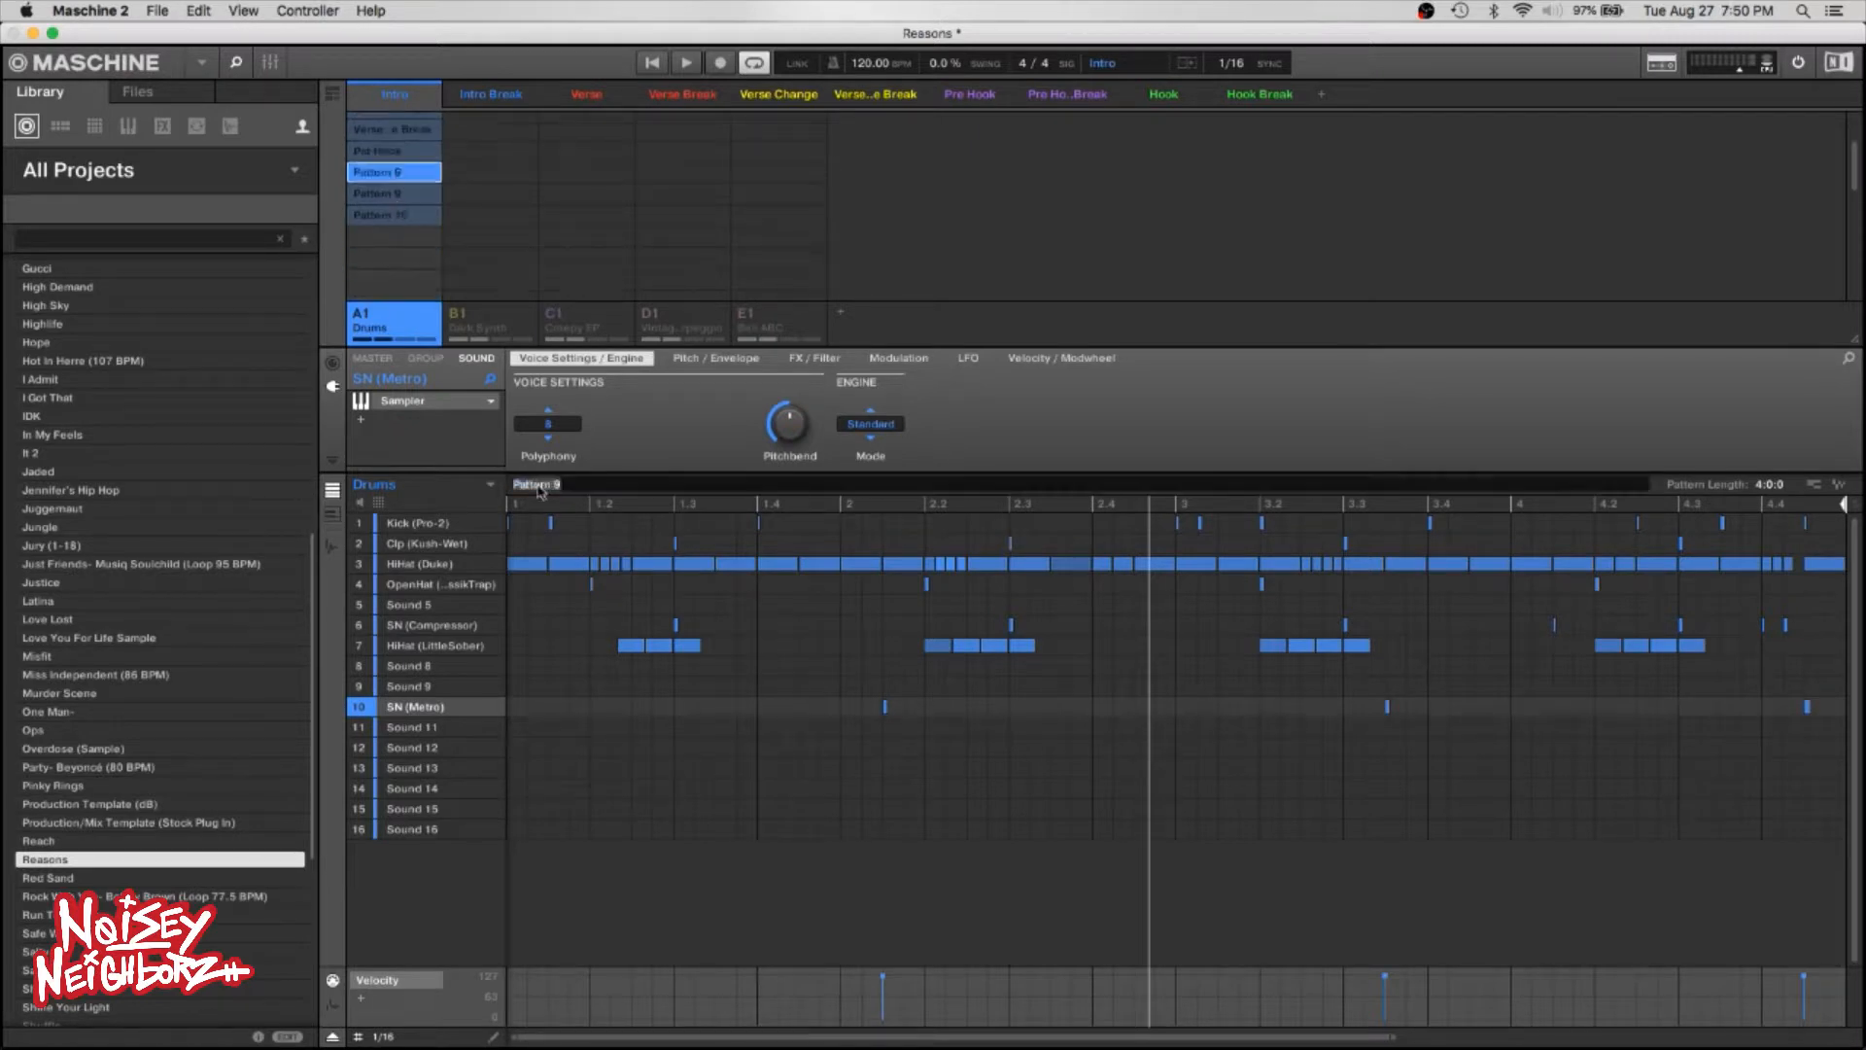
pyautogui.write('Pre Hook Break')
pyautogui.press('Return')
# Rename the last two Drums patterns as Hook and Hook Break.
pyautogui.click(393, 193)
pyautogui.doubleClick(539, 485)
pyautogui.write('Hook')
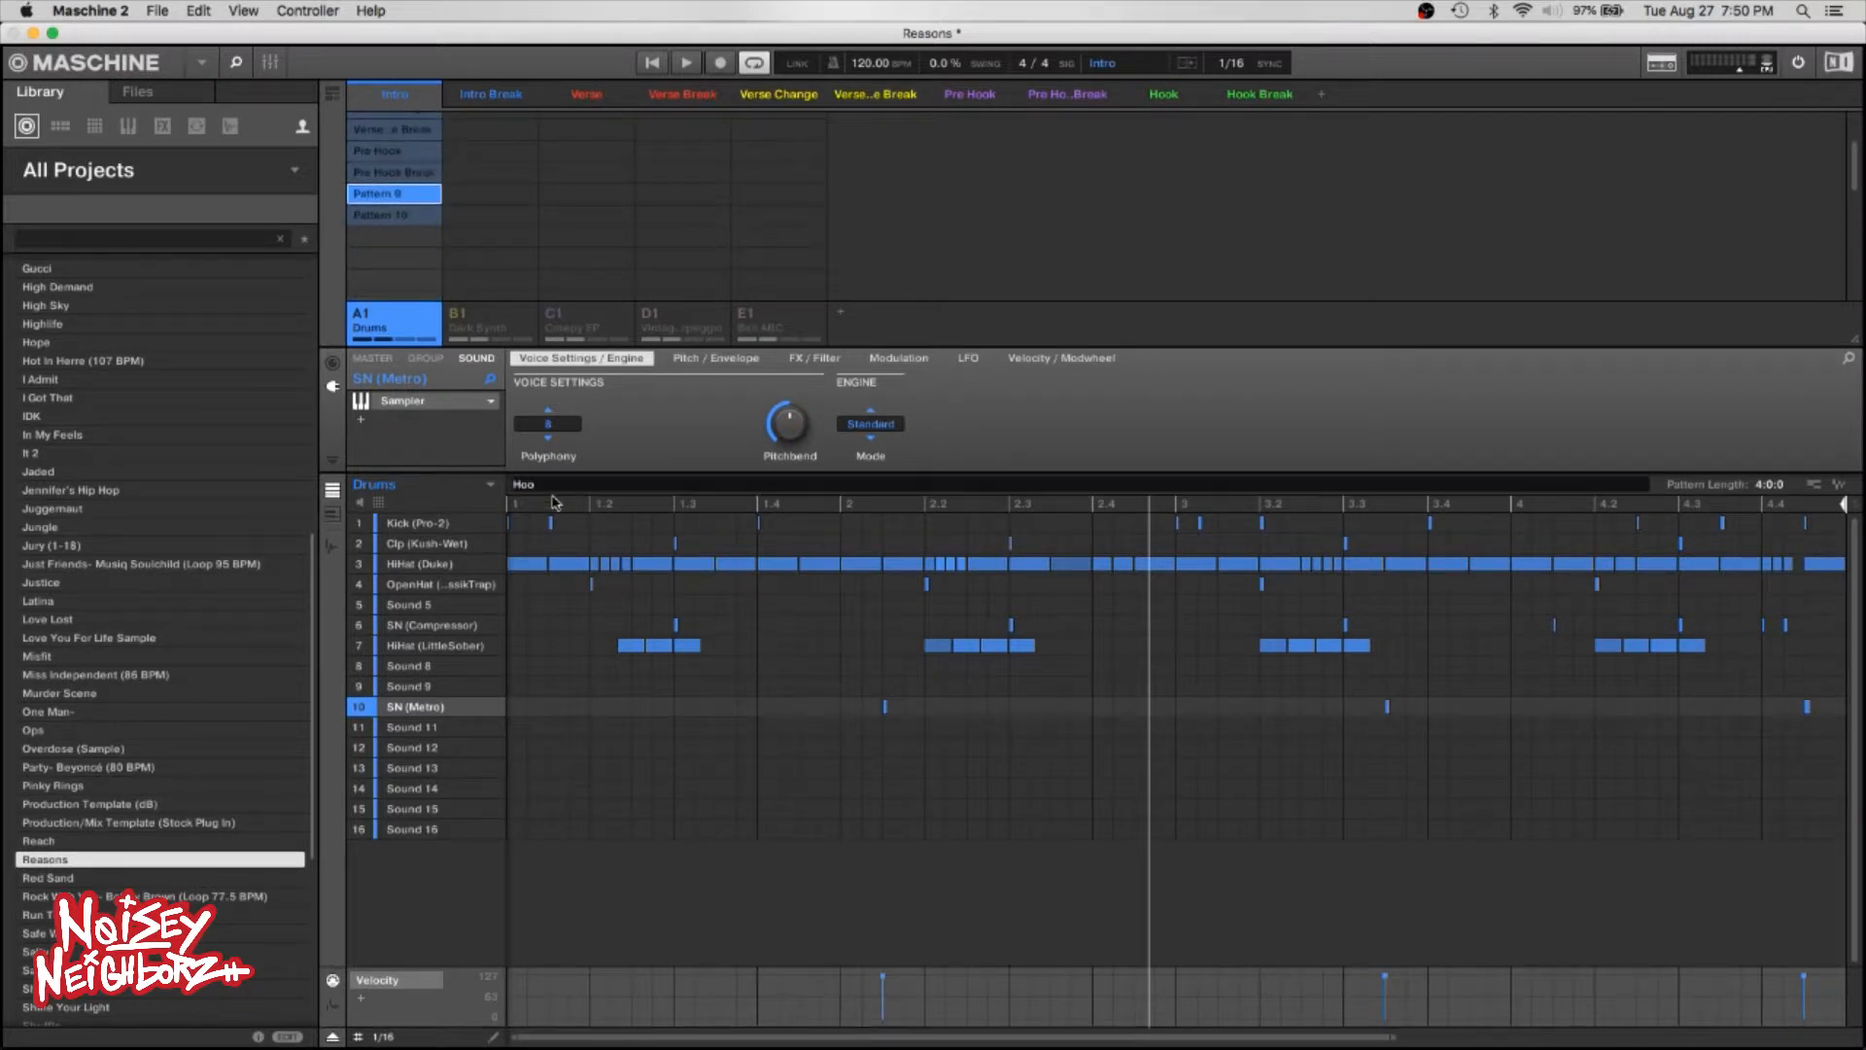
pyautogui.press('Return')
pyautogui.click(392, 214)
pyautogui.doubleClick(539, 484)
pyautogui.write('Hook Break')
pyautogui.press('Return')
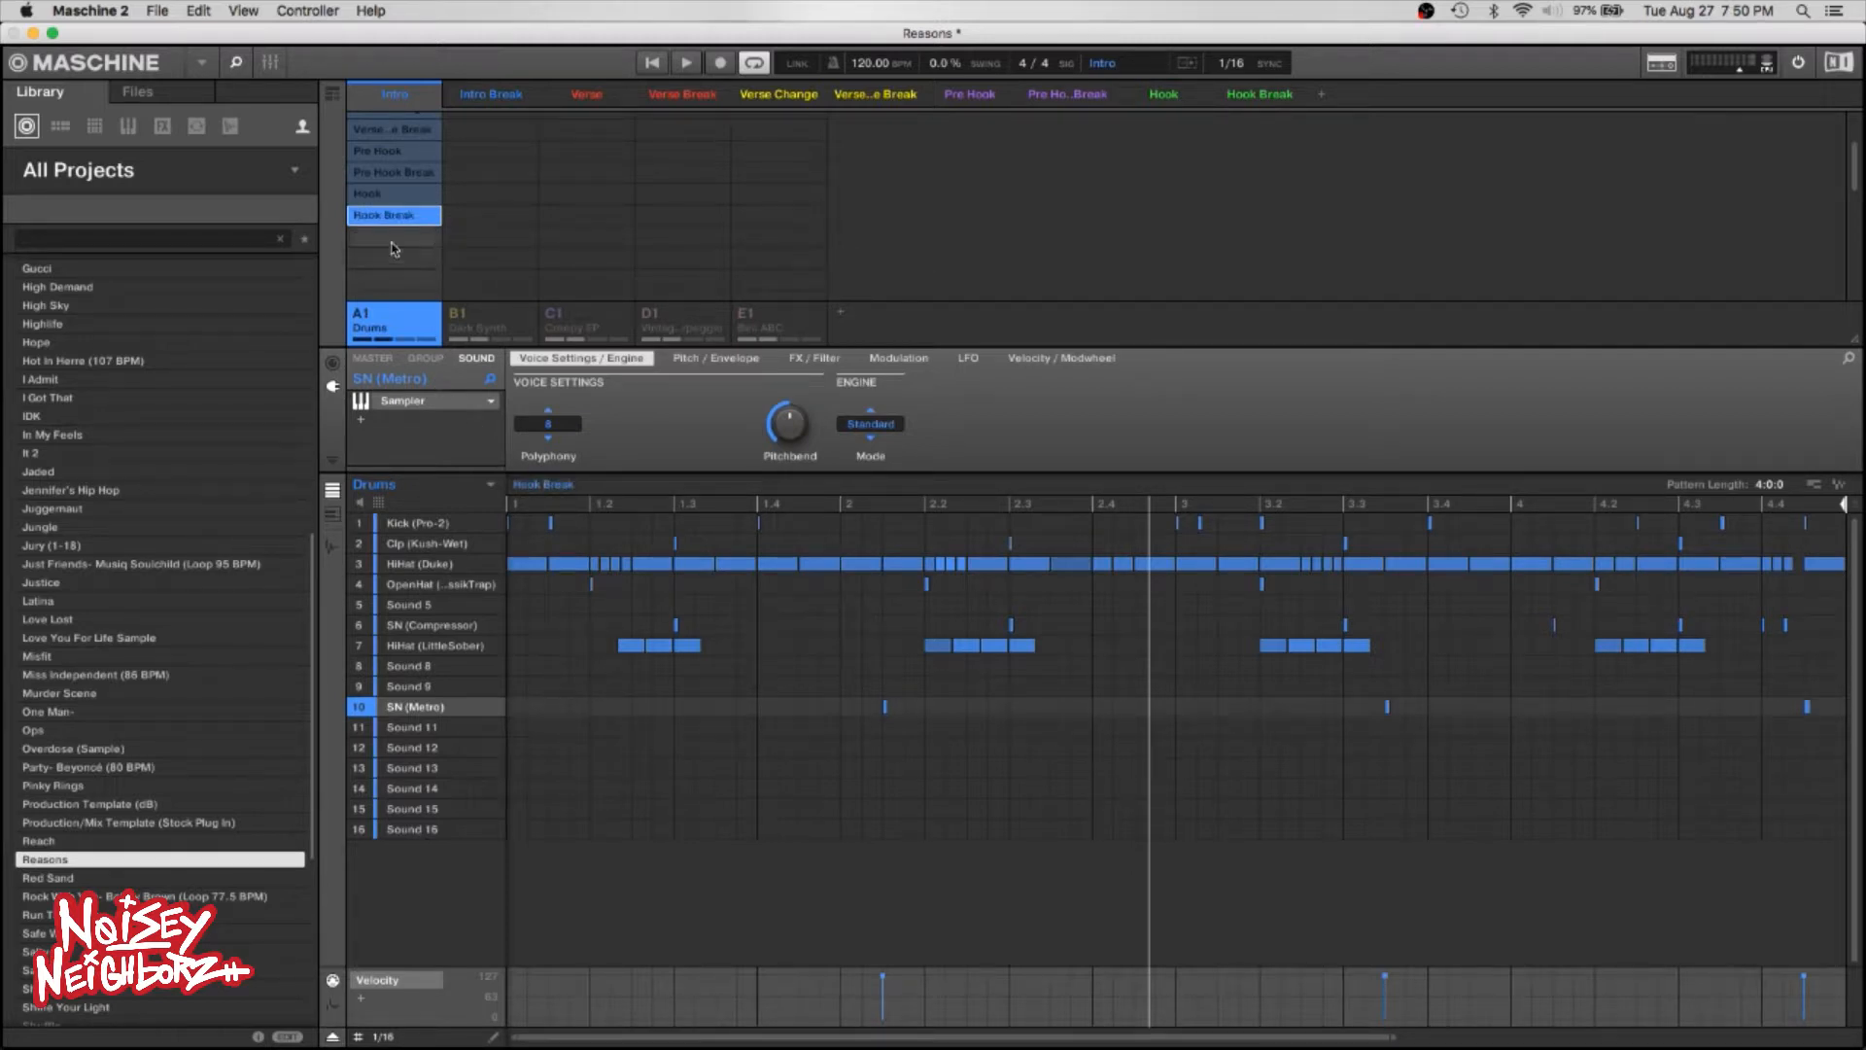
pyautogui.scroll(3, 408, 251)
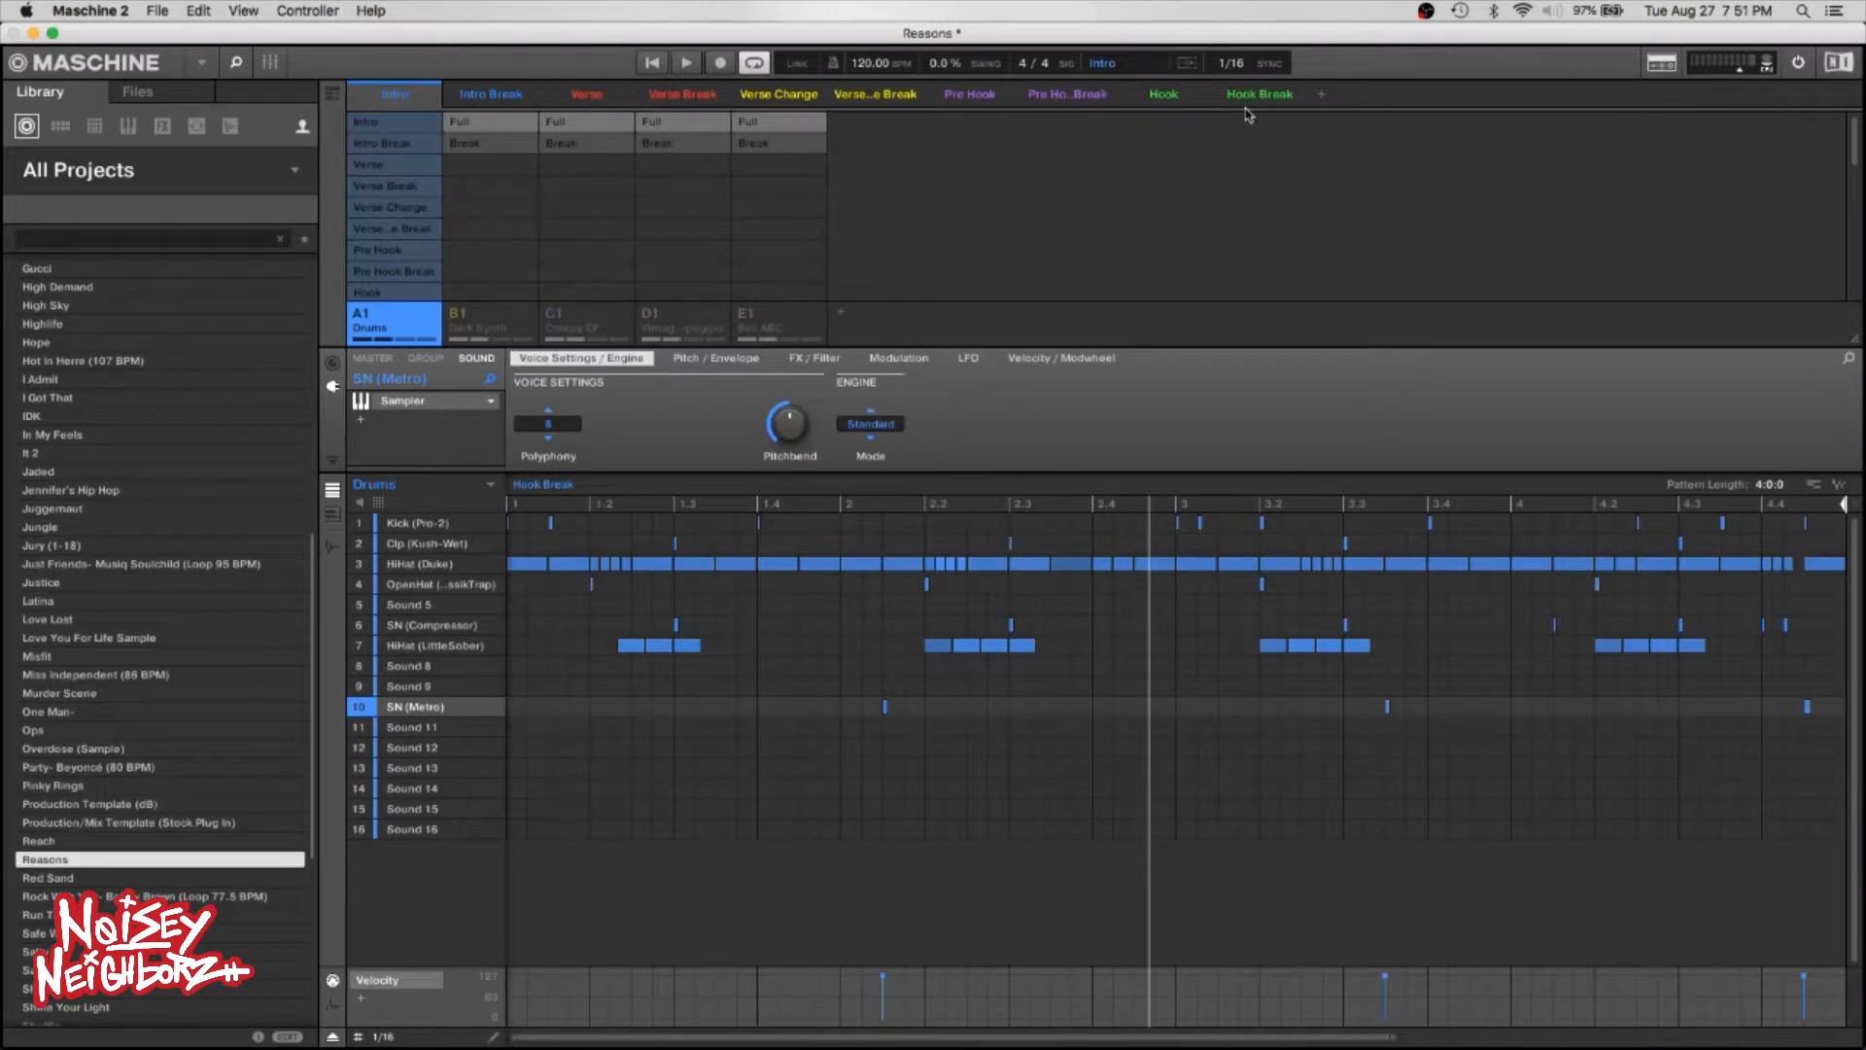
# Remove the Drums pattern from the Intro scene and take the Drums group out of solo.
pyautogui.click(393, 122)
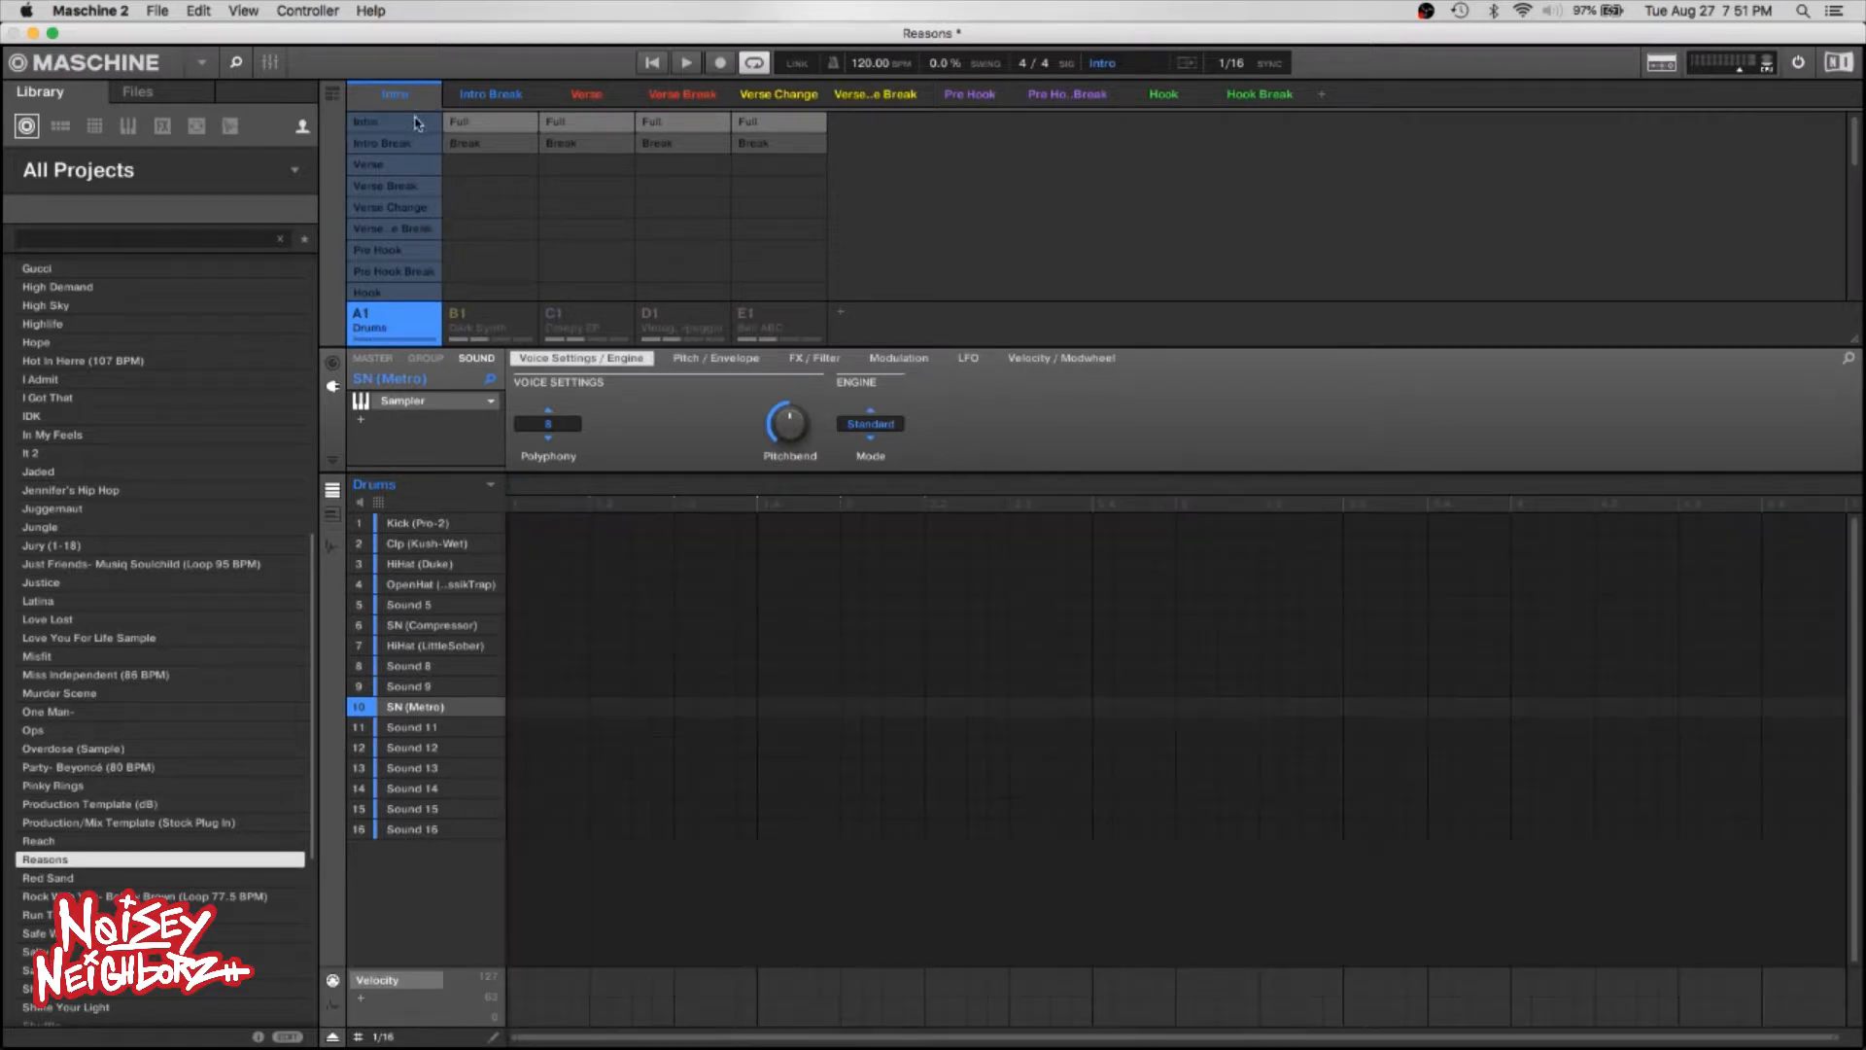
pyautogui.click(418, 122)
pyautogui.rightClick(361, 313)
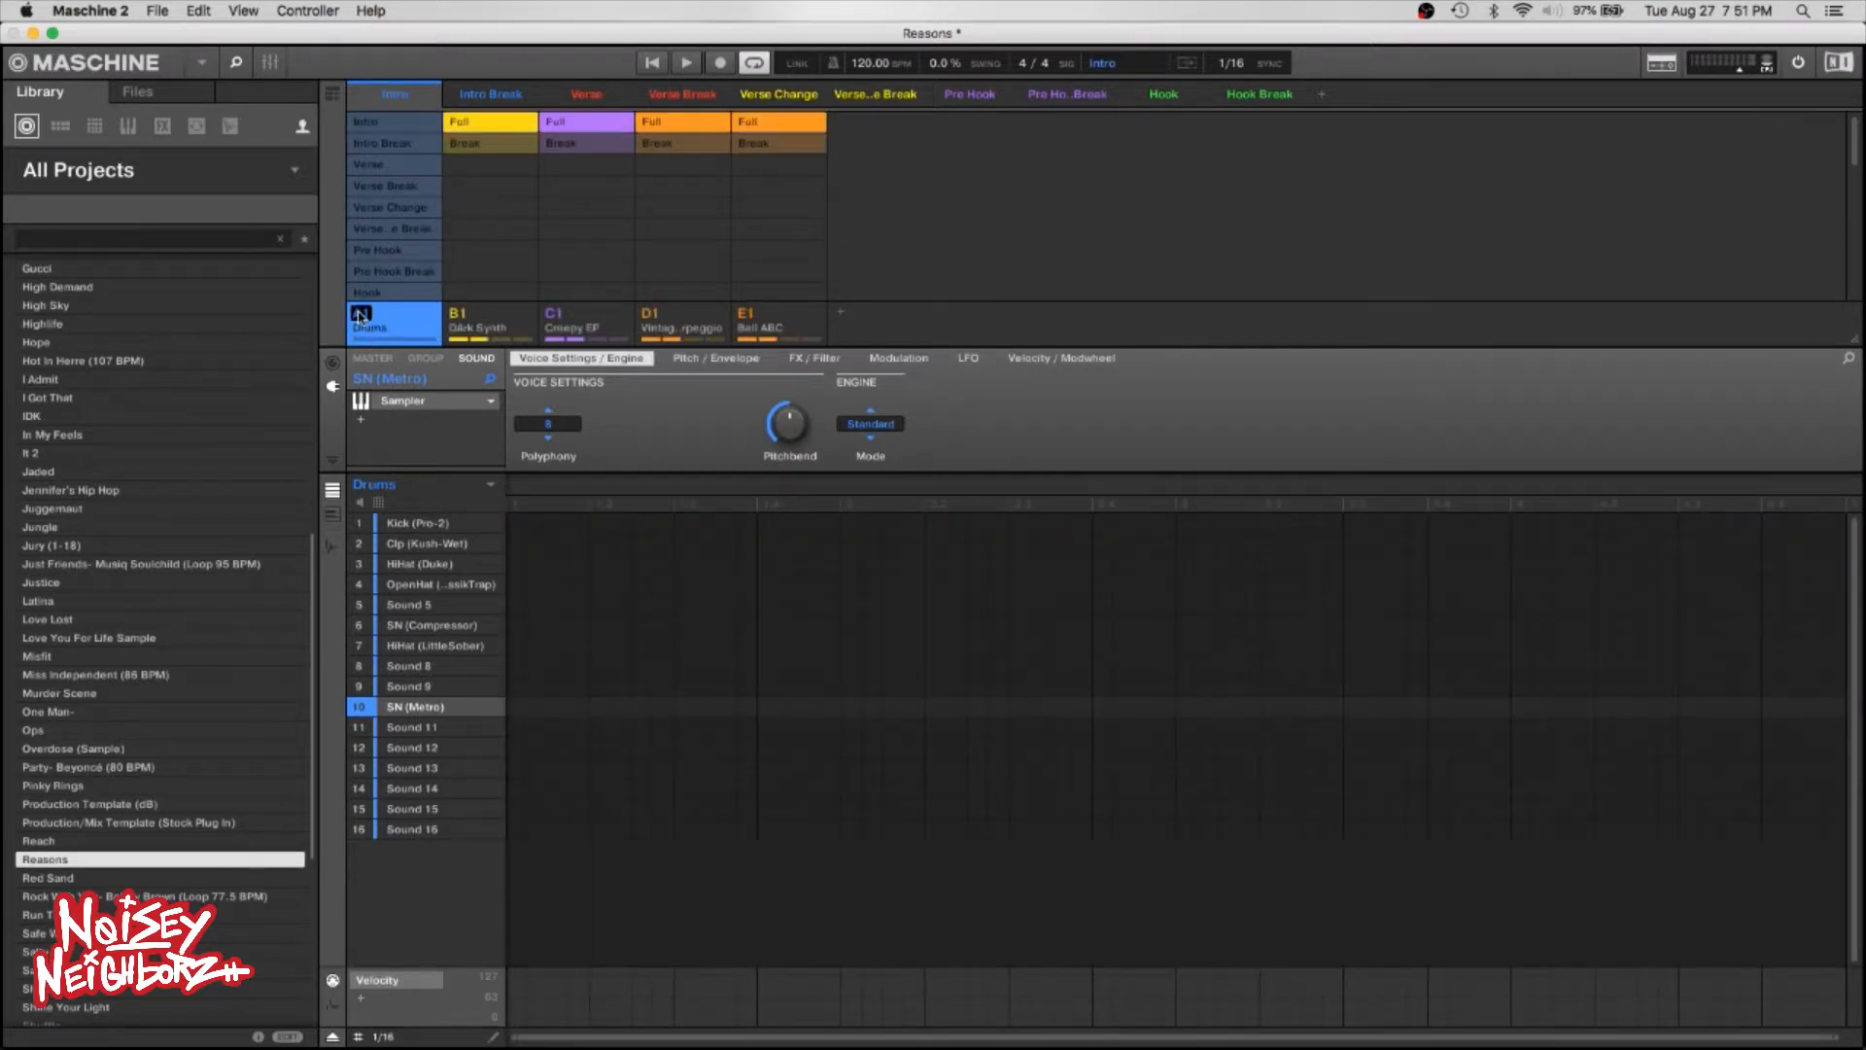
# Remove the Full patterns of Dark Synth, Vintage Arpeggio and Bell ABC from the Intro scene, keeping only Creepy EP's Full pattern assigned.
pyautogui.click(495, 126)
pyautogui.click(522, 123)
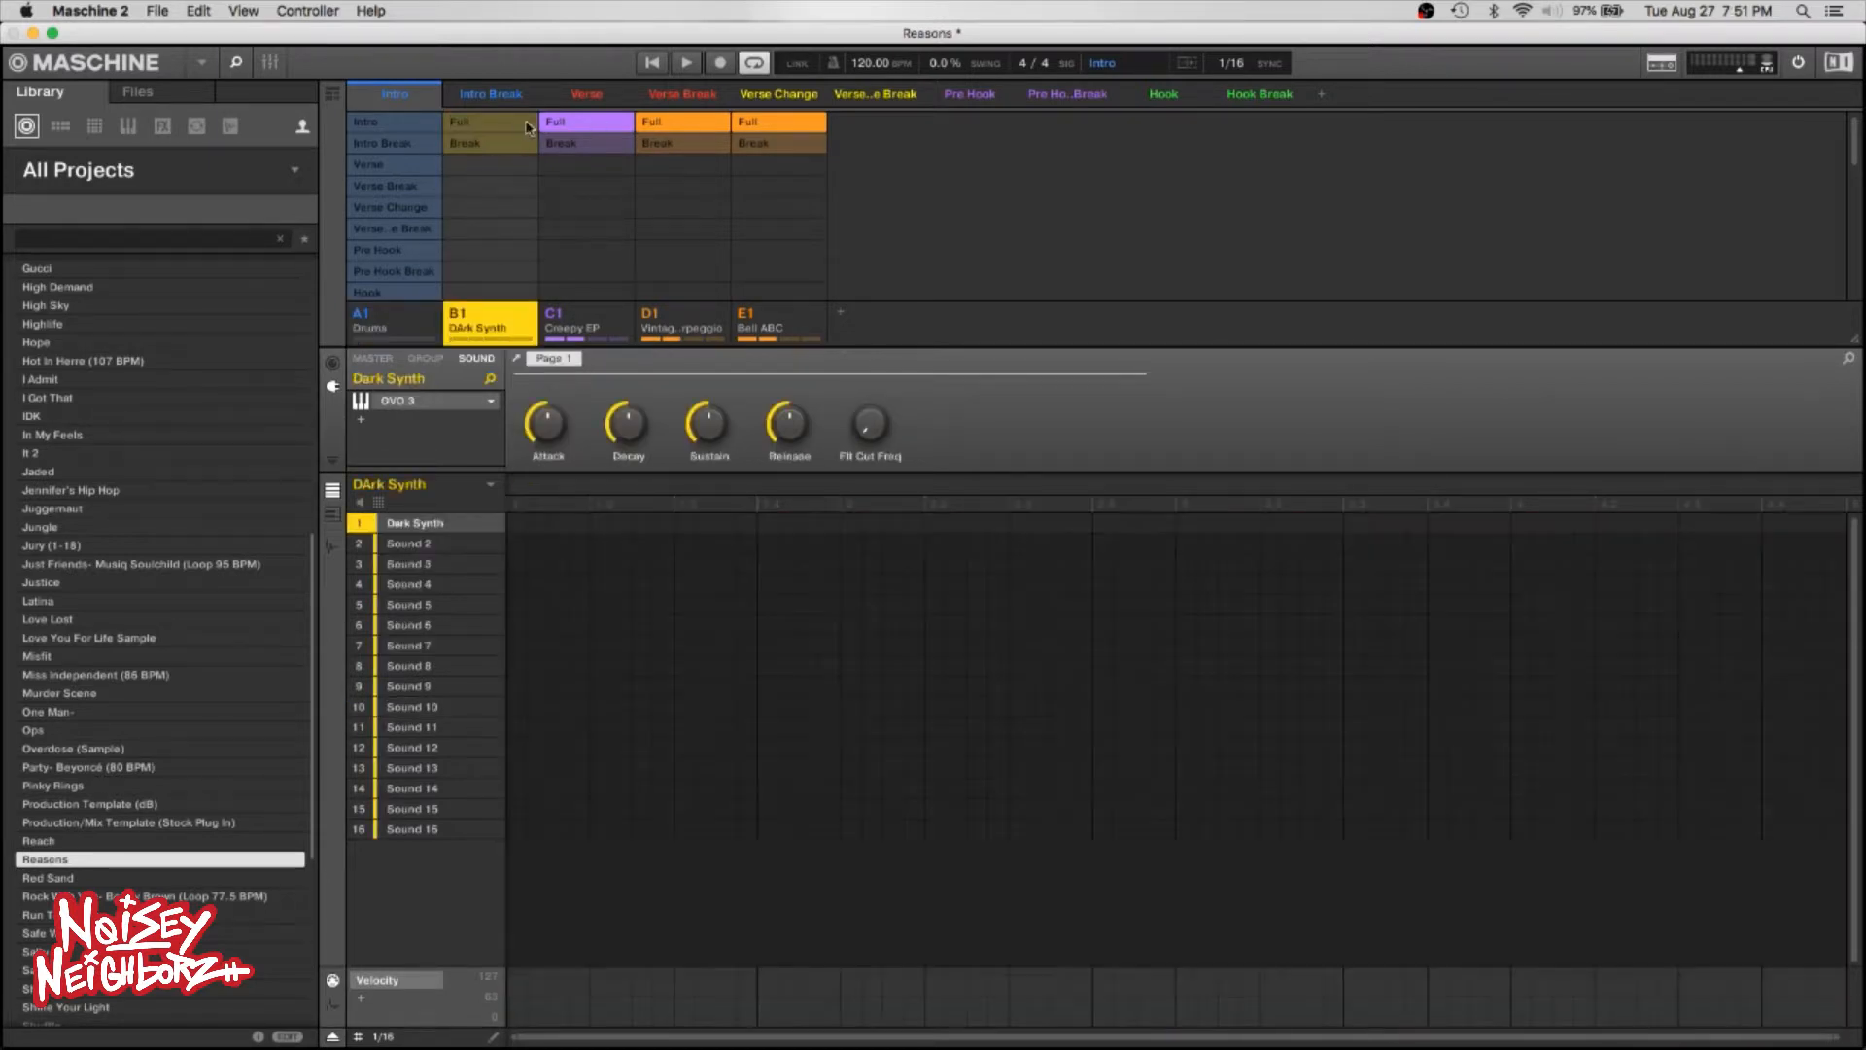
pyautogui.click(589, 122)
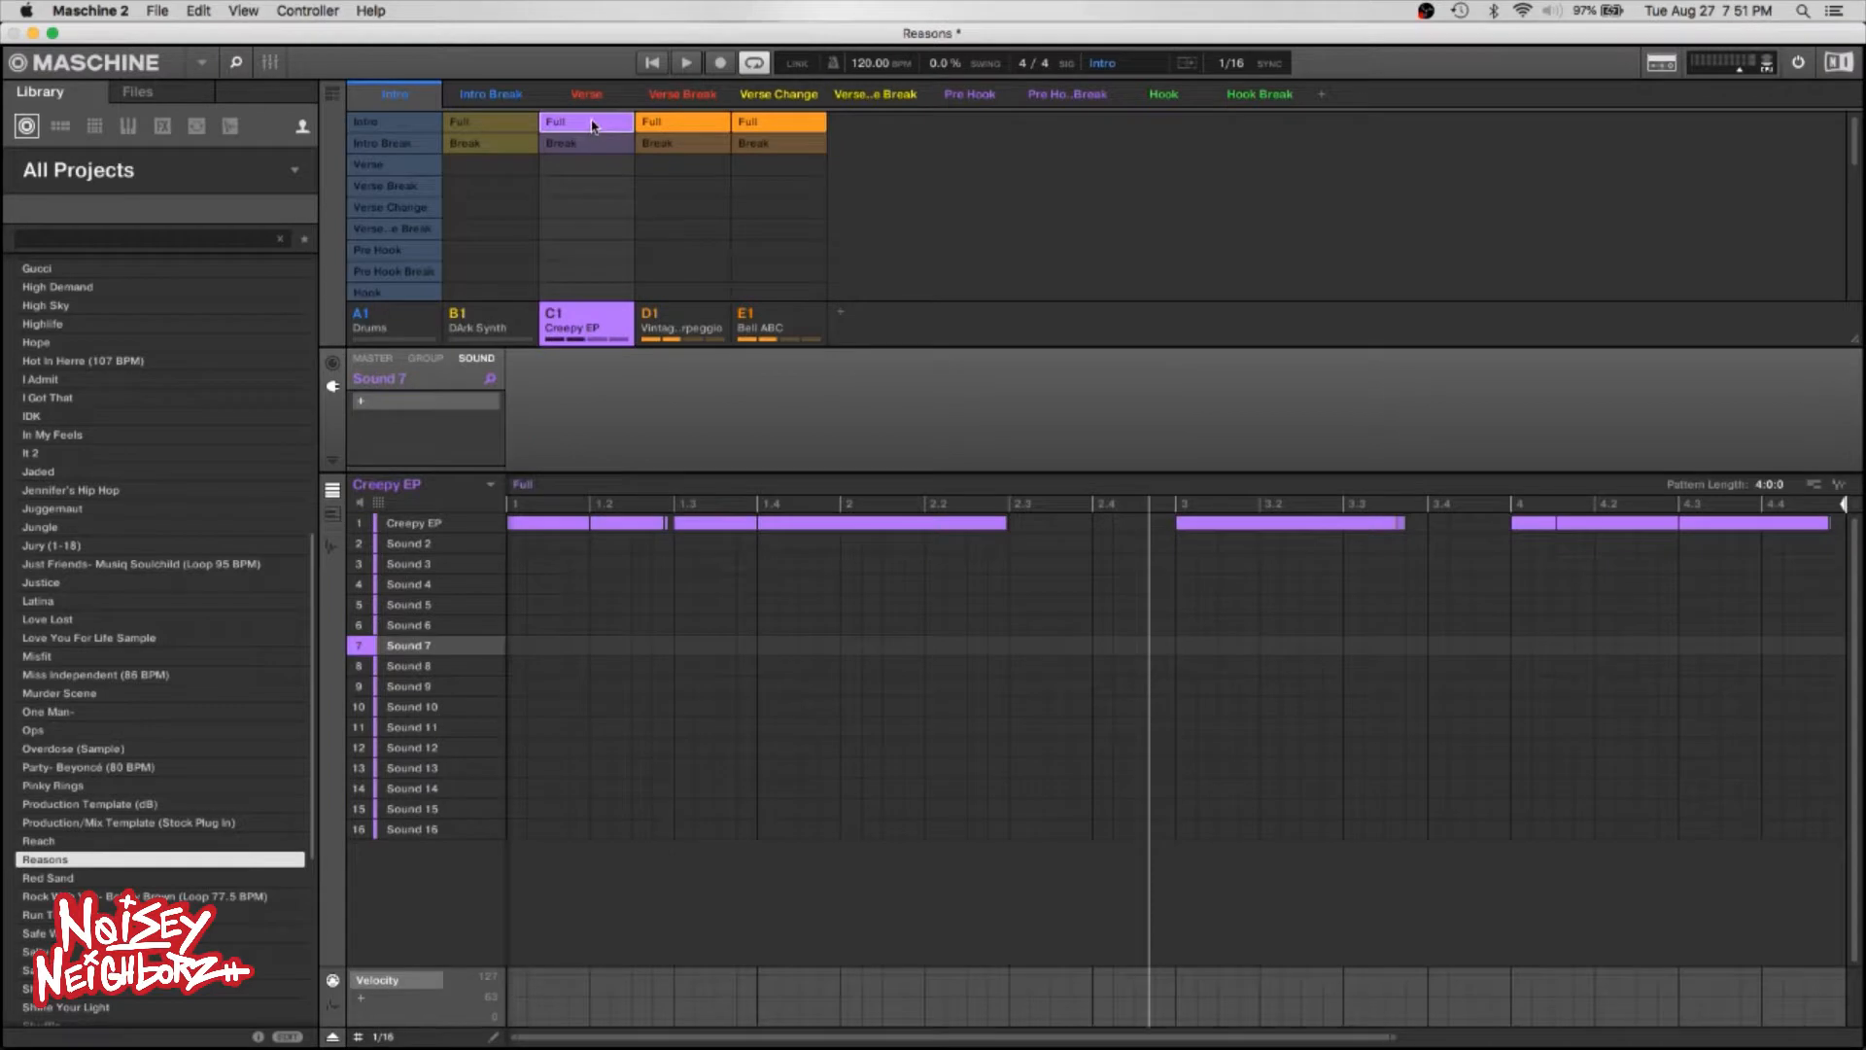
pyautogui.click(593, 124)
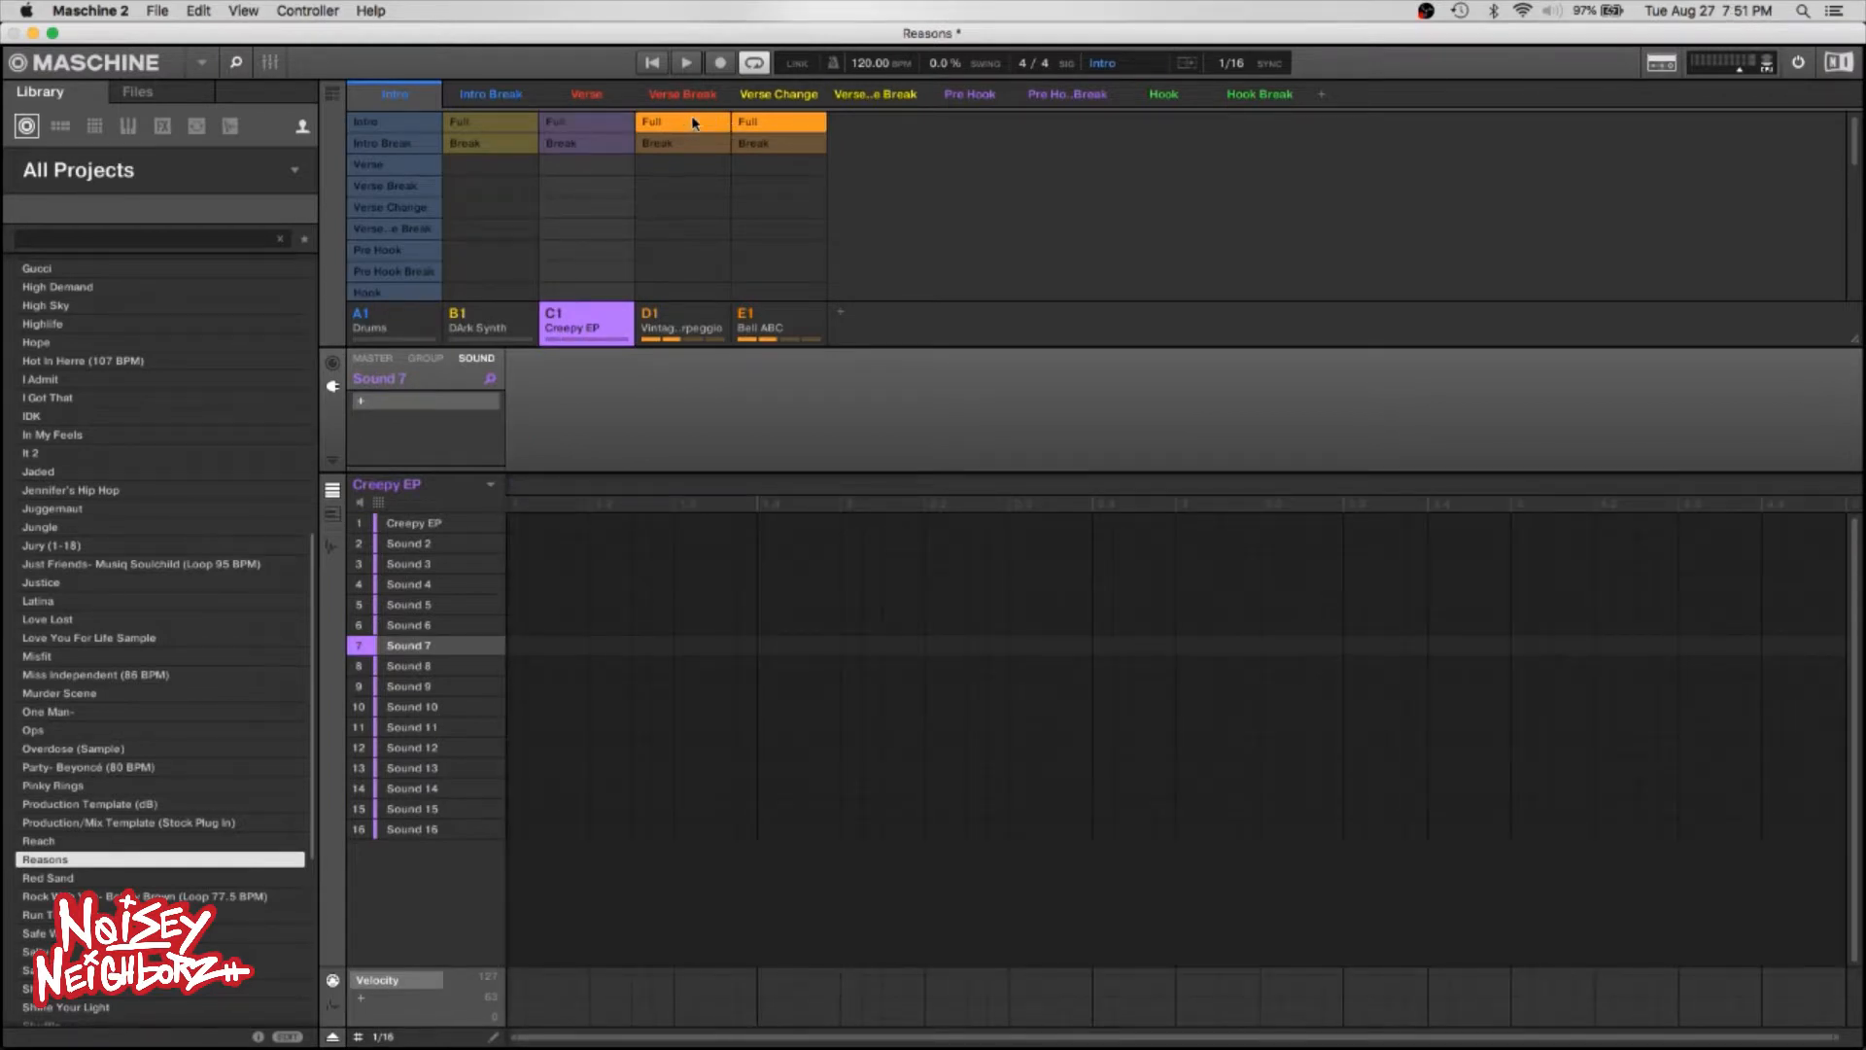
pyautogui.click(578, 120)
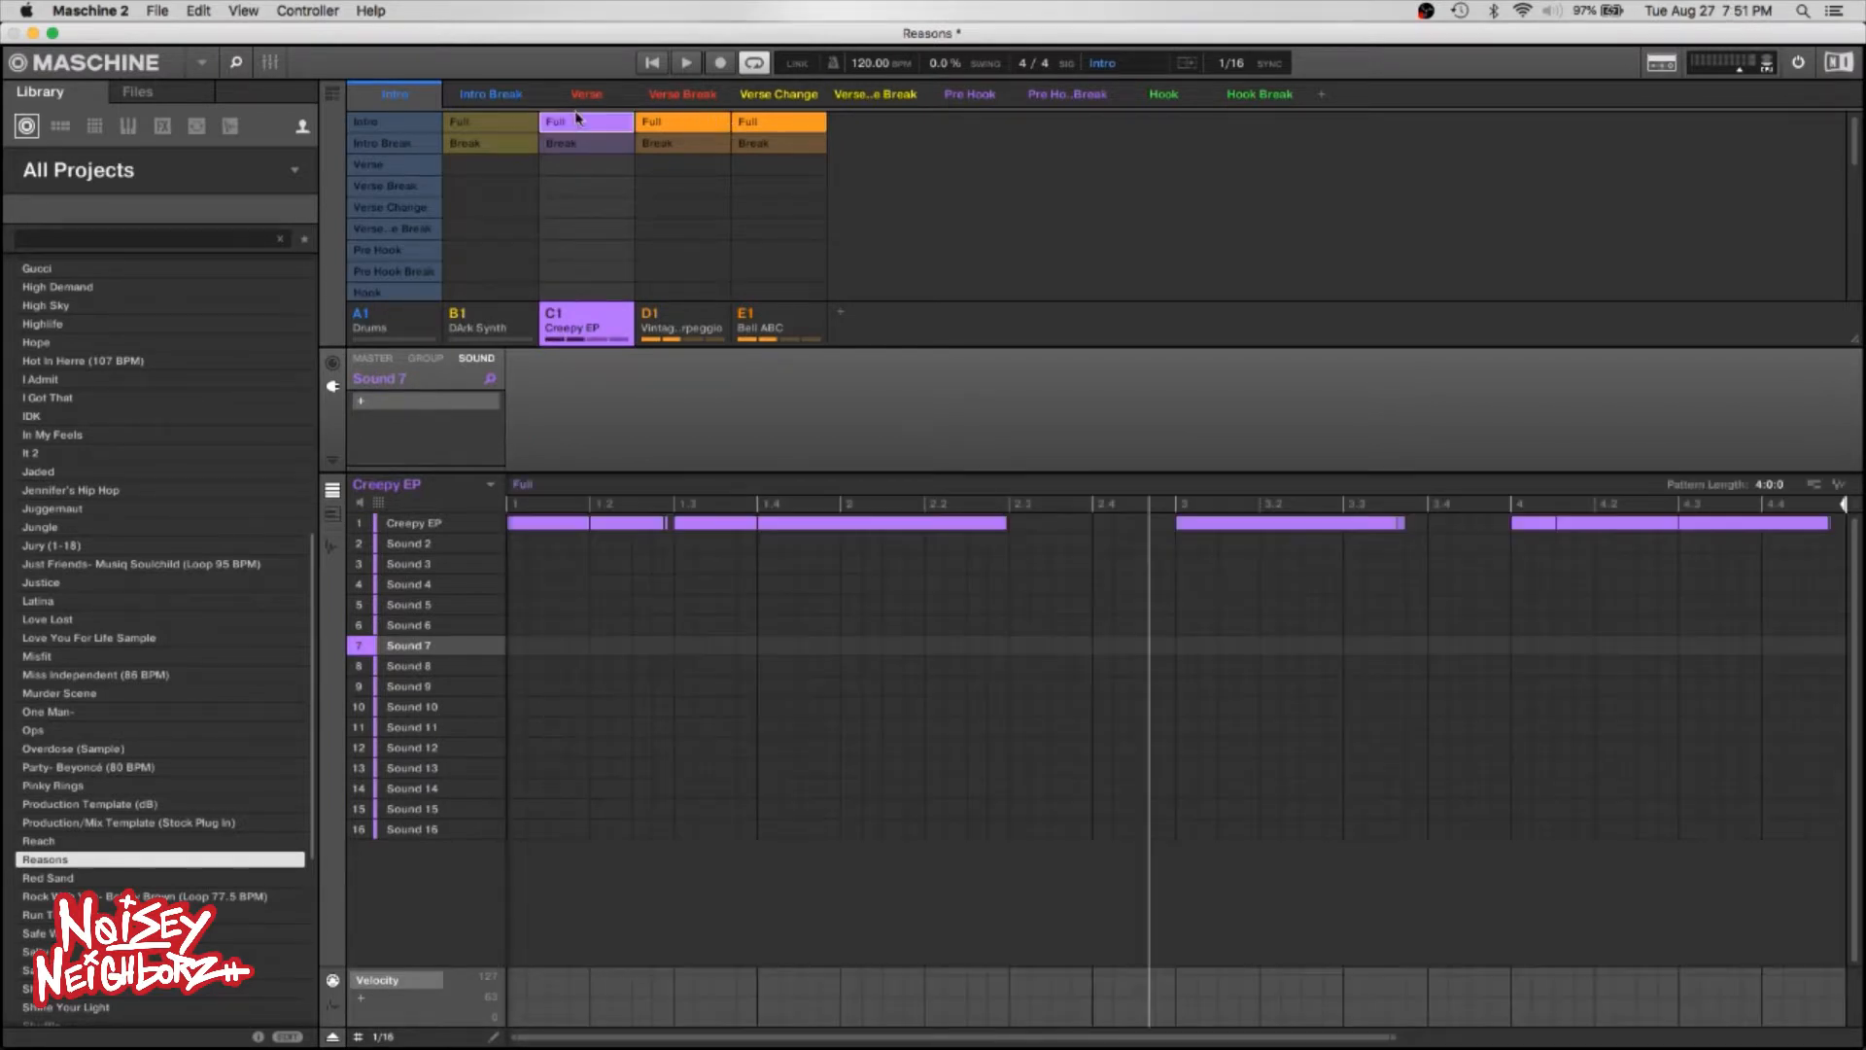
pyautogui.click(693, 122)
pyautogui.click(693, 122)
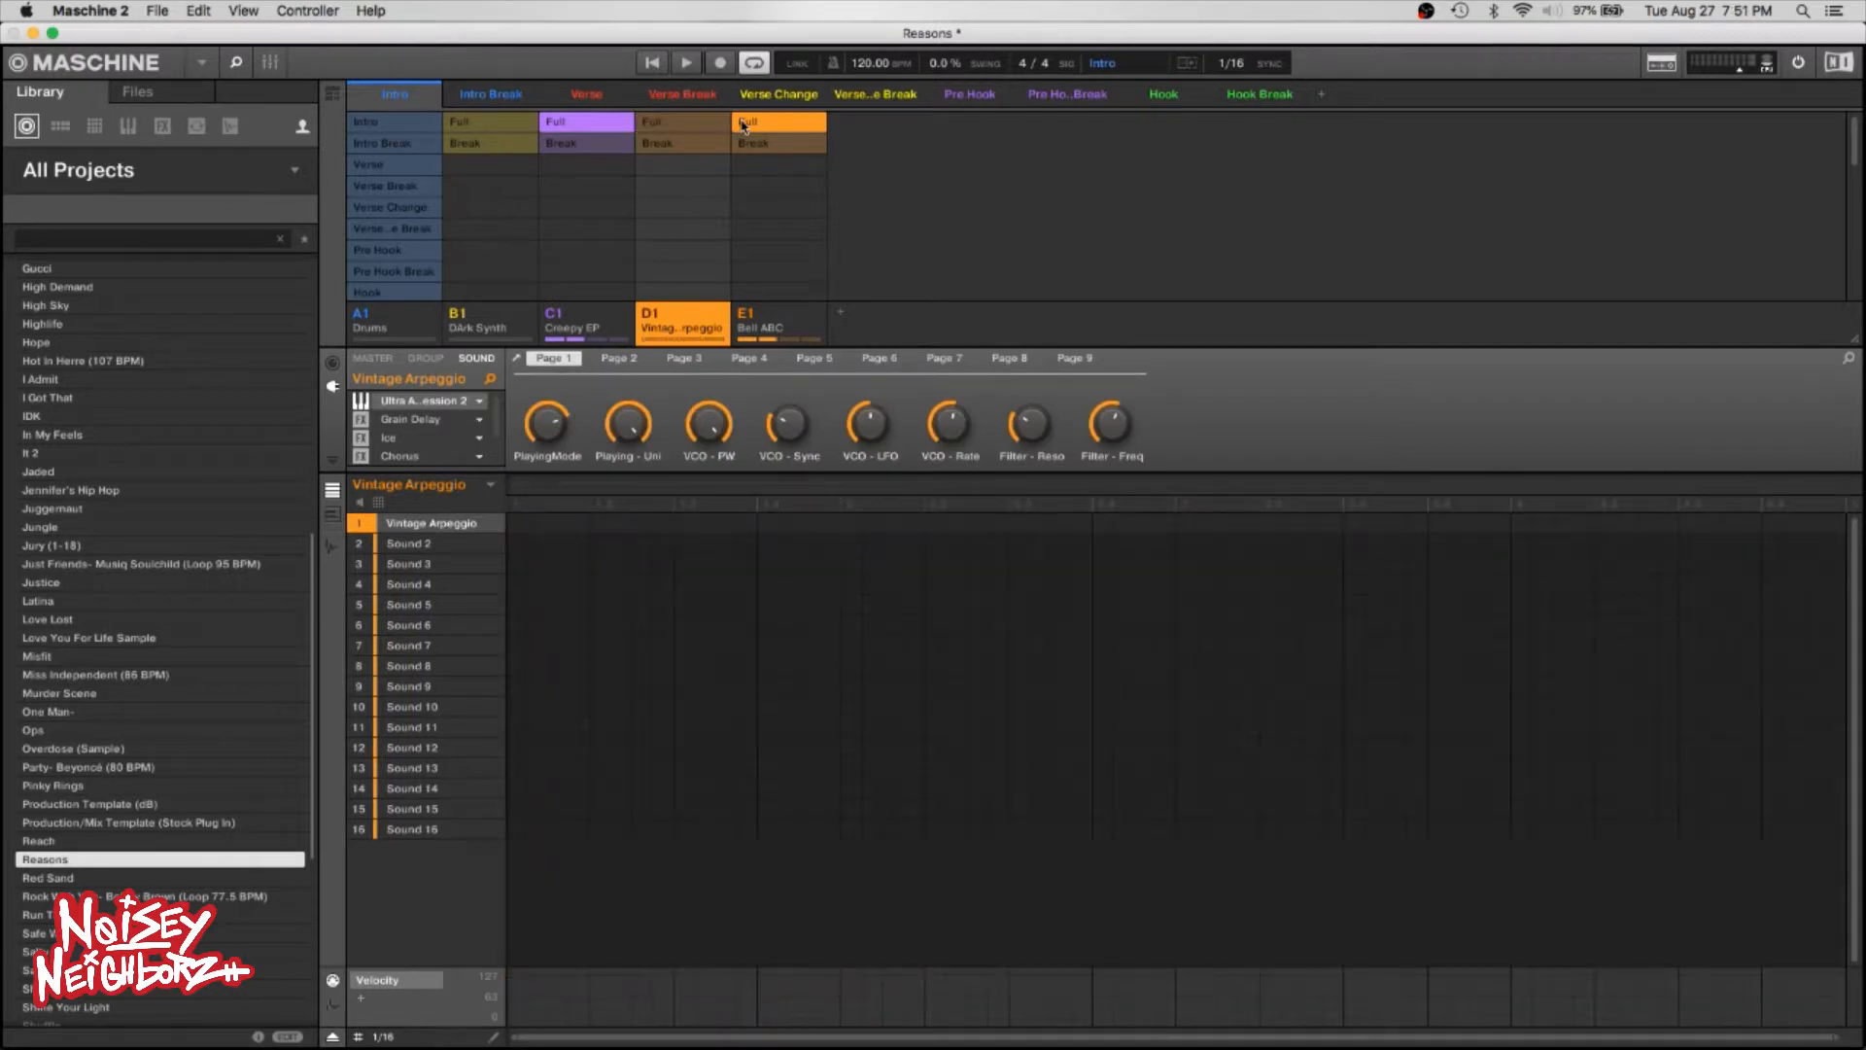
pyautogui.click(744, 124)
pyautogui.click(743, 125)
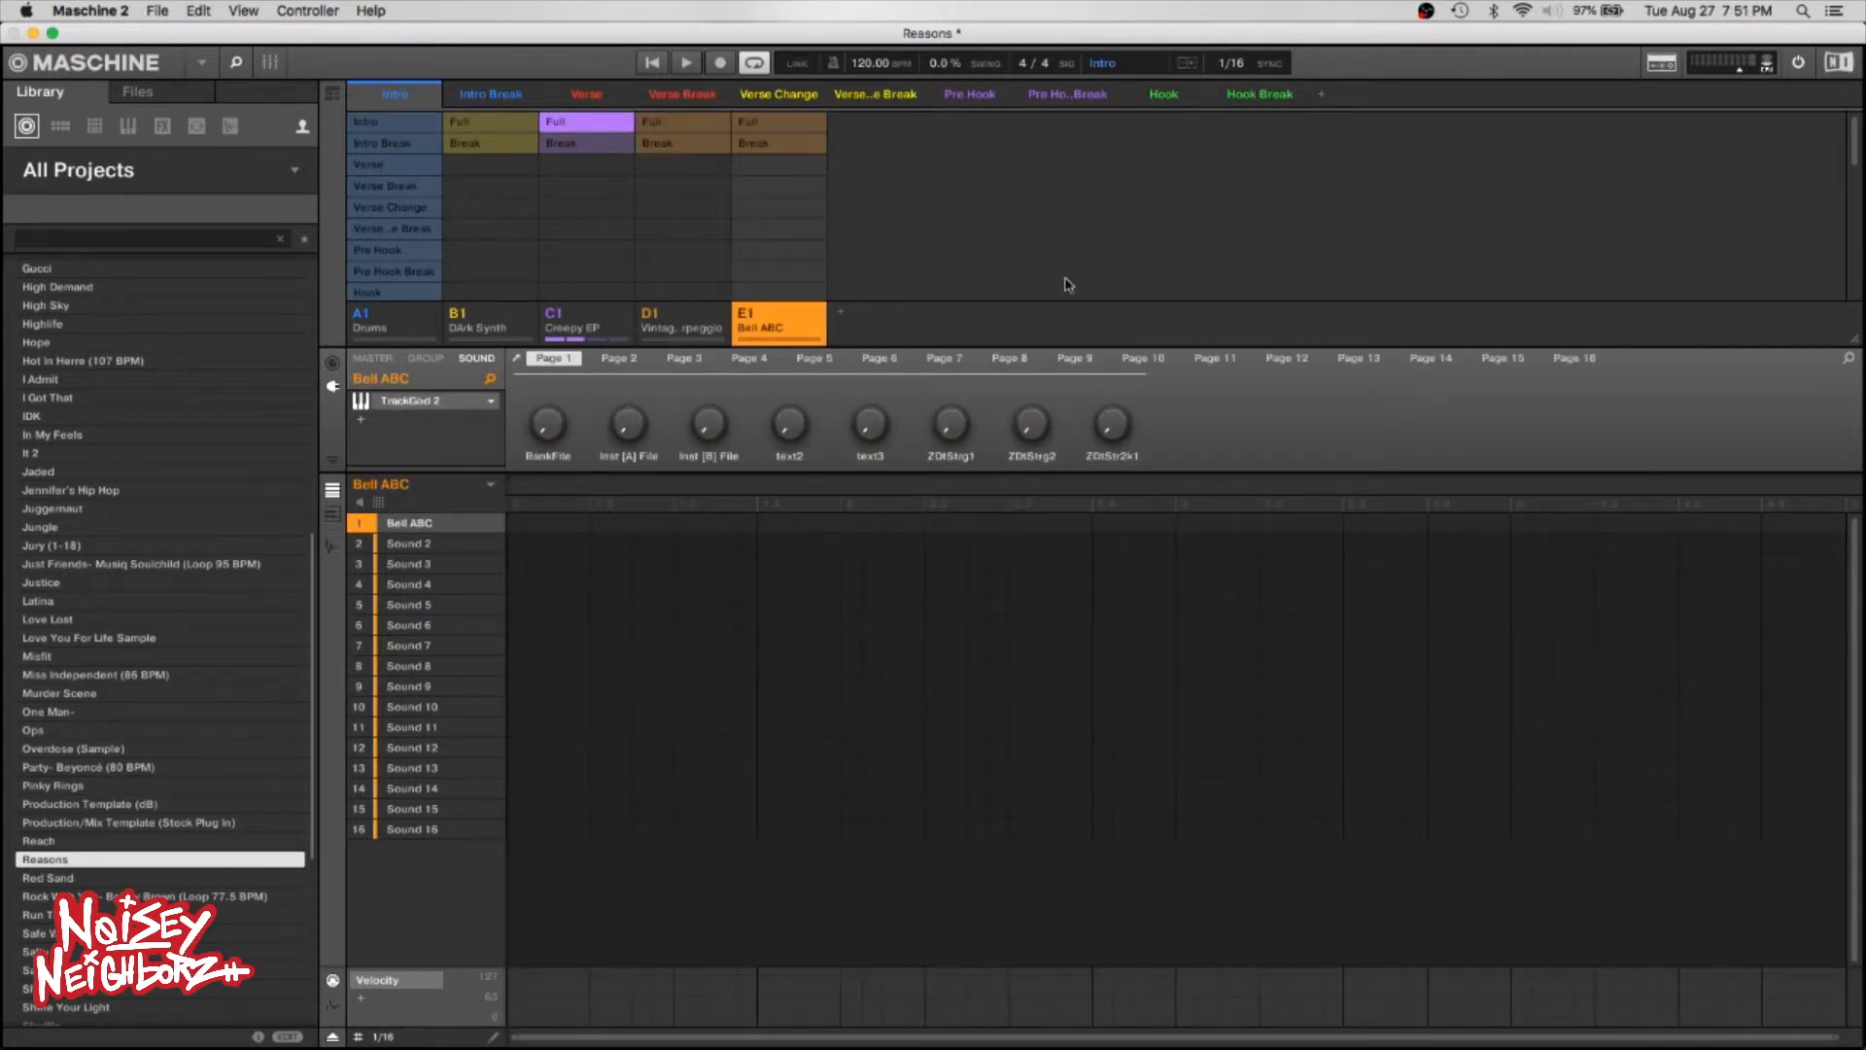
# Play the Intro scene, switch to Intro Break during playback, stop and return to the Intro scene.
pyautogui.press('space')
pyautogui.click(487, 98)
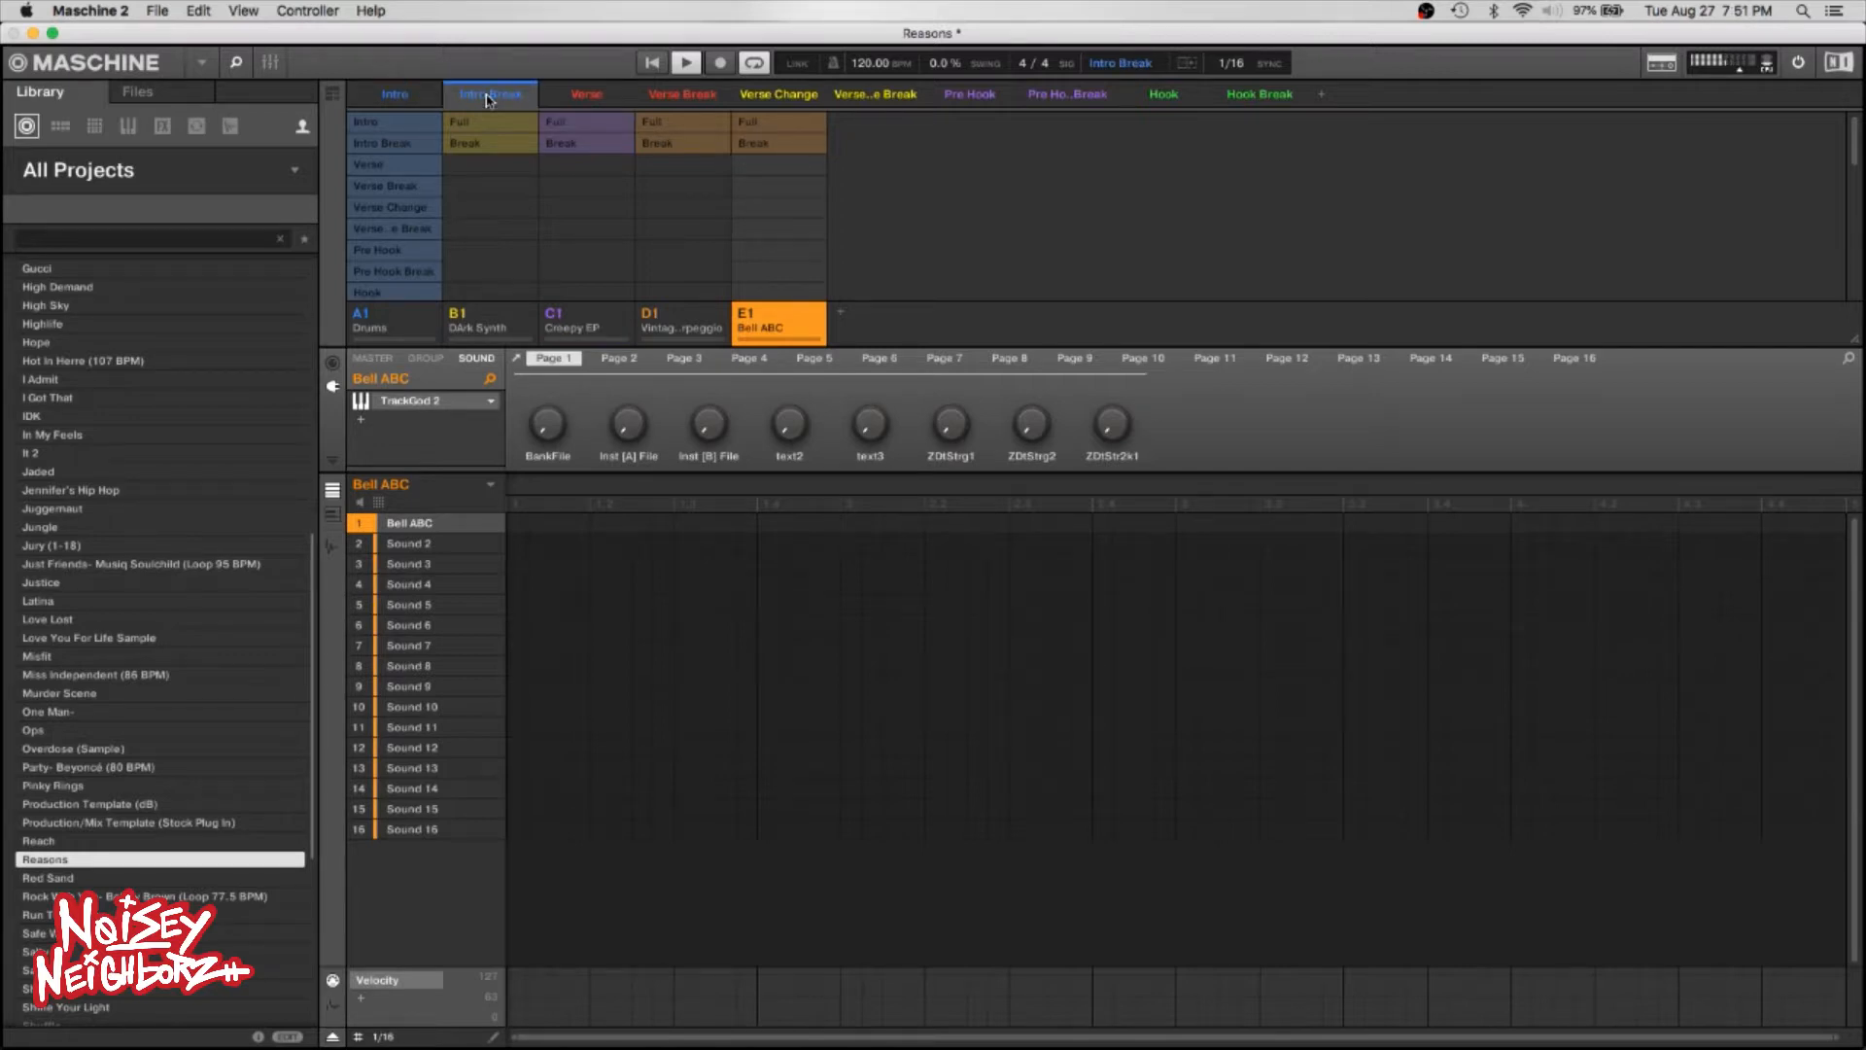
pyautogui.press('space')
pyautogui.click(418, 98)
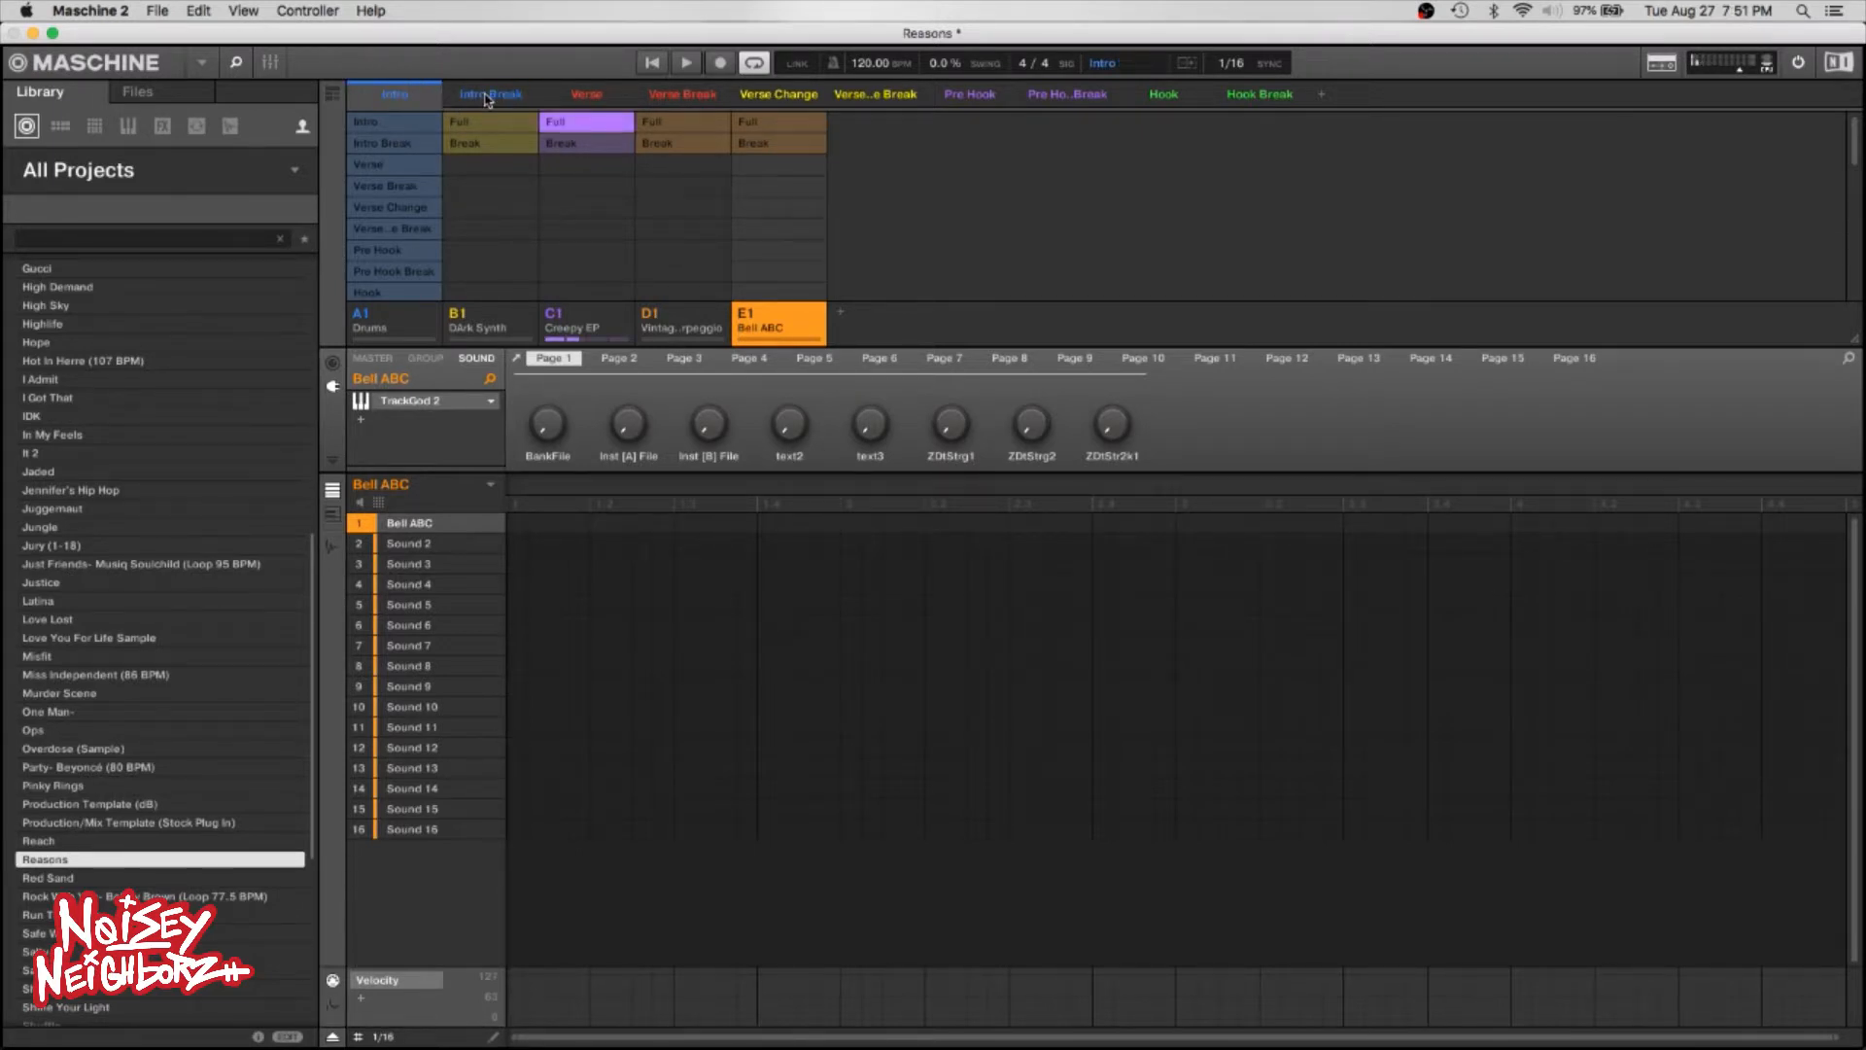
# Look through the Intro Break, Verse, Verse Break and Verse Change scenes, ending with Intro Break selected.
pyautogui.click(332, 93)
pyautogui.click(332, 93)
pyautogui.click(480, 99)
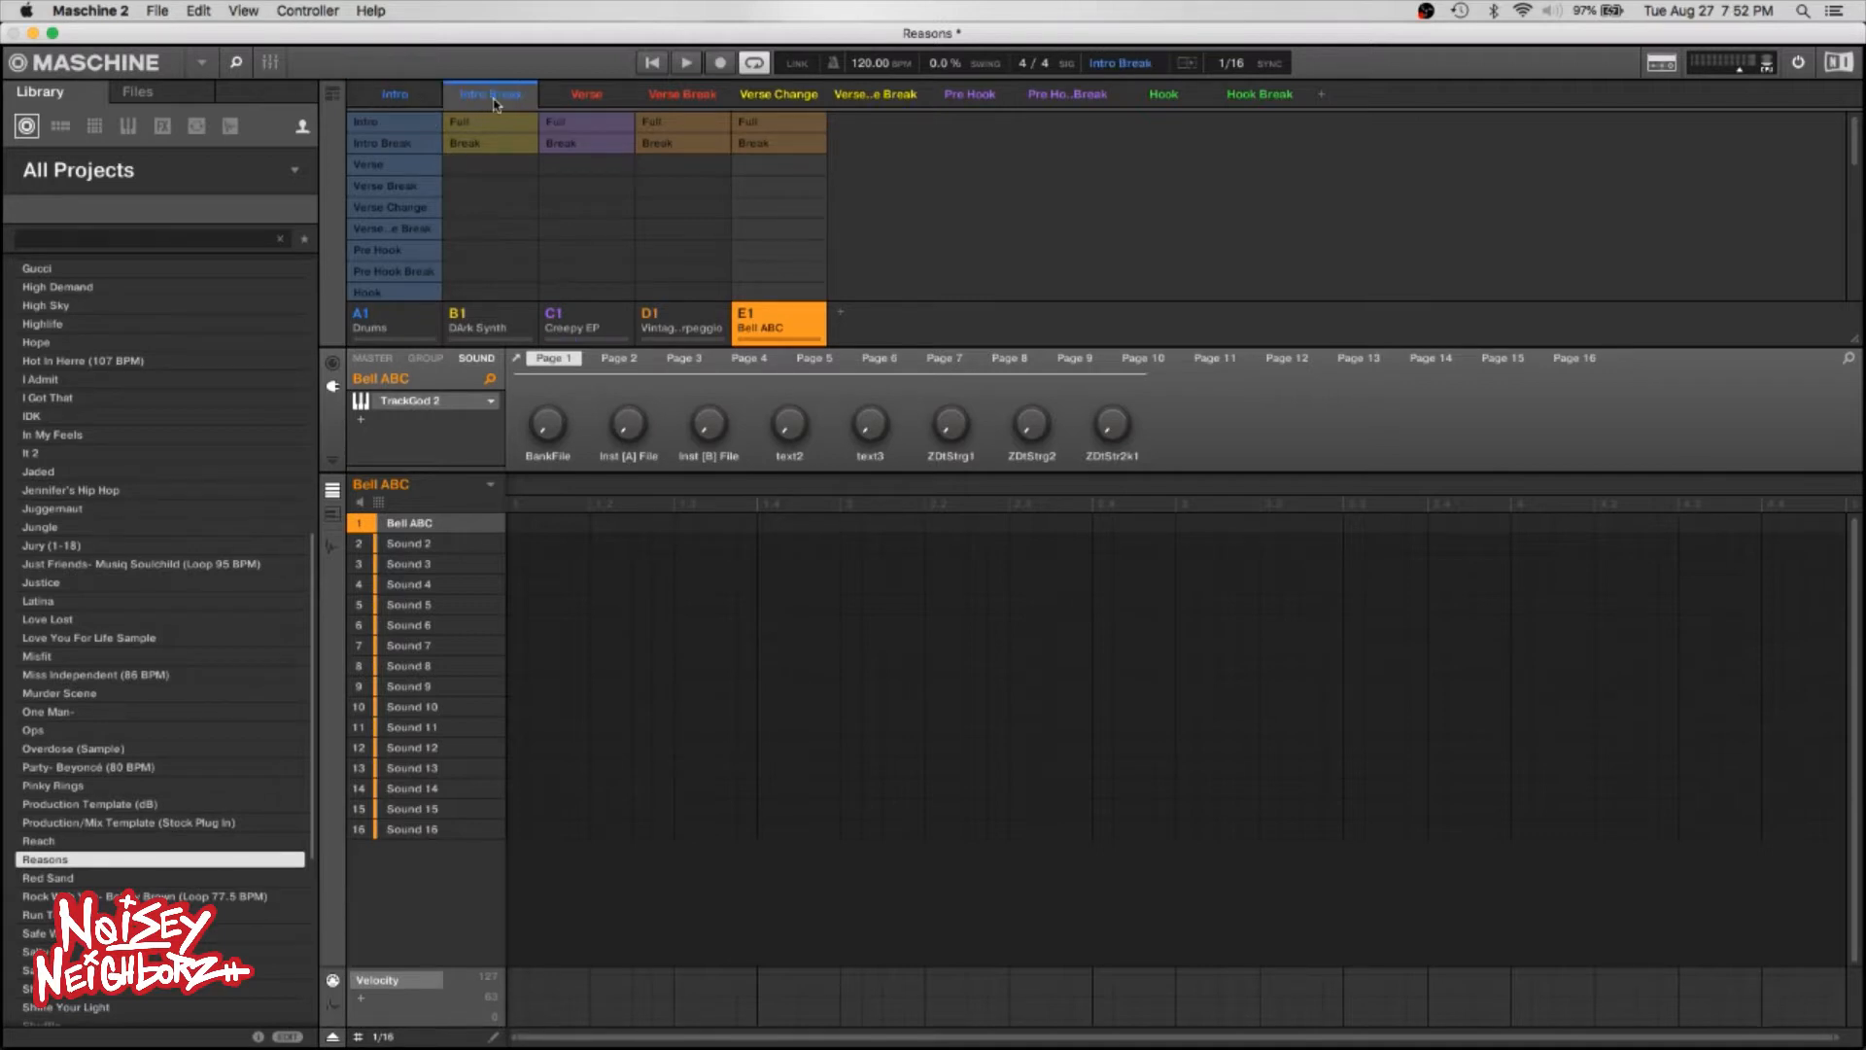
pyautogui.click(579, 97)
pyautogui.click(673, 100)
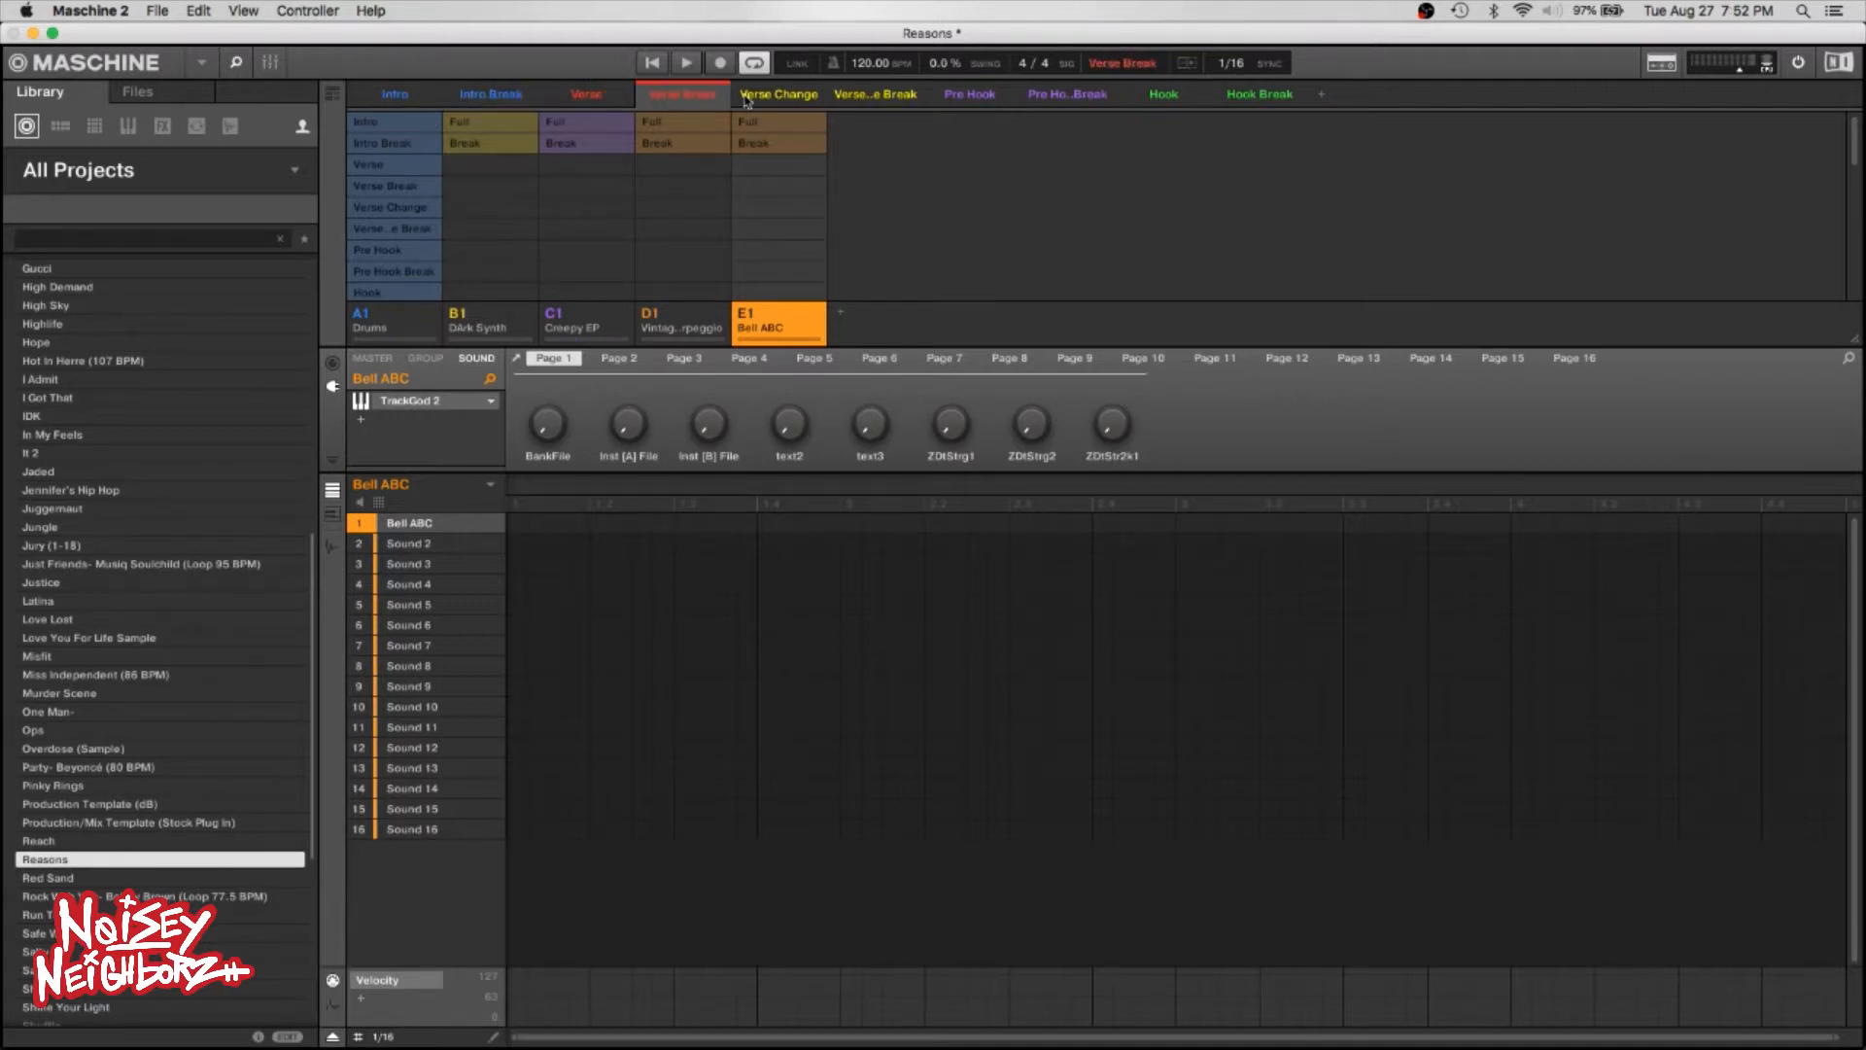
pyautogui.click(746, 99)
pyautogui.click(483, 101)
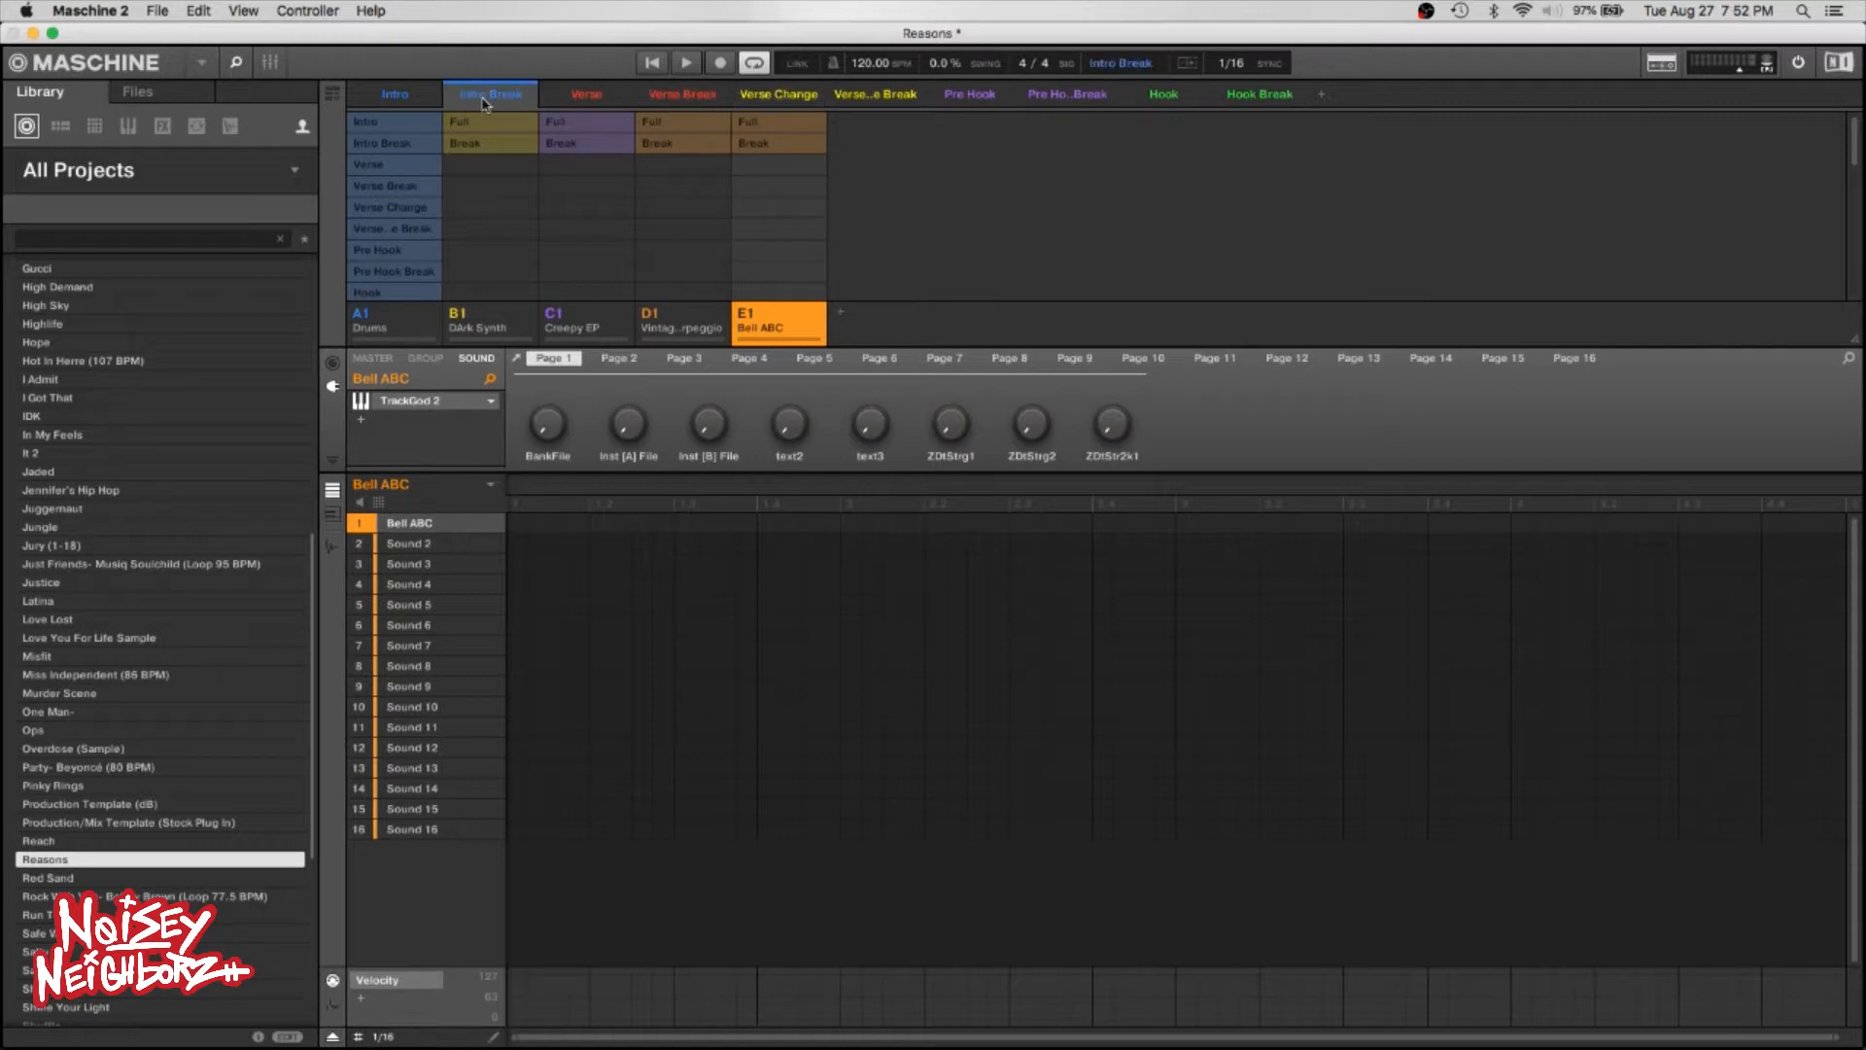
# Assign Creepy EP's Break pattern and Drums' Intro Break pattern to the Intro Break scene.
pyautogui.click(491, 148)
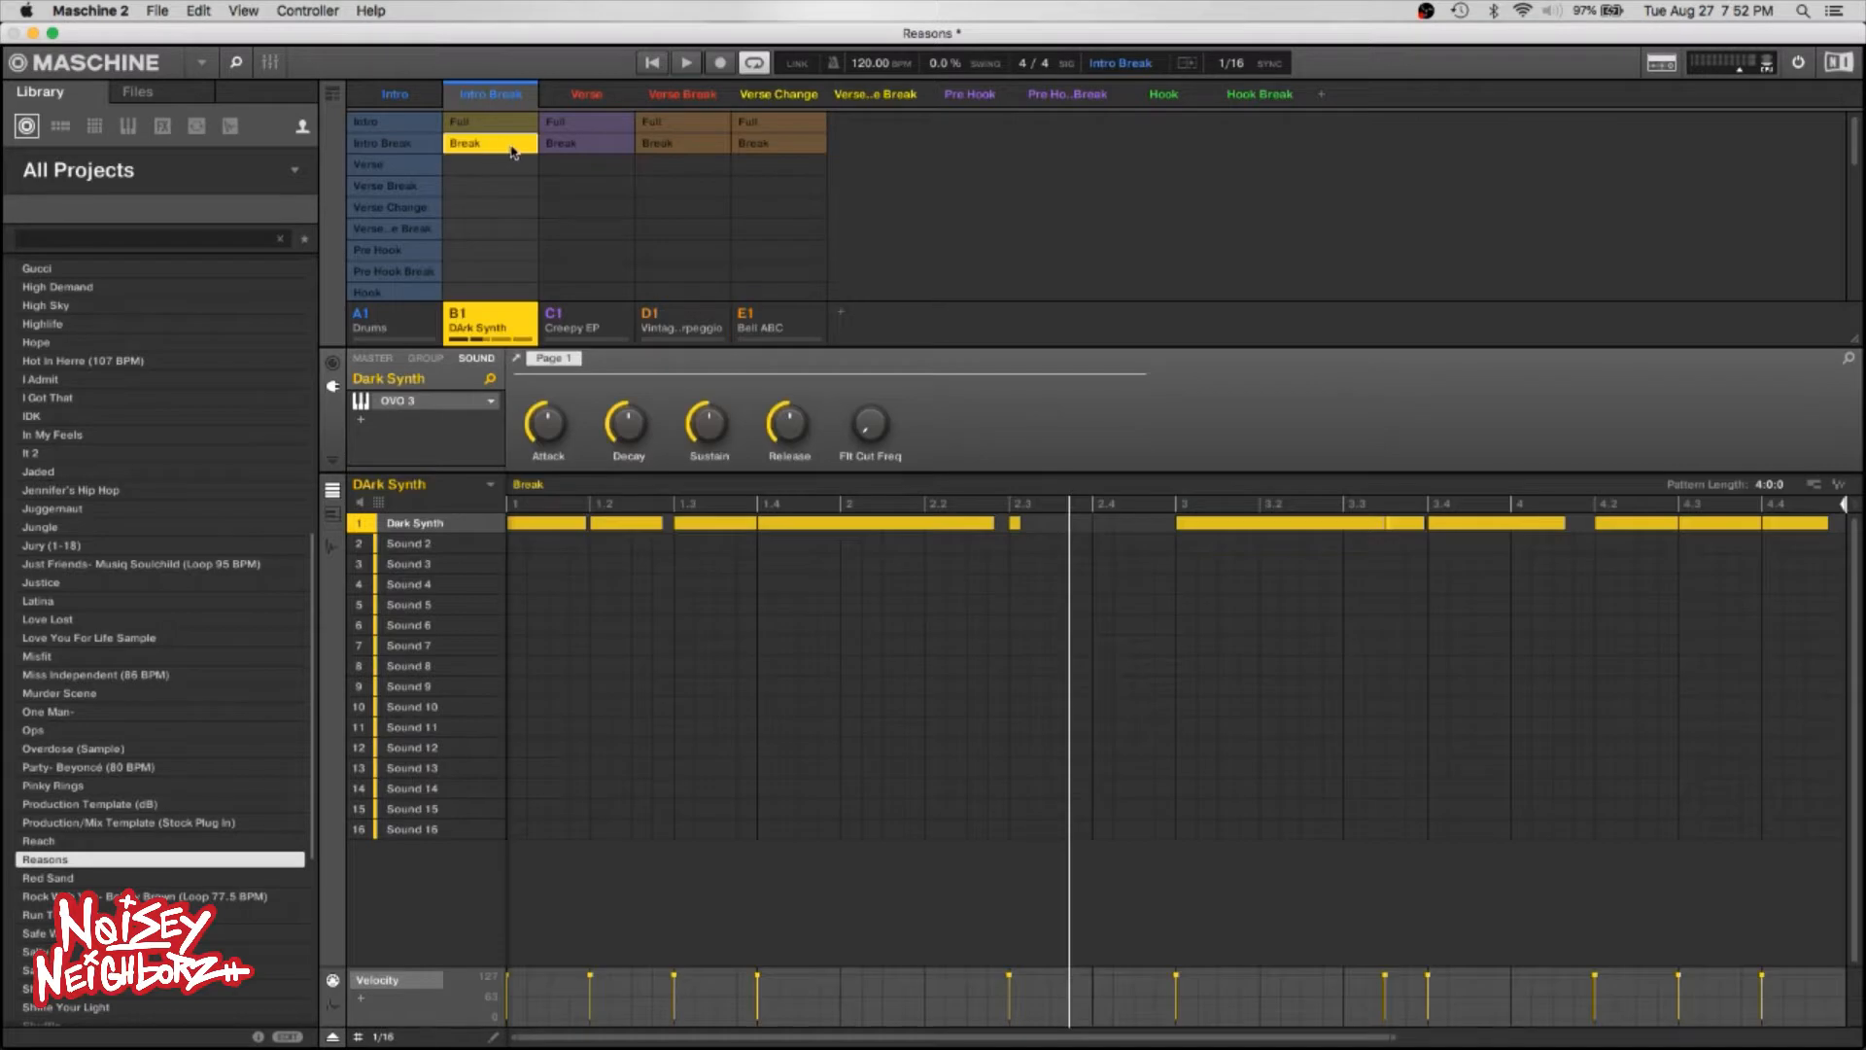
pyautogui.click(584, 146)
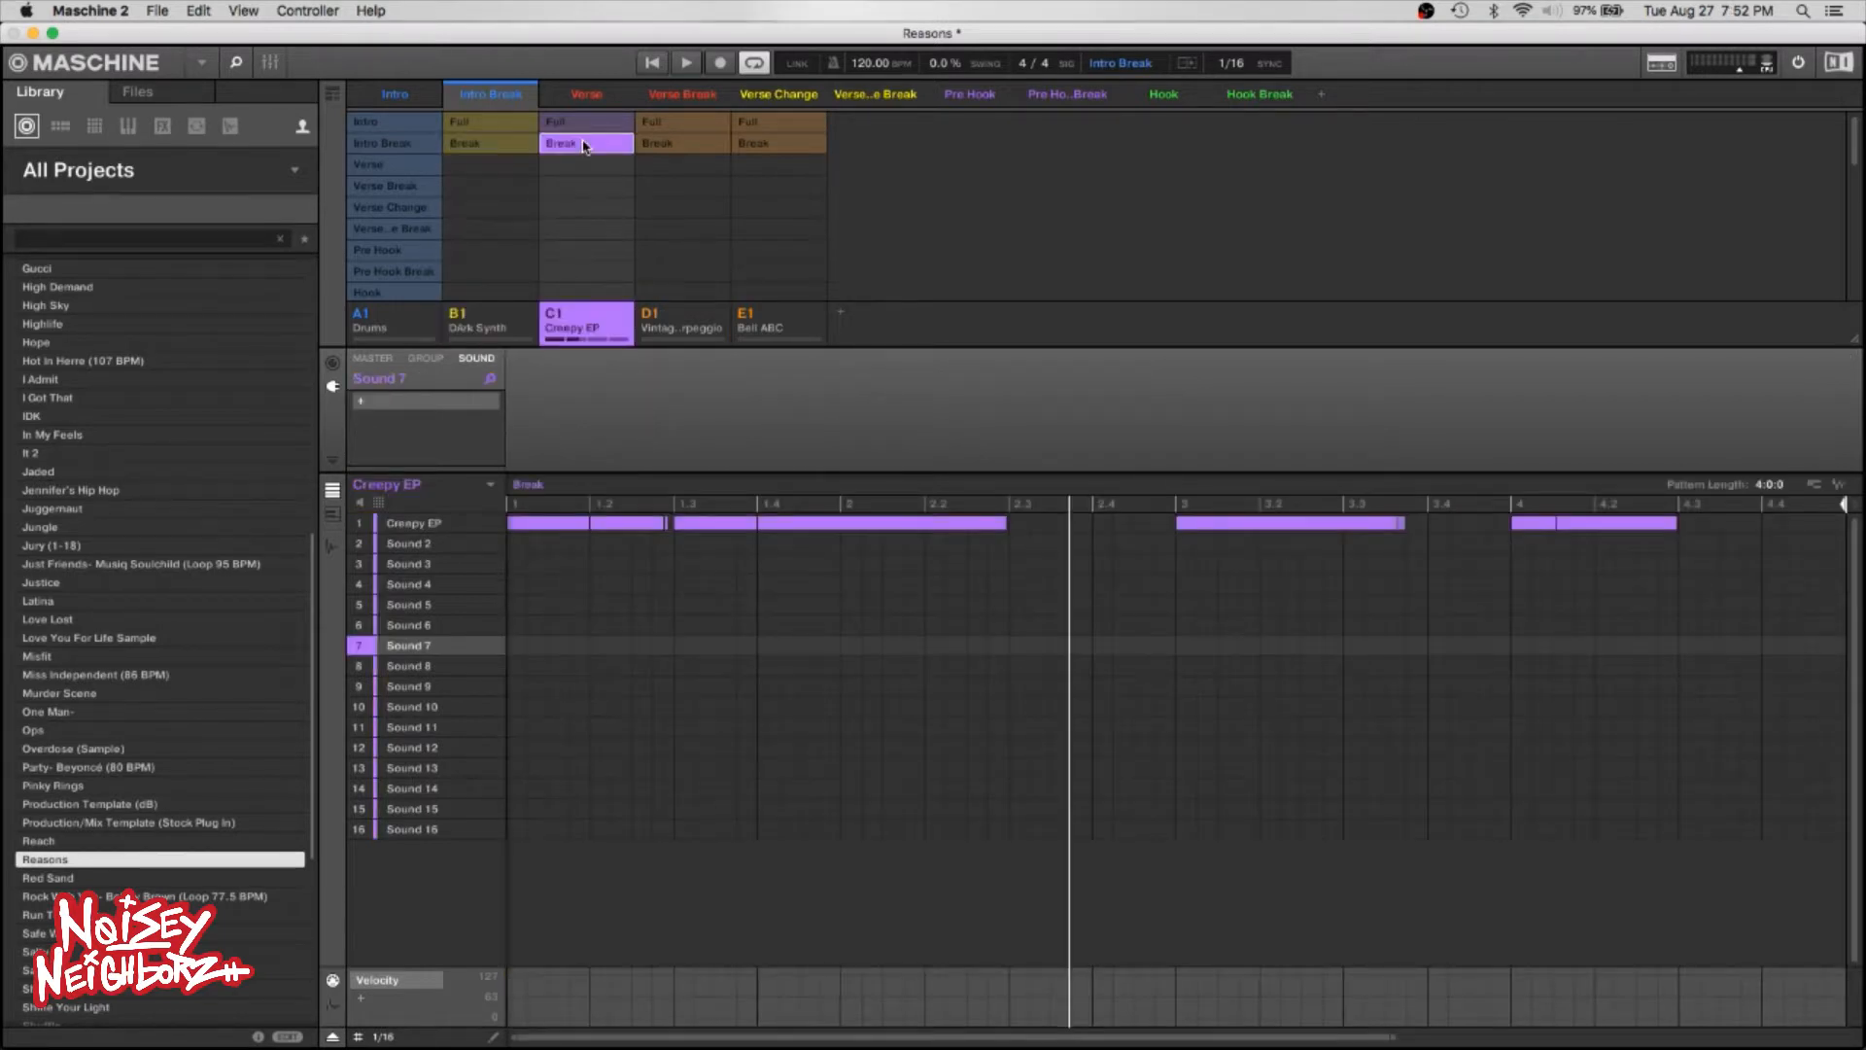
pyautogui.click(405, 143)
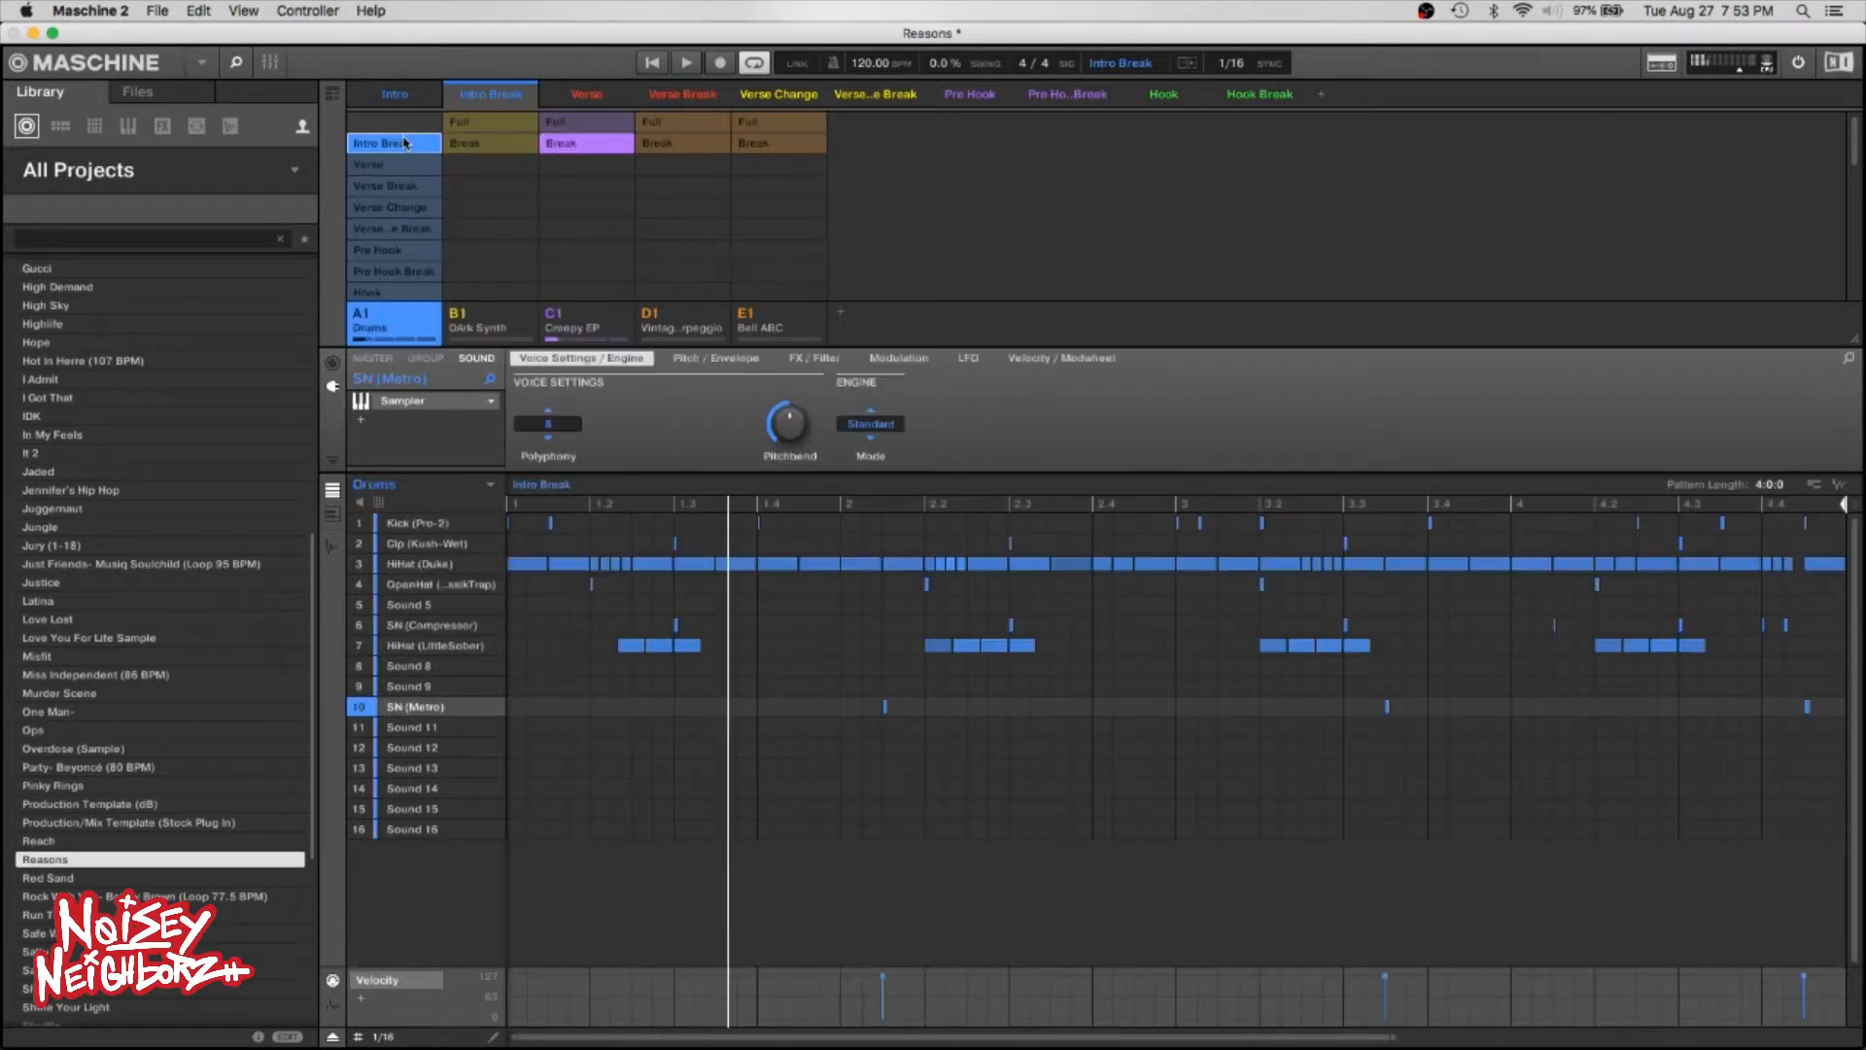
# Compare the pattern assignments of the Intro and Intro Break scenes by switching between them, ending on Intro Break.
pyautogui.click(424, 97)
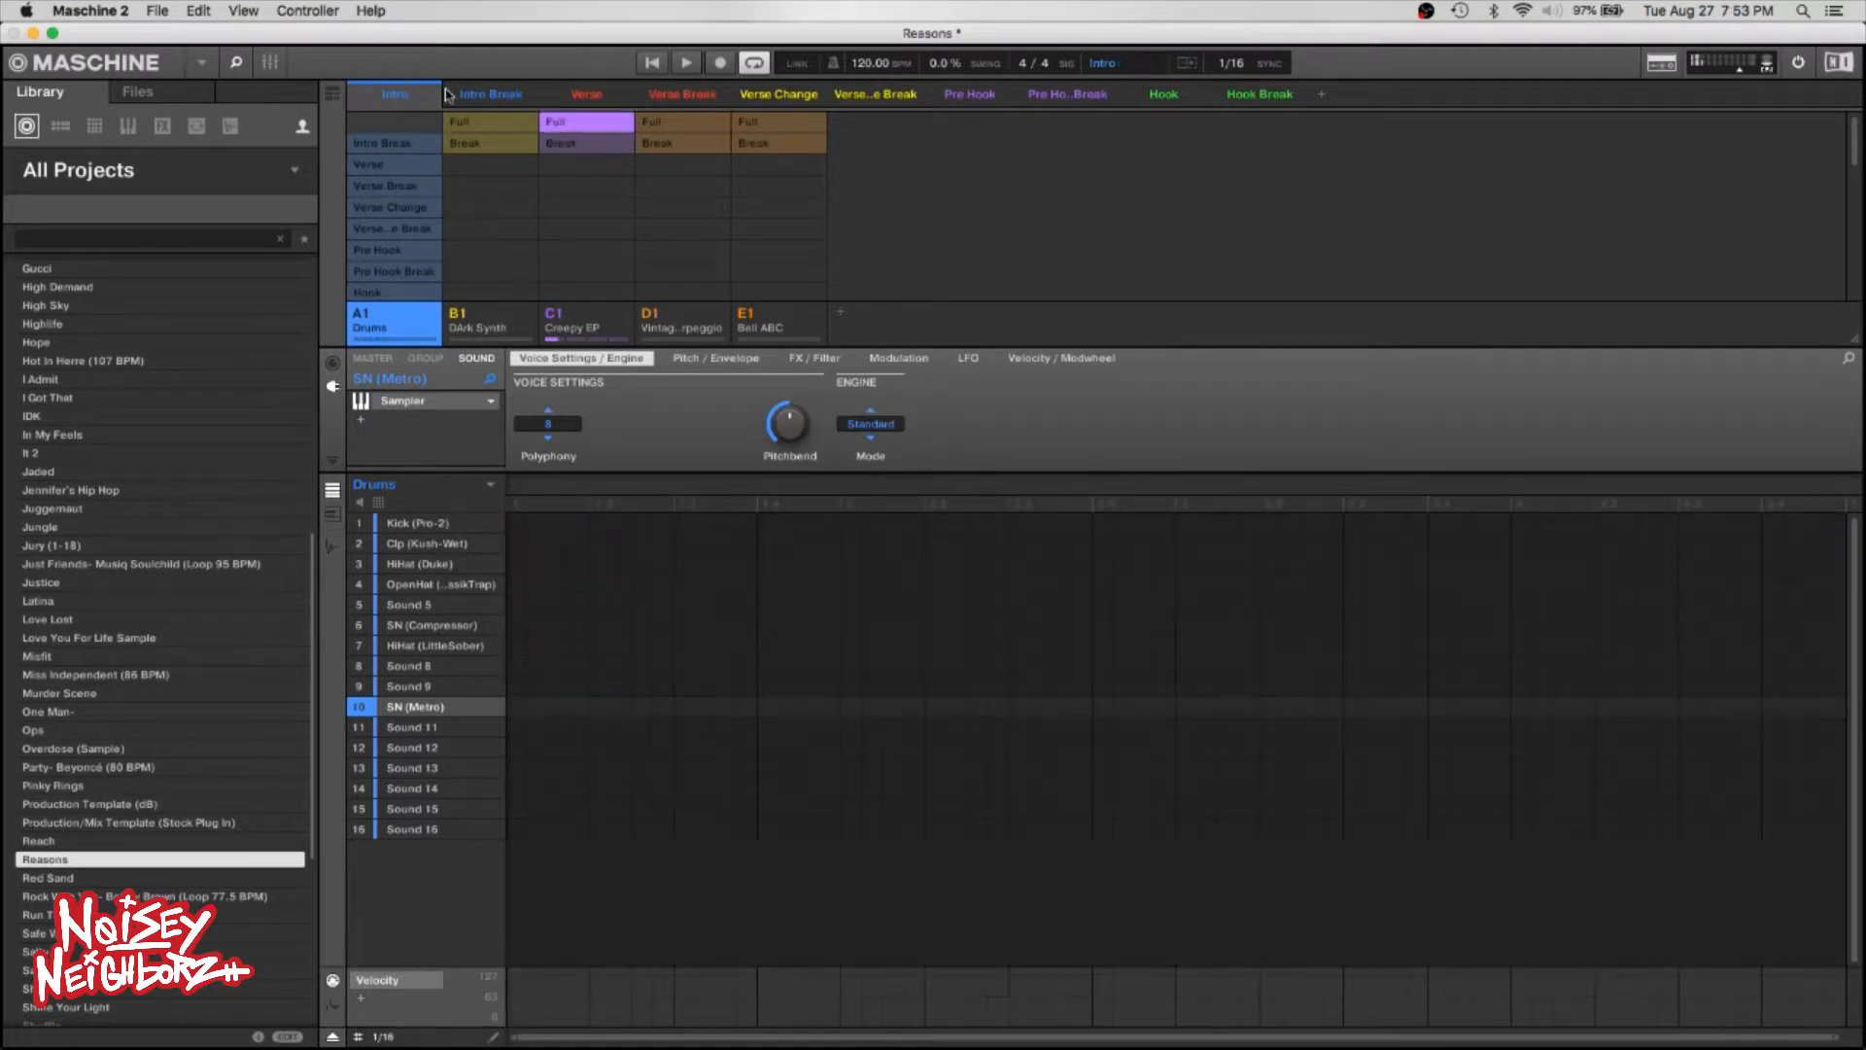
pyautogui.click(493, 97)
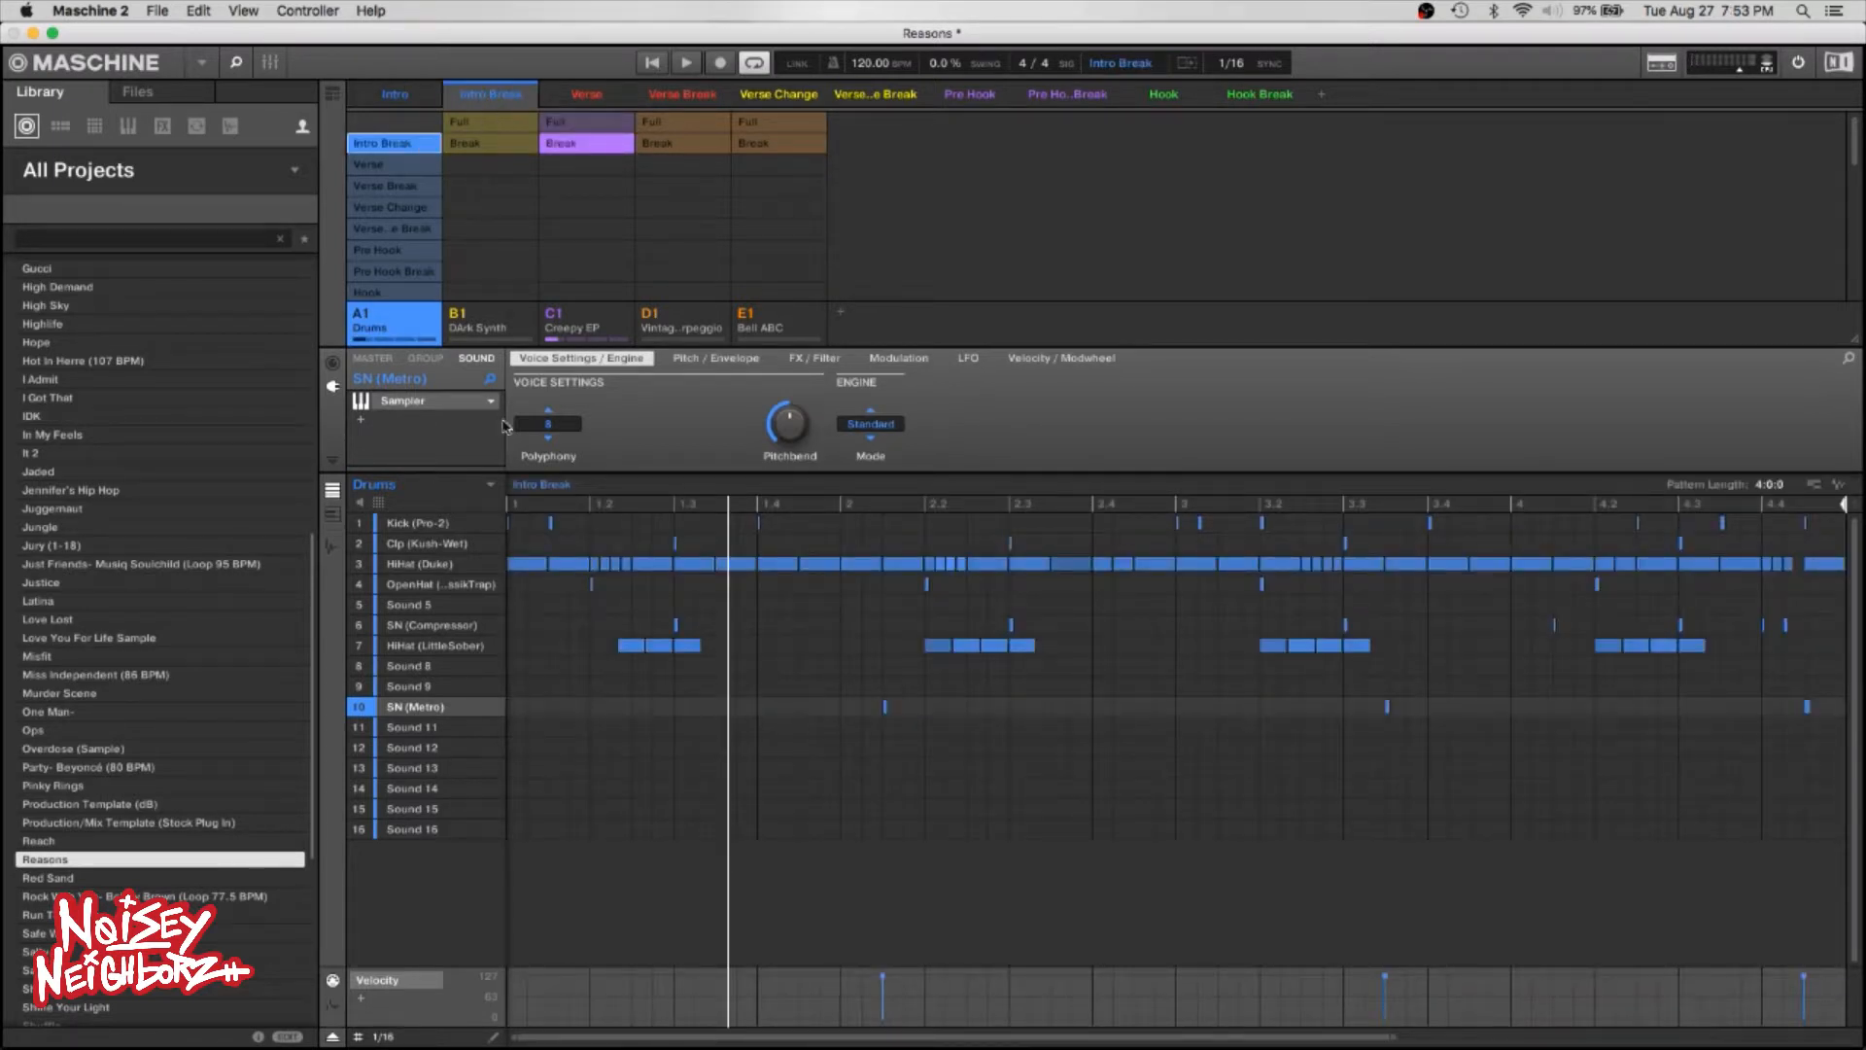
pyautogui.click(389, 96)
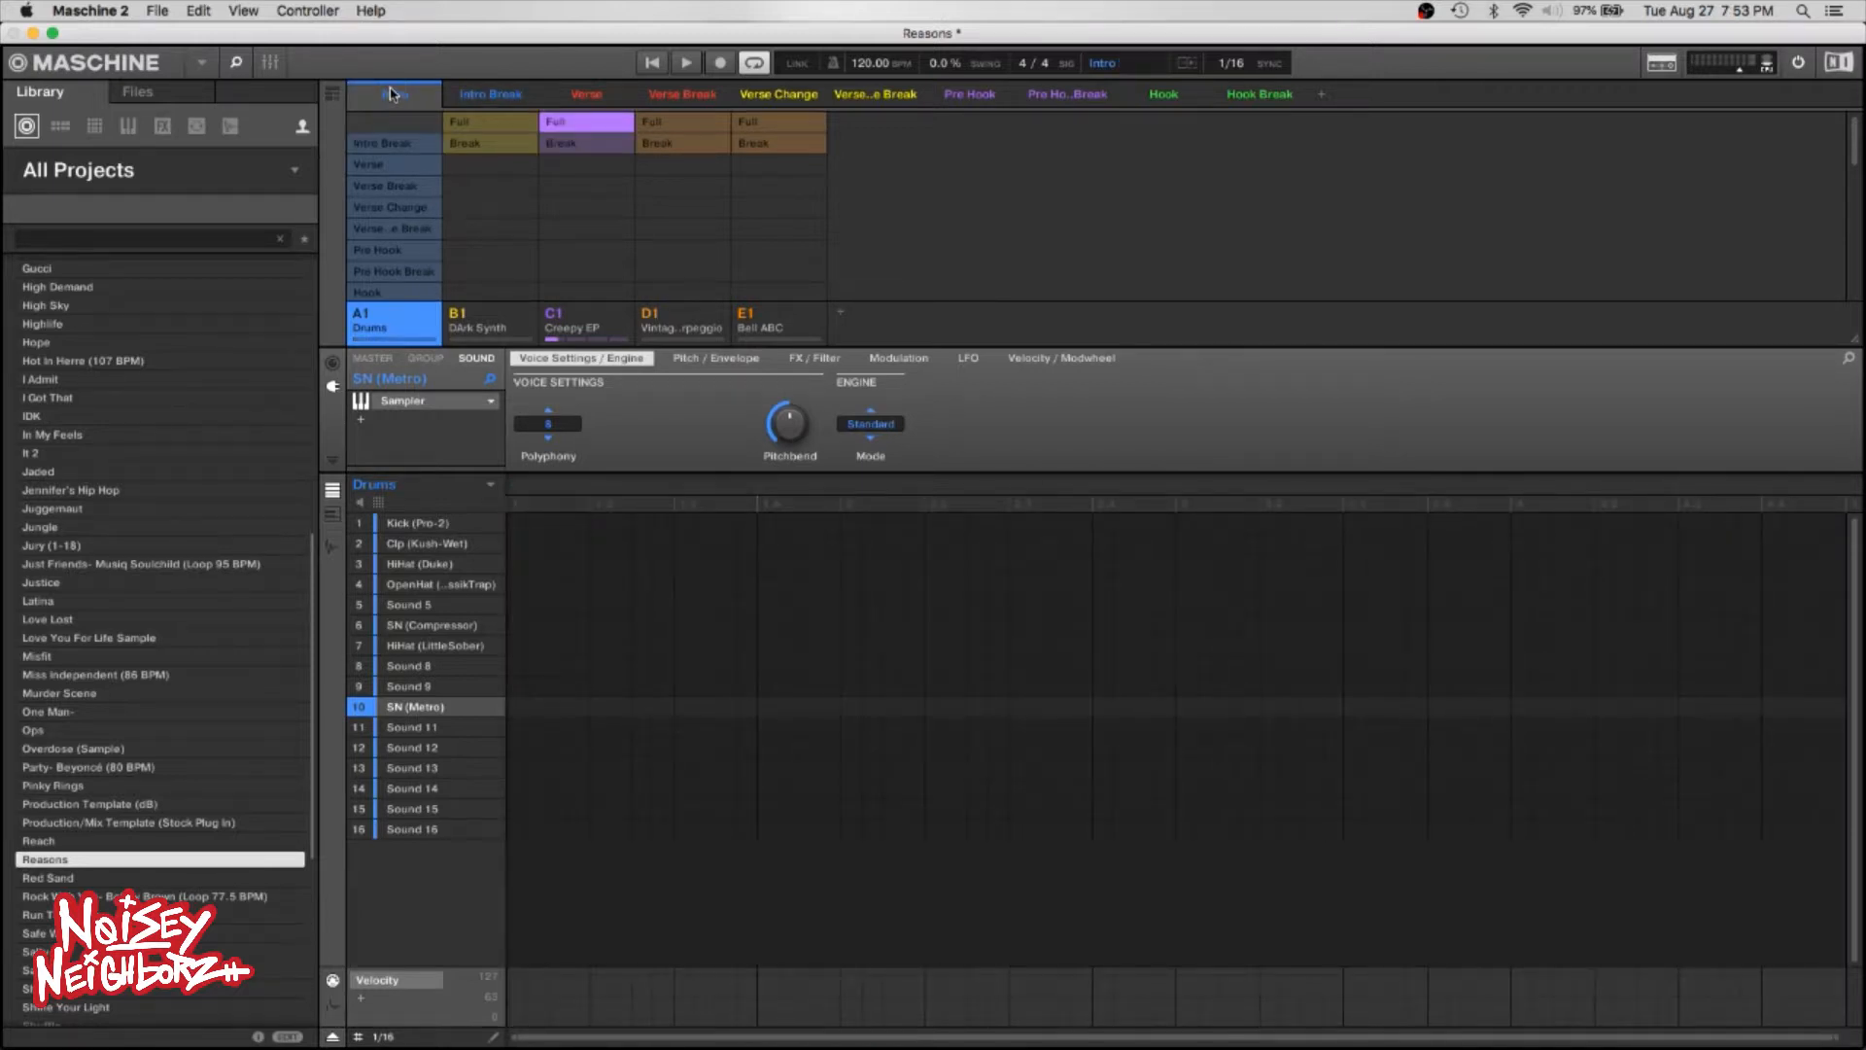
pyautogui.click(478, 94)
pyautogui.click(412, 96)
pyautogui.click(495, 94)
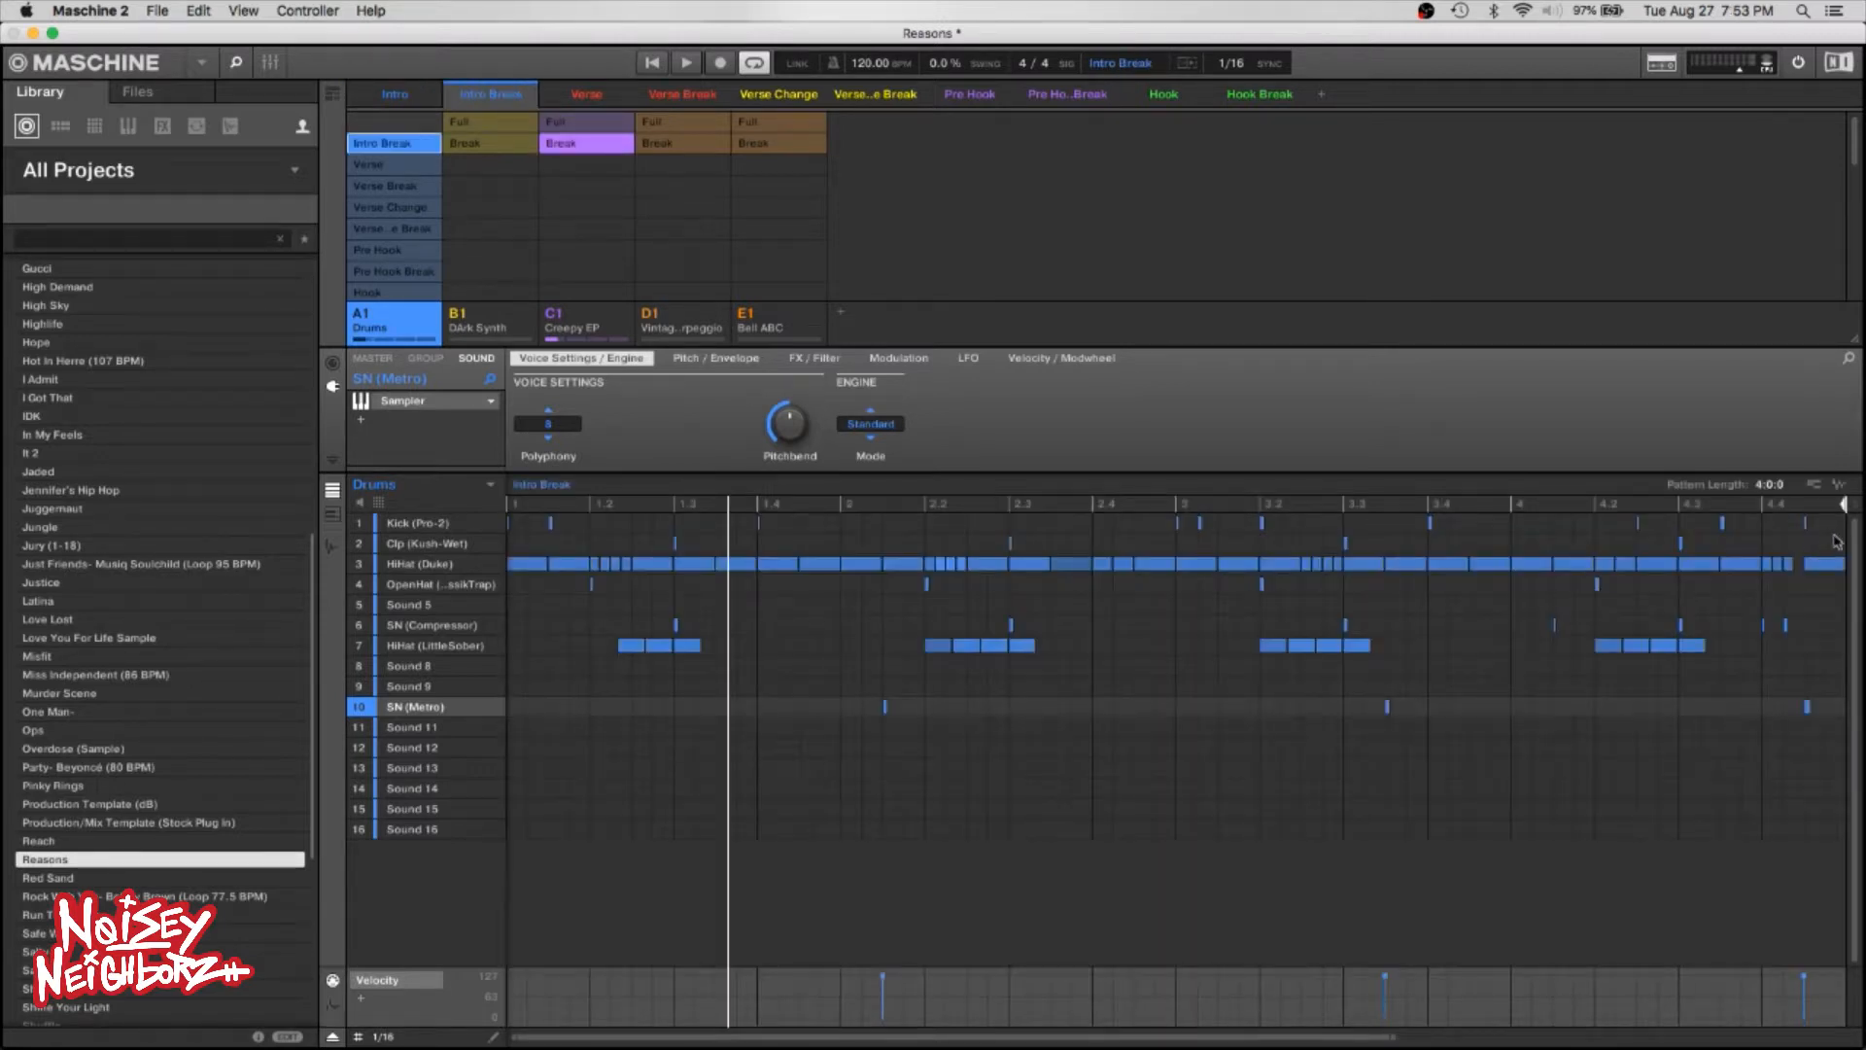
# Delete all Kick (Pro-2) and Clap (Kush-Wet) notes from the Drums' Intro Break pattern.
pyautogui.moveTo(1392, 1035); pyautogui.dragTo(1453, 1034)
pyautogui.moveTo(1788, 531); pyautogui.dragTo(307, 480)
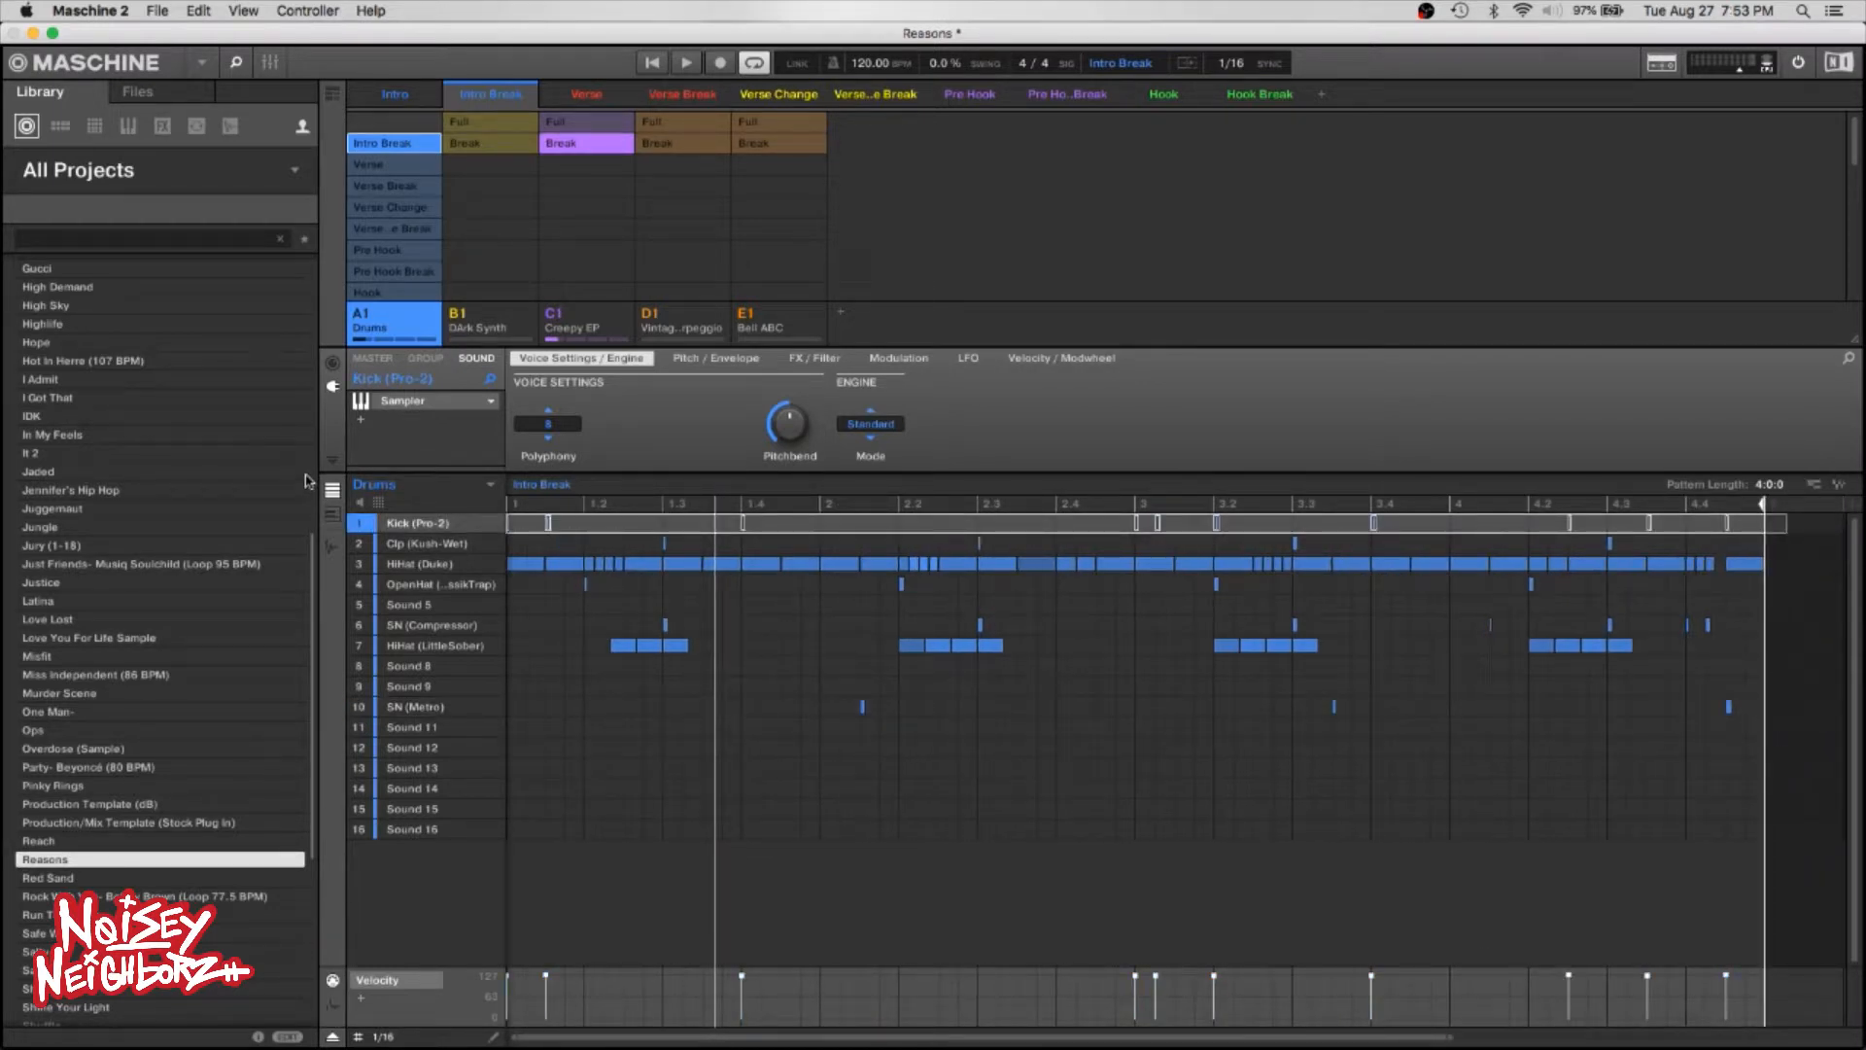
pyautogui.press('Delete')
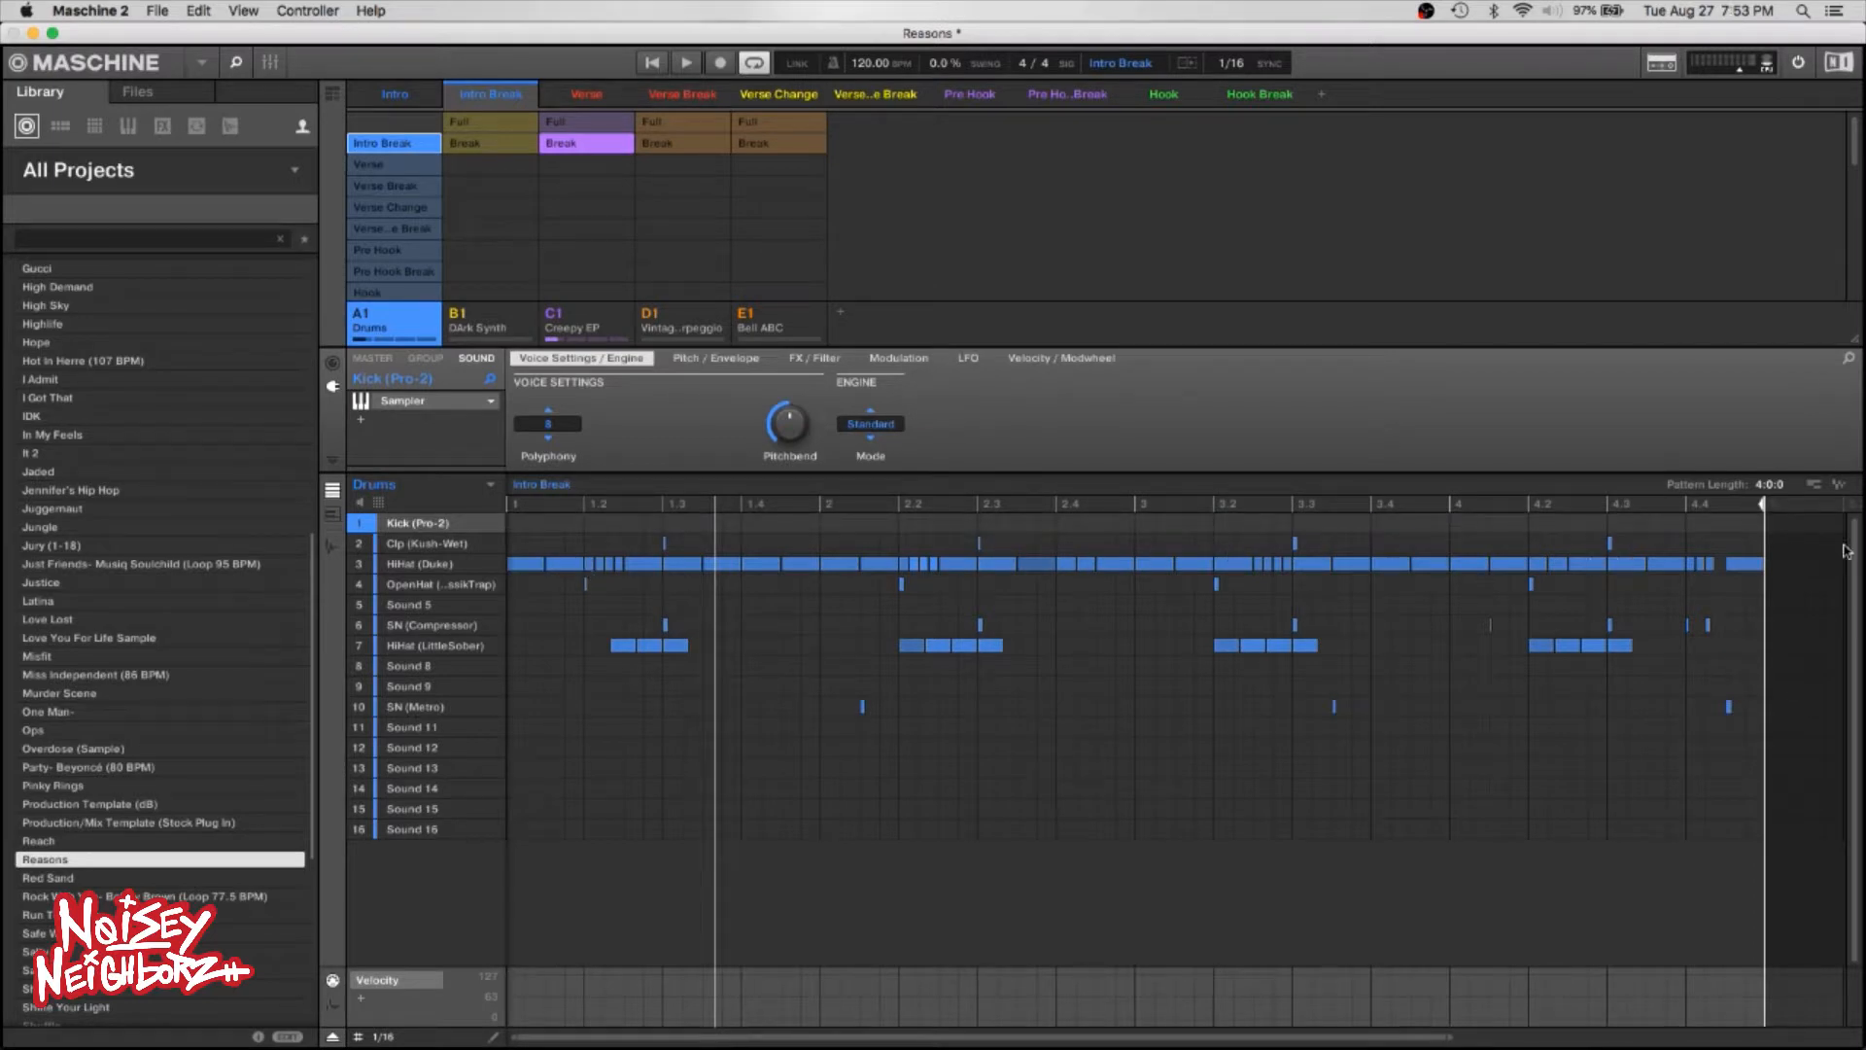
pyautogui.moveTo(1847, 551); pyautogui.dragTo(499, 517)
pyautogui.press('Delete')
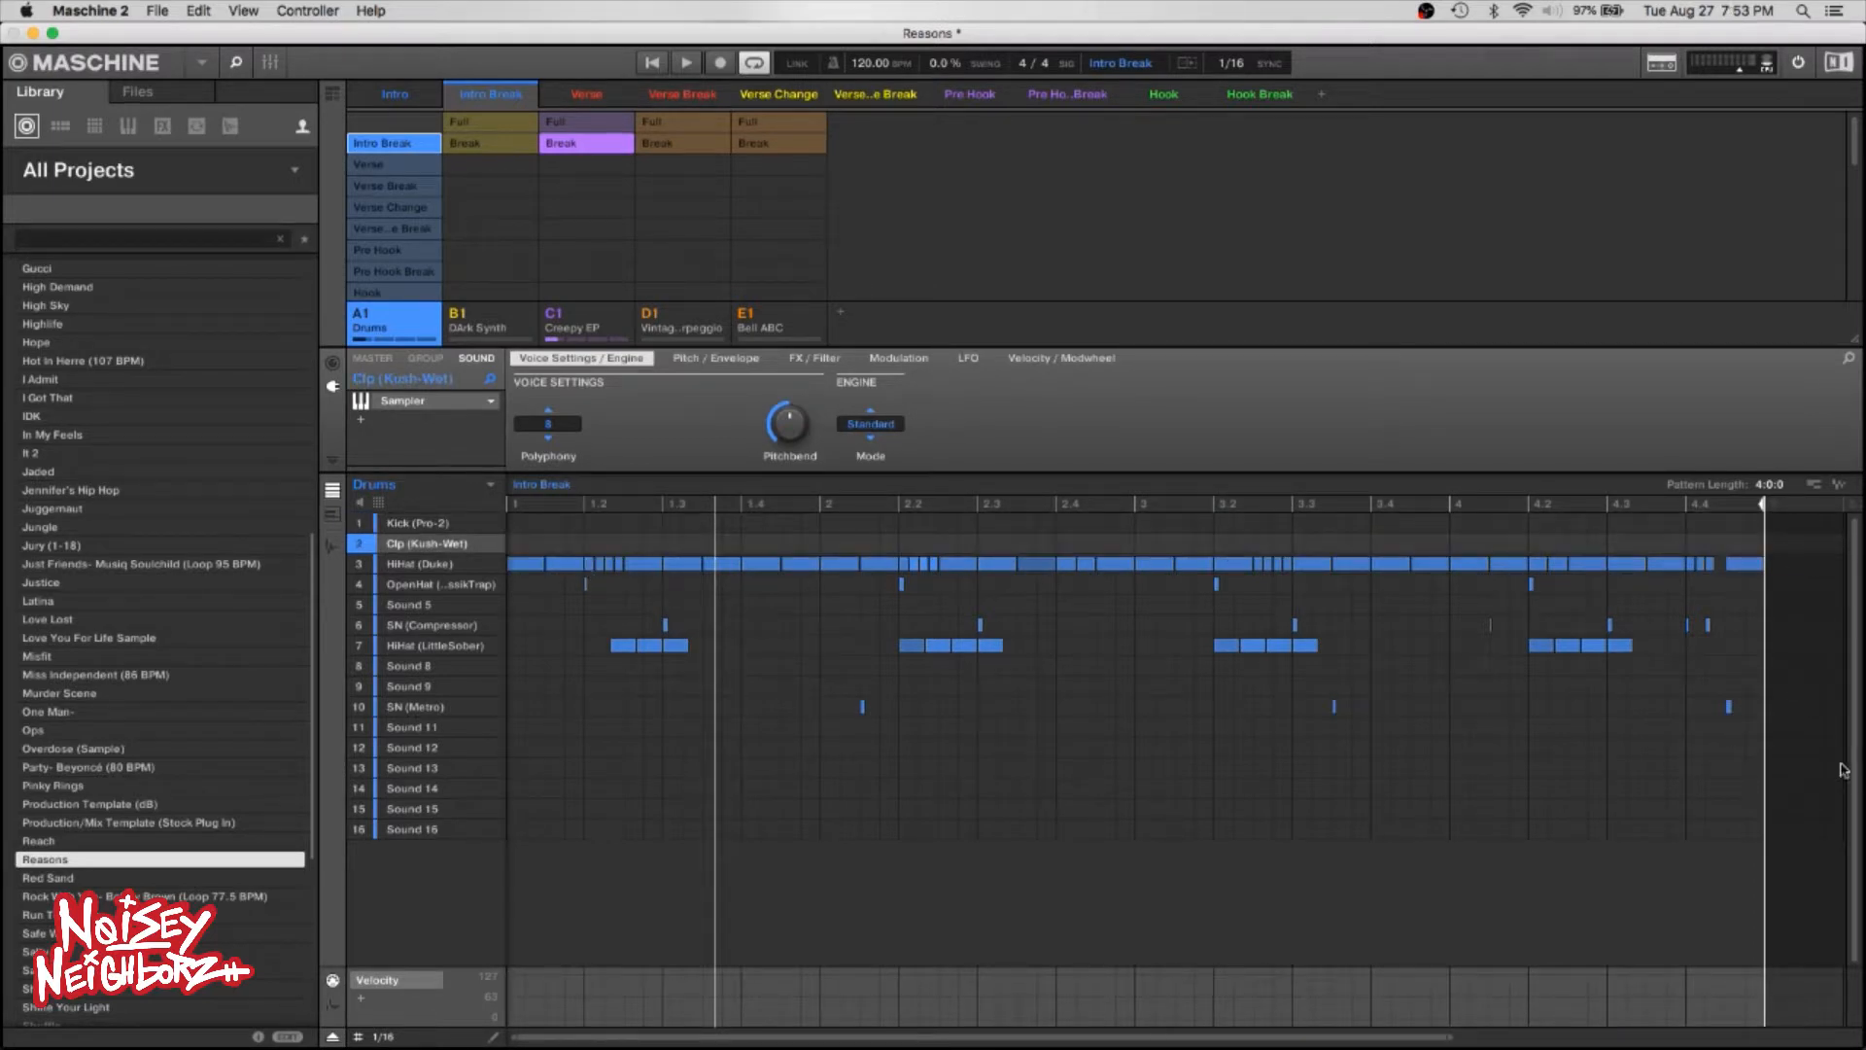
# Delete all SN (Compressor), HiHat (LittleSober) and SN (Metro) notes from the Drums' Intro Break pattern.
pyautogui.click(1797, 629)
pyautogui.moveTo(1797, 630); pyautogui.dragTo(366, 721)
pyautogui.press('Delete')
# Delete all OpenHat notes from the Drums' Intro Break pattern, auditioning the pattern with them first.
pyautogui.press('space')
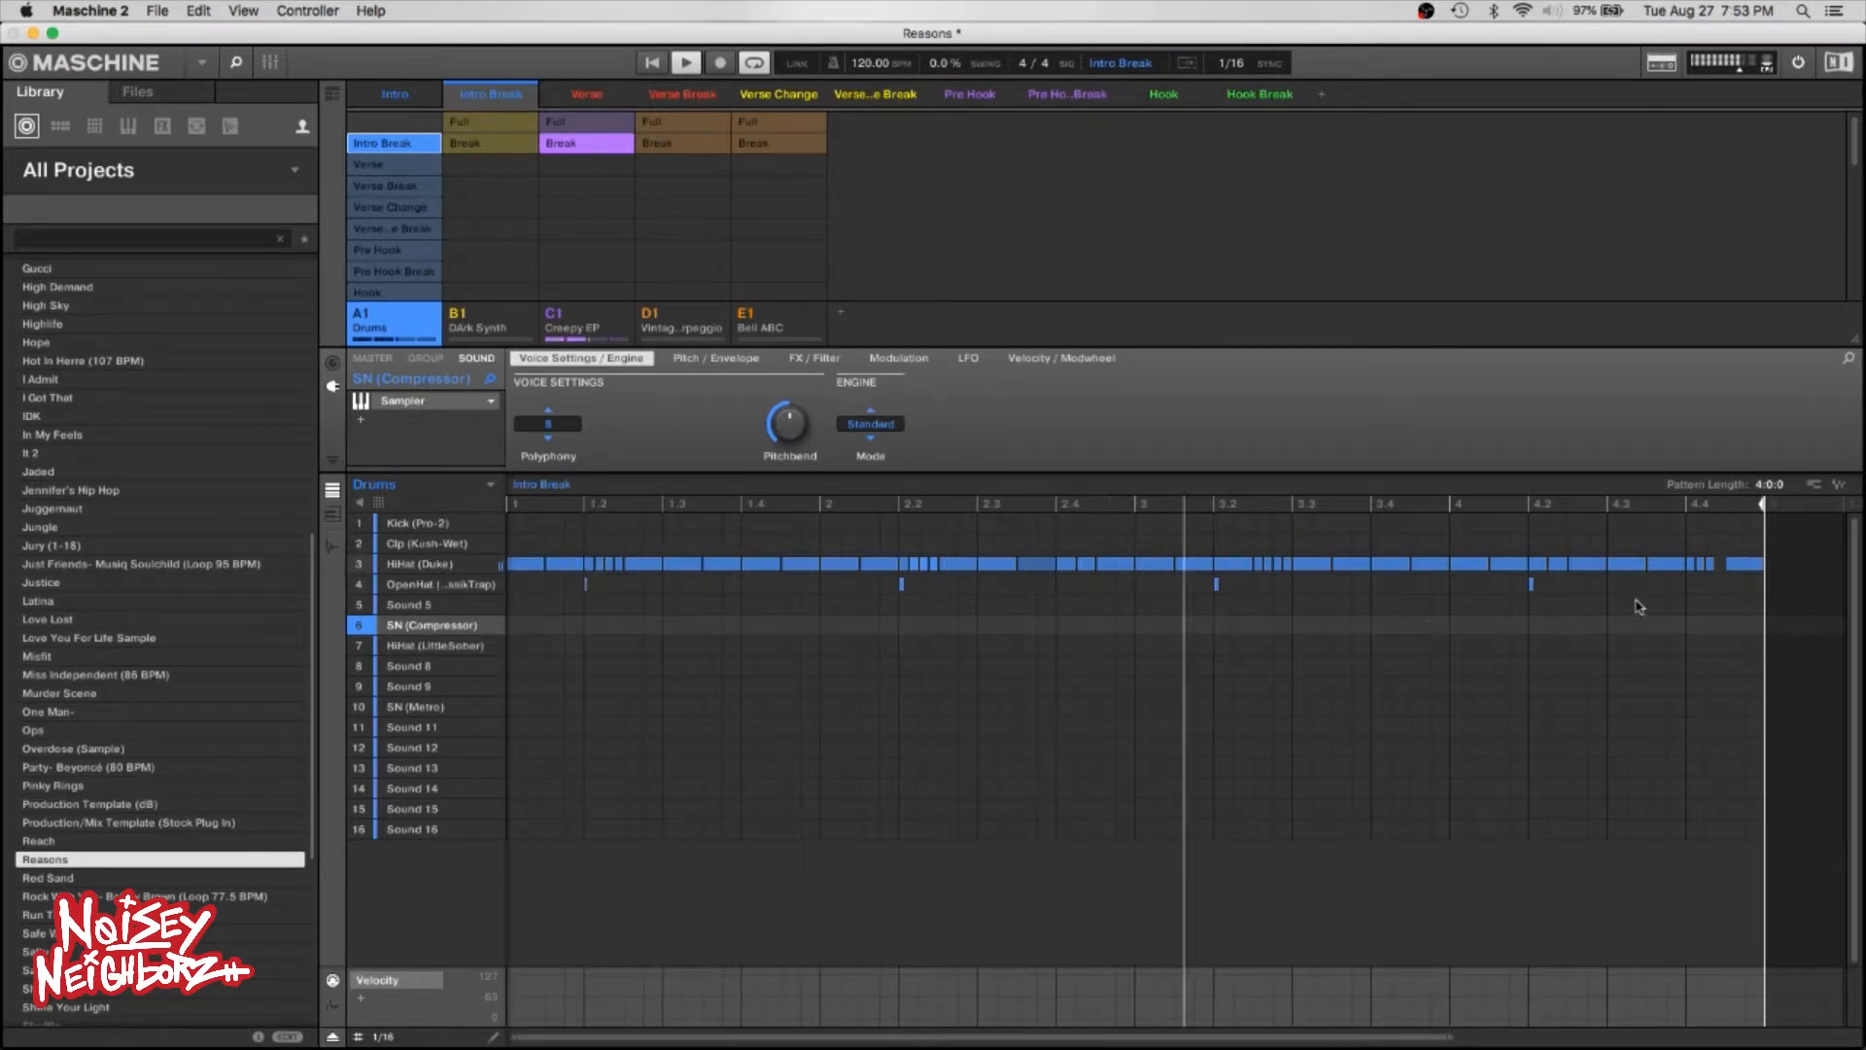
pyautogui.press('space')
pyautogui.moveTo(1636, 612); pyautogui.dragTo(368, 581)
pyautogui.press('space')
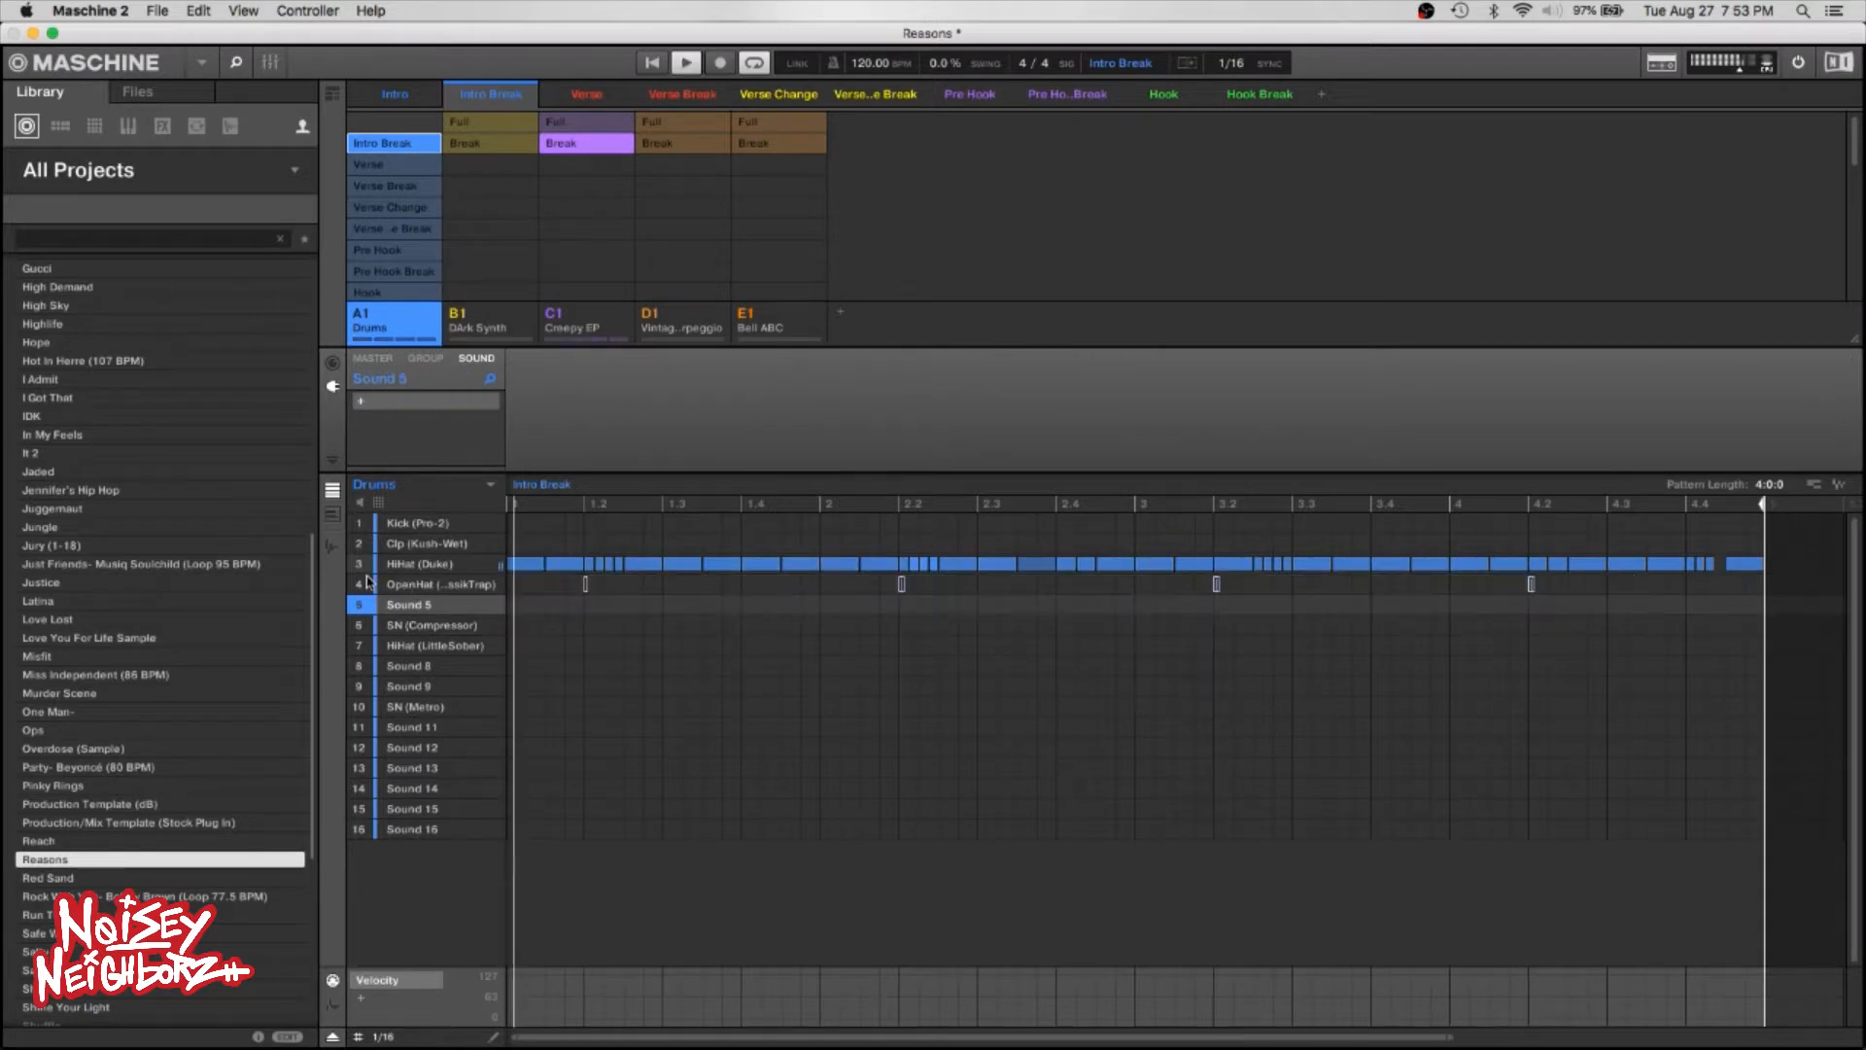
pyautogui.press('space')
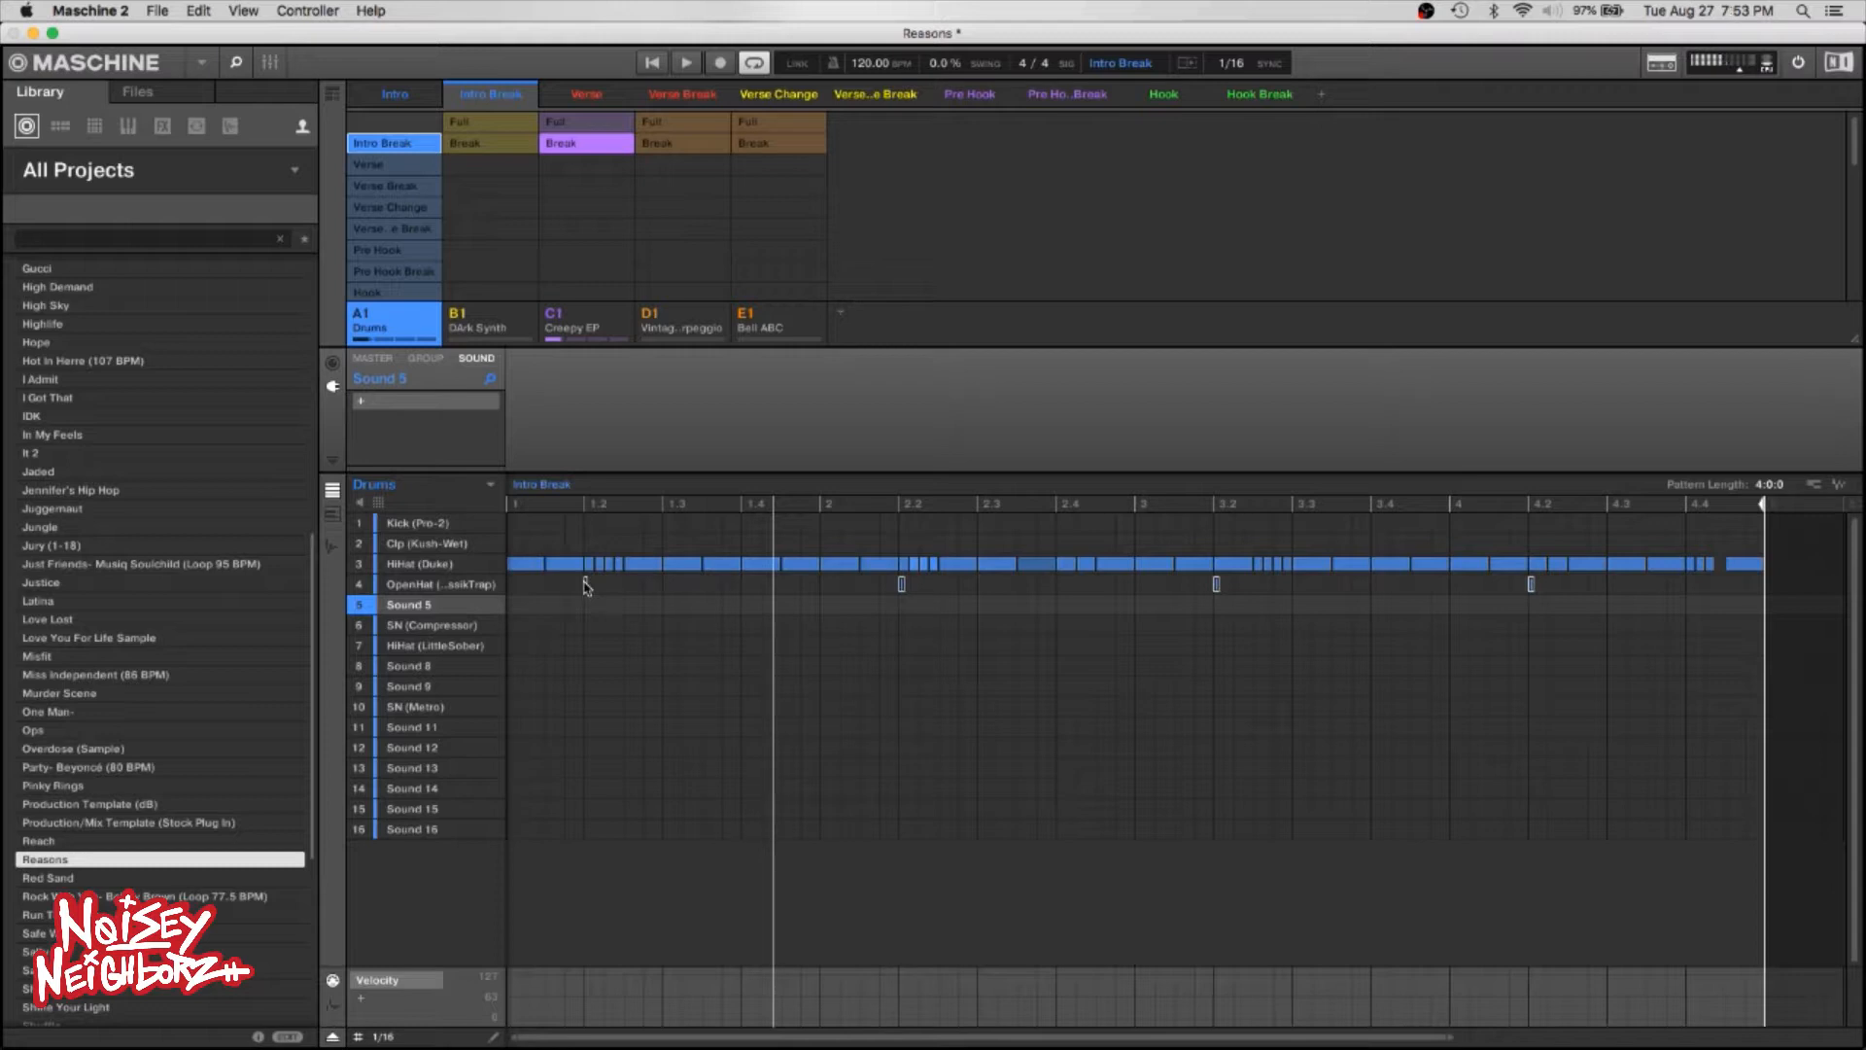
pyautogui.press('Delete')
# Assign Vintage Arpeggio's Break pattern to the Intro Break scene and play the change from Intro to Intro Break.
pyautogui.click(679, 142)
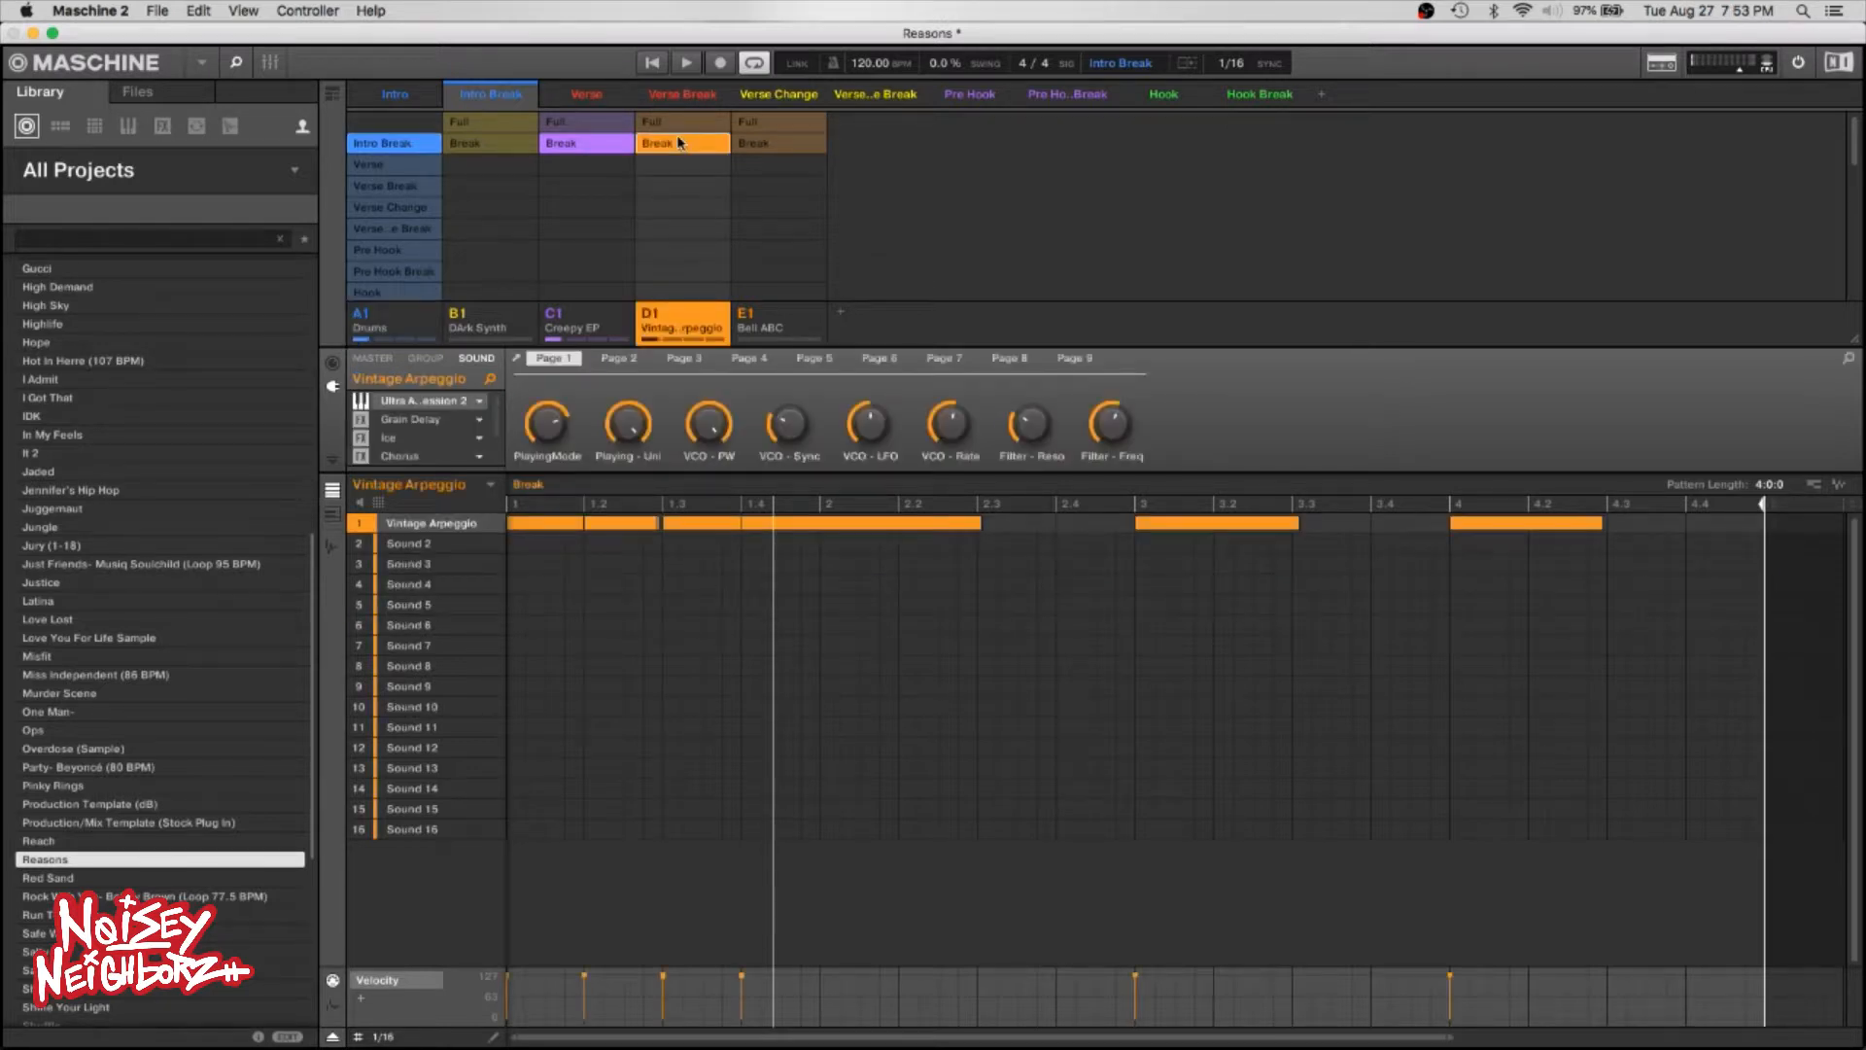
pyautogui.click(403, 90)
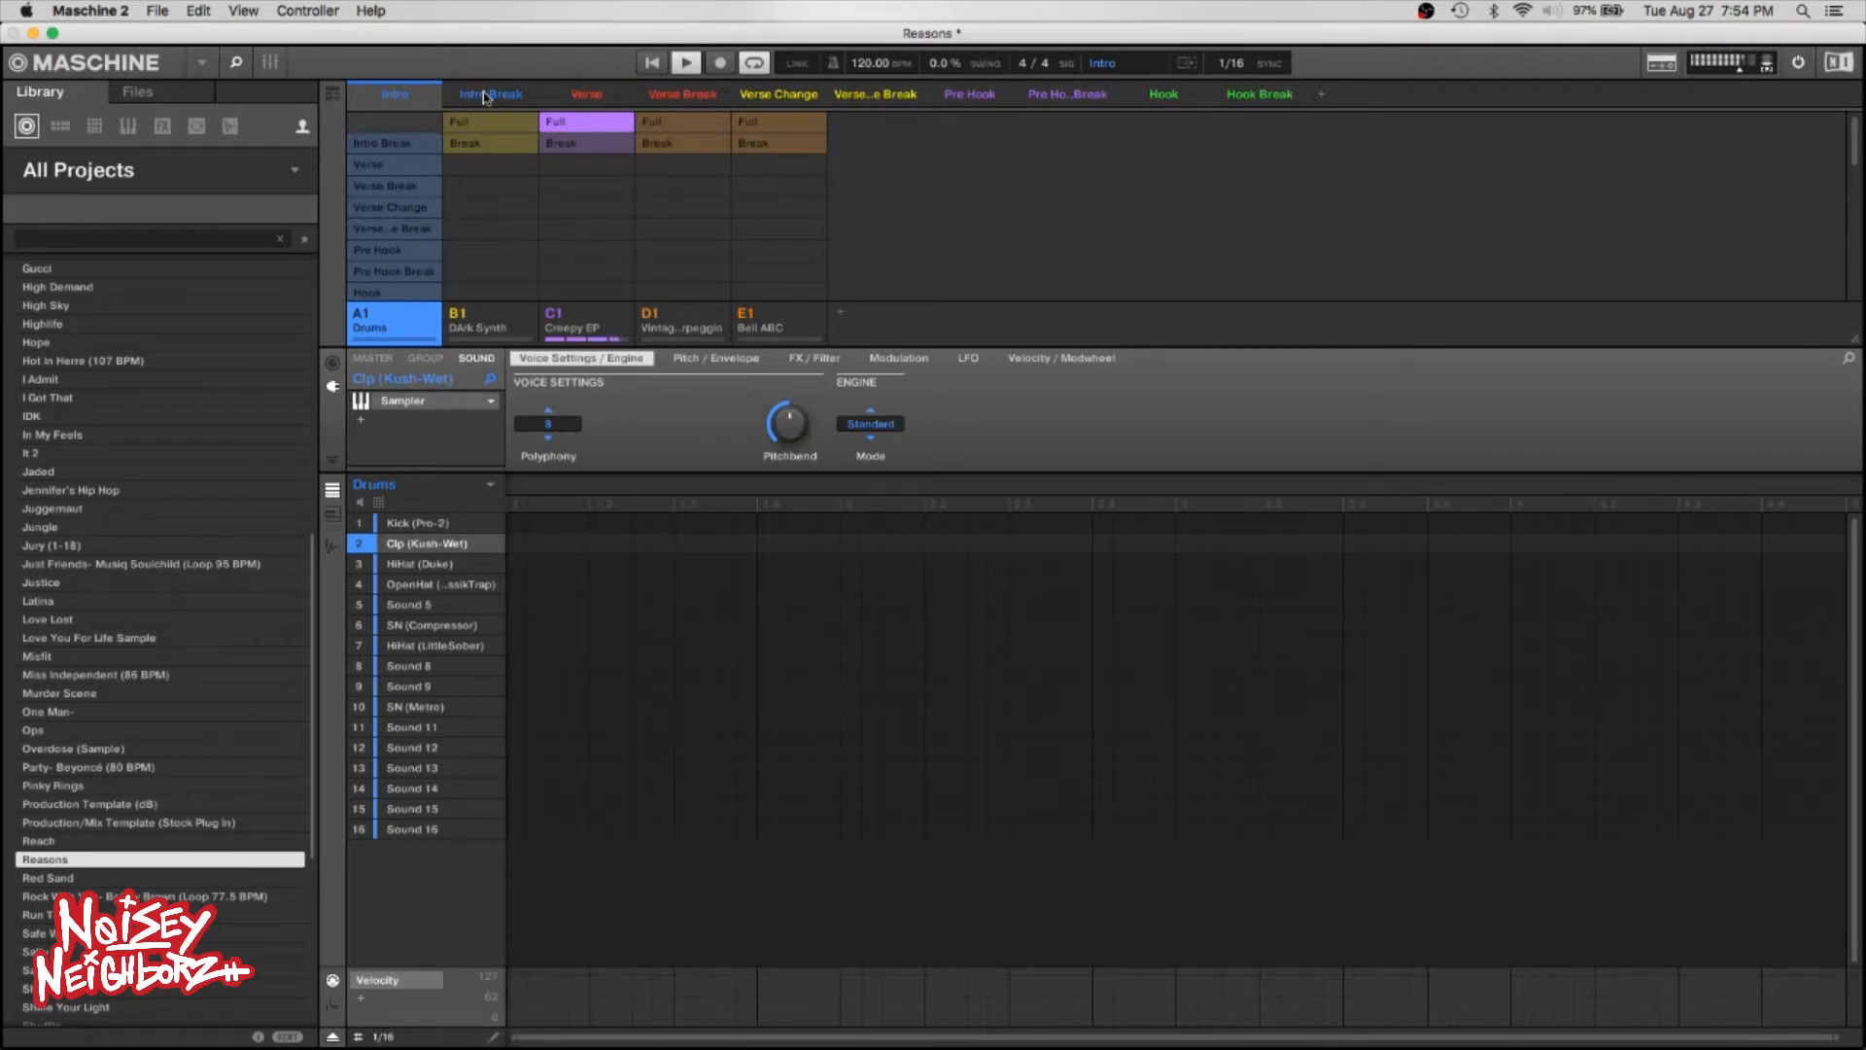
pyautogui.click(485, 98)
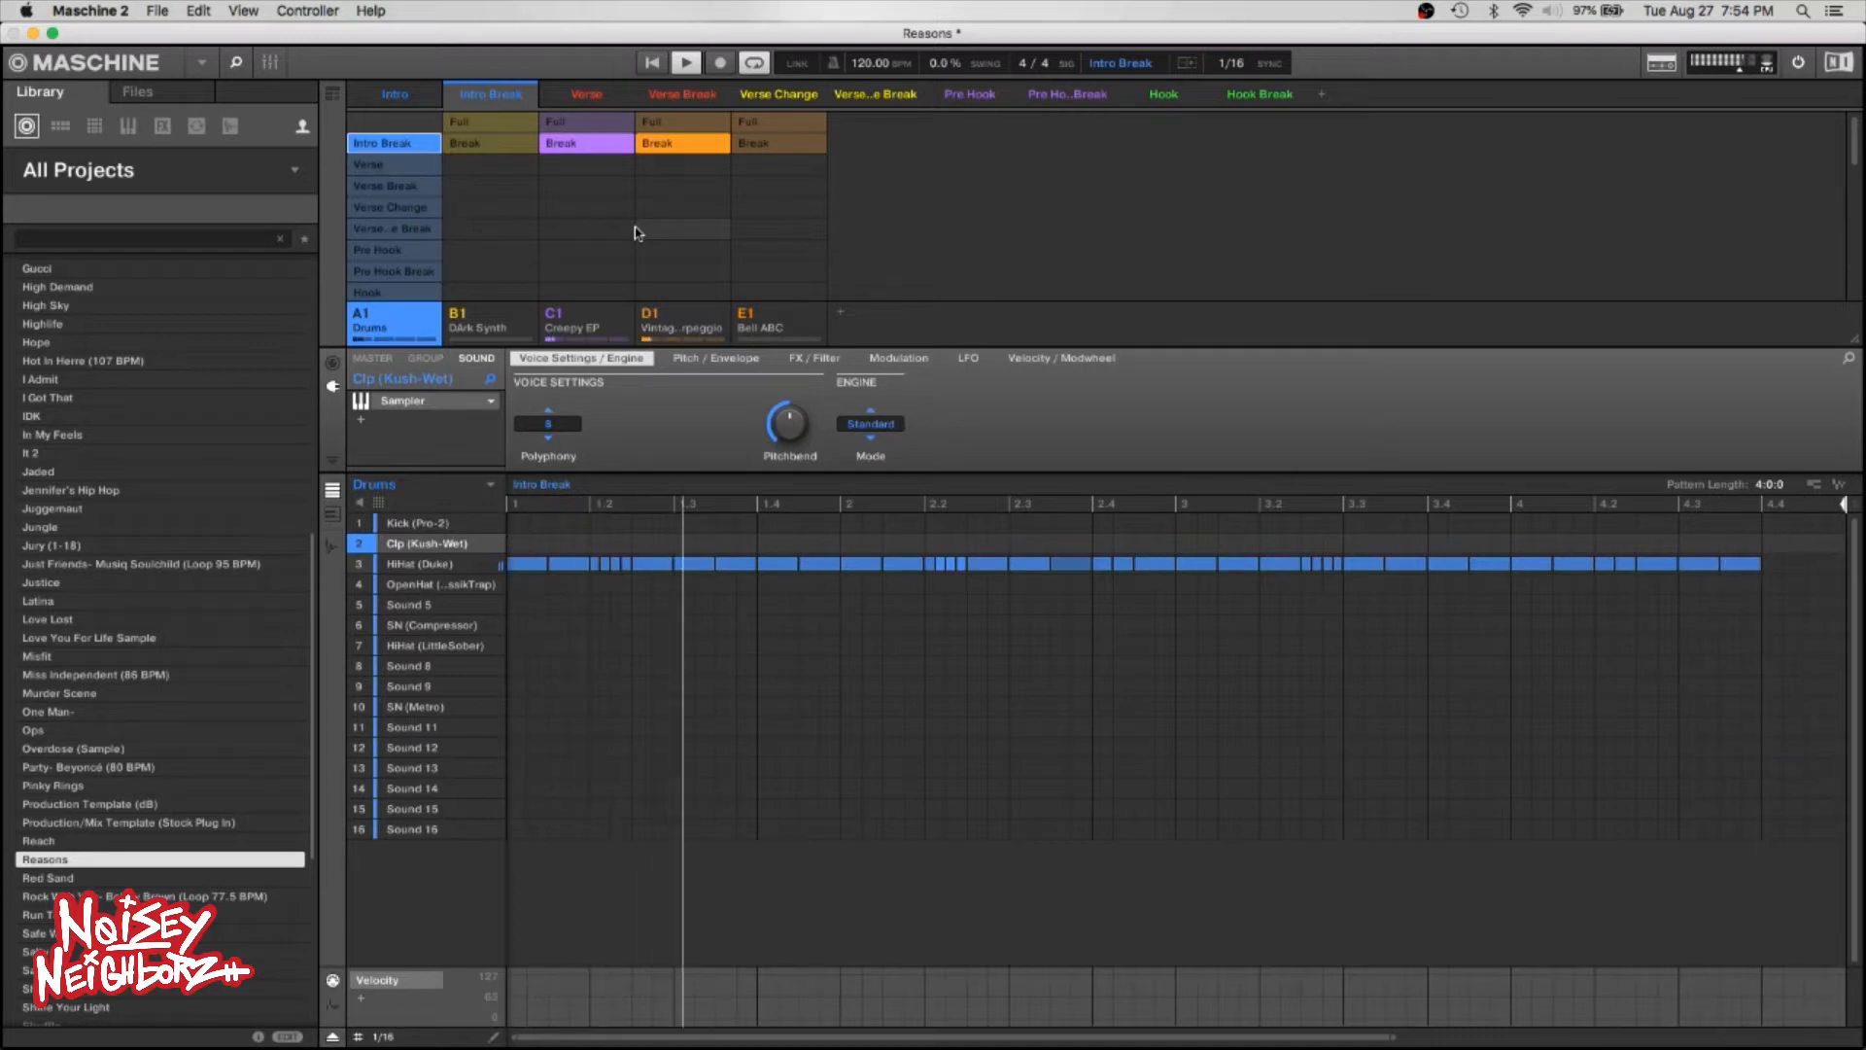
pyautogui.press('space')
# Assign Creepy EP's Full, Vintage Arpeggio's Full and Drums' Verse patterns to the Verse scene.
pyautogui.click(603, 95)
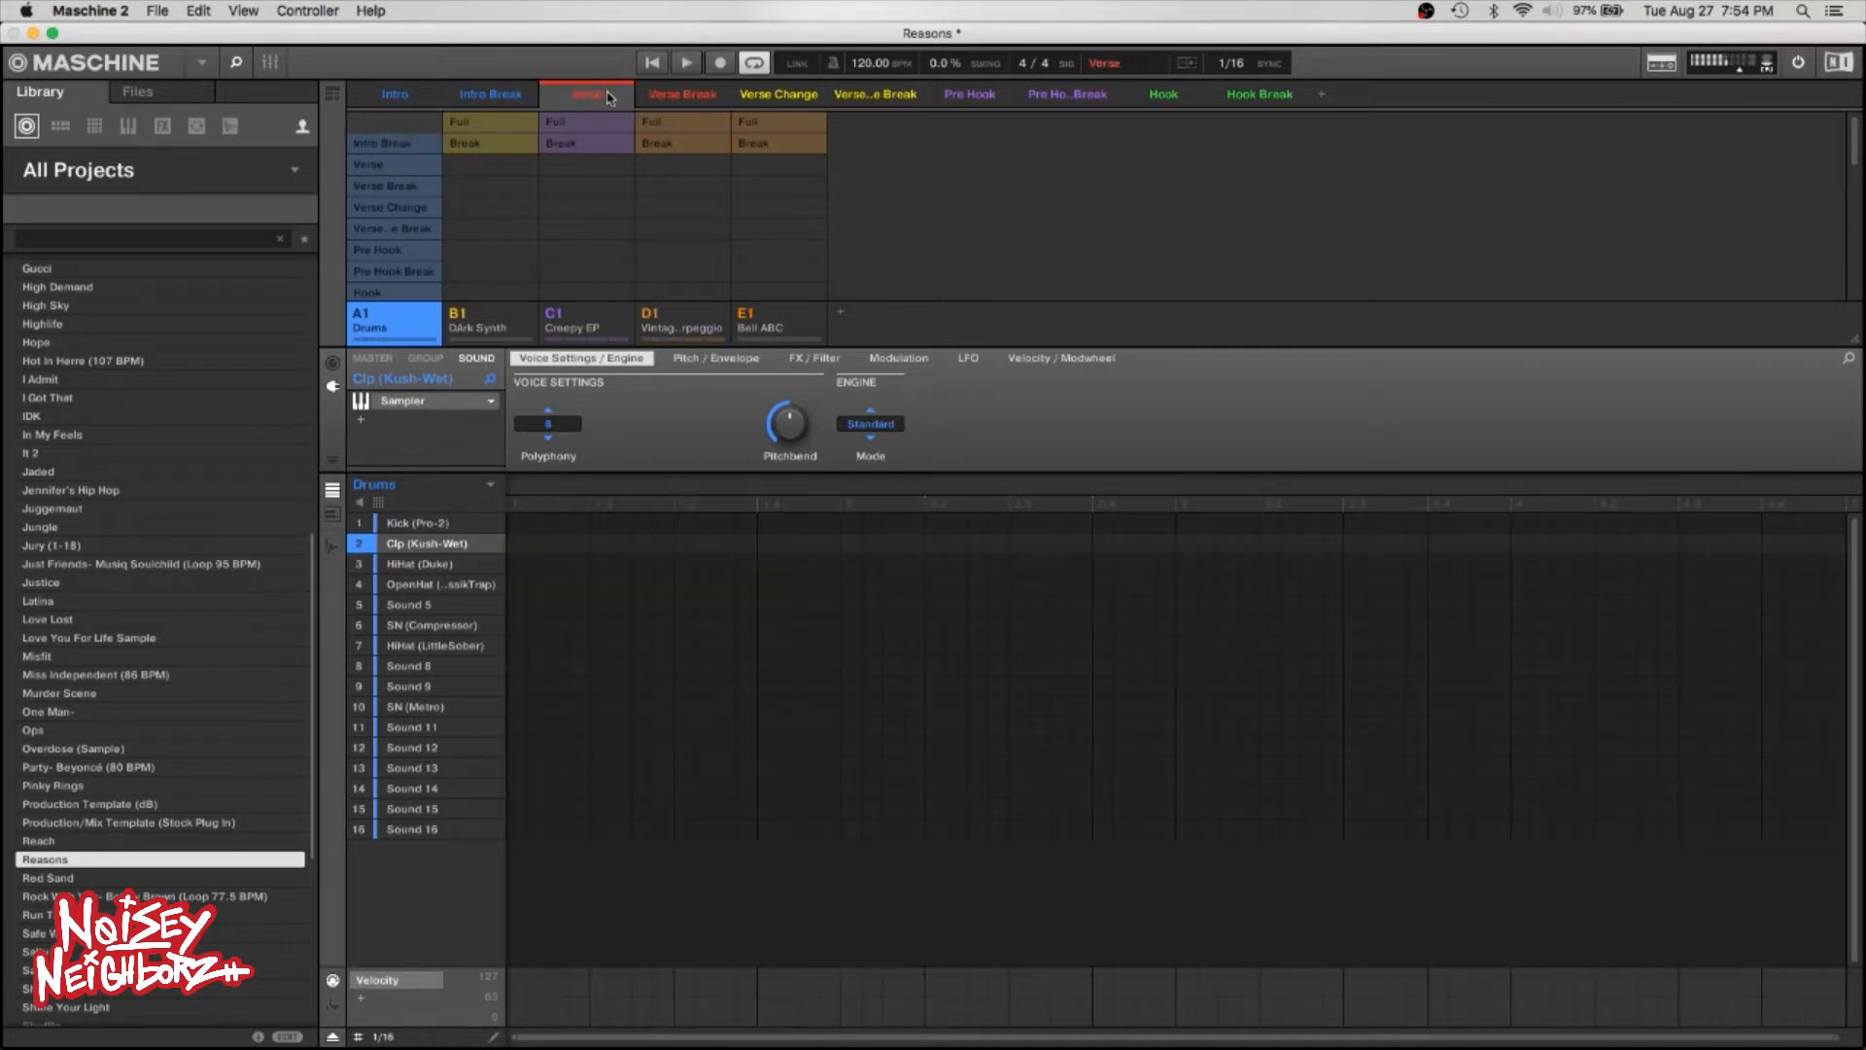
pyautogui.click(489, 123)
pyautogui.click(504, 123)
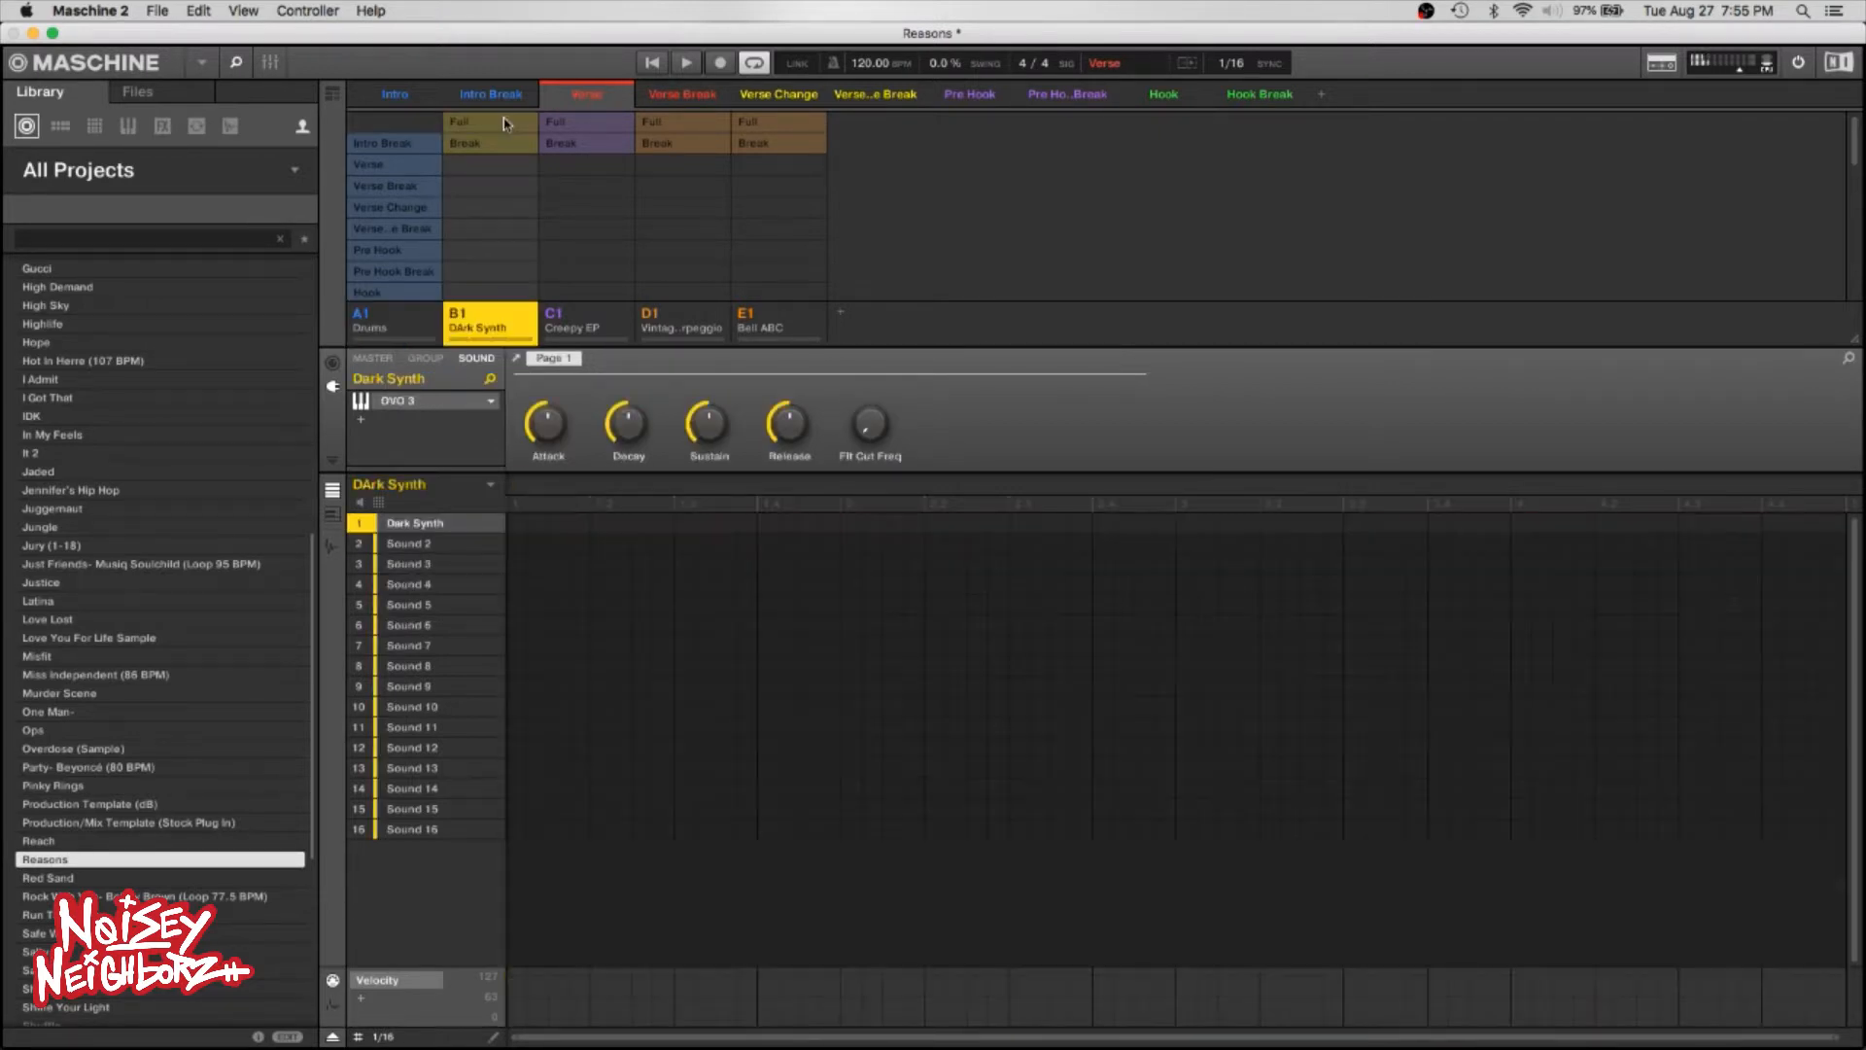
pyautogui.click(570, 125)
pyautogui.click(696, 129)
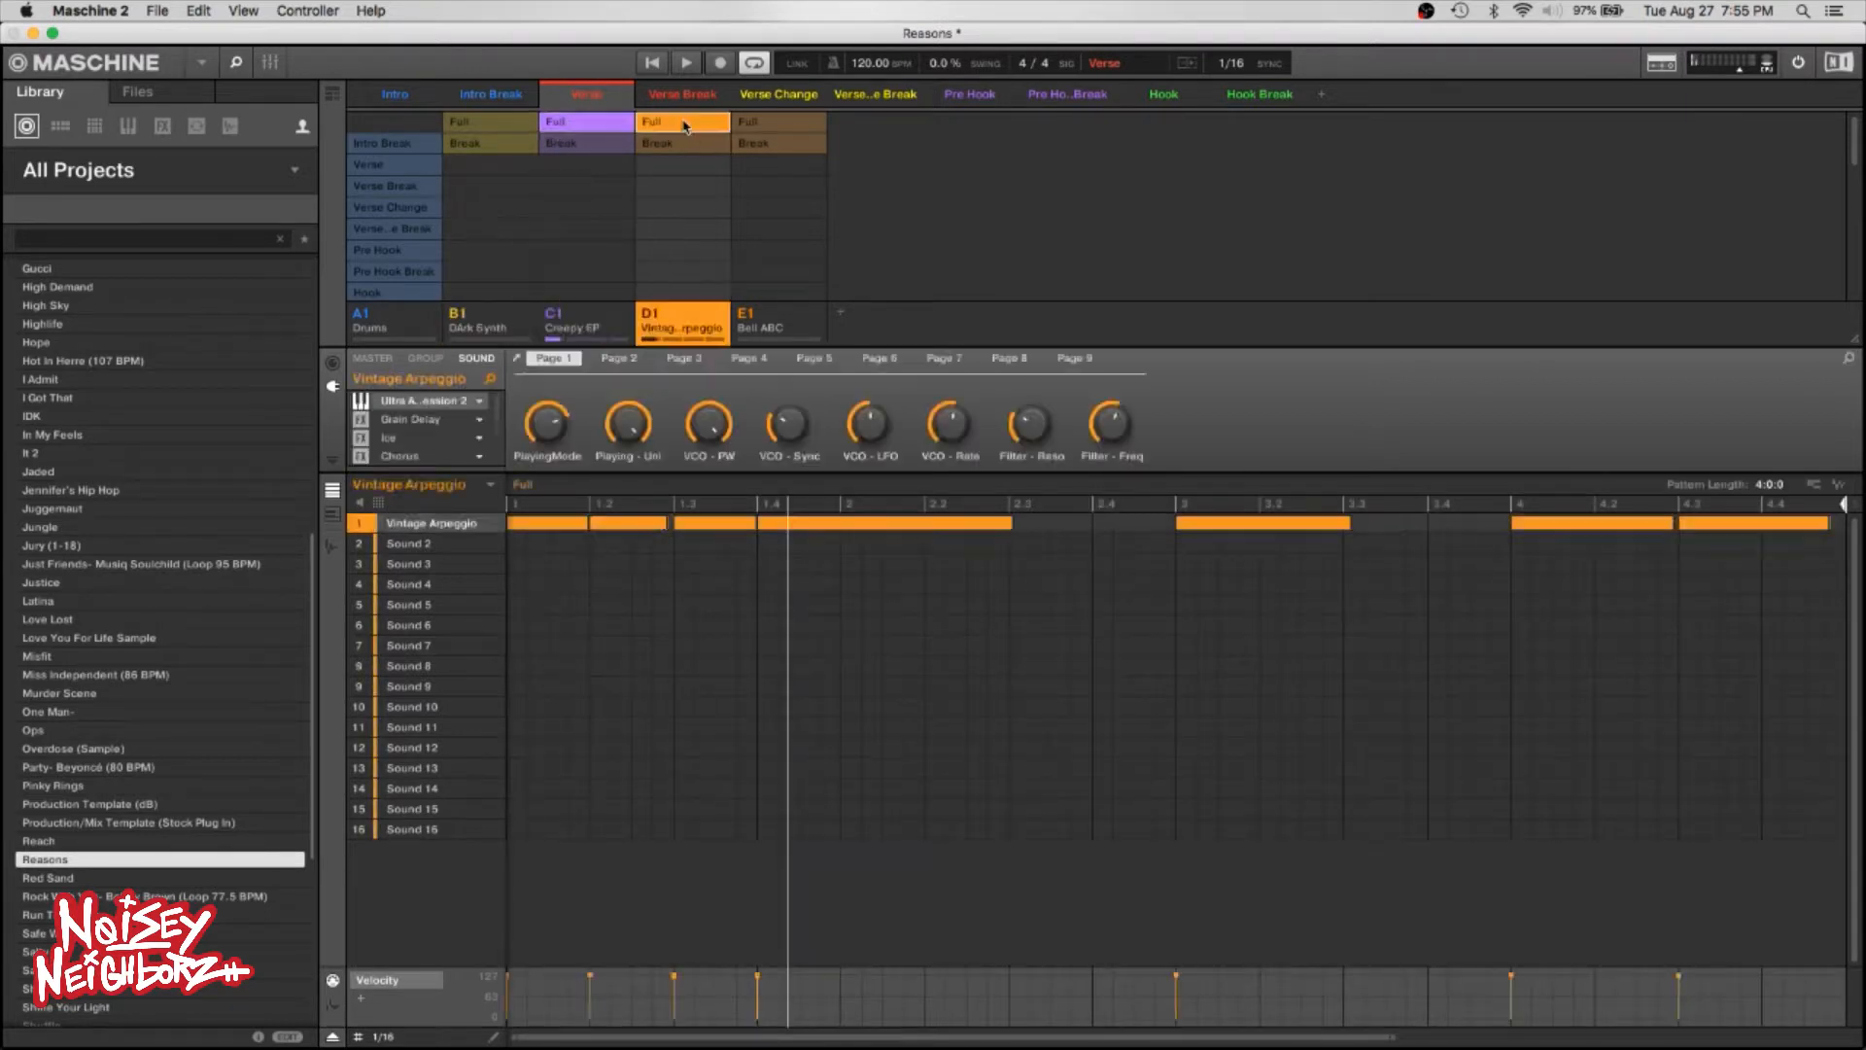
pyautogui.click(385, 144)
pyautogui.click(385, 167)
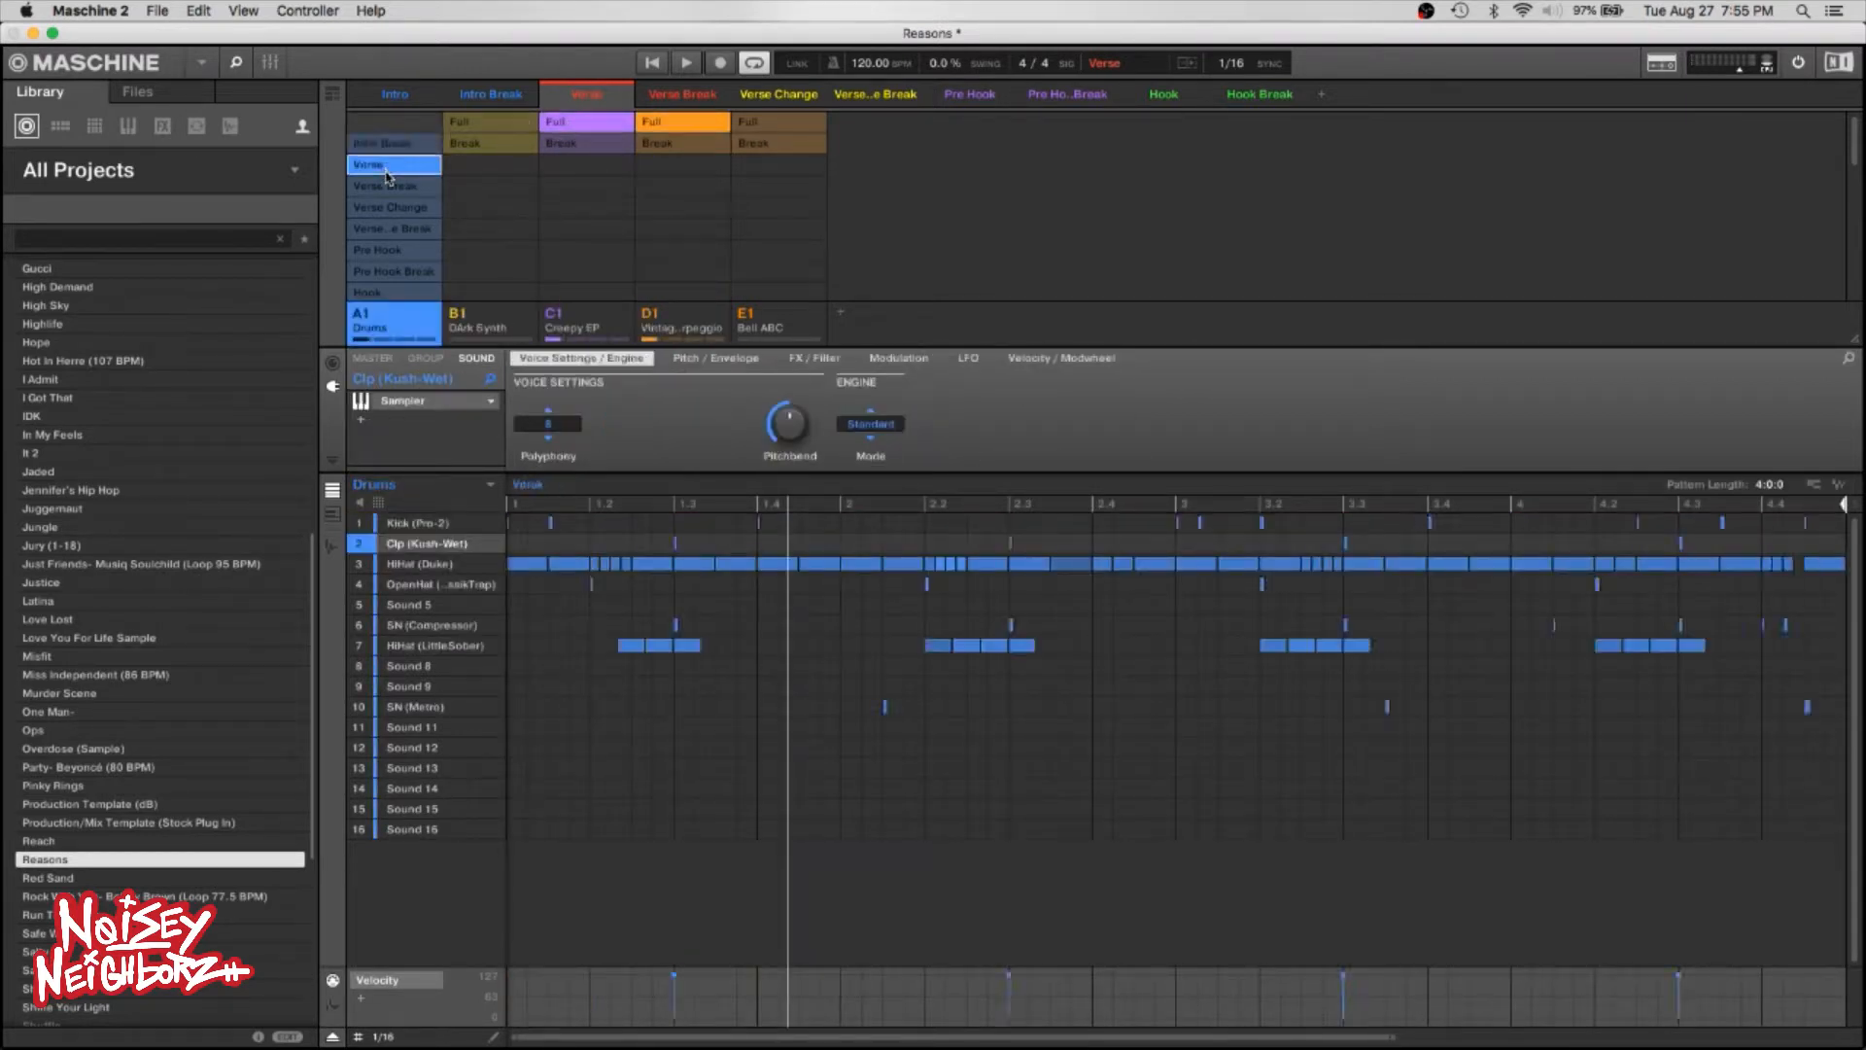
# Play the Intro Break scene into the Verse scene to check the transition.
pyautogui.click(509, 94)
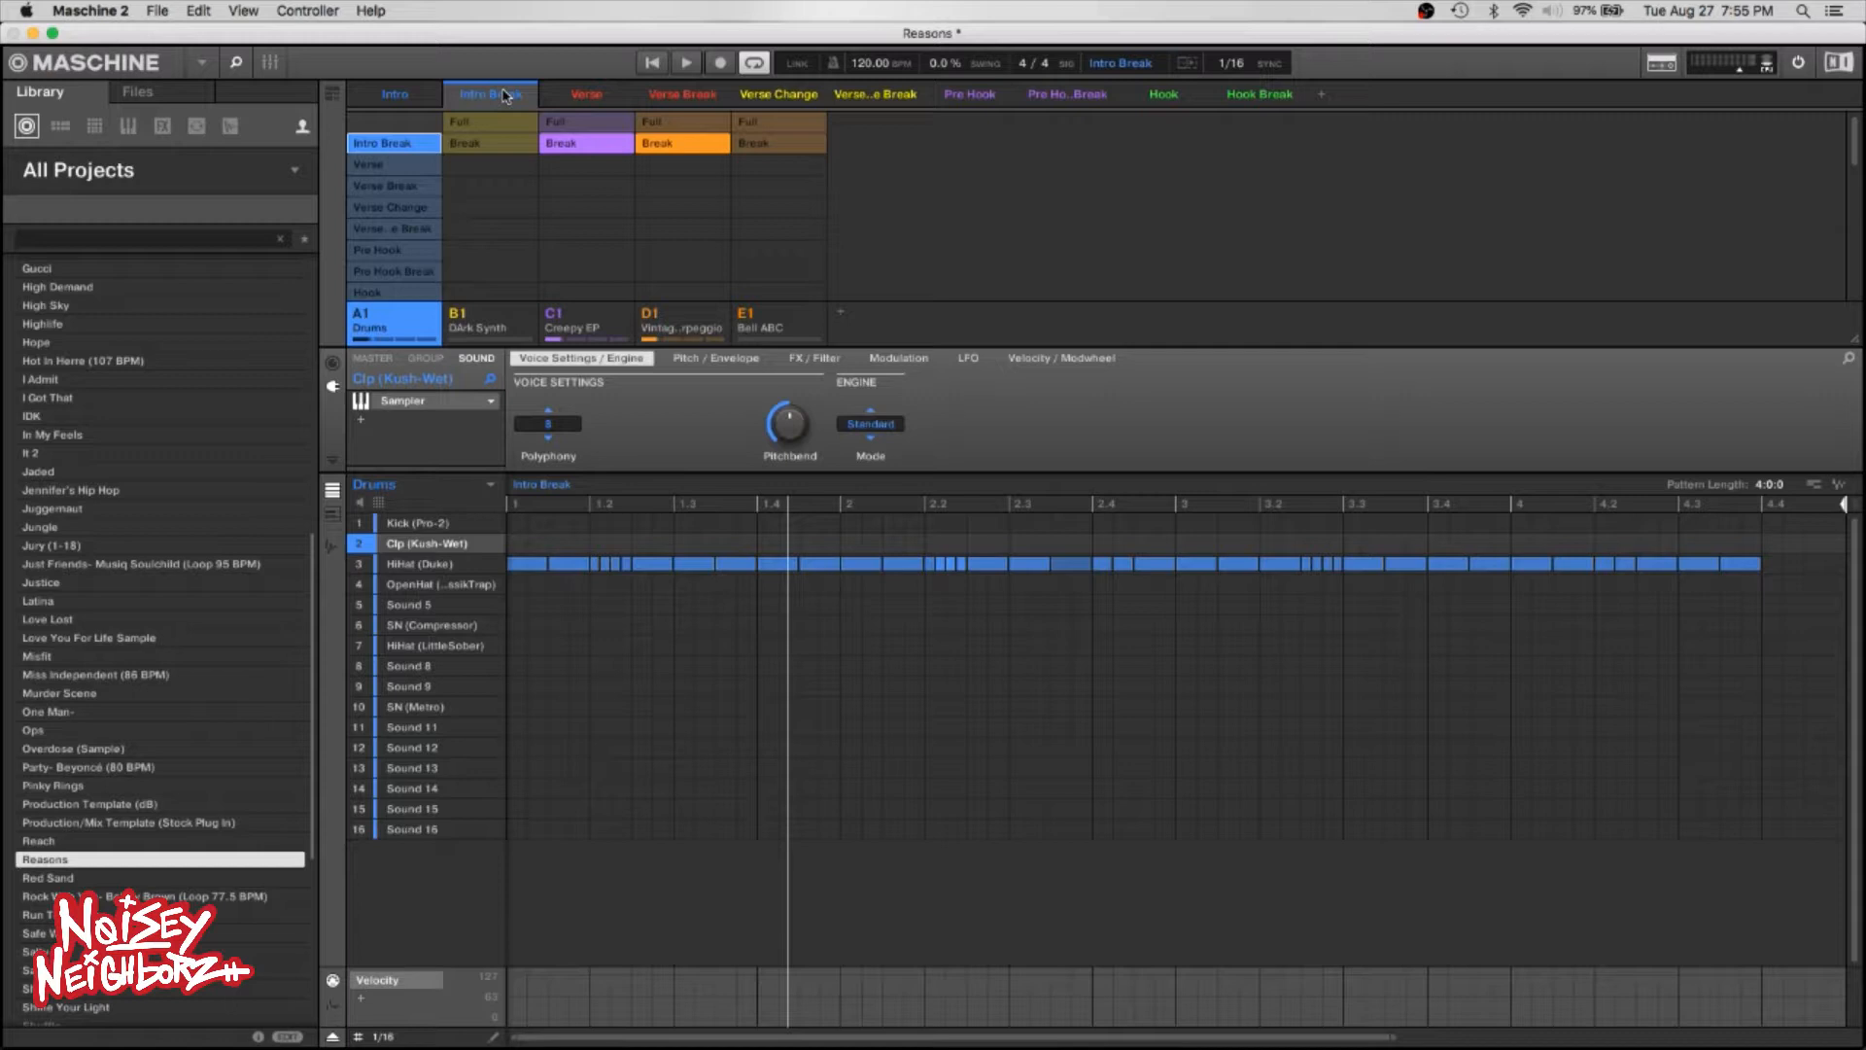
pyautogui.click(562, 94)
pyautogui.click(510, 96)
pyautogui.press('space')
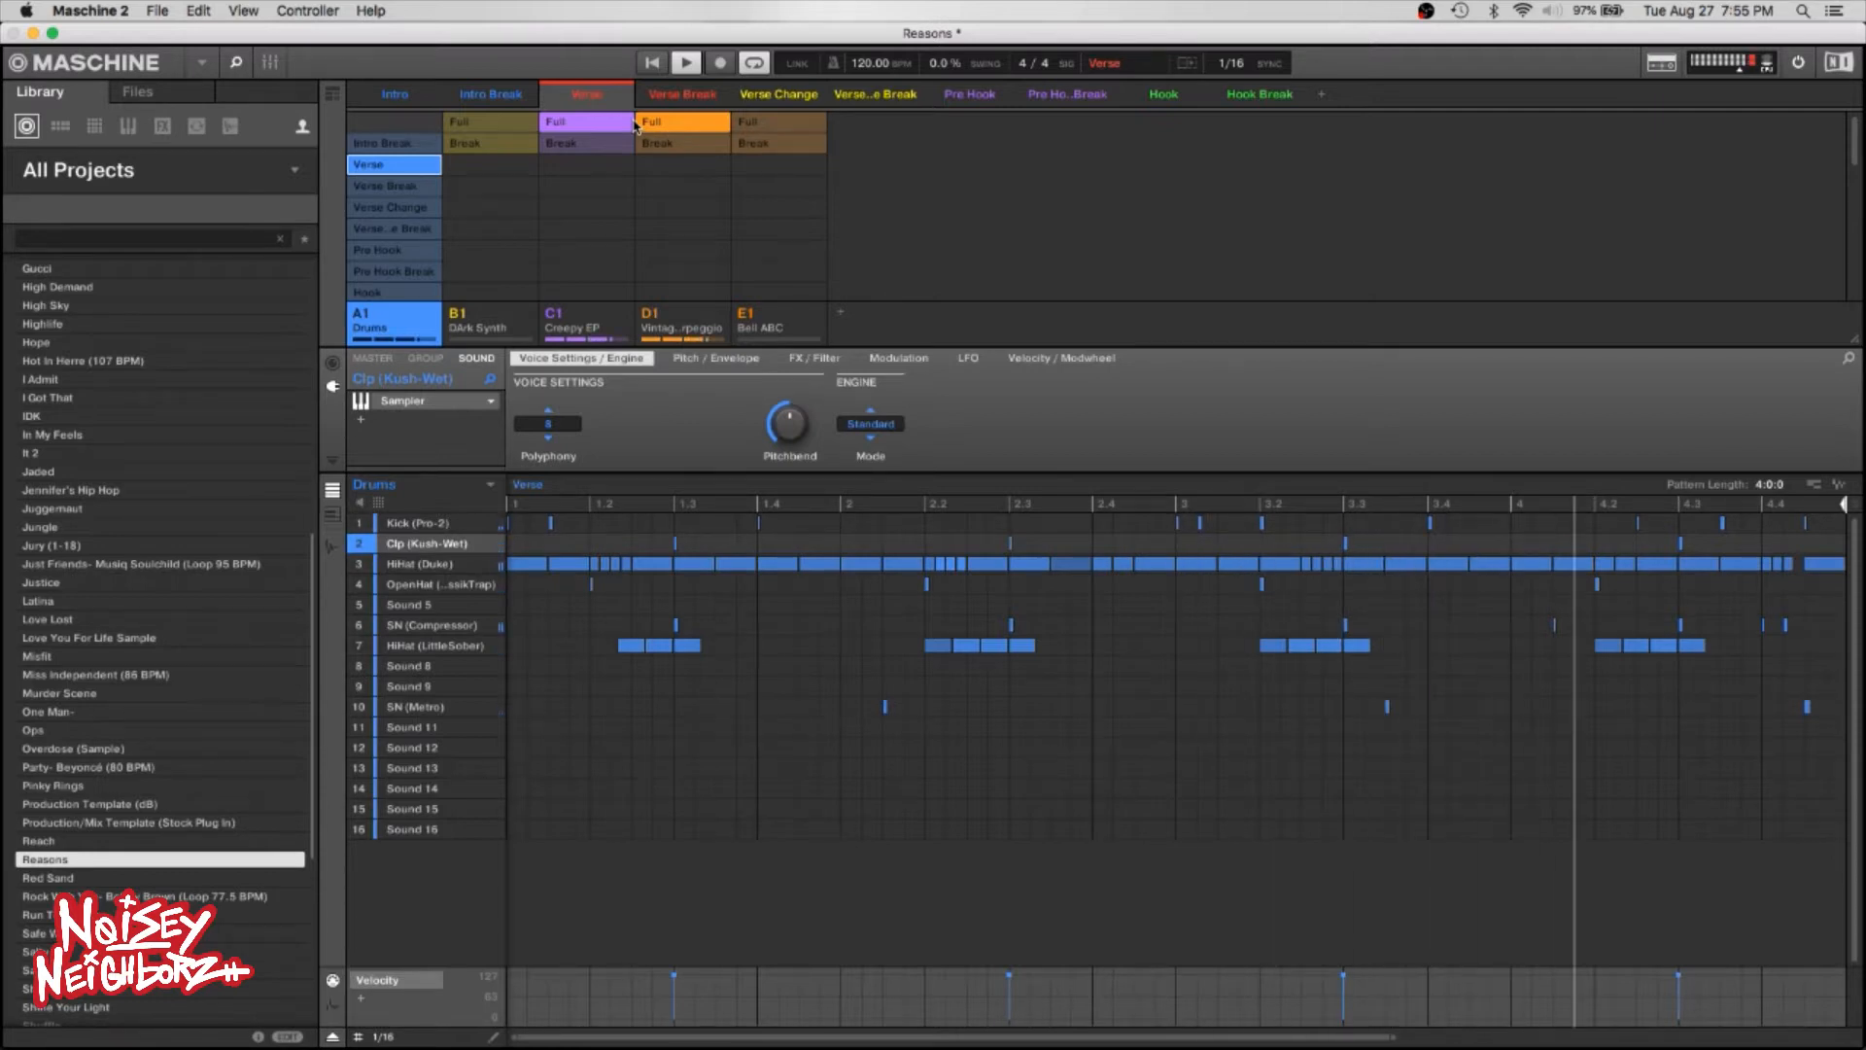
pyautogui.press('space')
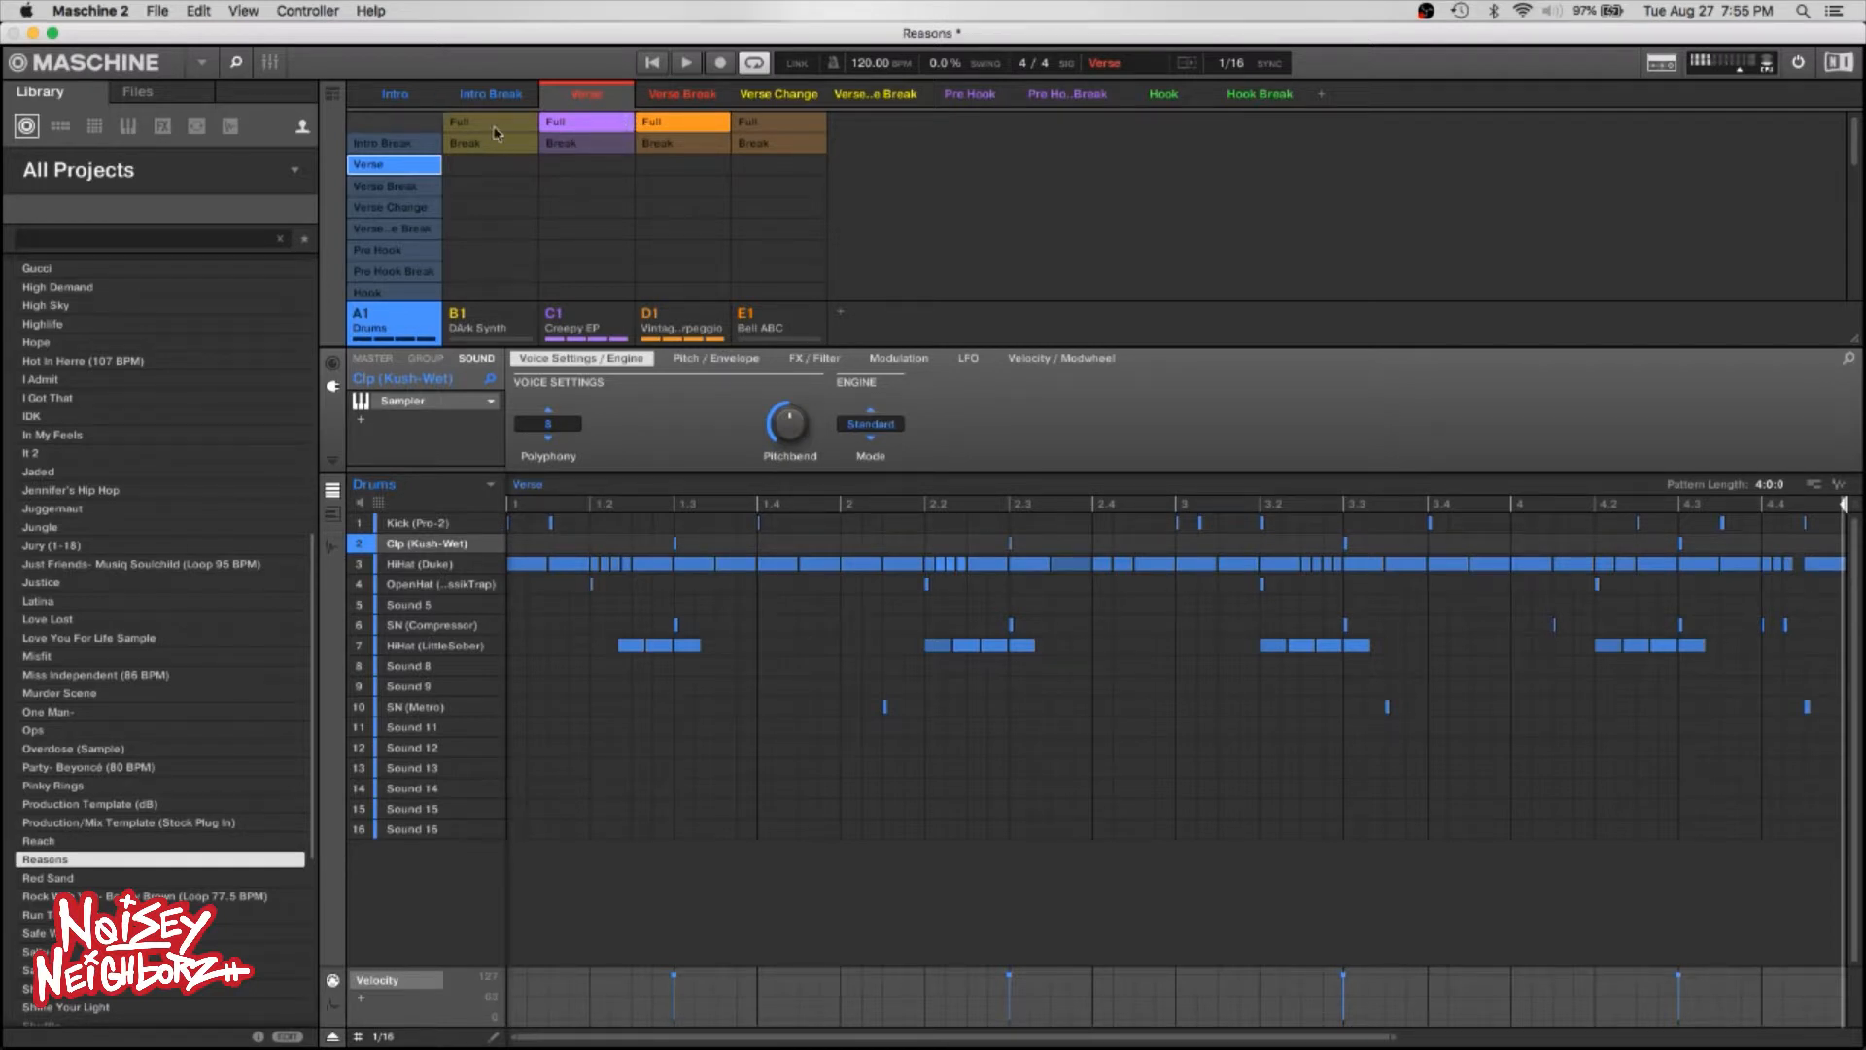
# Assign DArk Synth's Full pattern to the Intro scene and its Break pattern to the Intro Break scene, listening during playback.
pyautogui.click(412, 98)
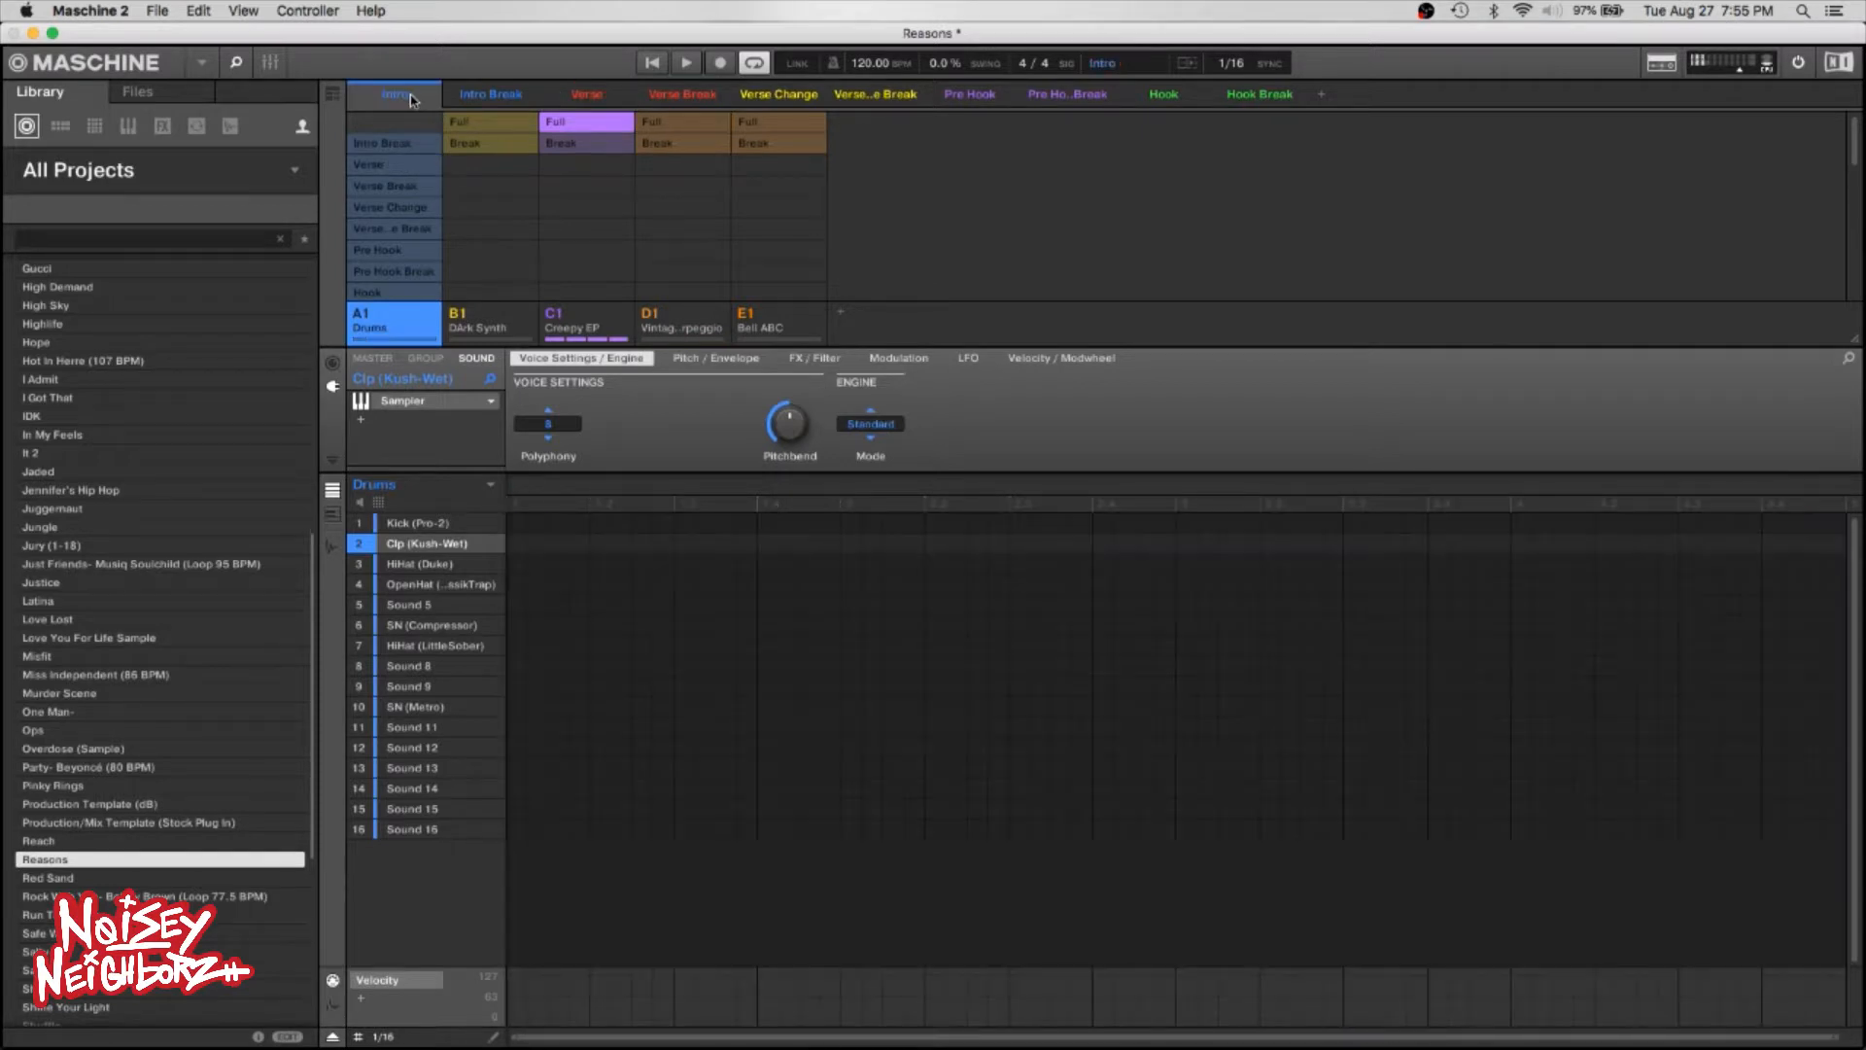
pyautogui.click(471, 122)
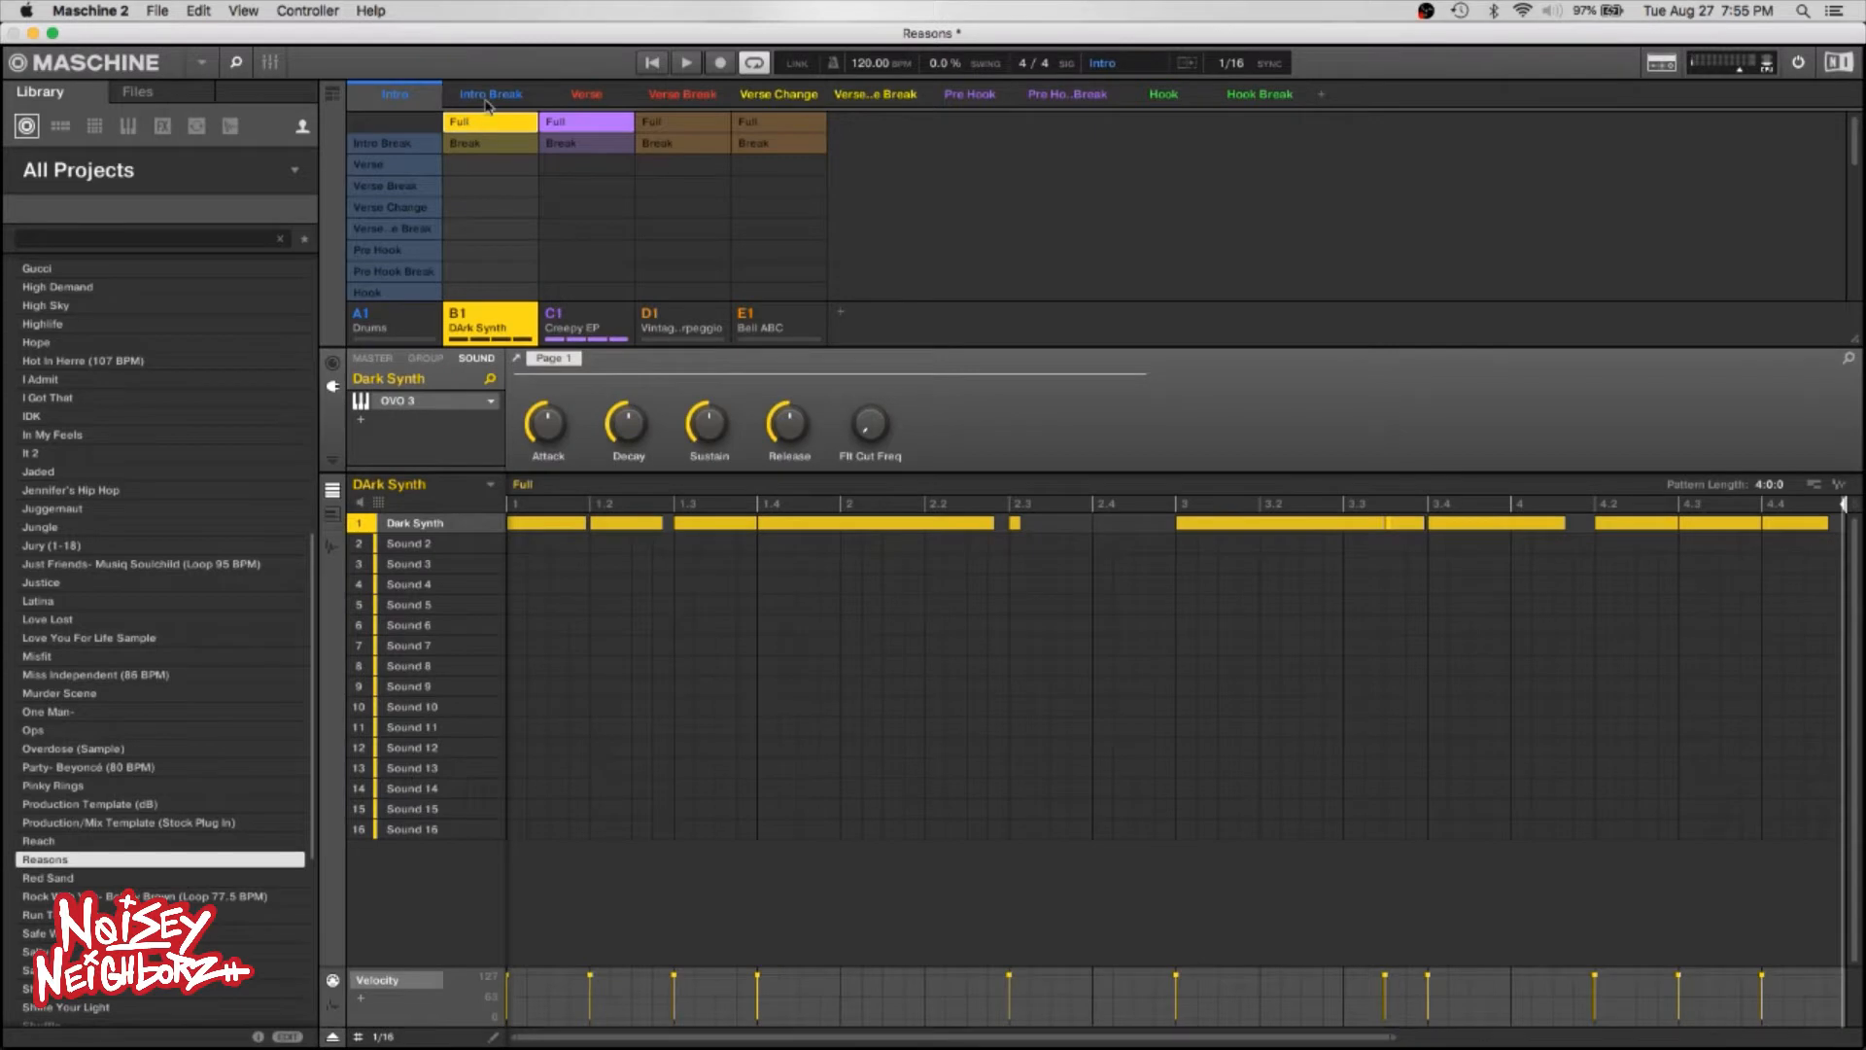
pyautogui.press('space')
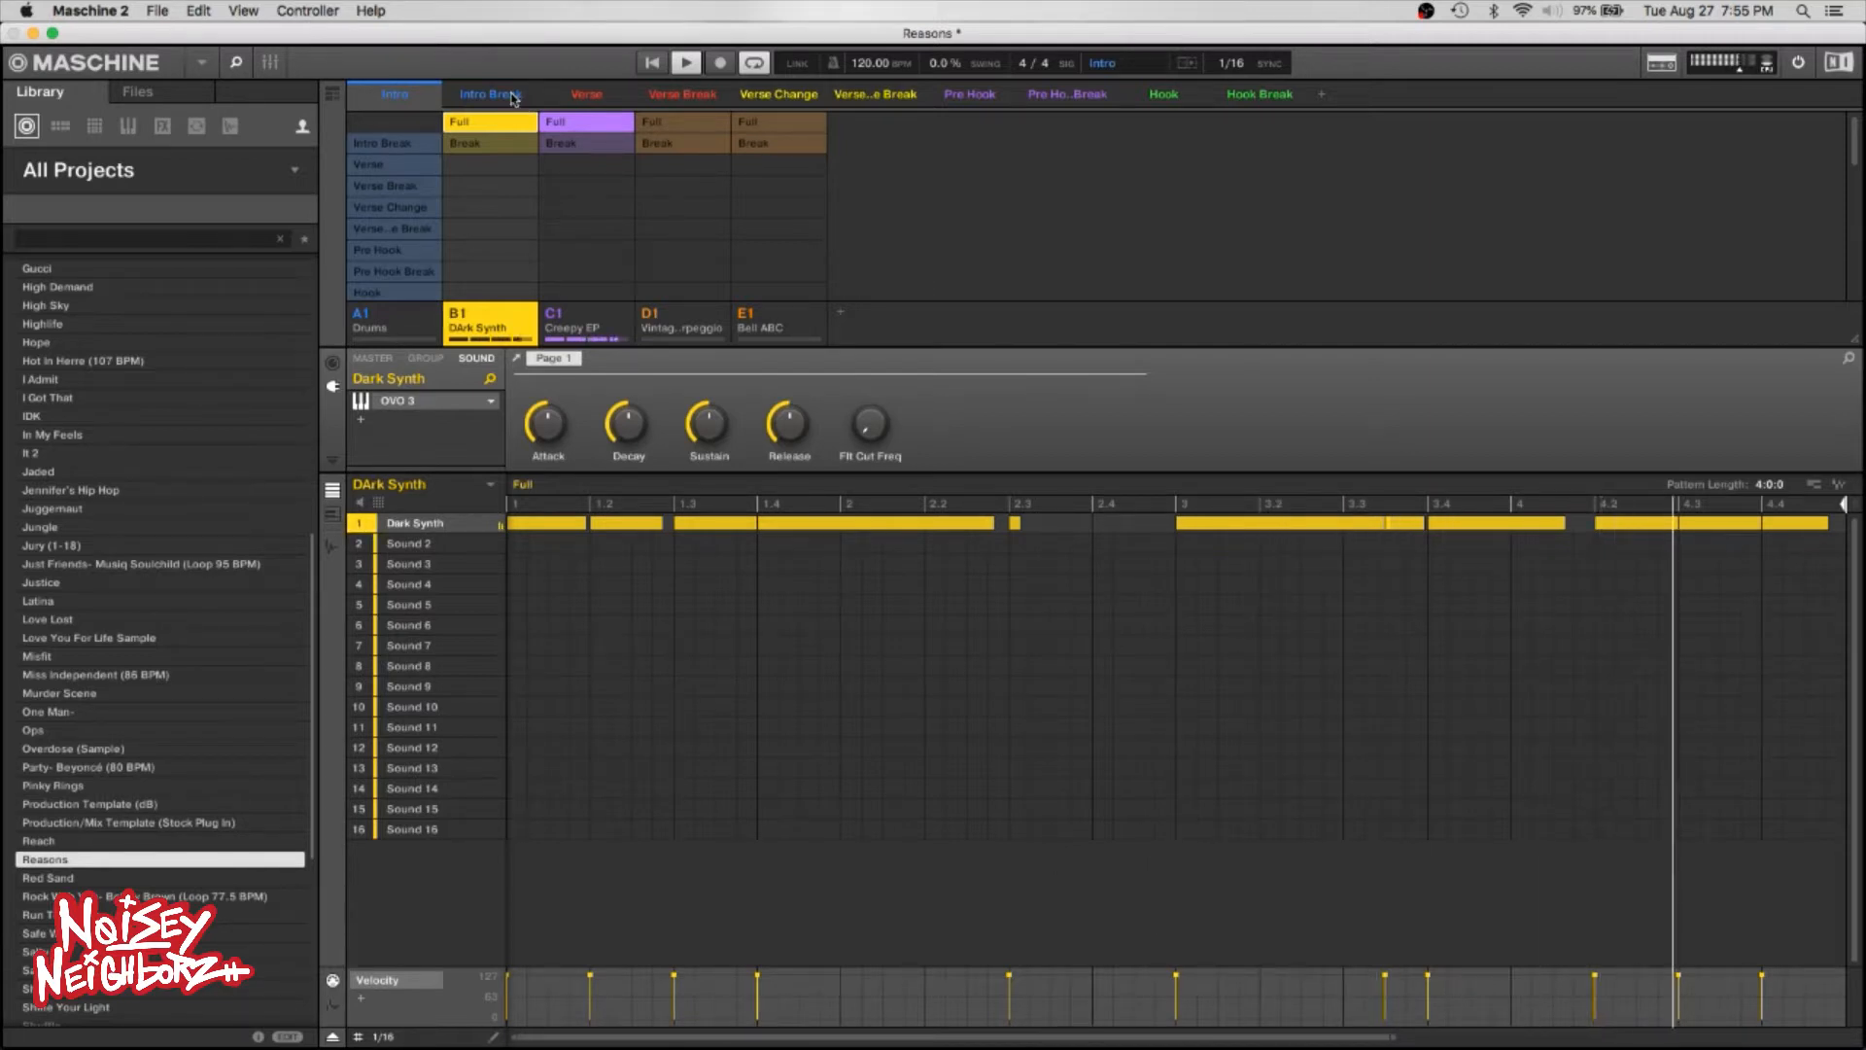
pyautogui.click(513, 98)
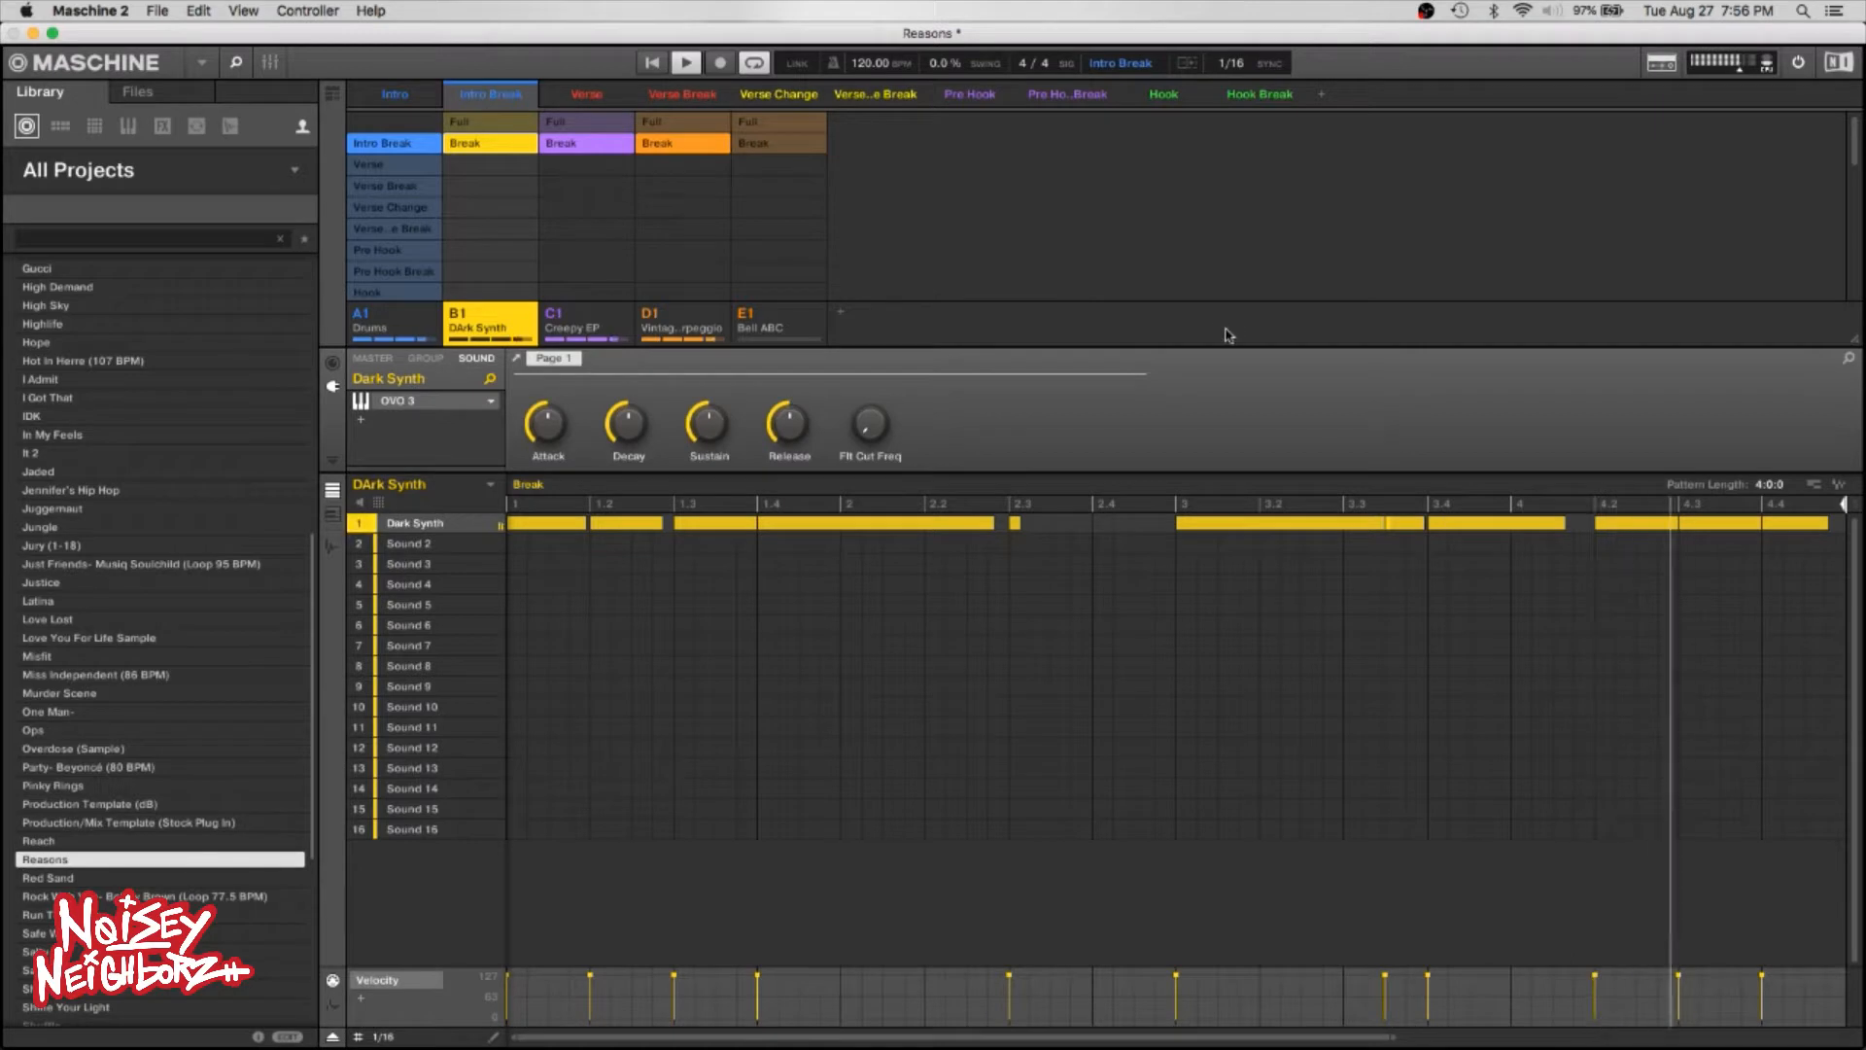
pyautogui.press('space')
# Delete the last note, at 4.4, from DArk Synth's Break pattern and play the pattern's second half.
pyautogui.click(1796, 524)
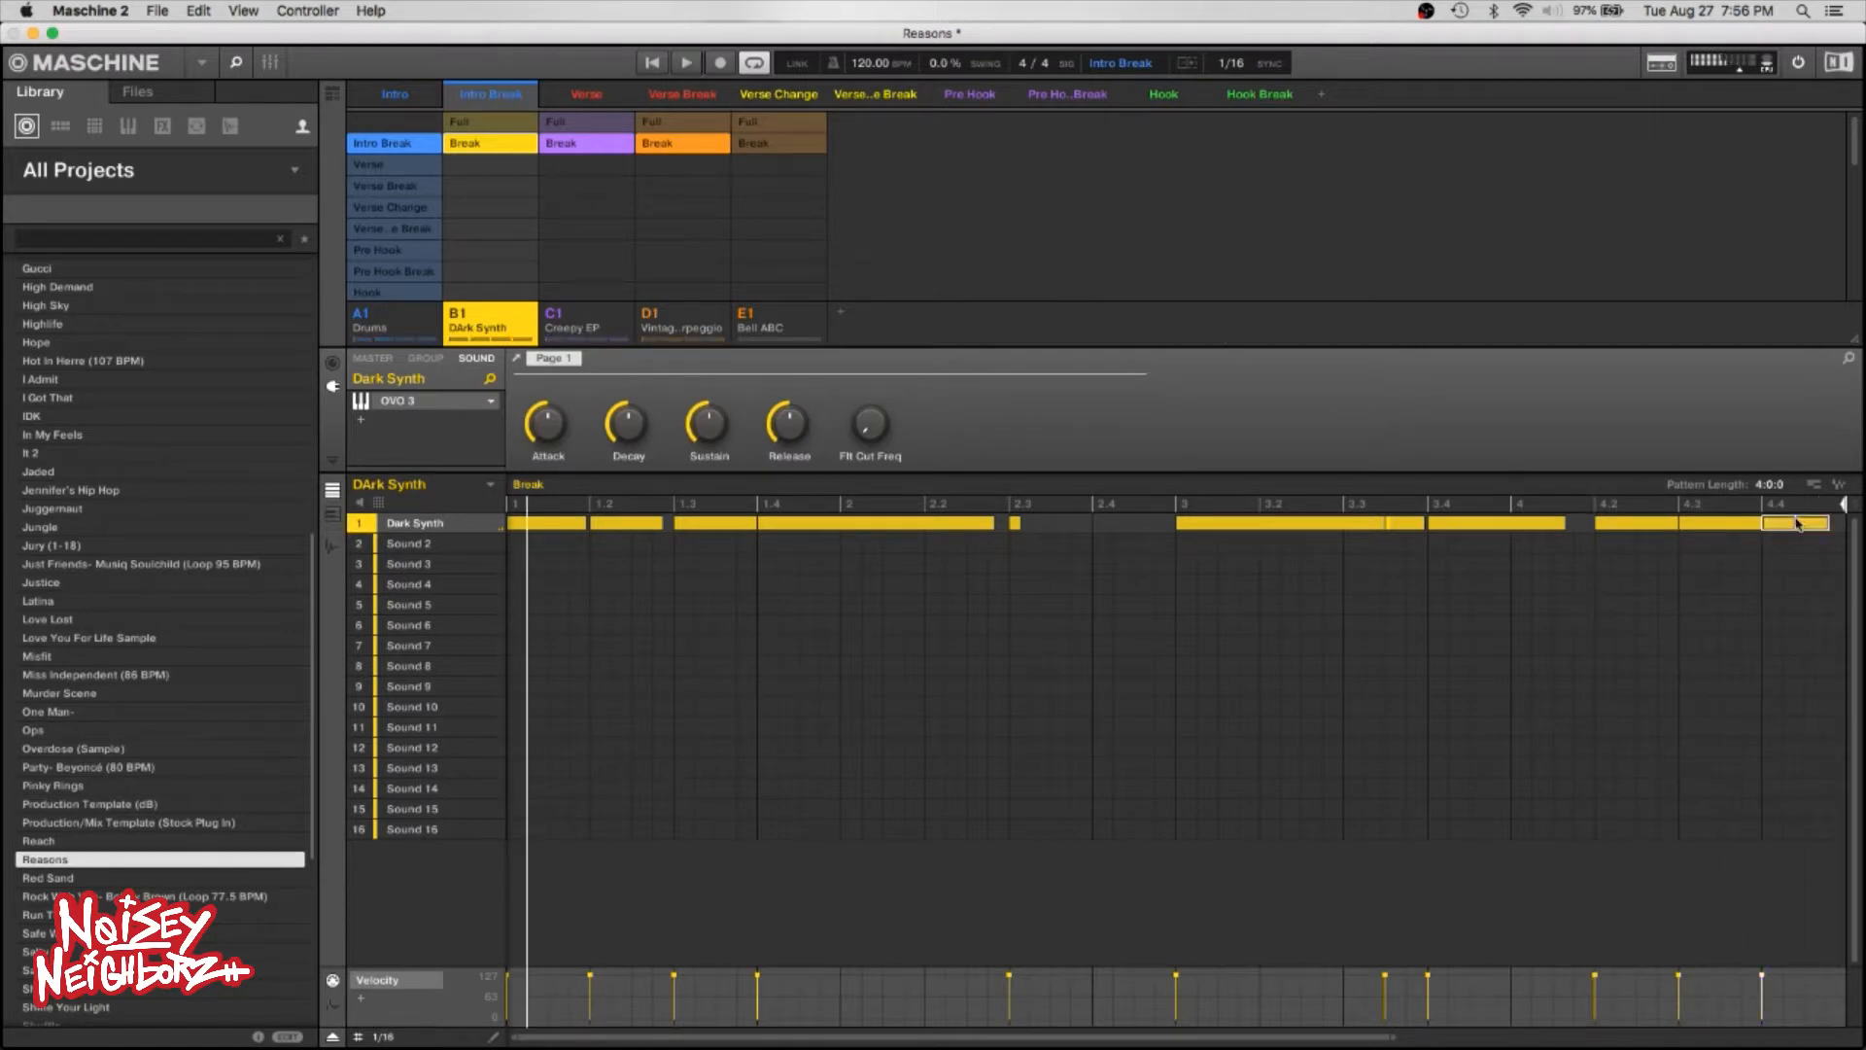
pyautogui.press('Delete')
pyautogui.click(1178, 503)
pyautogui.press('space')
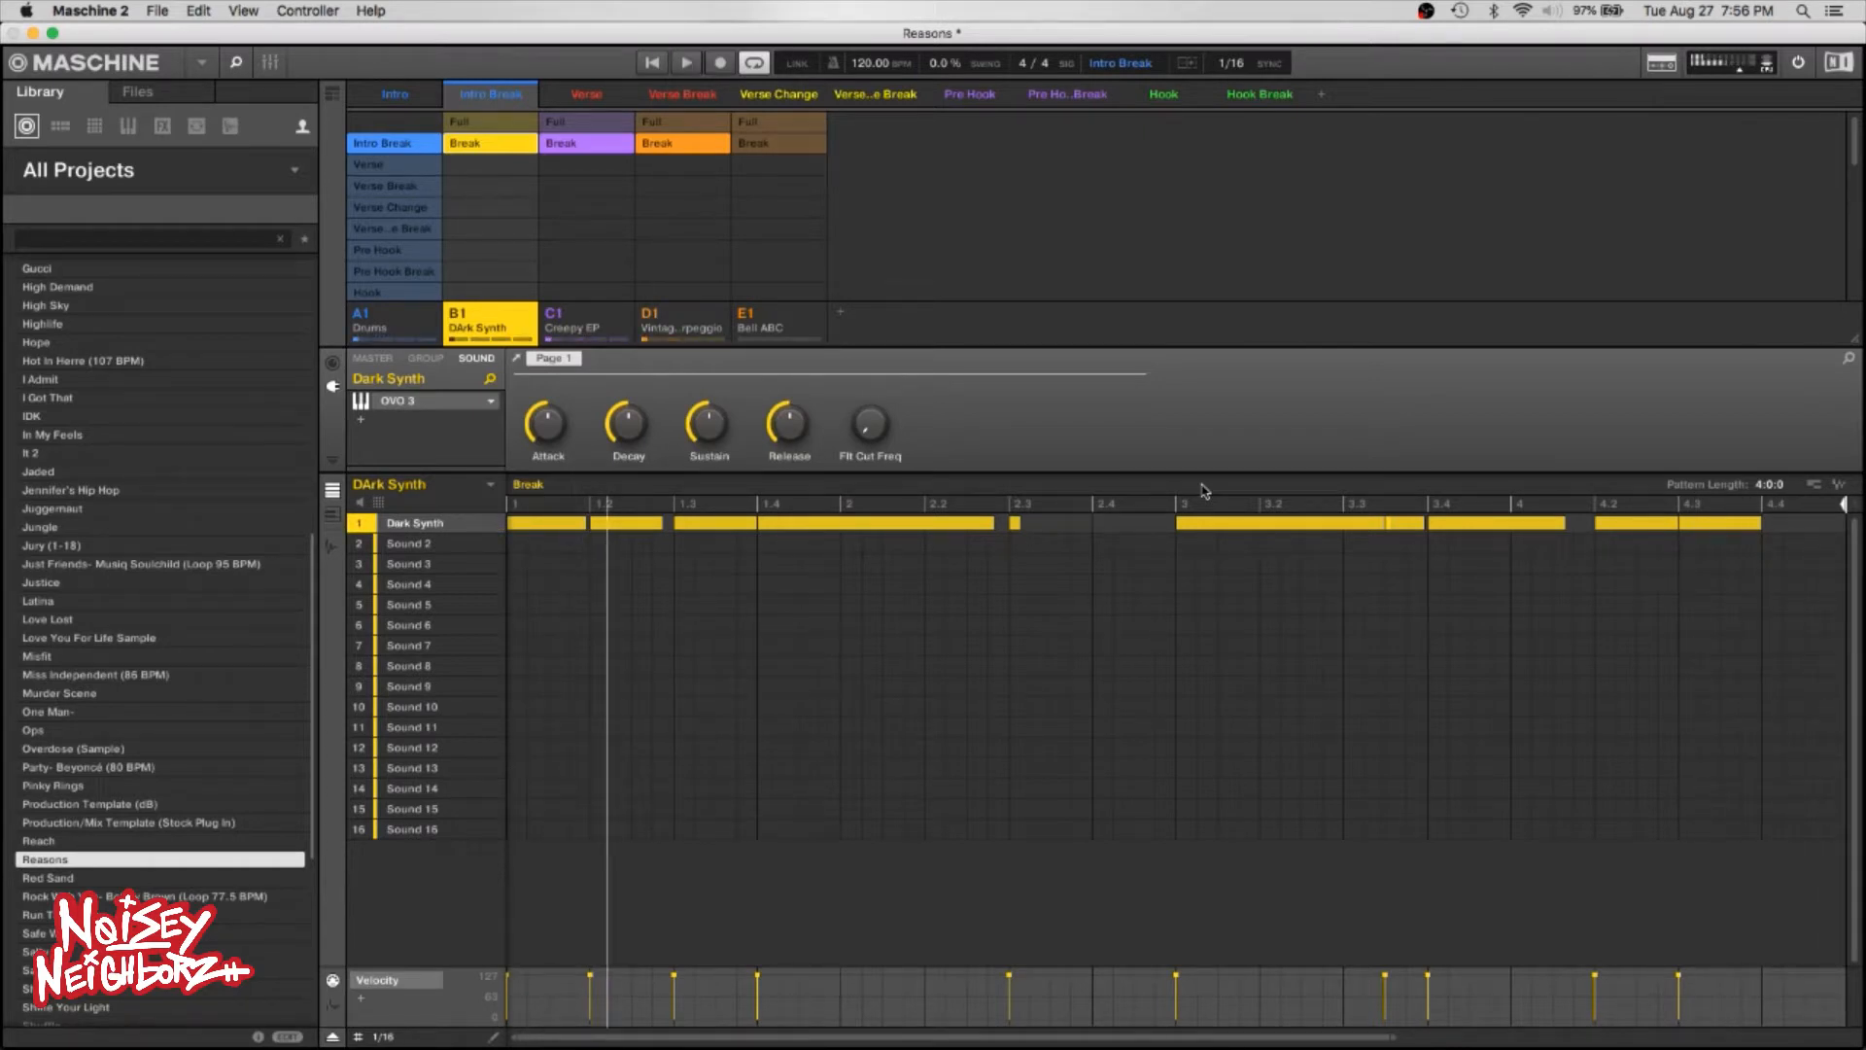
# Assign DArk Synth's Full pattern to the Verse scene and play the arrangement from Intro through Verse.
pyautogui.click(597, 96)
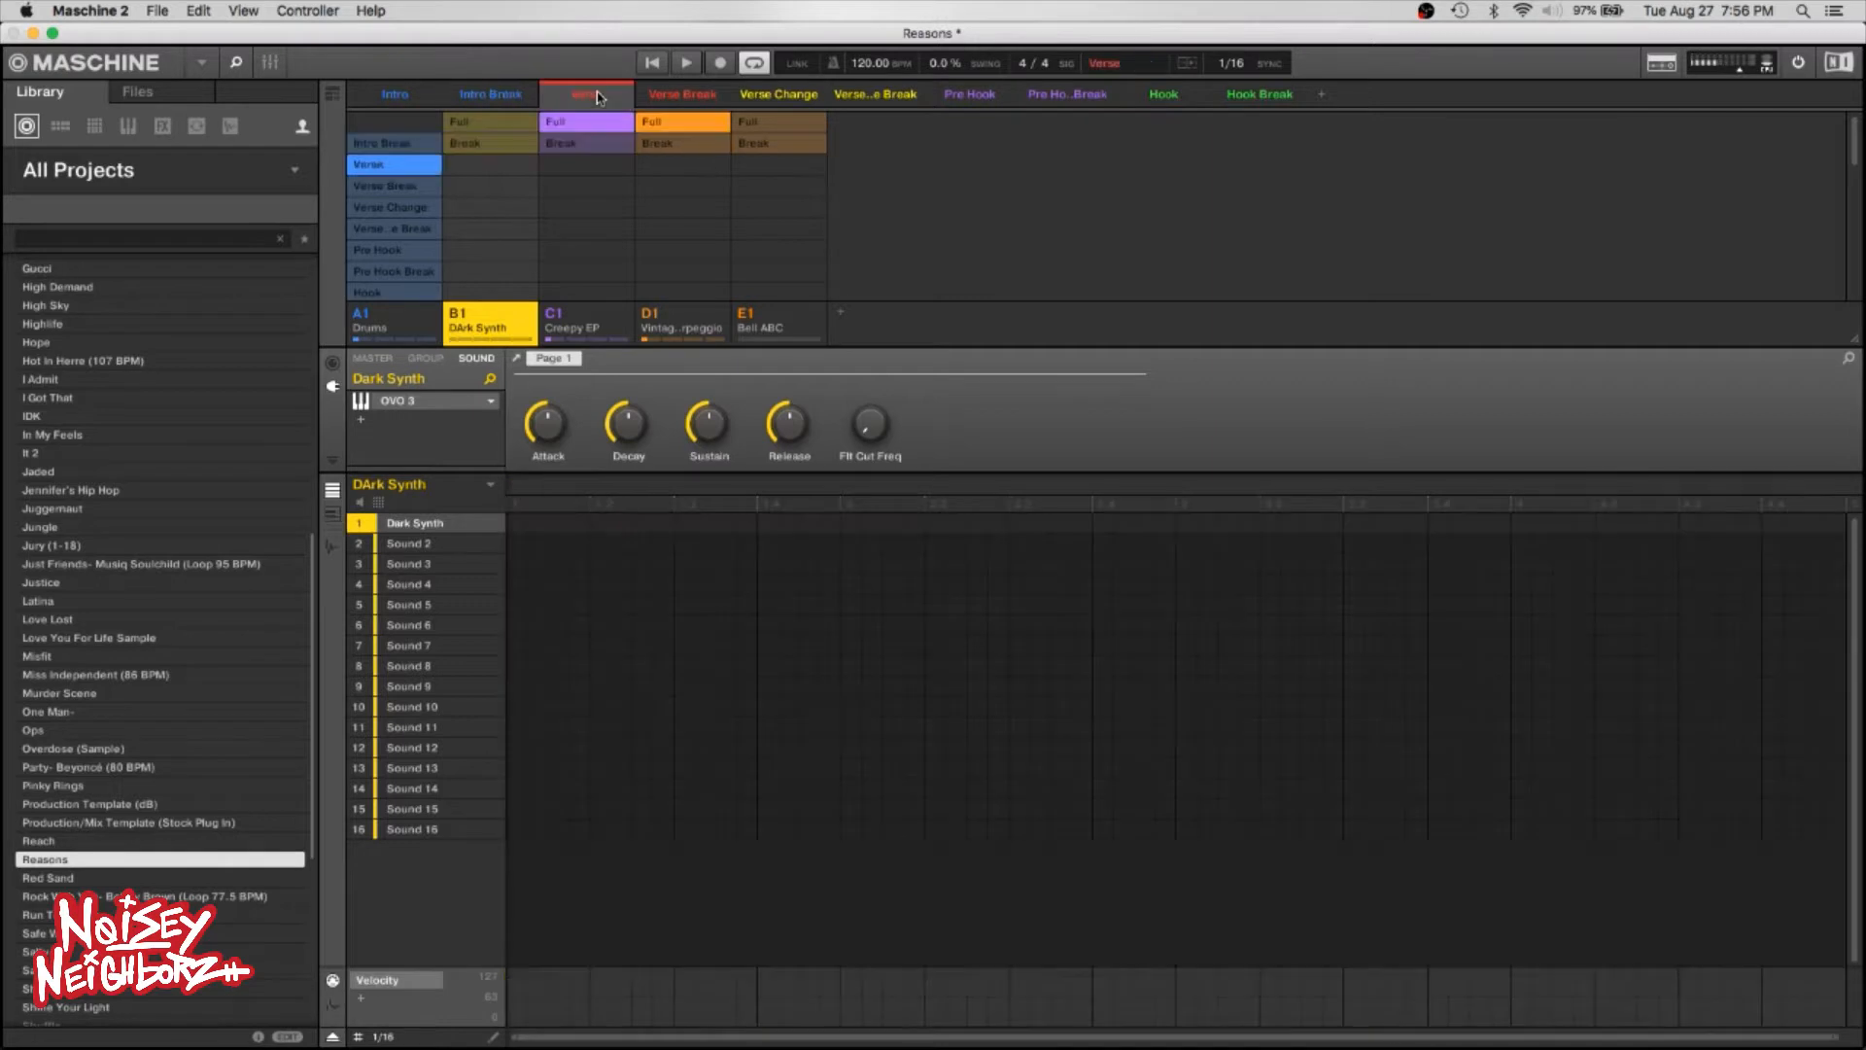
pyautogui.click(471, 124)
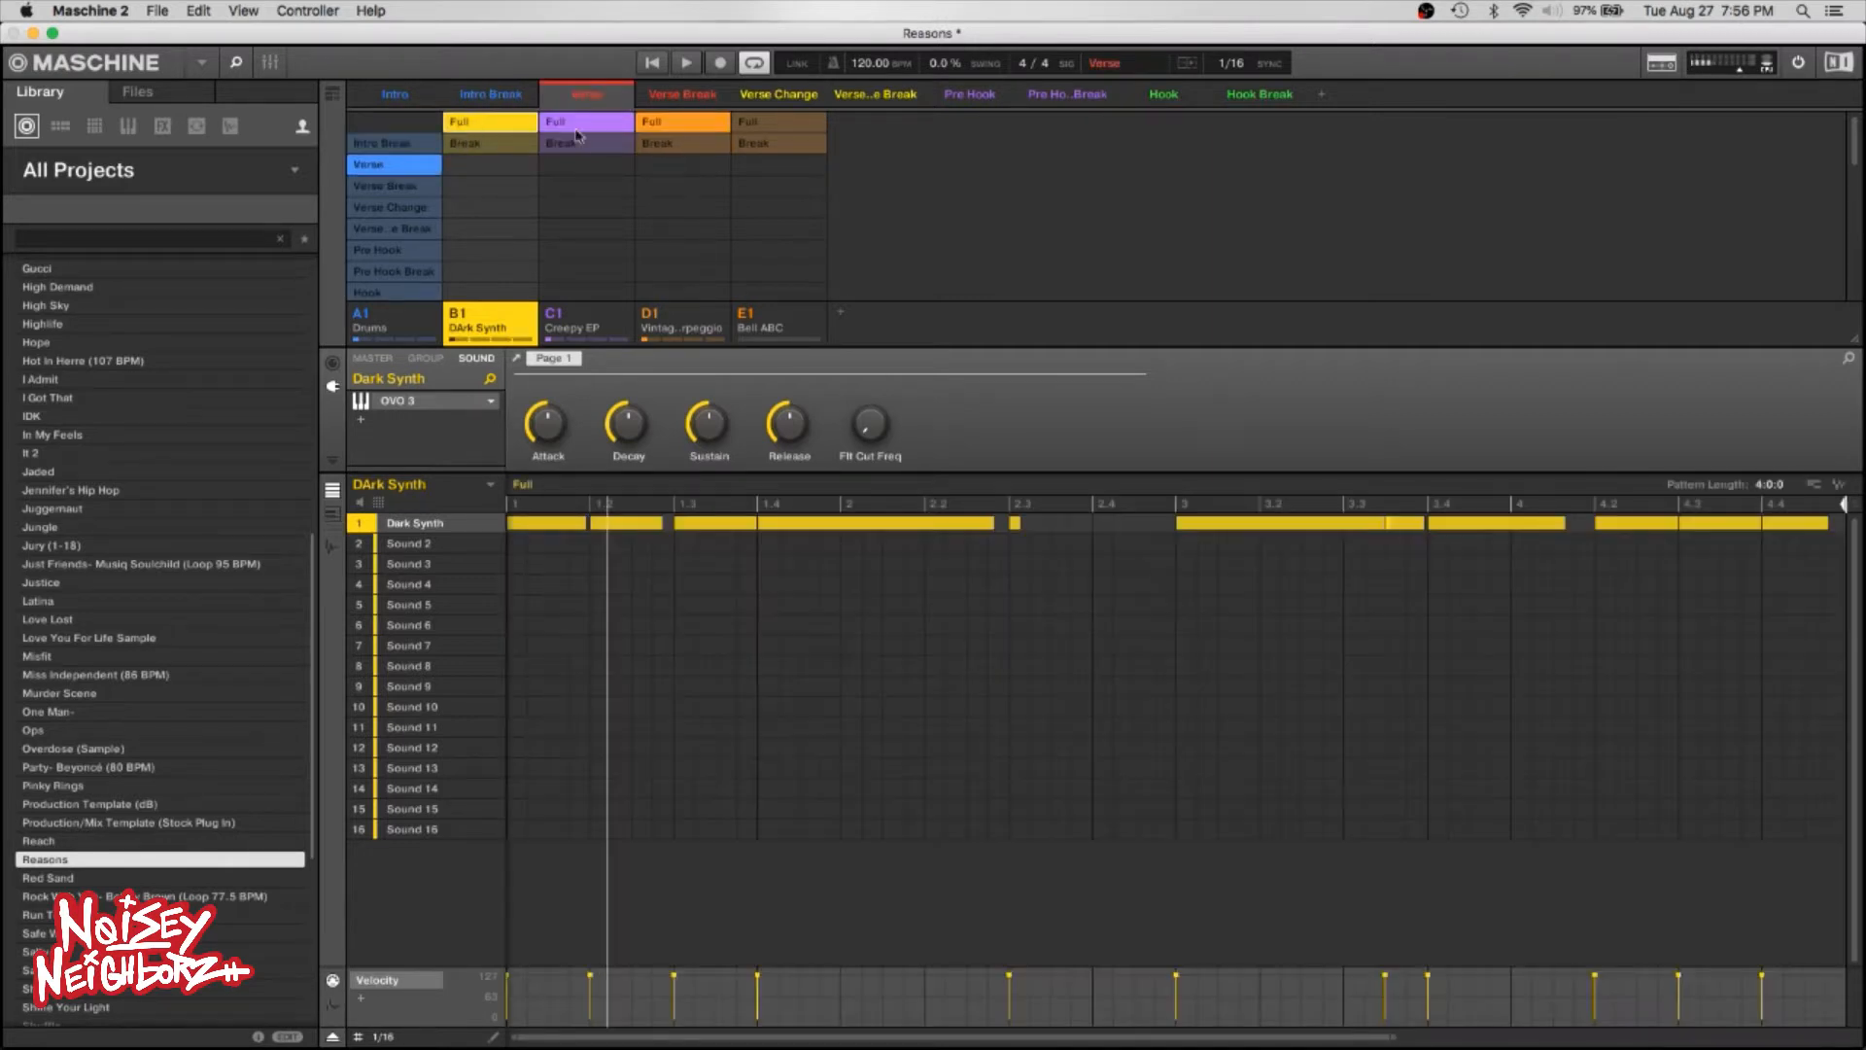
pyautogui.click(402, 95)
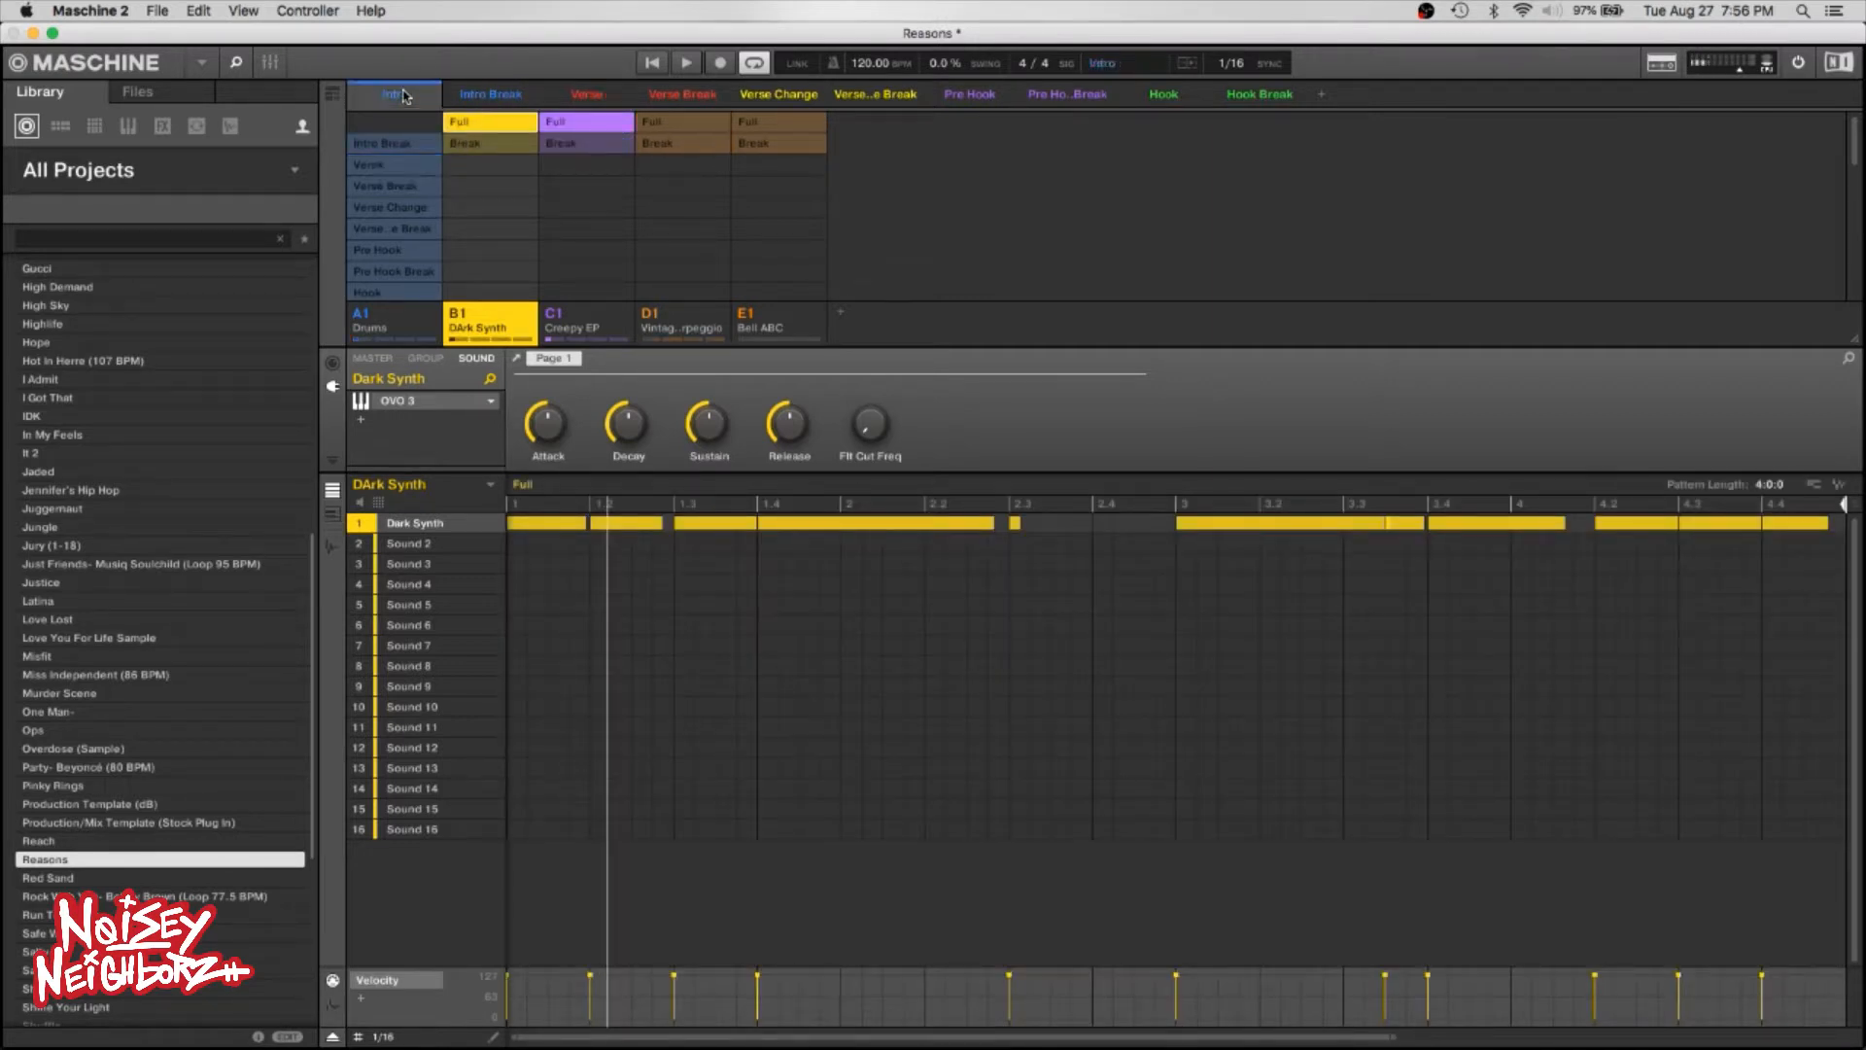
pyautogui.press('space')
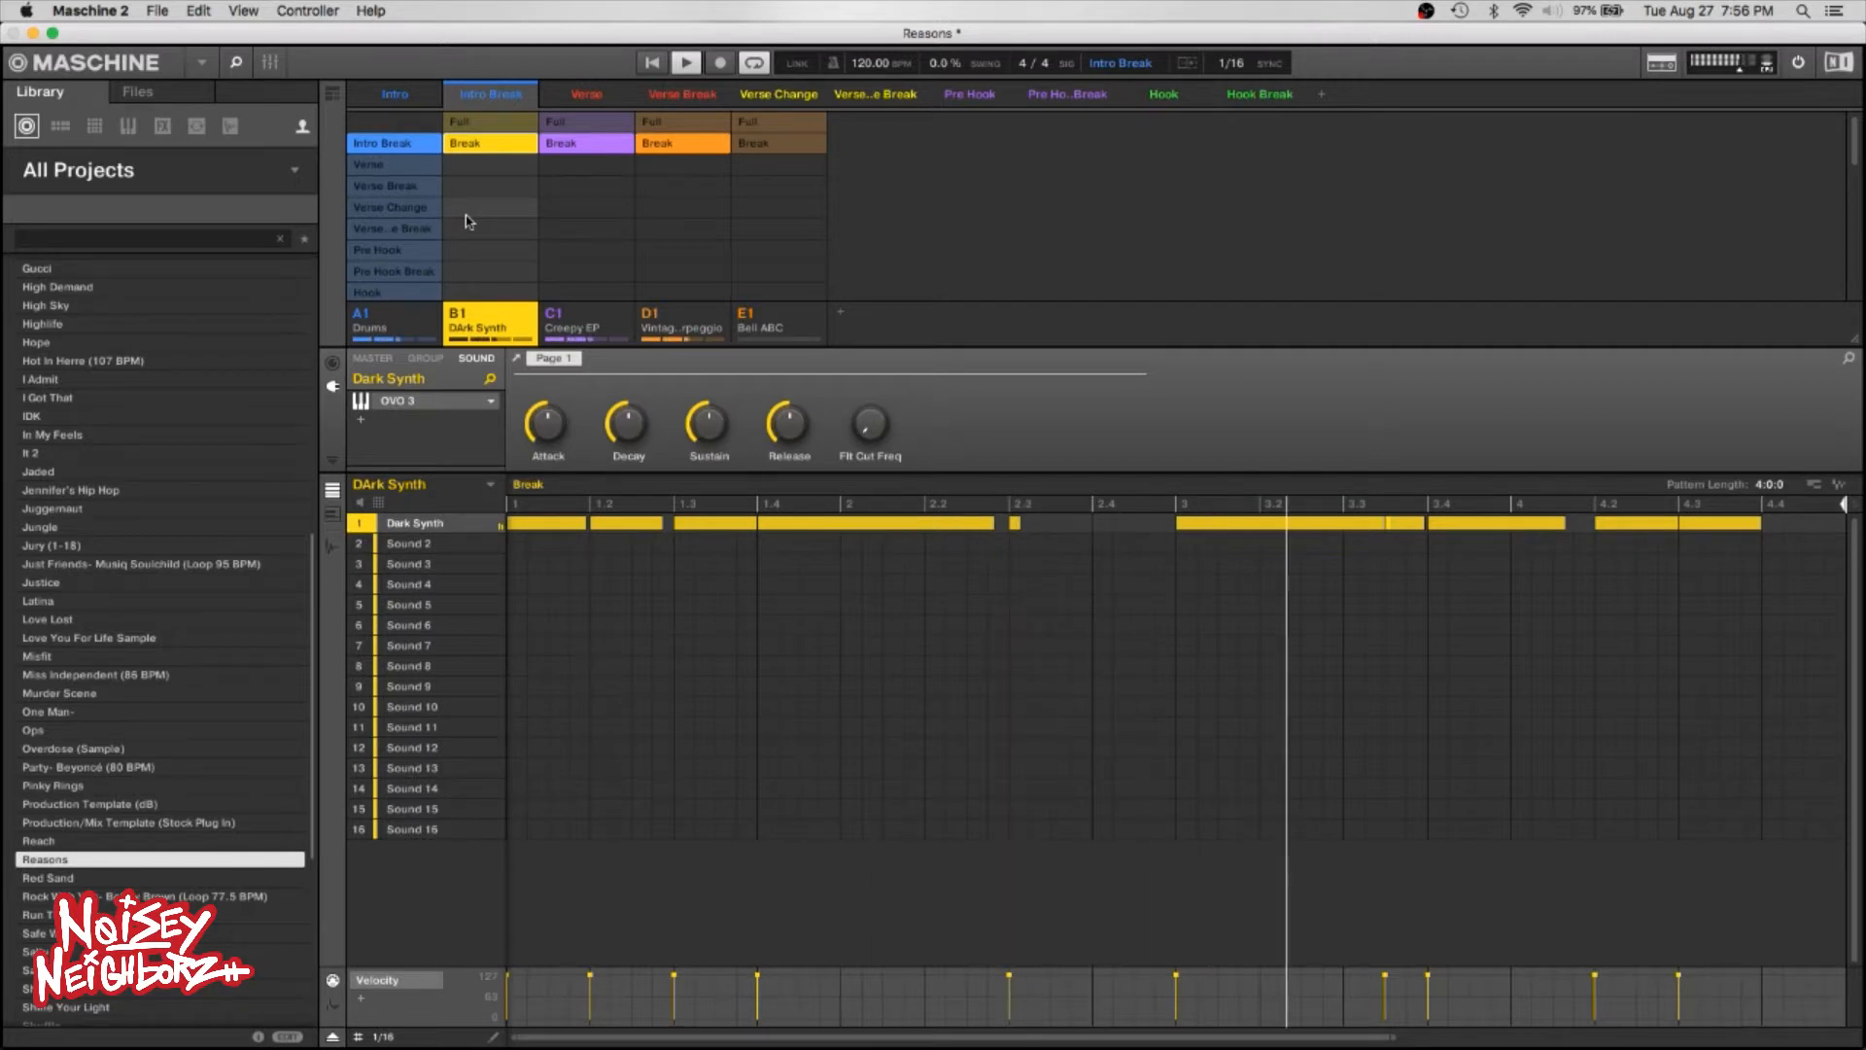
pyautogui.click(585, 97)
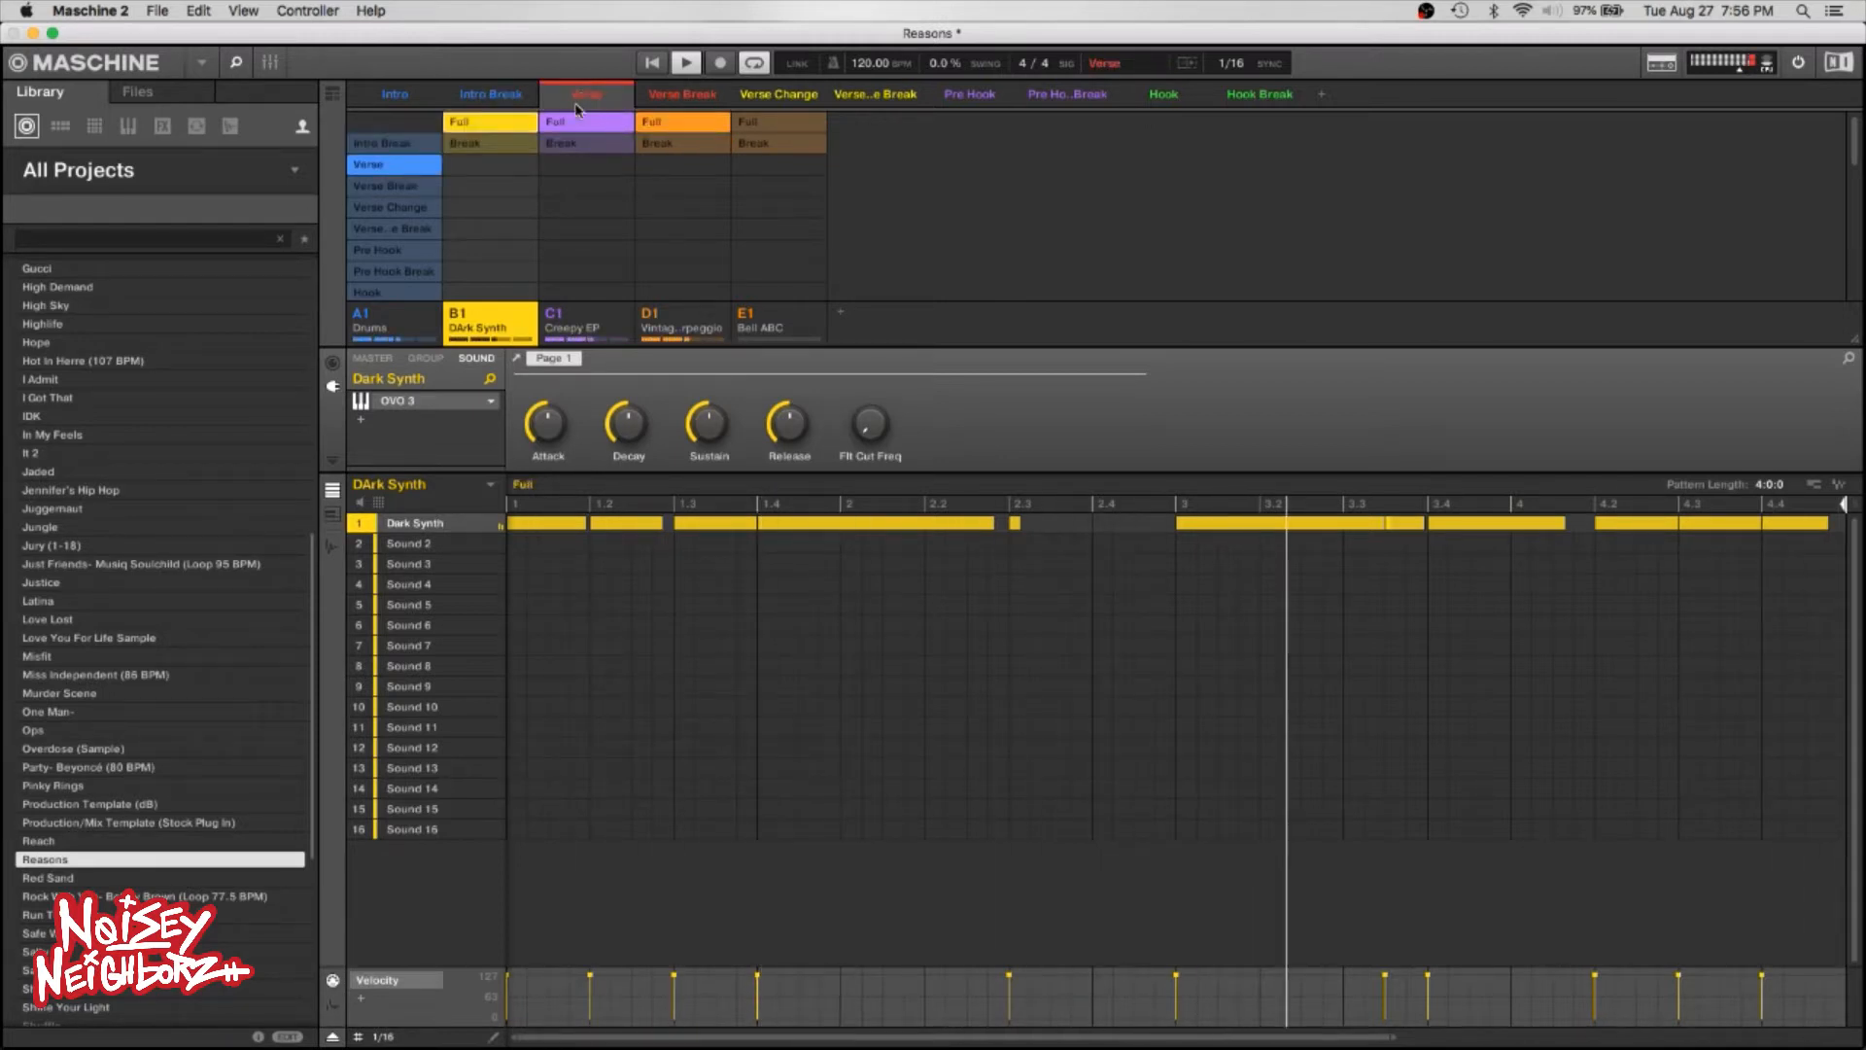
# Remove Vintage Arpeggio's Full pattern from the Verse scene after comparing the scene with and without it.
pyautogui.click(664, 122)
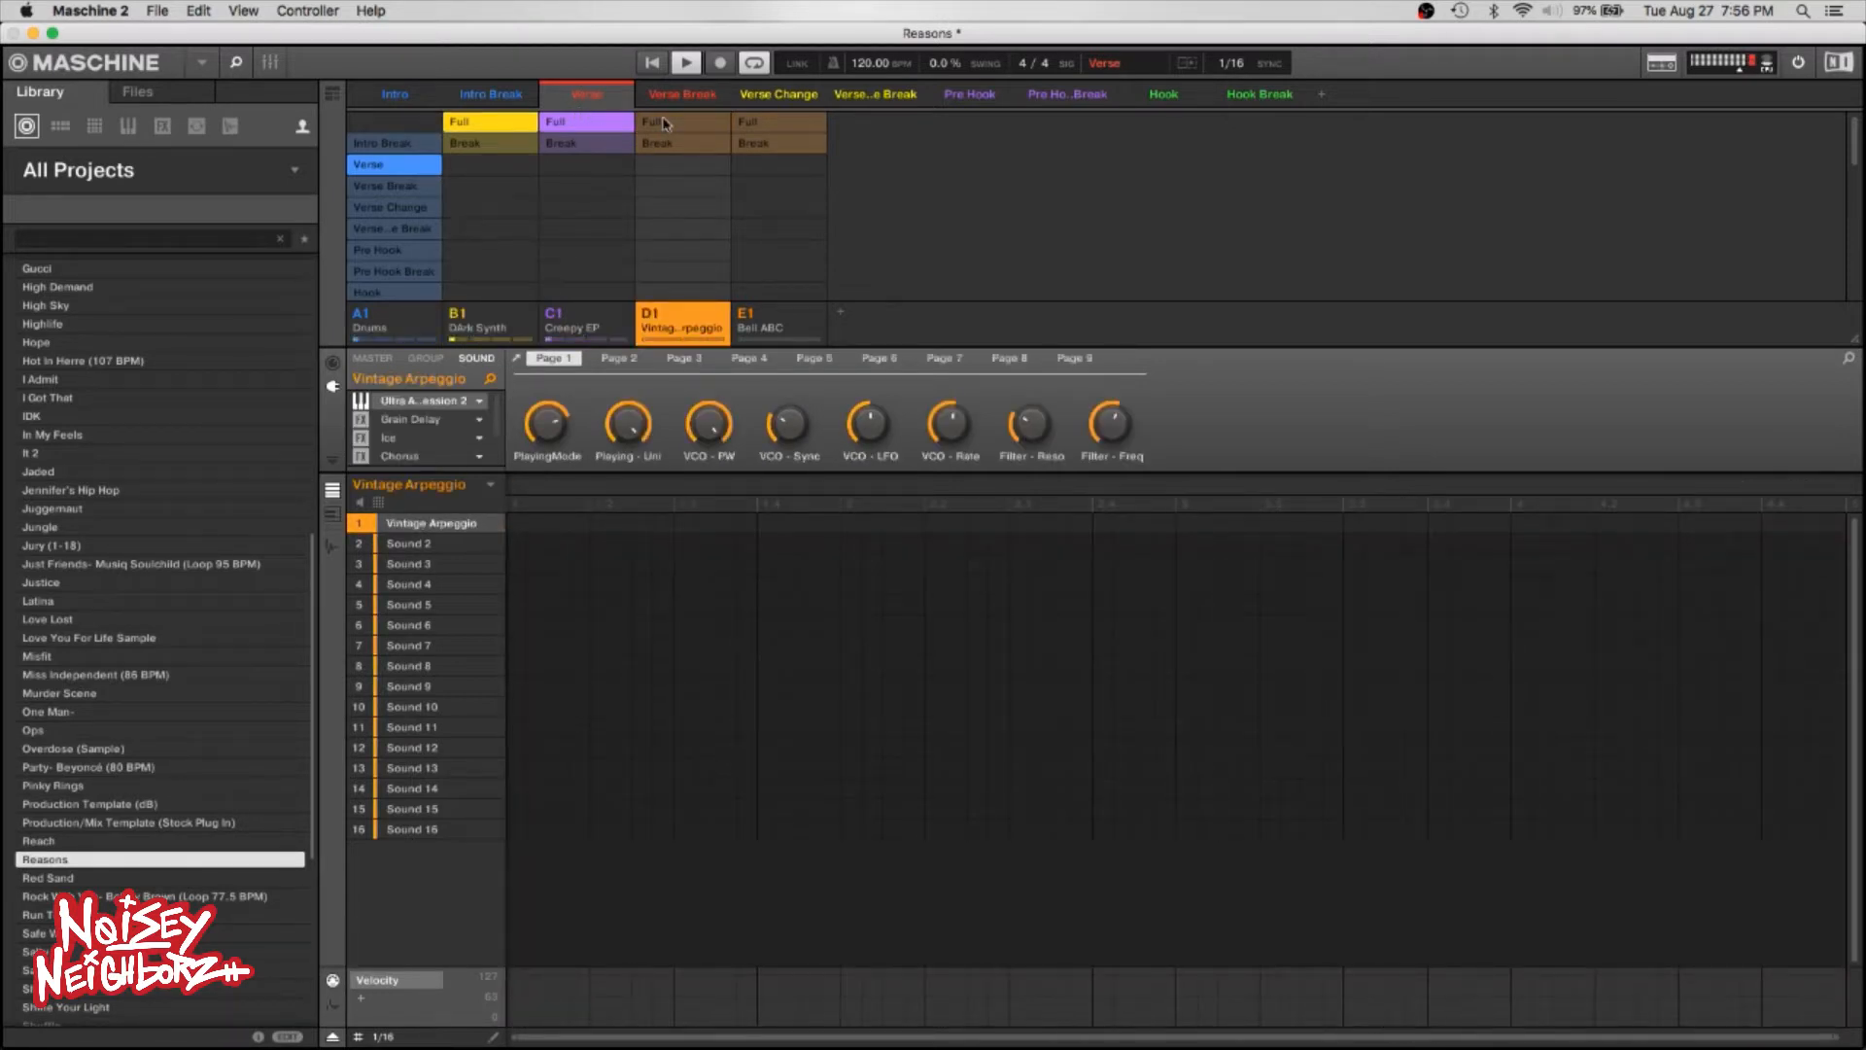
pyautogui.press('space')
pyautogui.click(664, 121)
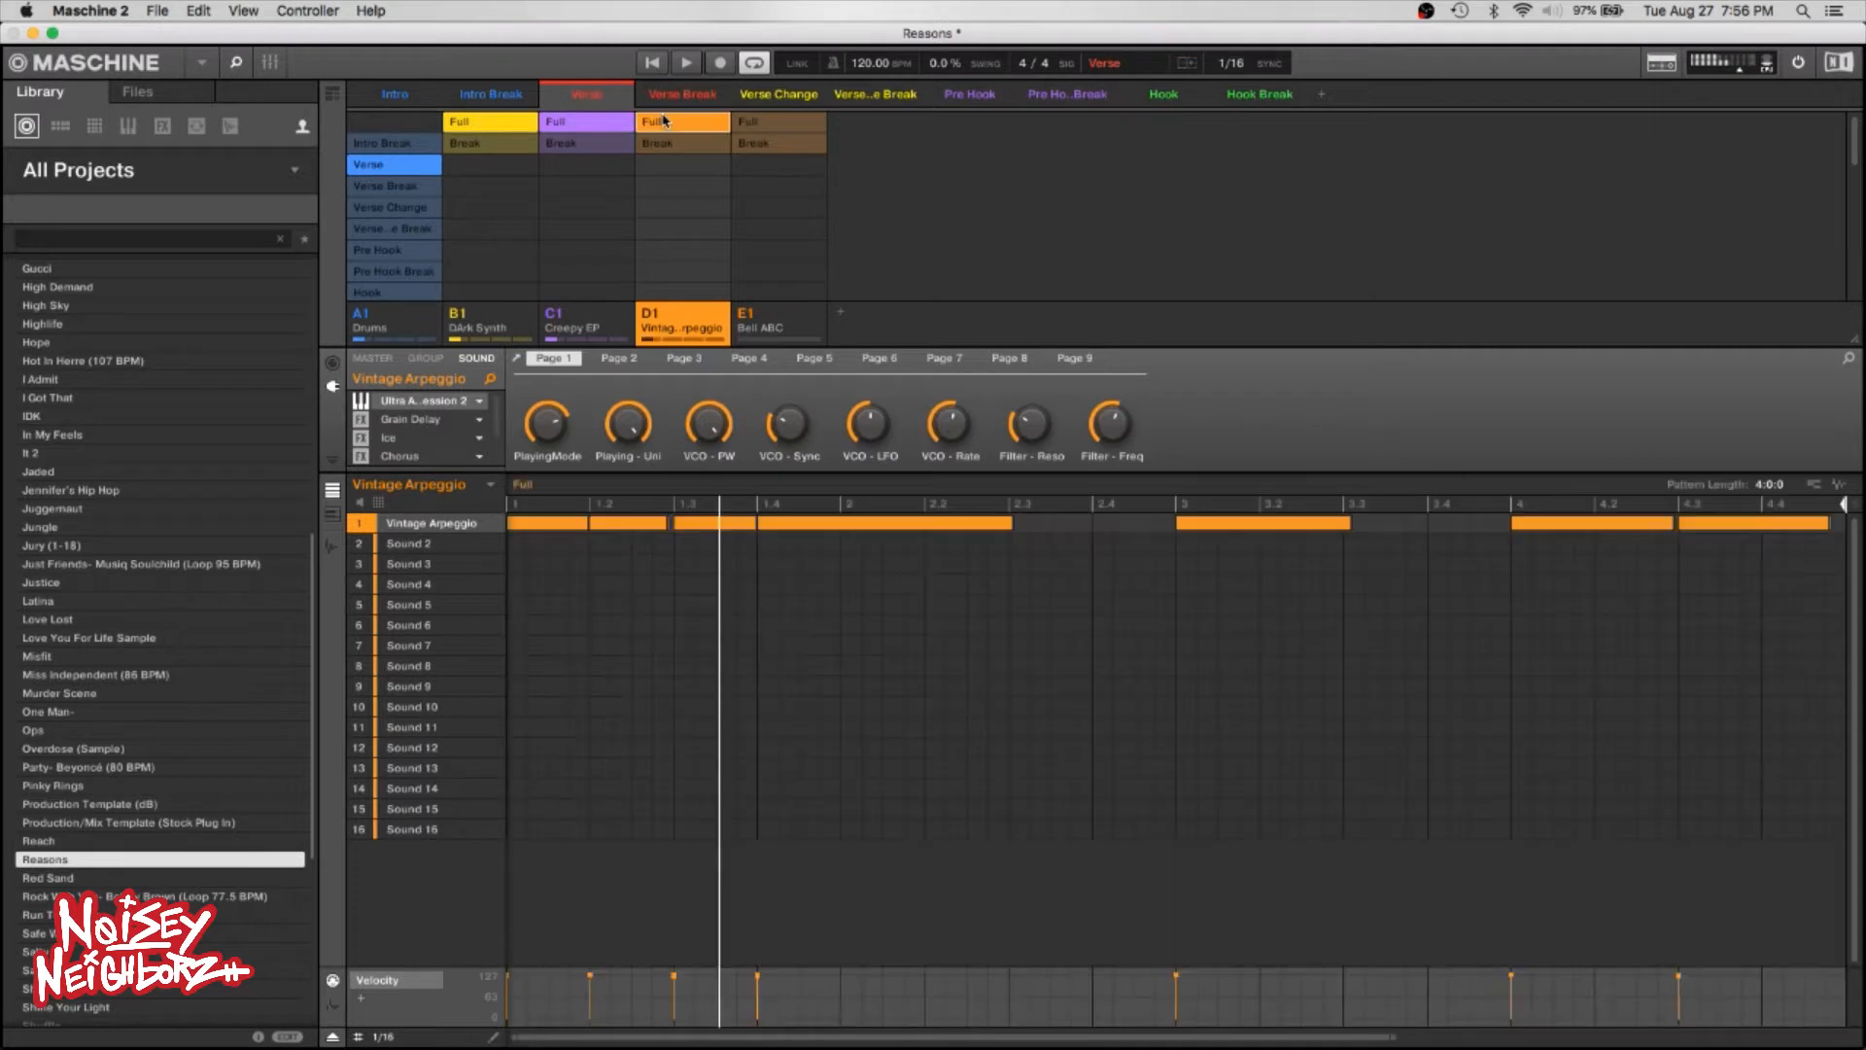
pyautogui.click(664, 122)
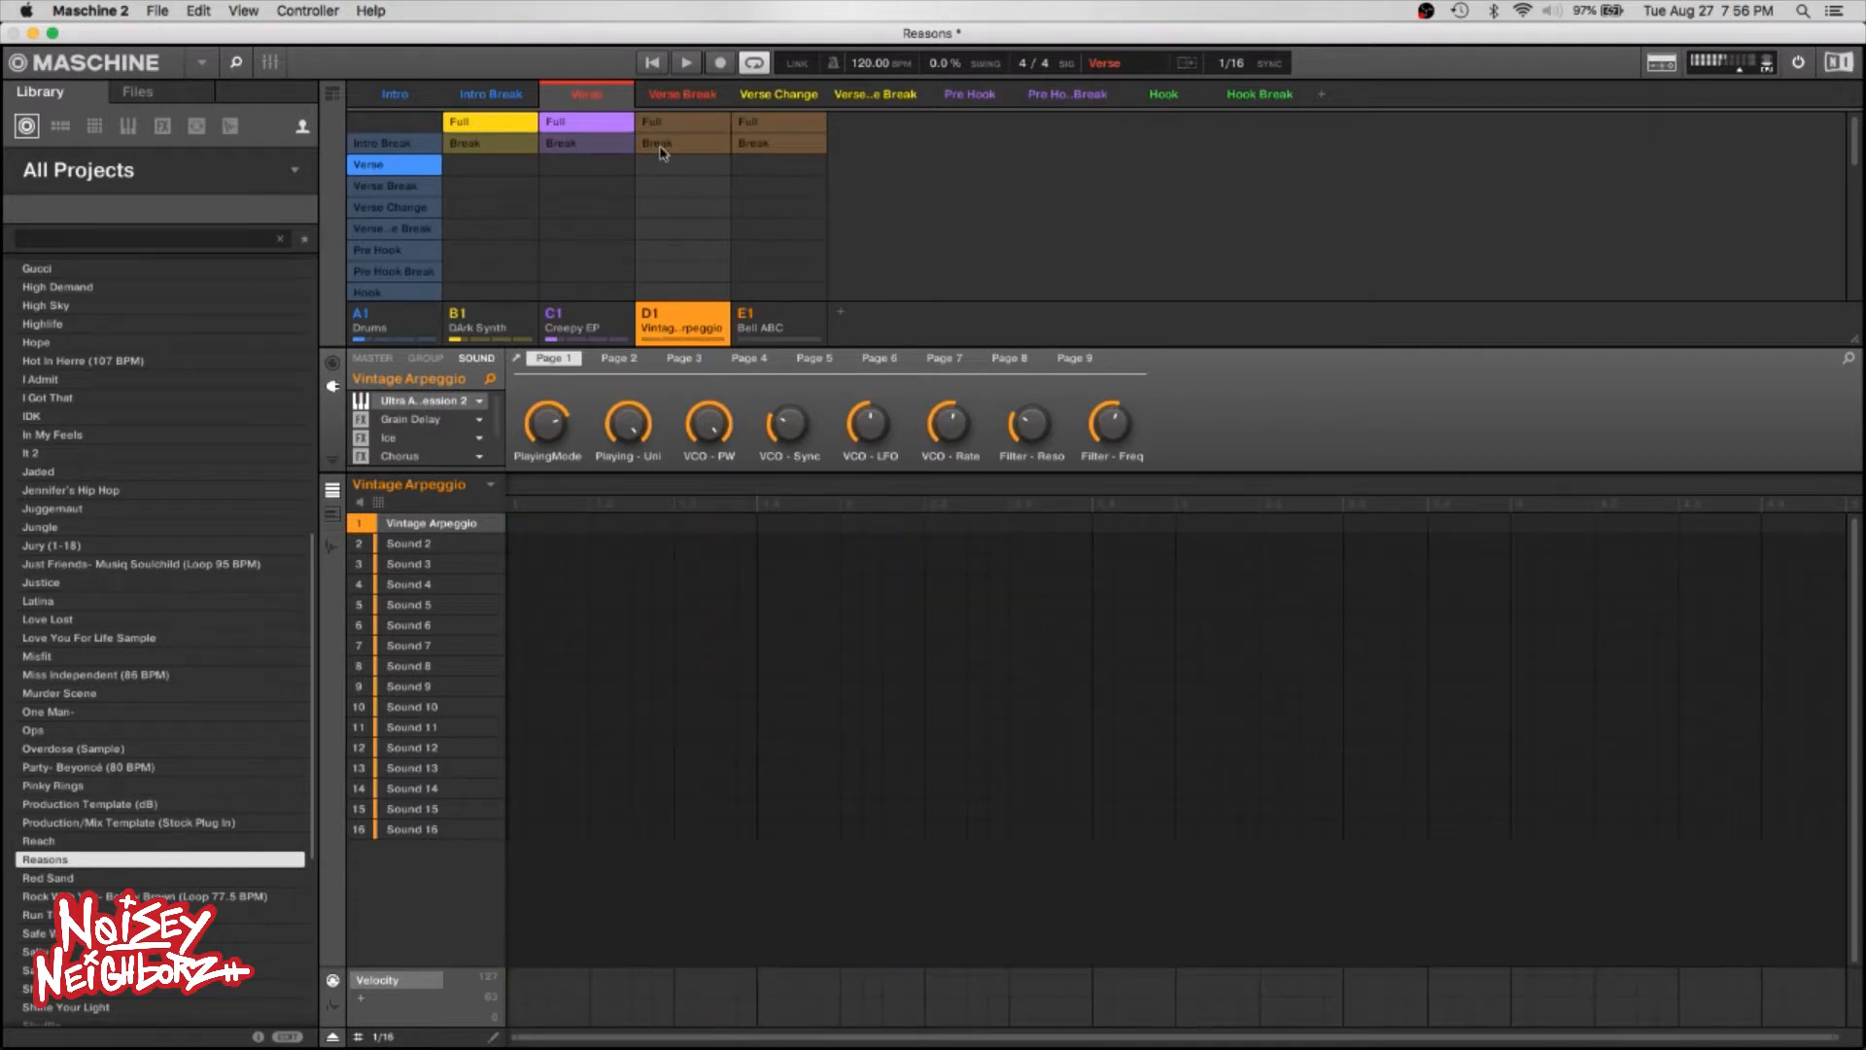
# Duplicate Creepy EP's Full and Break patterns within its group.
pyautogui.click(569, 125)
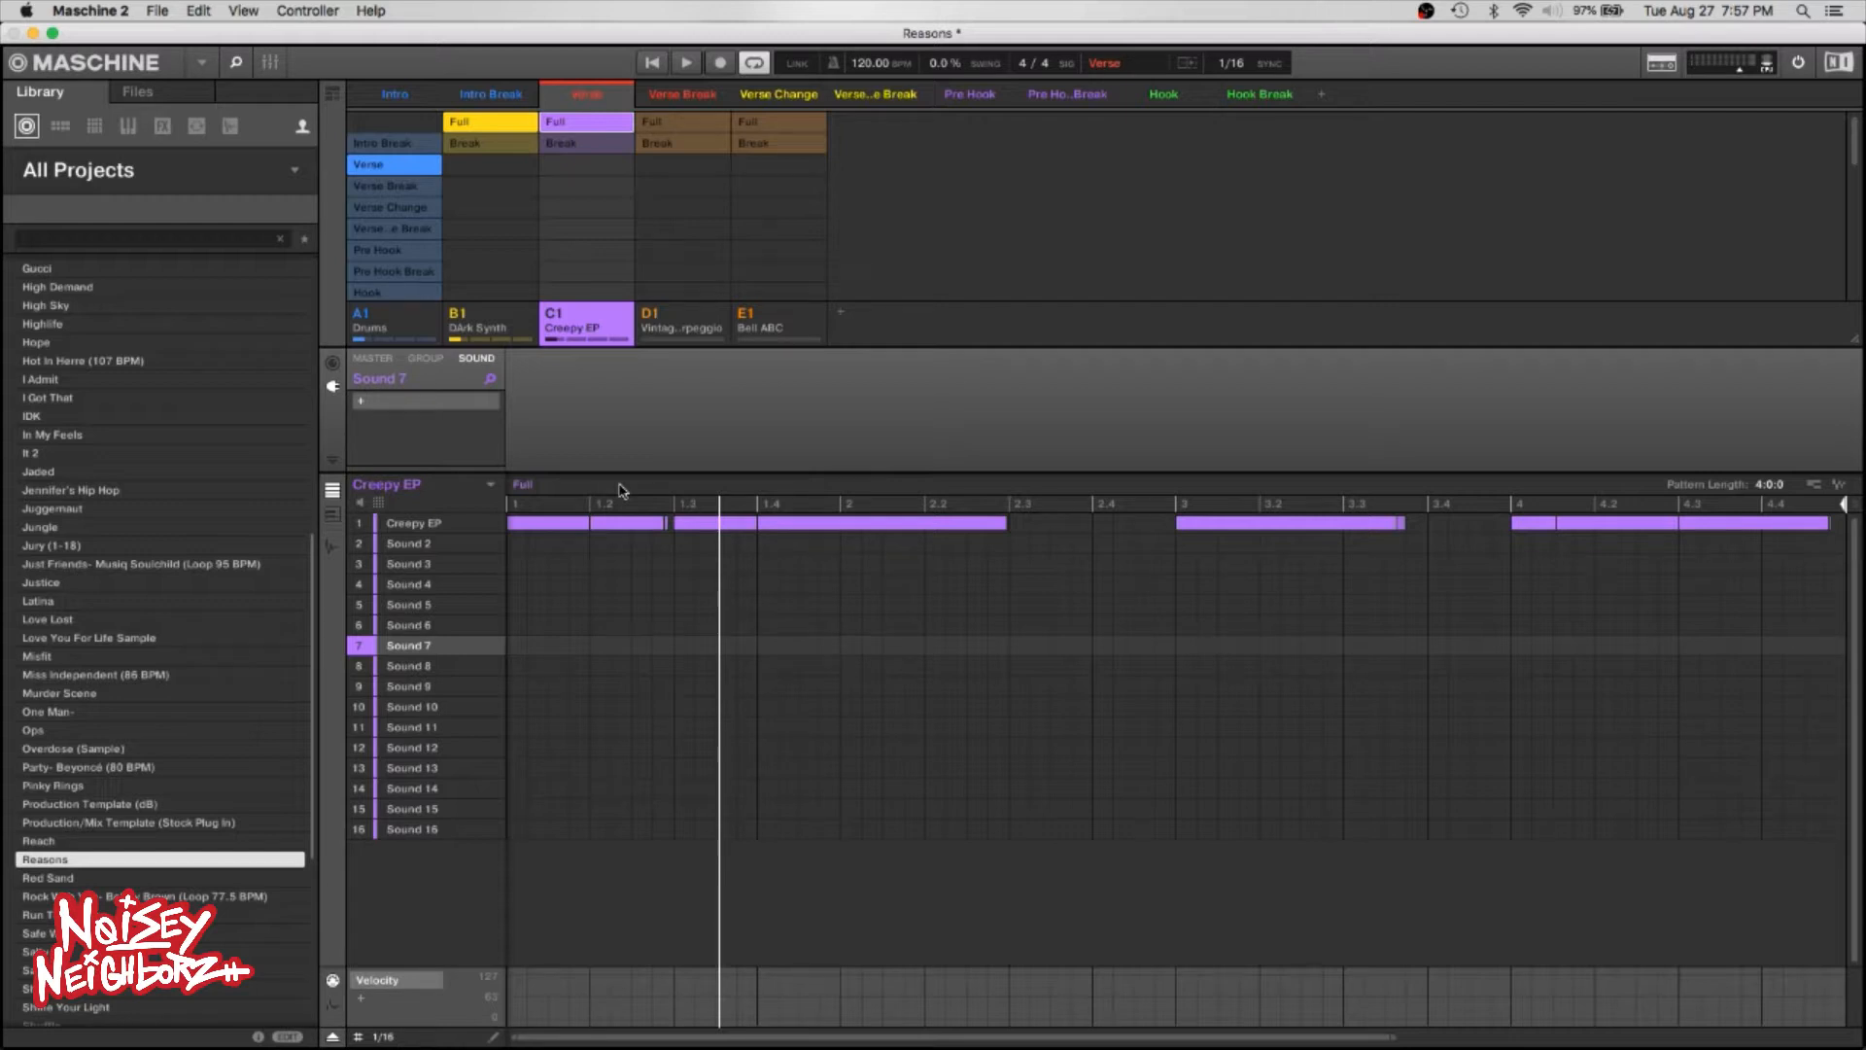
pyautogui.press('super+d')
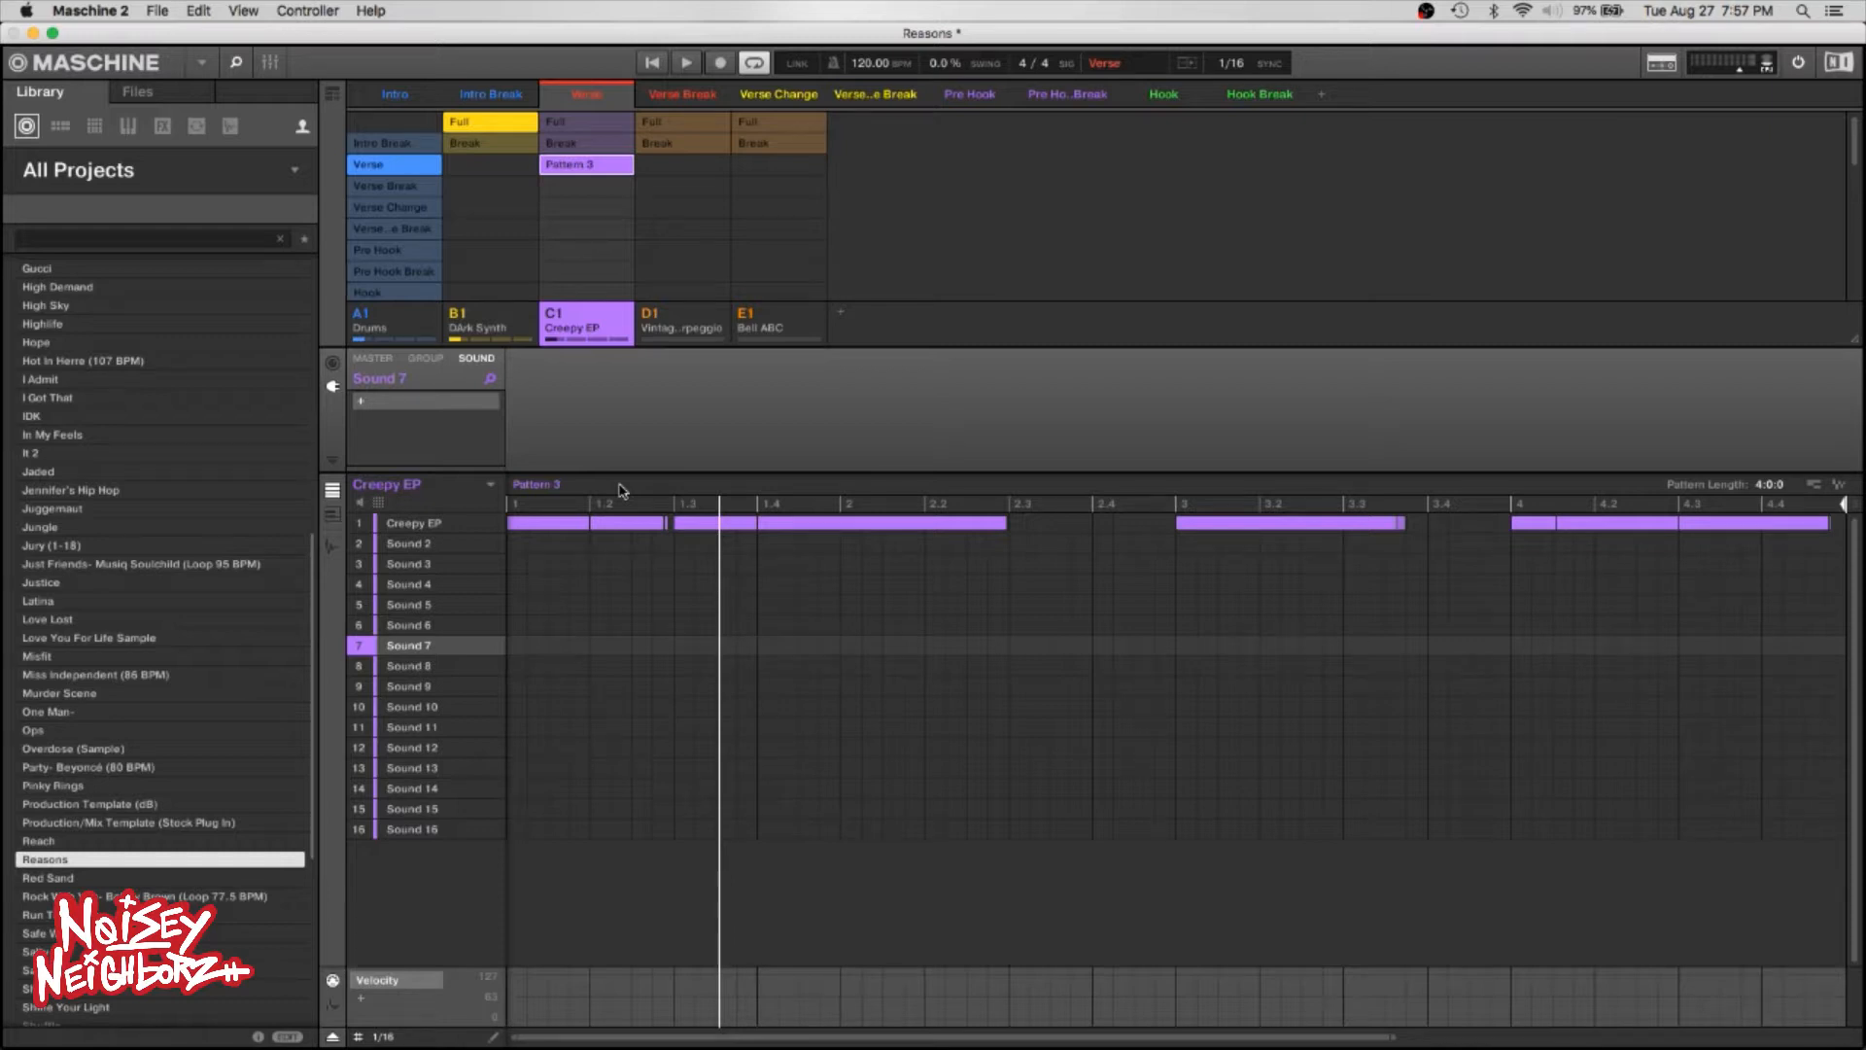
pyautogui.press('Up')
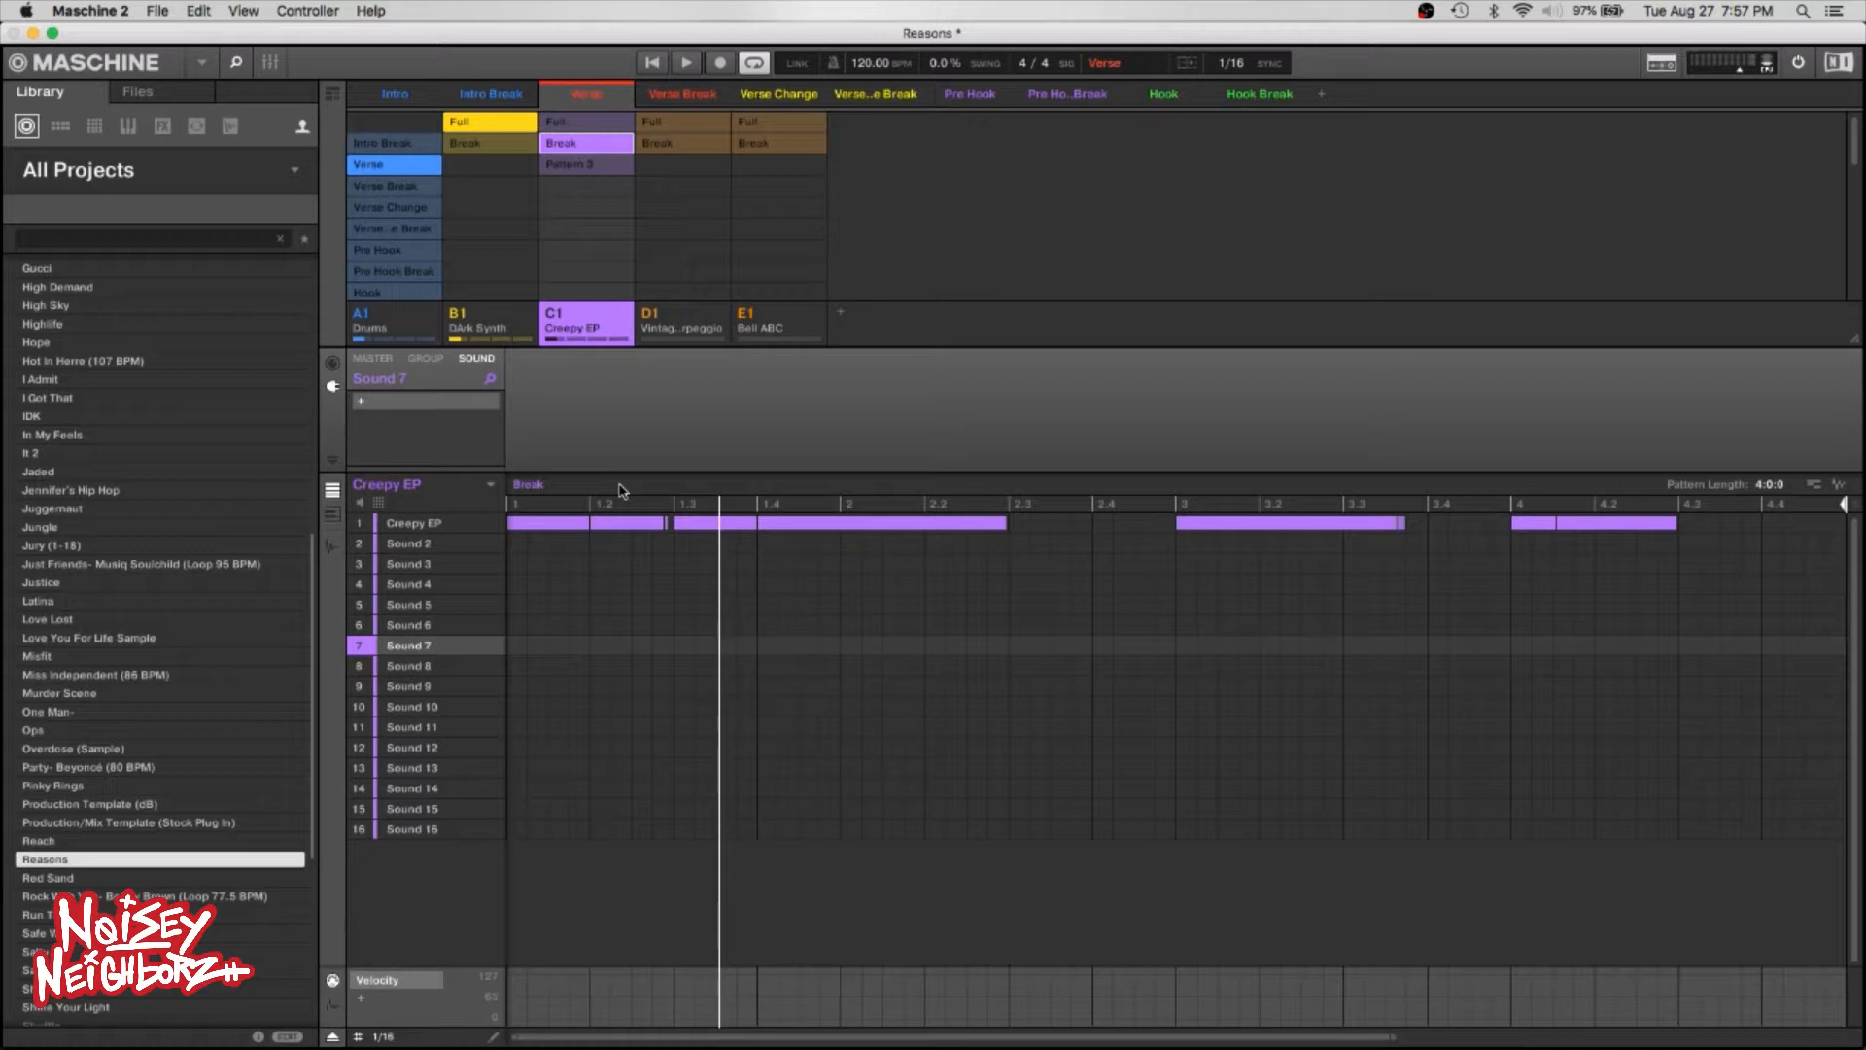
pyautogui.press('super+d')
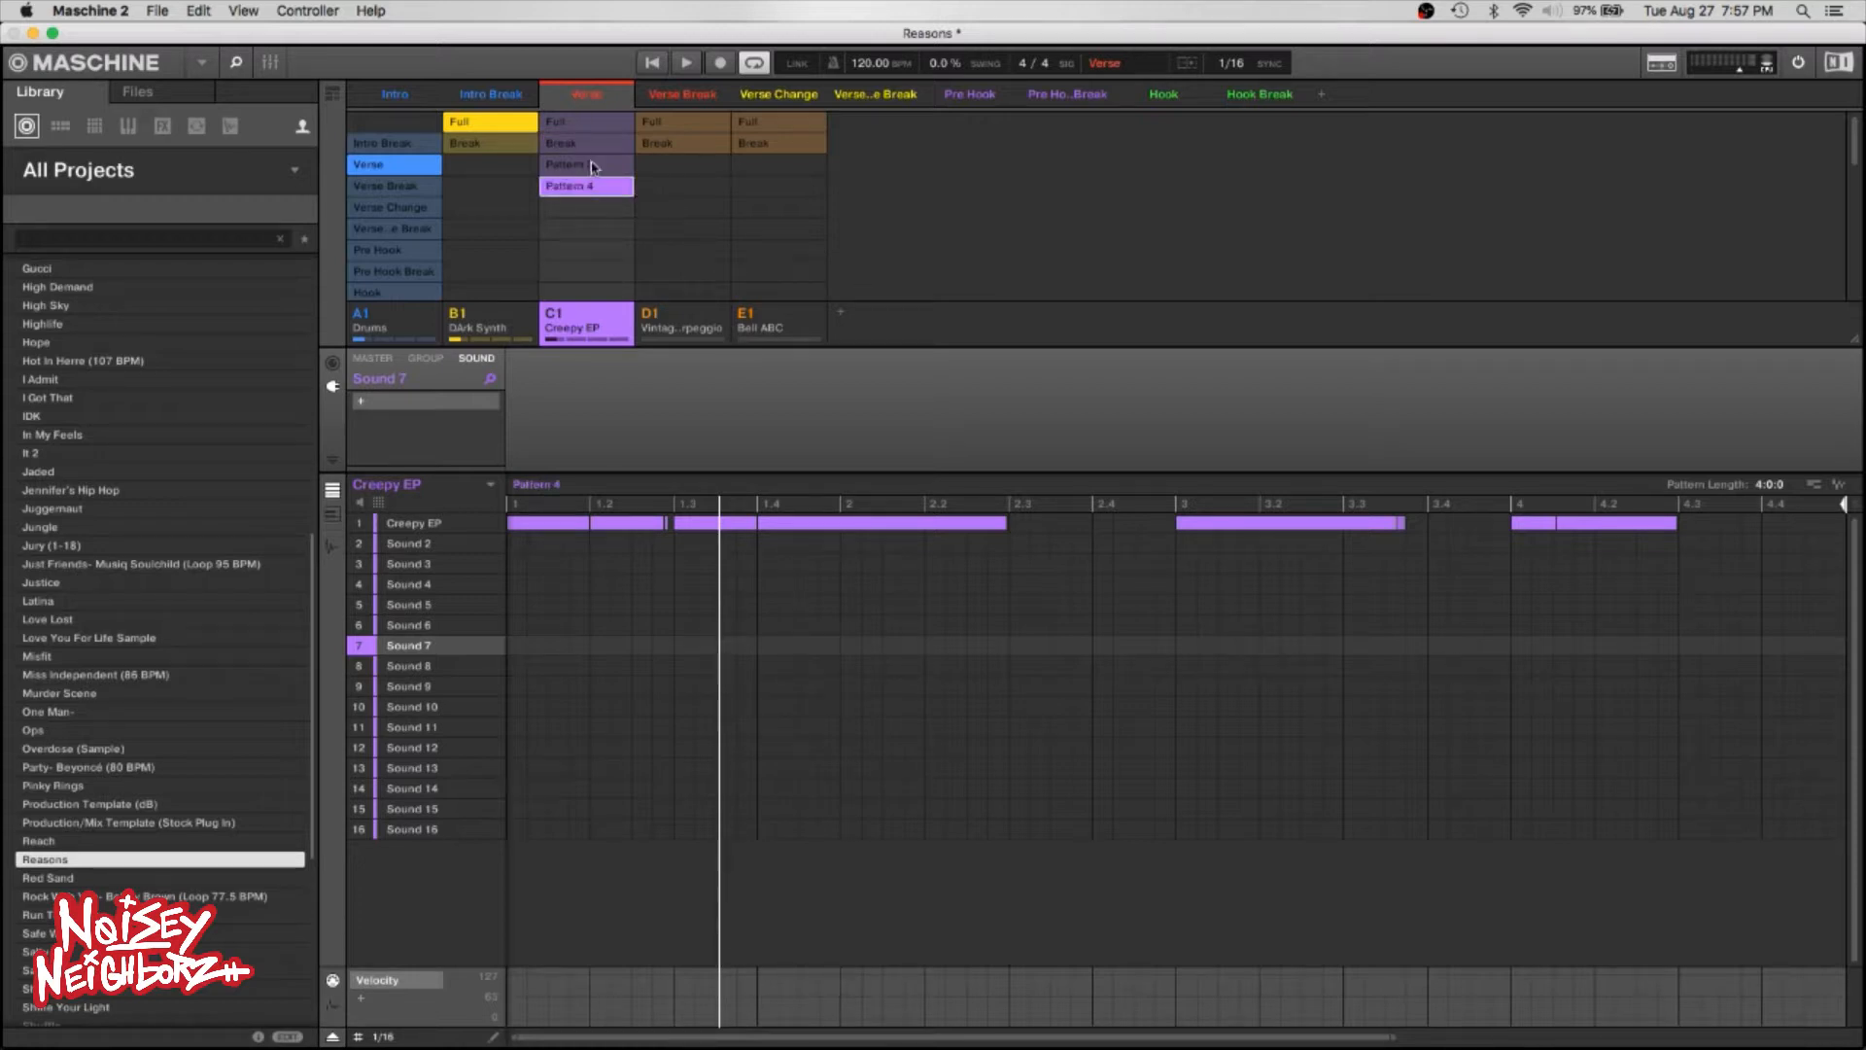
# Assign Creepy EP's copied Full pattern (Pattern 3) to the Verse scene and show the Creepy EP sound's notes in the piano roll.
pyautogui.click(593, 164)
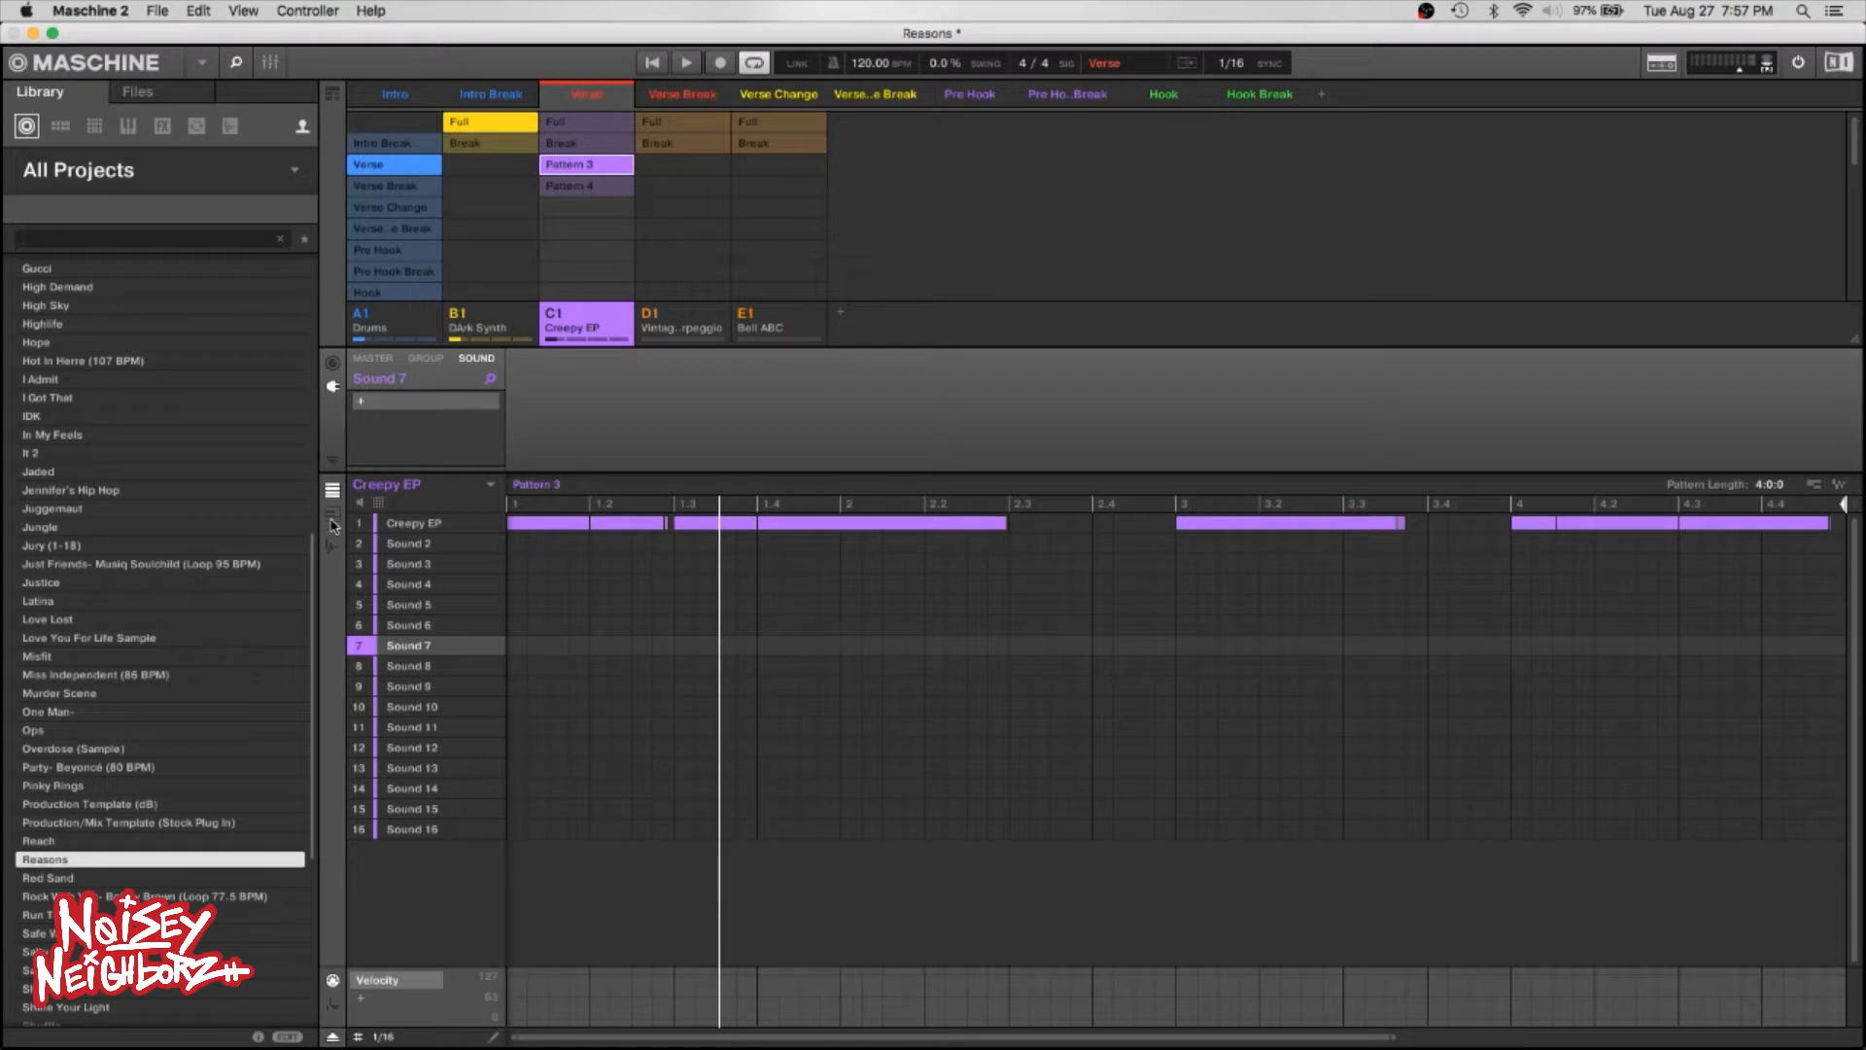
pyautogui.click(331, 520)
pyautogui.click(332, 492)
pyautogui.click(333, 514)
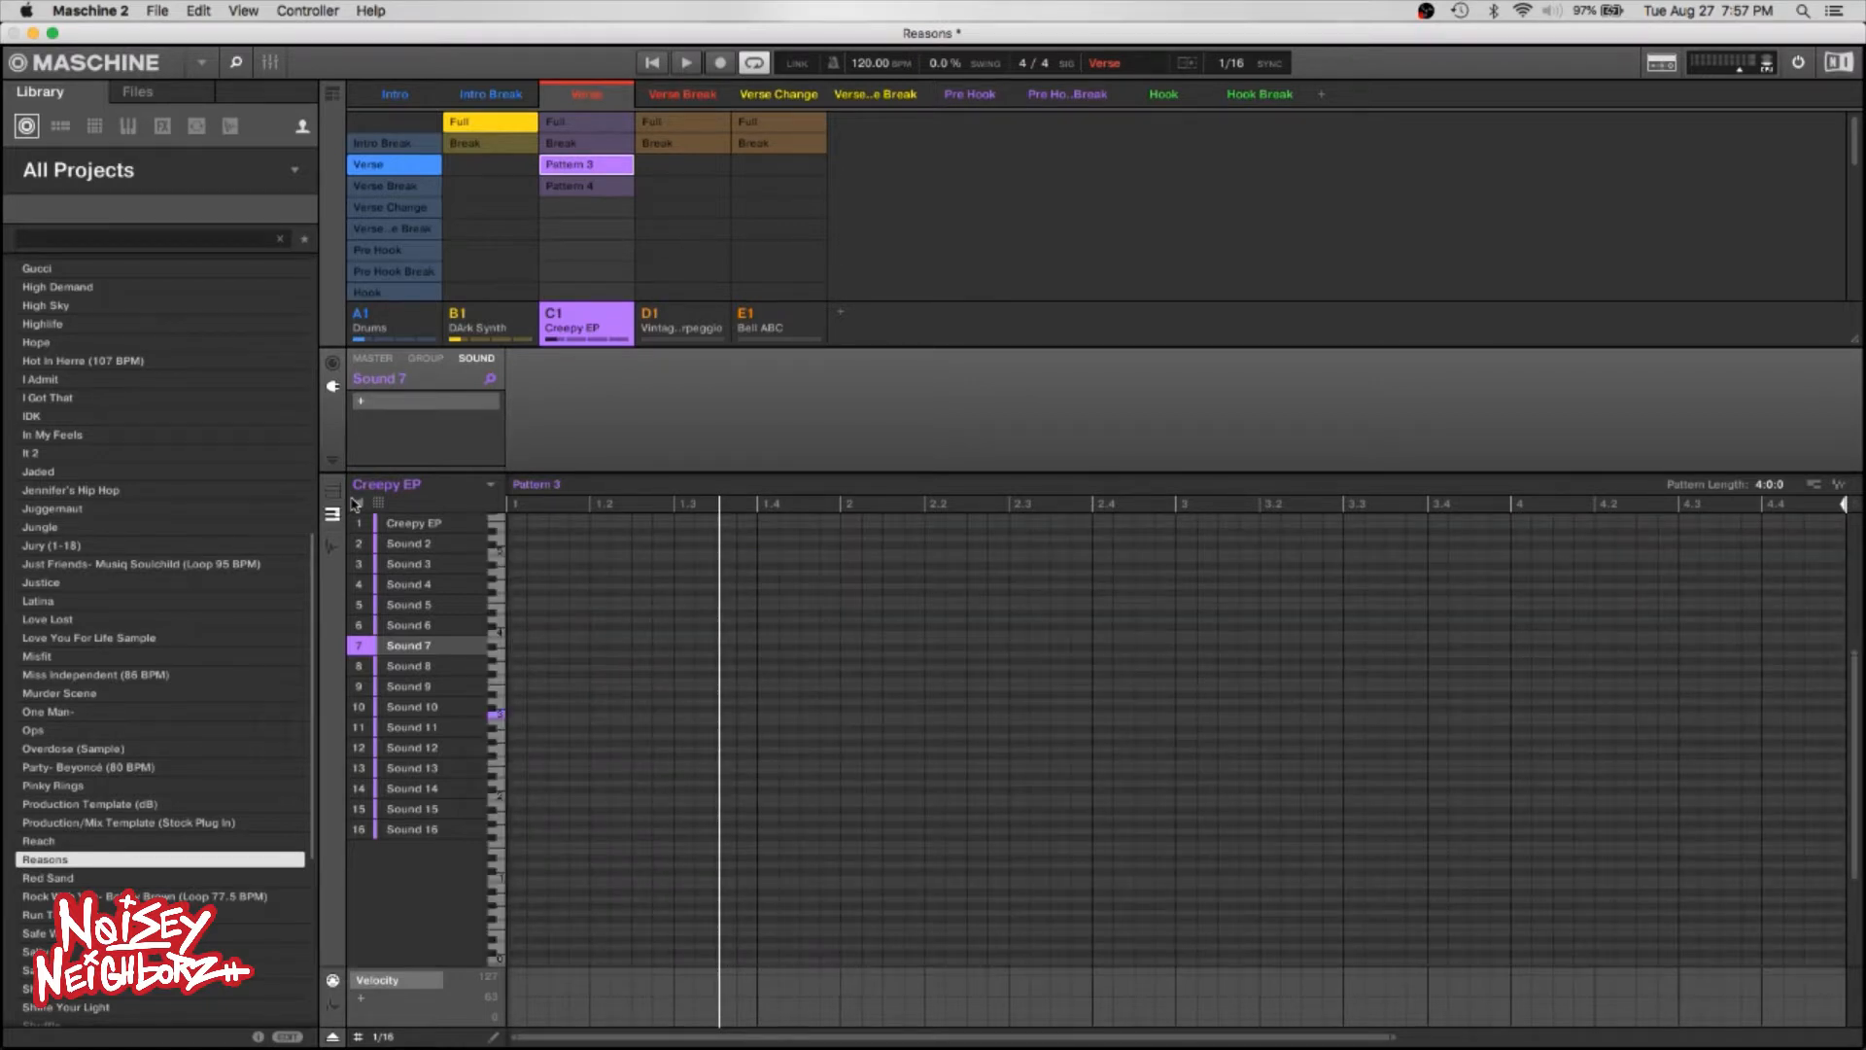
pyautogui.press('Tab')
pyautogui.press('Tab')
pyautogui.press('Tab')
pyautogui.press('Tab')
pyautogui.press('Tab')
pyautogui.press('Tab')
pyautogui.scroll(3, 638, 732)
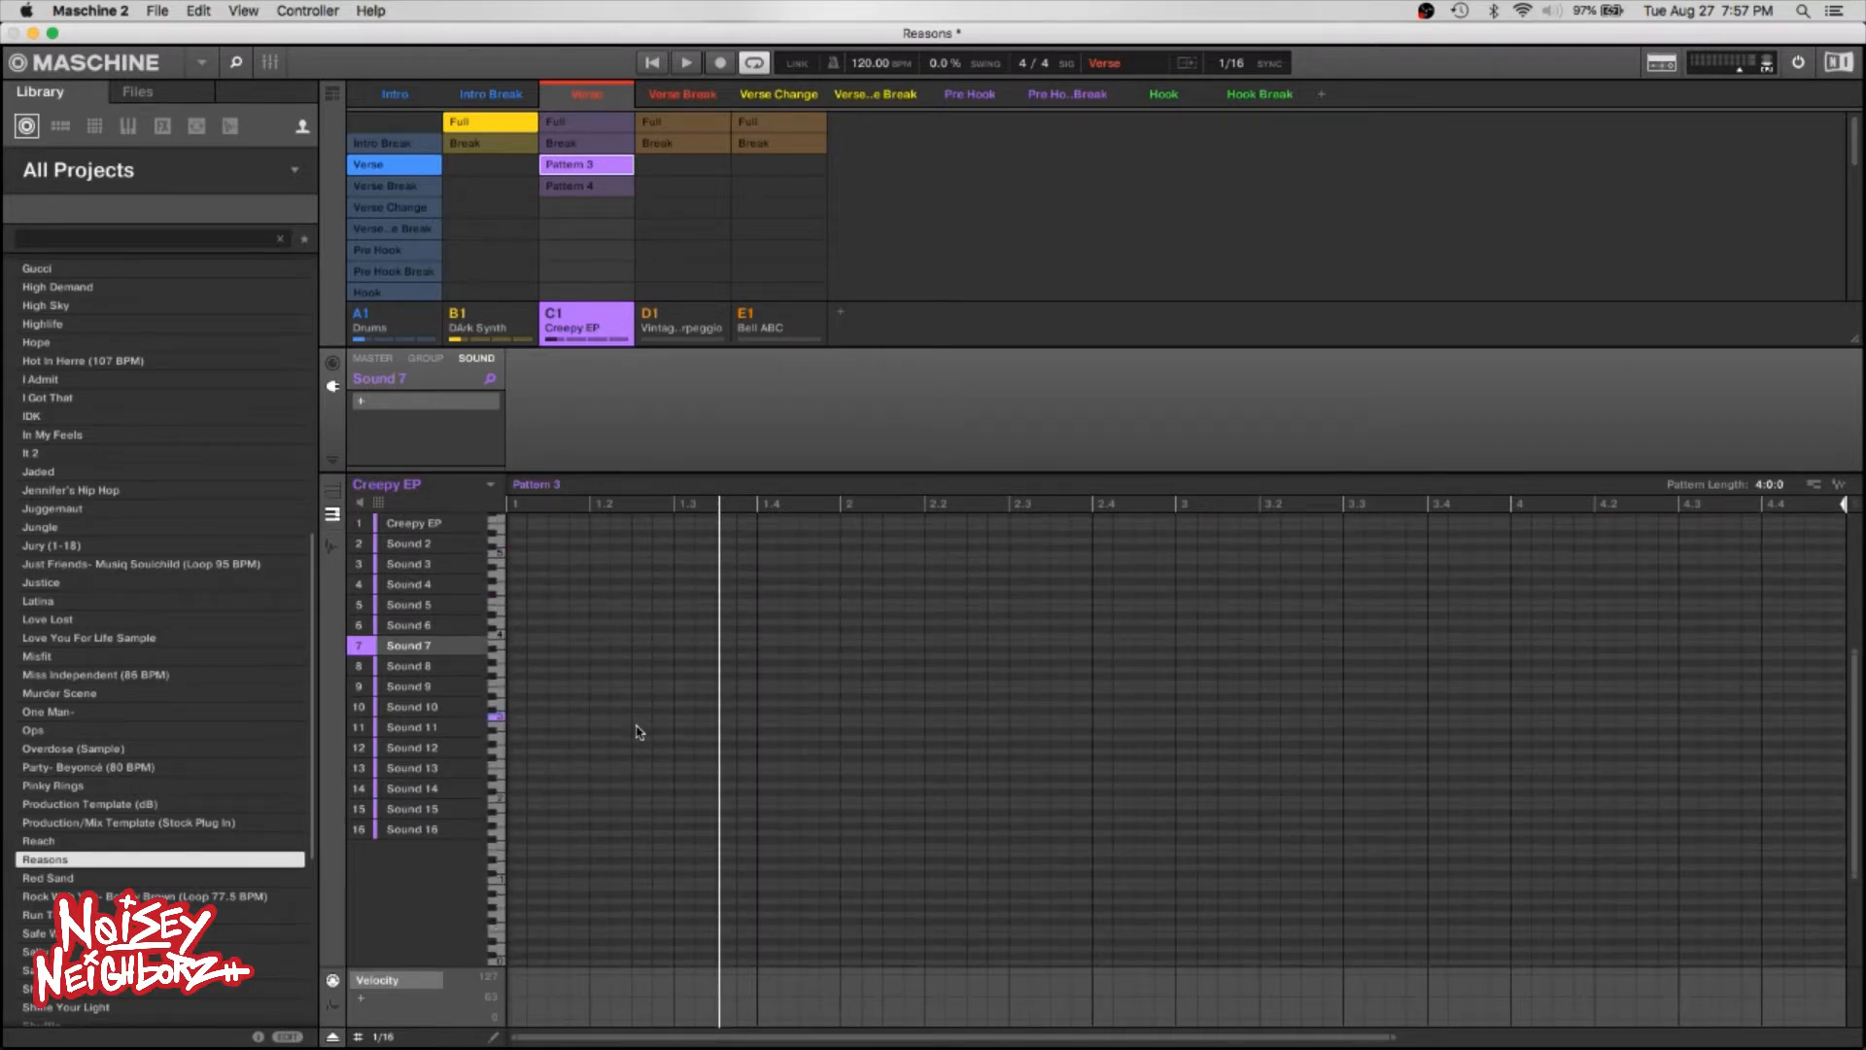
pyautogui.click(425, 527)
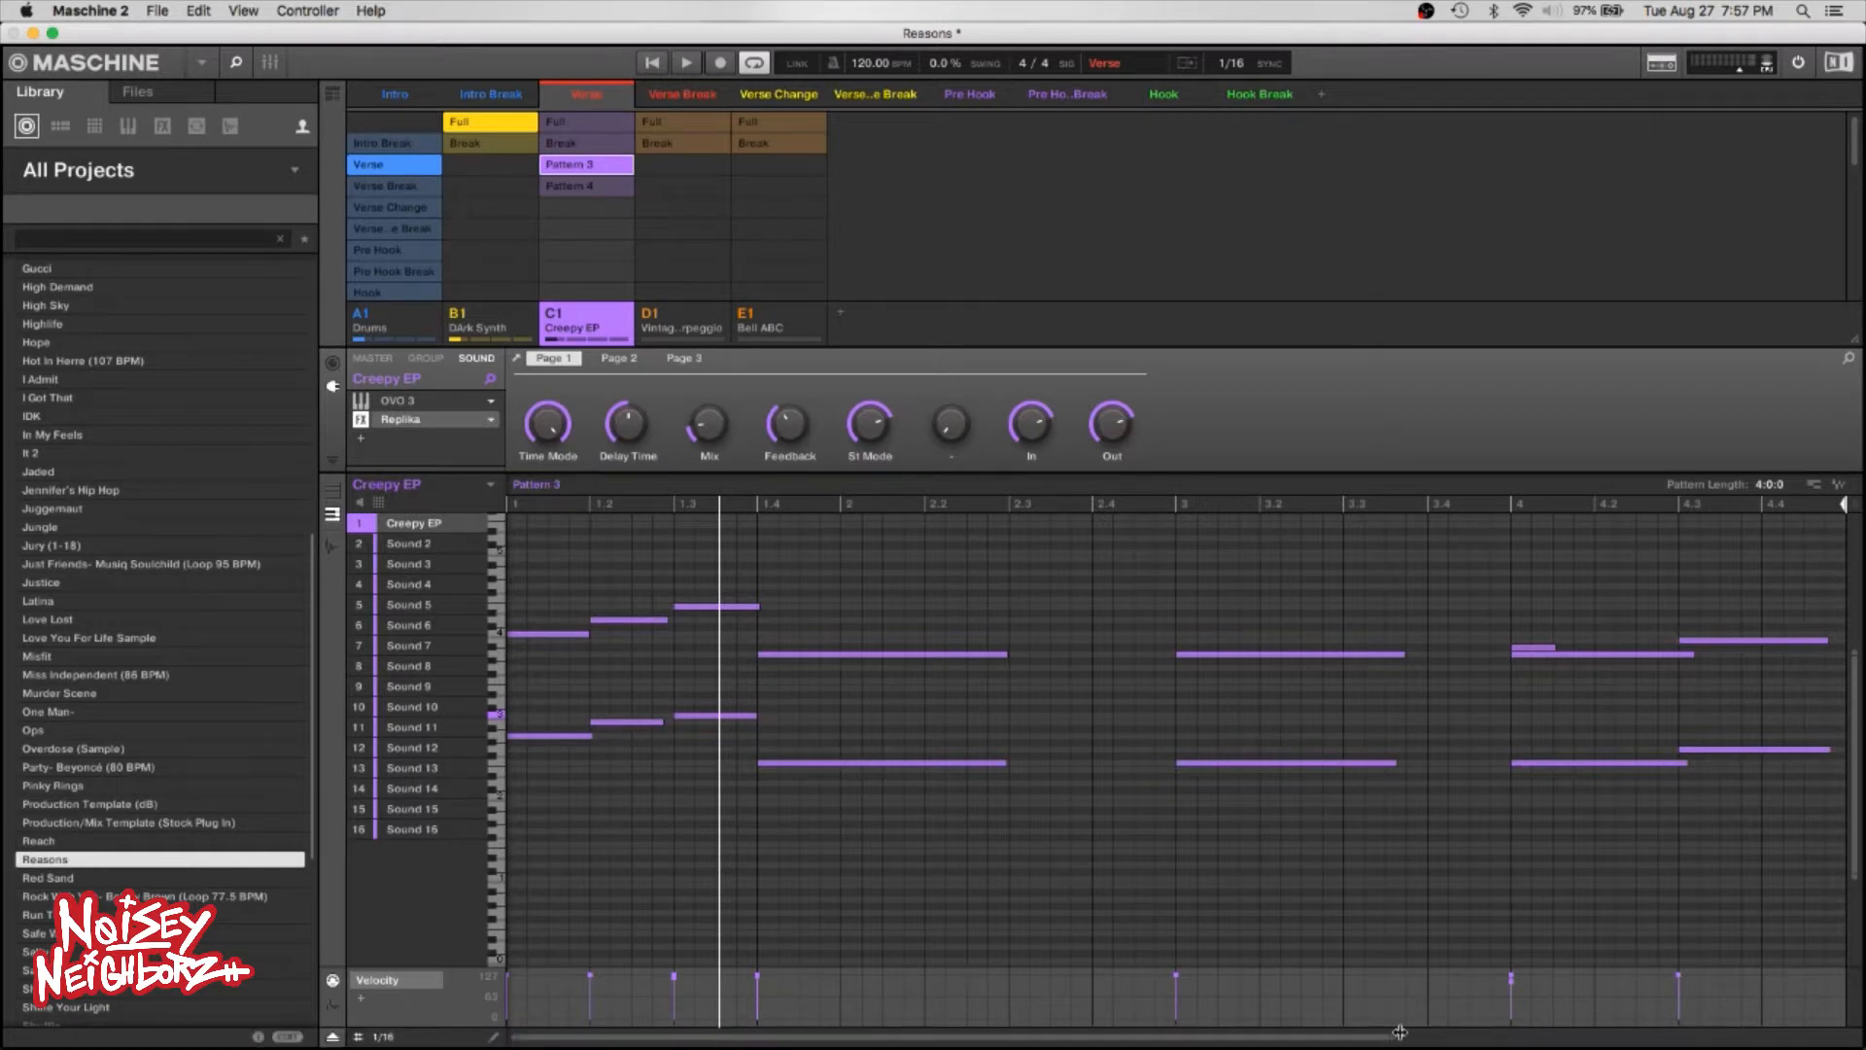
# Lower all notes in Creepy EP's Pattern 3 by one octave and audition the group soloed.
pyautogui.moveTo(1400, 1032); pyautogui.dragTo(1494, 1032)
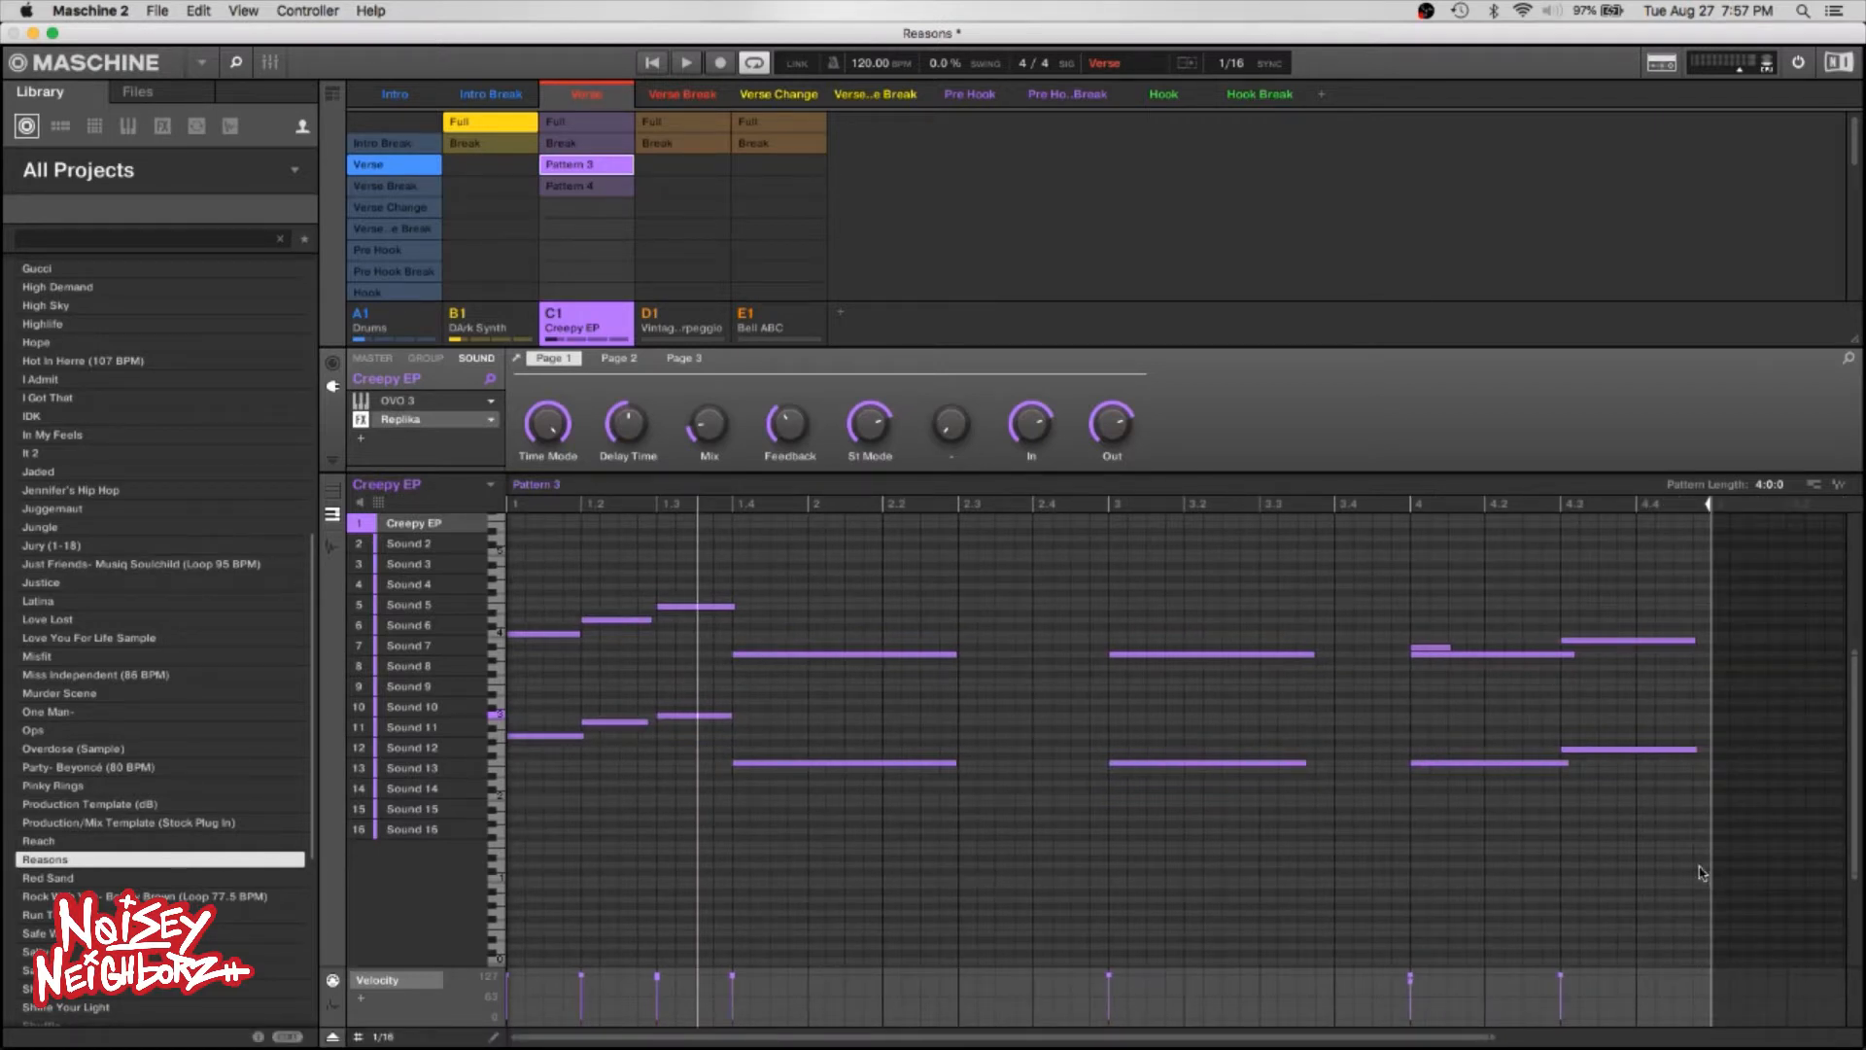
pyautogui.moveTo(1701, 872); pyautogui.dragTo(509, 822)
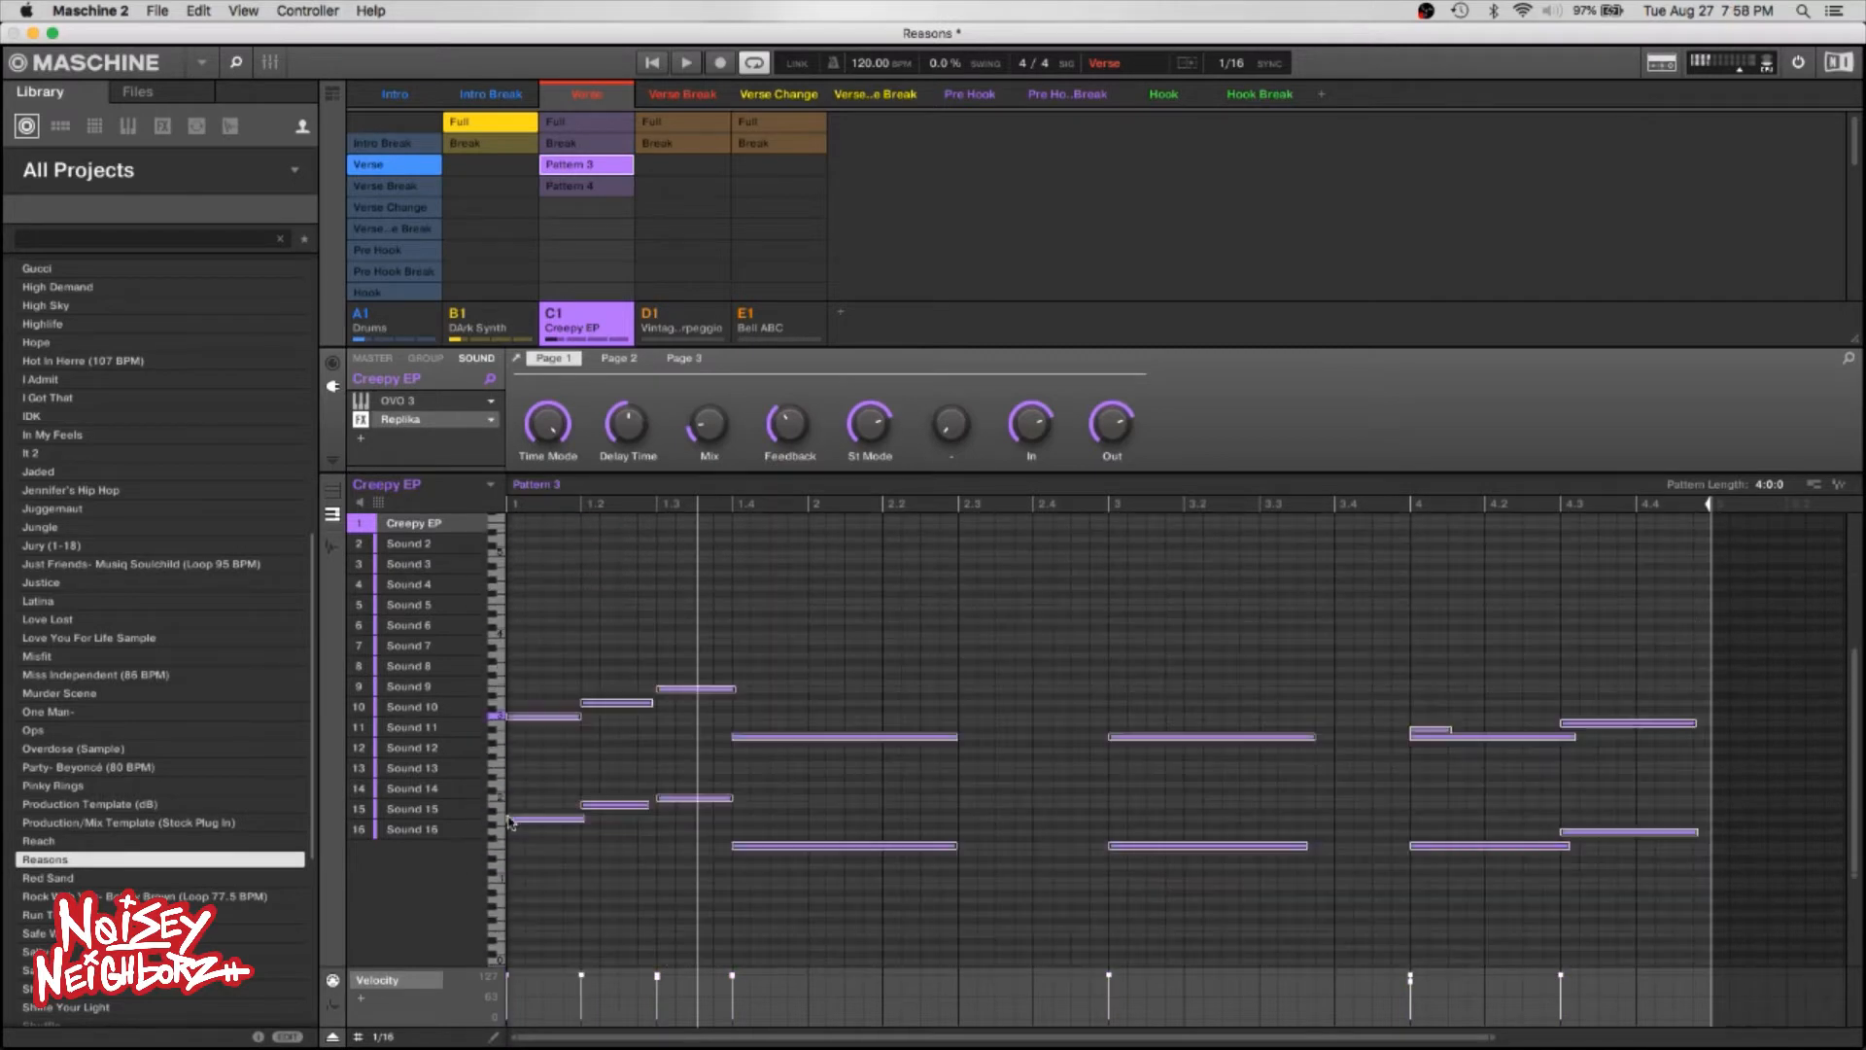
pyautogui.press('space')
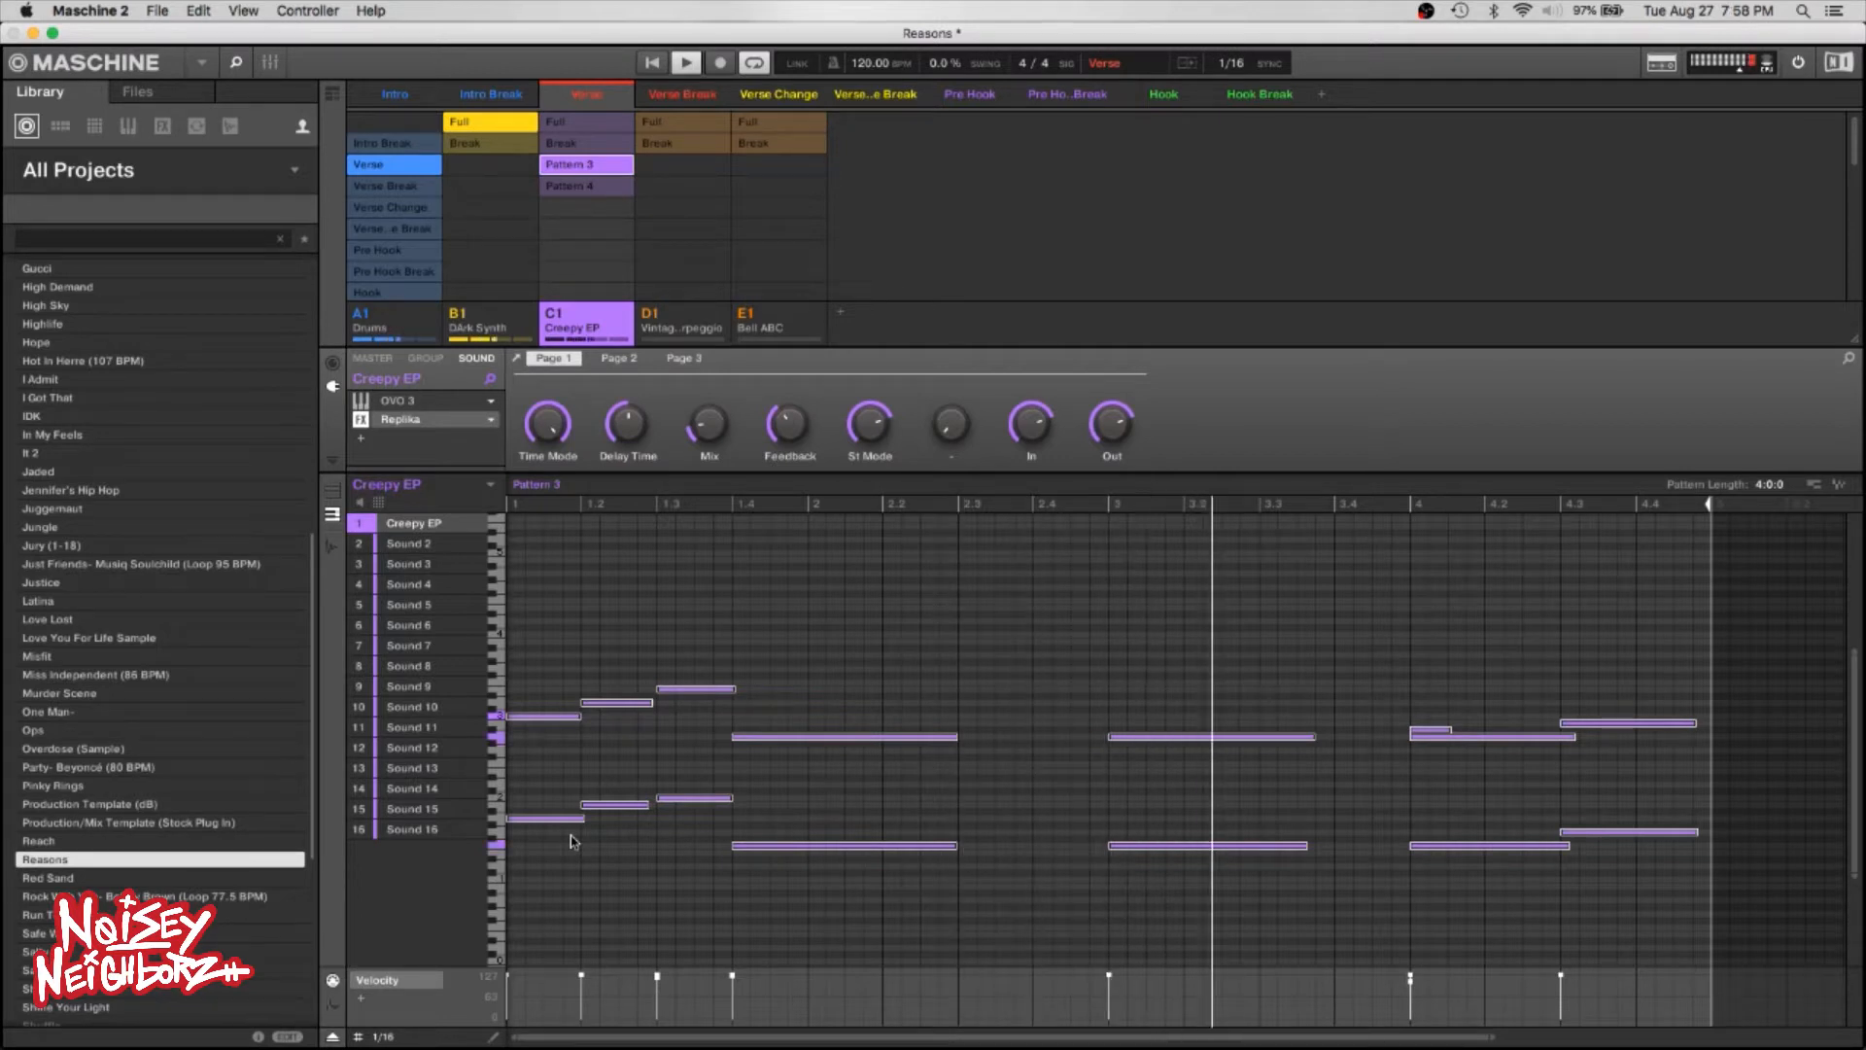
pyautogui.rightClick(556, 316)
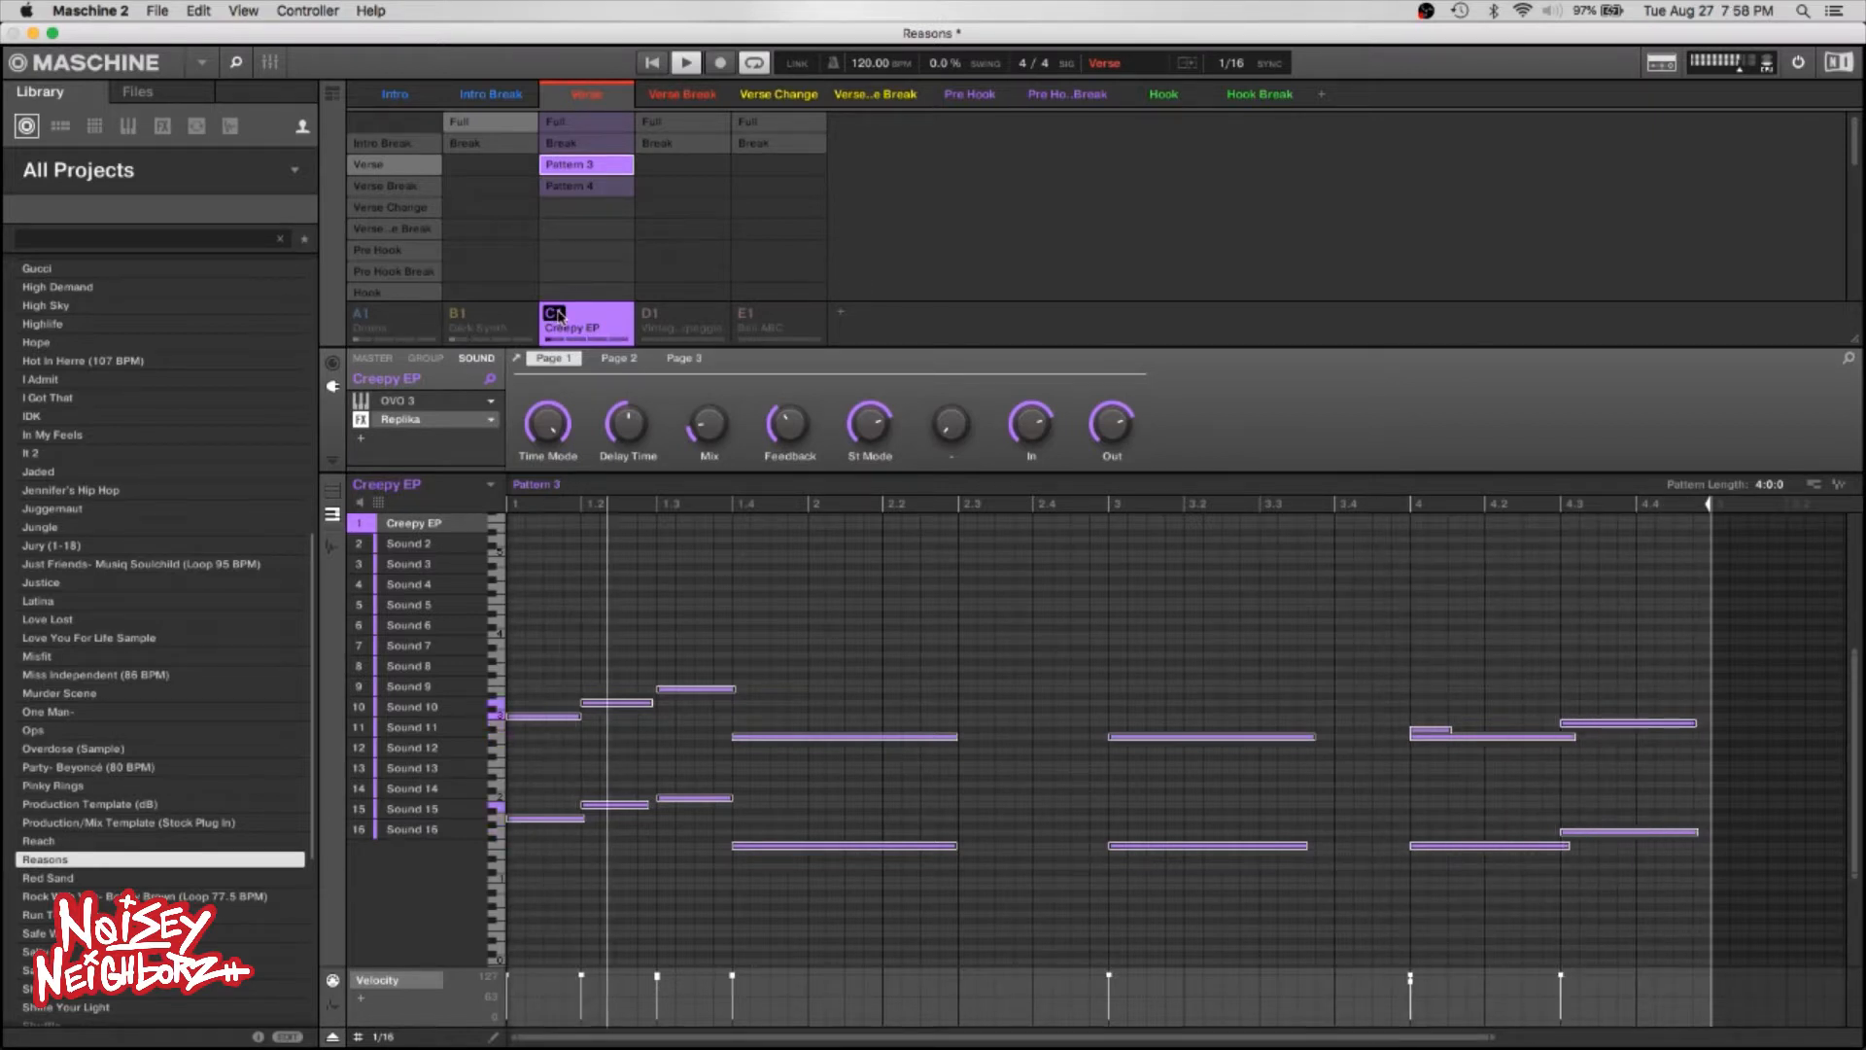
pyautogui.press('space')
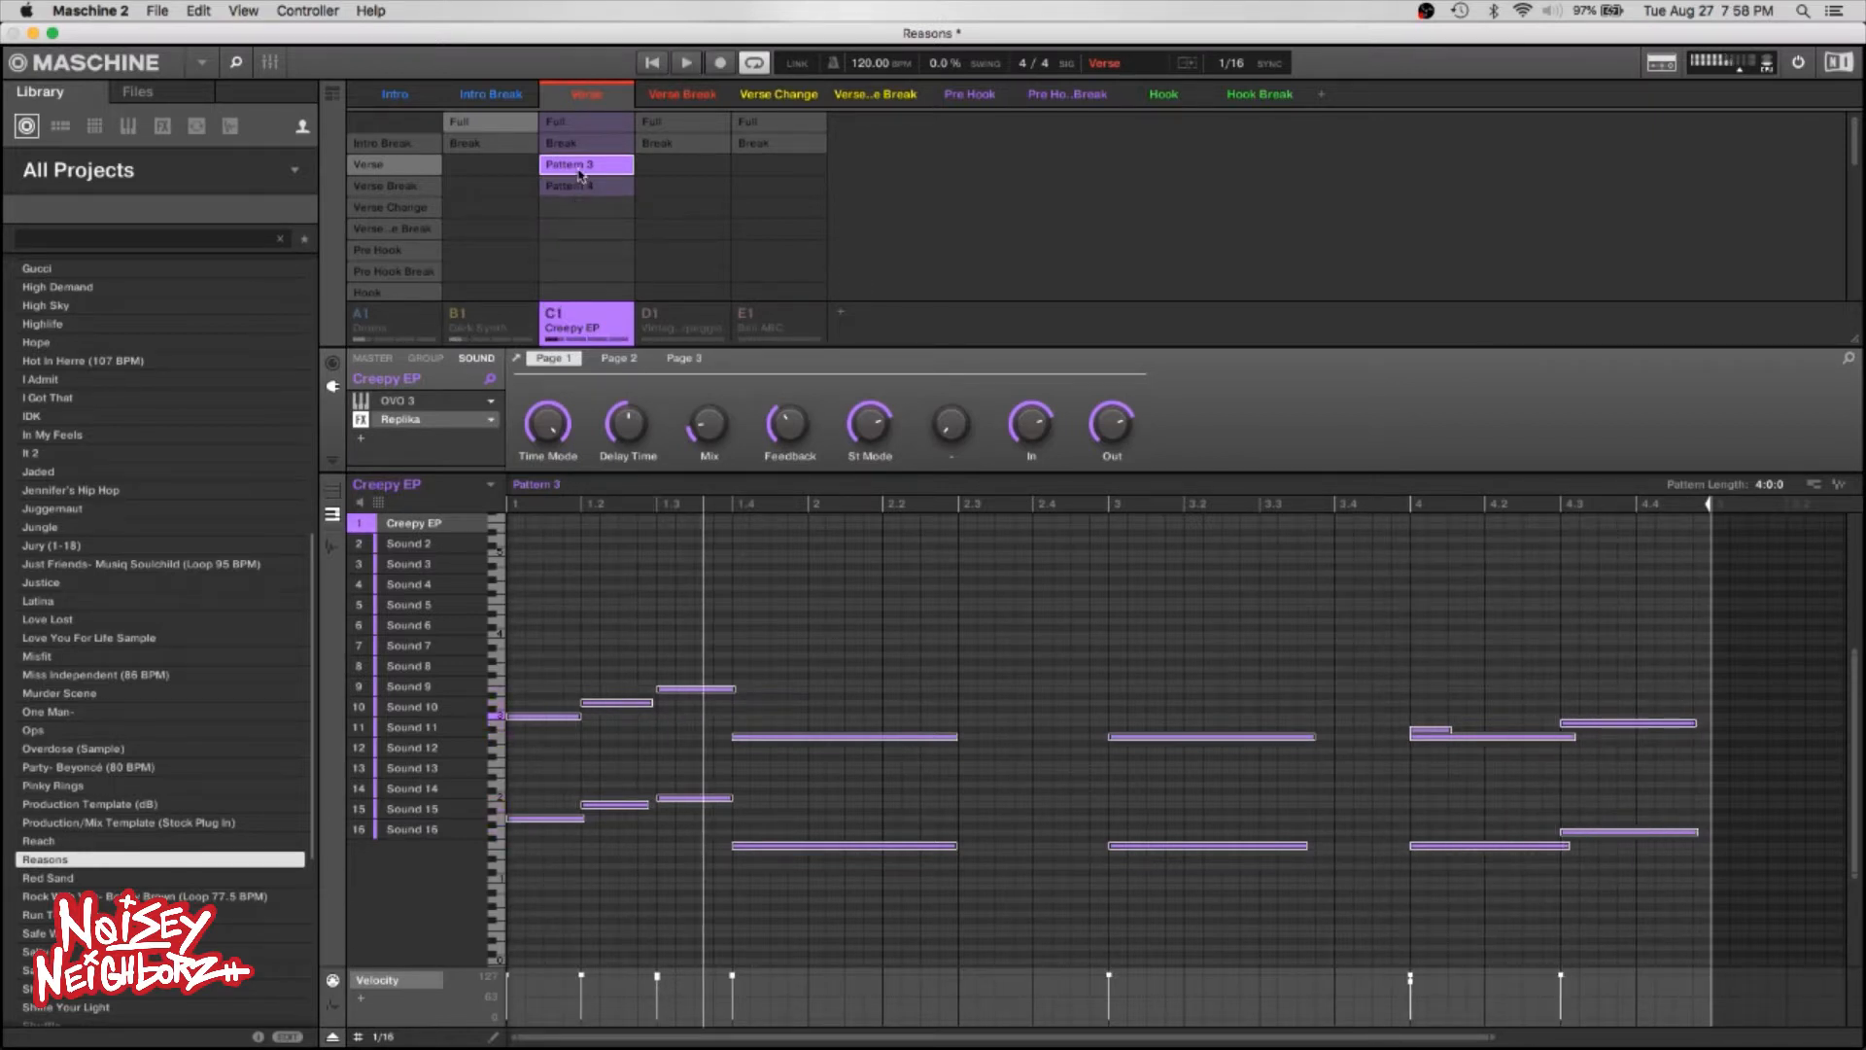
# Rename Creepy EP's Pattern 3 as Low Oct Full and Pattern 4 as Low Oct Break.
pyautogui.doubleClick(549, 487)
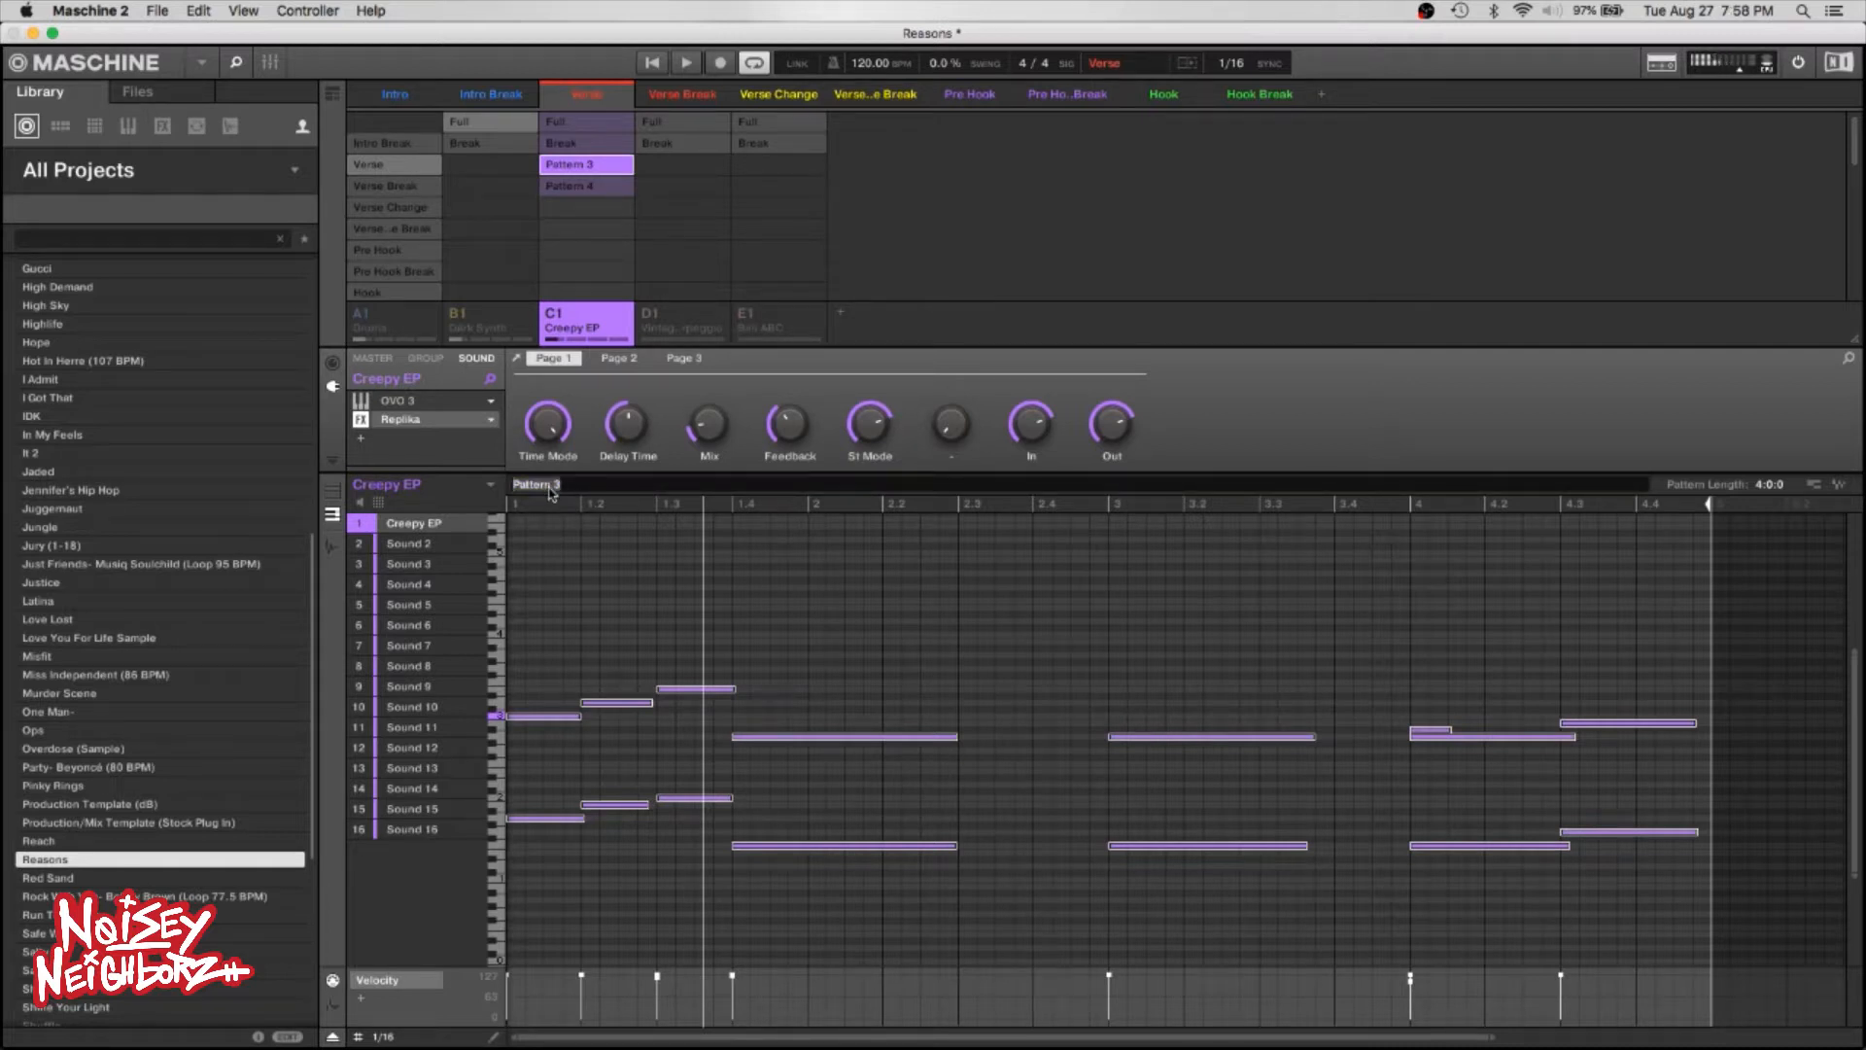
pyautogui.write('Low Oct Full')
pyautogui.press('Return')
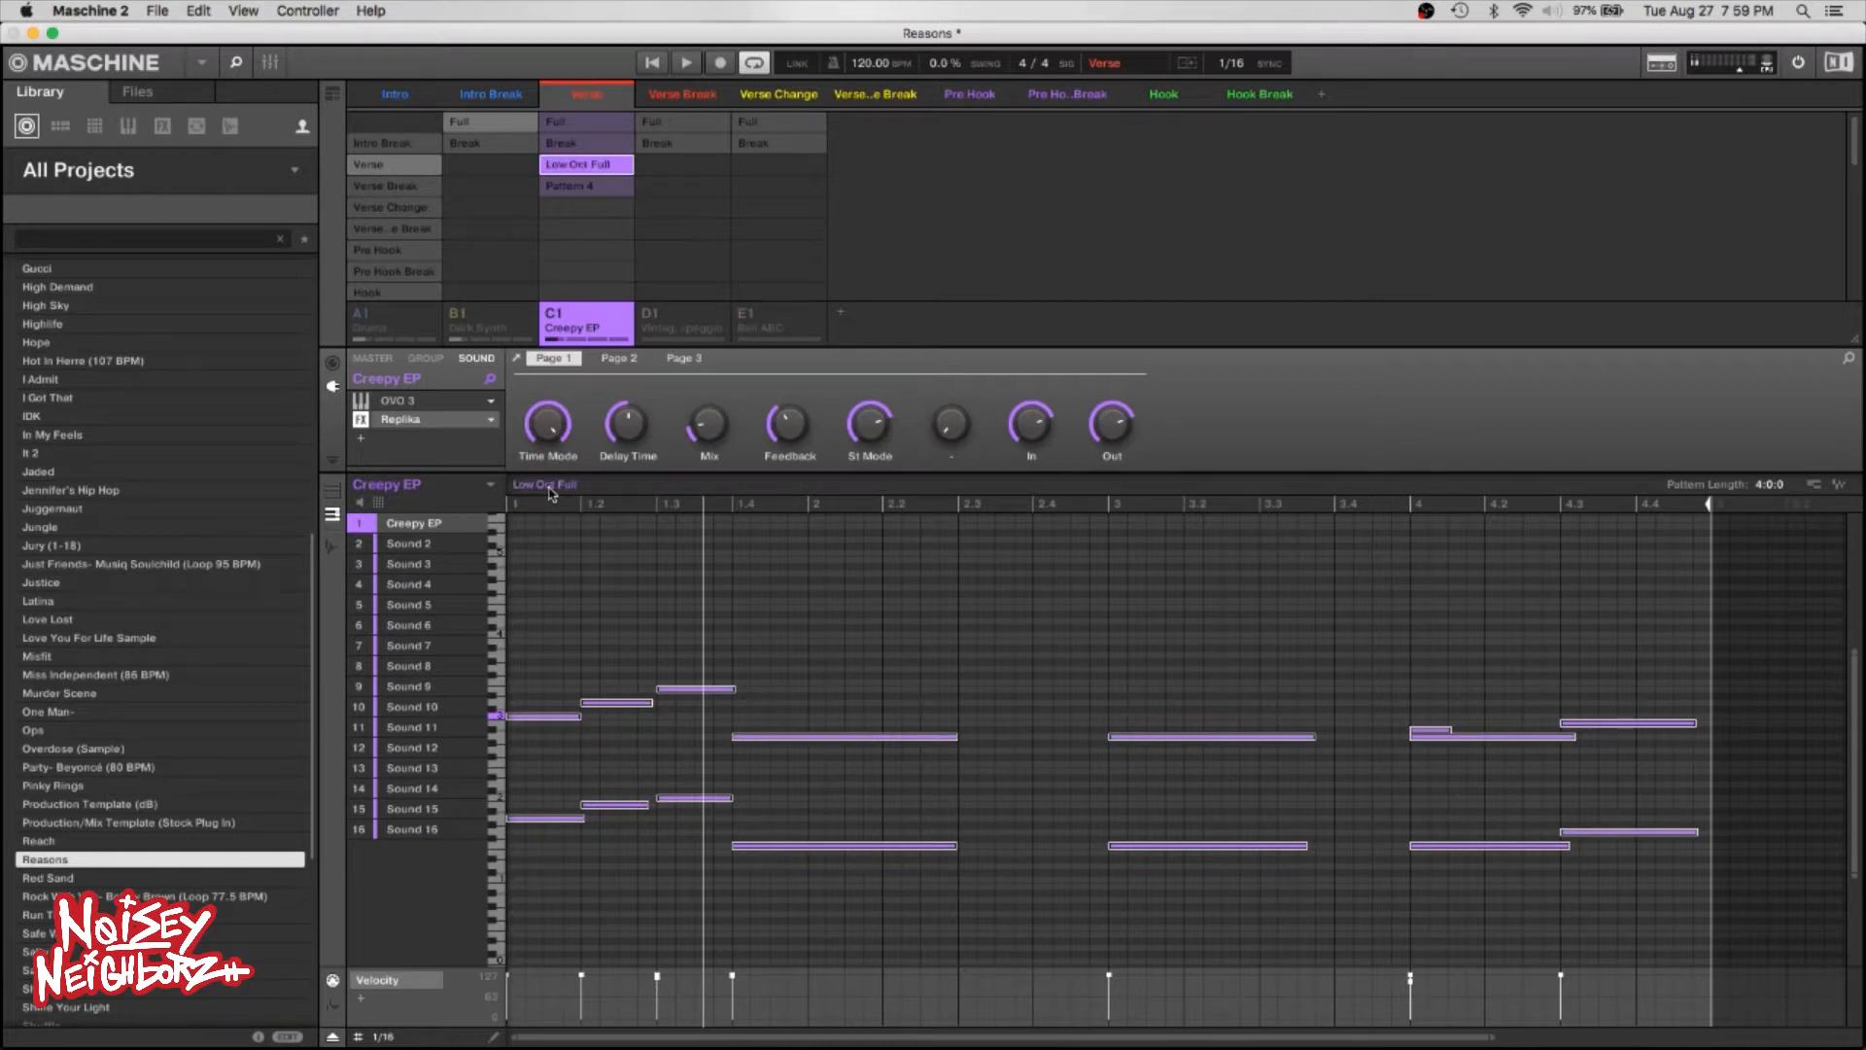
pyautogui.click(574, 186)
pyautogui.doubleClick(559, 484)
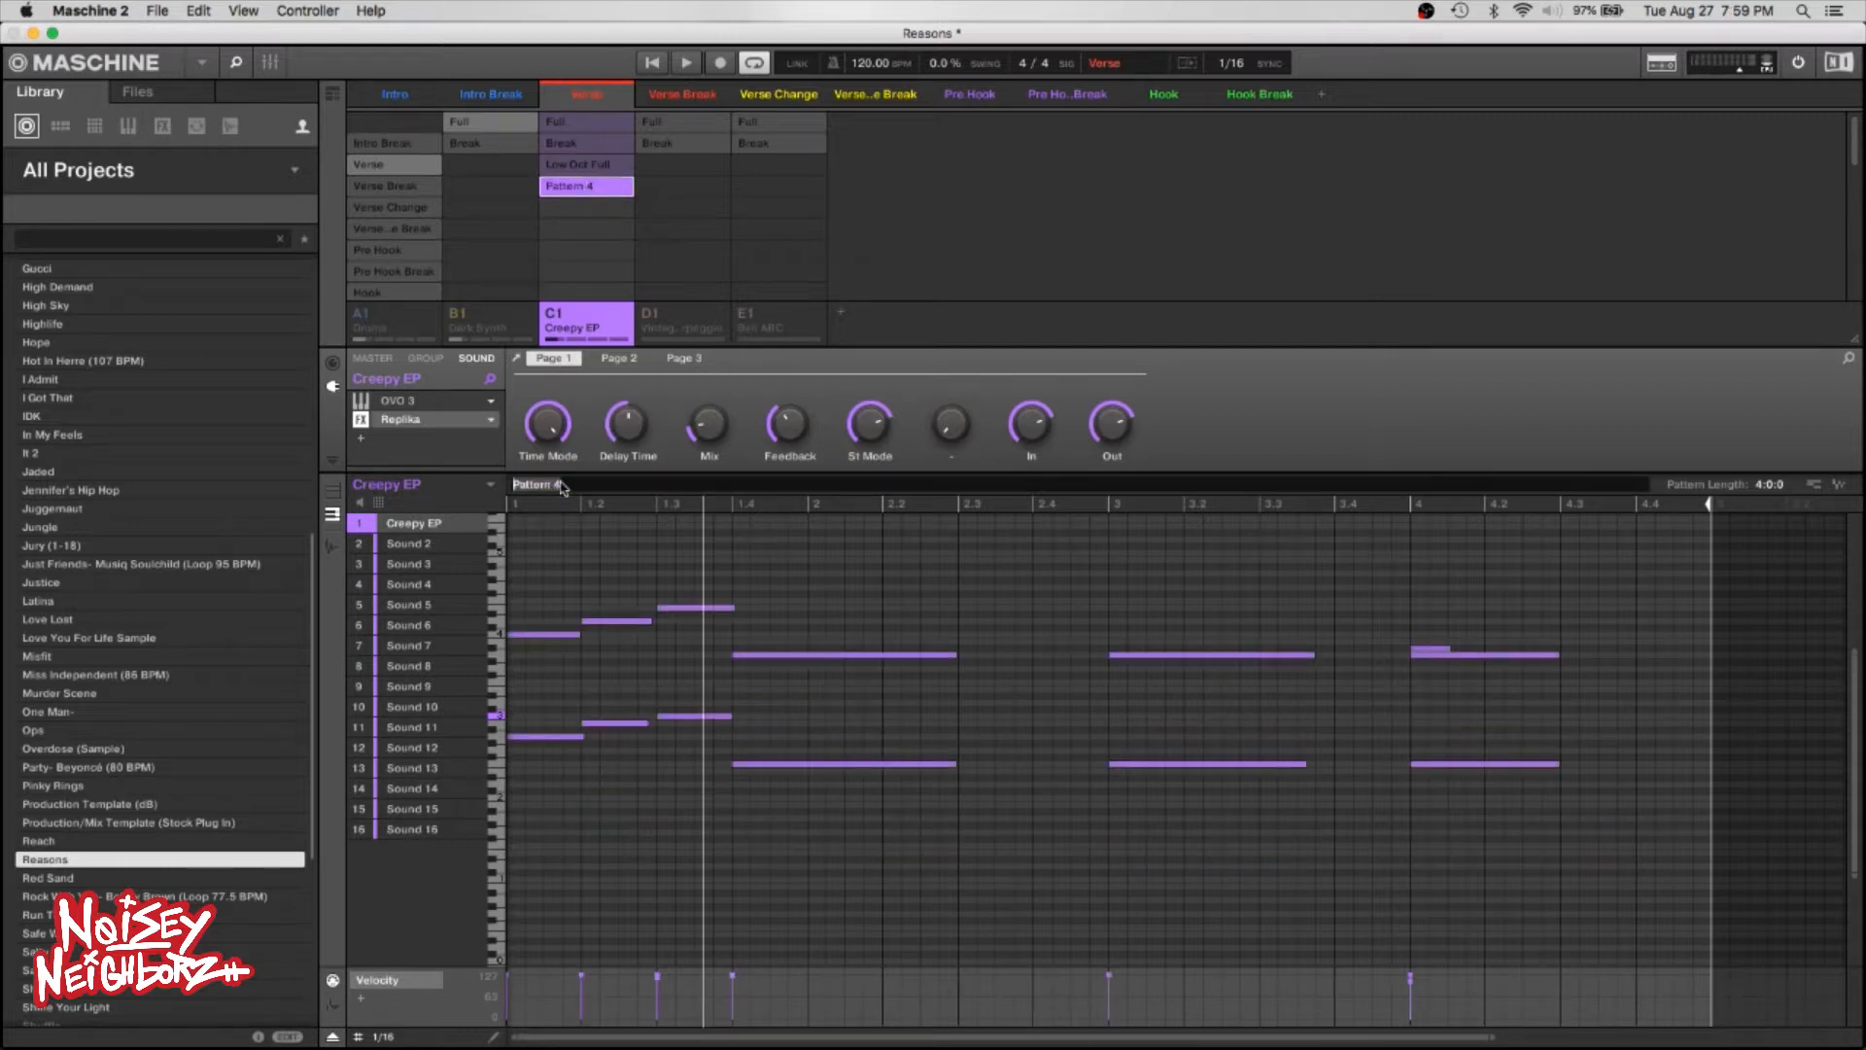
pyautogui.write('Low Oct Break')
pyautogui.press('Return')
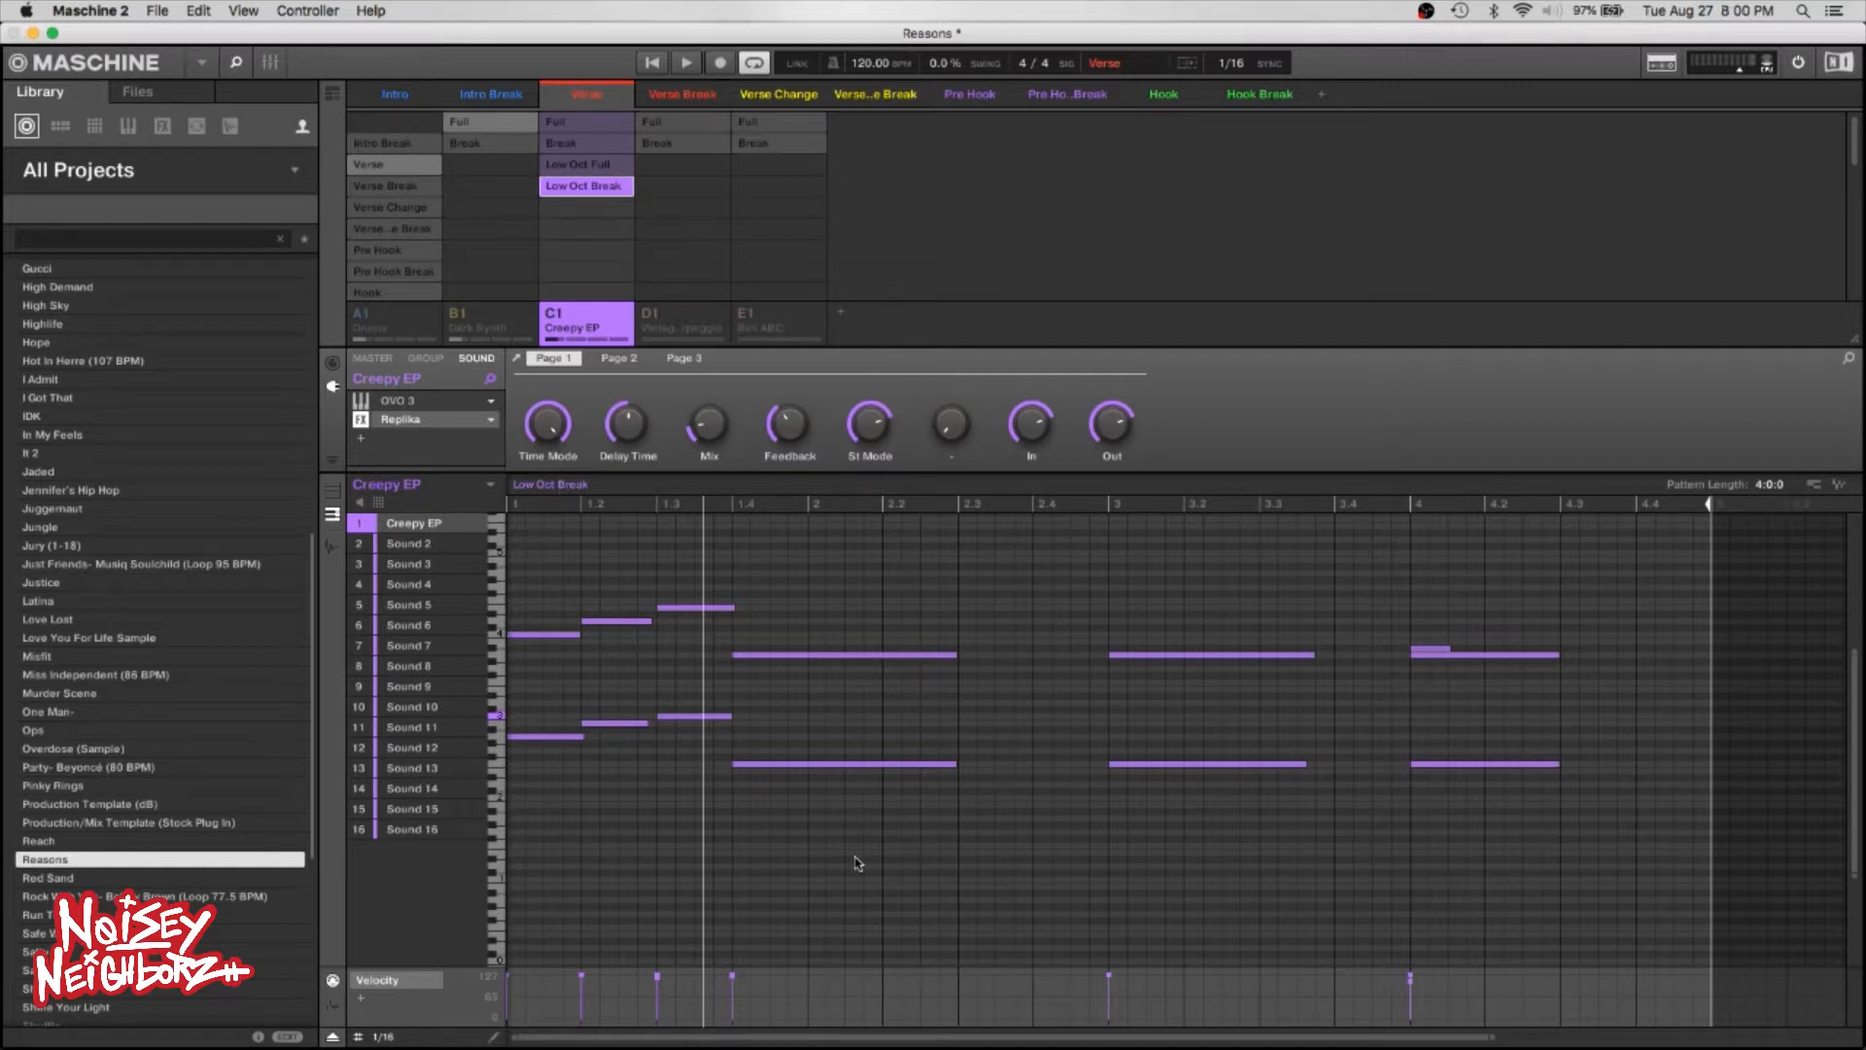
# Lower all notes in Creepy EP's Low Oct Break pattern by one octave, audition them, and unsolo the group.
pyautogui.press('super+a')
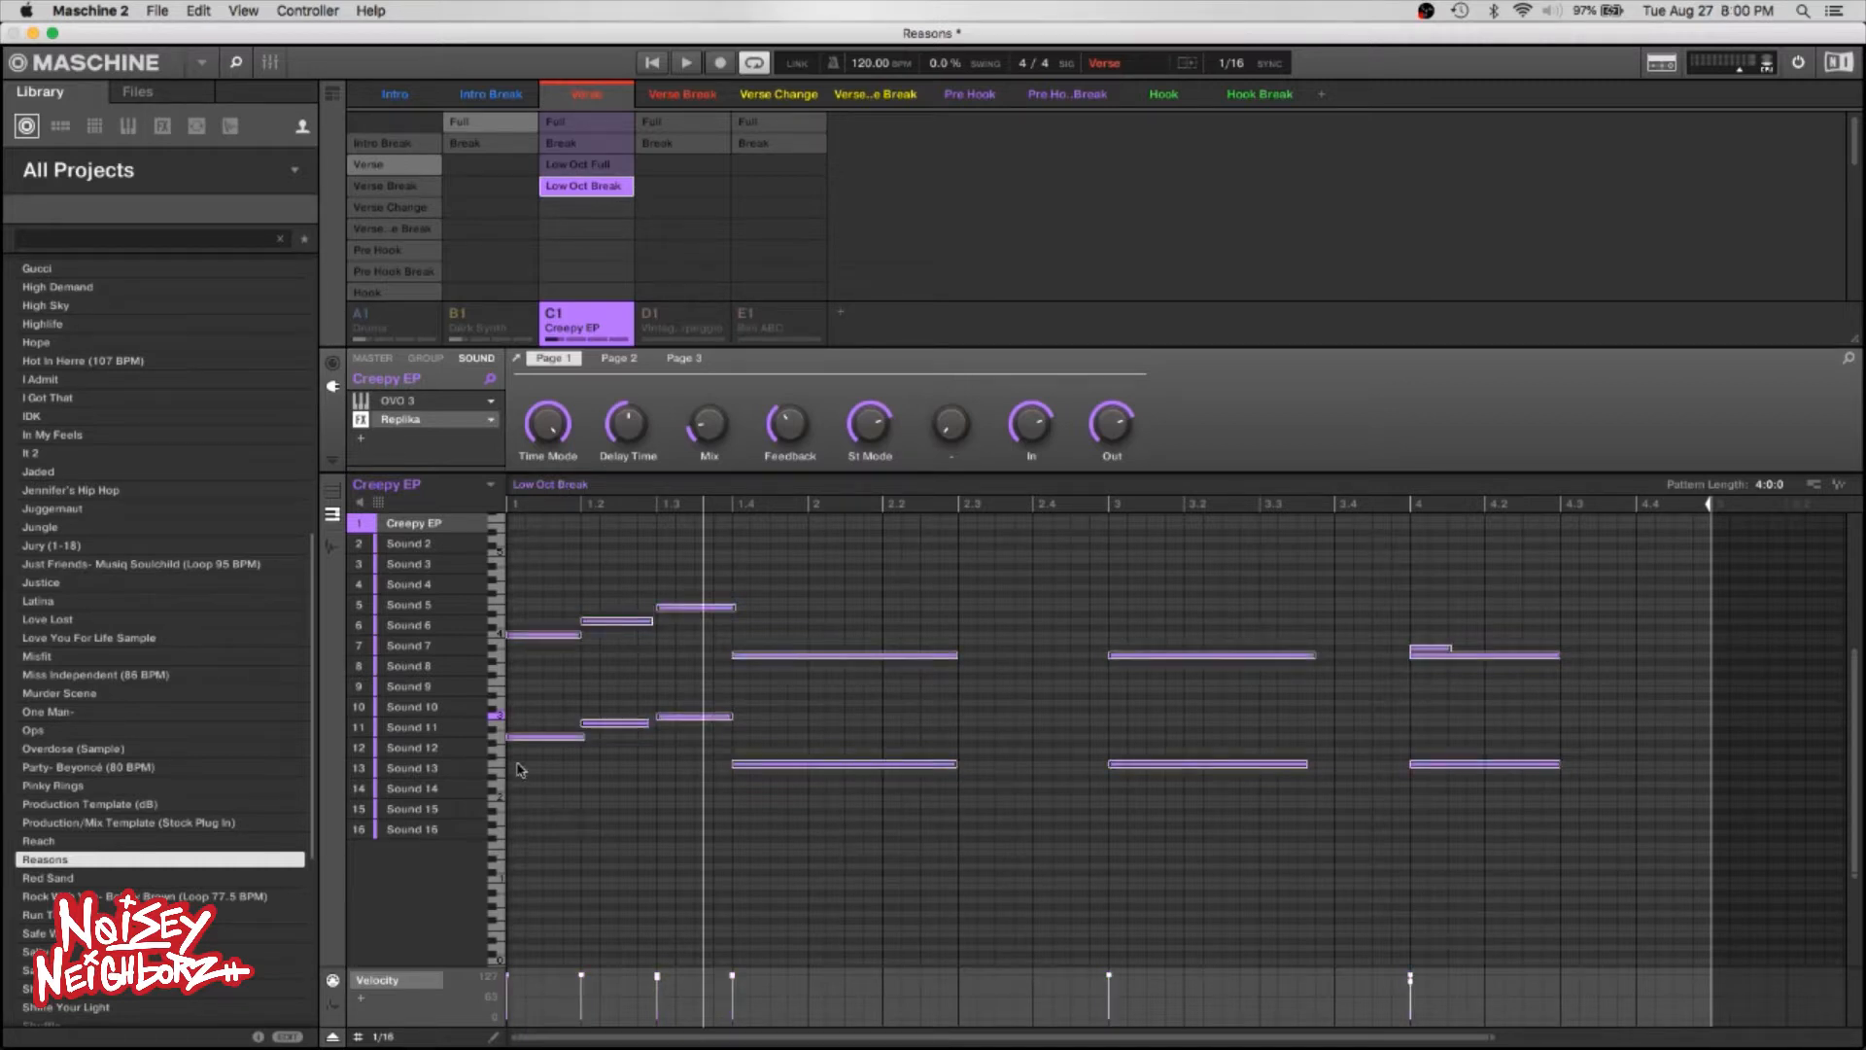
pyautogui.moveTo(518, 739); pyautogui.dragTo(511, 820)
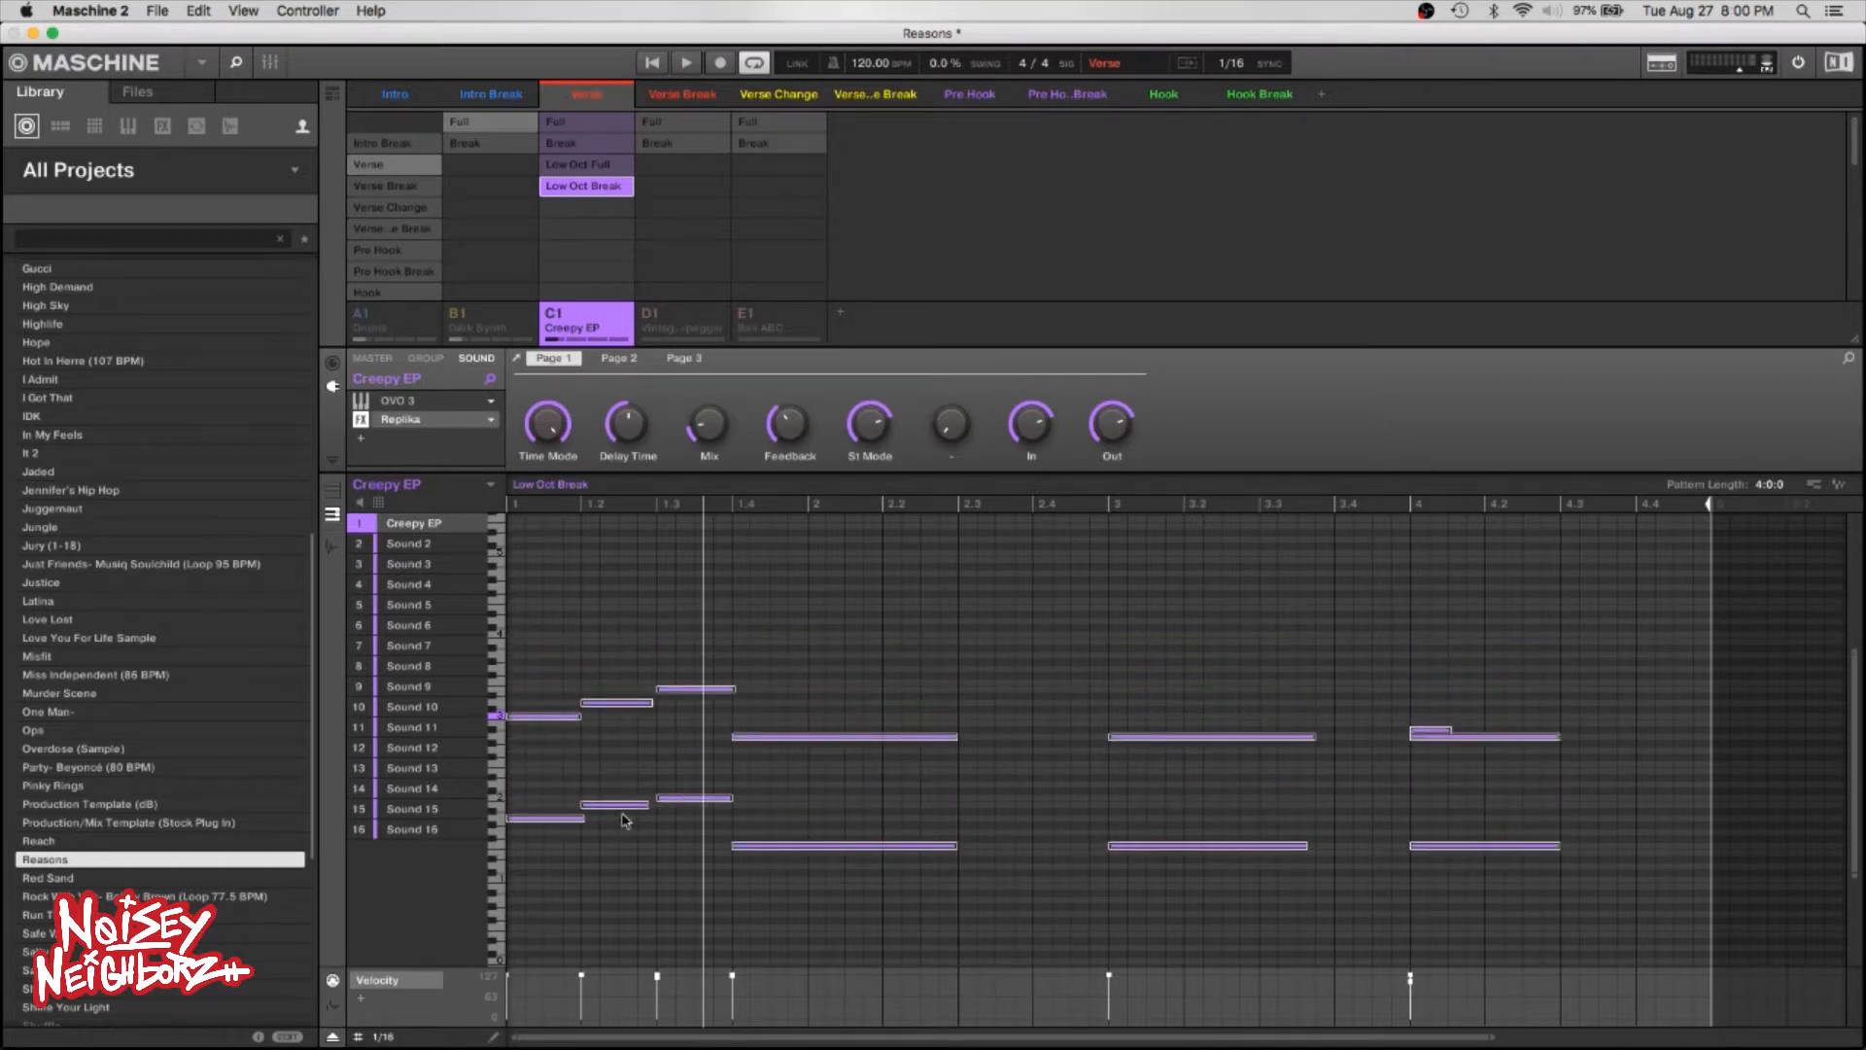
pyautogui.press('space')
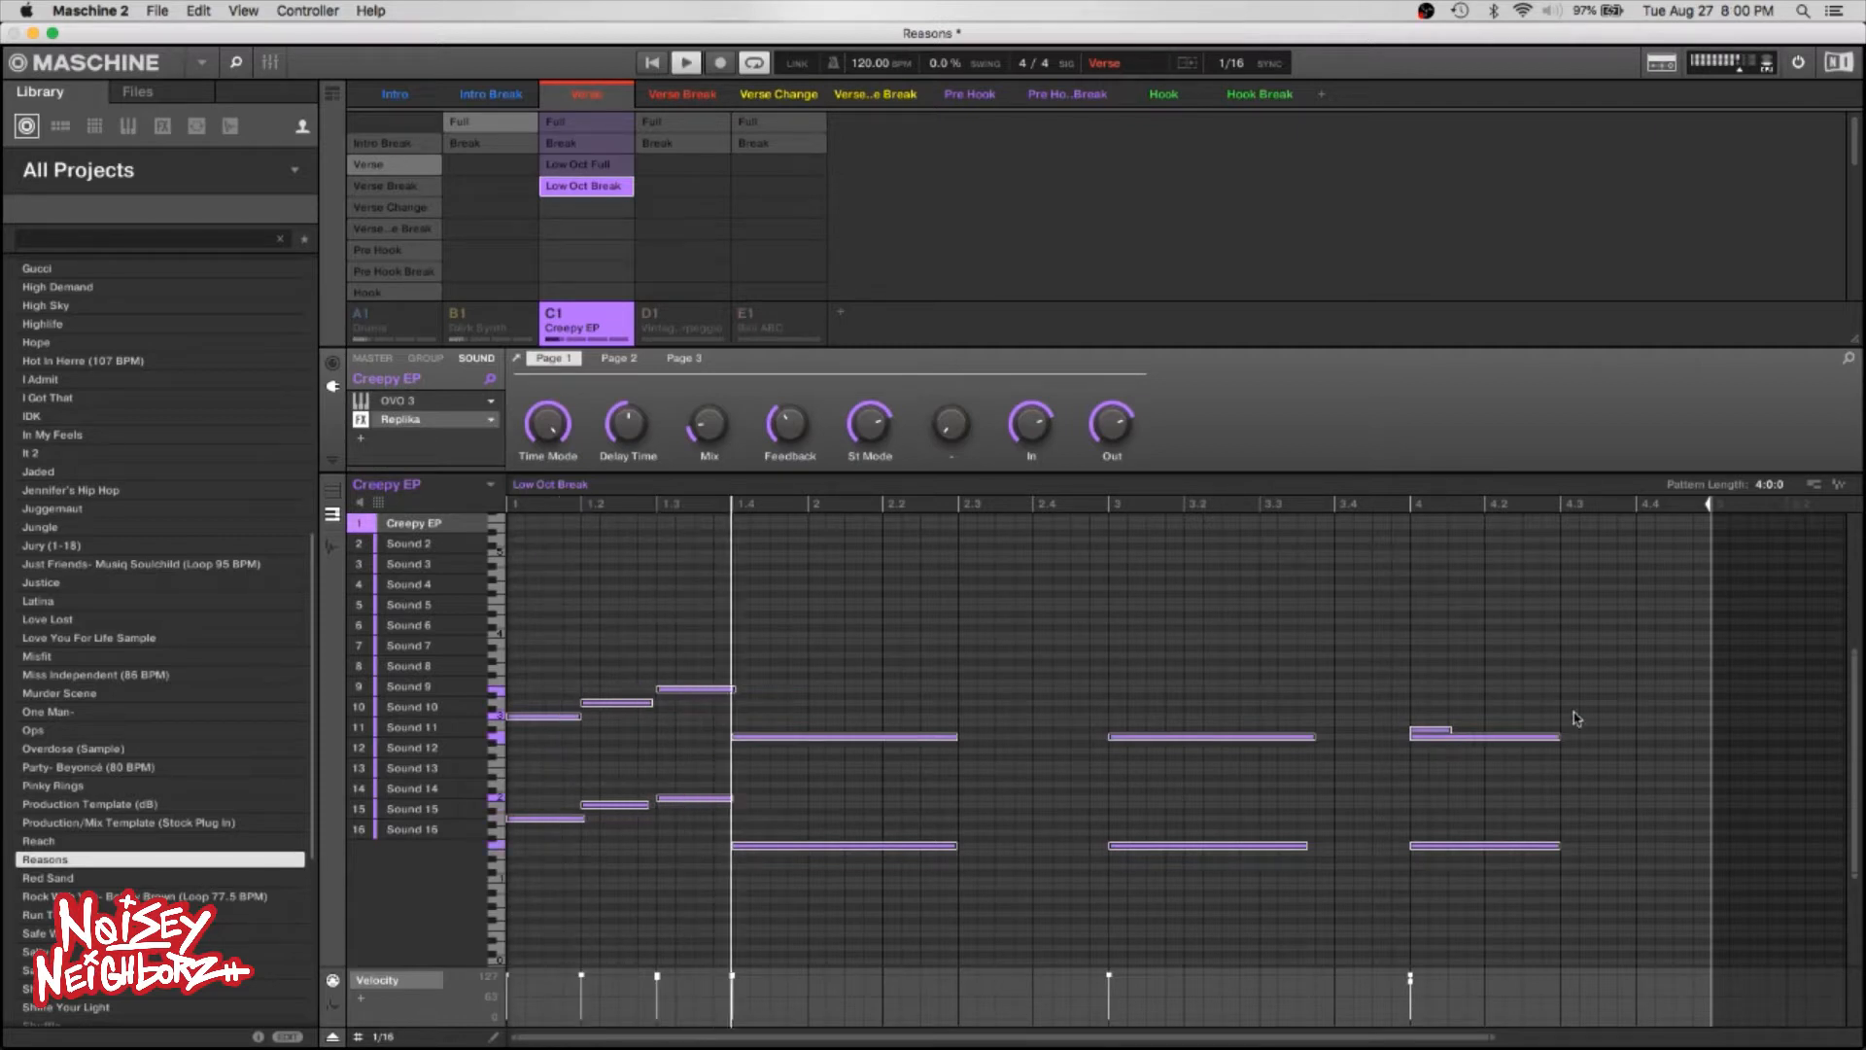
pyautogui.click(1576, 718)
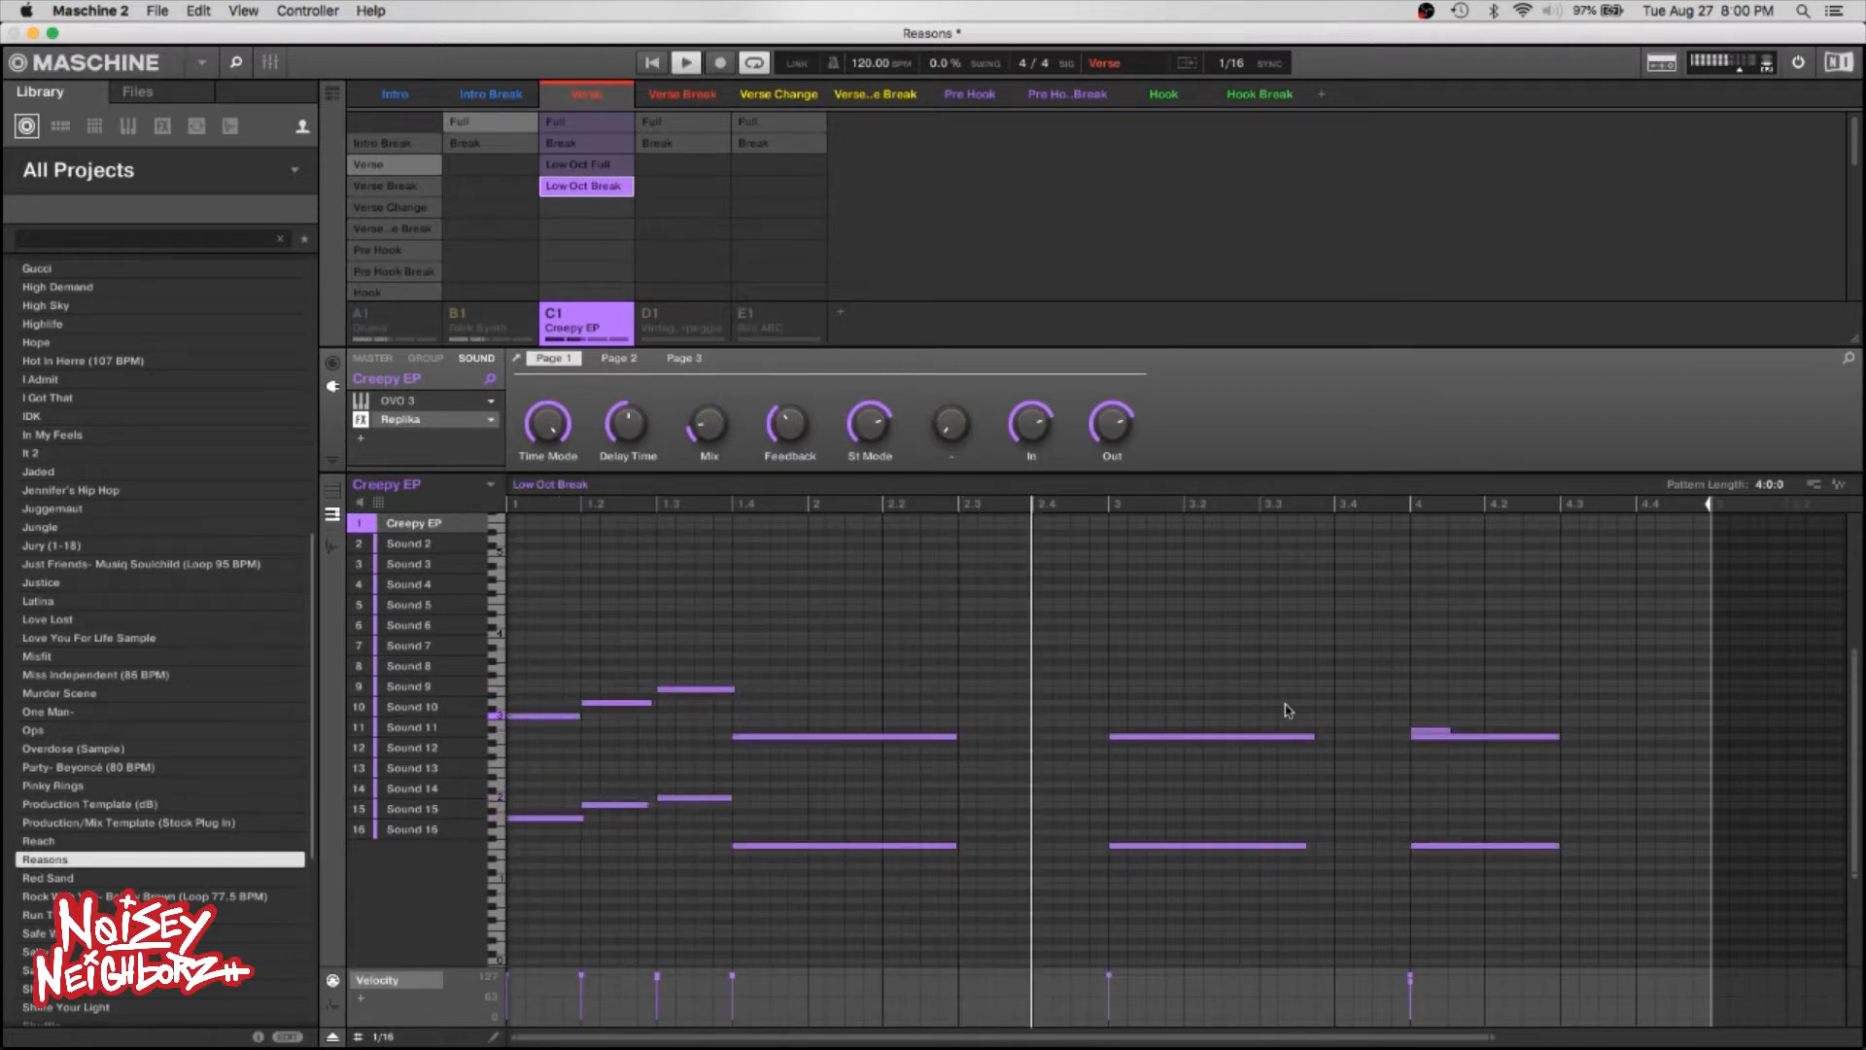
pyautogui.rightClick(557, 315)
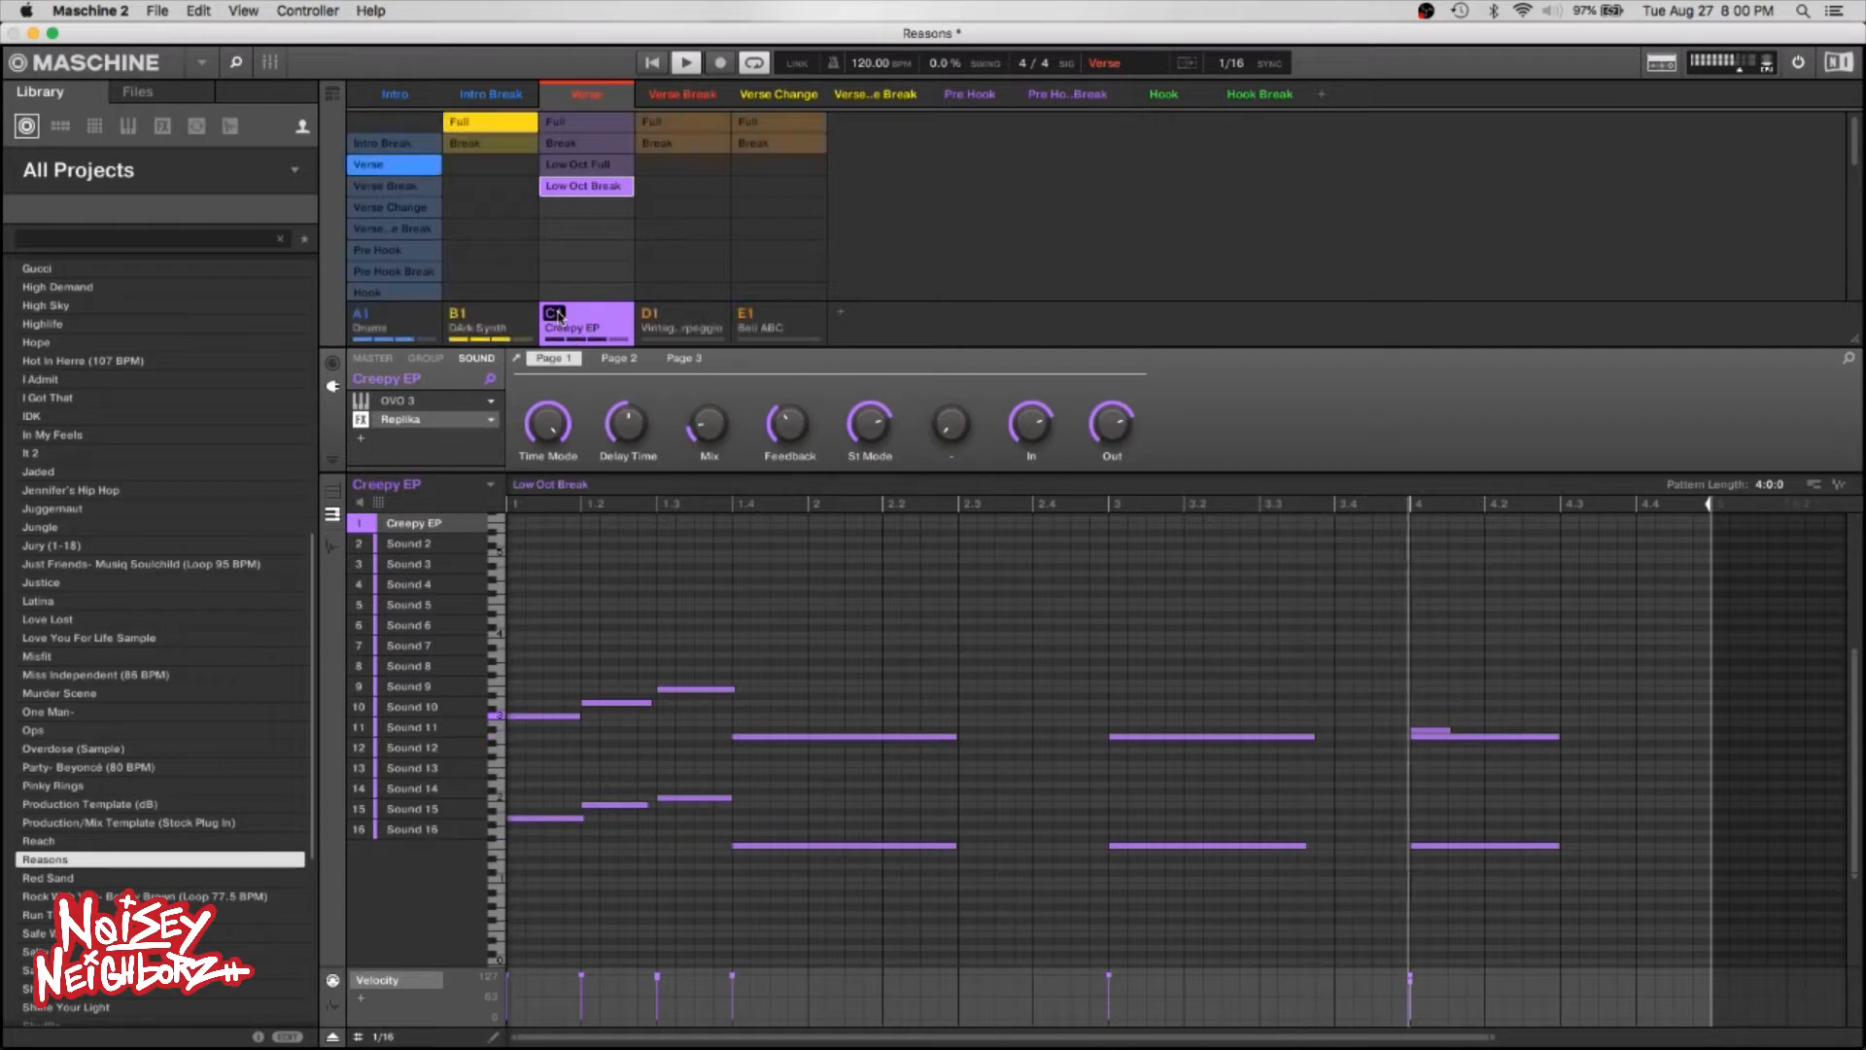
# Assign Creepy EP's Break pattern and Vintage Arpeggio's Full pattern to the Verse scene.
pyautogui.click(487, 324)
pyautogui.press('space')
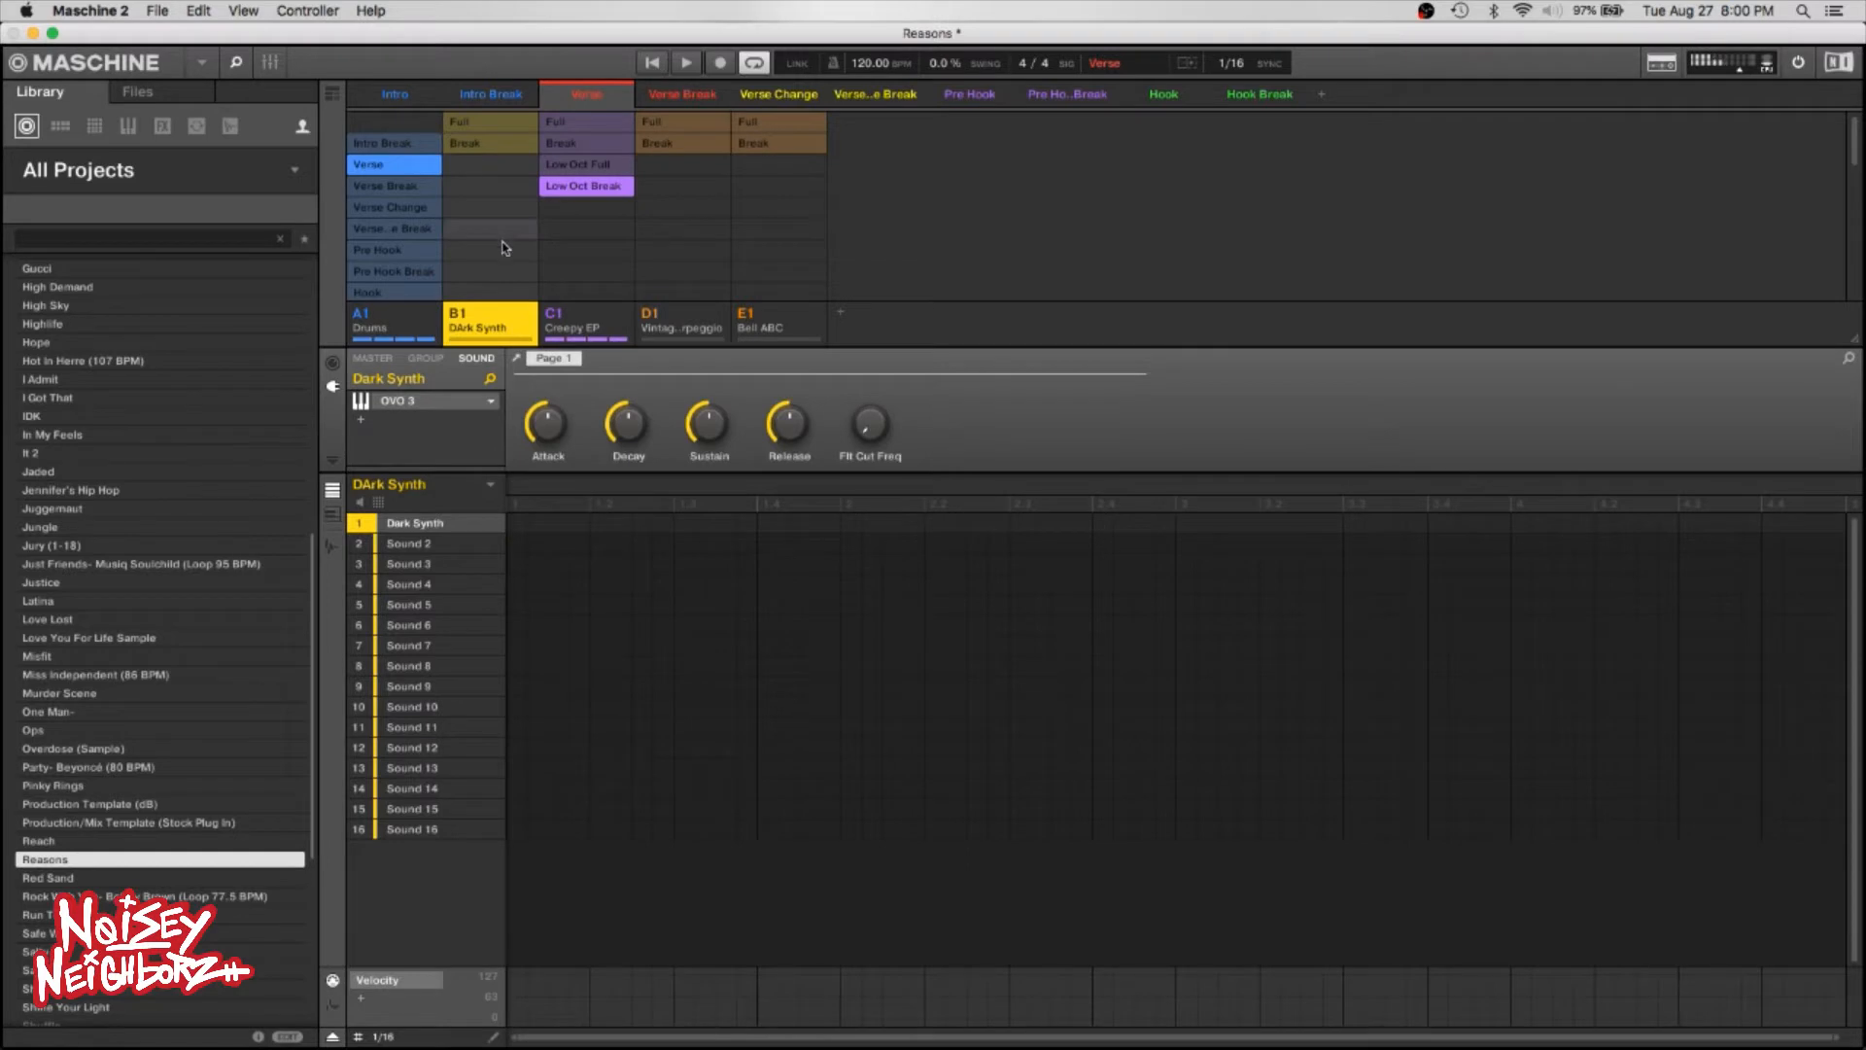
pyautogui.click(580, 124)
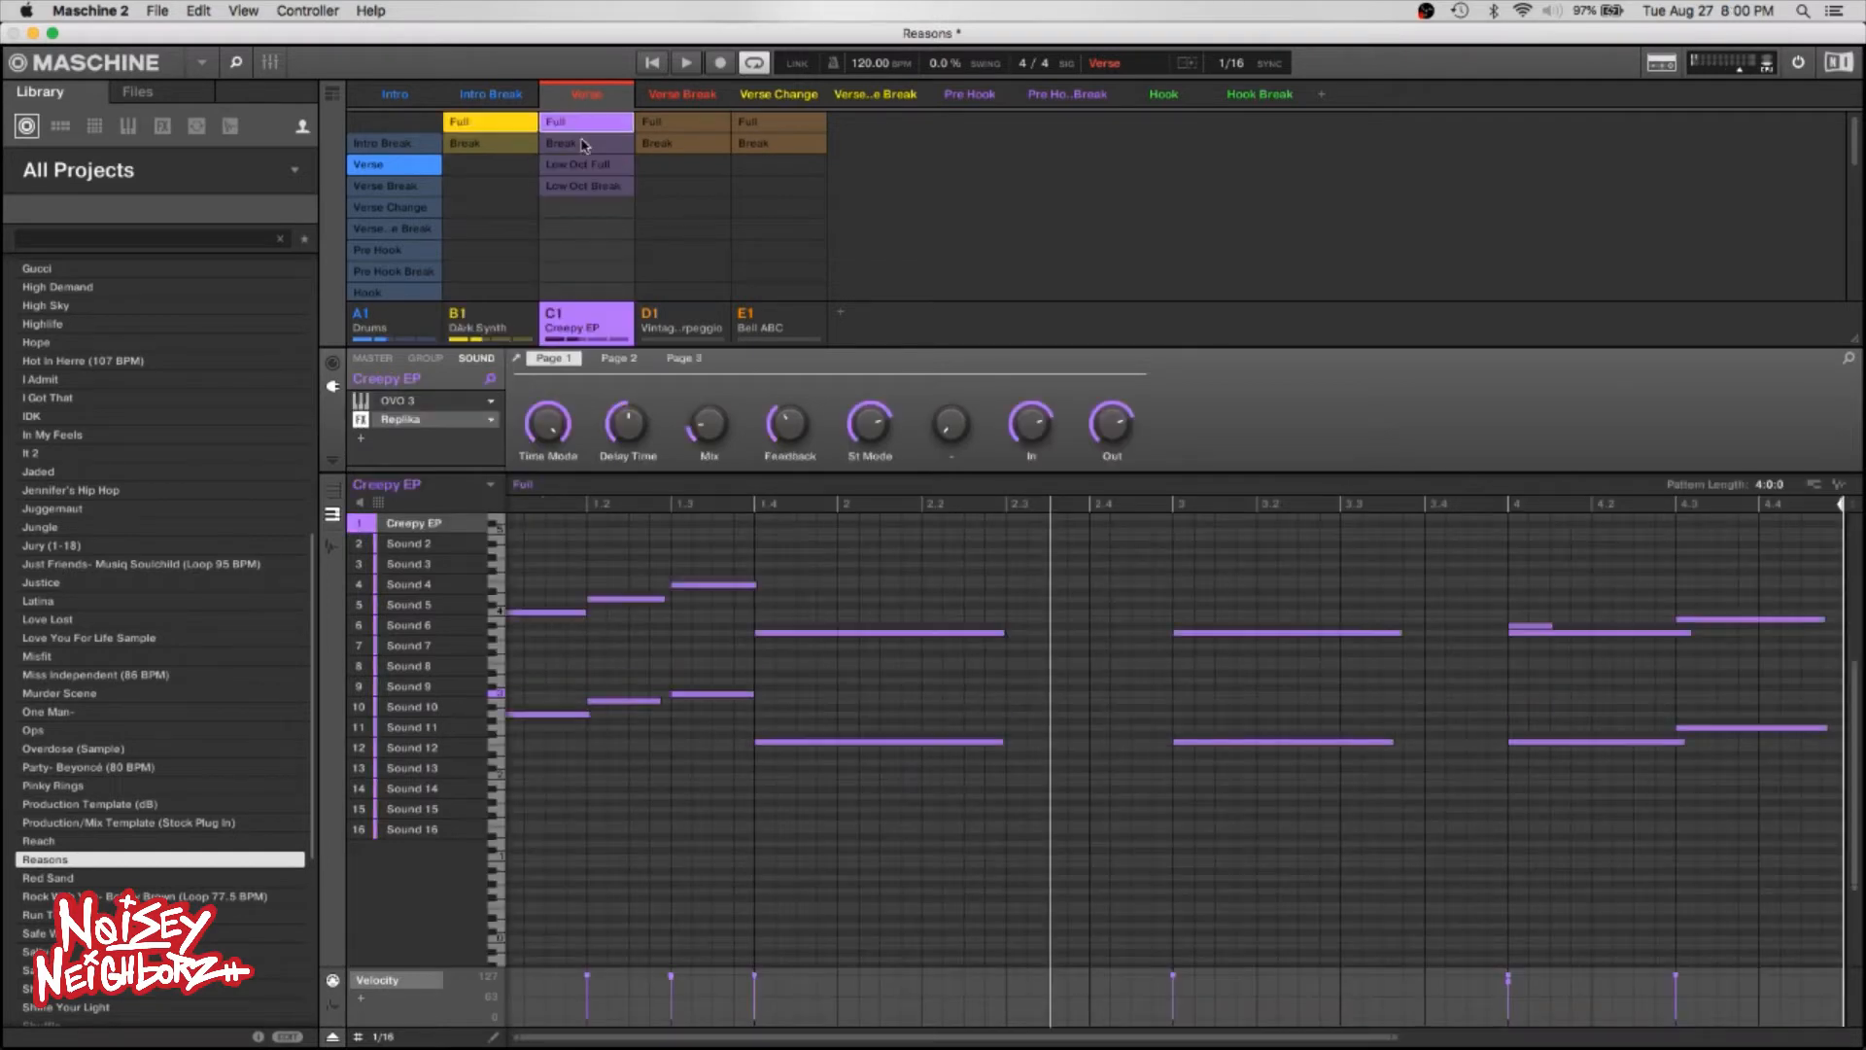
pyautogui.click(583, 144)
pyautogui.click(586, 164)
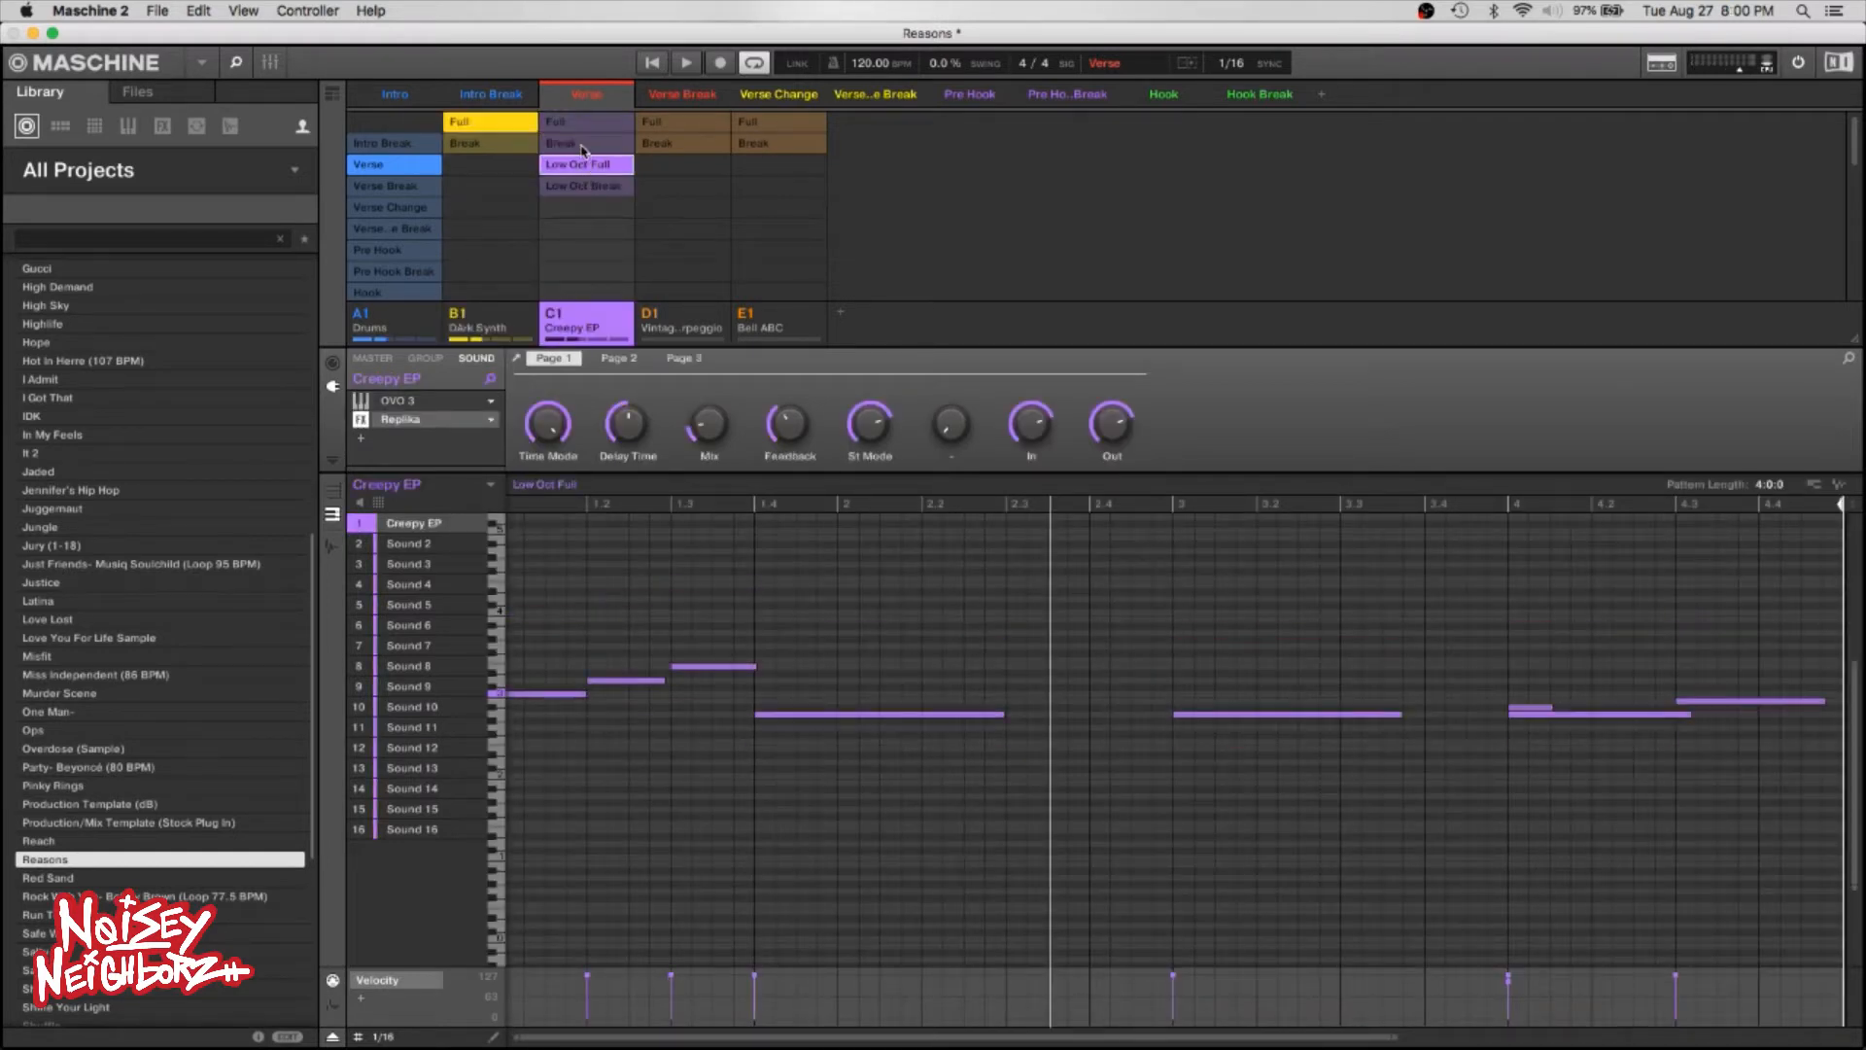
pyautogui.click(583, 145)
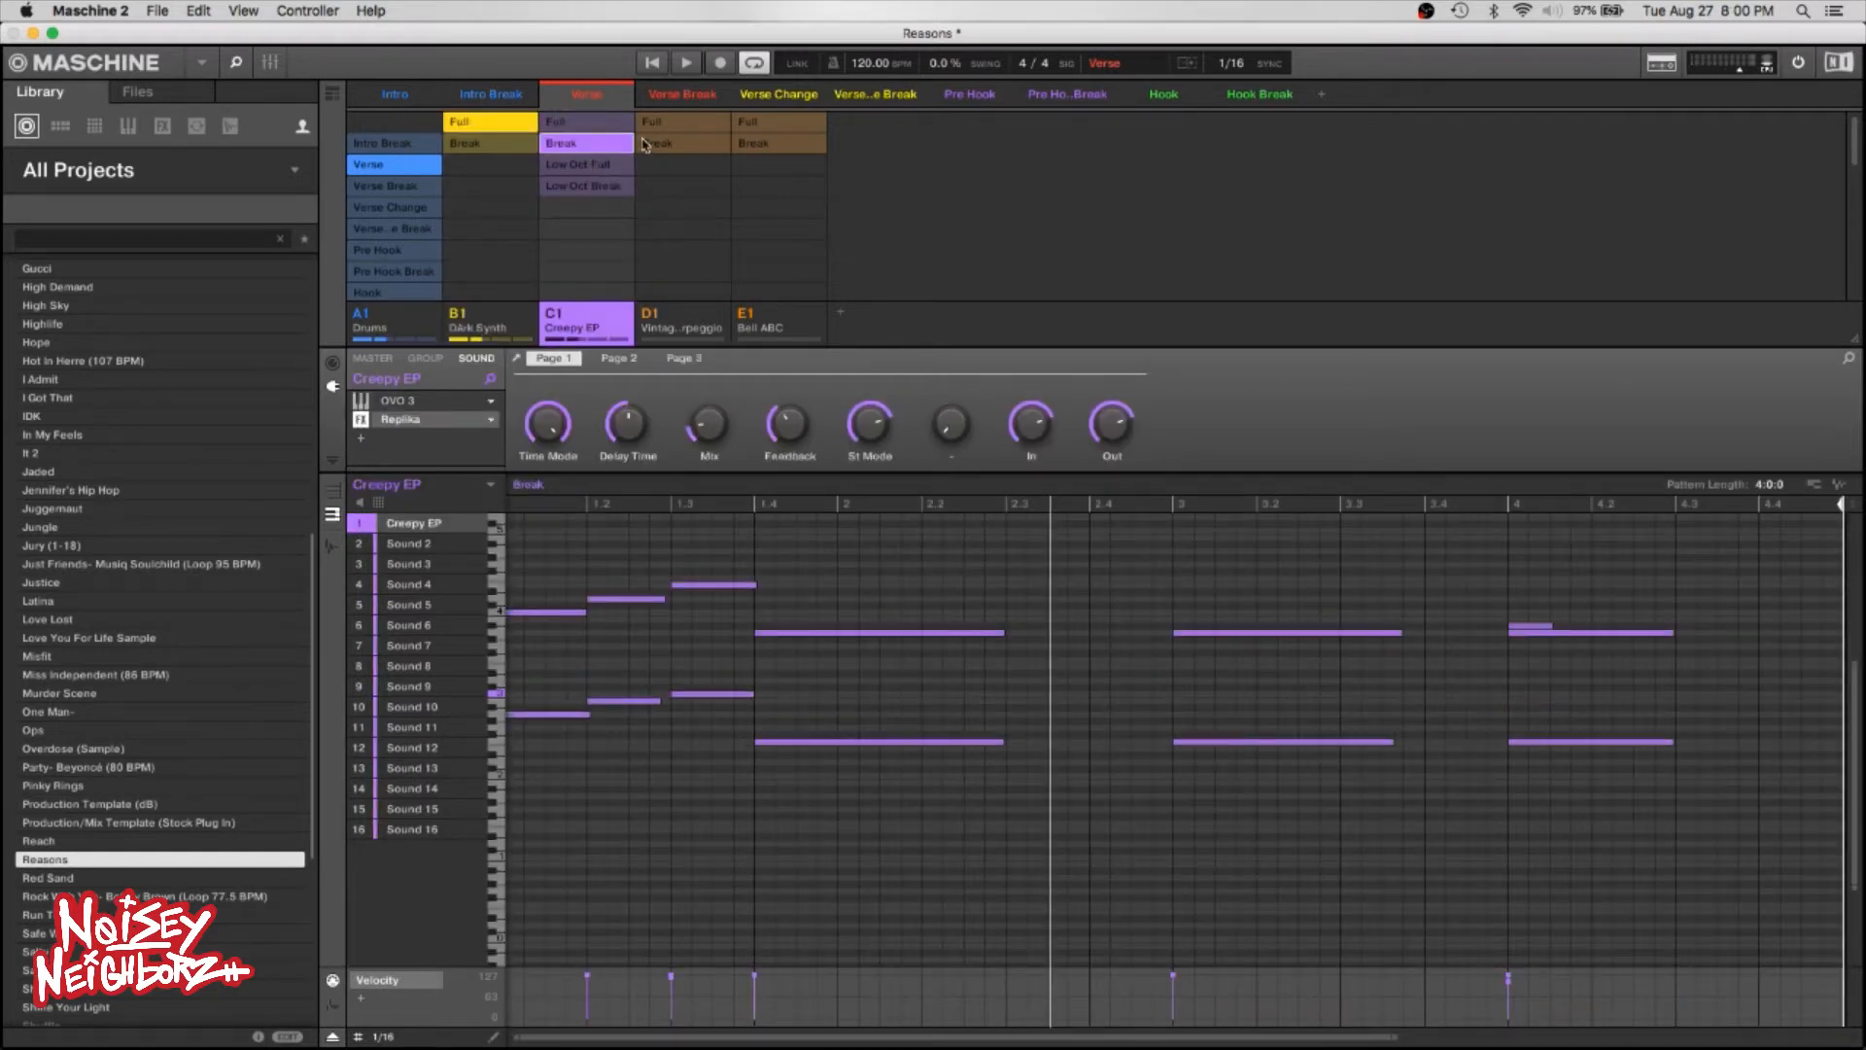
pyautogui.click(694, 123)
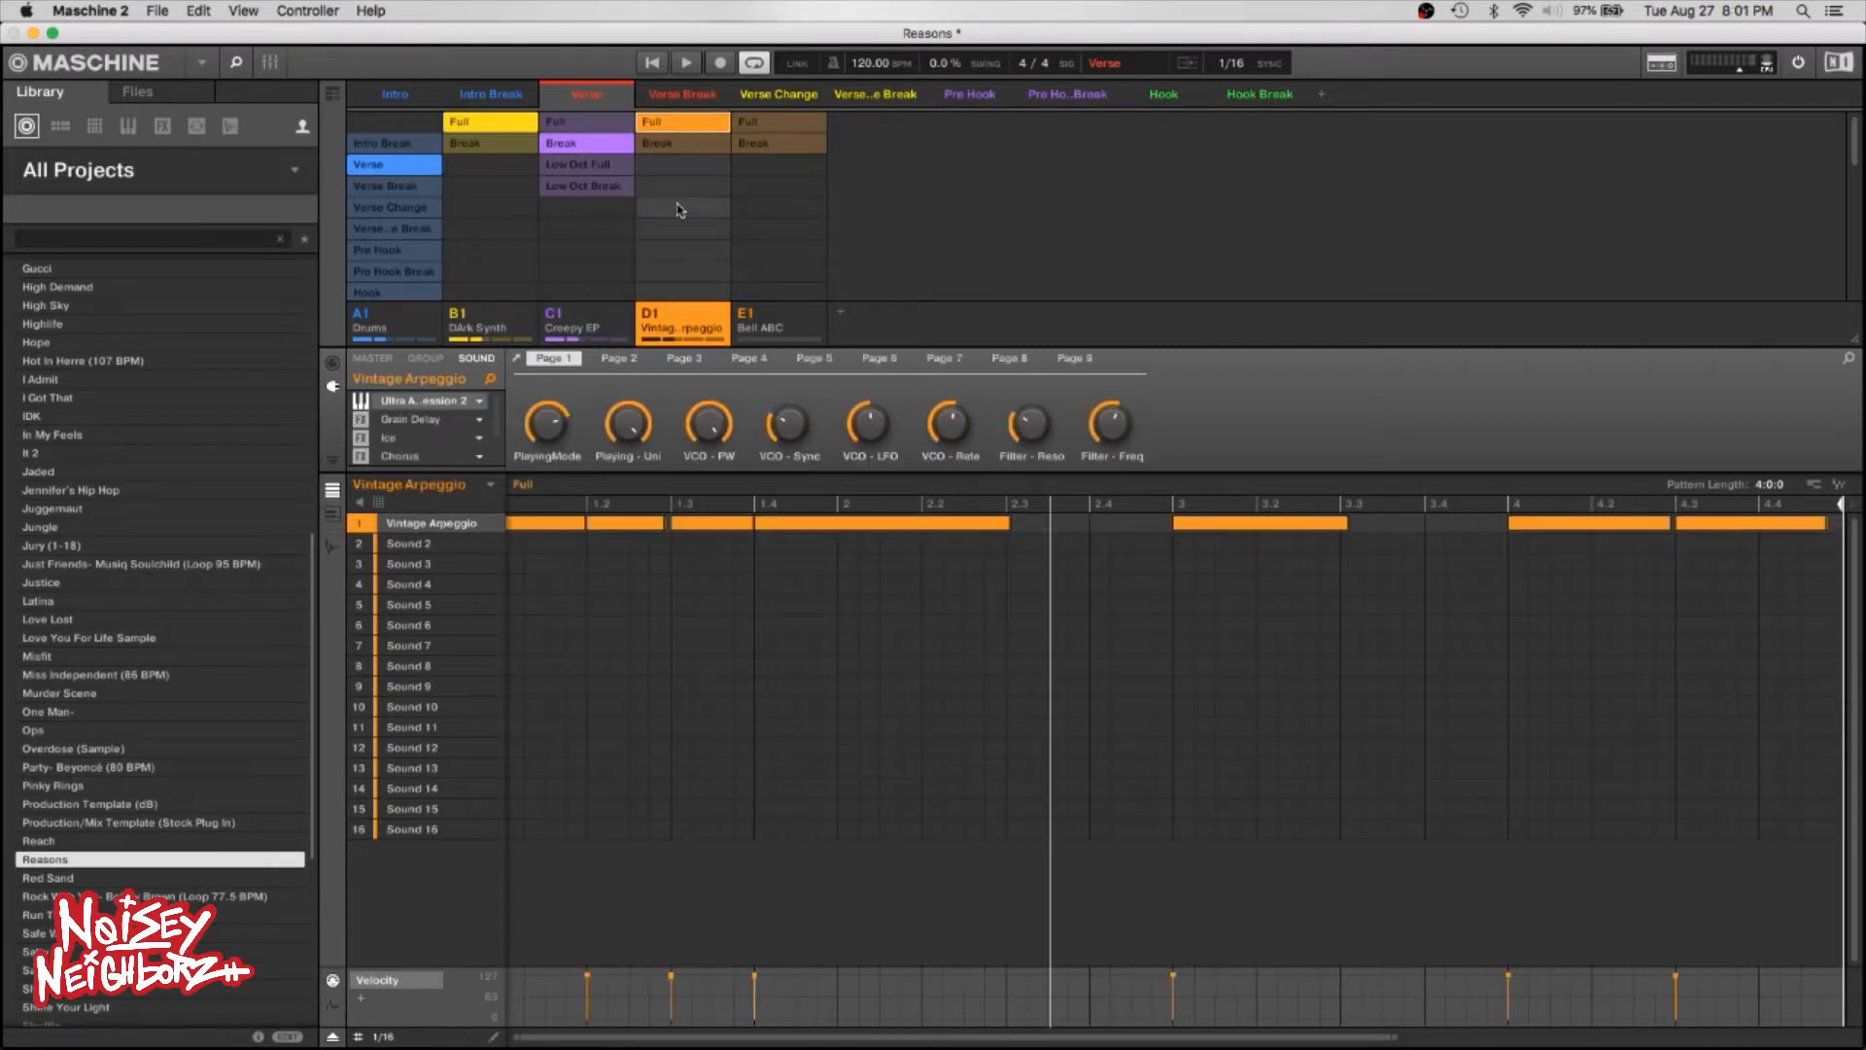
# Solo Vintage Arpeggio and duplicate its Full and Break patterns.
pyautogui.rightClick(651, 311)
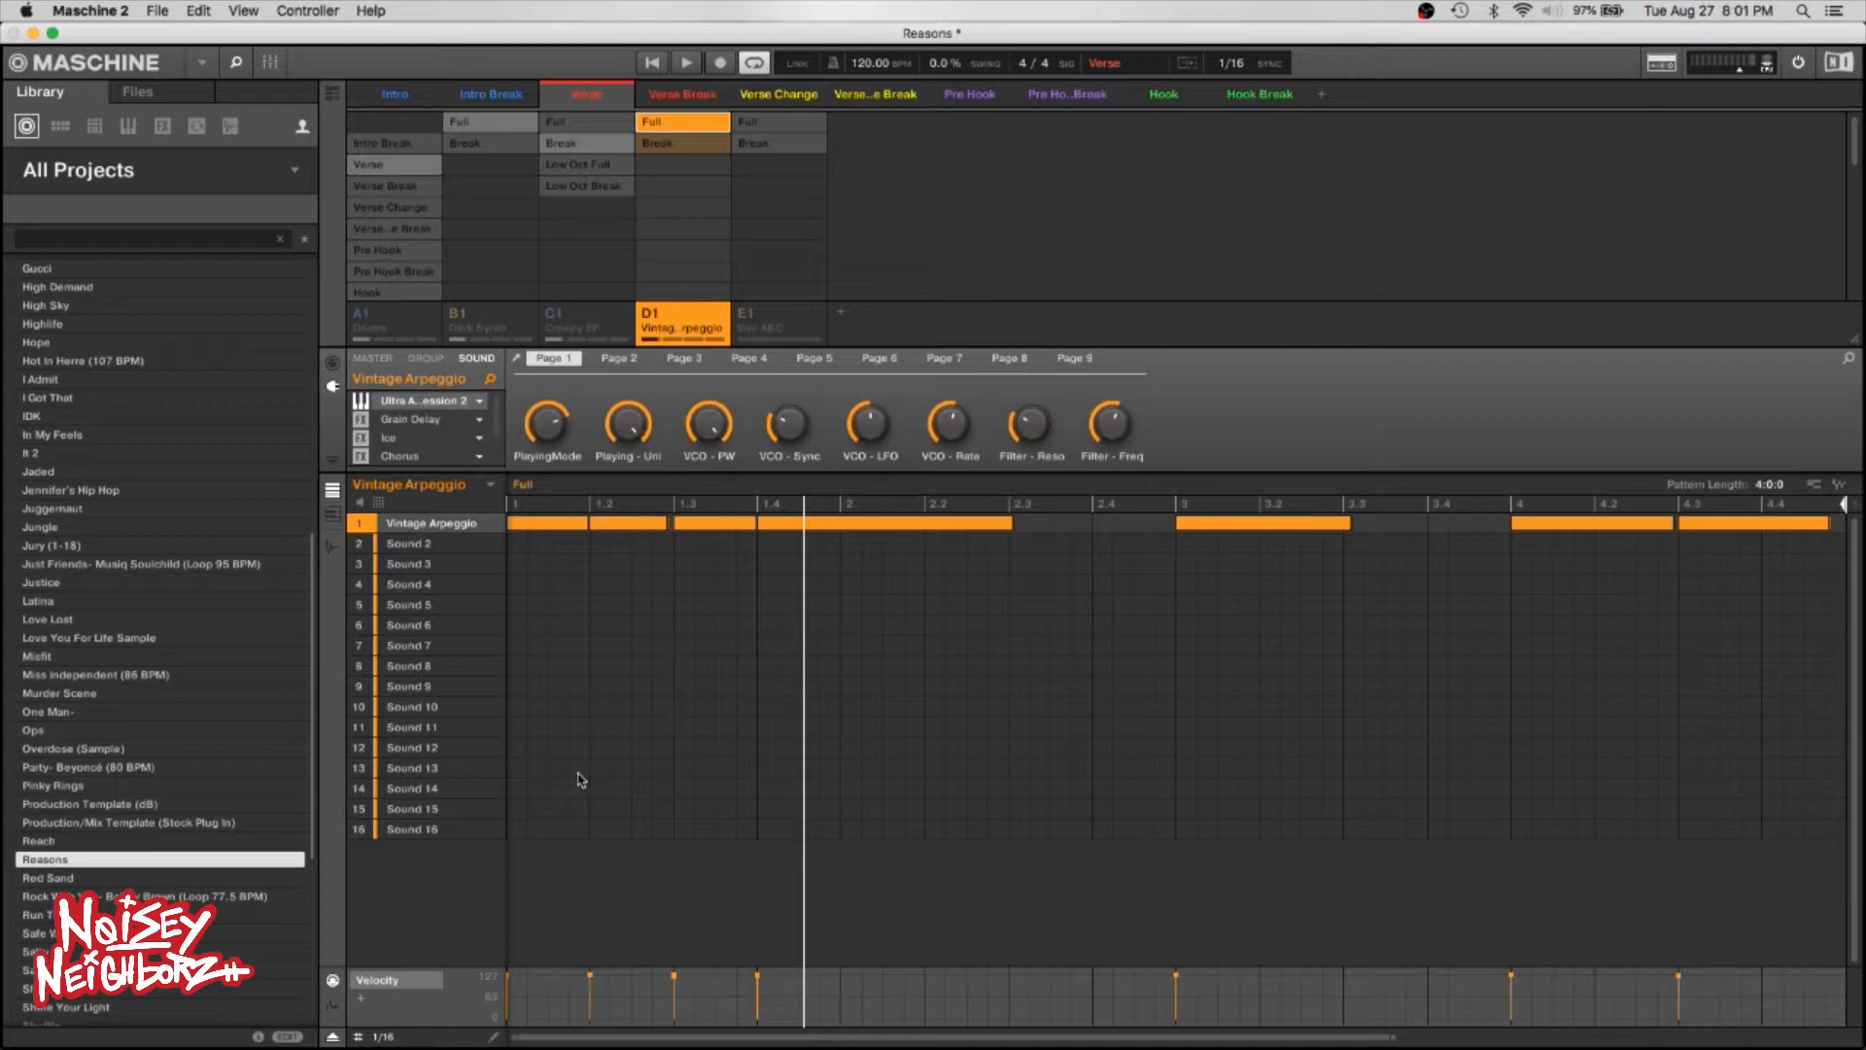
pyautogui.press('super+d')
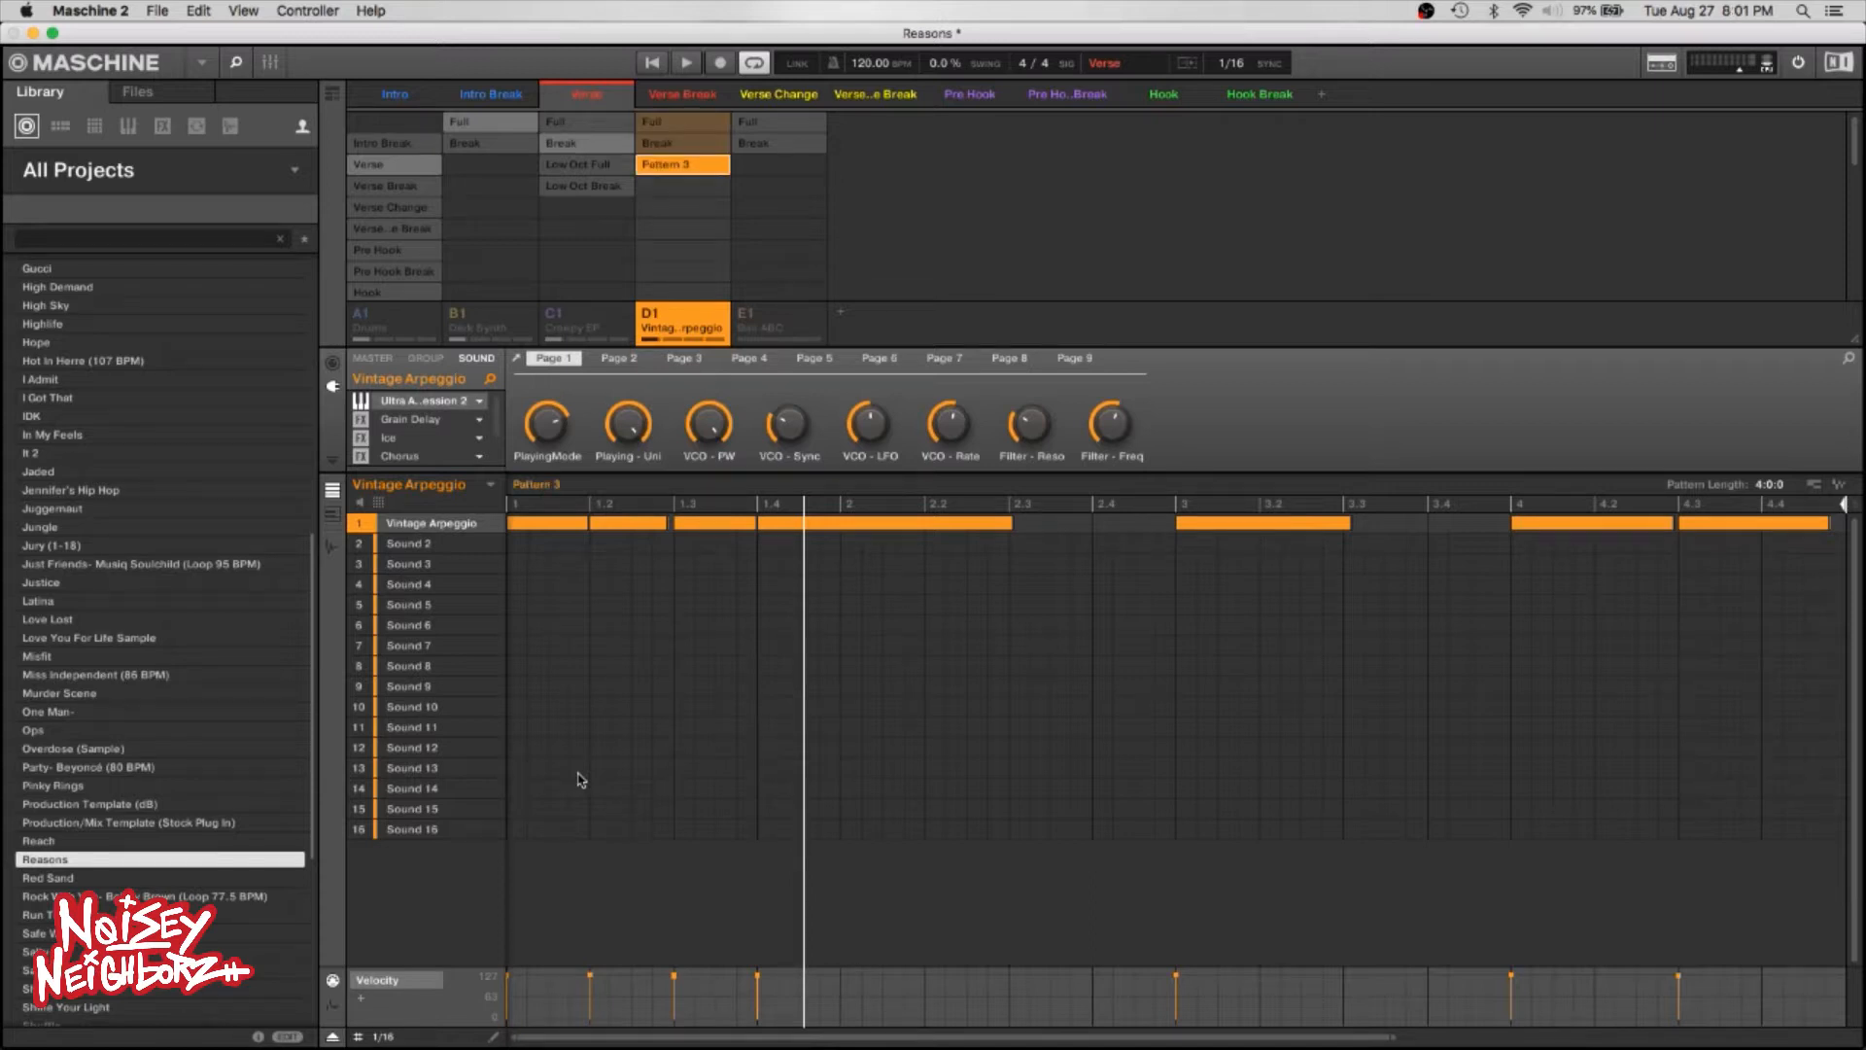
pyautogui.press('Up')
pyautogui.press('super+d')
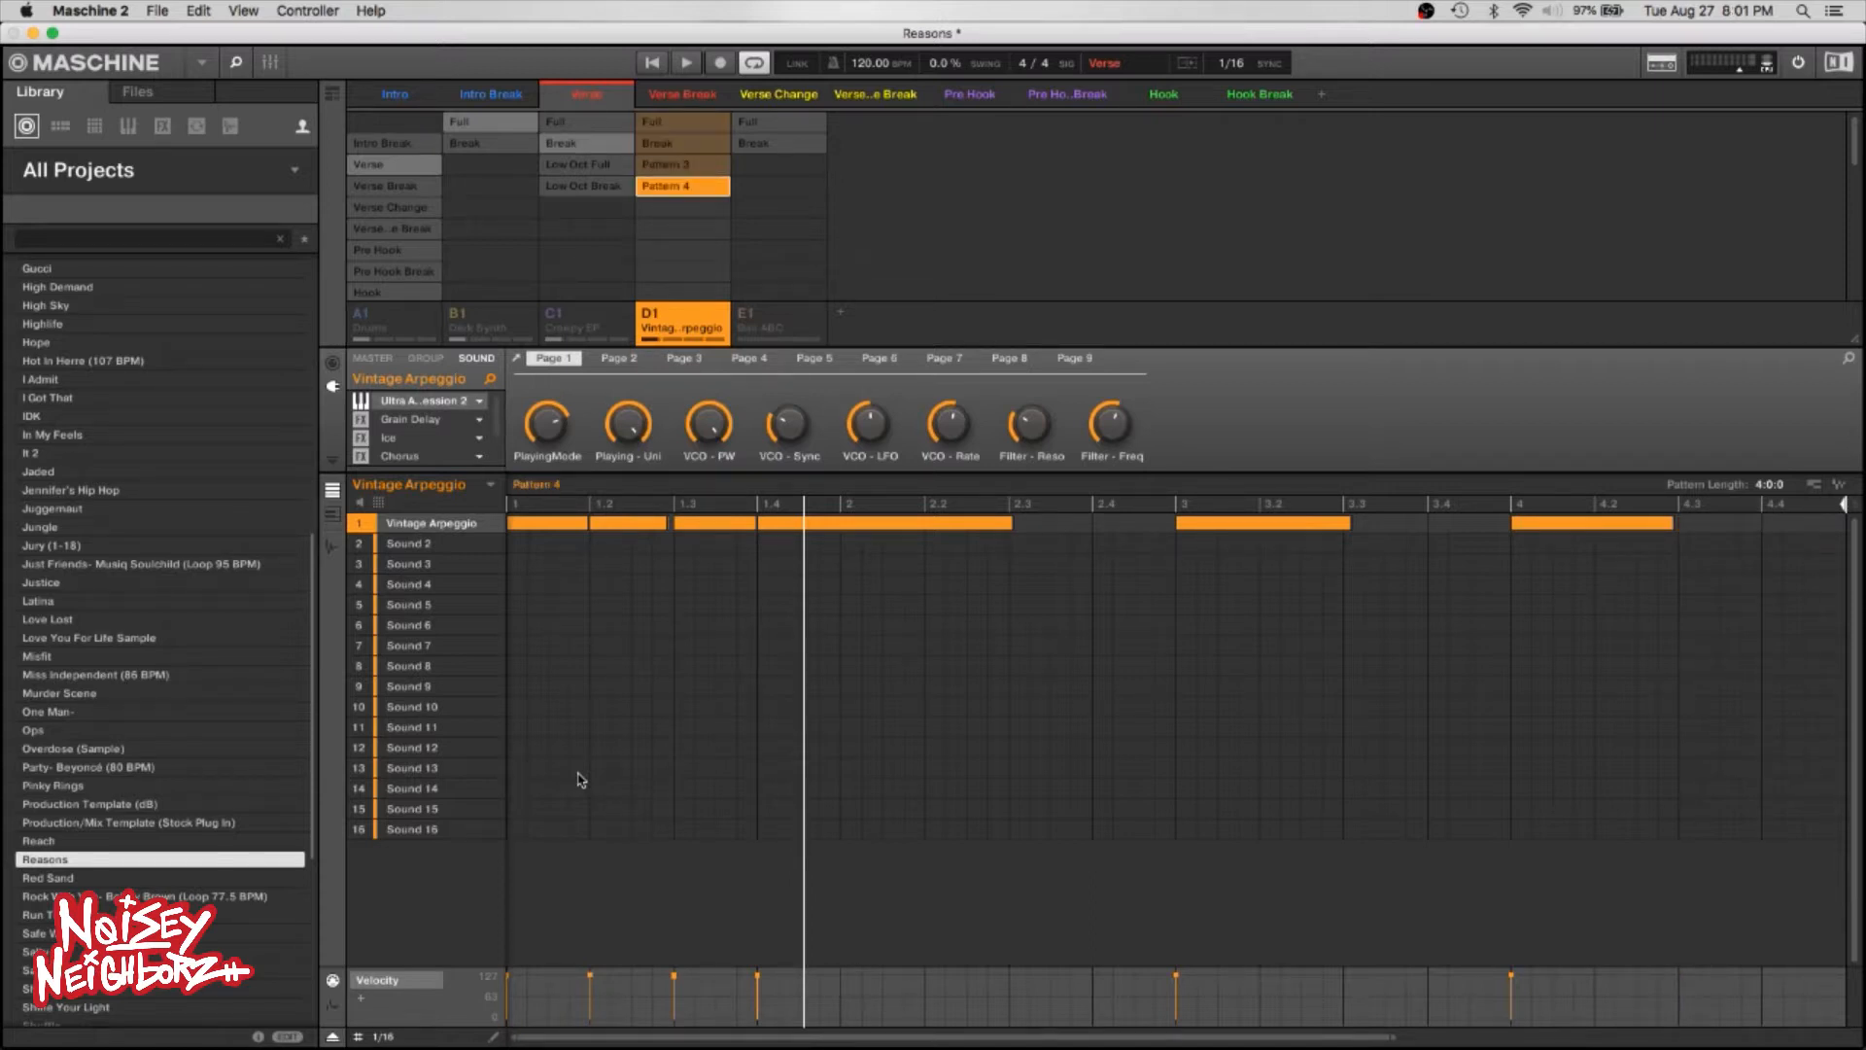
pyautogui.press('Up')
# Rename Vintage Arpeggio's Pattern 3 as Low Oct Full and Pattern 4 as Low Oct Break.
pyautogui.doubleClick(546, 486)
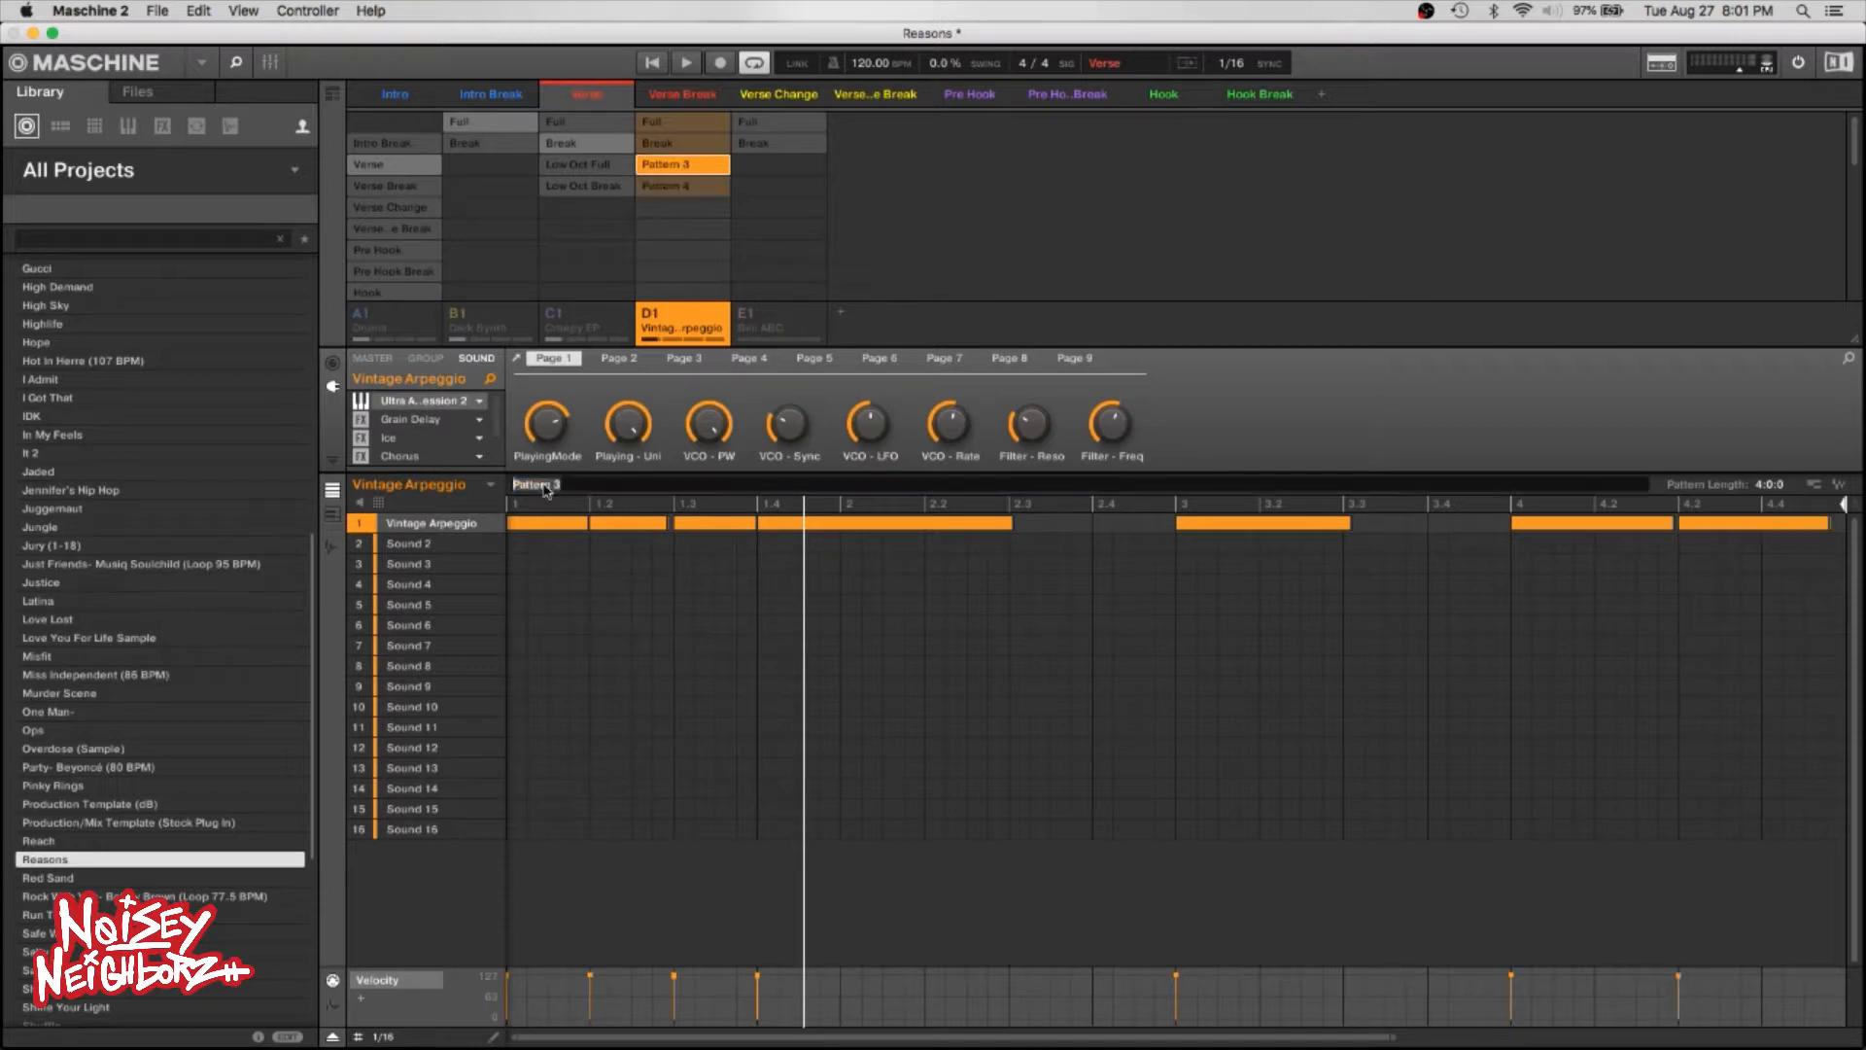
pyautogui.write('Low Oct Full')
pyautogui.press('Return')
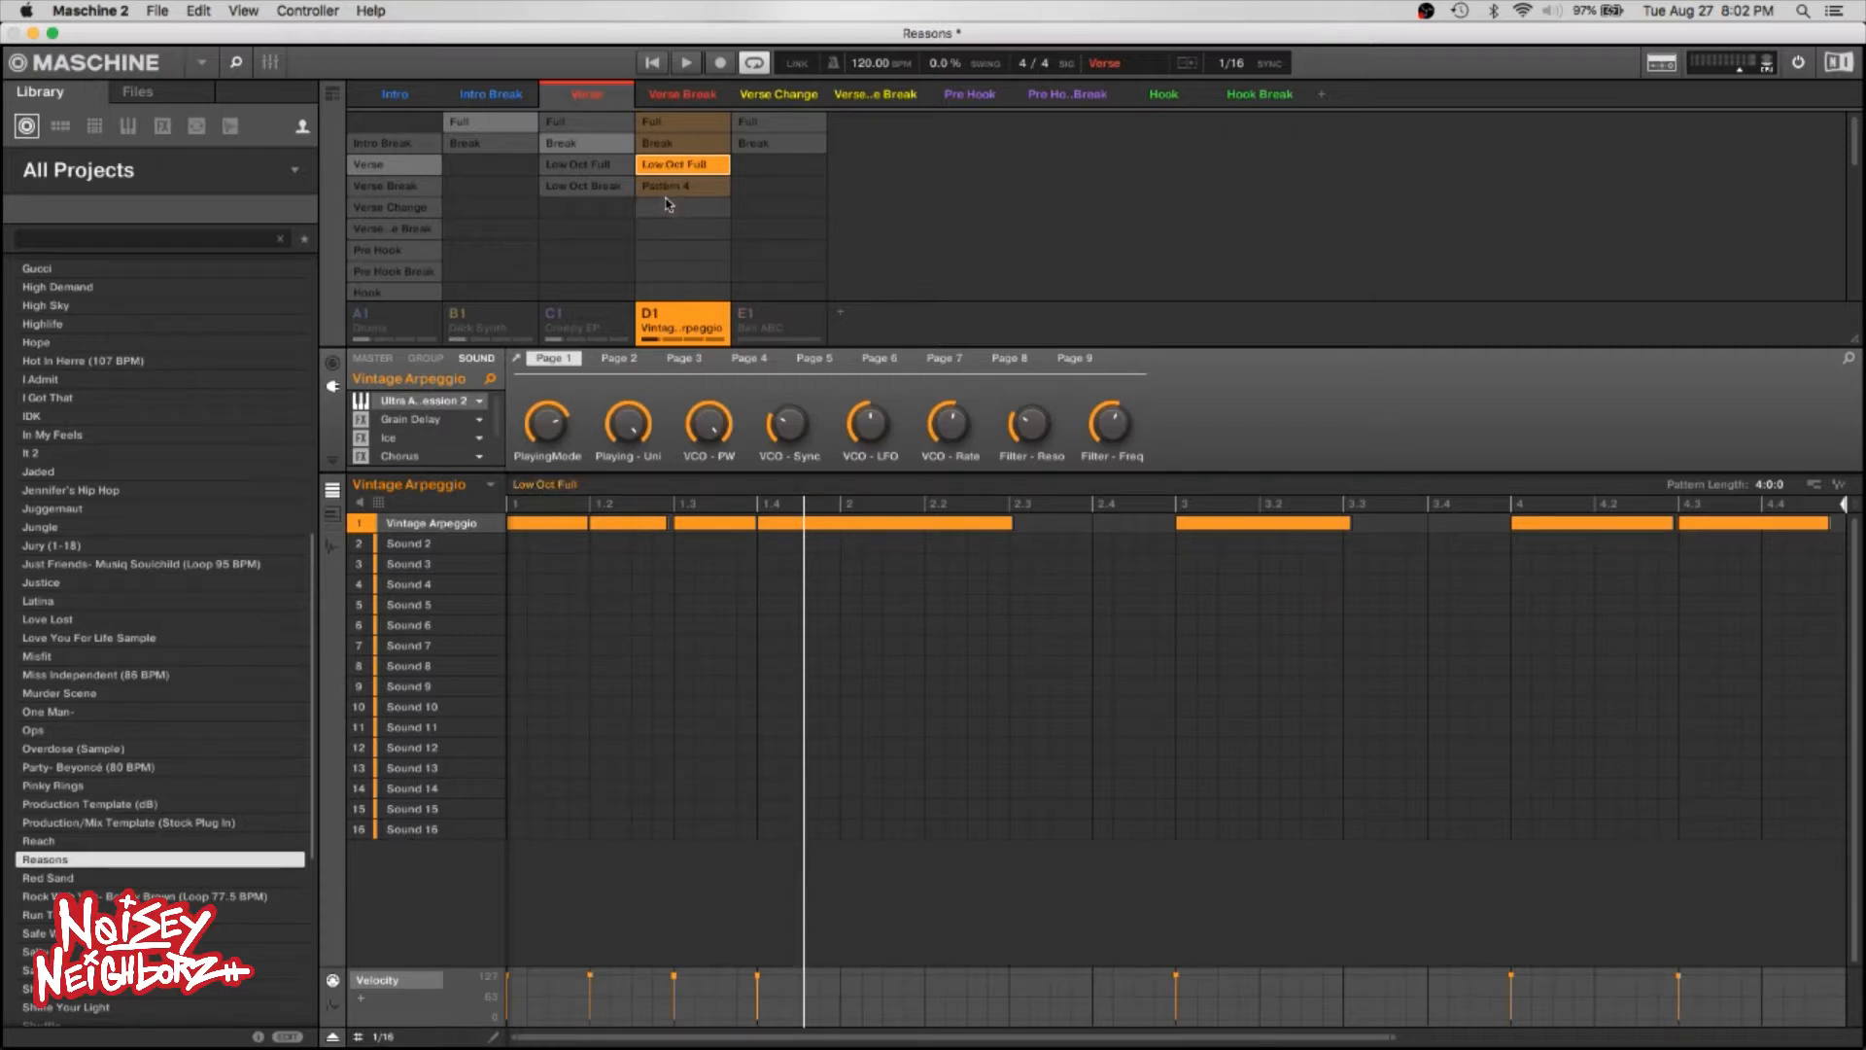
pyautogui.click(668, 190)
pyautogui.doubleClick(558, 486)
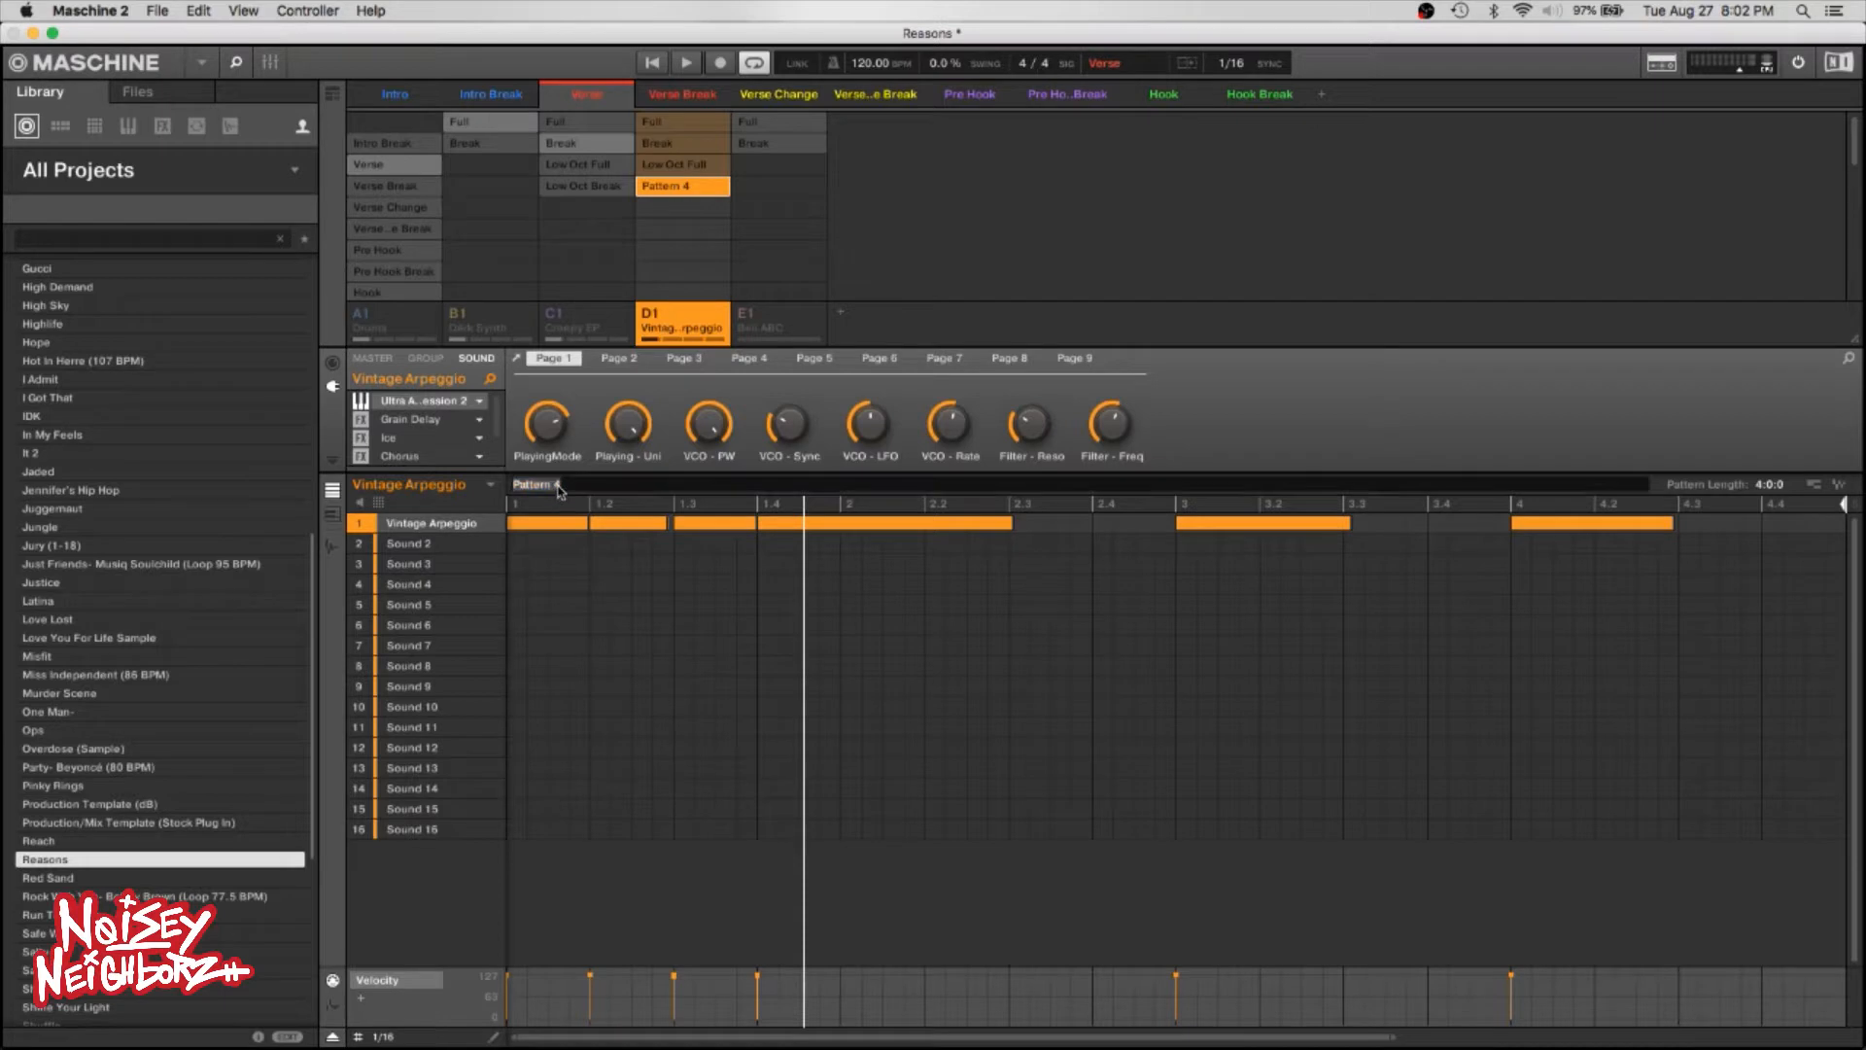
pyautogui.write('Low Oct Break')
pyautogui.press('Return')
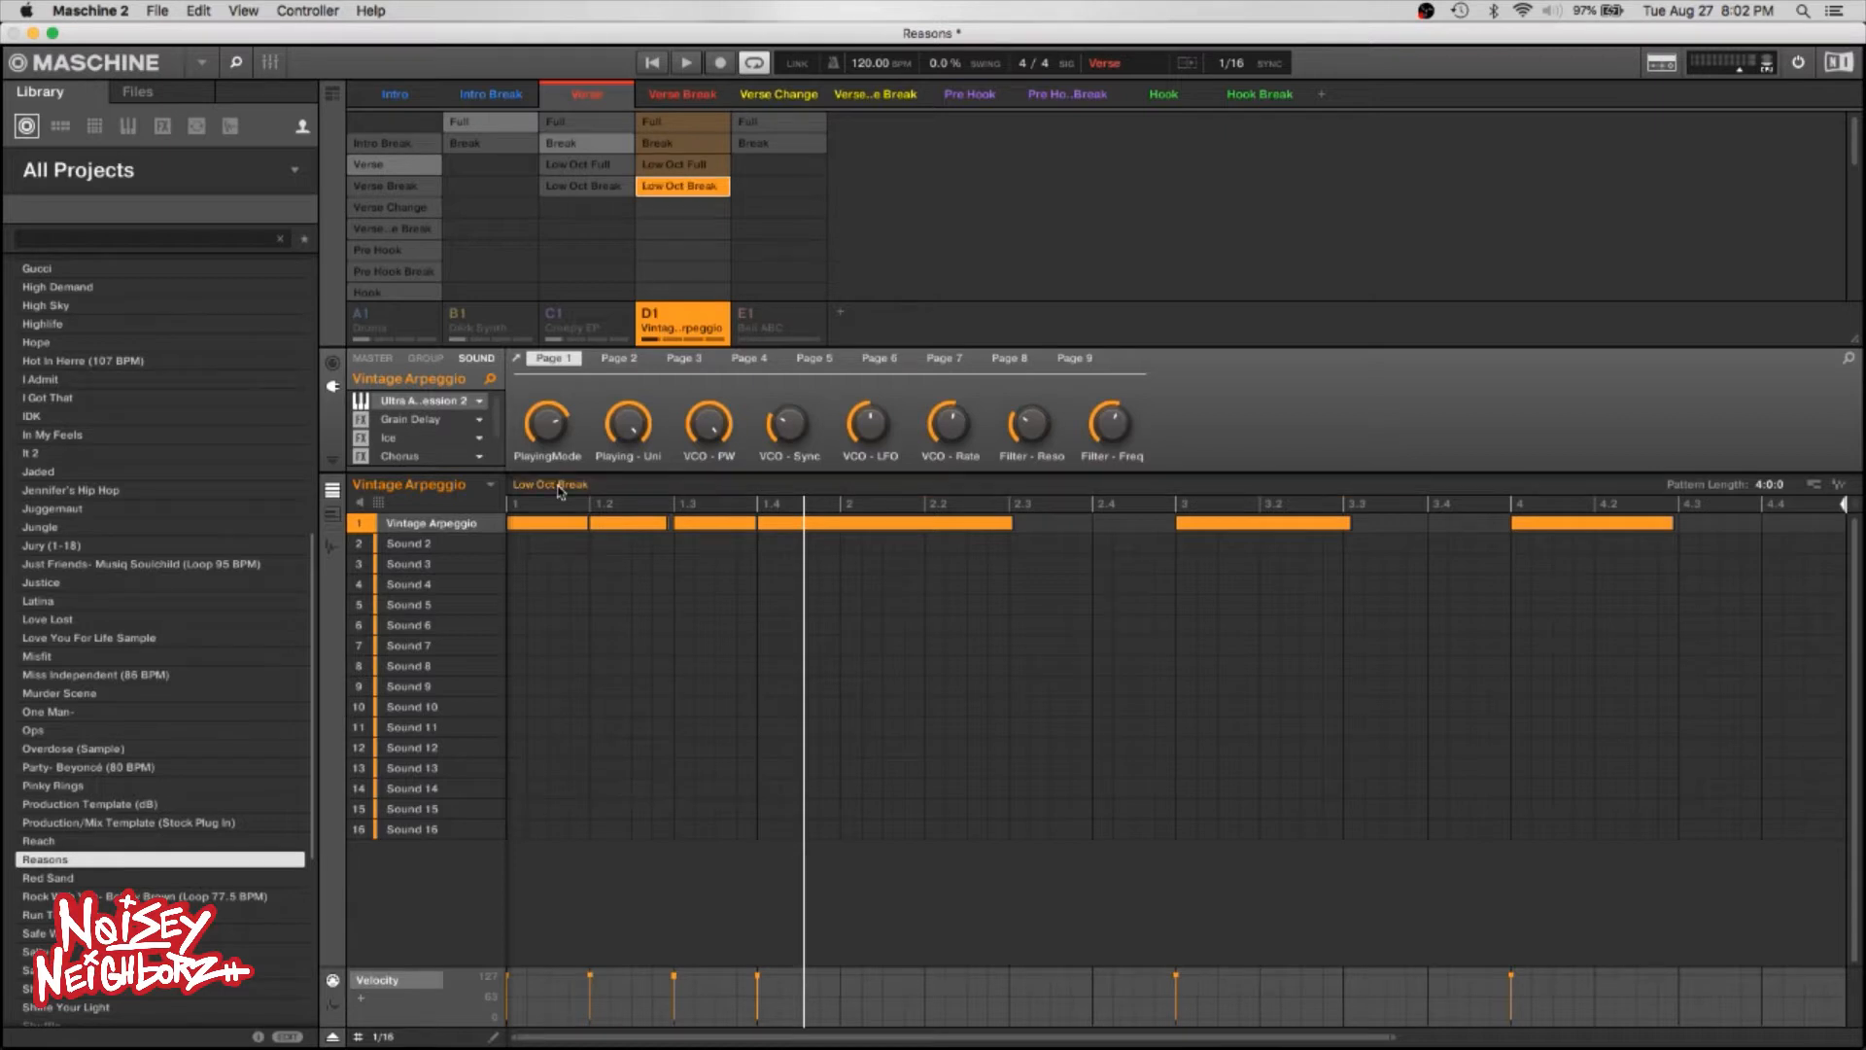
# Transpose all notes in Vintage Arpeggio's Low Oct Full pattern down about an octave in the piano roll and audition them.
pyautogui.click(663, 165)
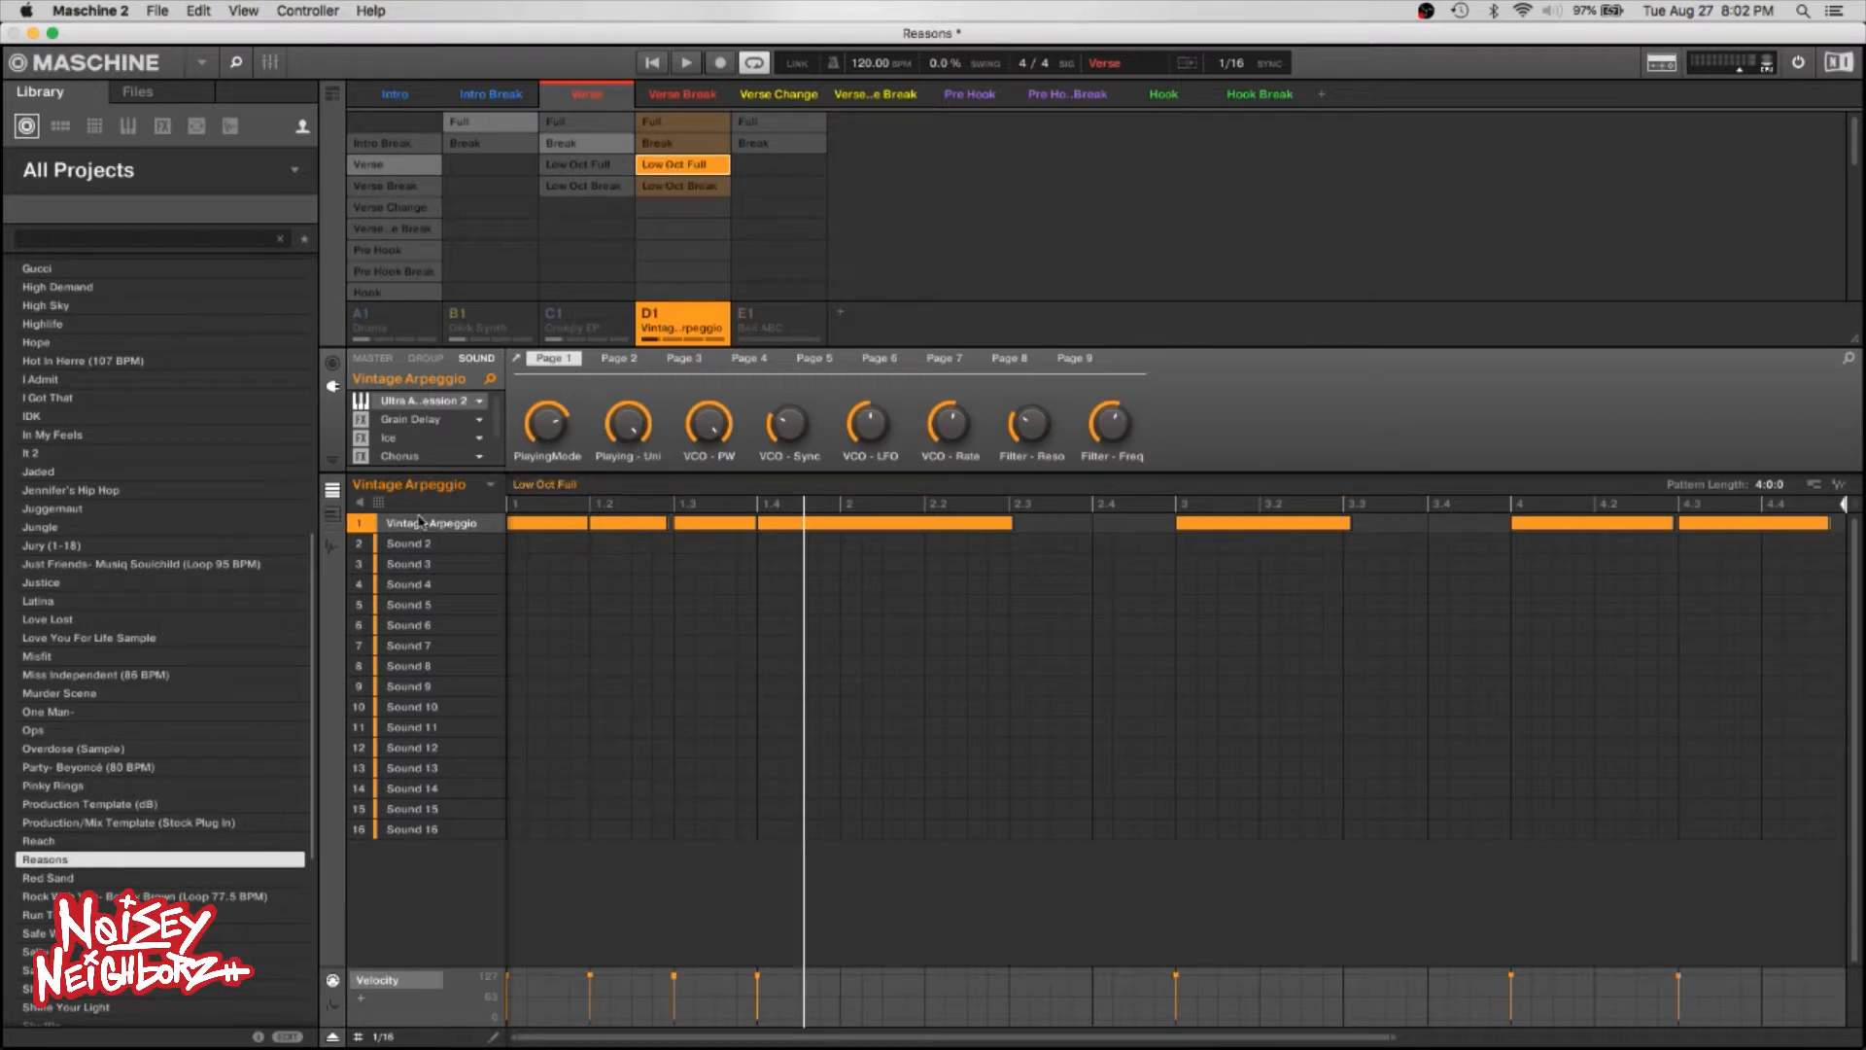
pyautogui.click(332, 514)
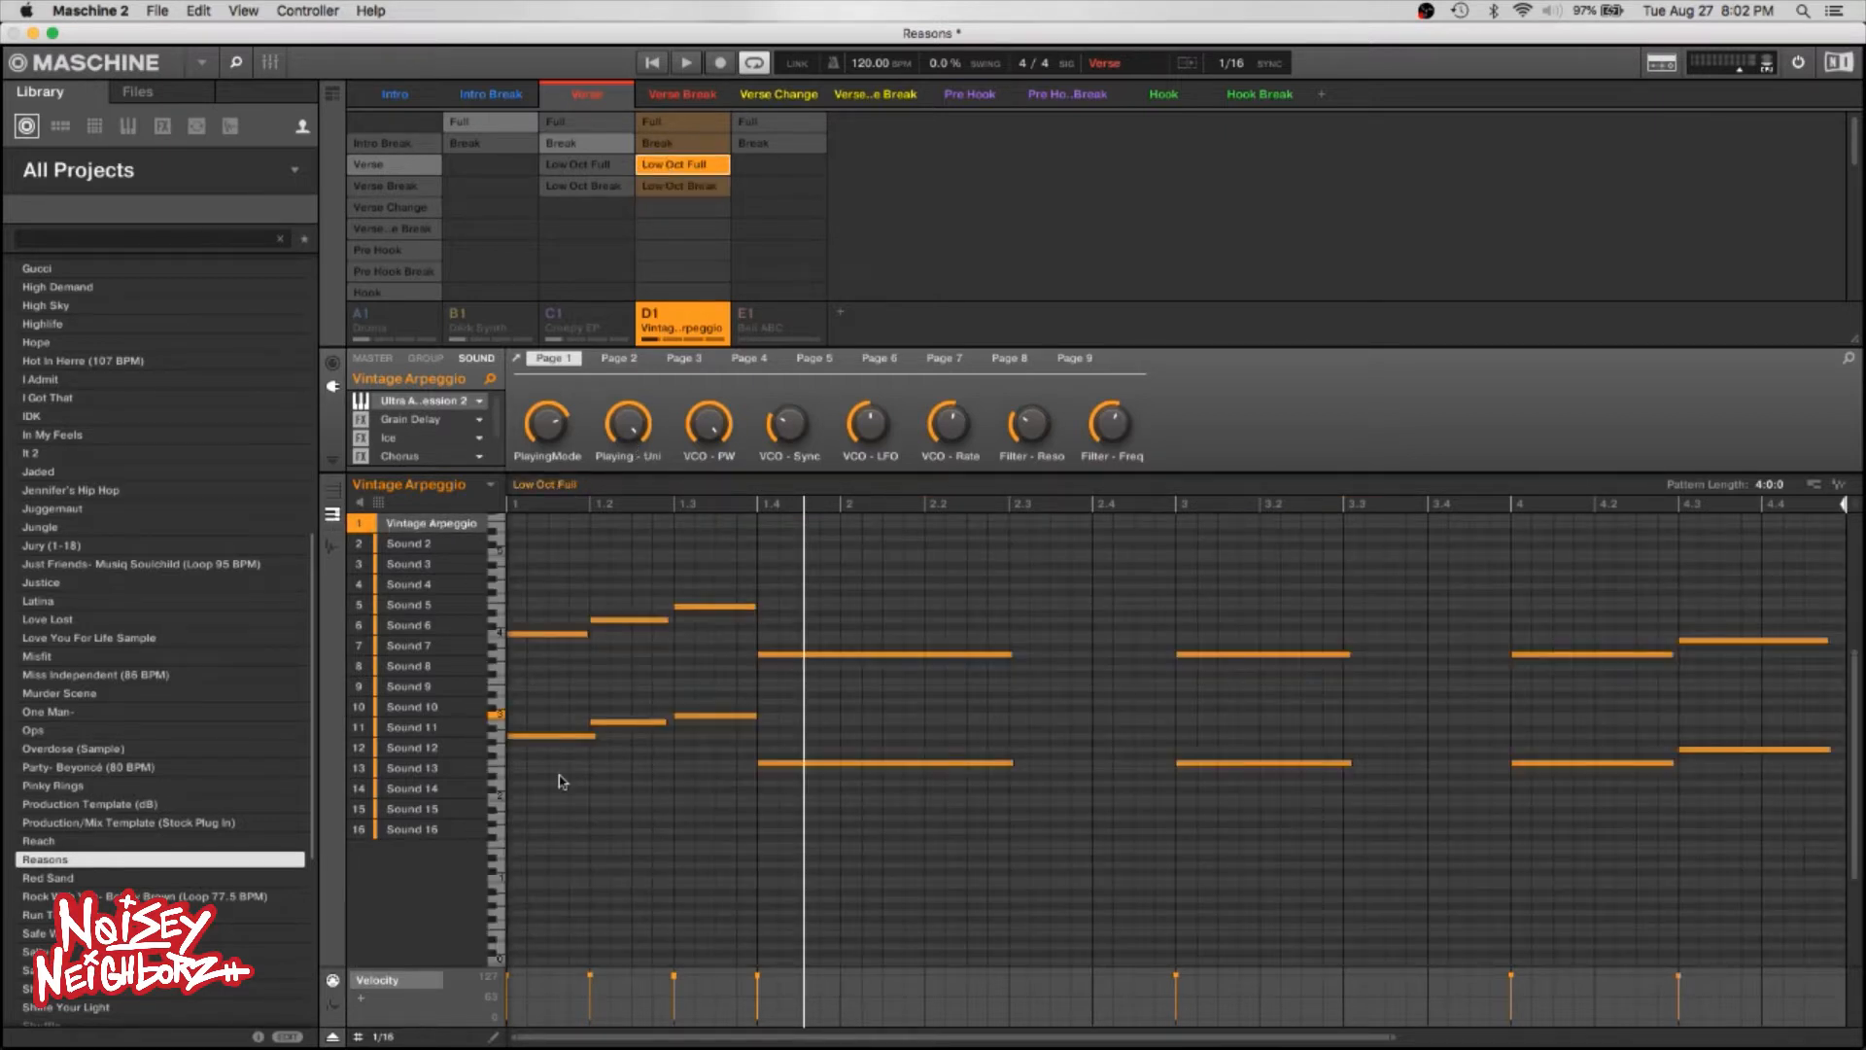
pyautogui.press('super+a')
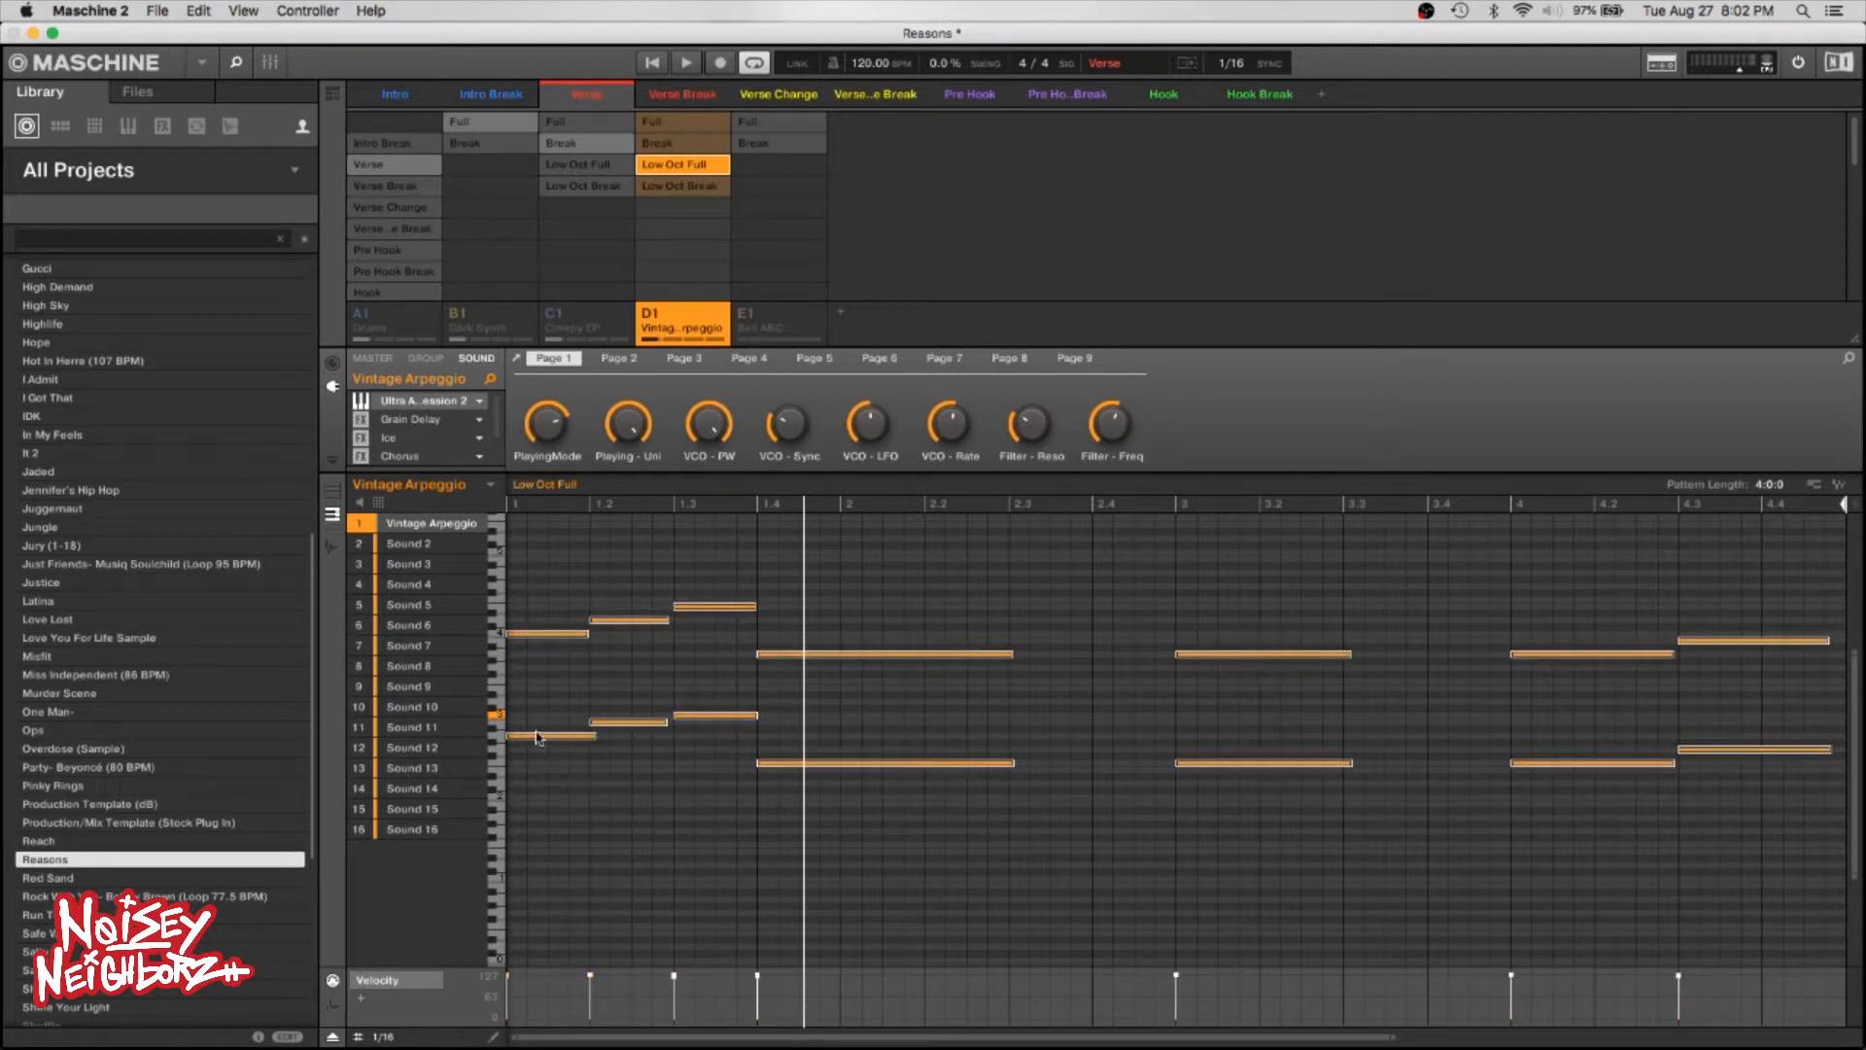
pyautogui.moveTo(537, 738); pyautogui.dragTo(516, 807)
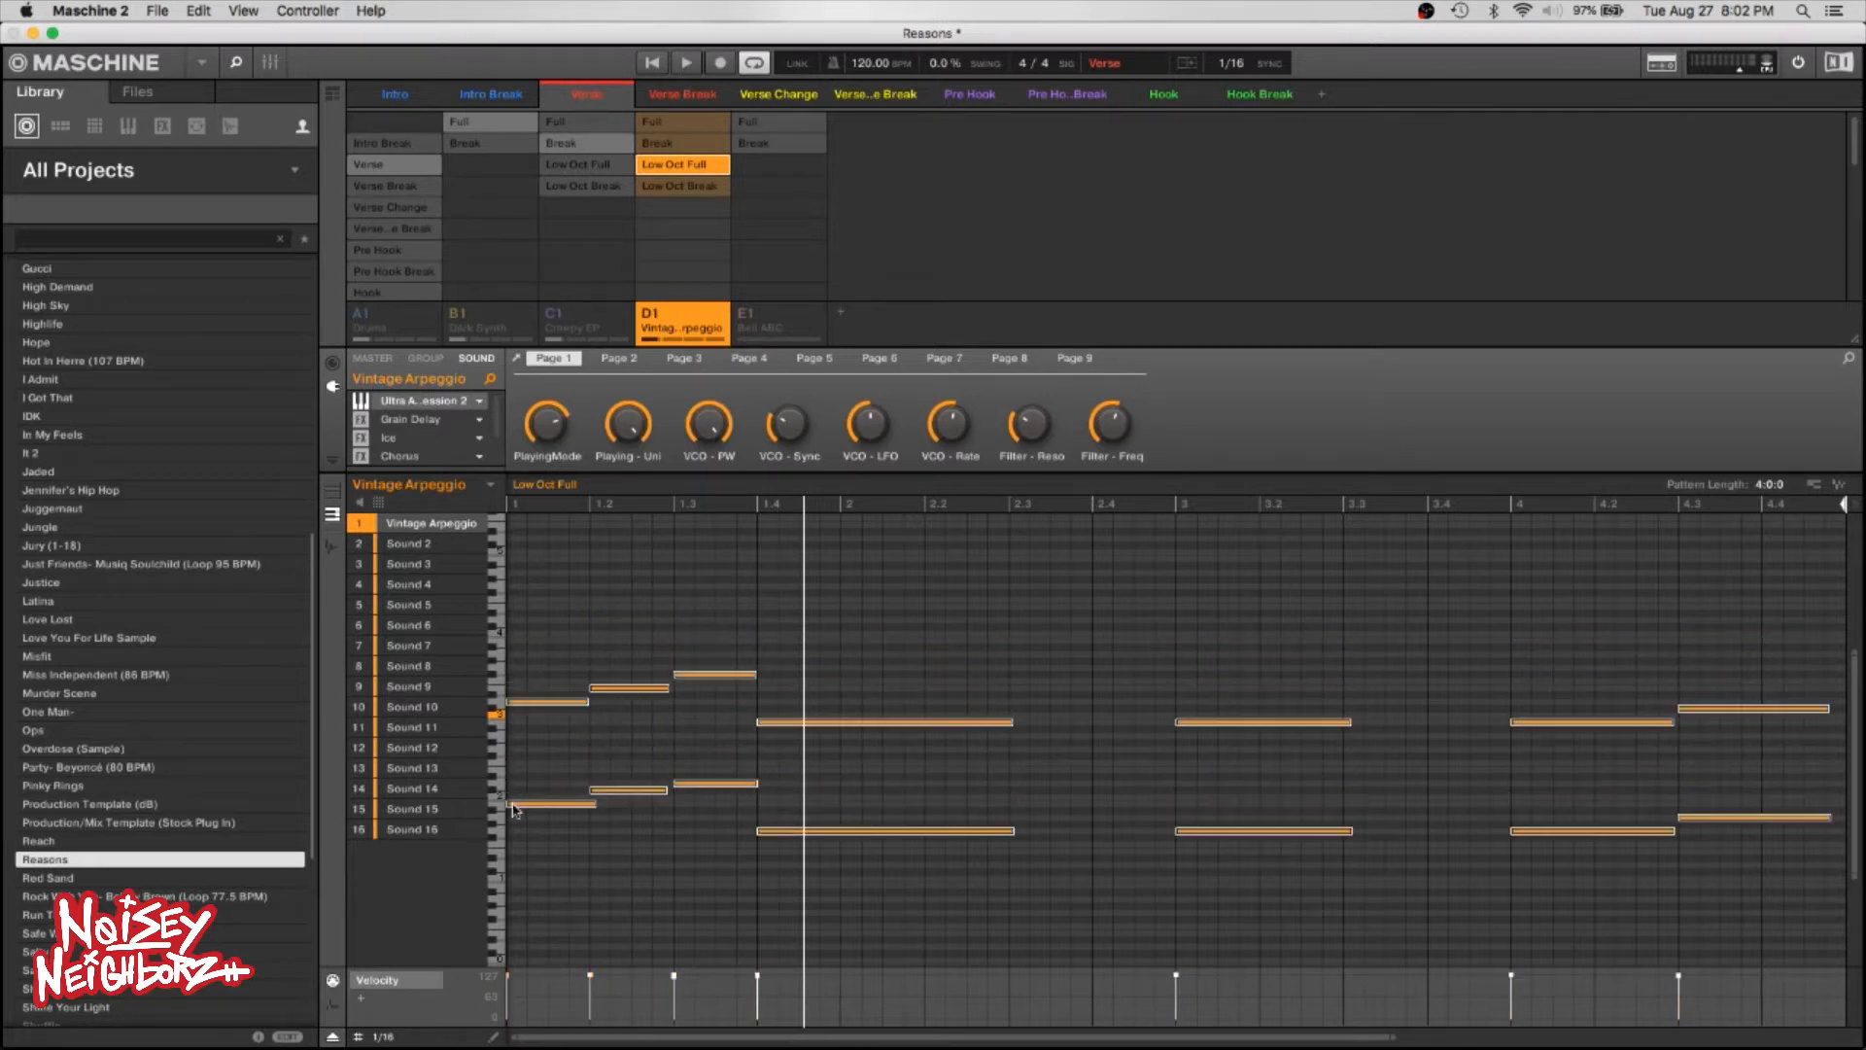
pyautogui.press('space')
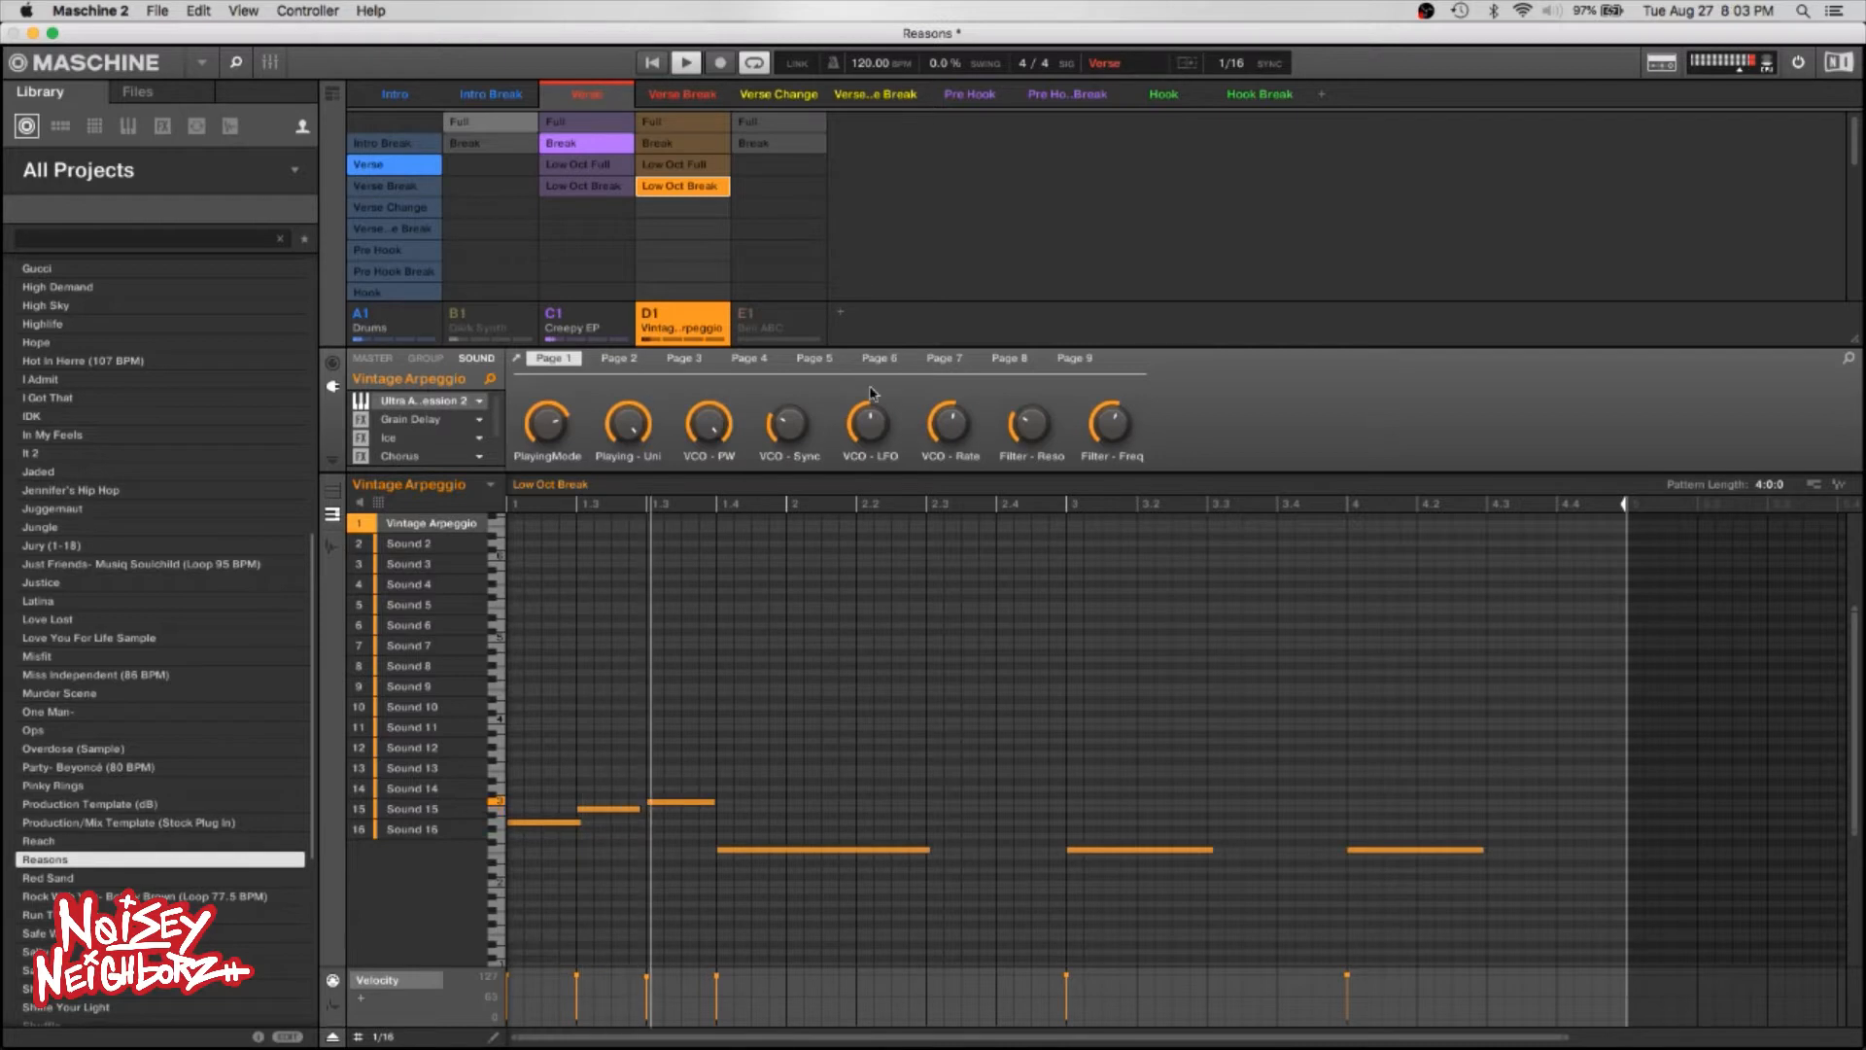
# Unmute Bell ABC and assign its Full pattern and Vintage Arpeggio's Break pattern to the Verse scene.
pyautogui.click(798, 336)
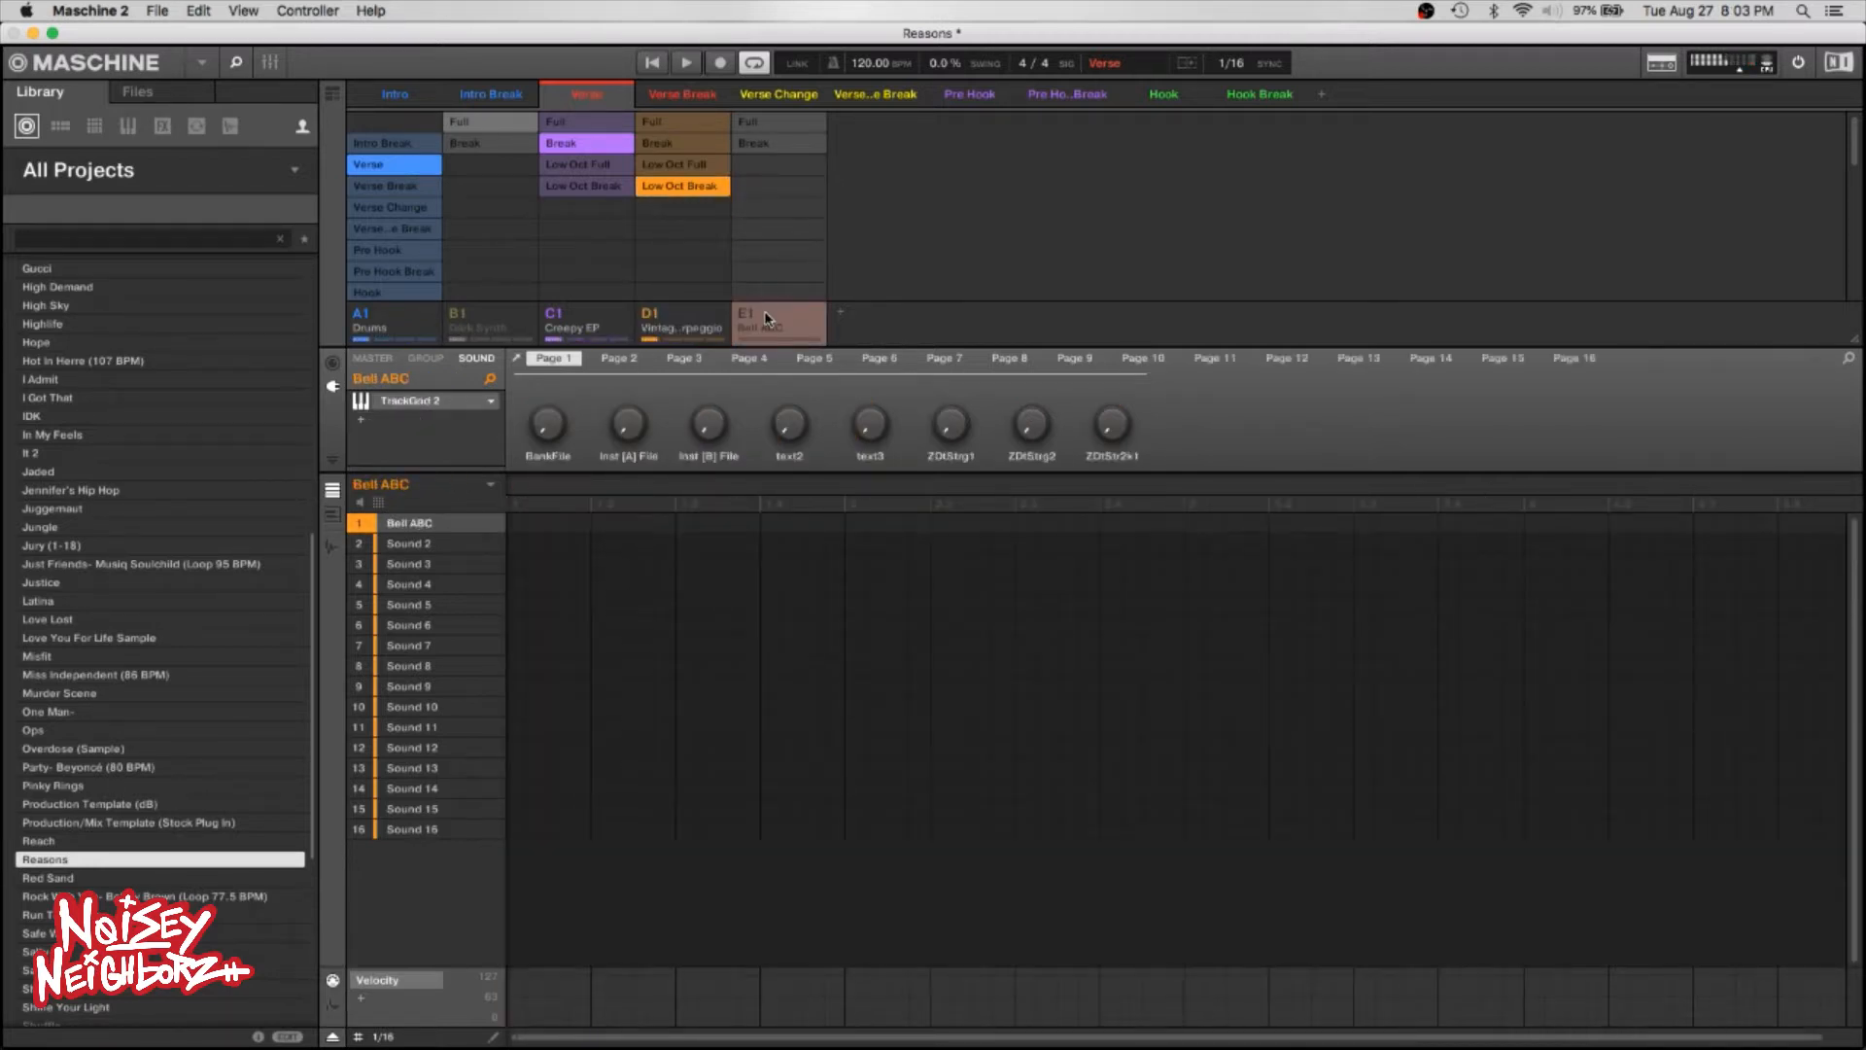
pyautogui.click(747, 311)
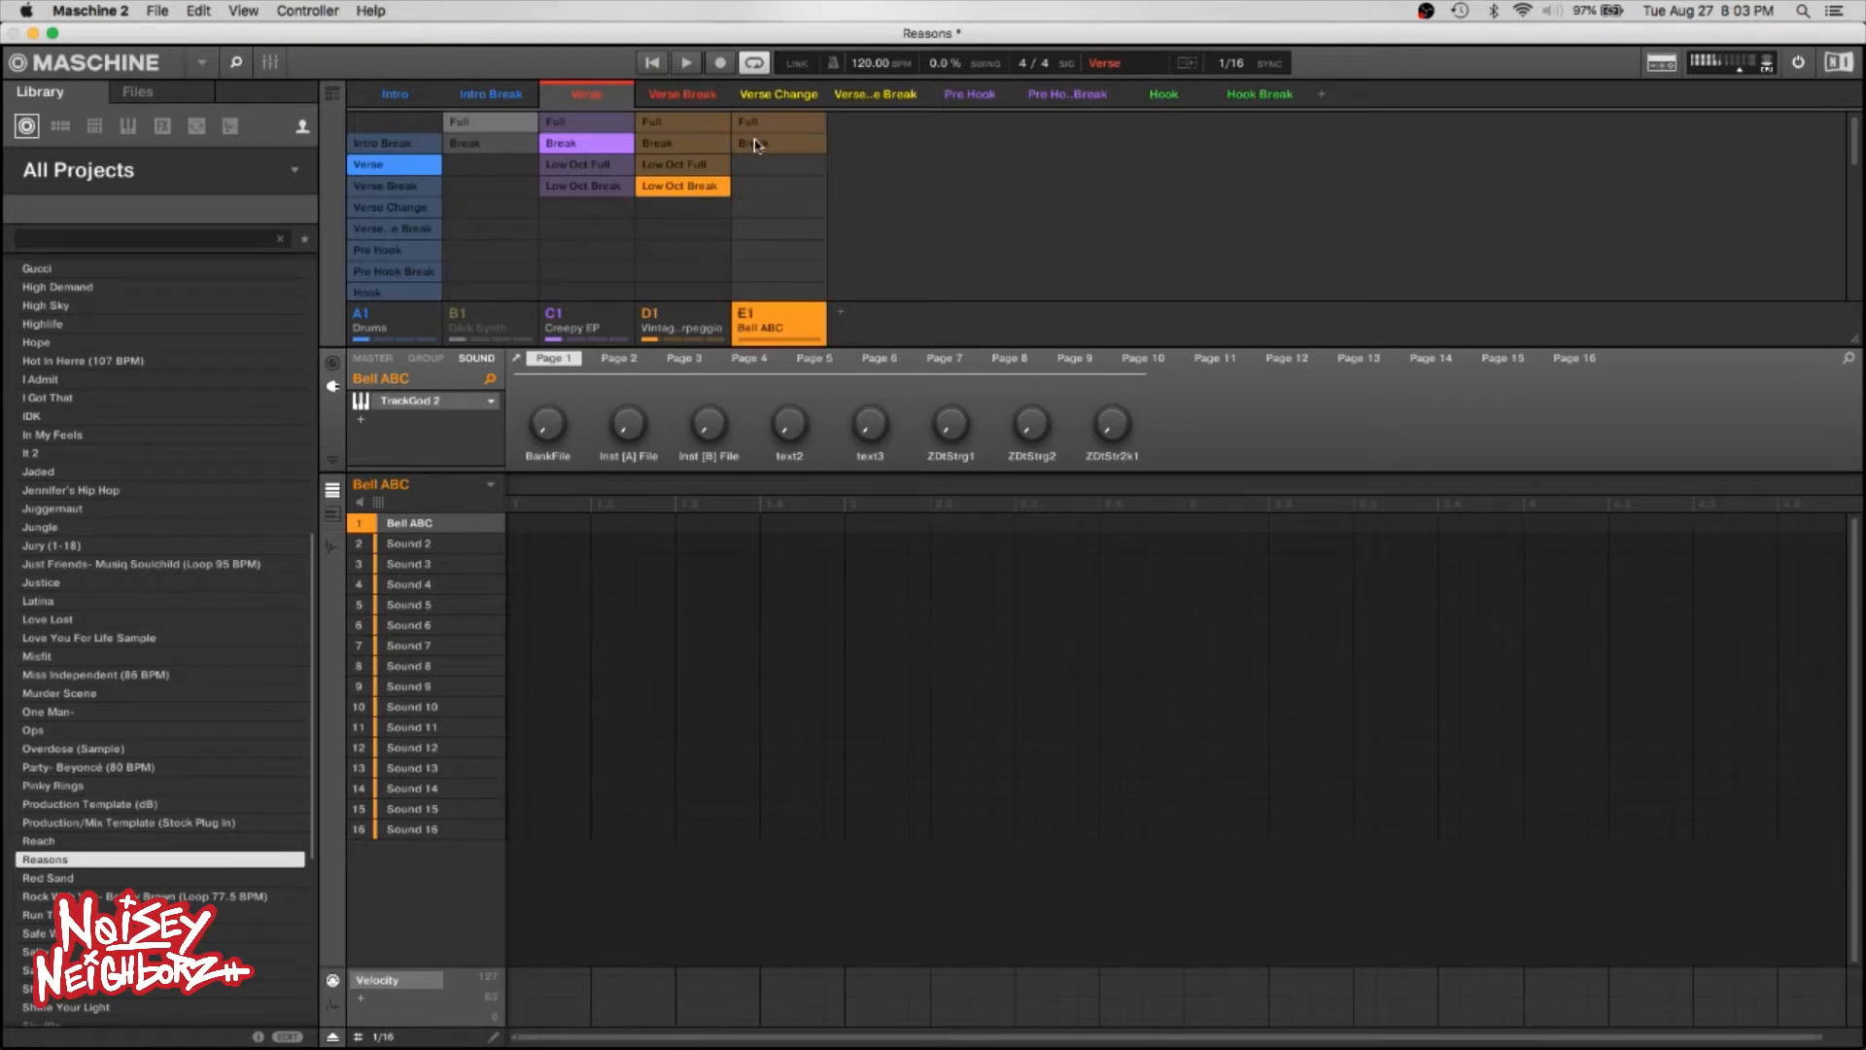
pyautogui.click(755, 125)
pyautogui.press('space')
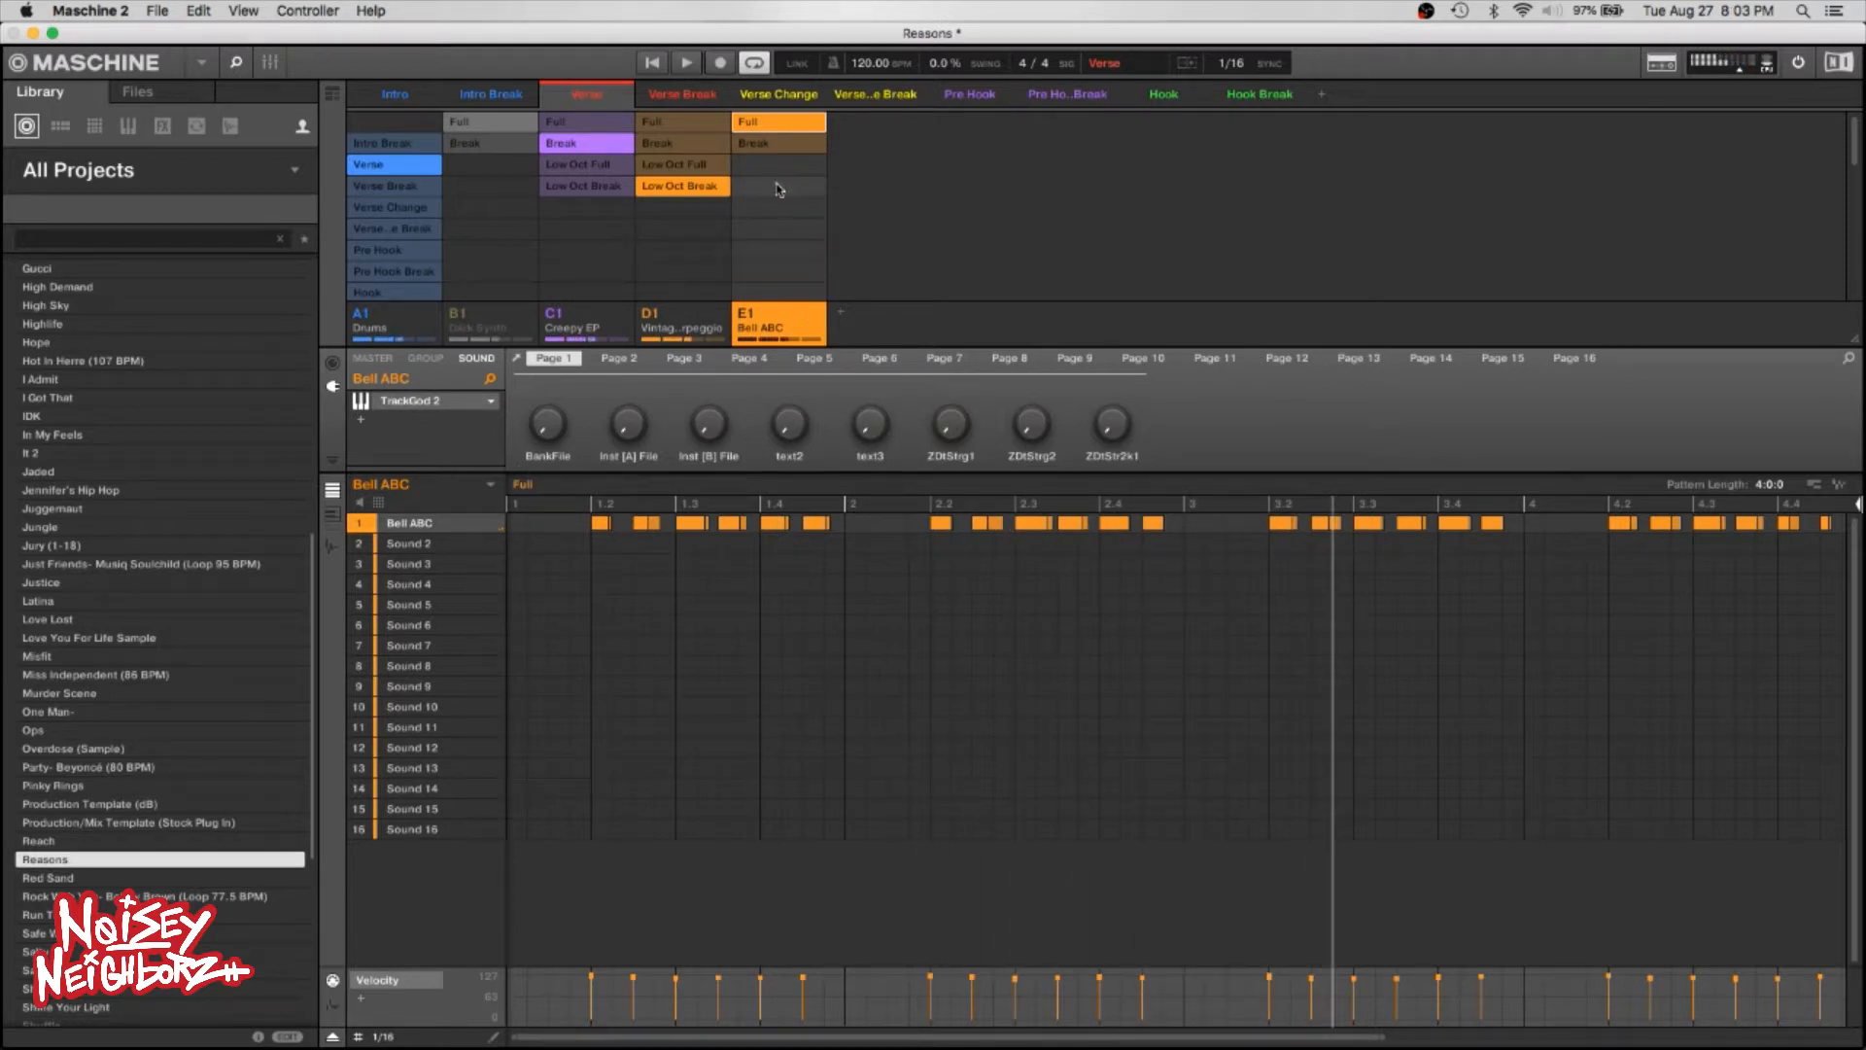
pyautogui.click(678, 188)
pyautogui.click(670, 144)
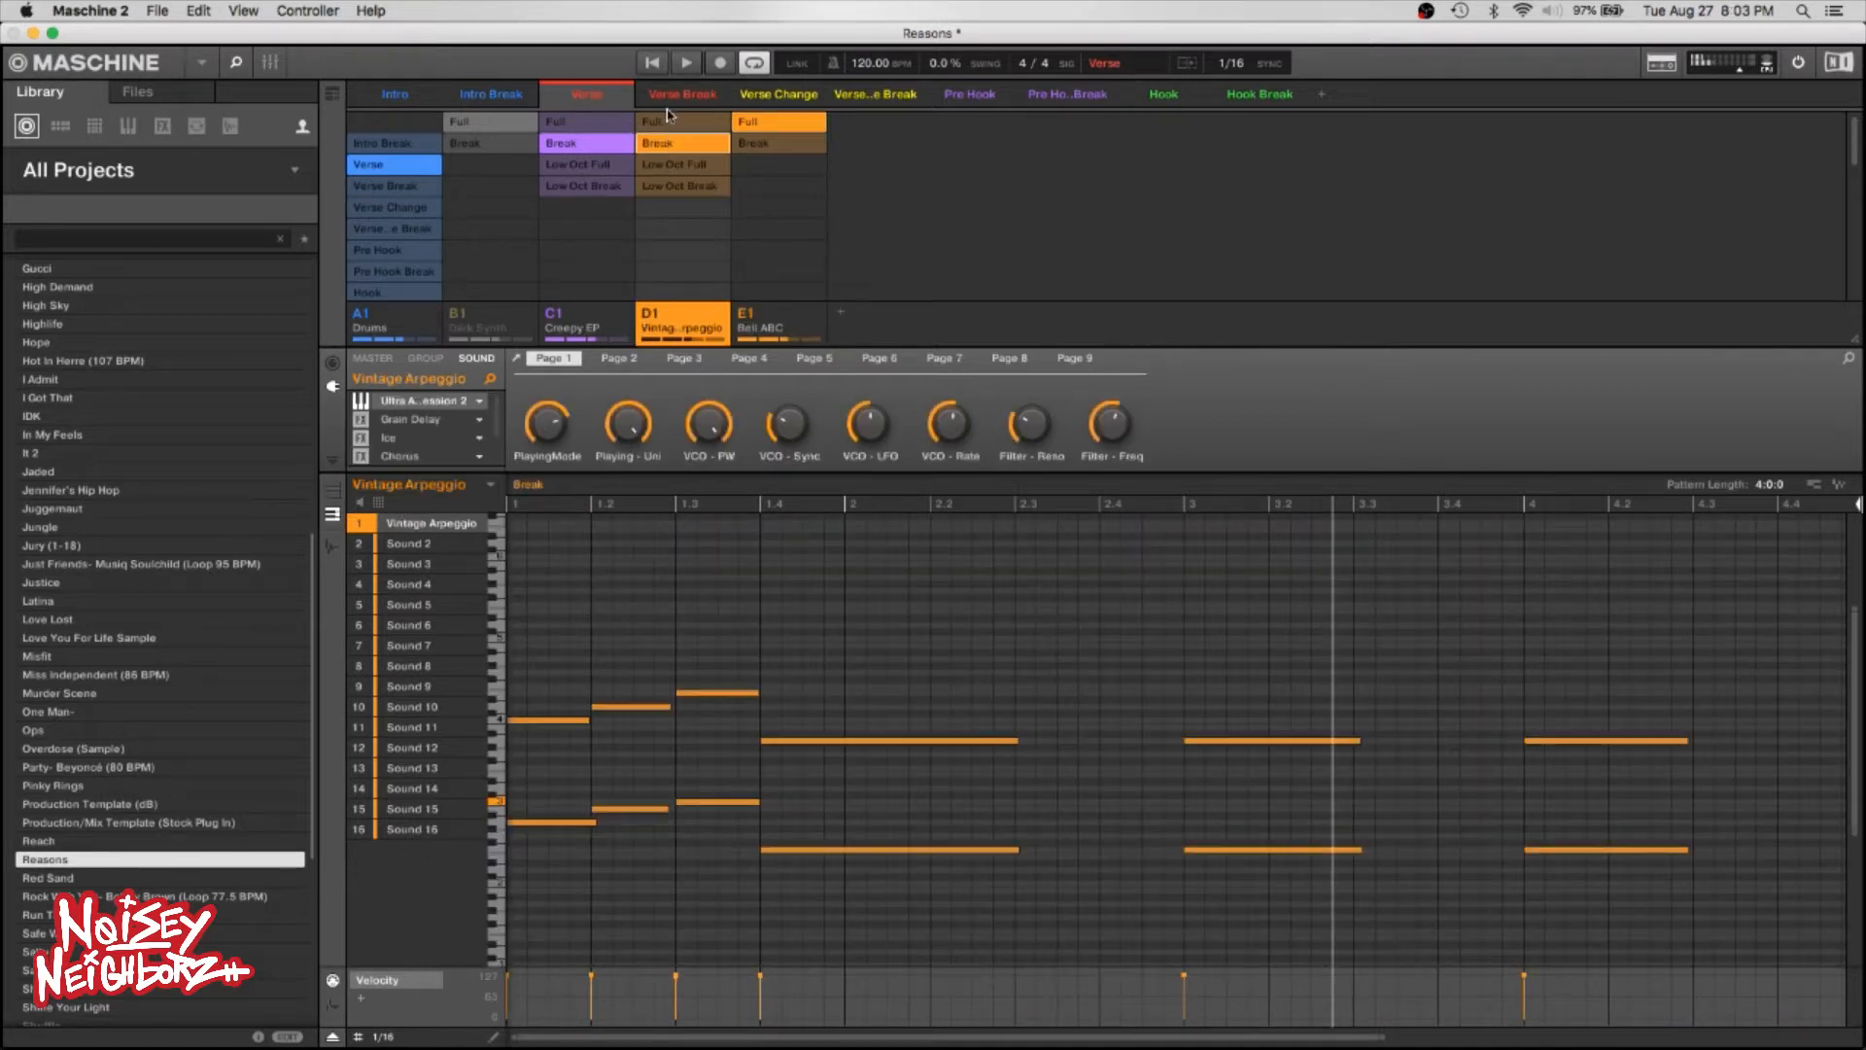
# Switch Vintage Arpeggio and Creepy EP to their Full patterns in the Verse scene.
pyautogui.click(669, 124)
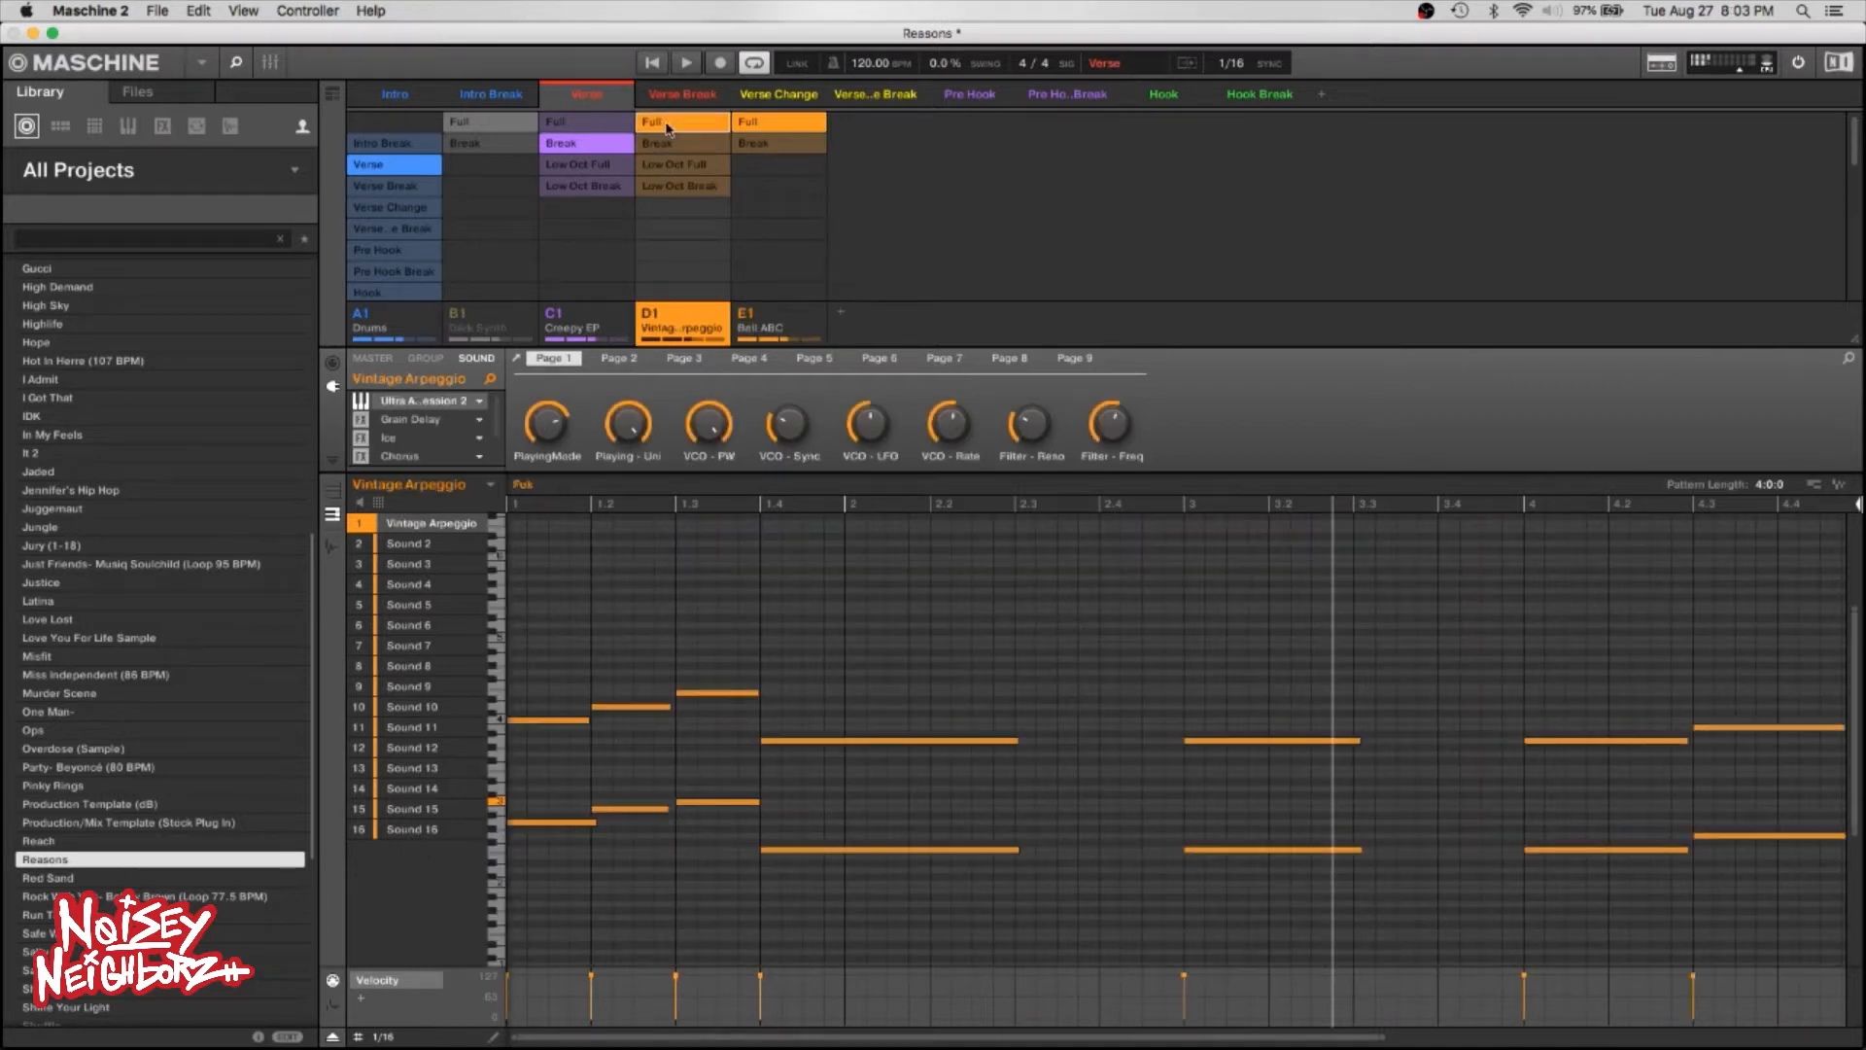
pyautogui.click(610, 146)
pyautogui.click(614, 146)
pyautogui.click(618, 125)
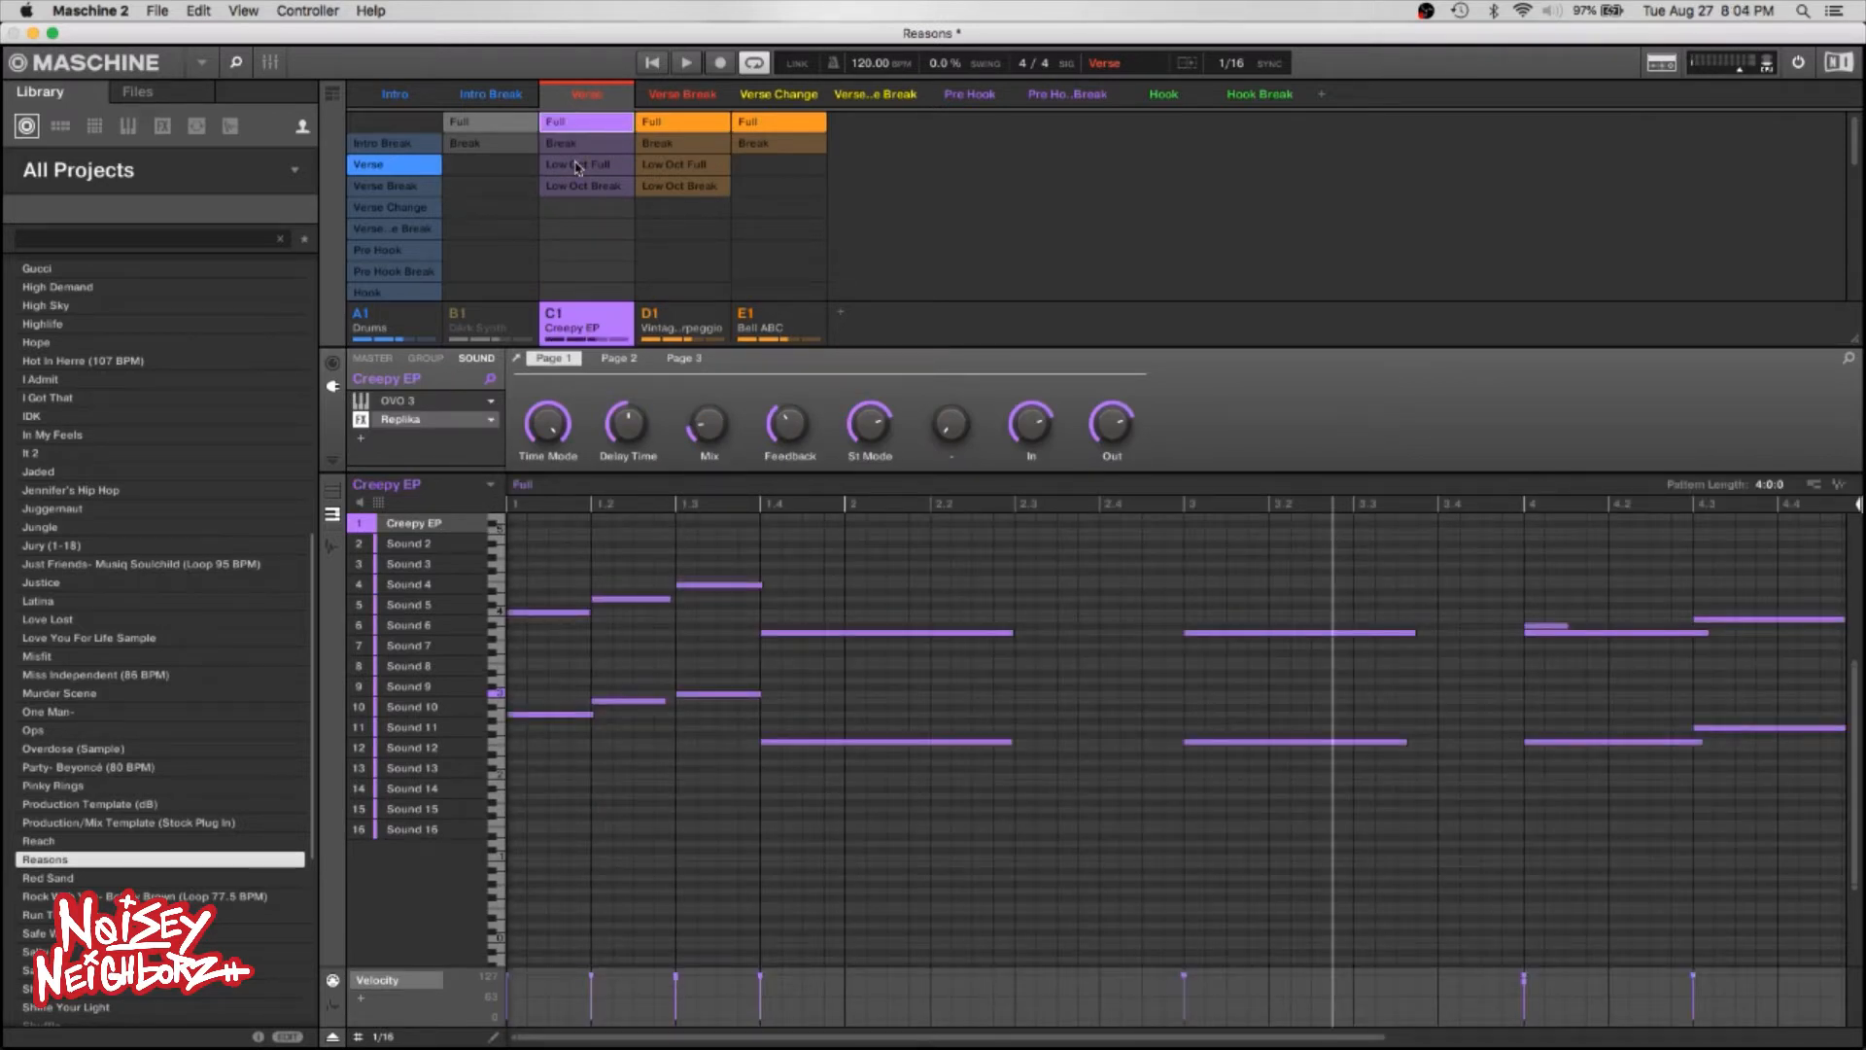
# Unmute Dark Synth and remove Bell ABC's Full pattern from the Verse scene.
pyautogui.rightClick(454, 316)
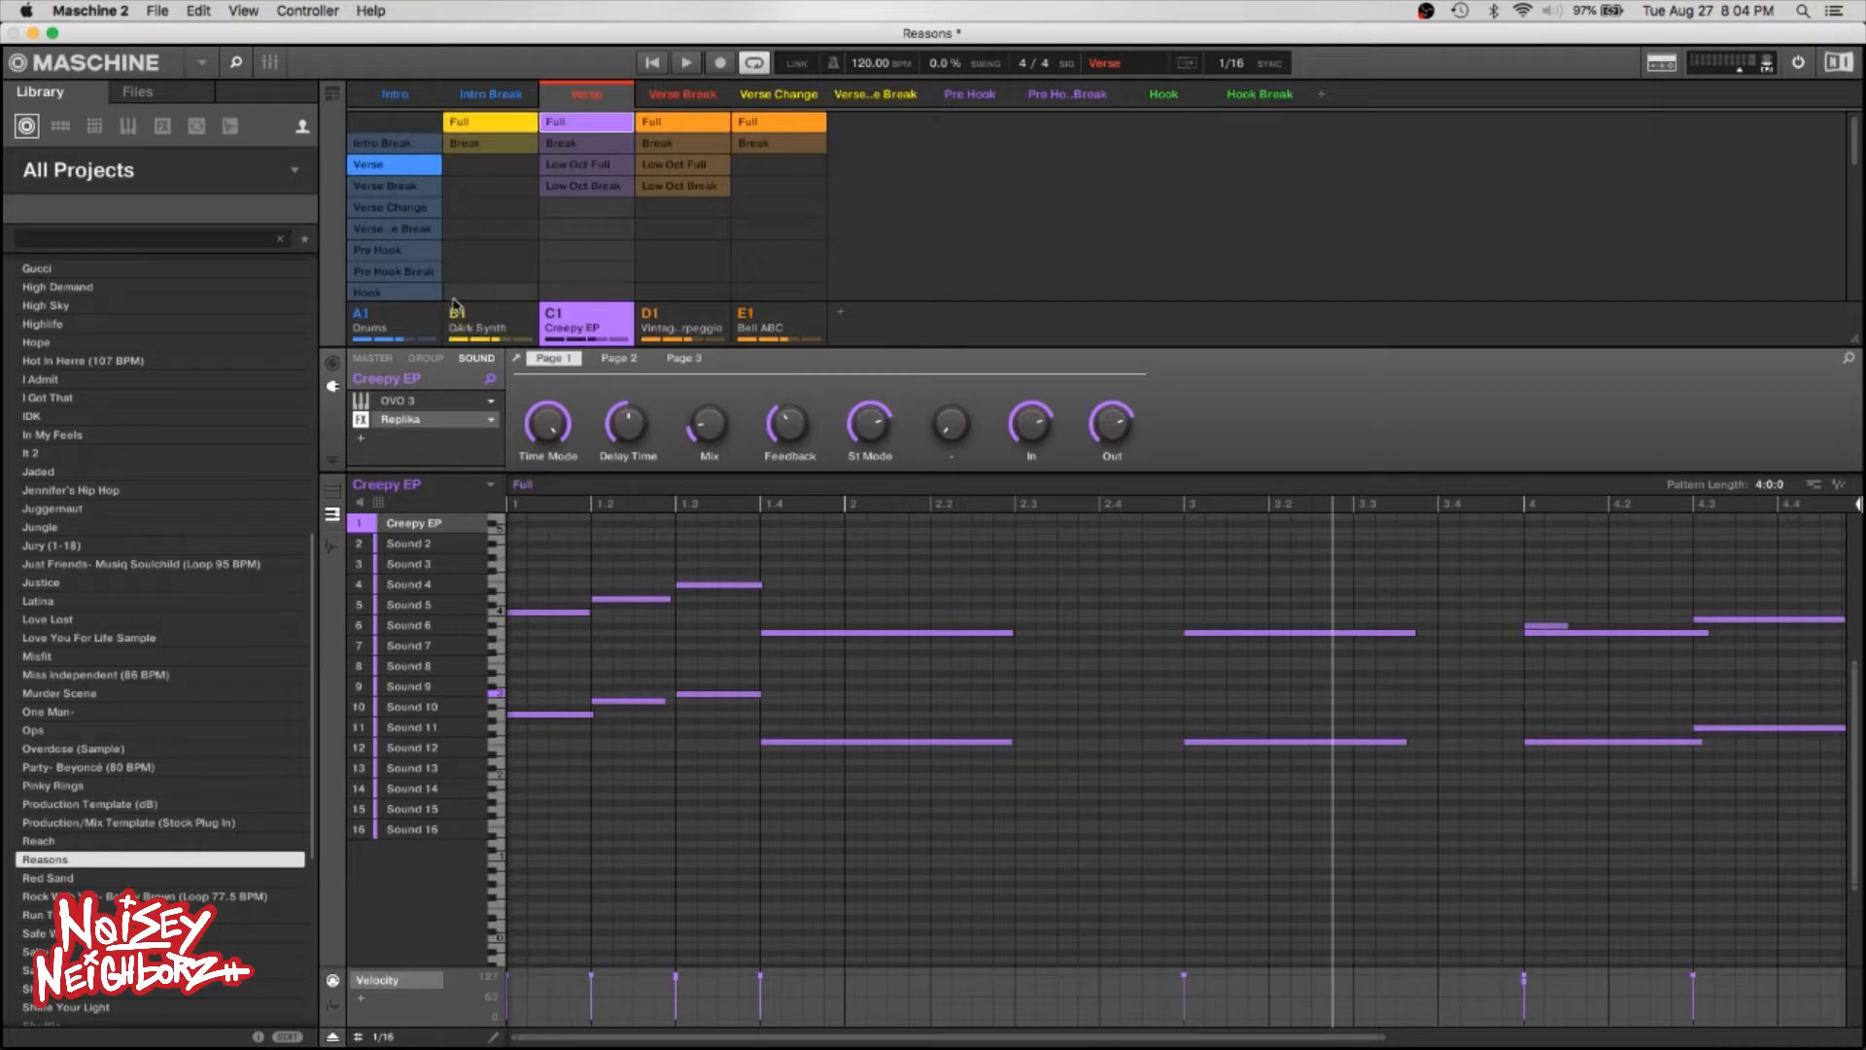
pyautogui.click(585, 126)
pyautogui.click(661, 124)
pyautogui.click(604, 124)
pyautogui.click(772, 124)
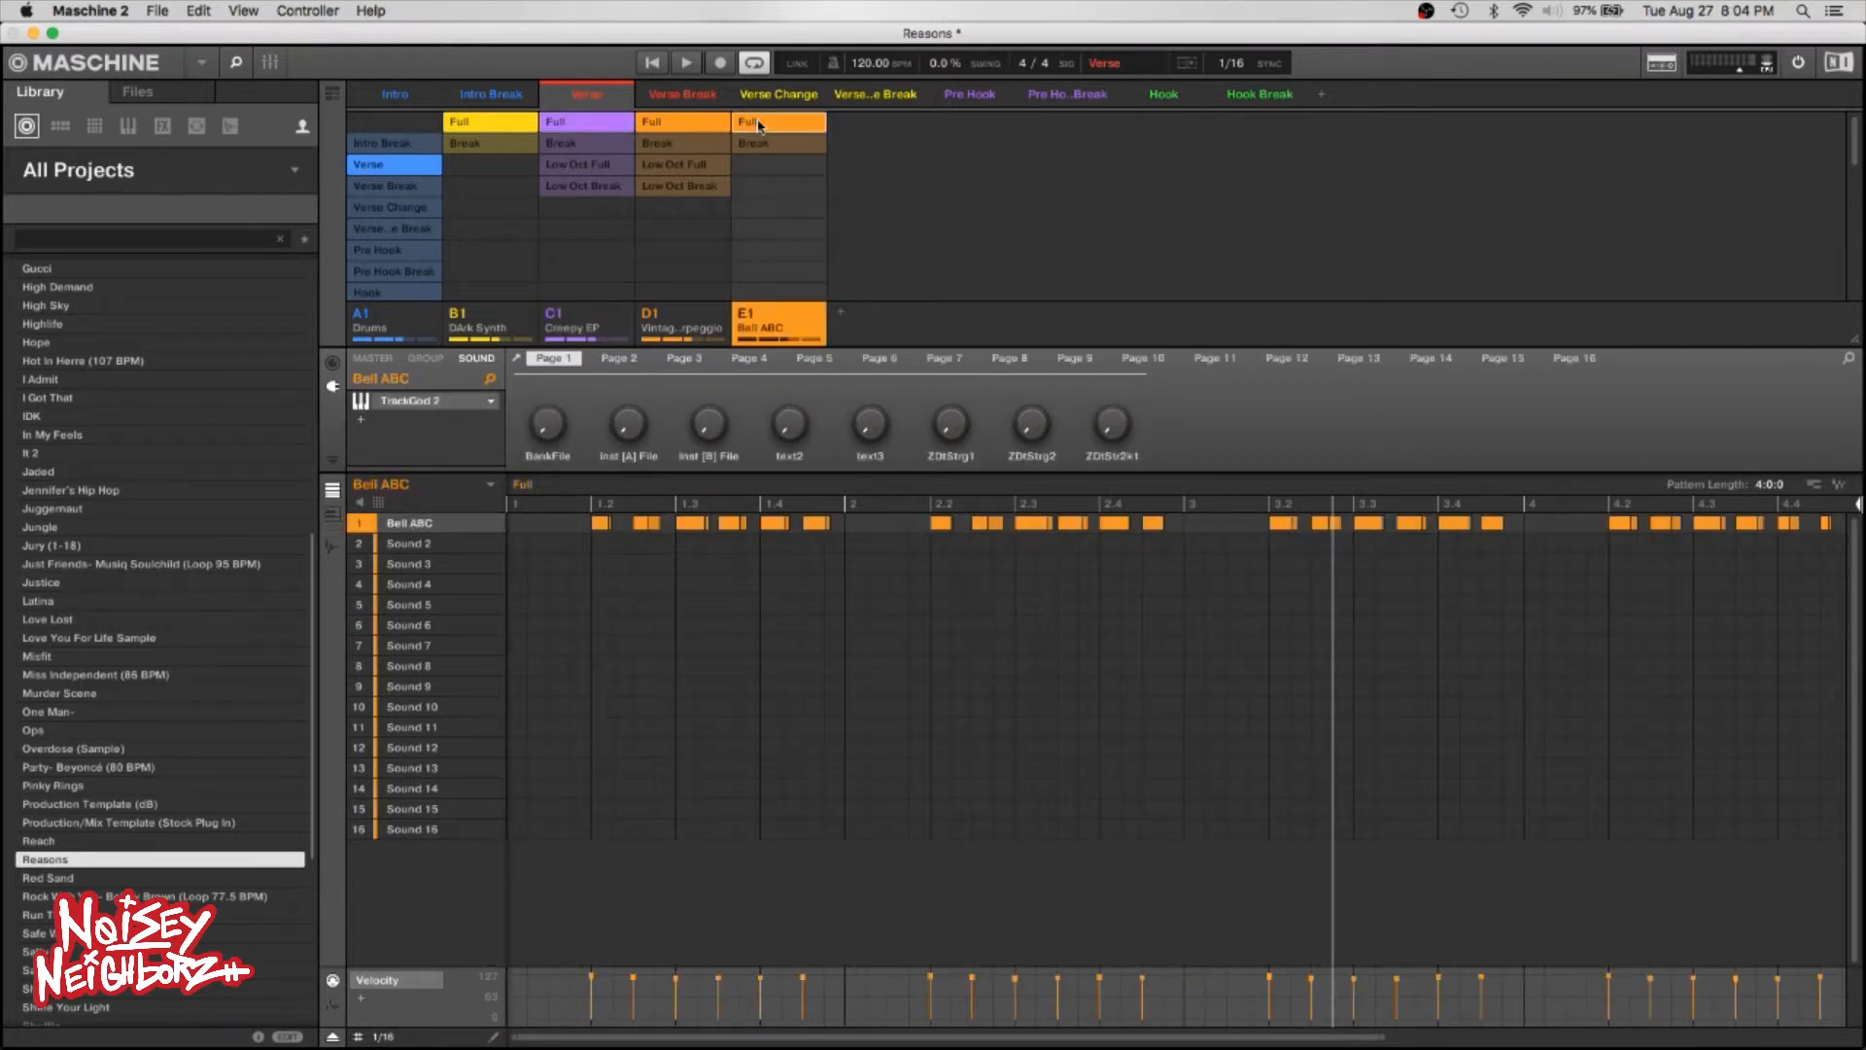
pyautogui.click(759, 124)
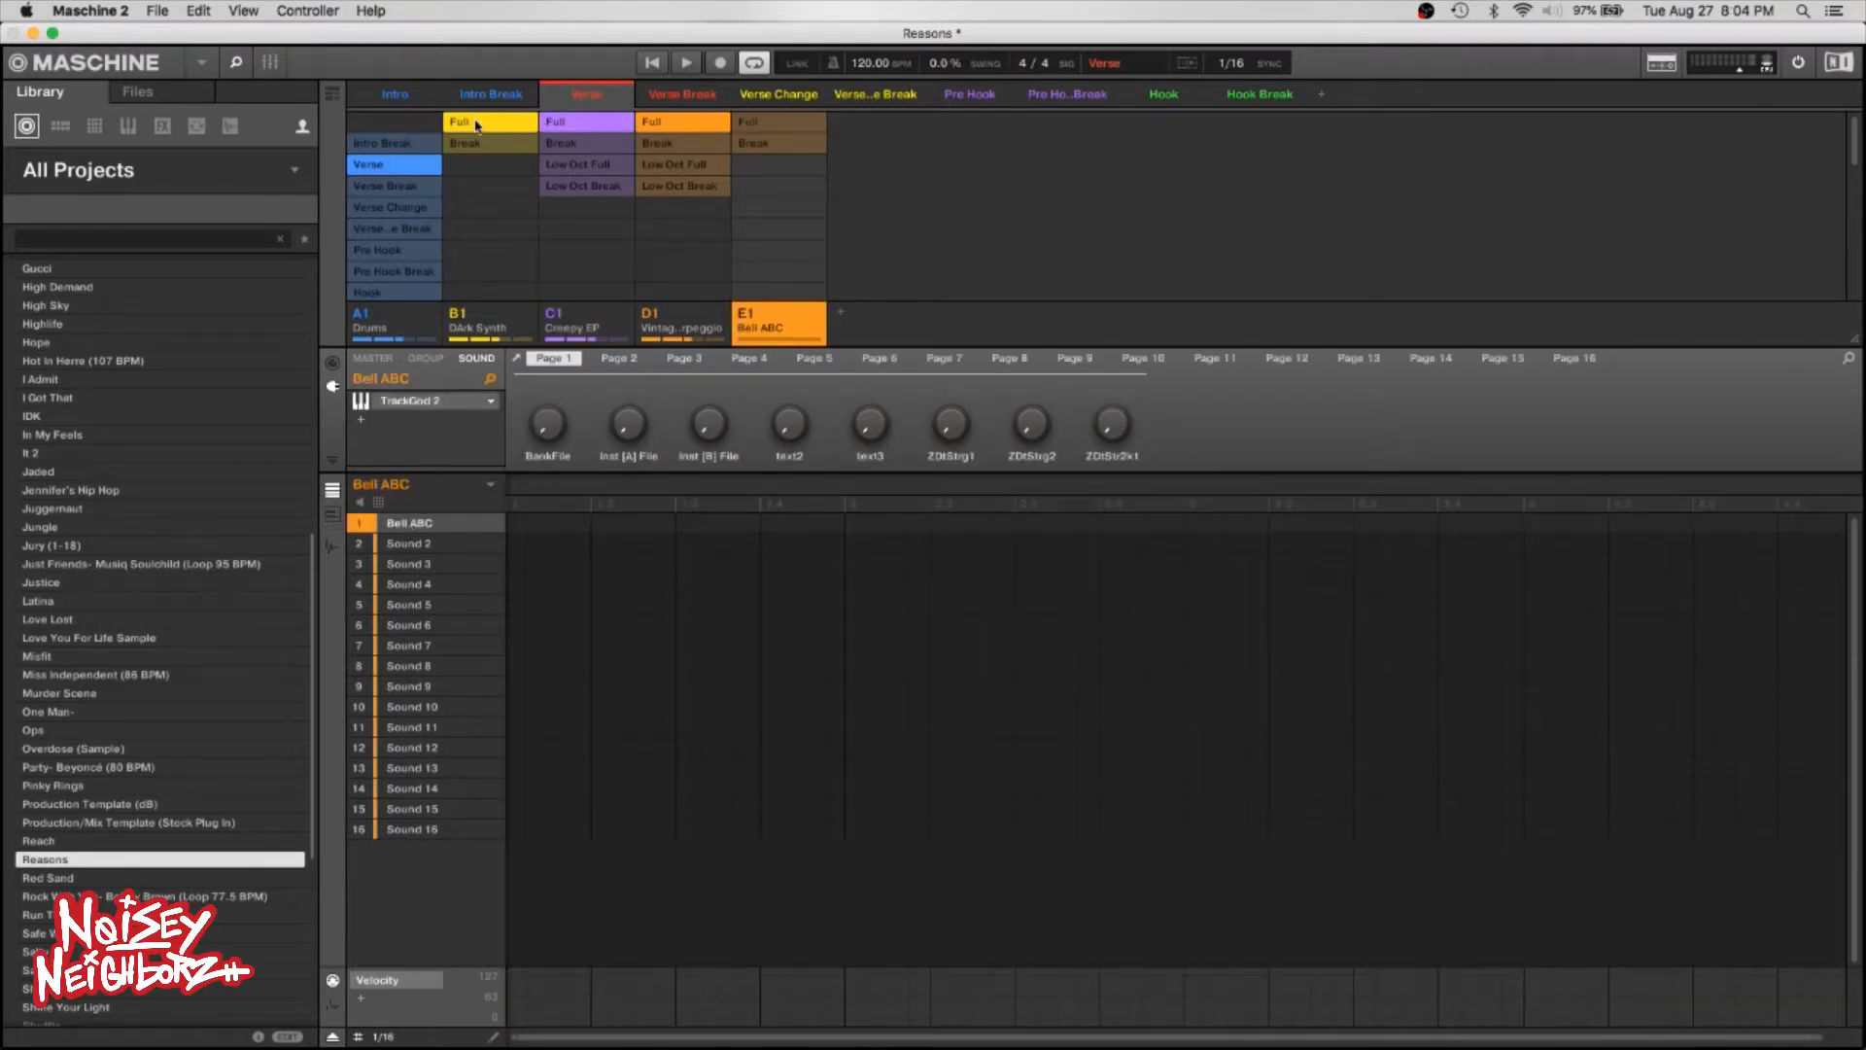
# Audition the Verse scene while switching Dark Synth's Full pattern off and back on.
pyautogui.press('space')
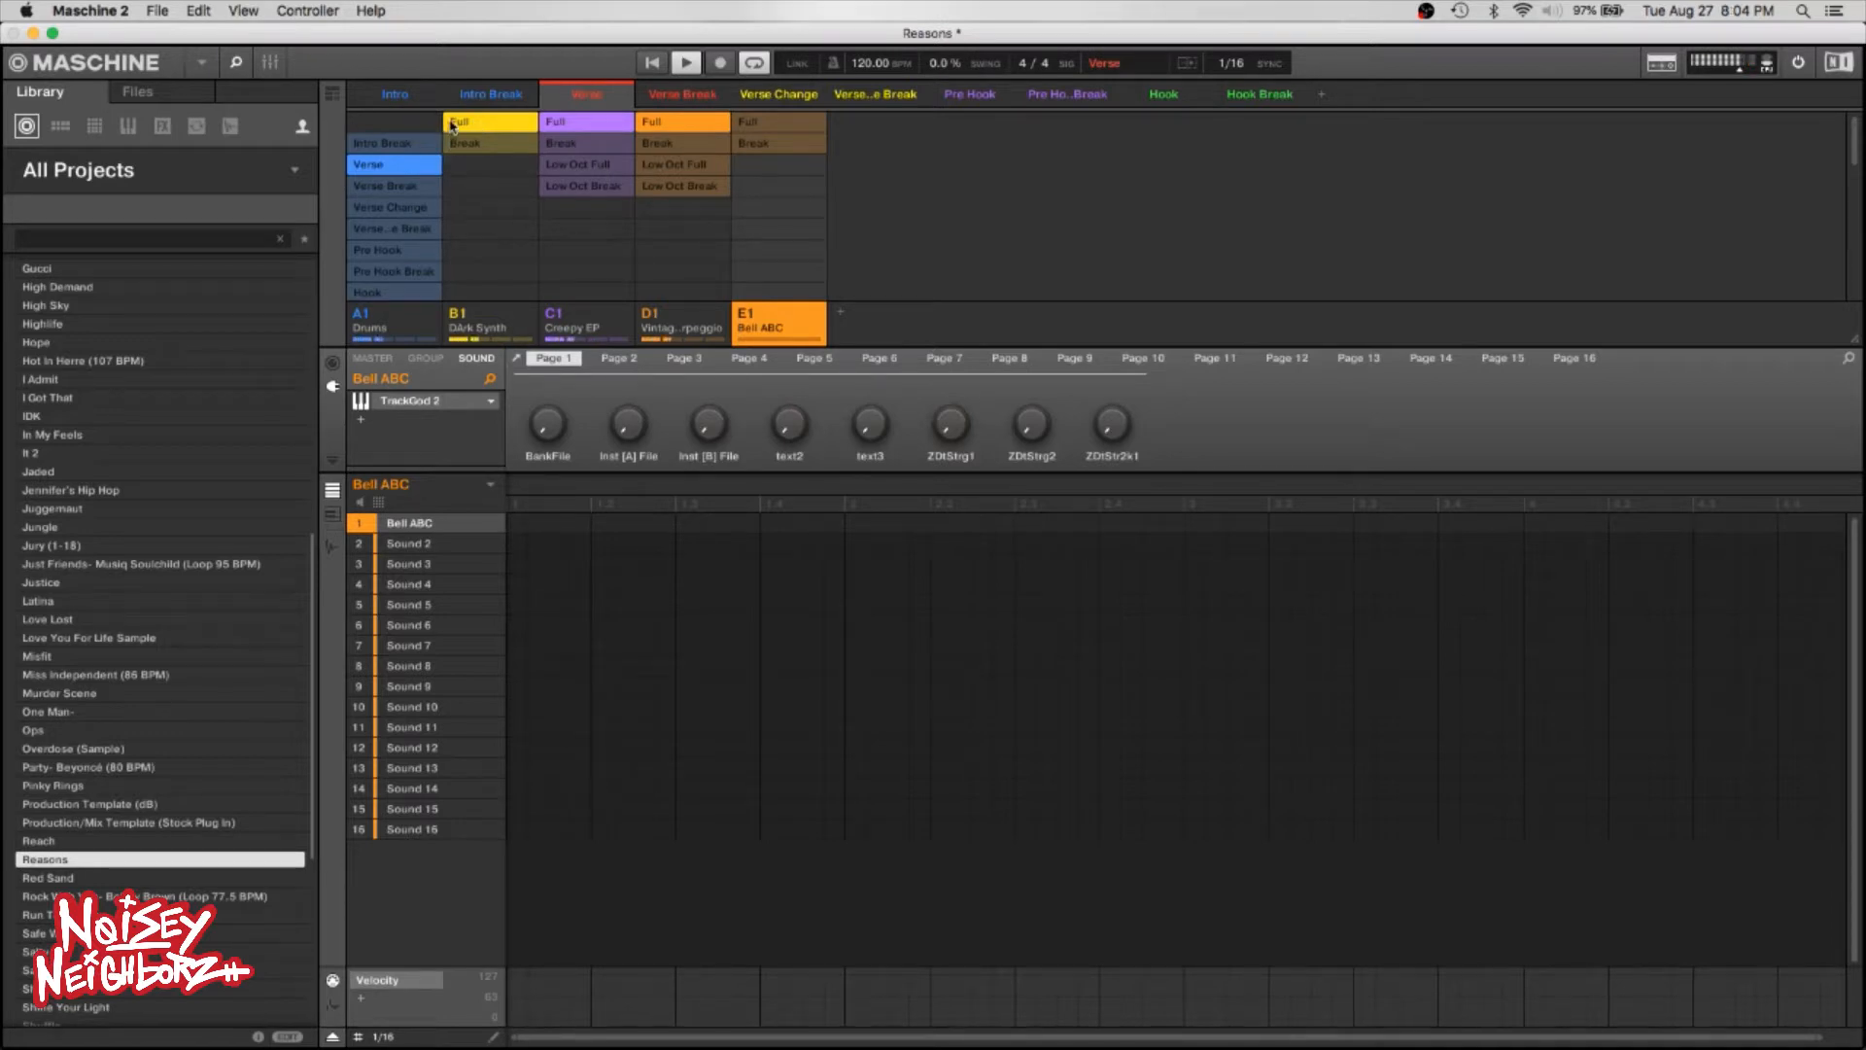
pyautogui.click(453, 124)
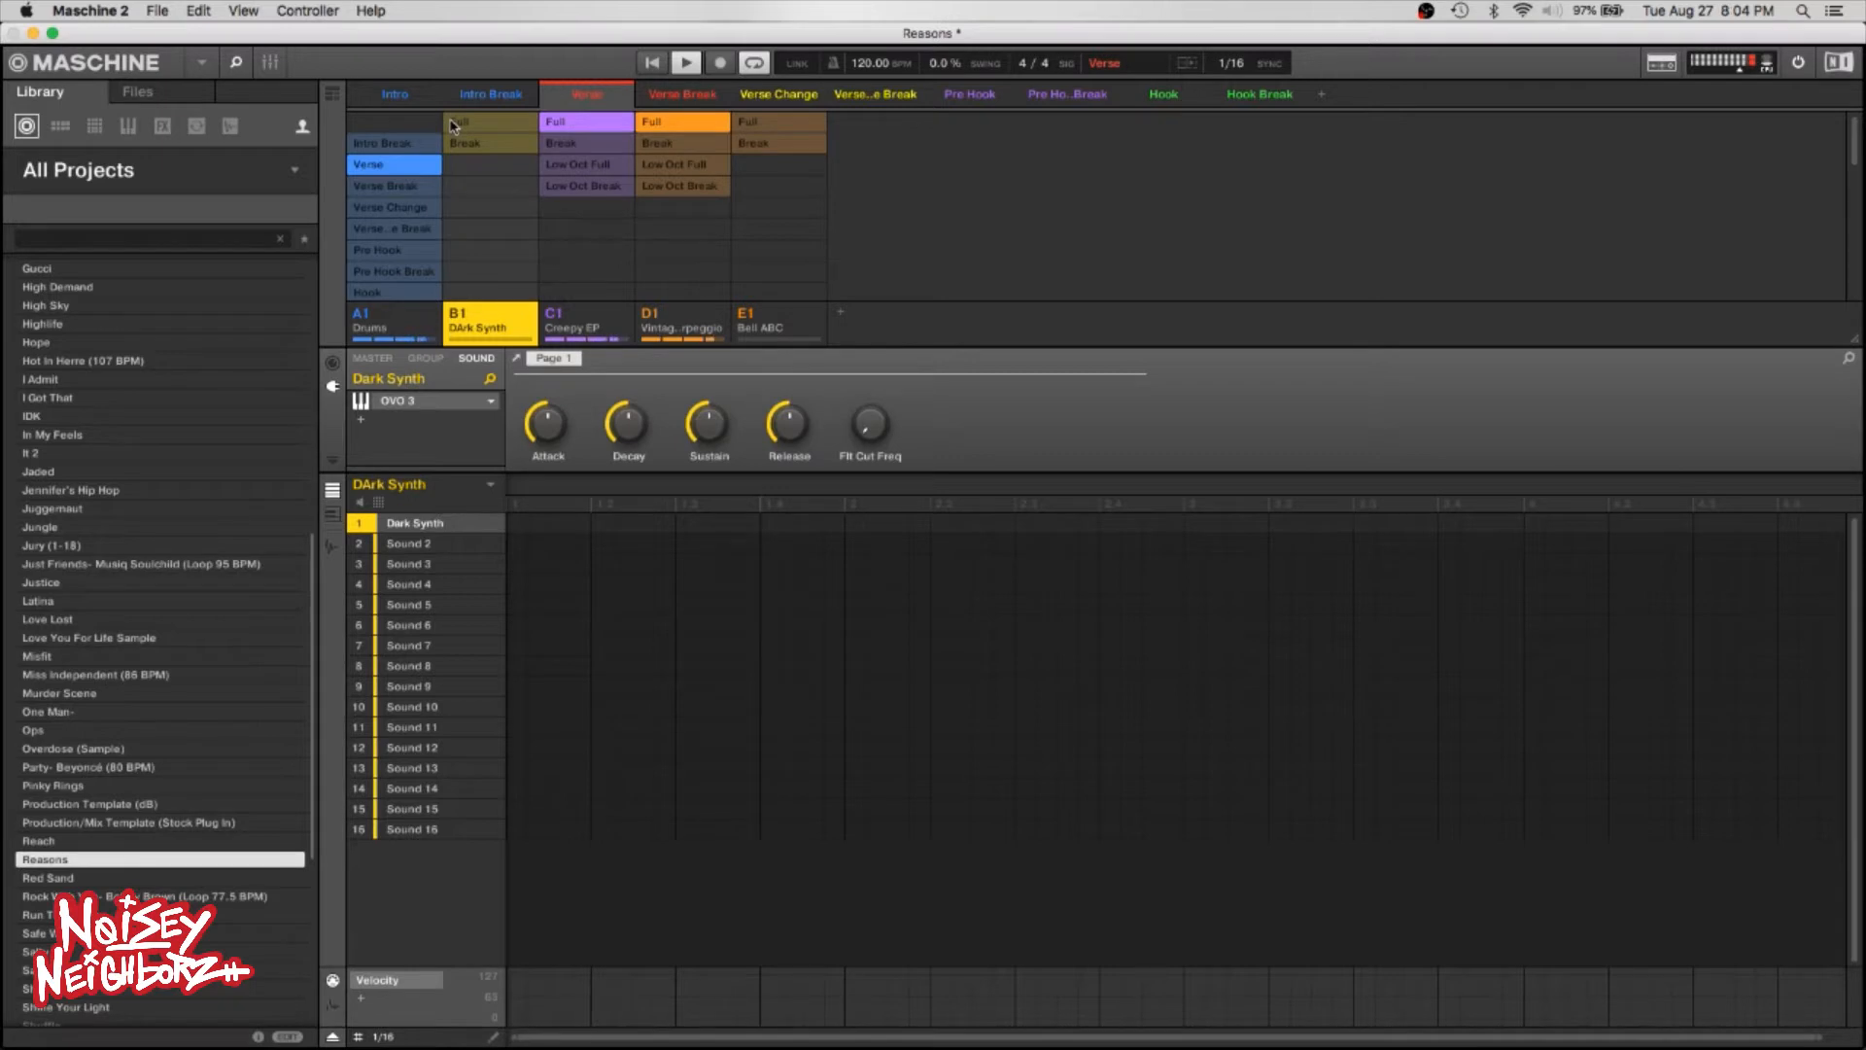
pyautogui.click(453, 124)
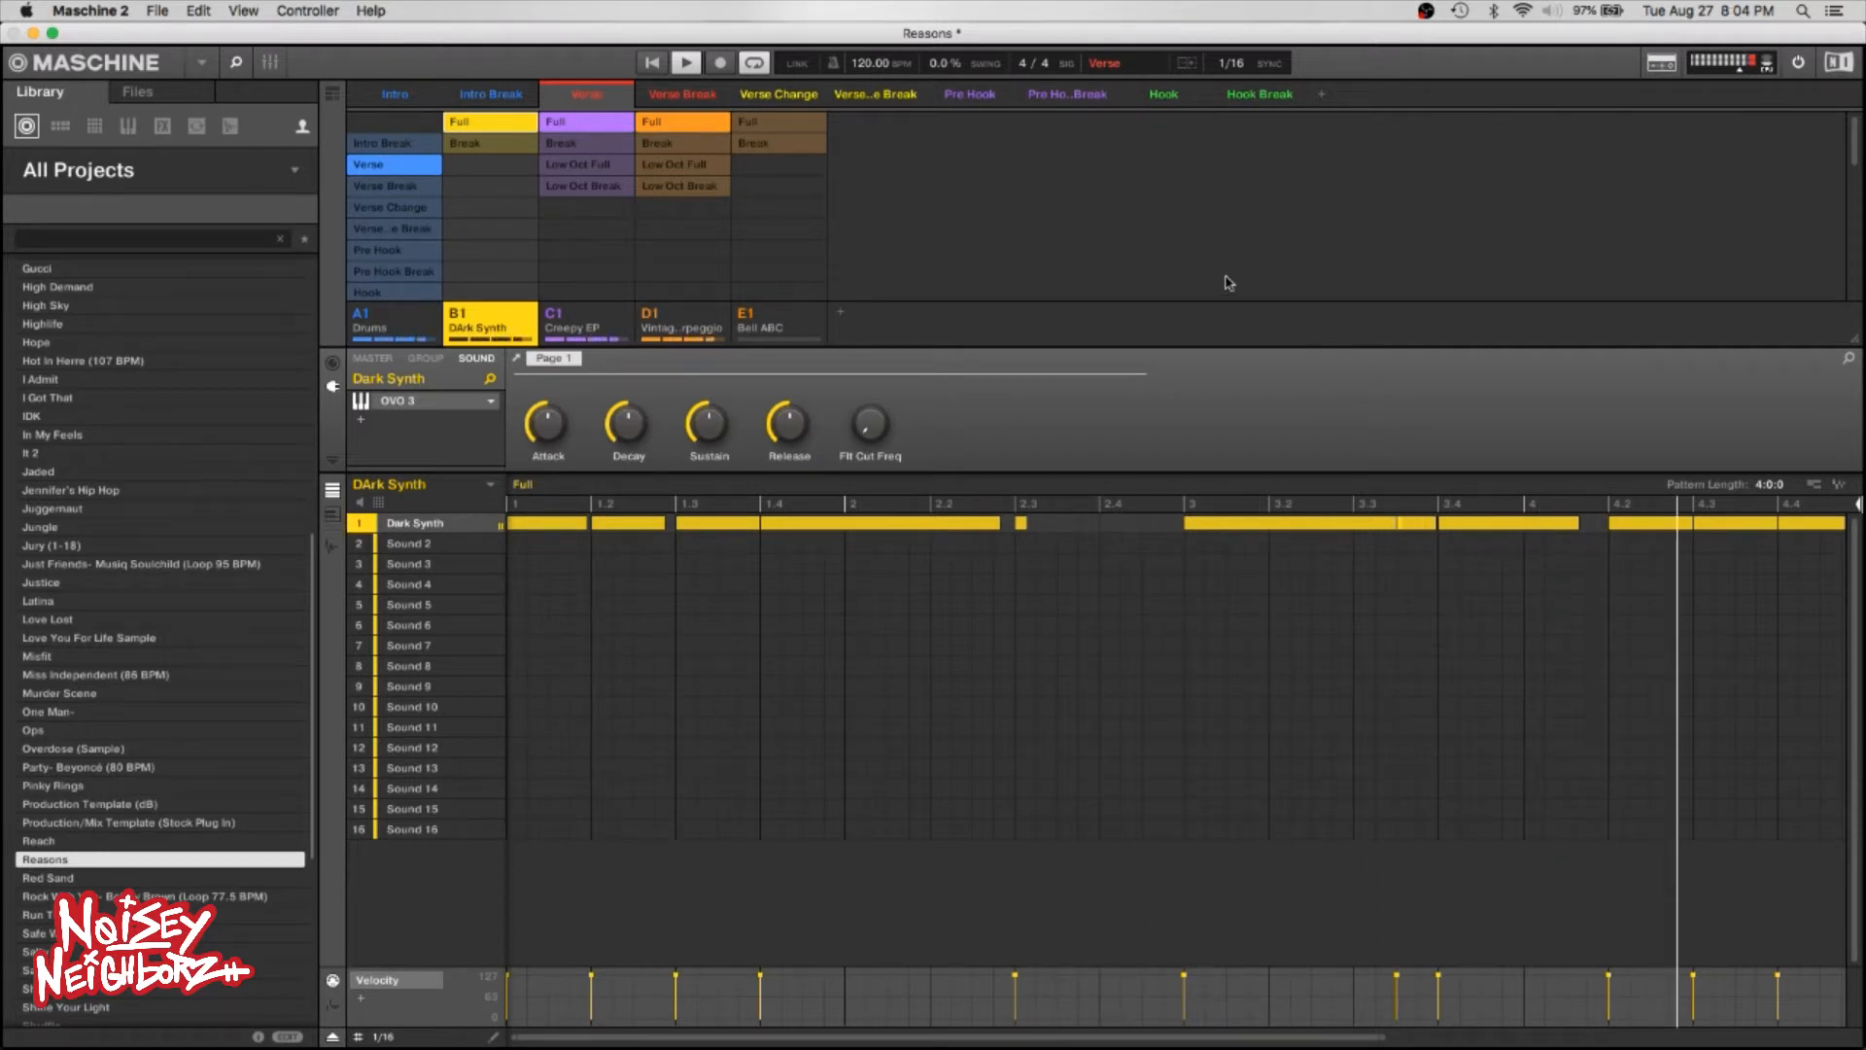
pyautogui.press('space')
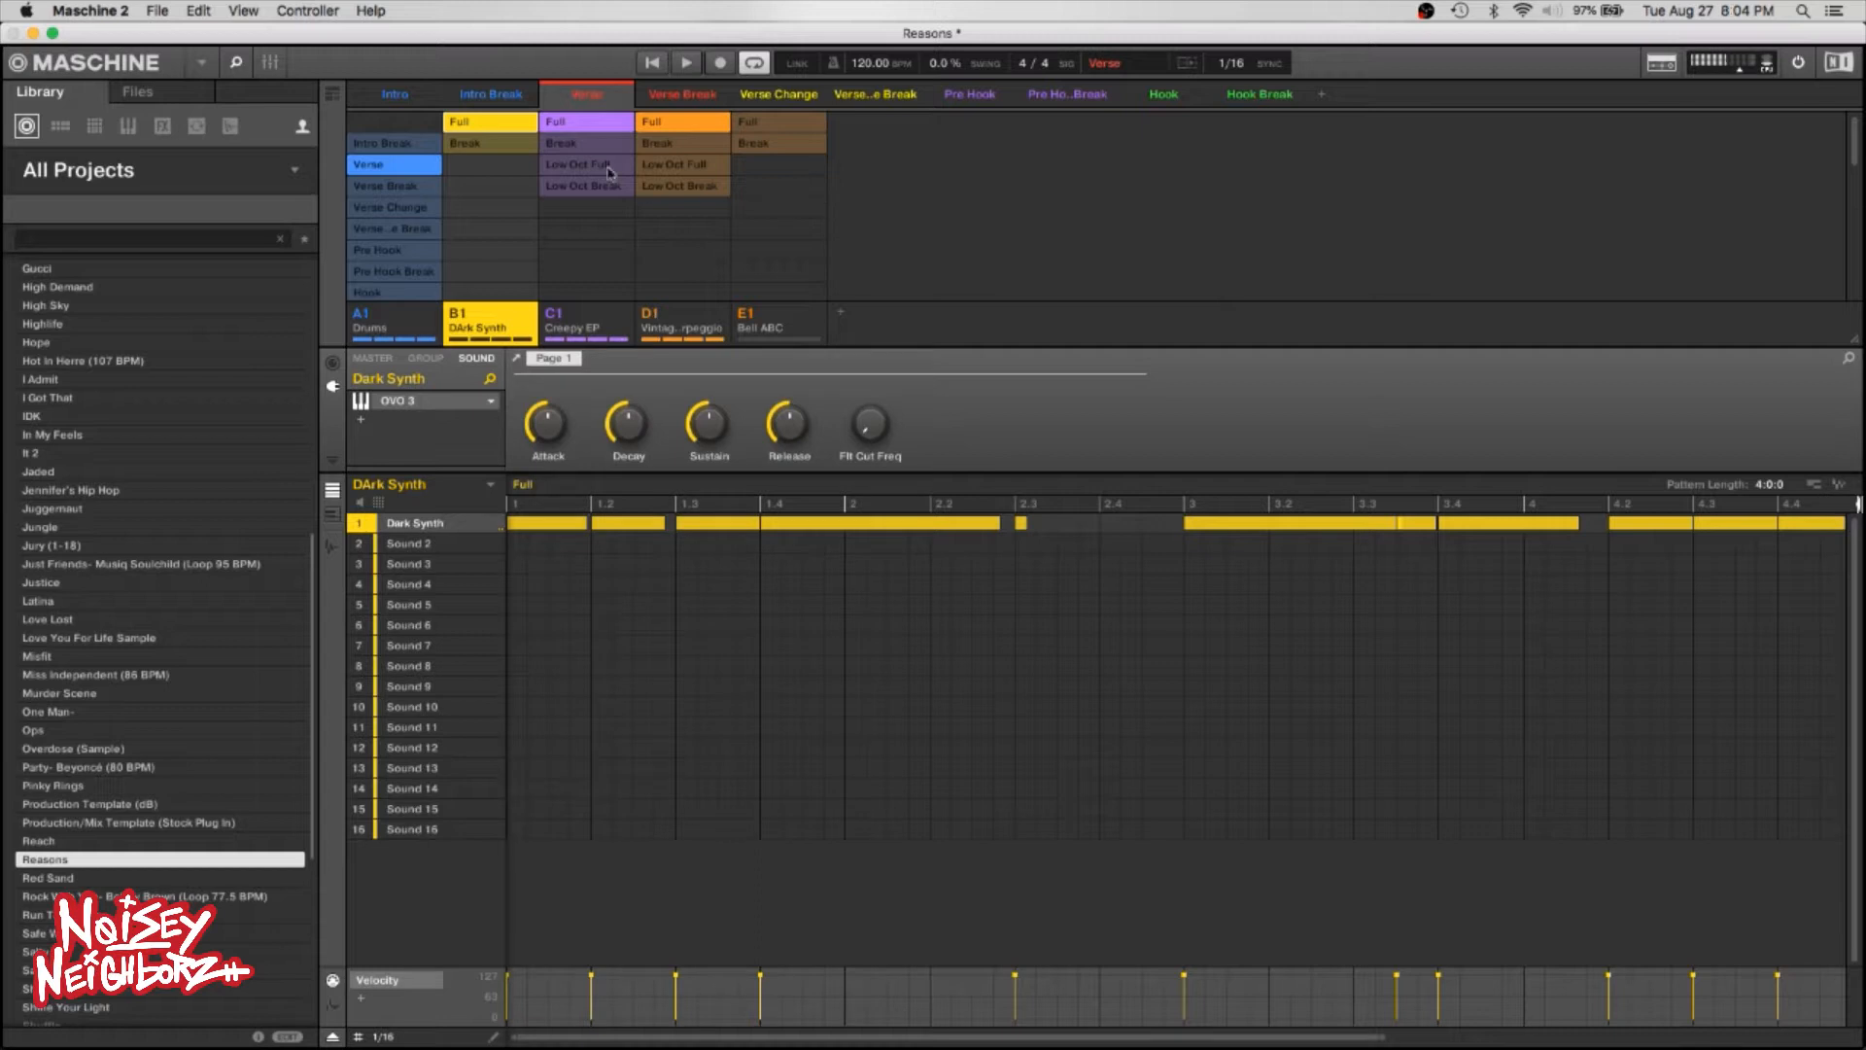
# Build the Verse Break scene from Dark Synth's Break, the Low Oct Break patterns of Creepy EP and Vintage Arpeggio, and Drums' Verse Break pattern.
pyautogui.click(658, 98)
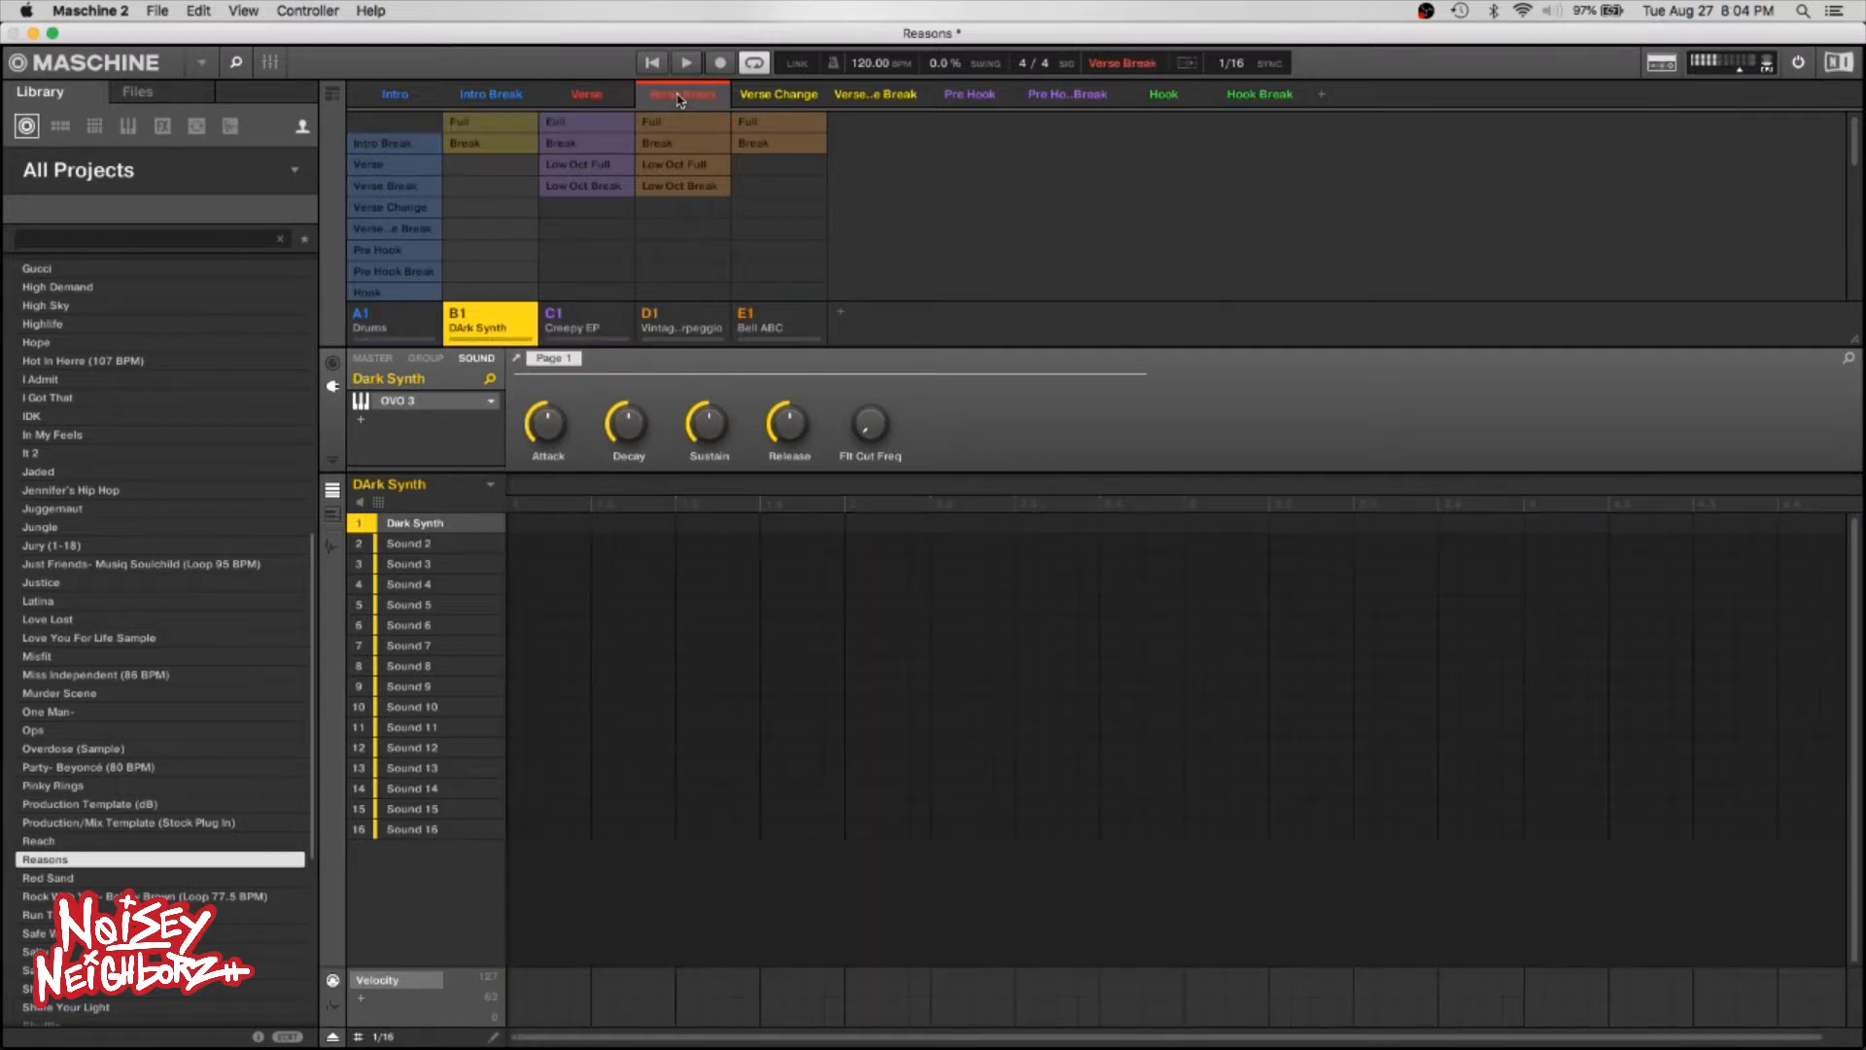
pyautogui.click(490, 147)
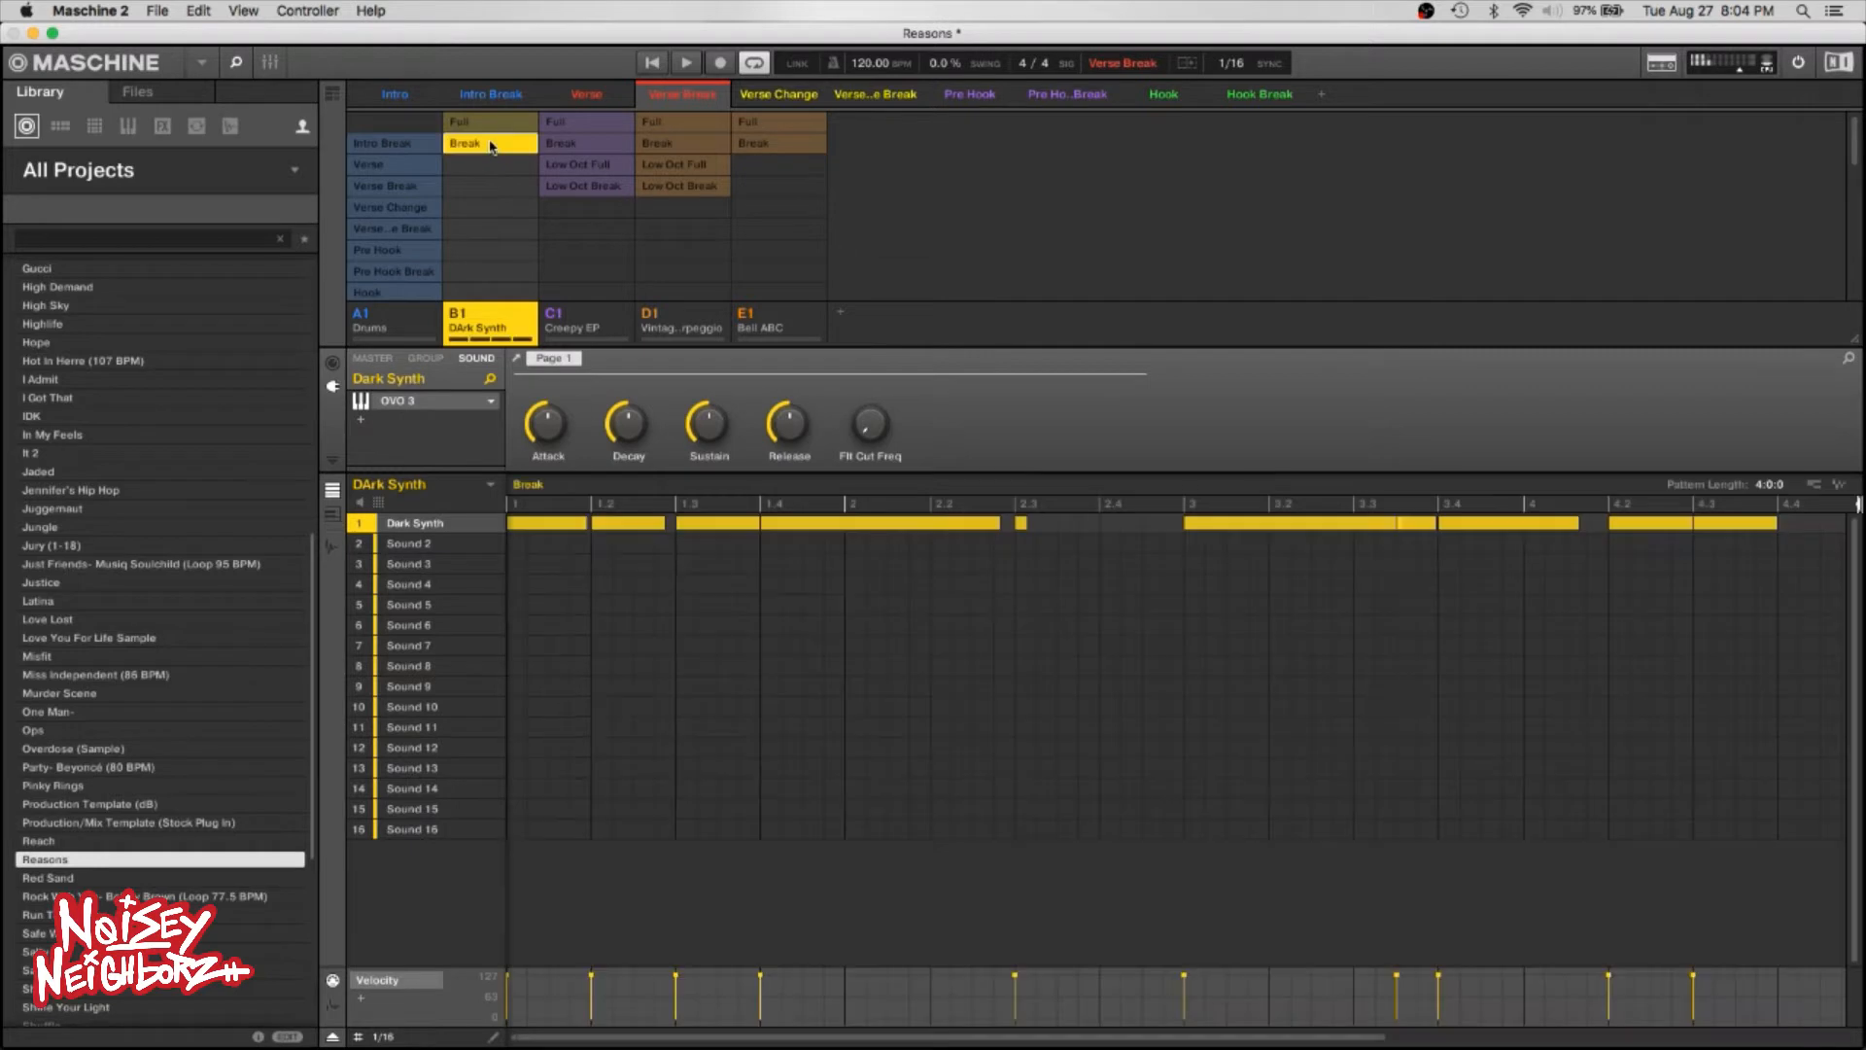
pyautogui.click(590, 187)
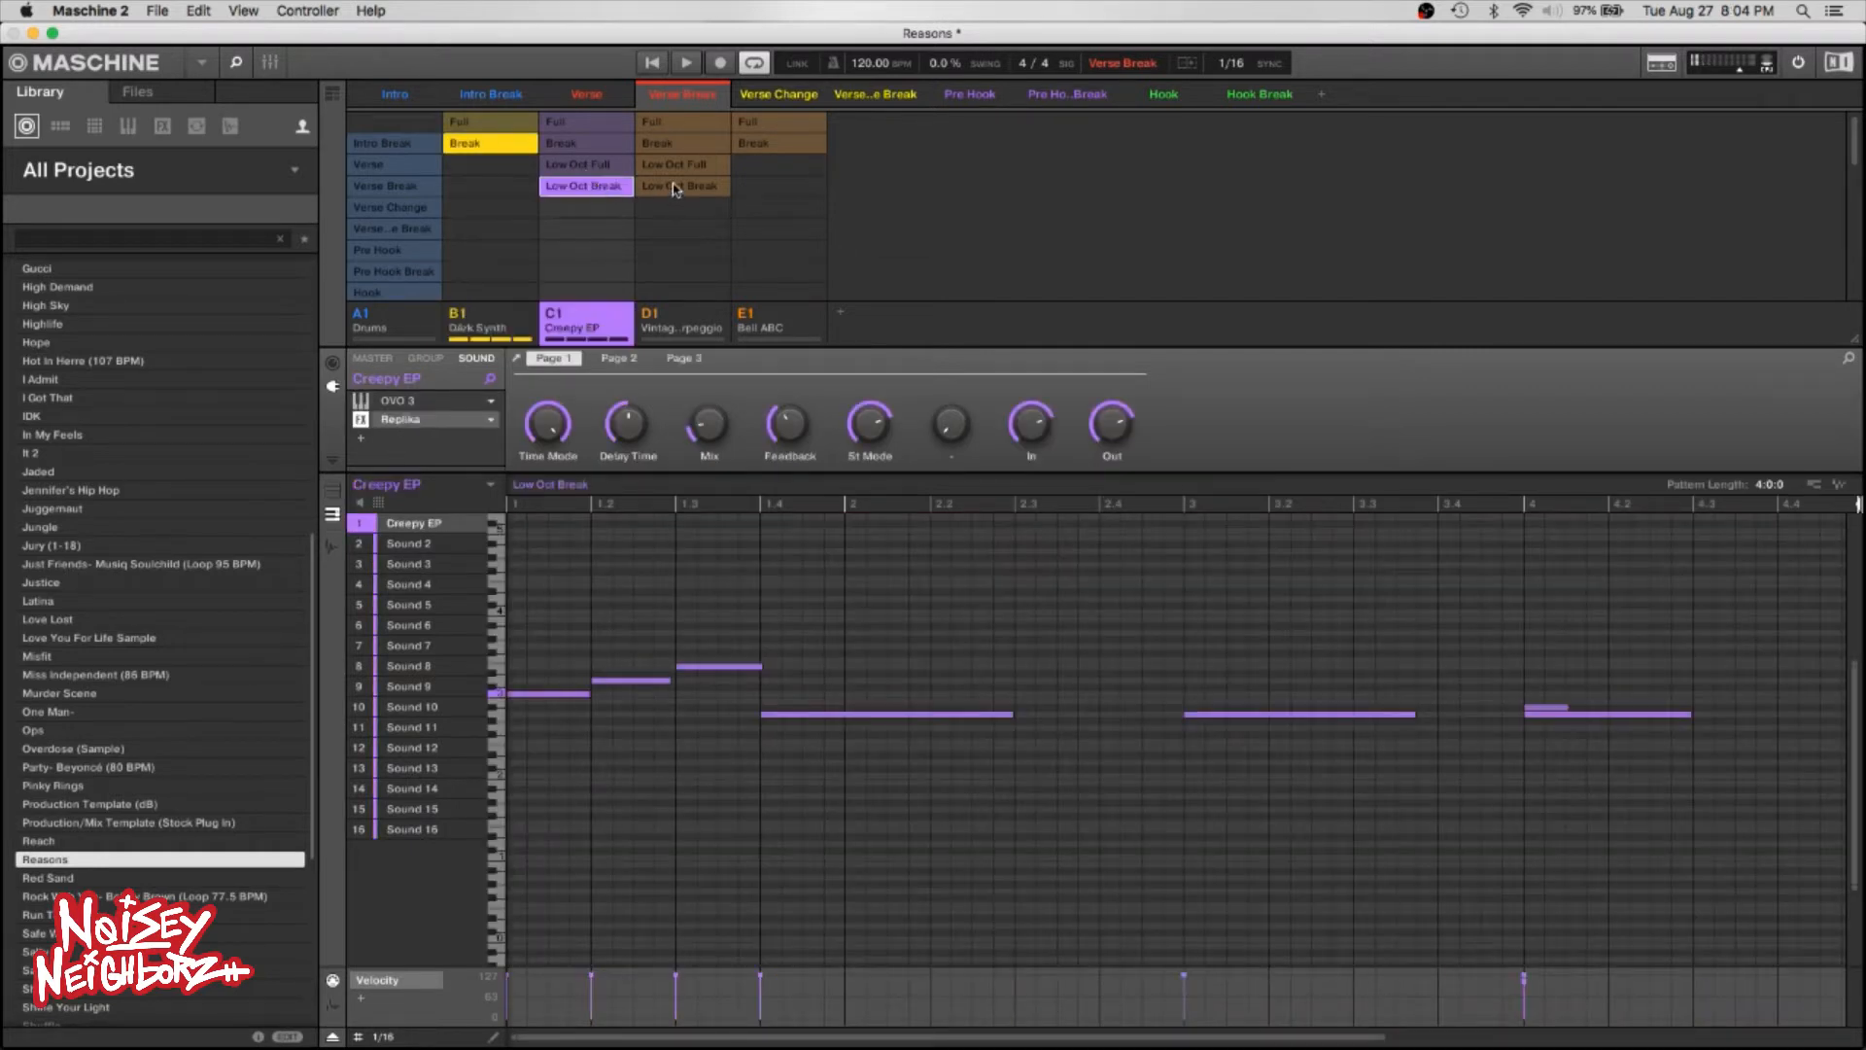
pyautogui.click(673, 187)
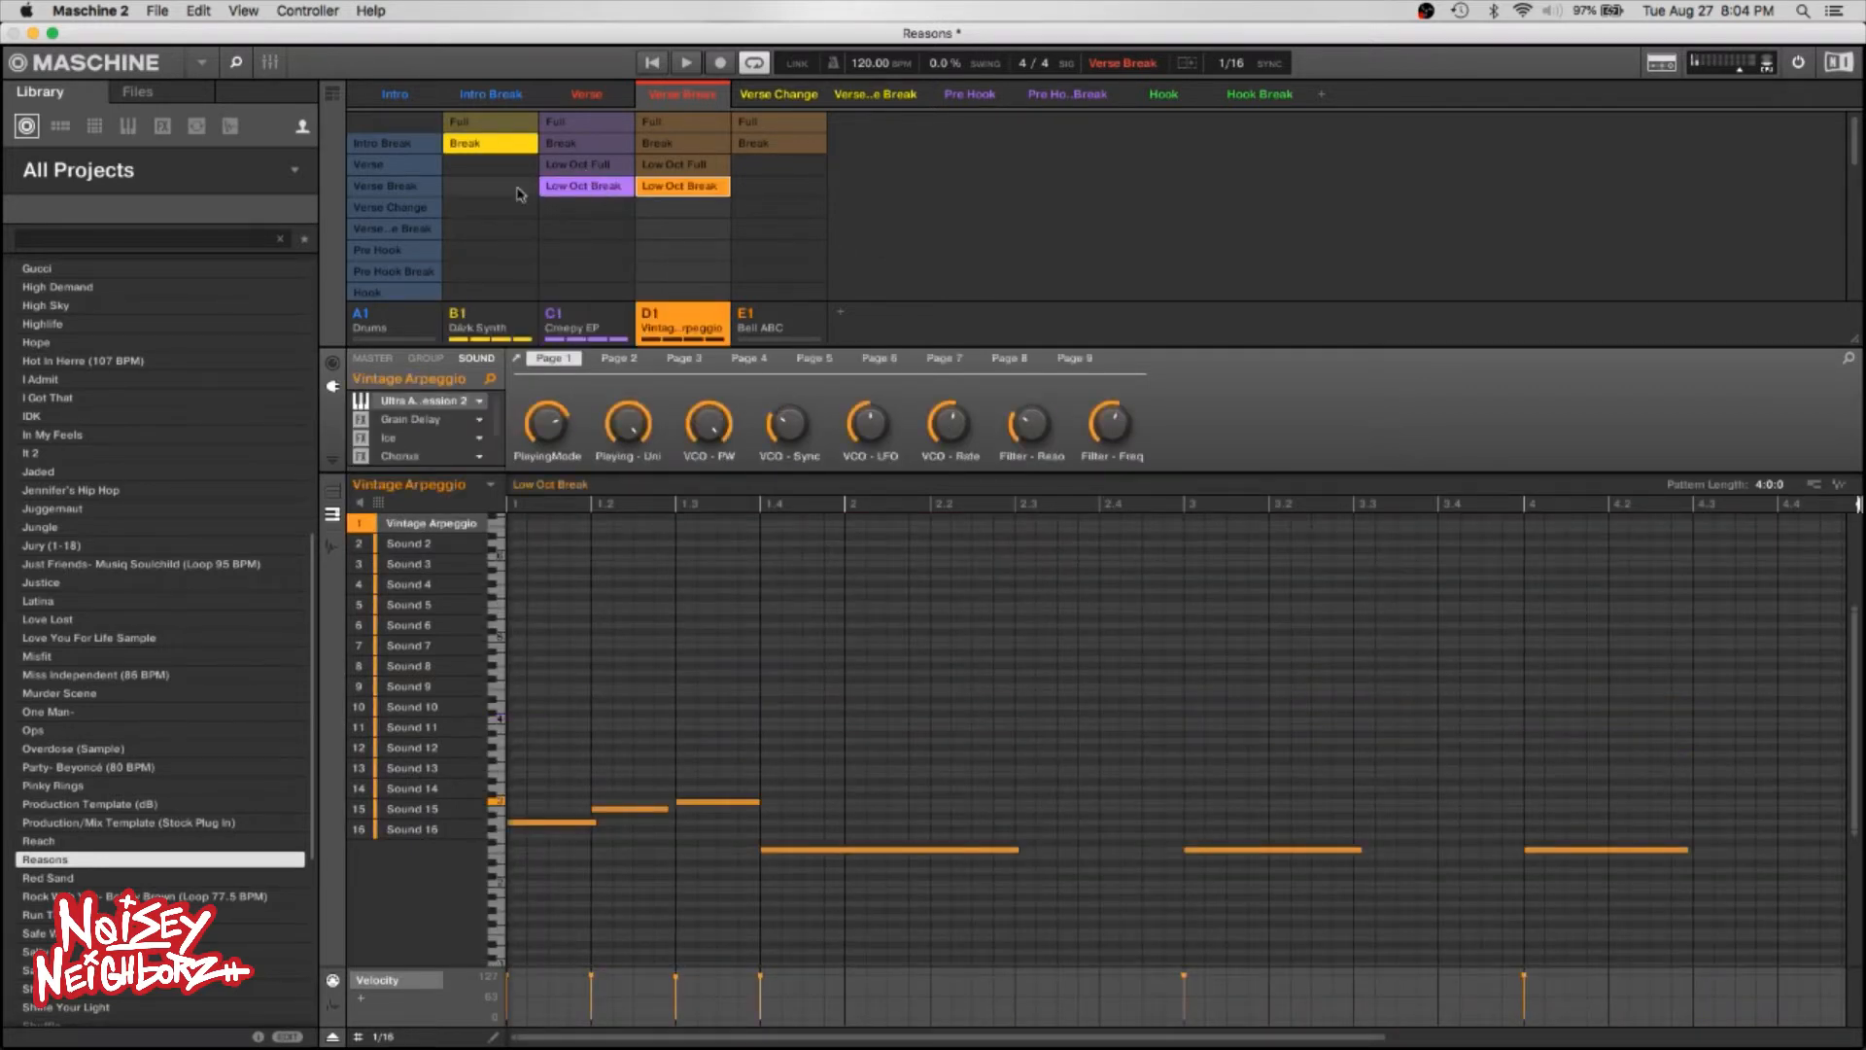
pyautogui.click(396, 190)
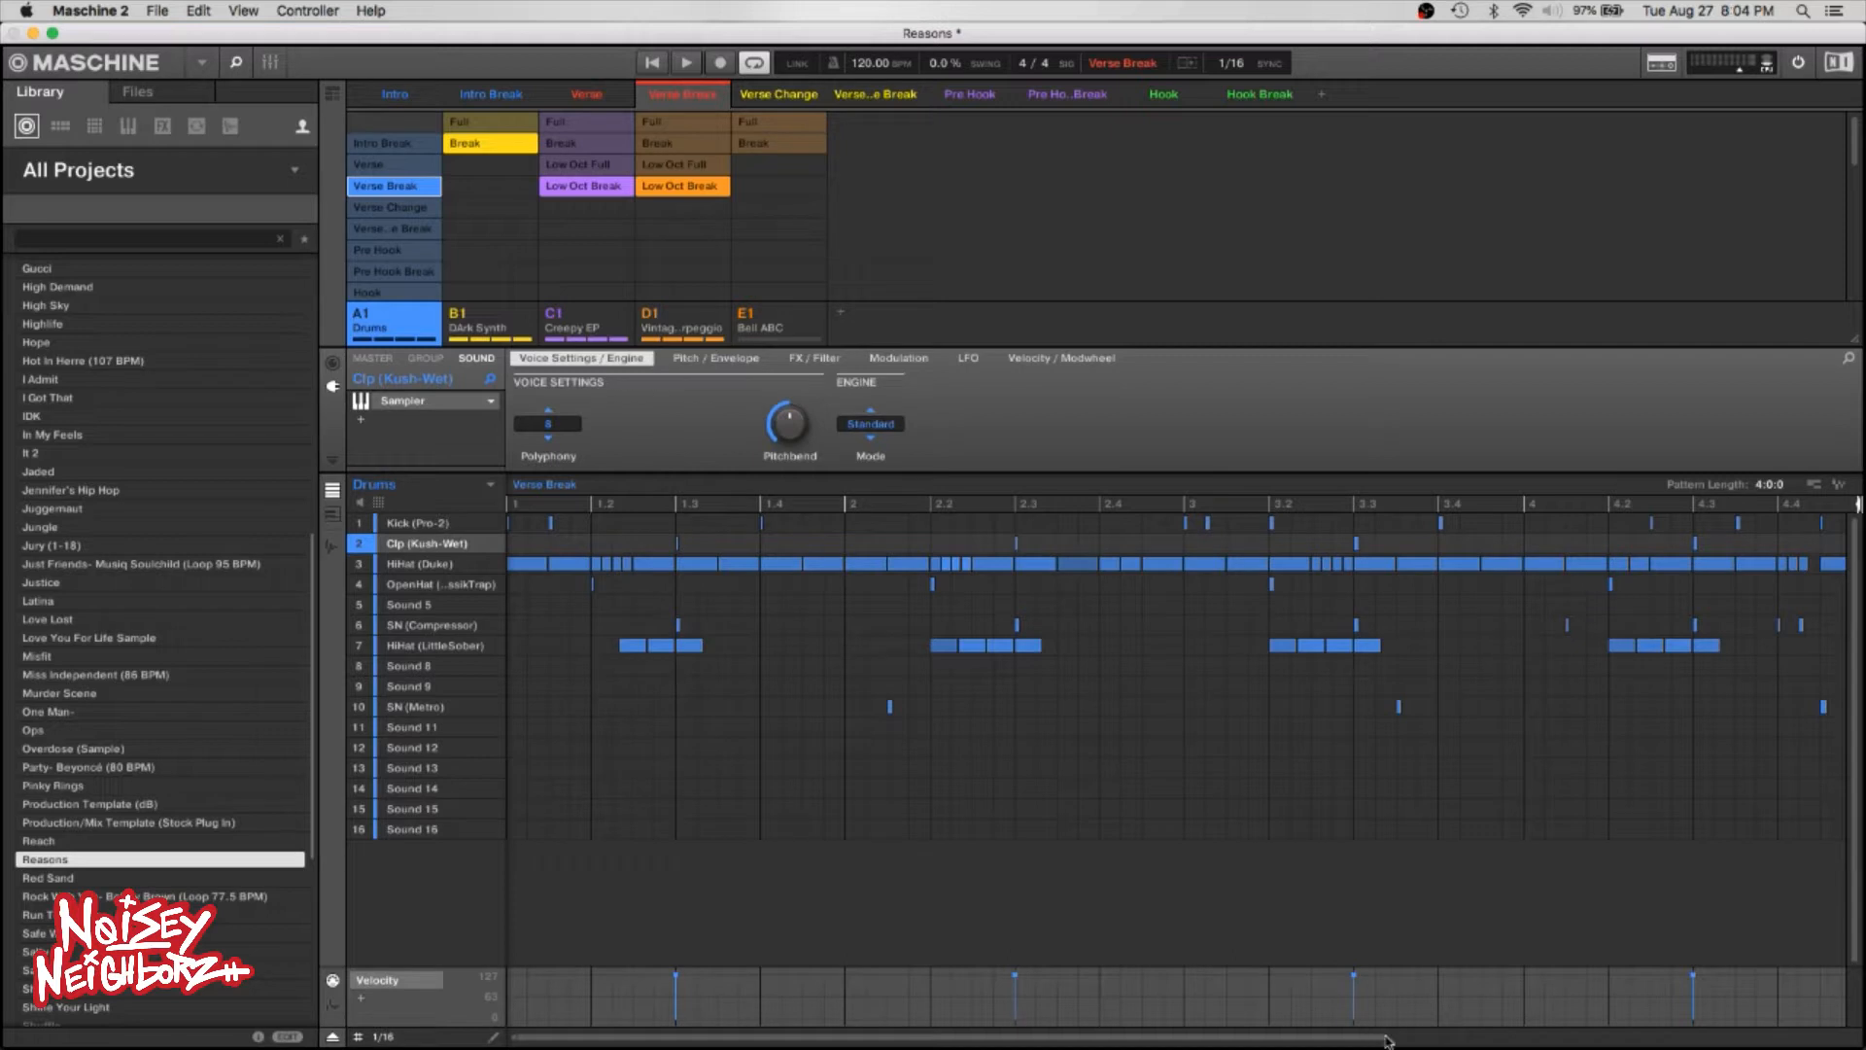
# Delete the drum hits from 4.3 to the end of the Verse Break pattern, auditioning the break, and select Dark Synth.
pyautogui.moveTo(1376, 1033); pyautogui.dragTo(1424, 1036)
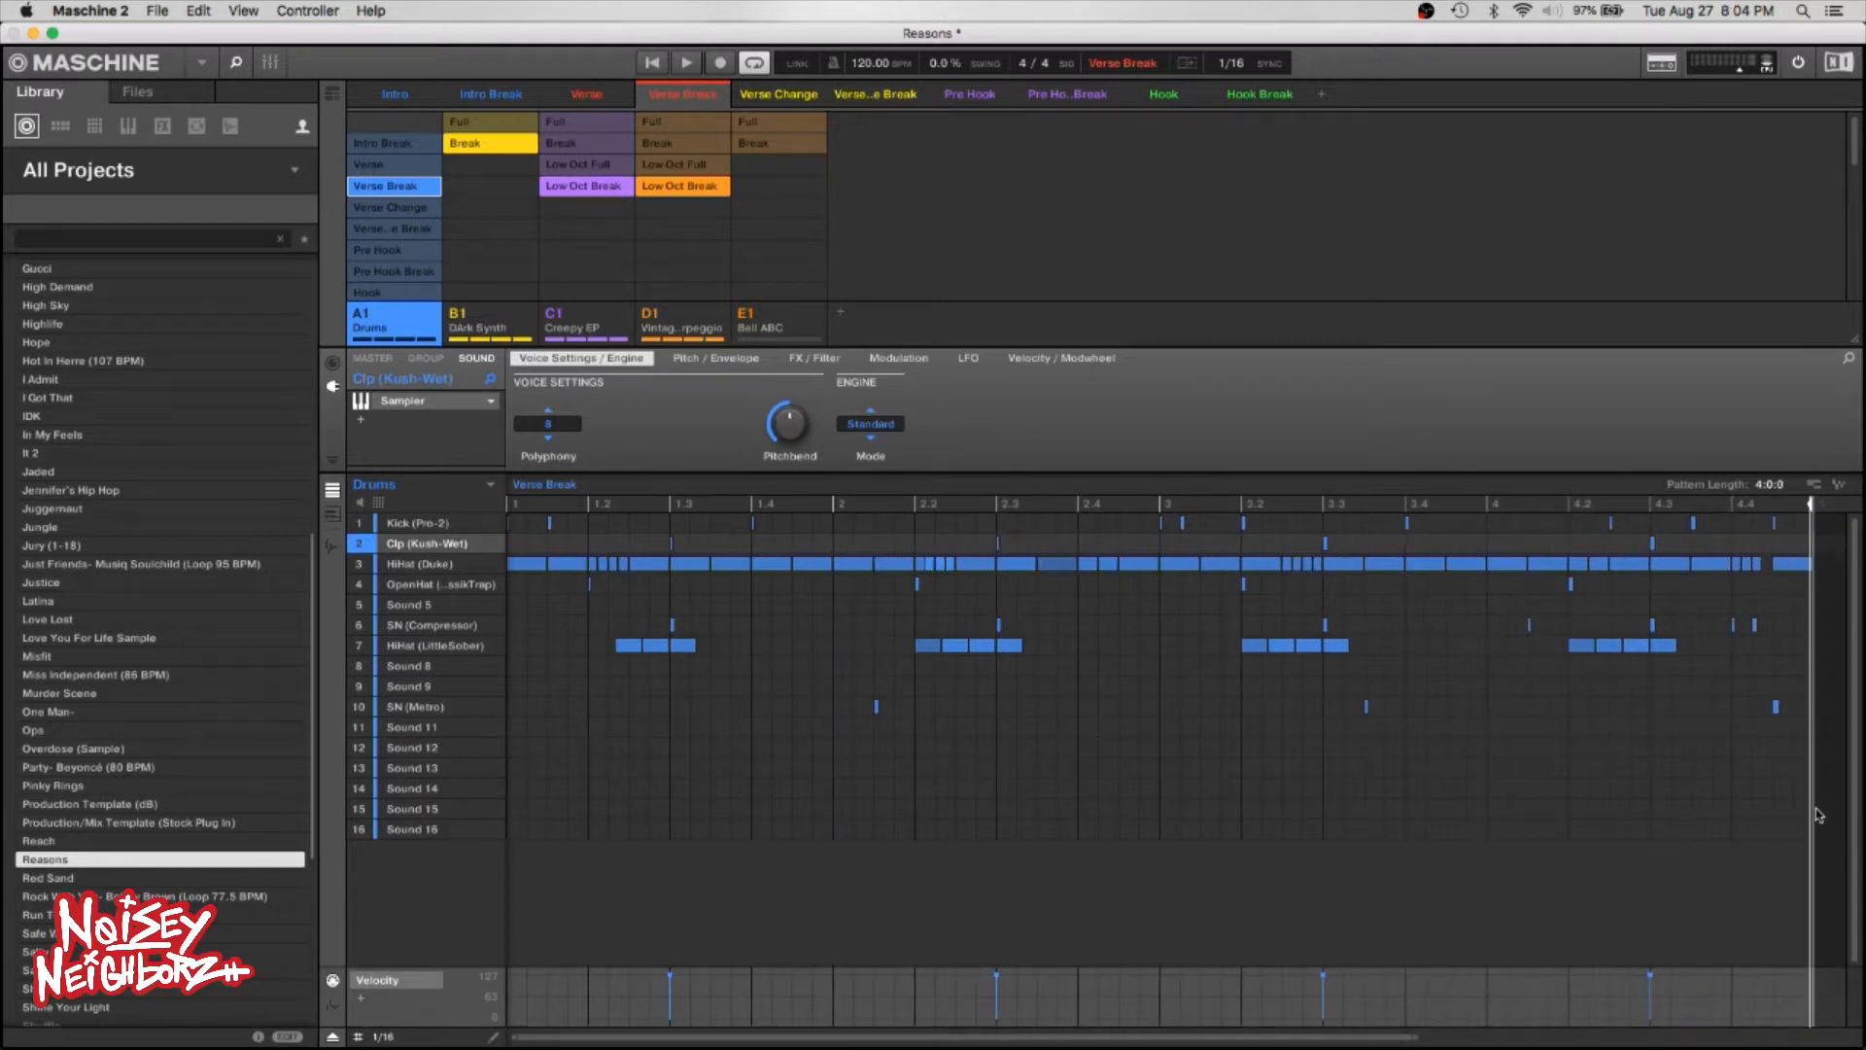
pyautogui.moveTo(1834, 757); pyautogui.dragTo(1732, 494)
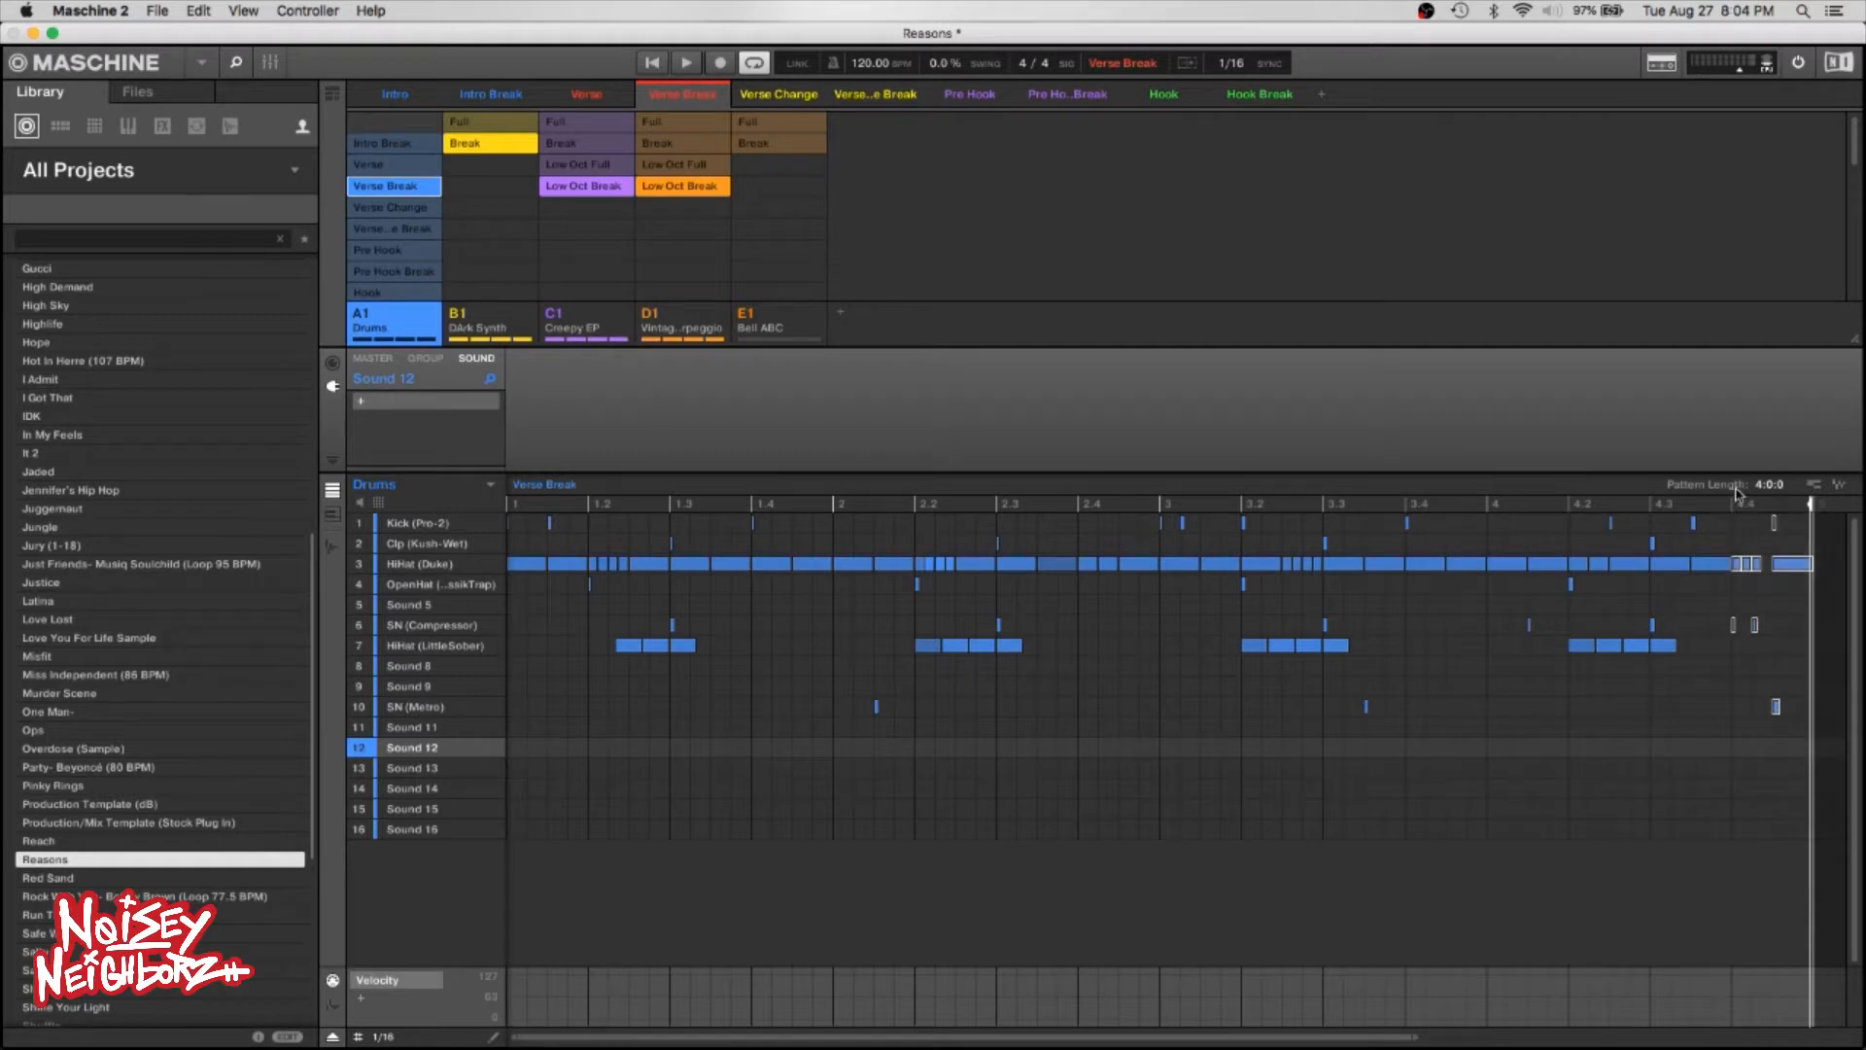
pyautogui.press('Delete')
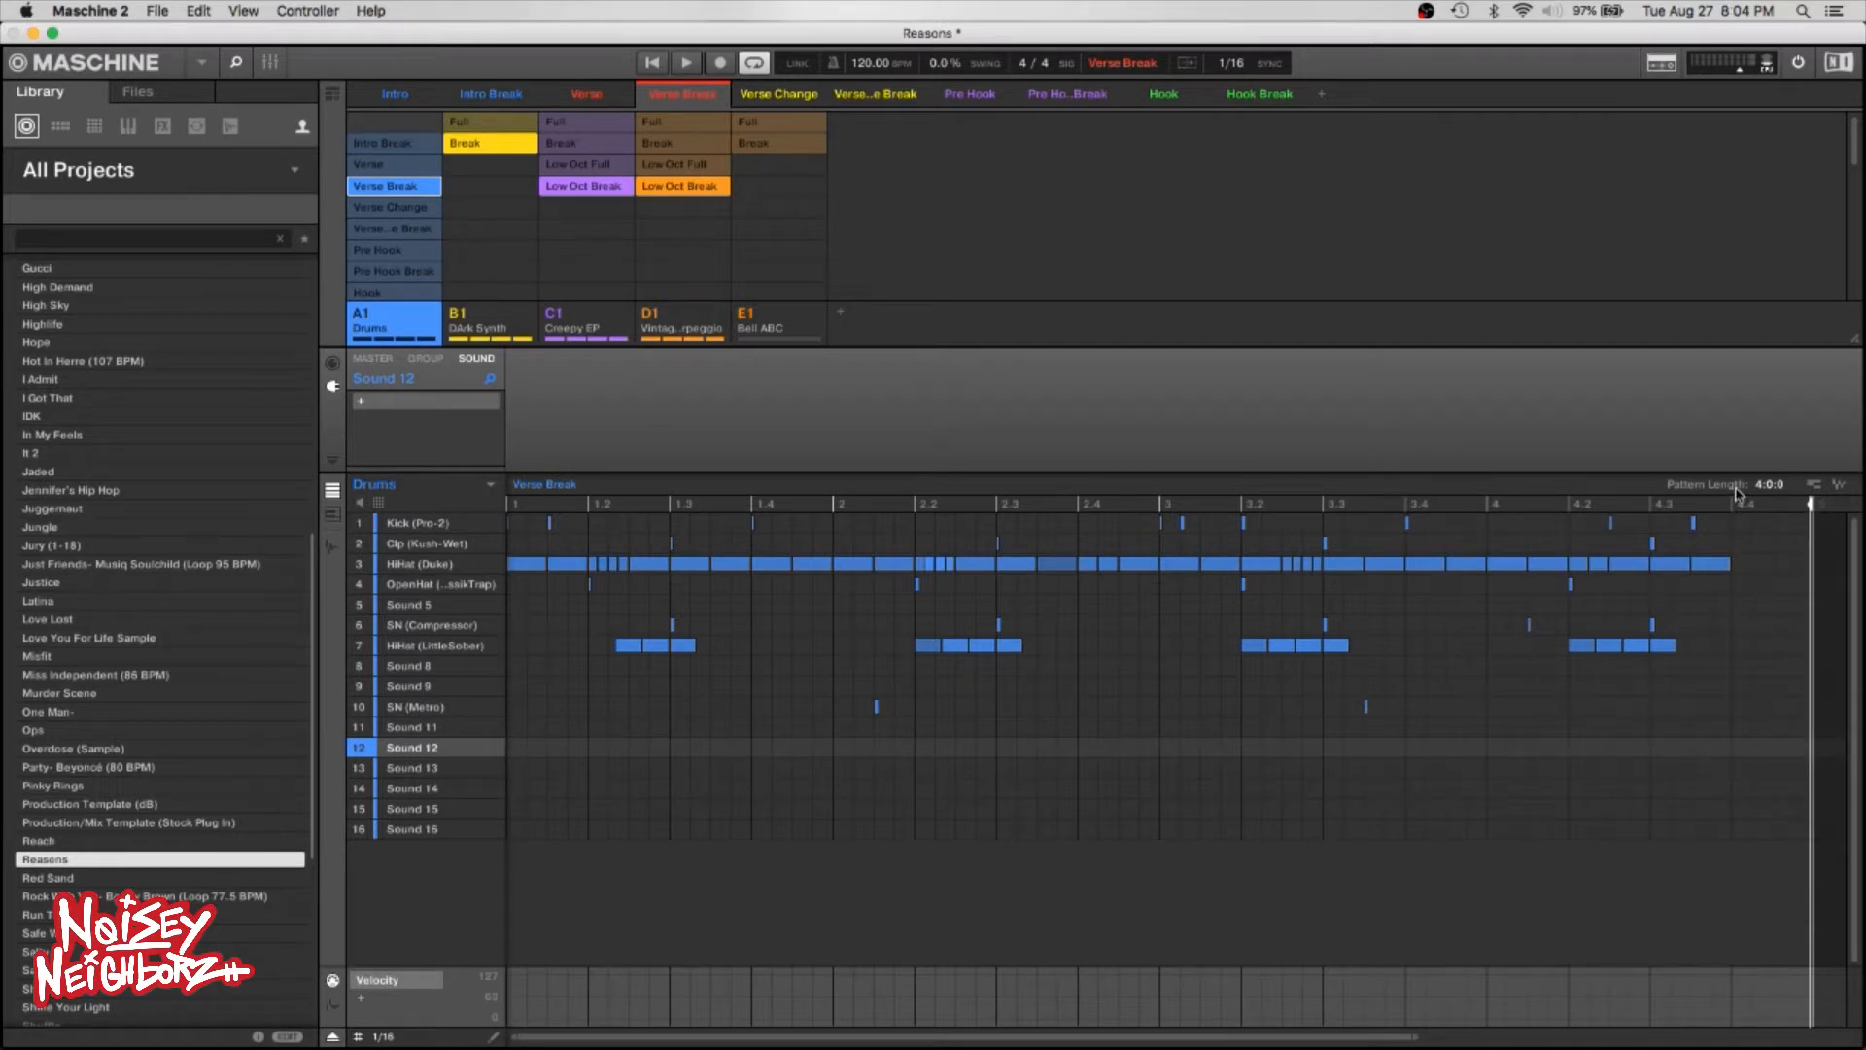
pyautogui.press('space')
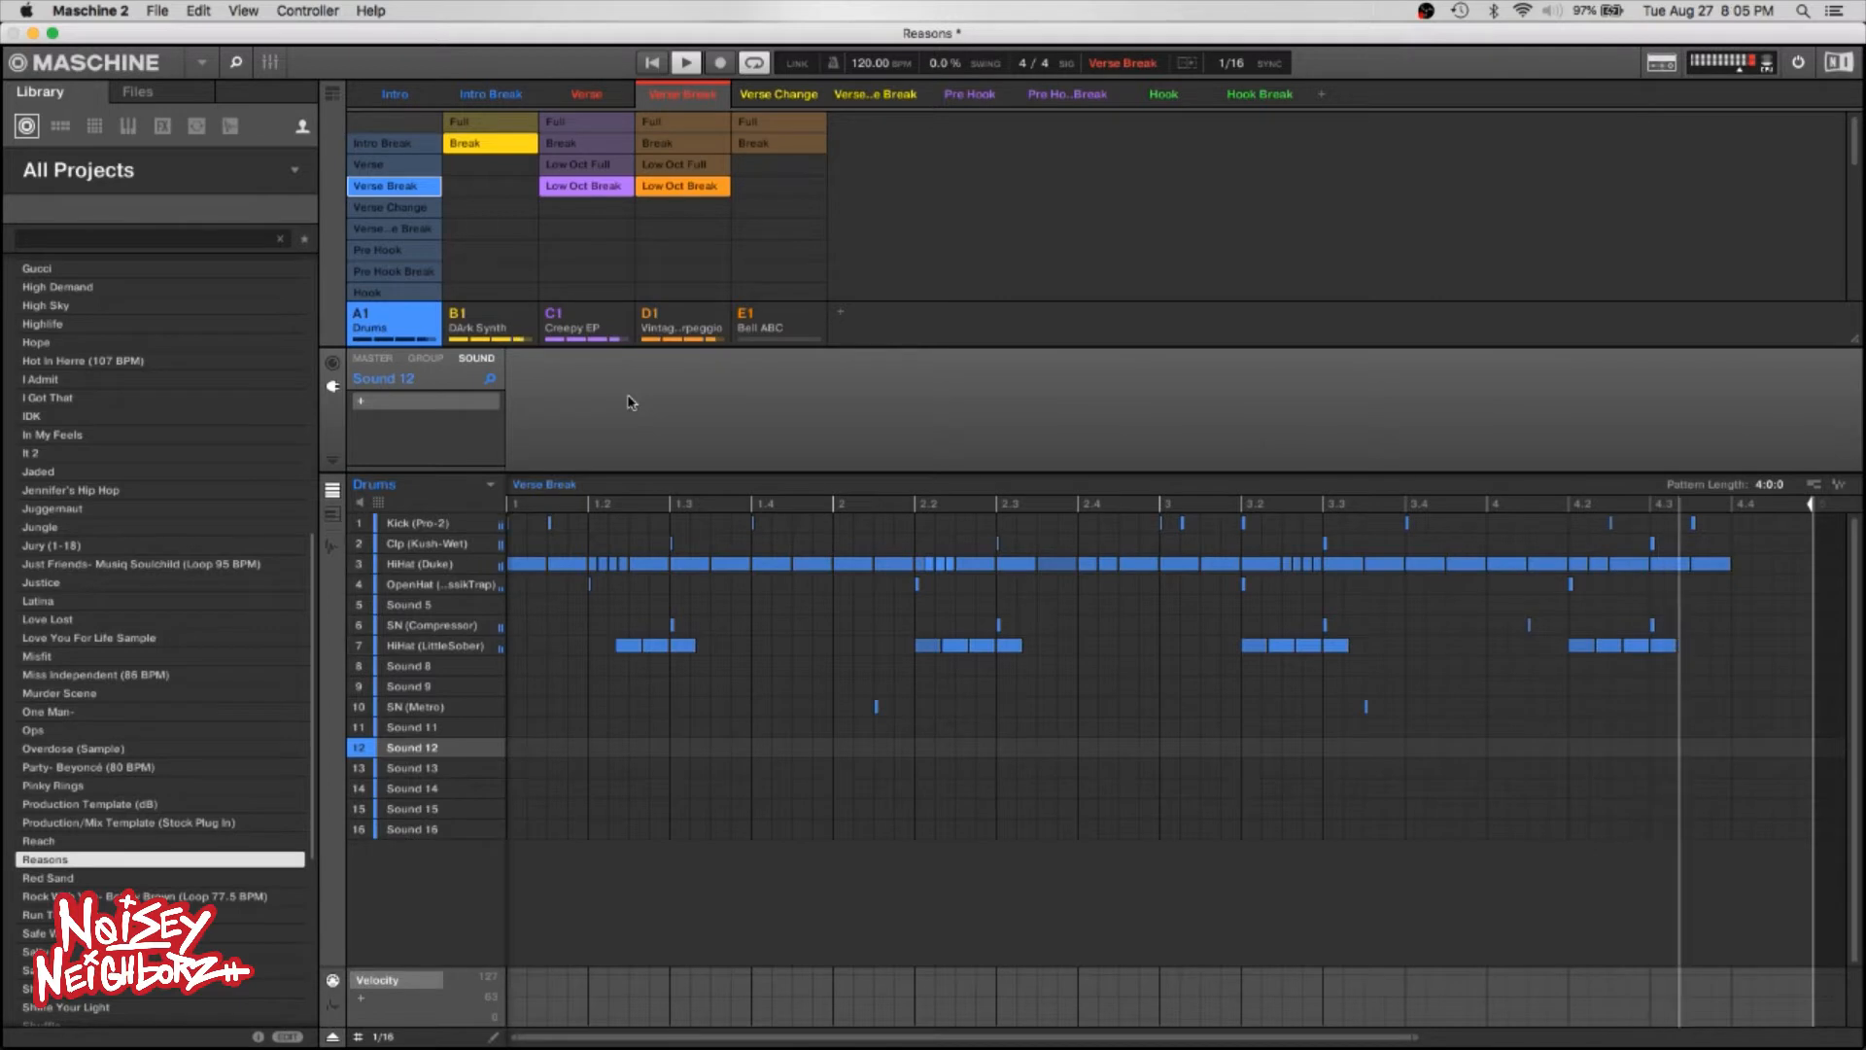
pyautogui.press('space')
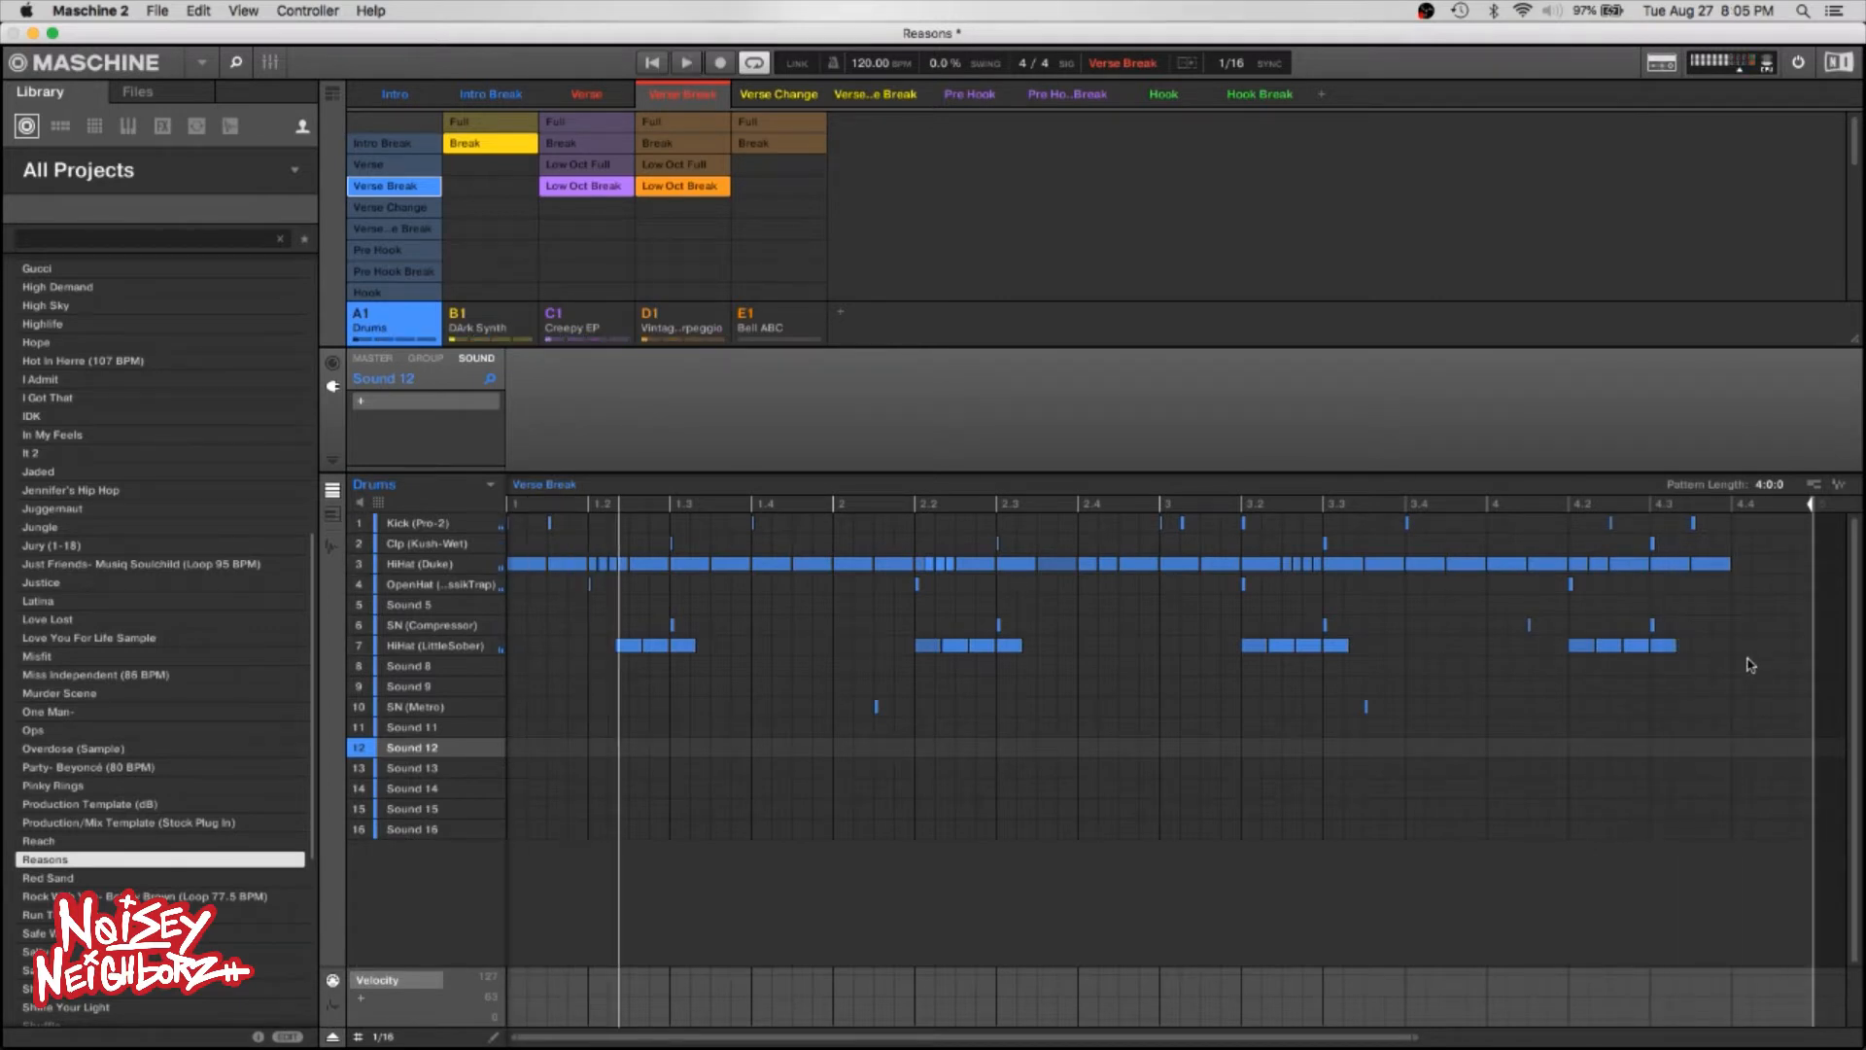
pyautogui.moveTo(1743, 675); pyautogui.dragTo(1693, 594)
pyautogui.click(478, 320)
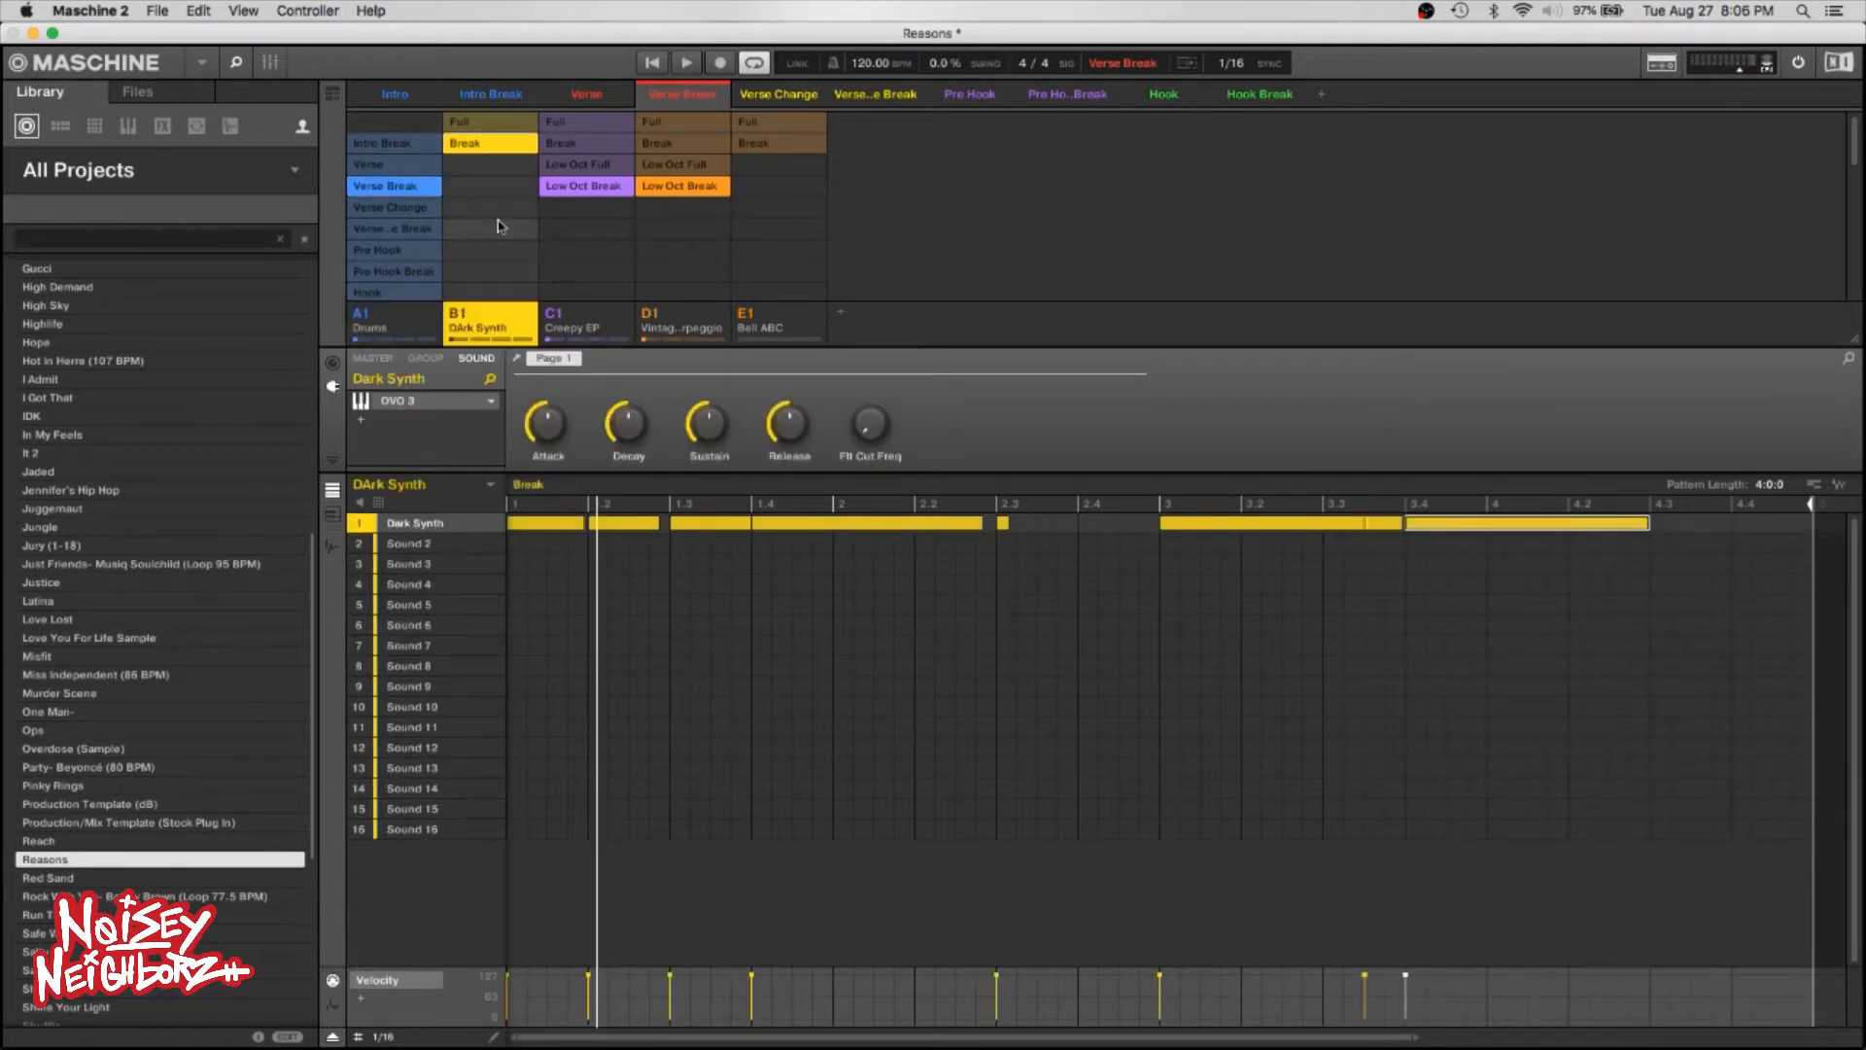
# Compare the verse drum patterns and assign Drums' Verse Change pattern to the Verse Change scene.
pyautogui.click(769, 96)
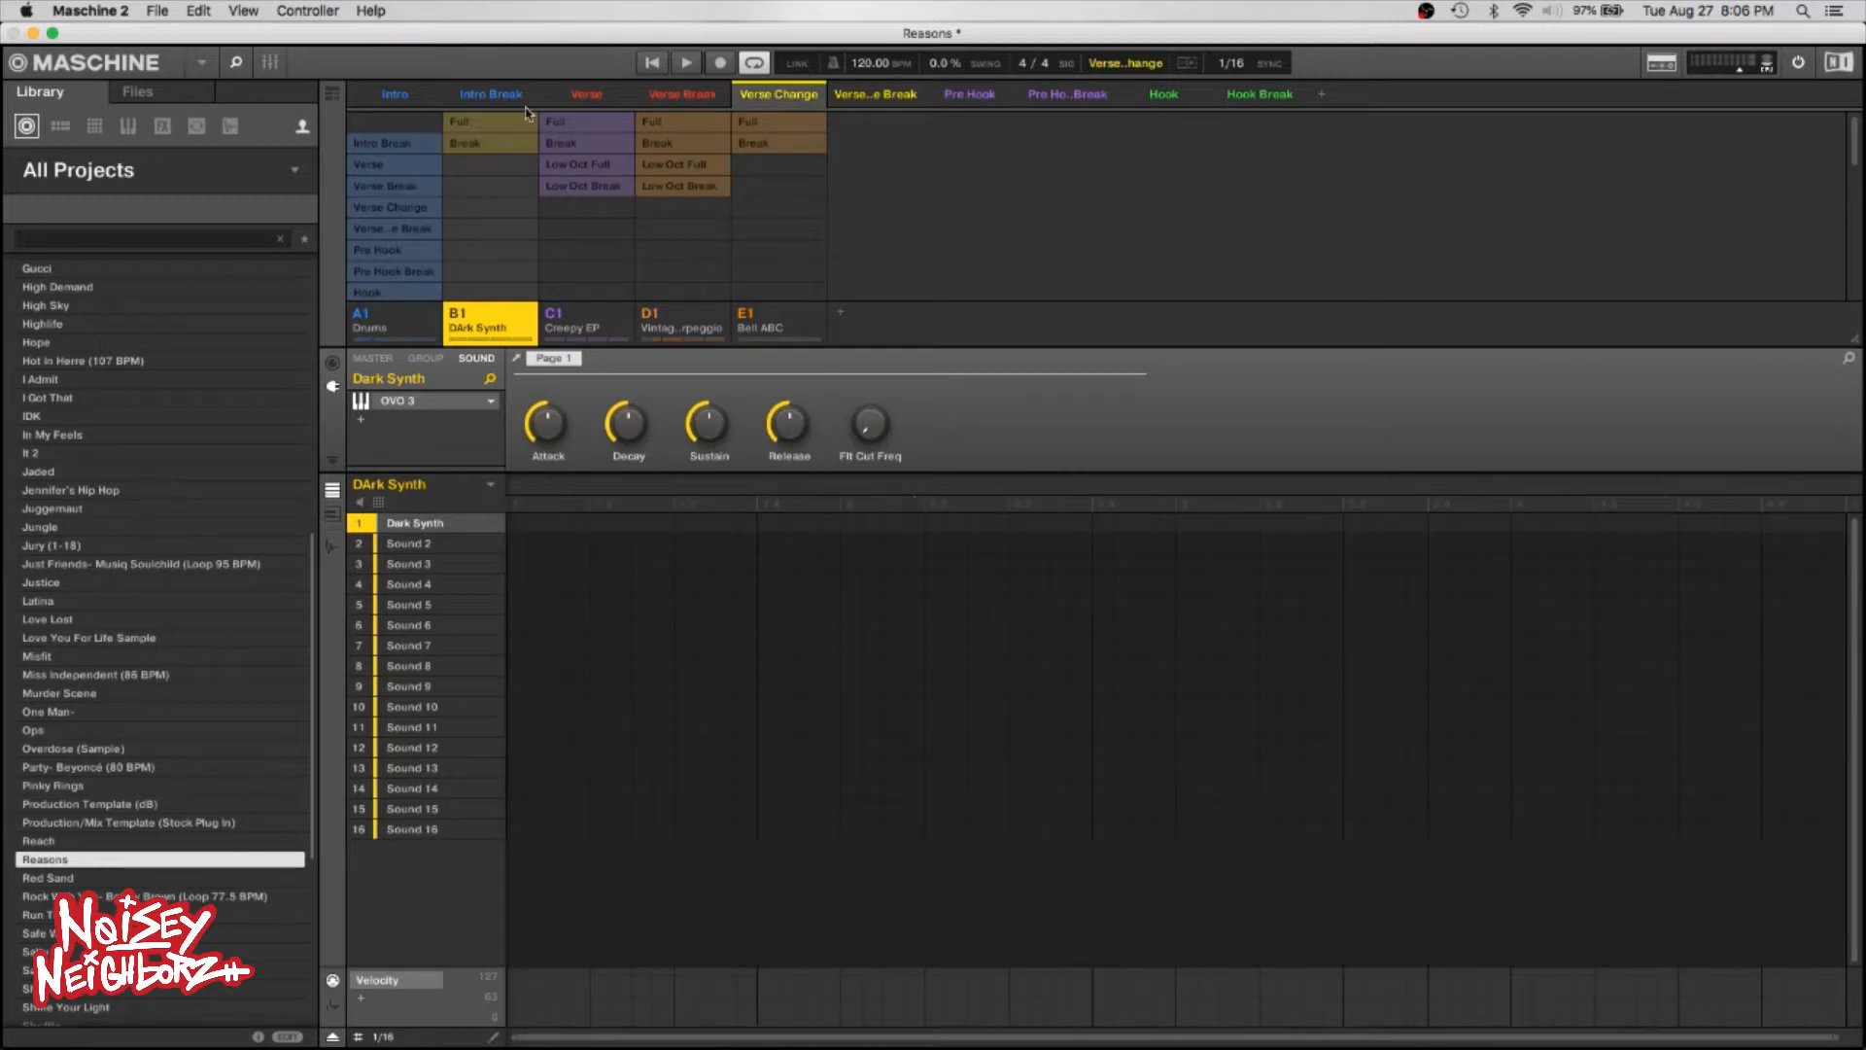
pyautogui.click(370, 164)
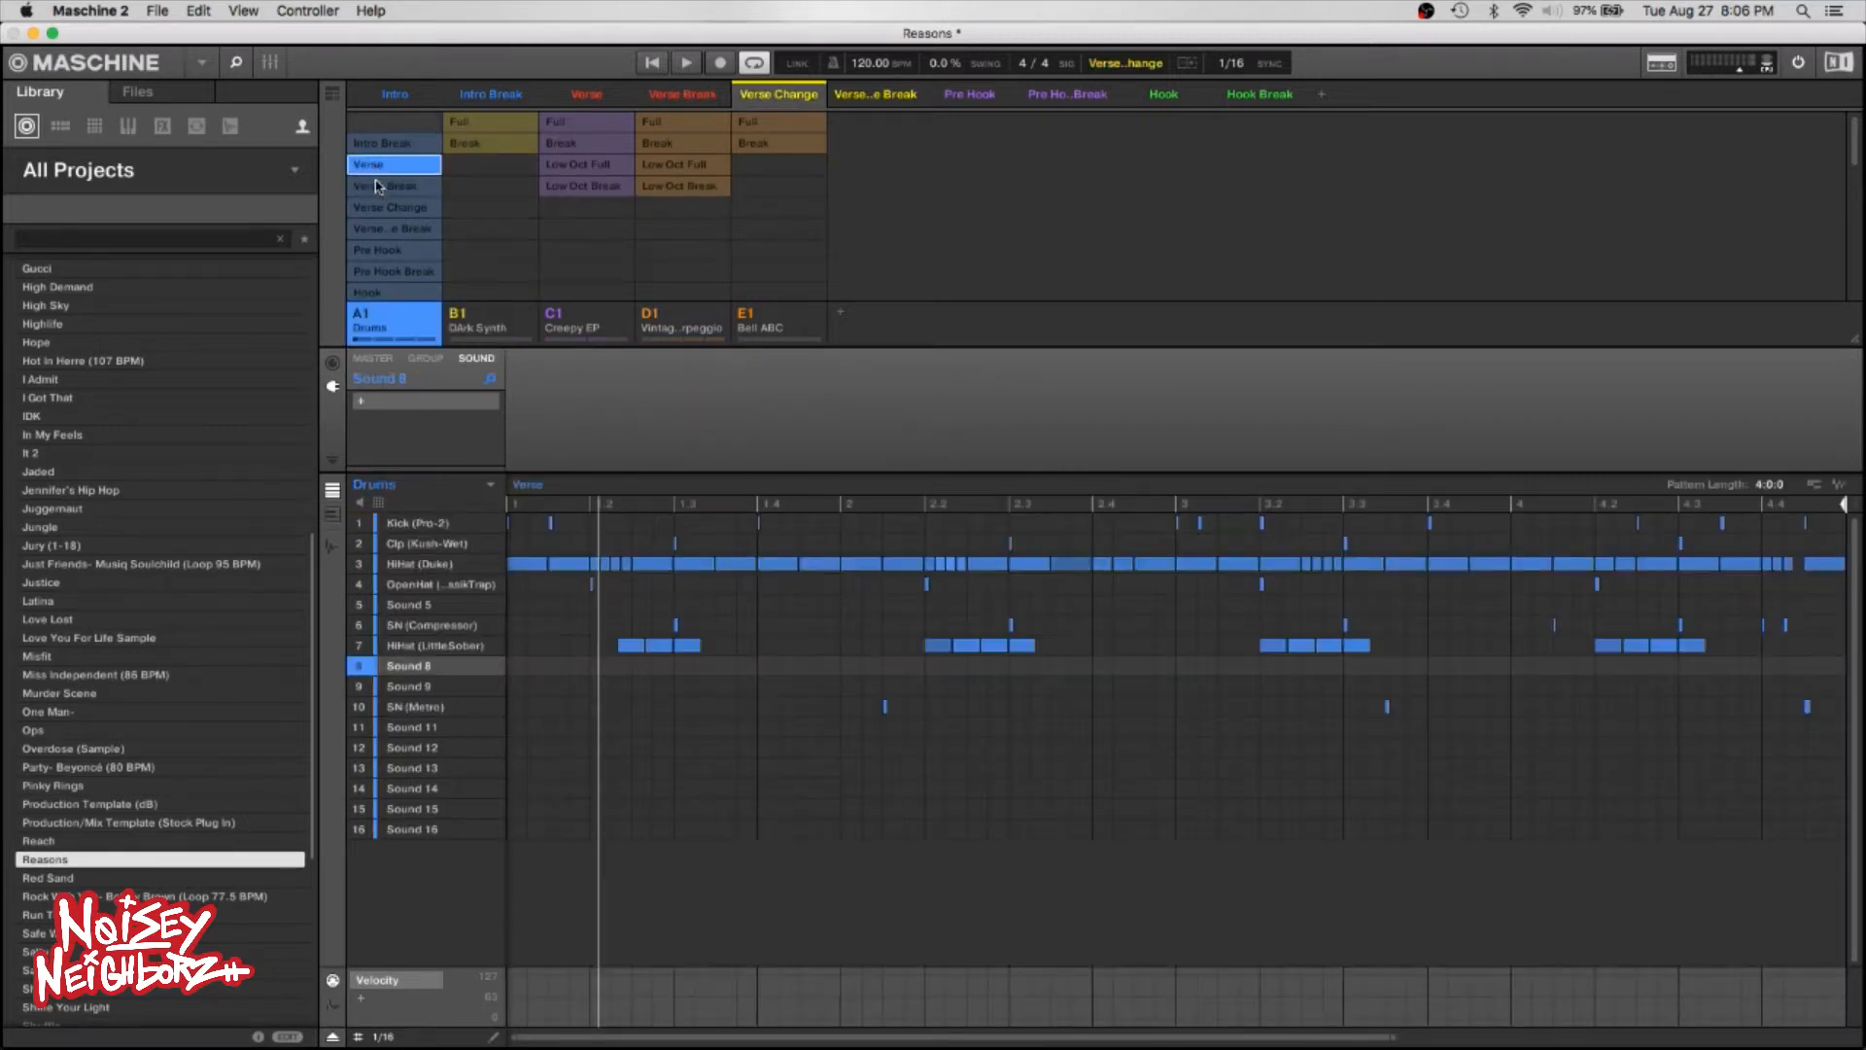
pyautogui.click(384, 178)
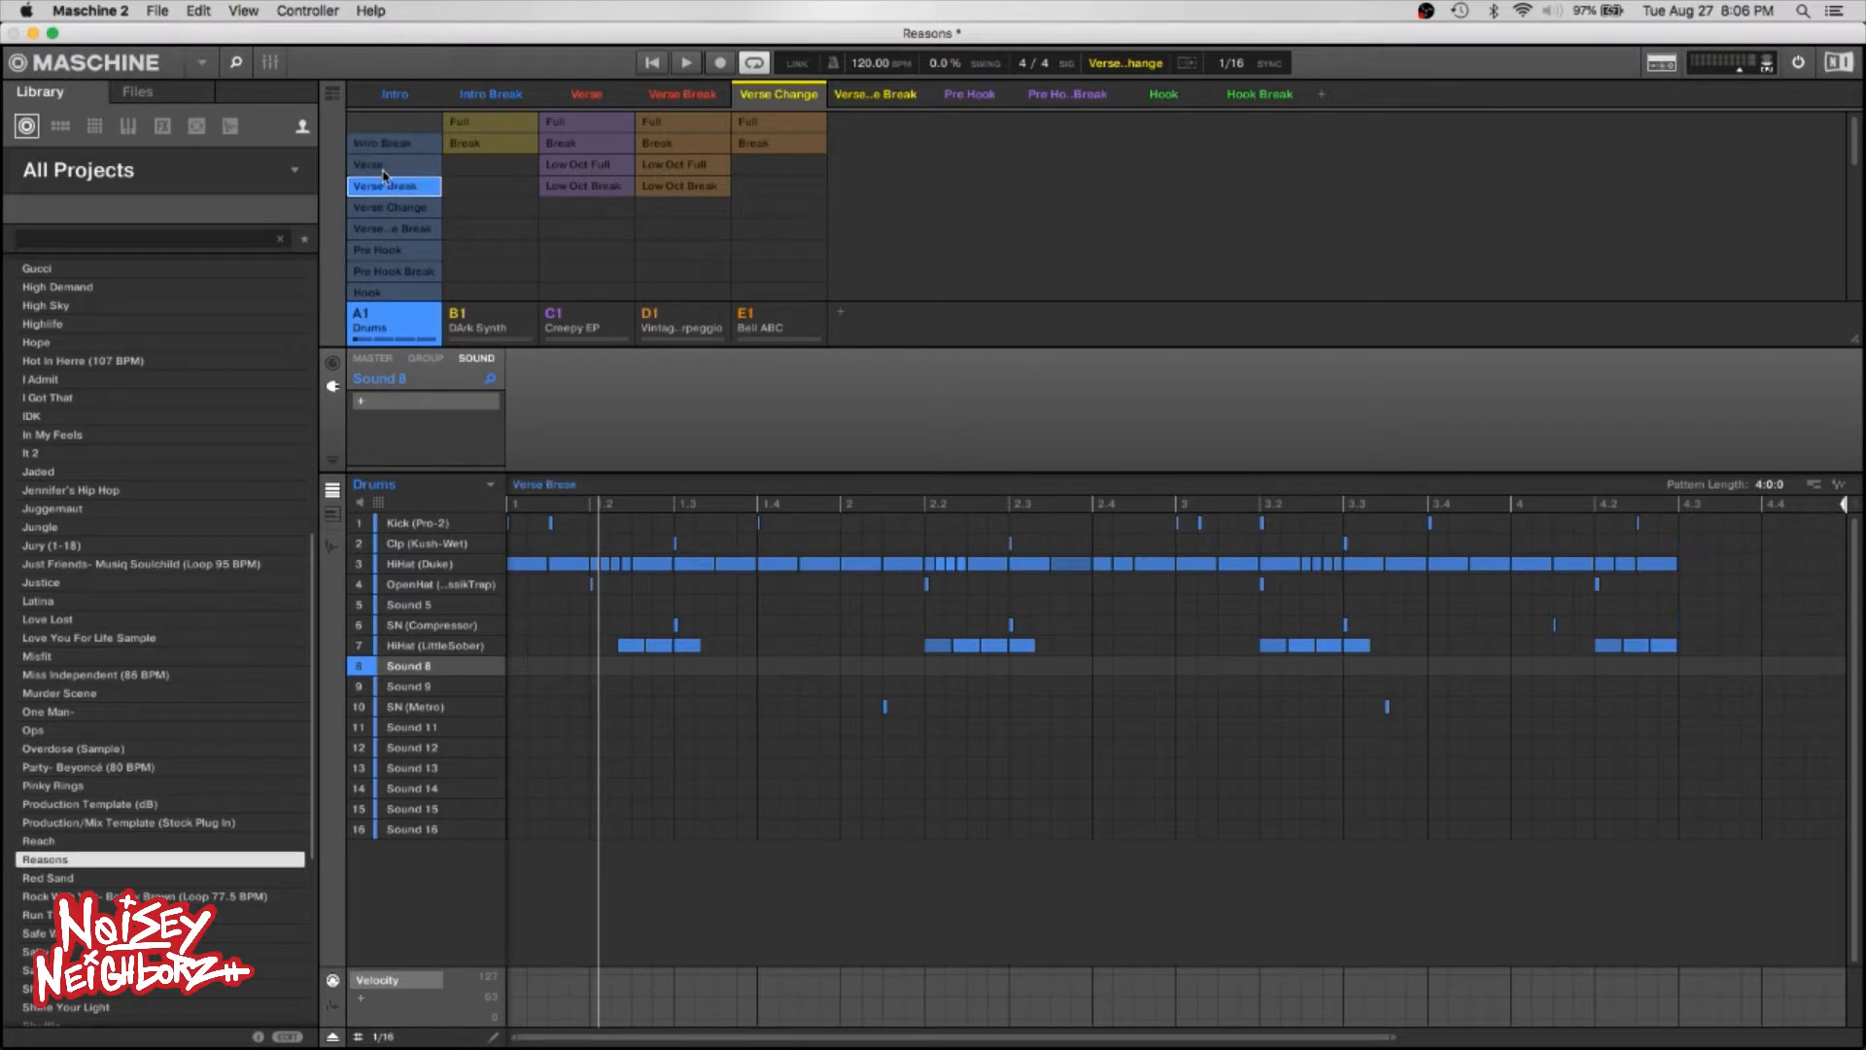
pyautogui.click(382, 171)
pyautogui.click(385, 186)
pyautogui.click(425, 207)
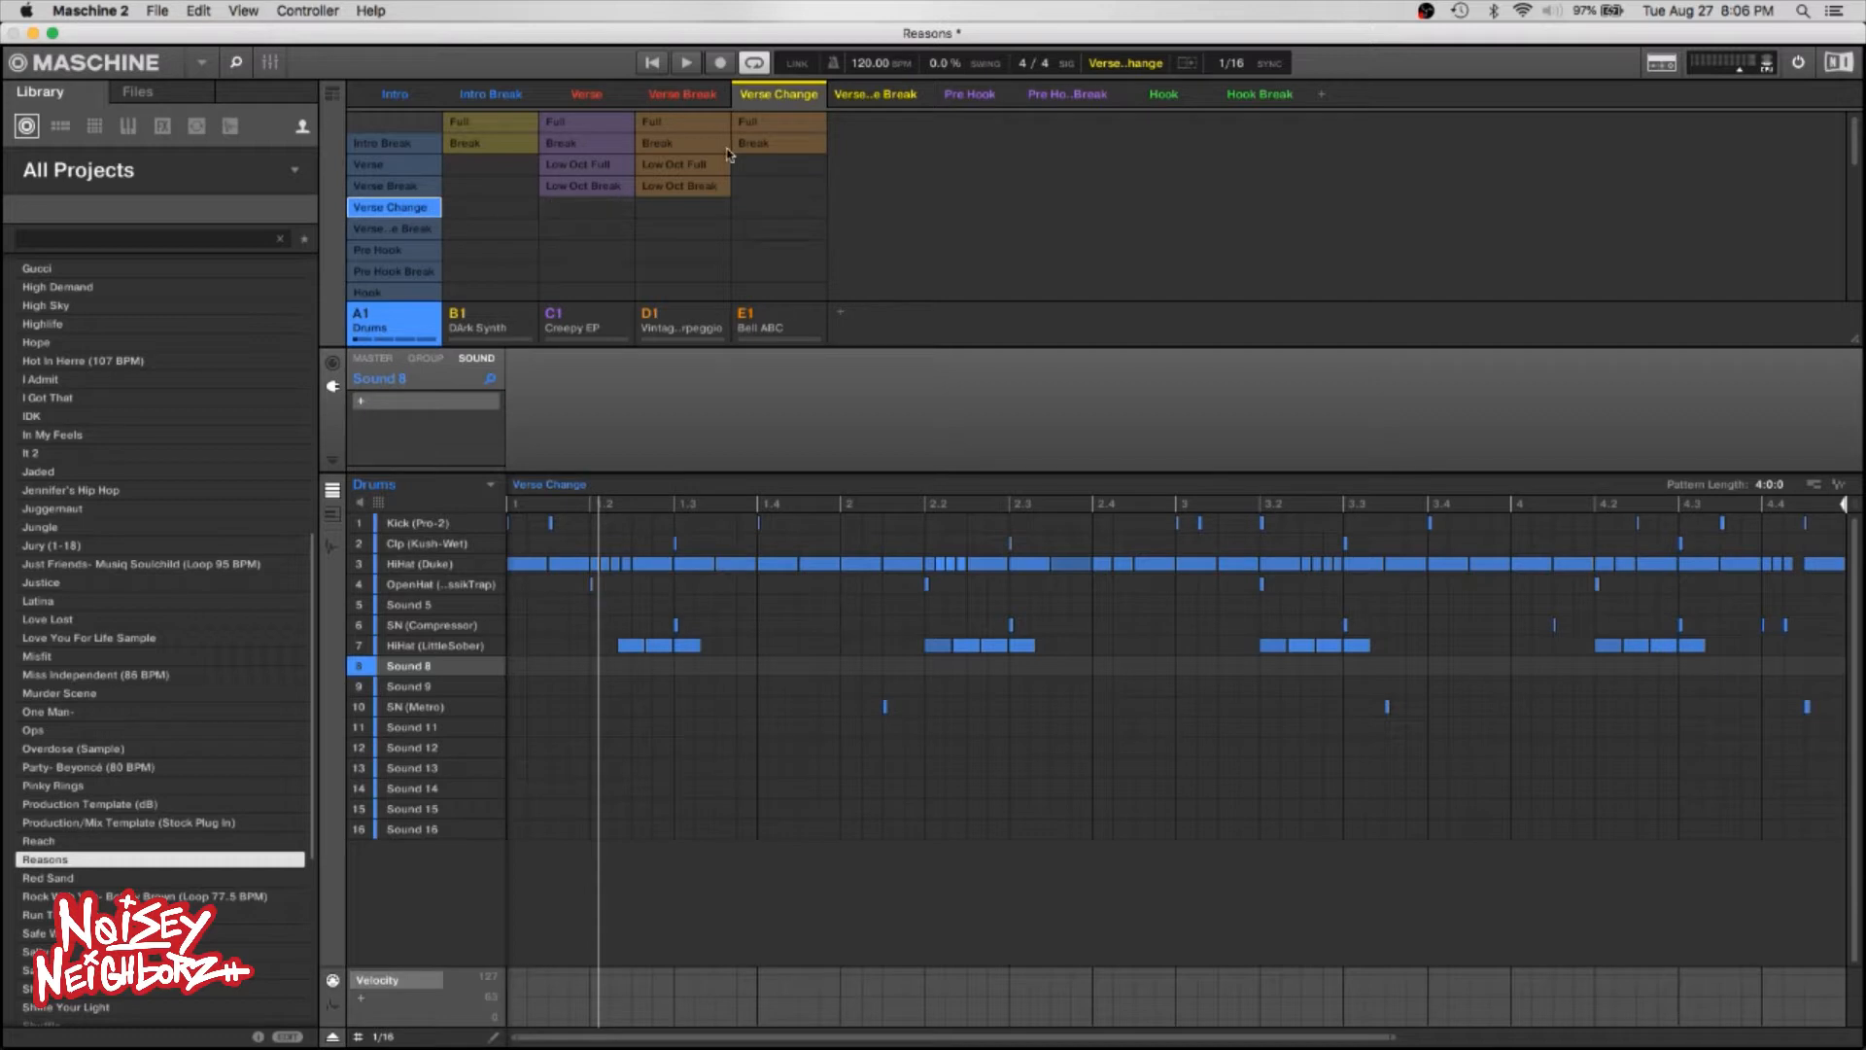
# Assign the Full patterns of Creepy EP and Vintage Arpeggio to the Verse Change scene, leaving Dark Synth out, and audition it.
pyautogui.click(476, 127)
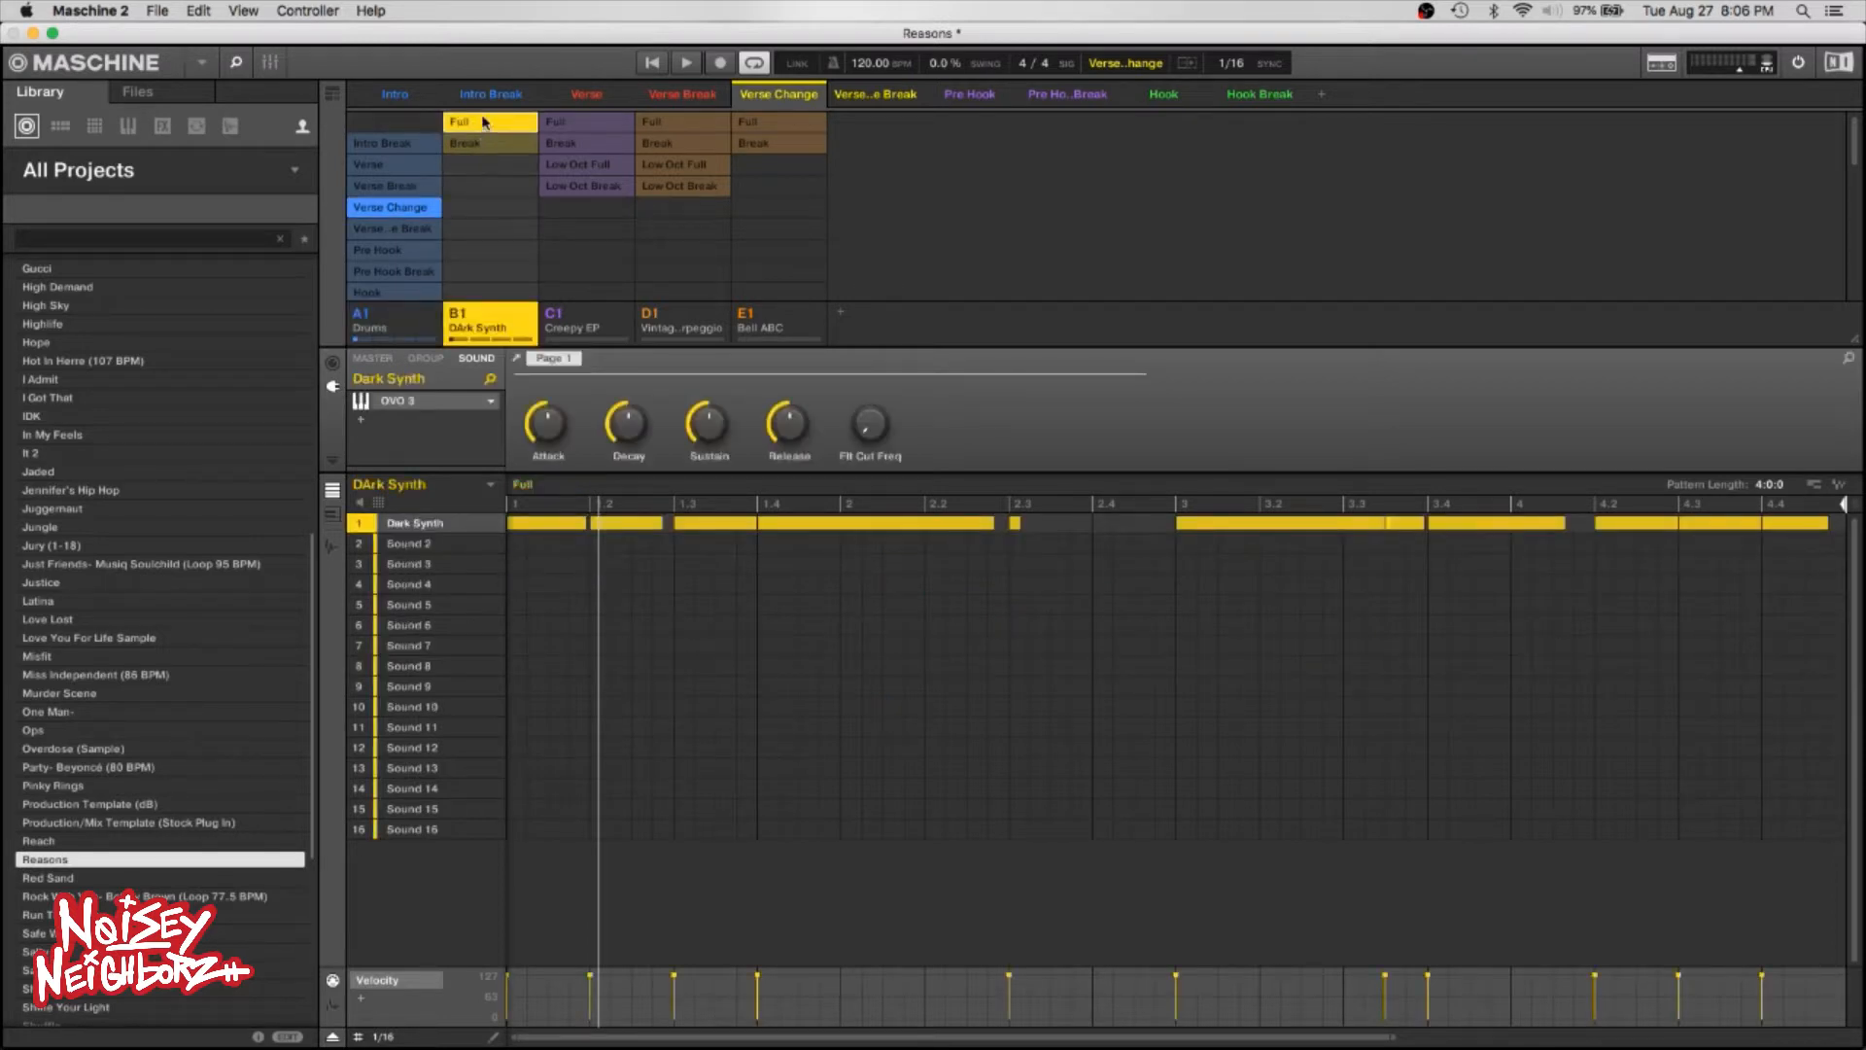
pyautogui.click(495, 124)
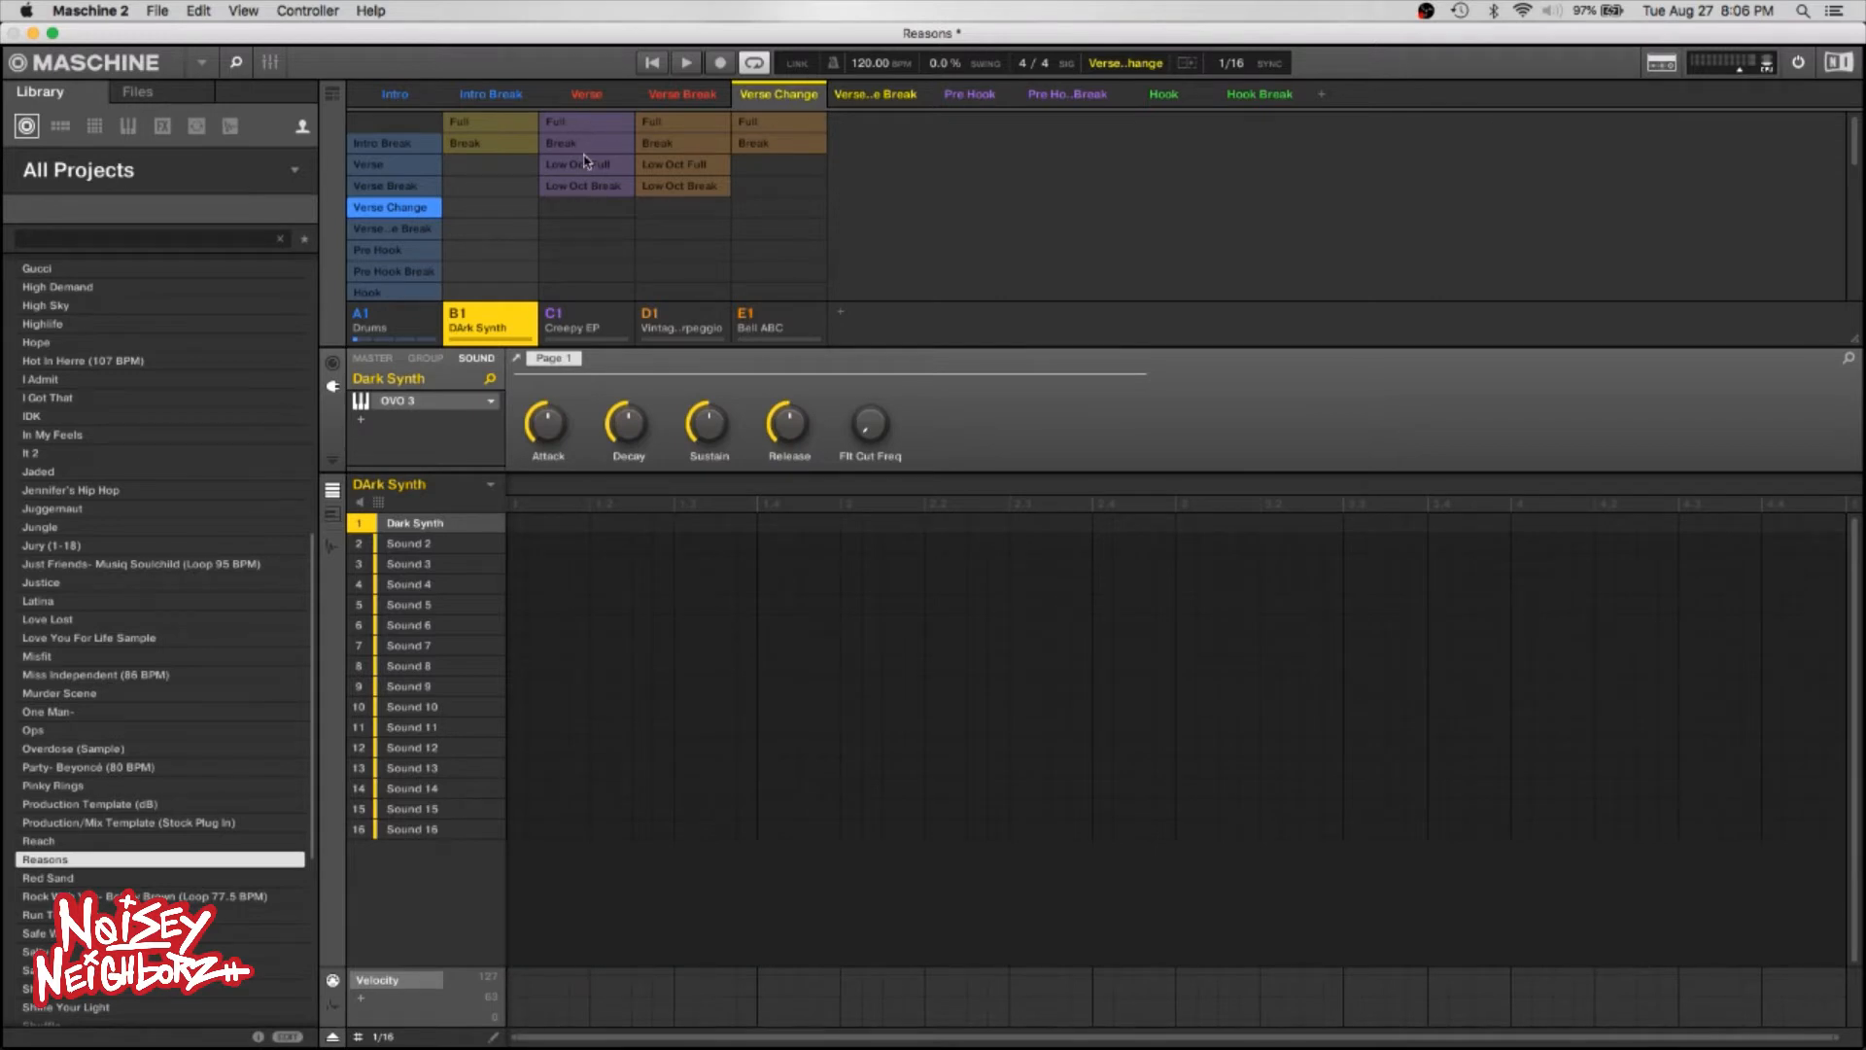
pyautogui.click(590, 124)
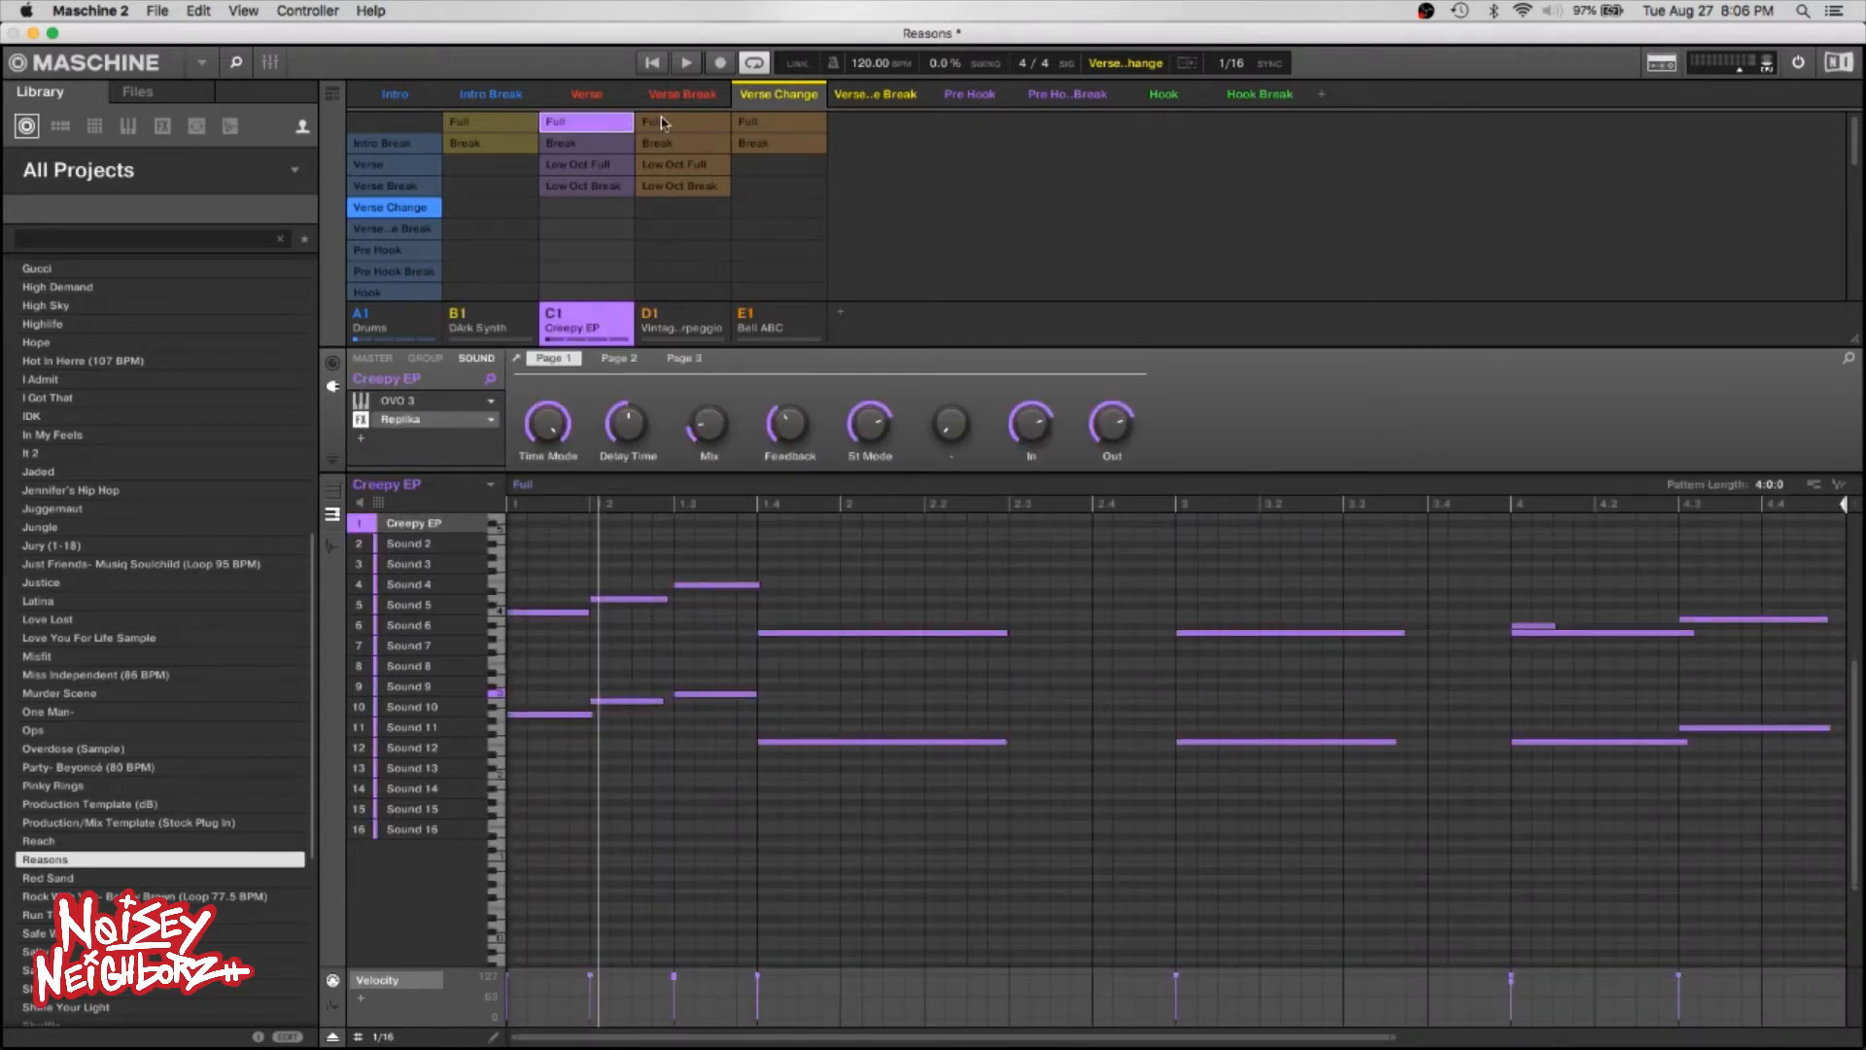
pyautogui.click(663, 123)
pyautogui.press('space')
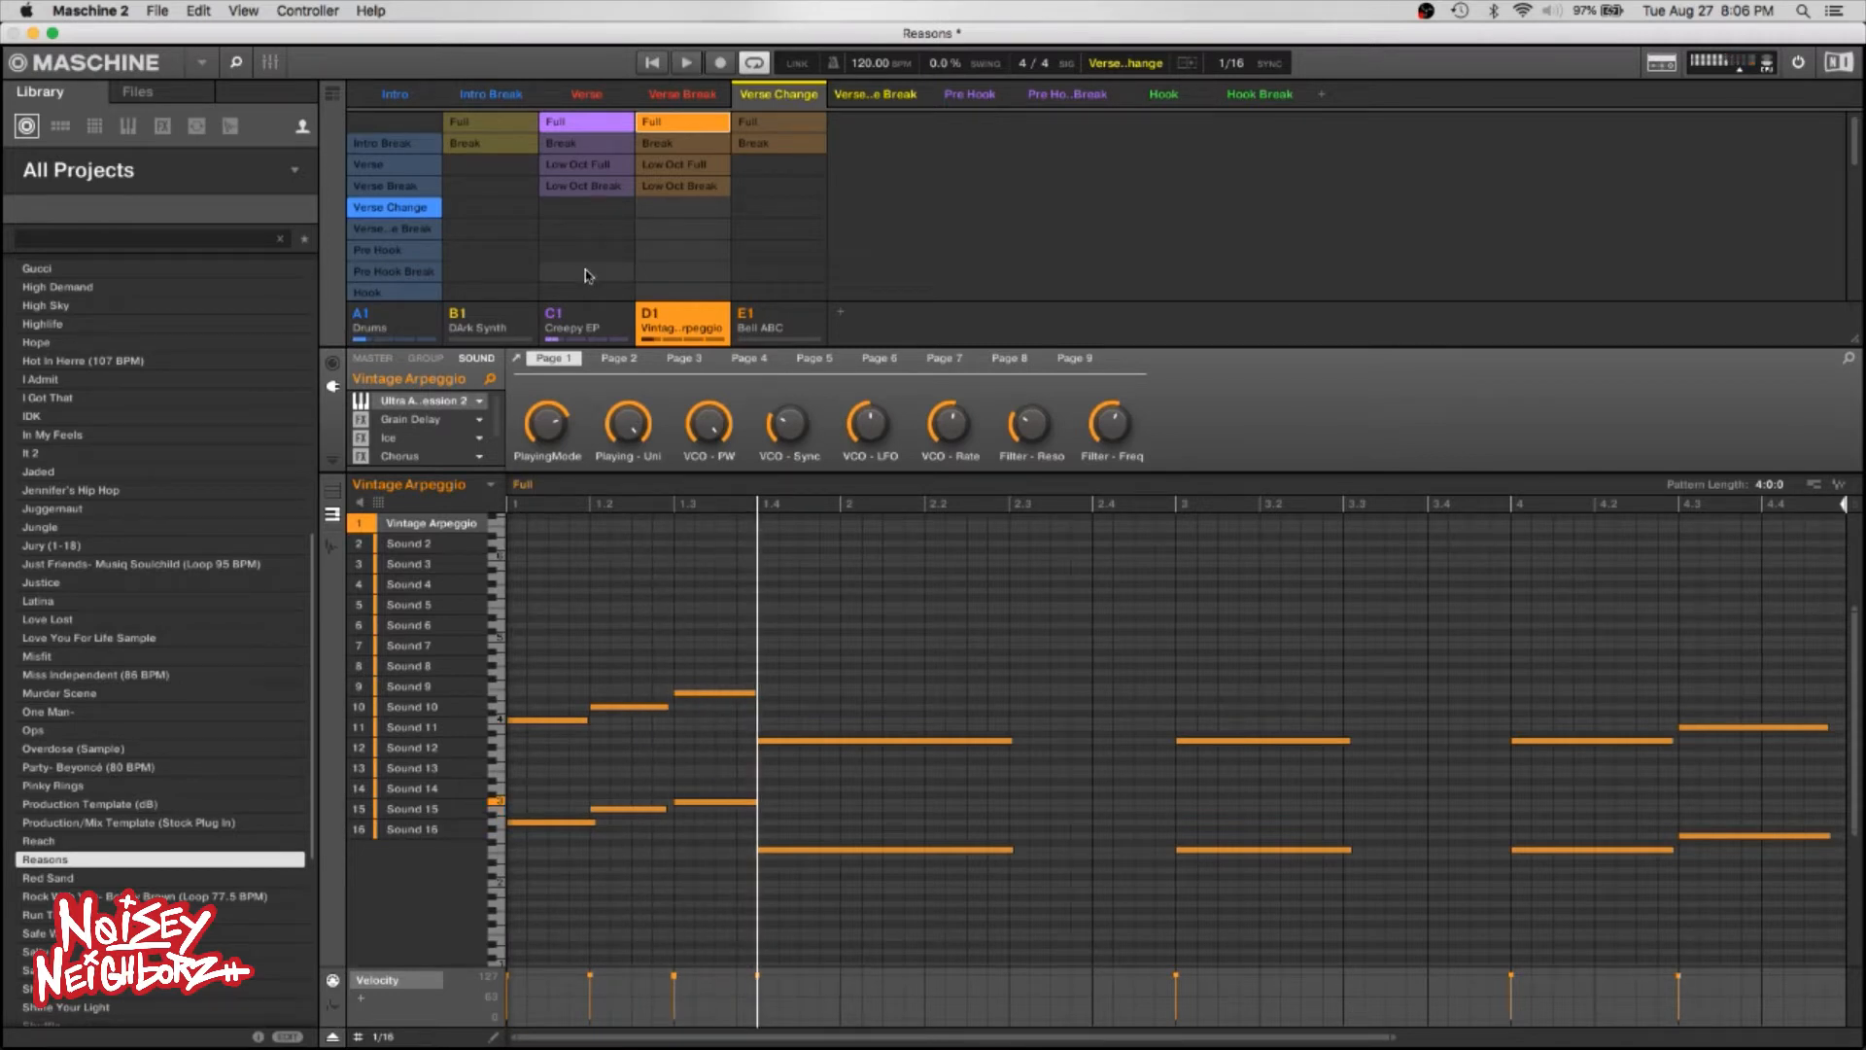
# Replace the Kick (Pro-2) hits in the Verse Change drum pattern with a newly recorded kick rhythm.
pyautogui.click(393, 214)
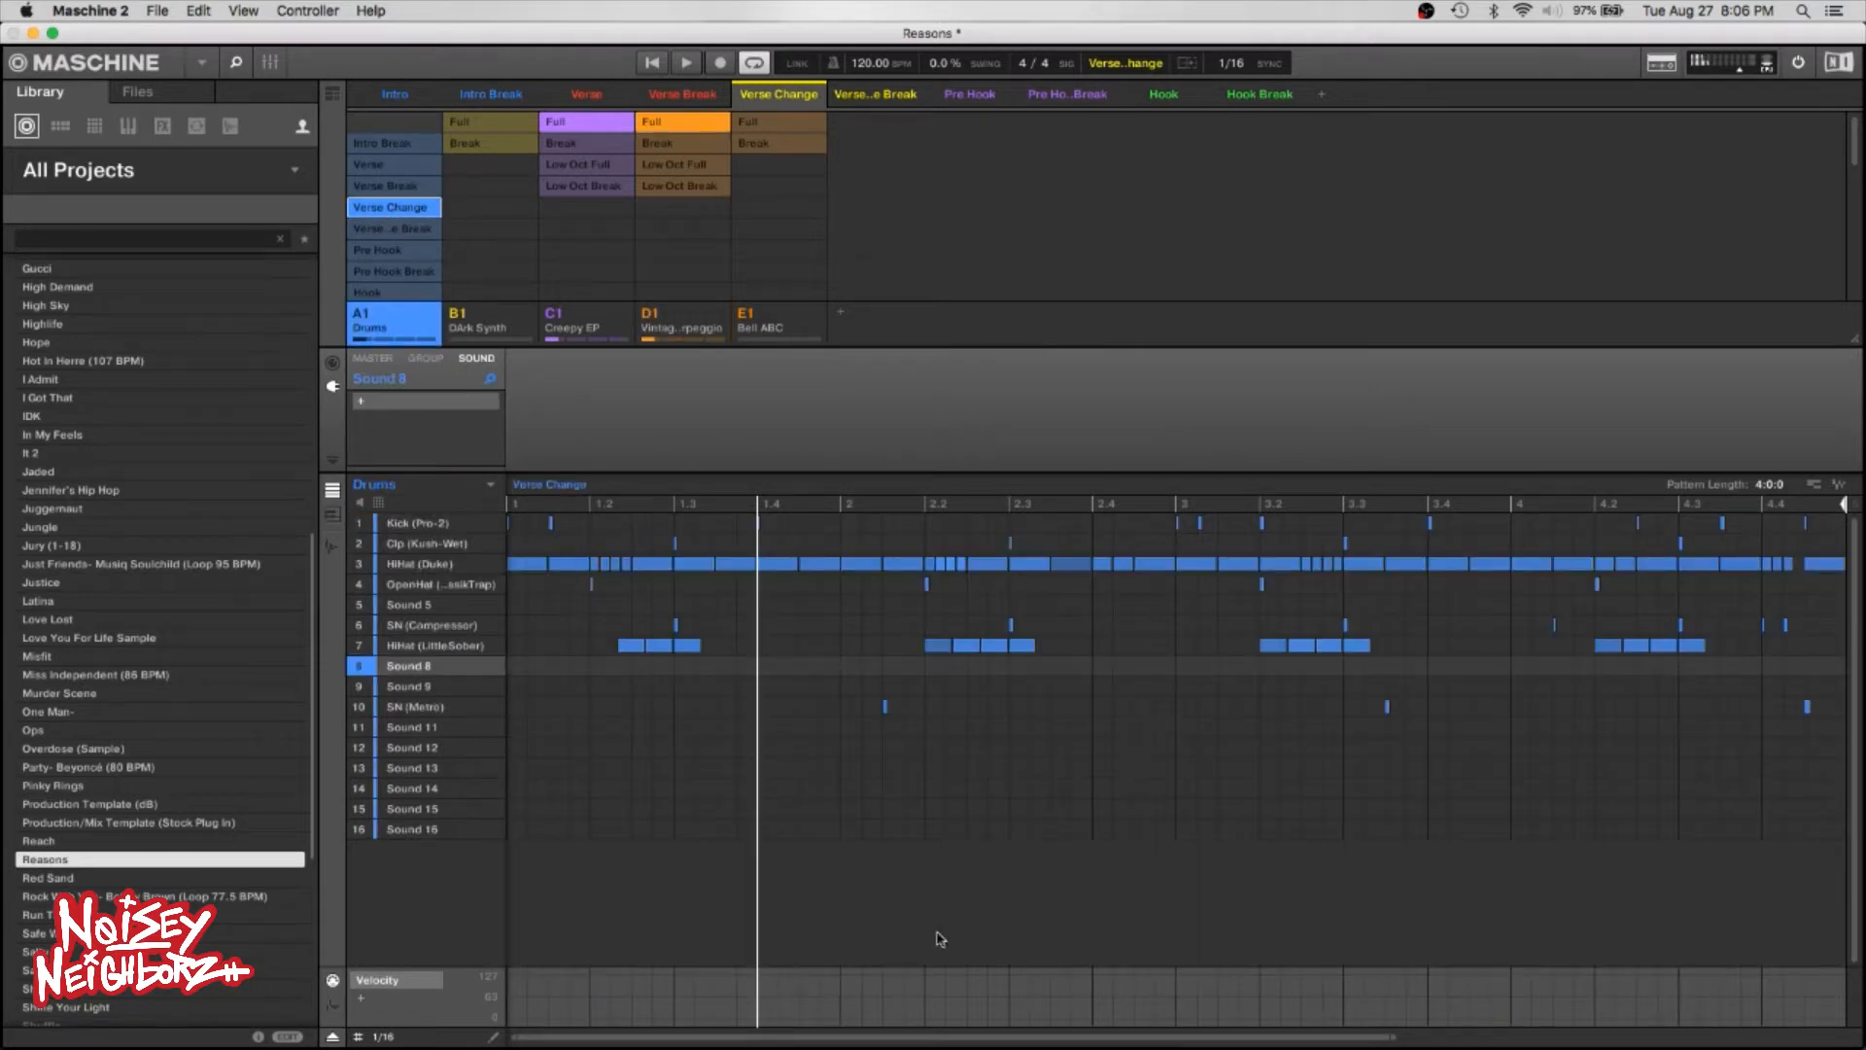
pyautogui.moveTo(1392, 1030); pyautogui.dragTo(1489, 1032)
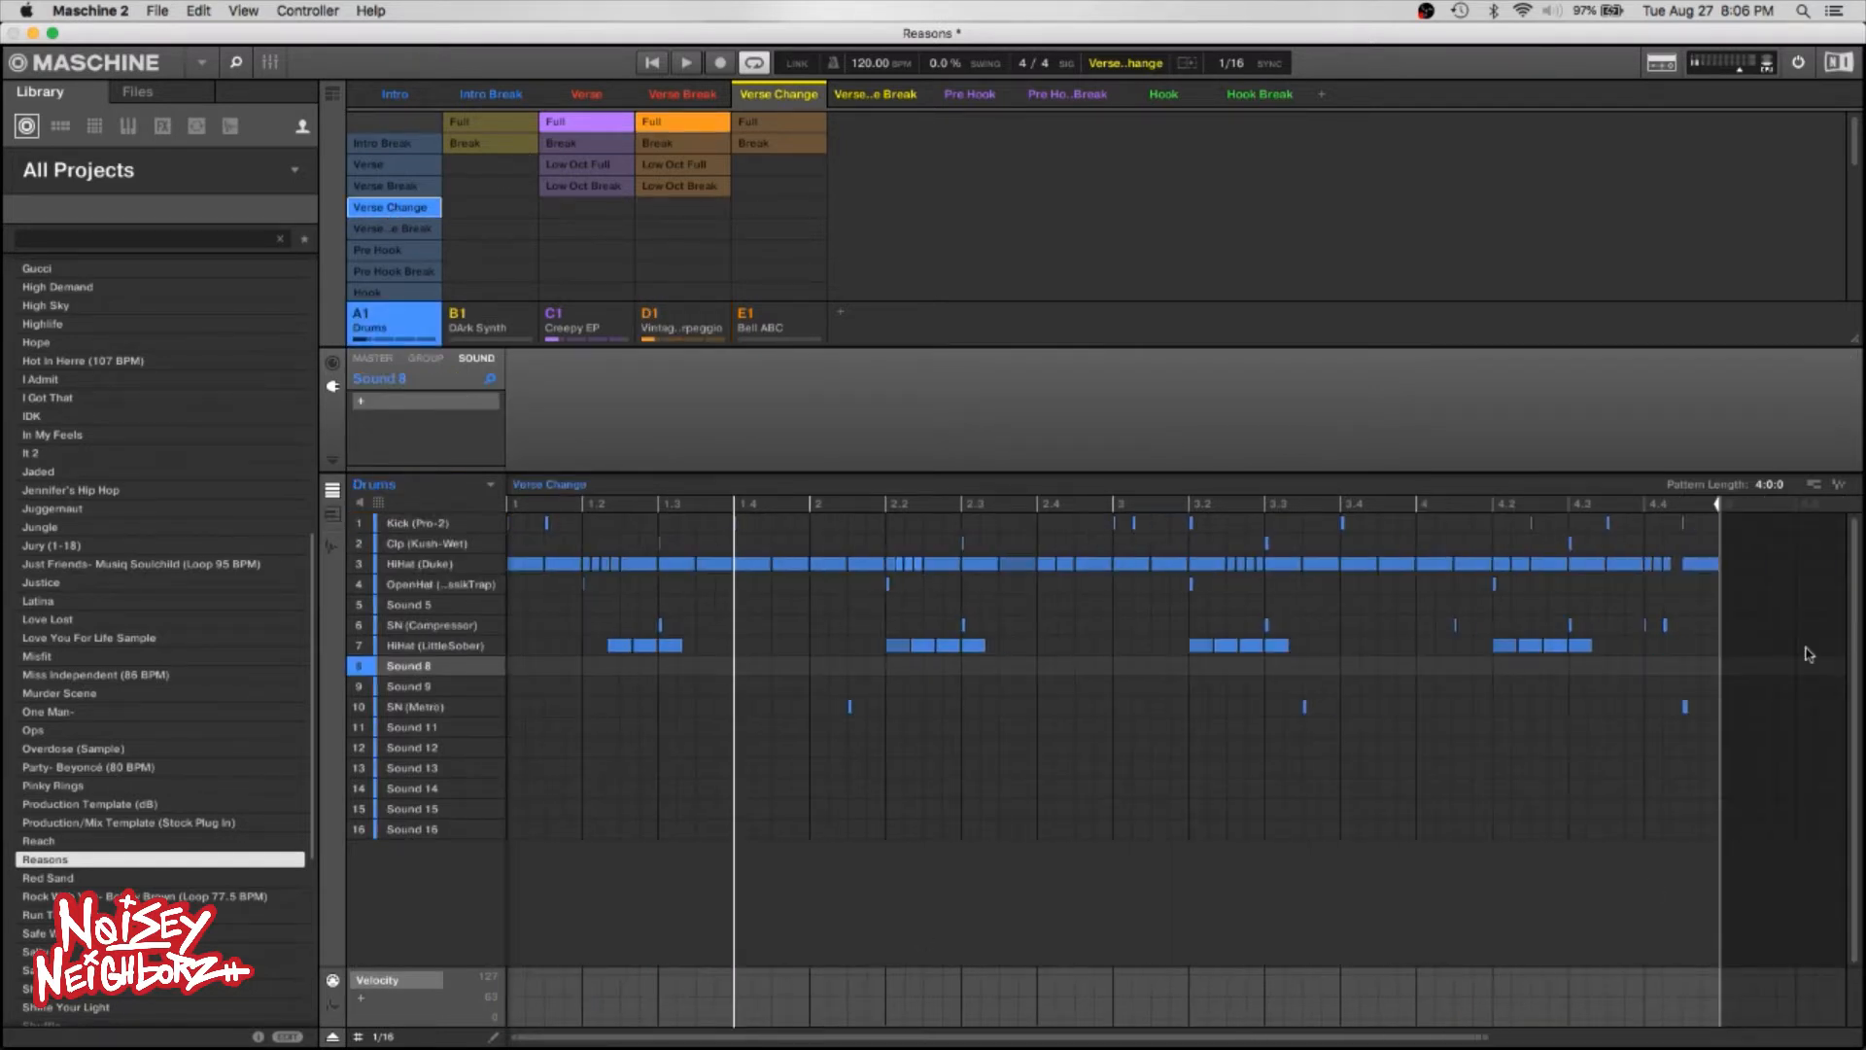
pyautogui.moveTo(1757, 535); pyautogui.dragTo(447, 397)
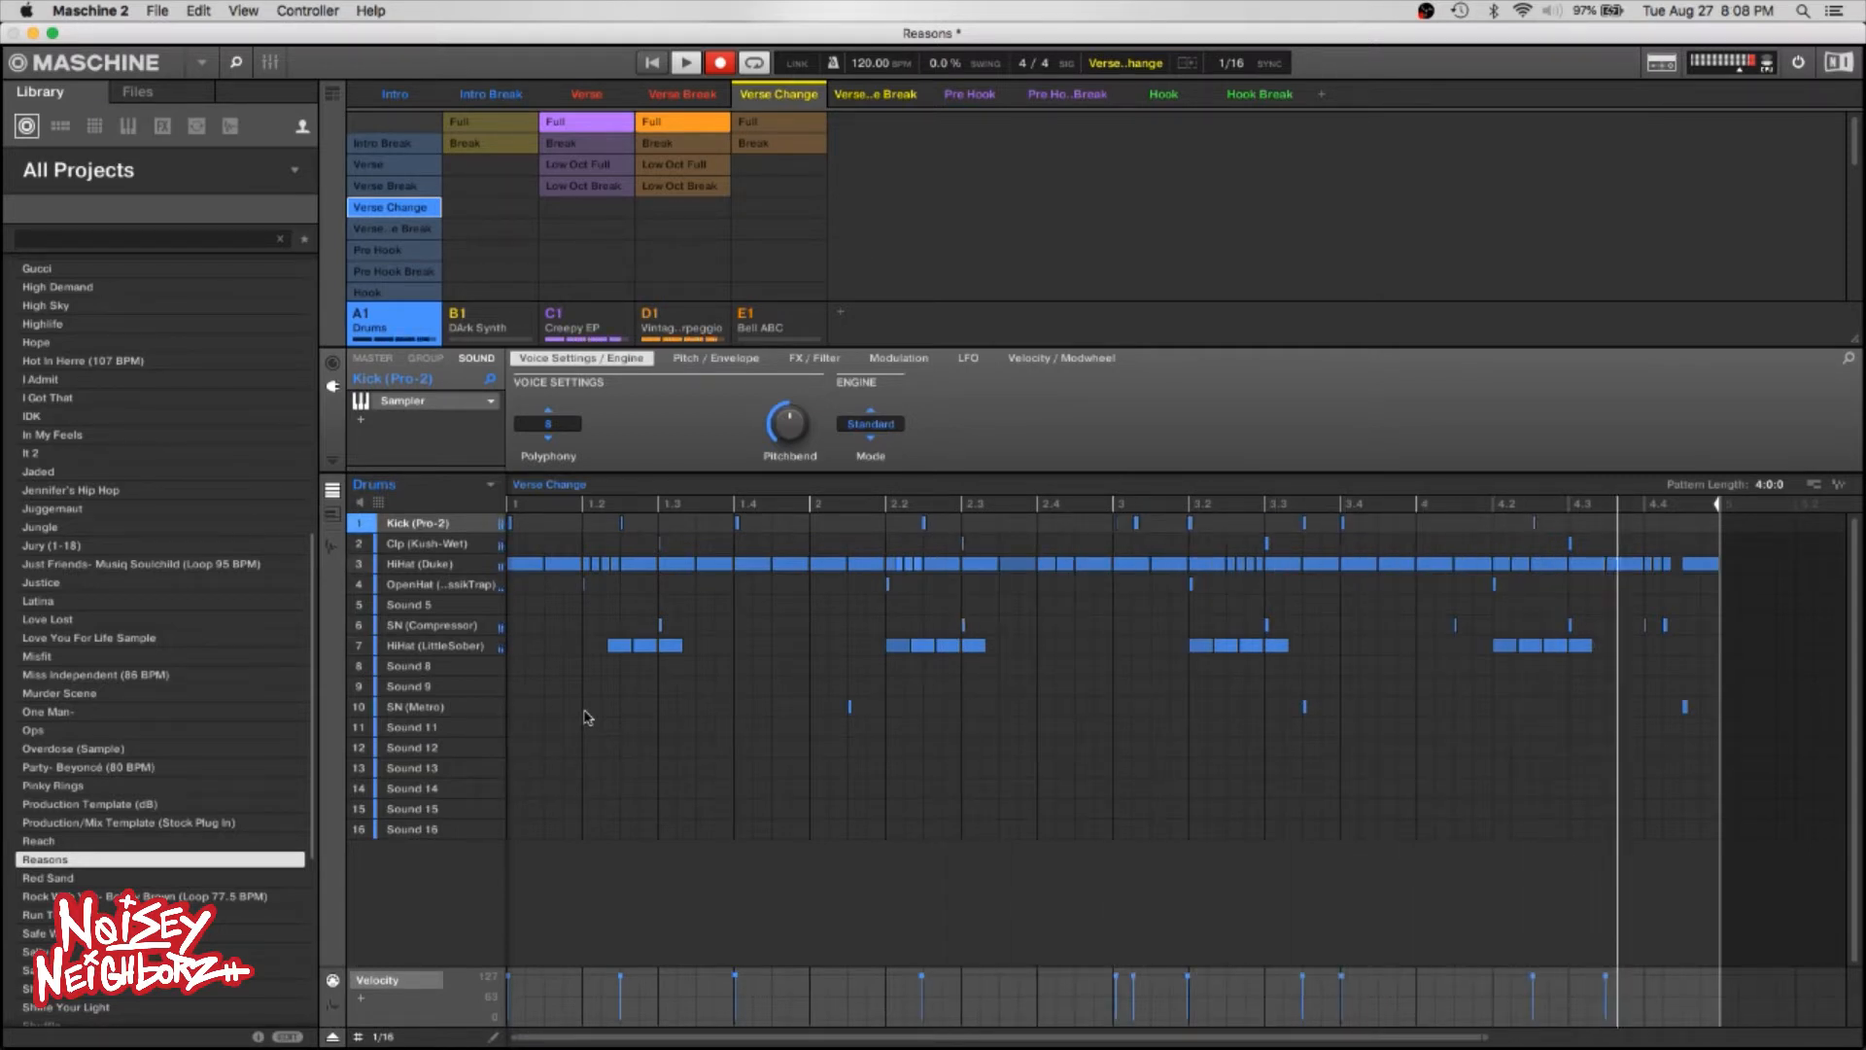
pyautogui.press('r')
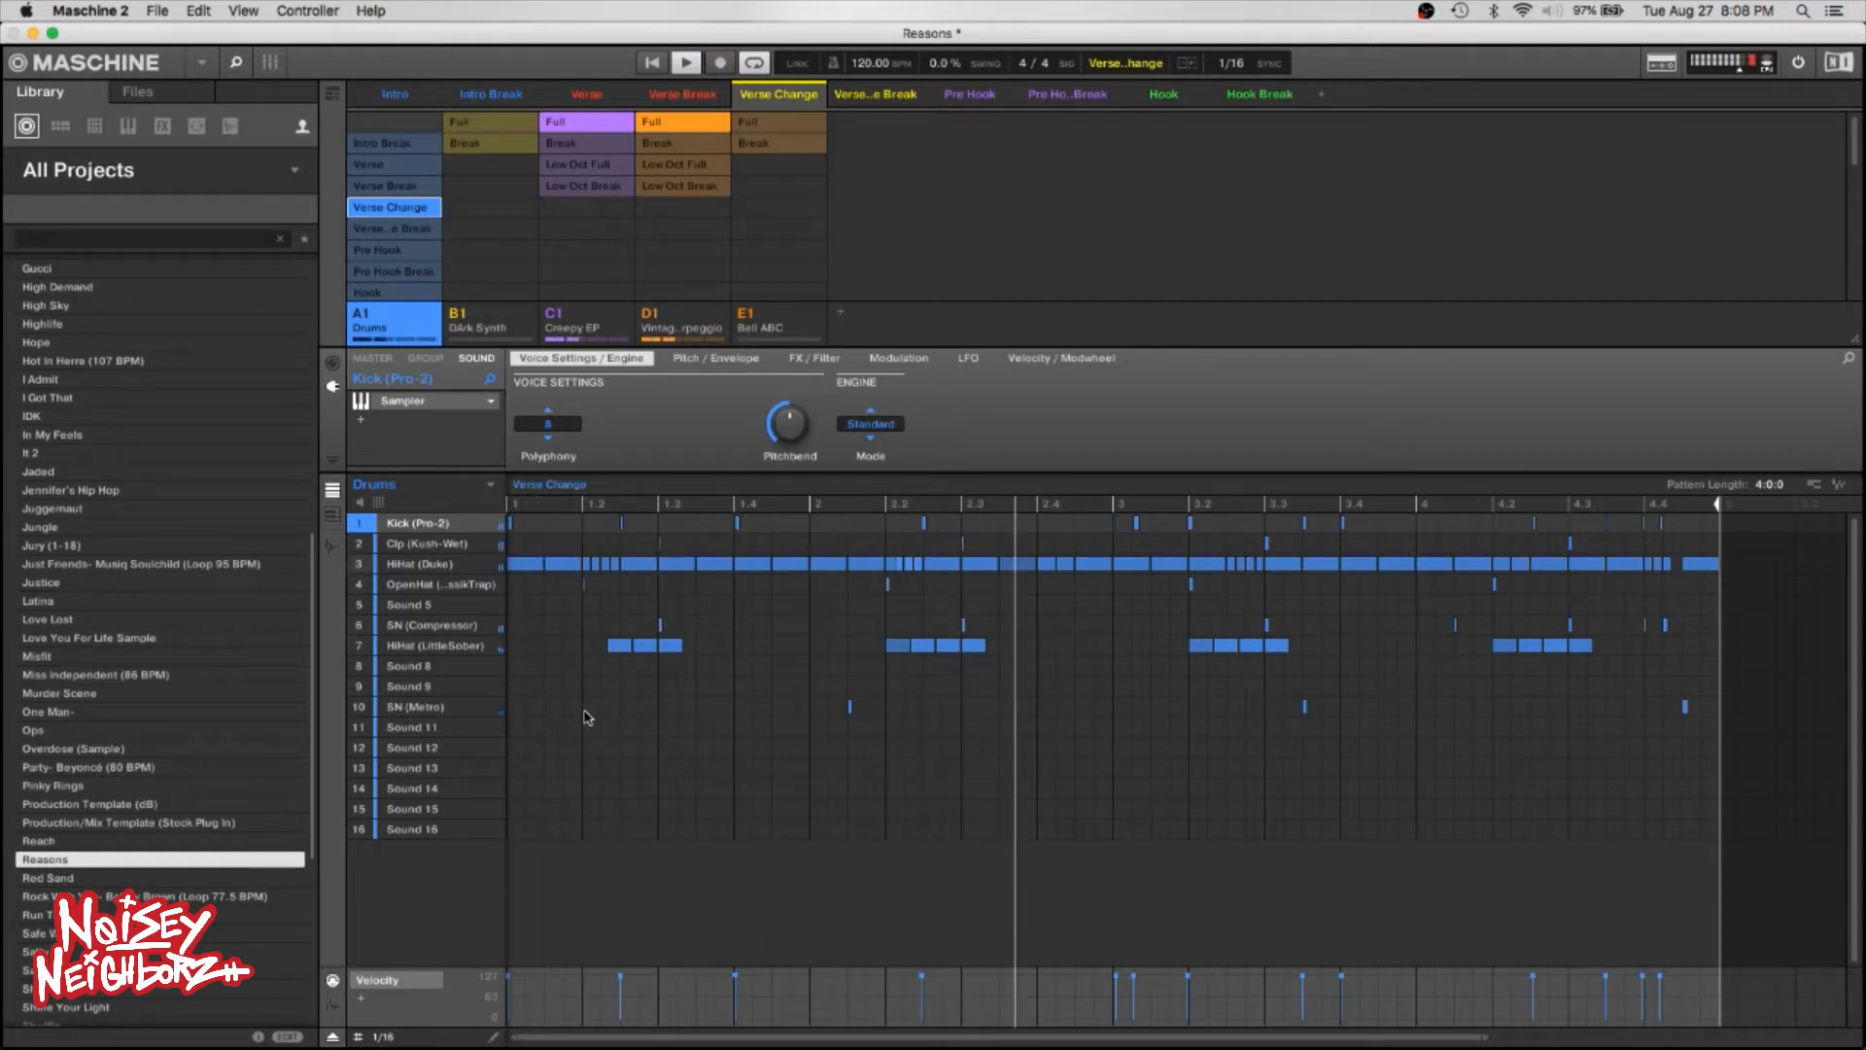
# Check the recorded kick notes in the piano roll, return to the full drum grid and select the empty Sound 5 slot.
pyautogui.press('F5')
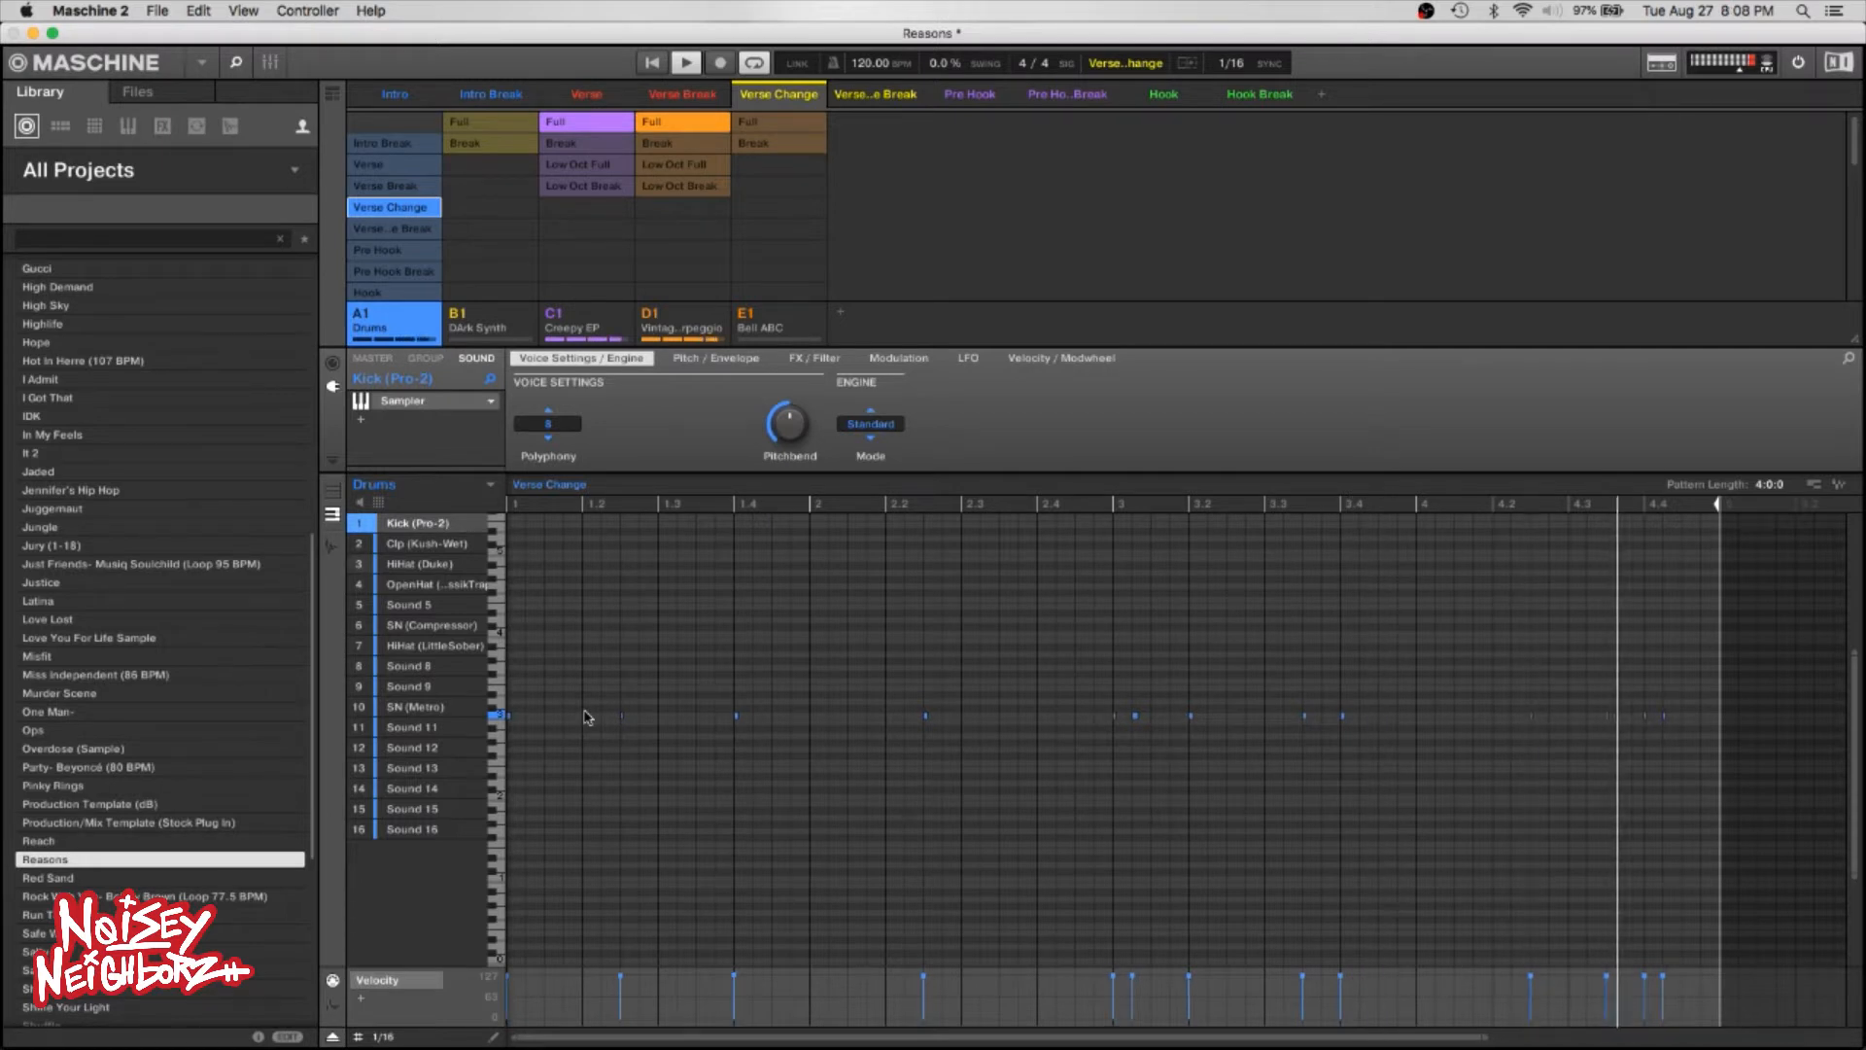
pyautogui.press('F5')
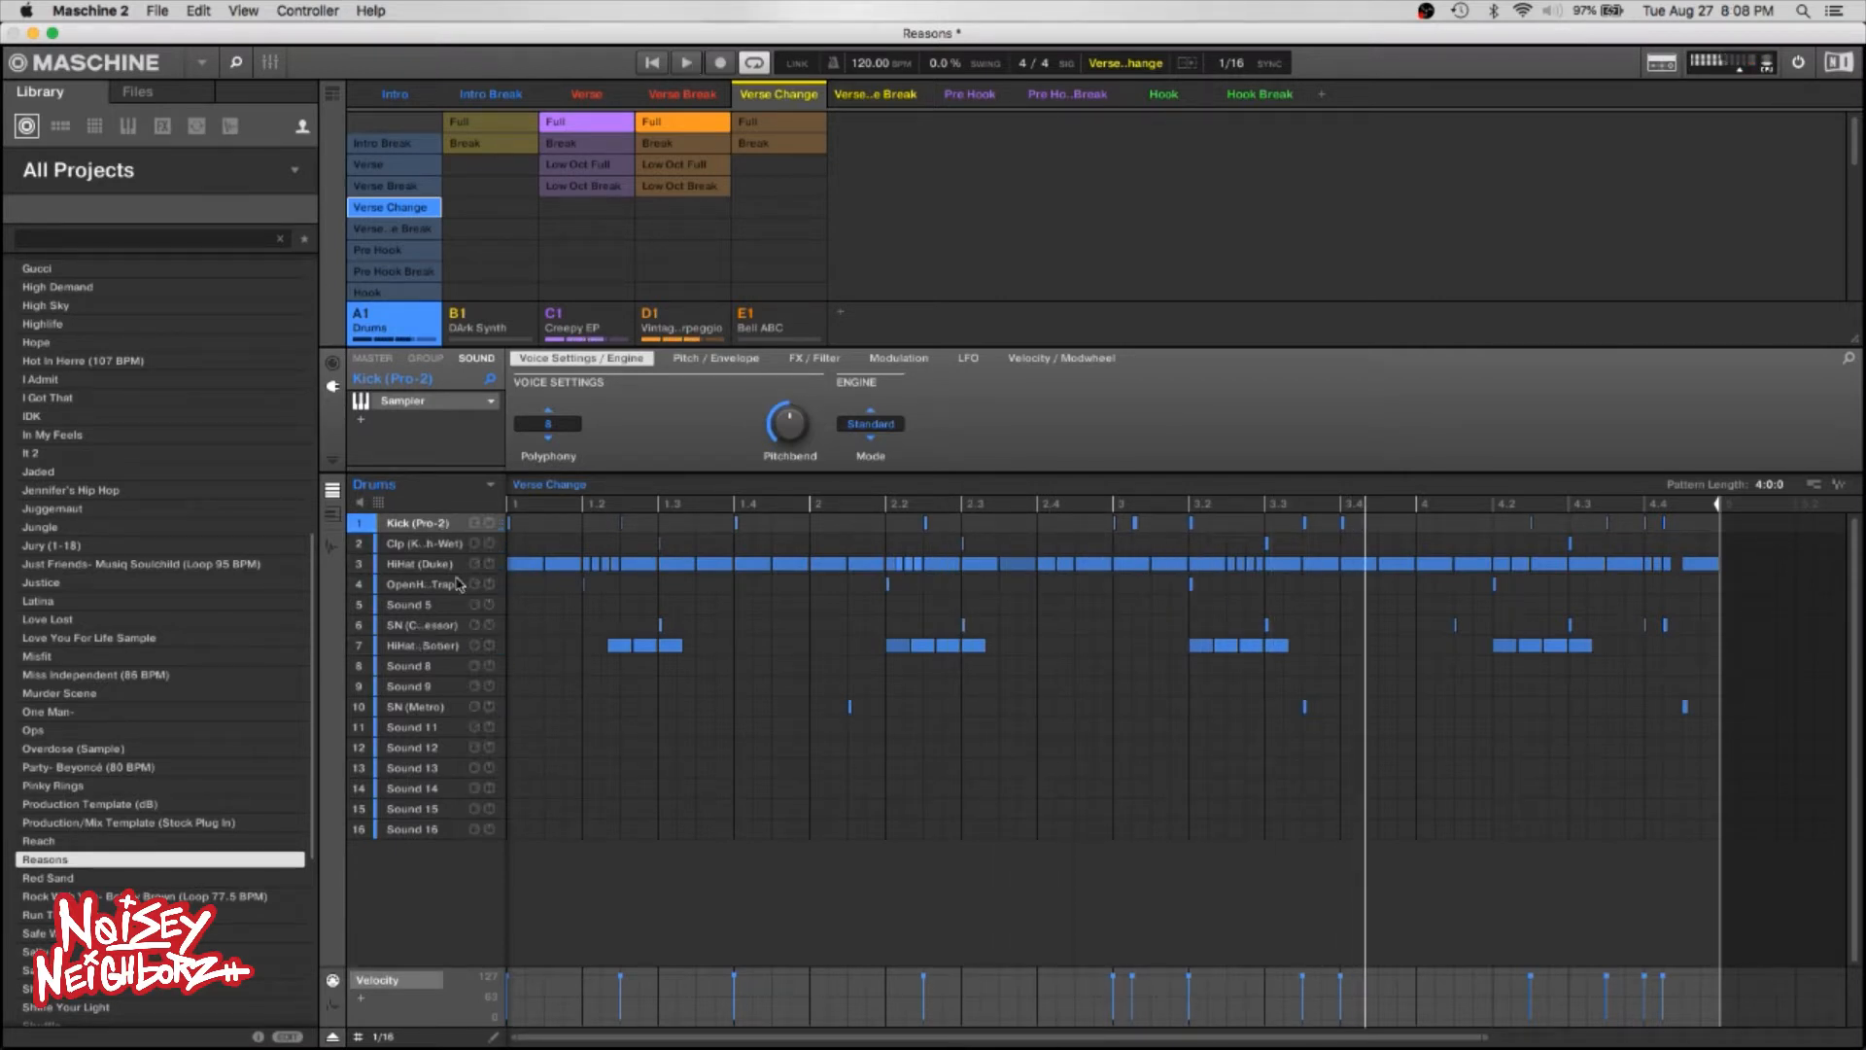
pyautogui.click(441, 606)
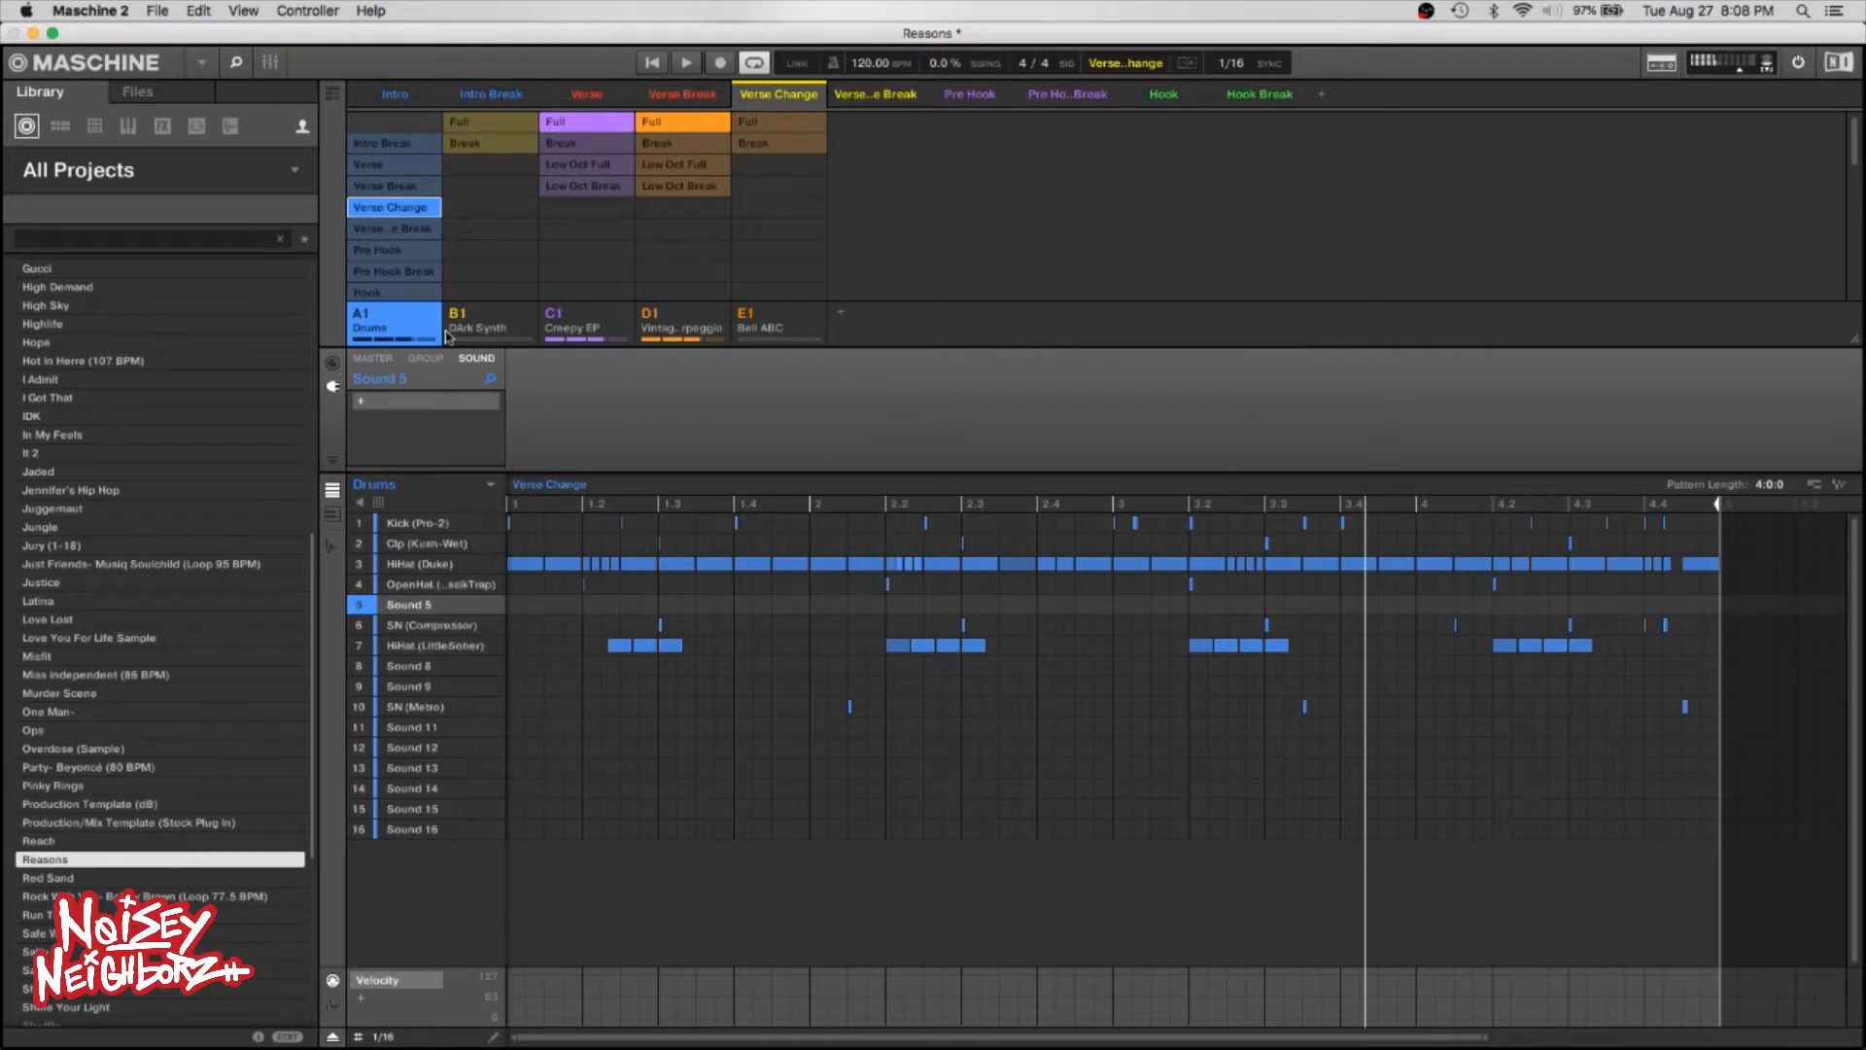
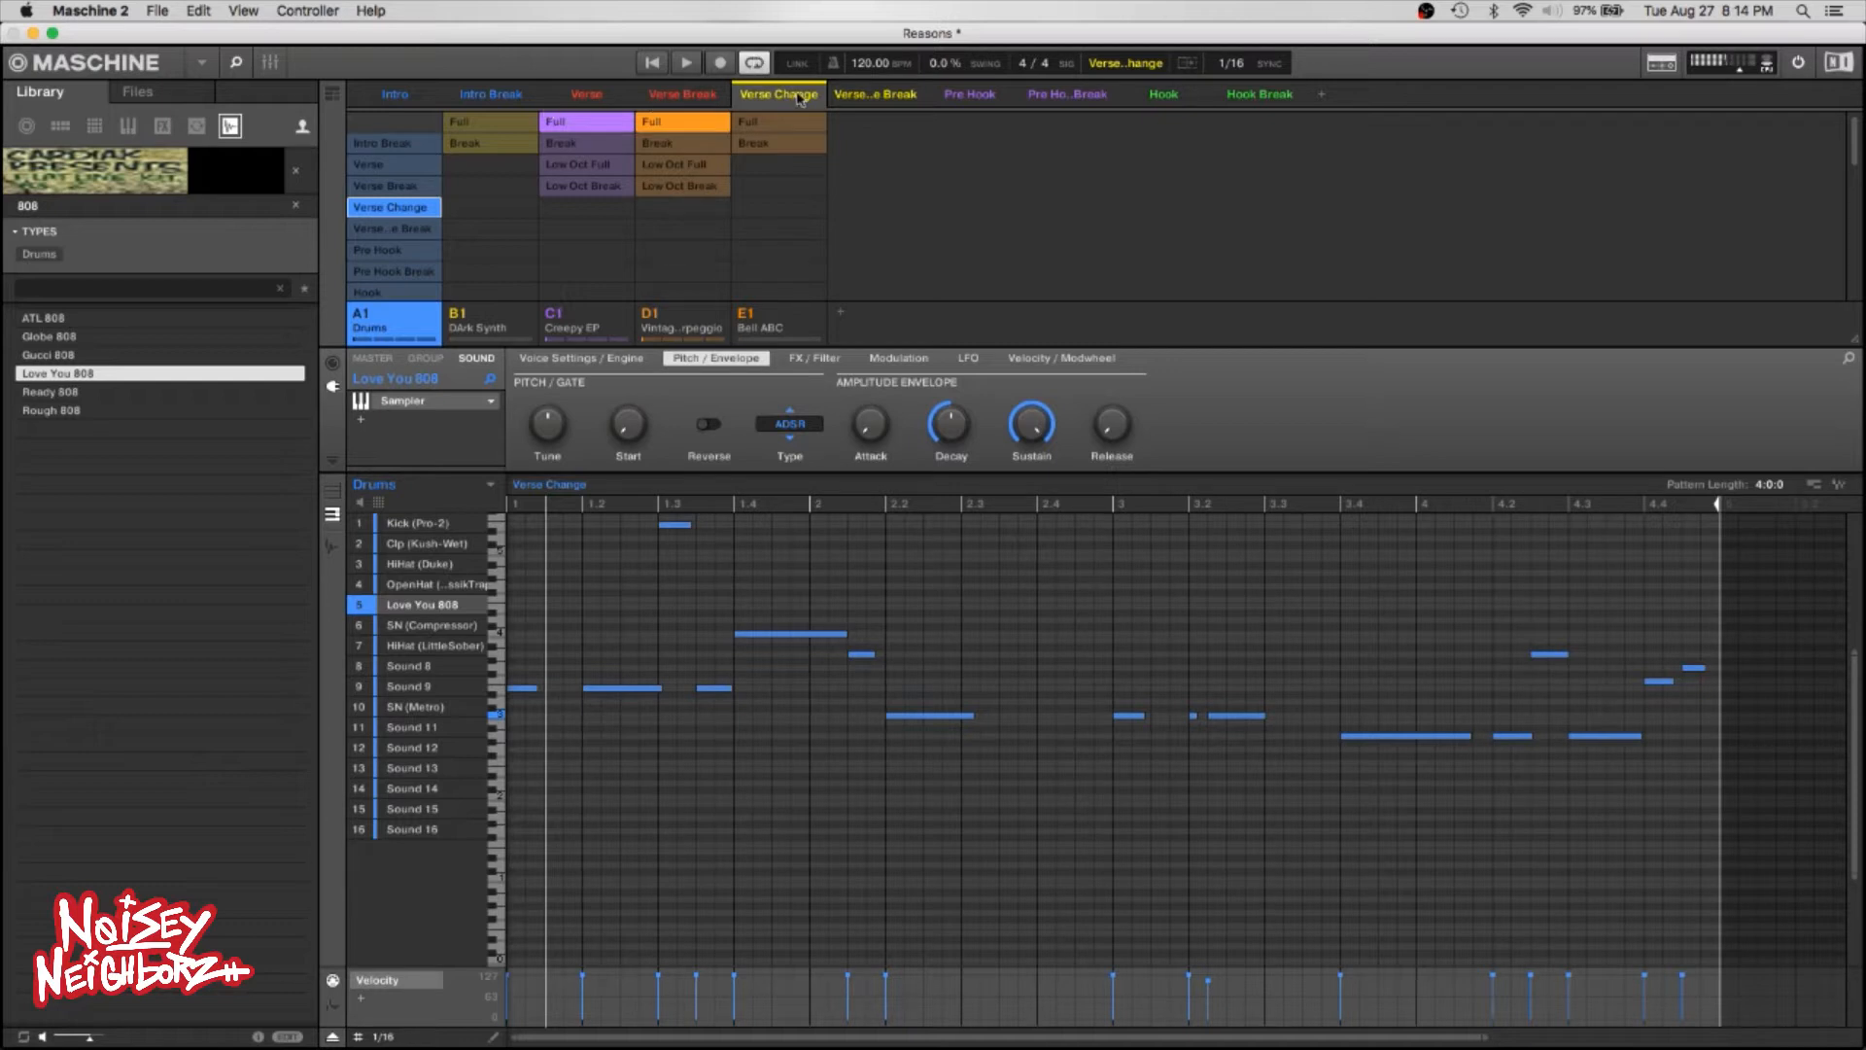
# Audition the Verse, Verse Break and Verse Change scenes one after another to compare them.
pyautogui.click(586, 94)
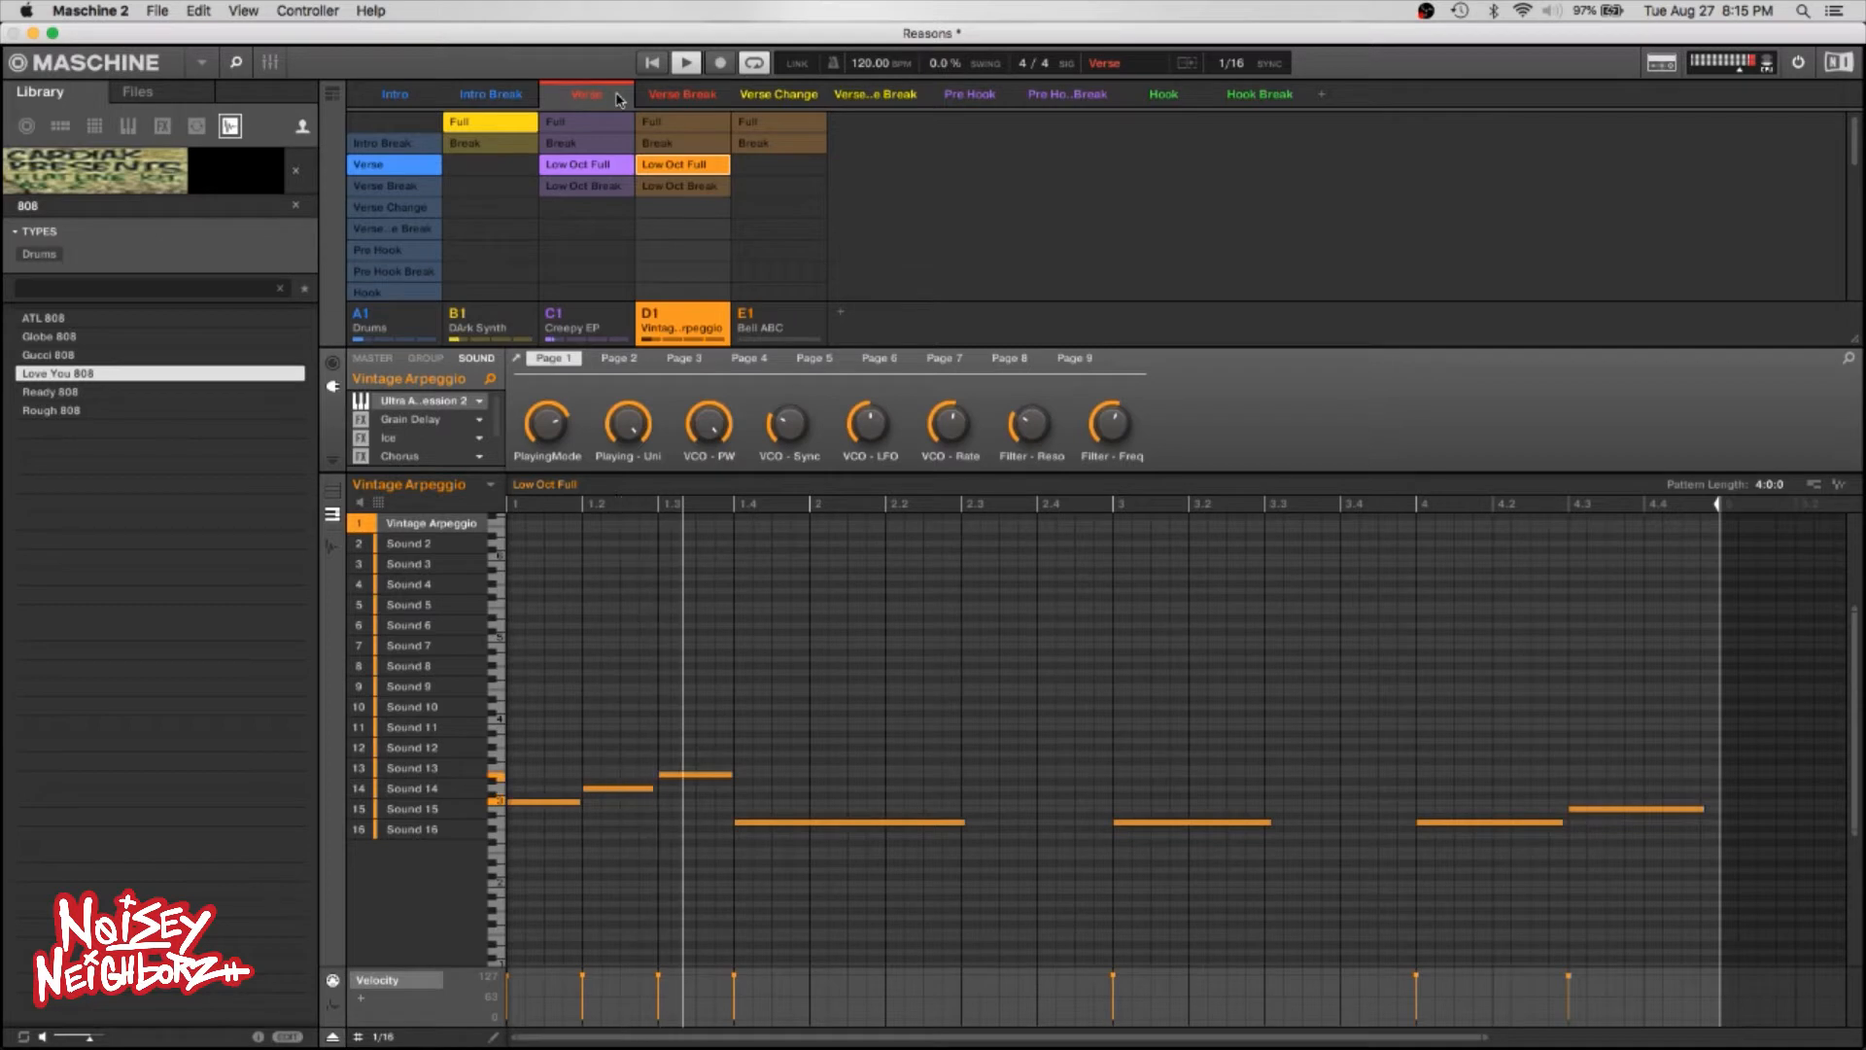
pyautogui.press('k')
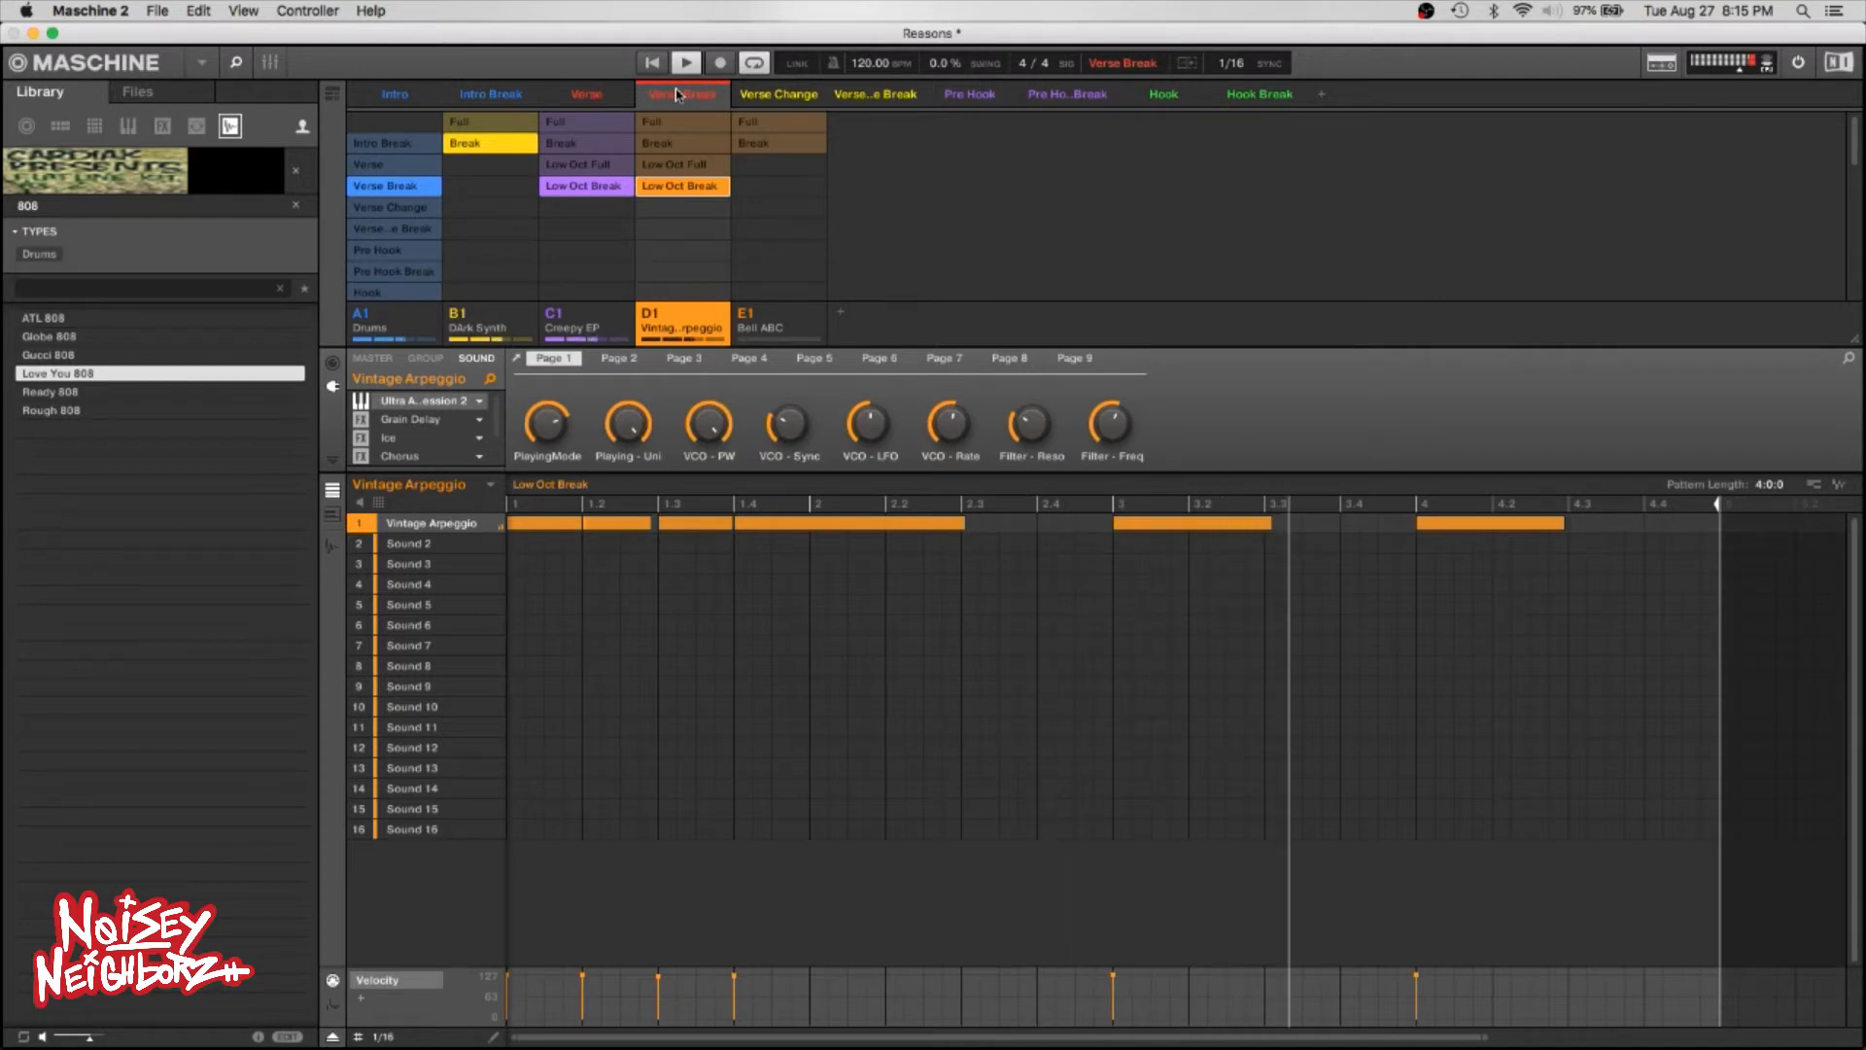
pyautogui.click(768, 97)
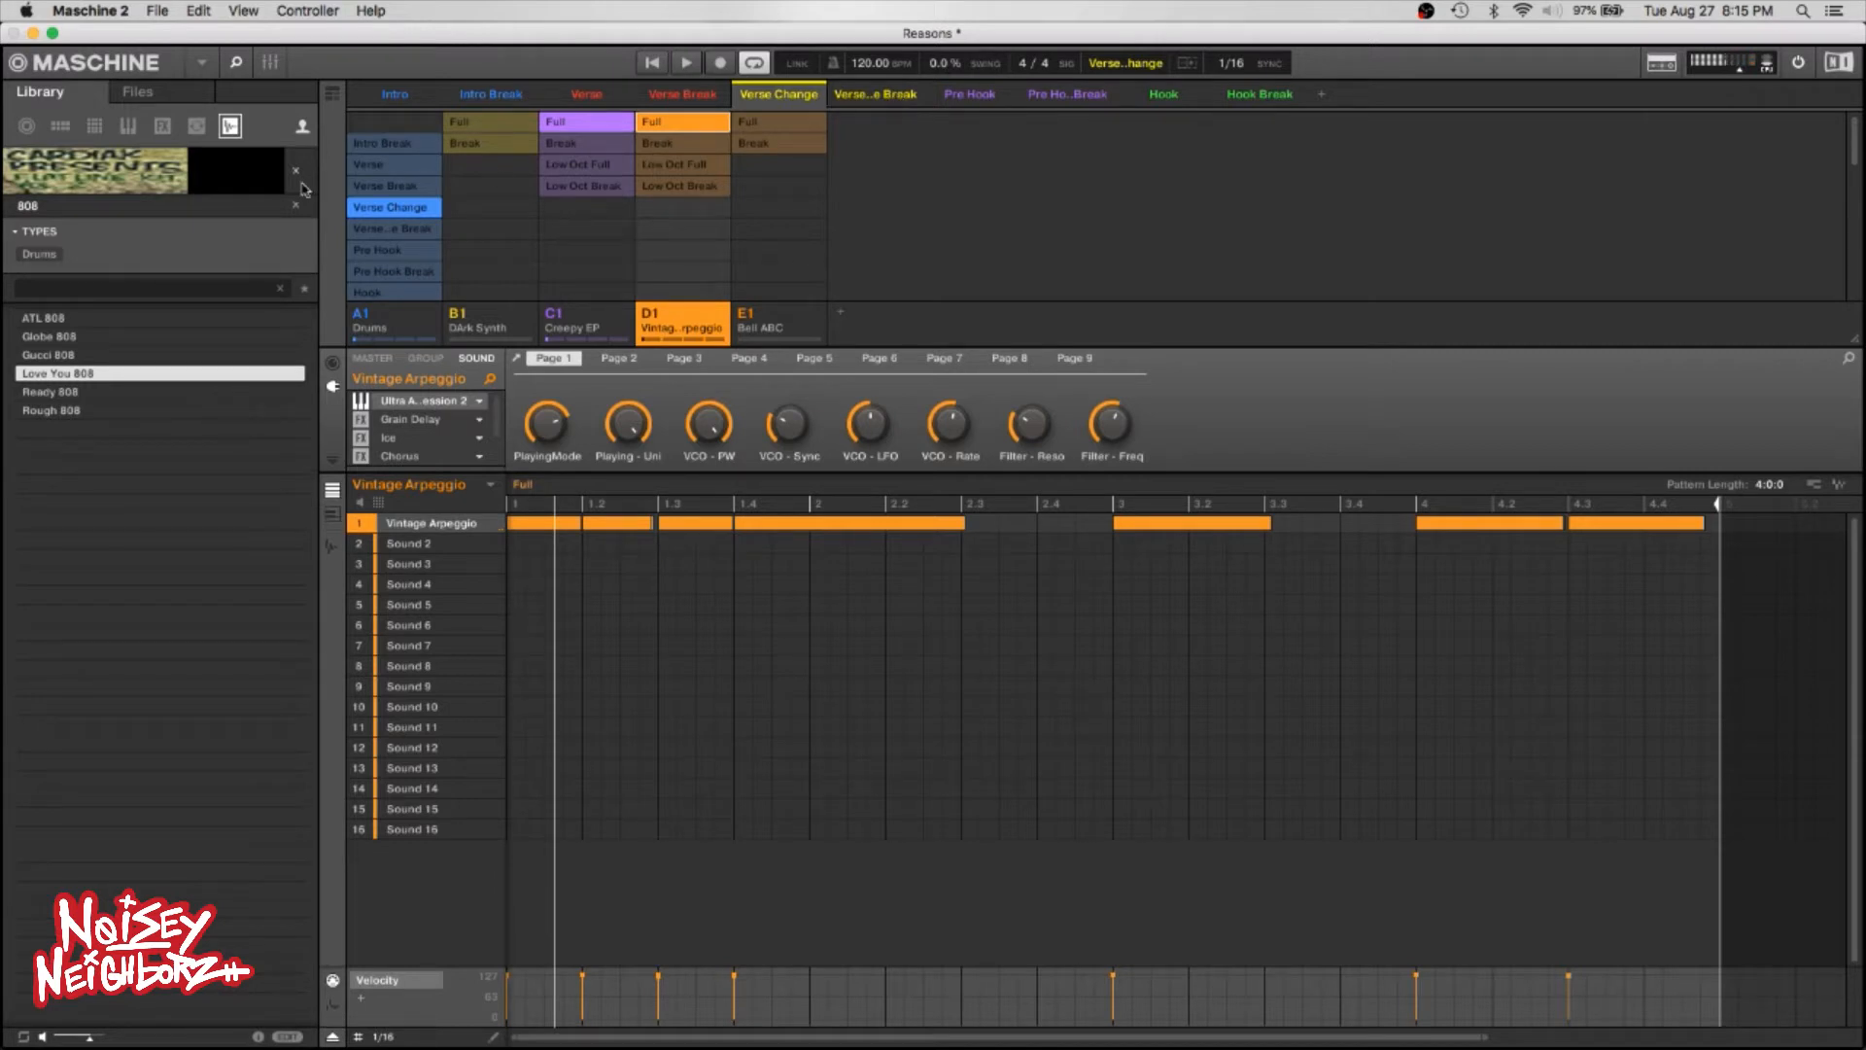
# Replace the drum break pattern with a duplicate of Verse Change and name it Verse Change Break.
pyautogui.click(423, 206)
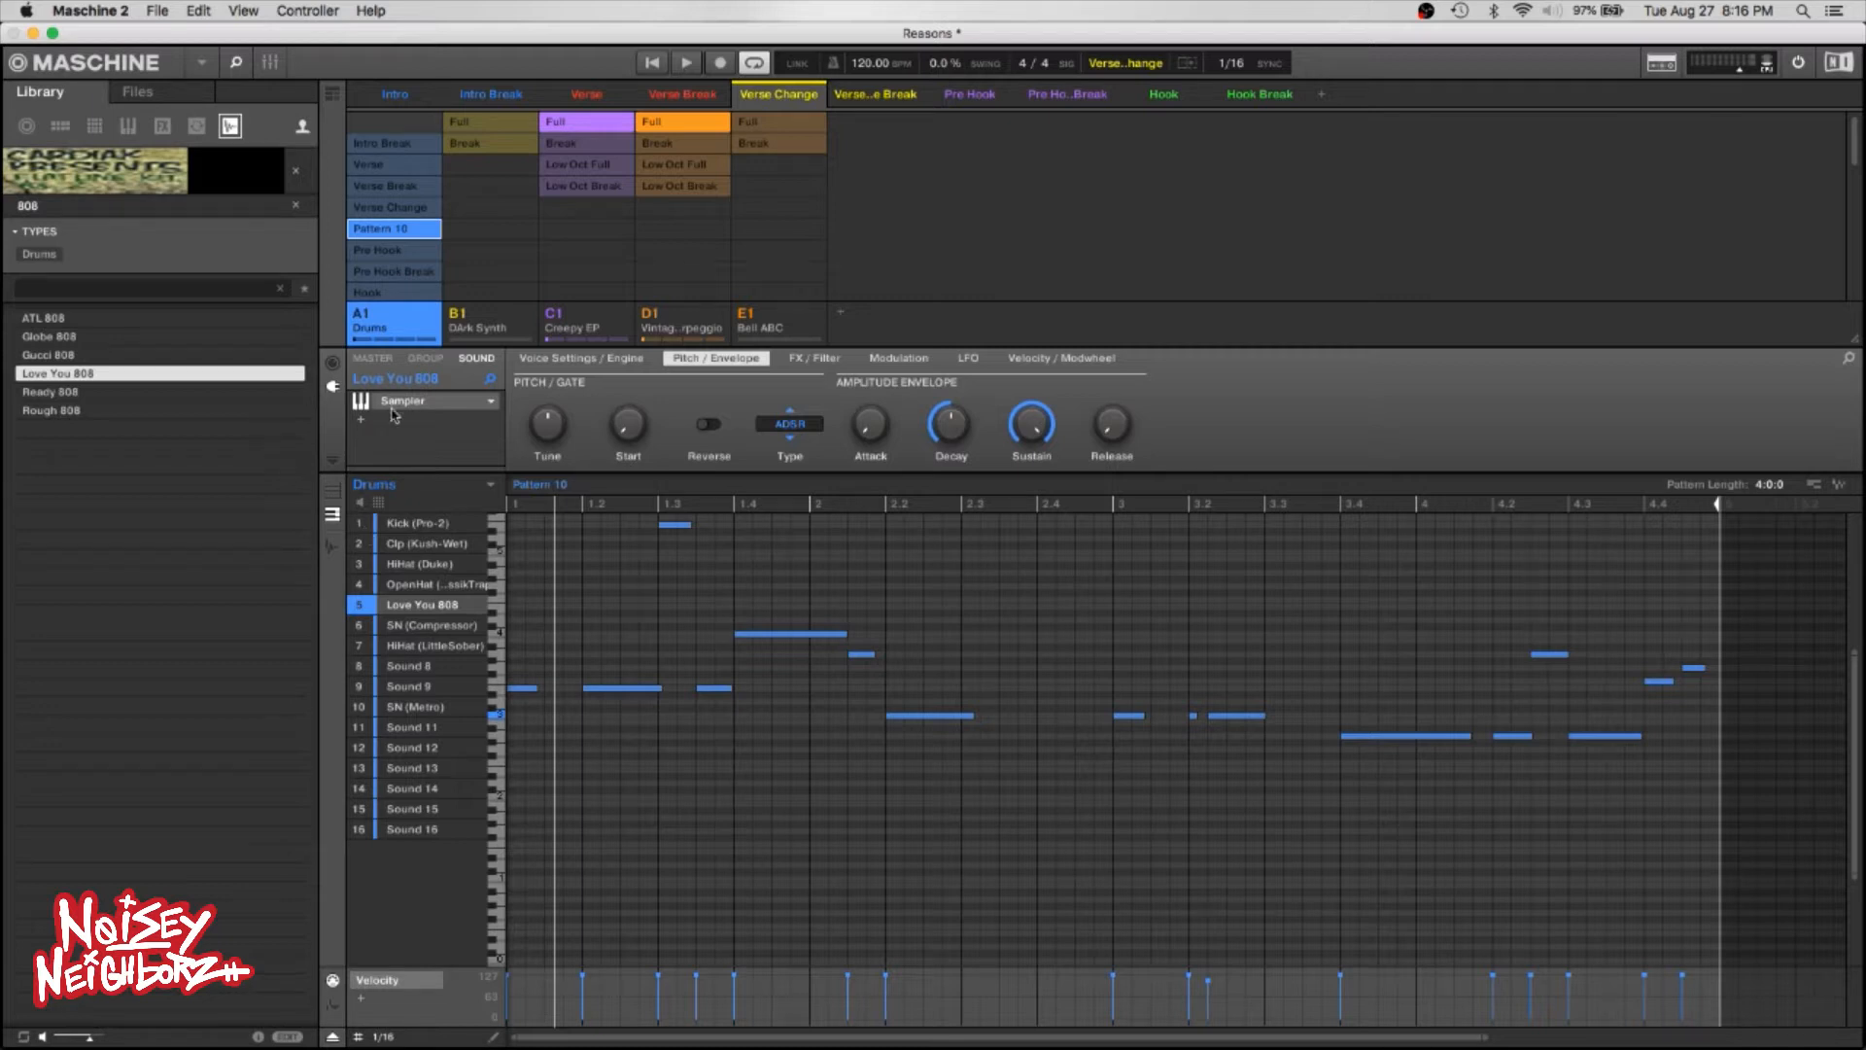
pyautogui.doubleClick(546, 484)
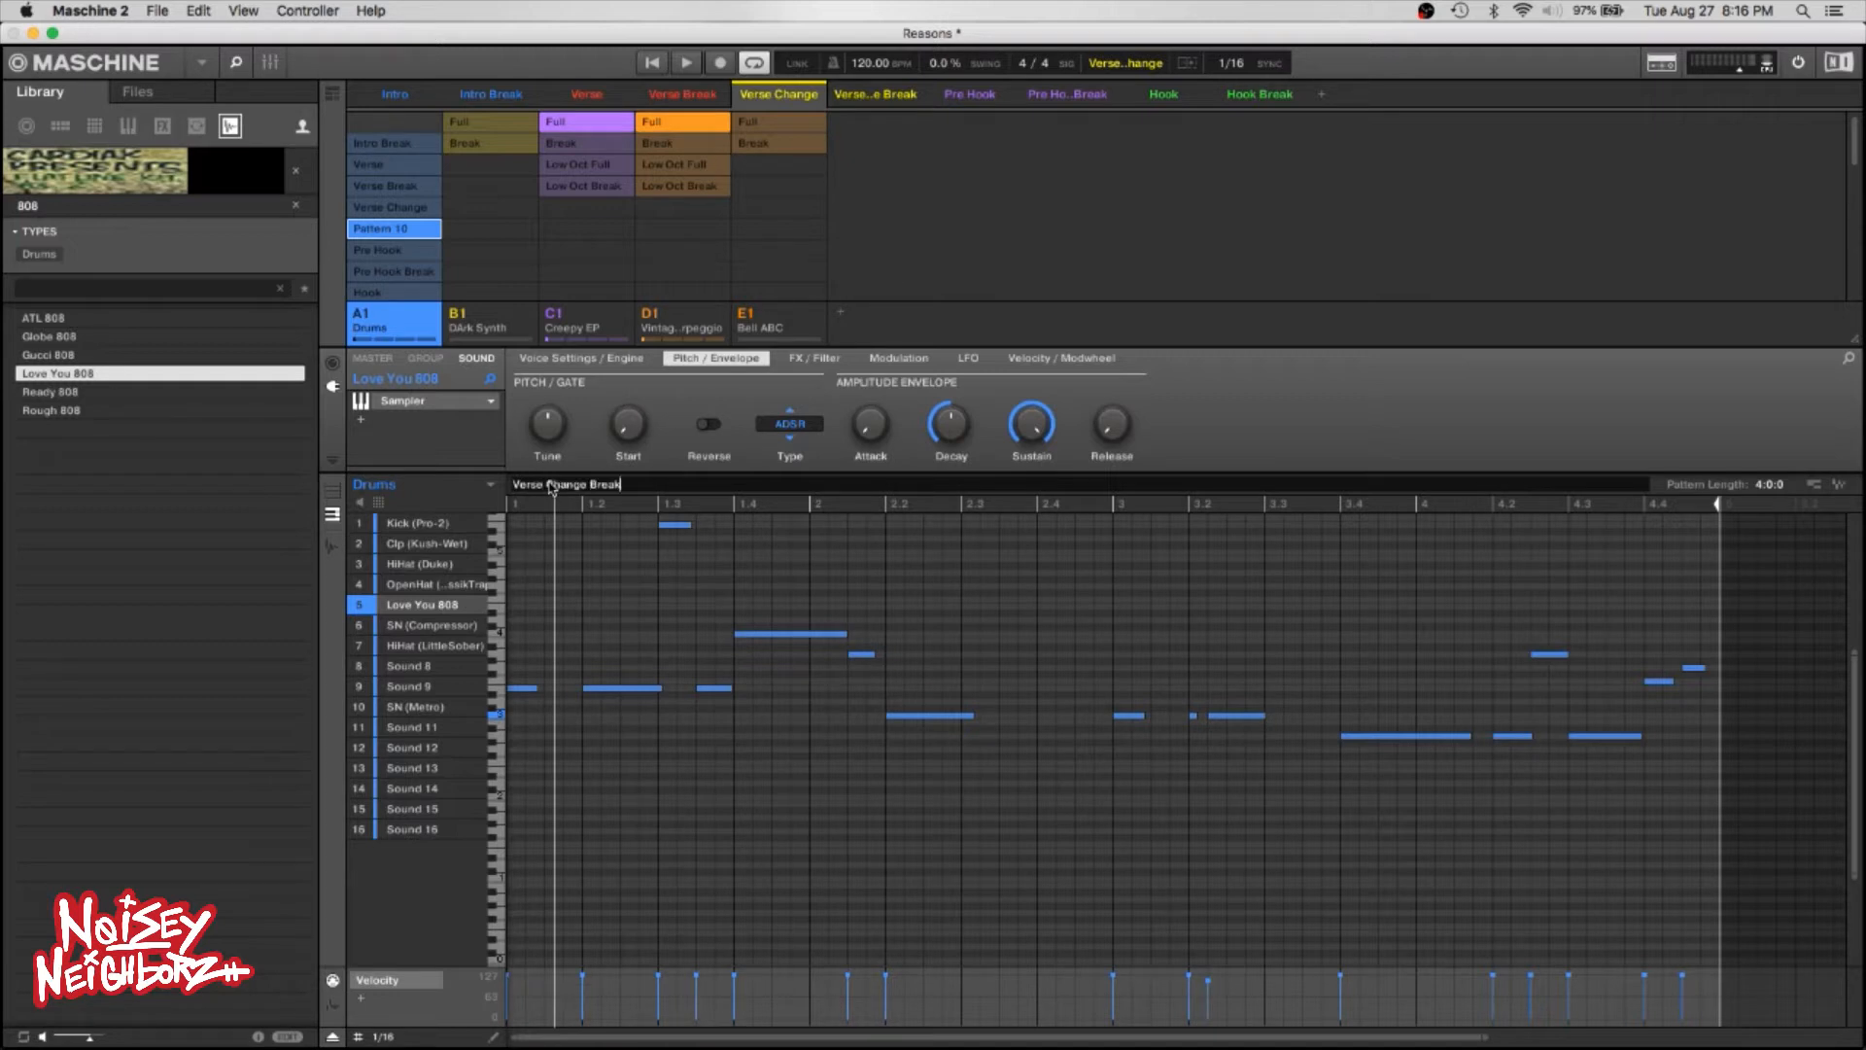
pyautogui.press('Return')
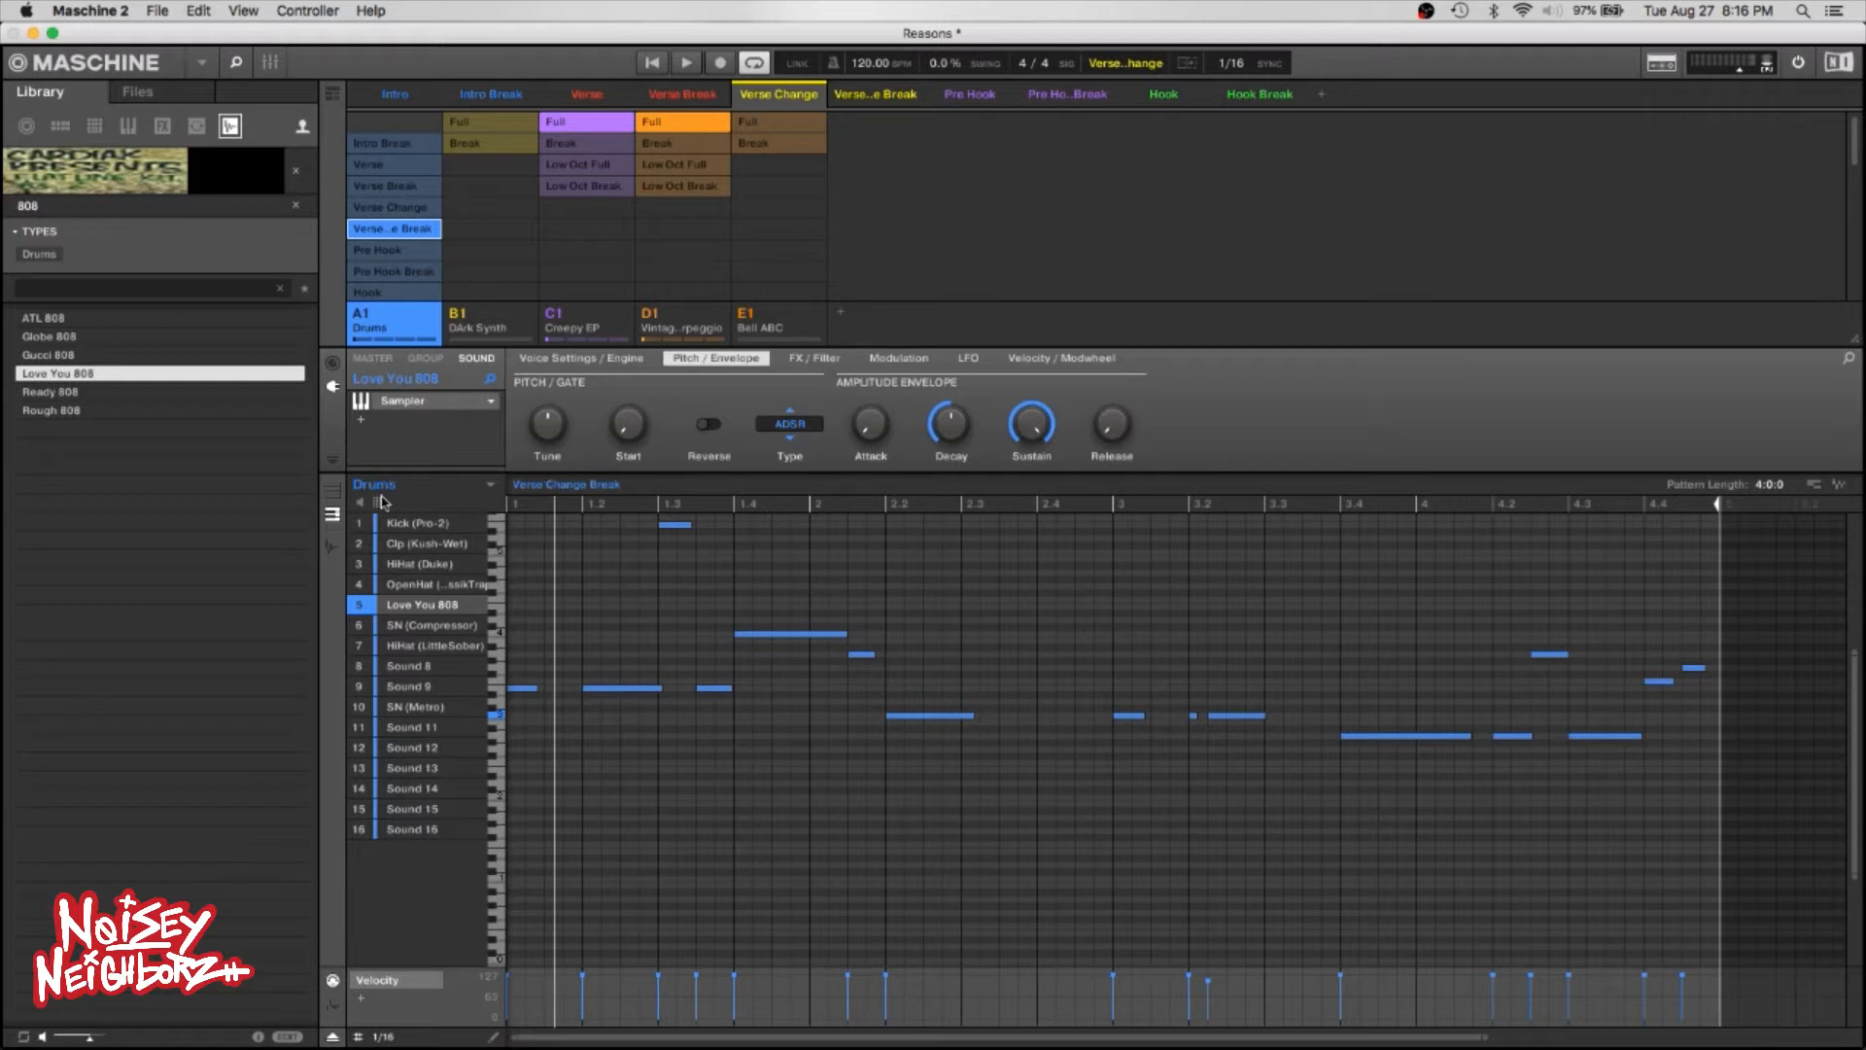
# Show all drum sounds in the grid and delete every hit from beat 4.4 onward in the Verse Change Break pattern.
pyautogui.click(333, 490)
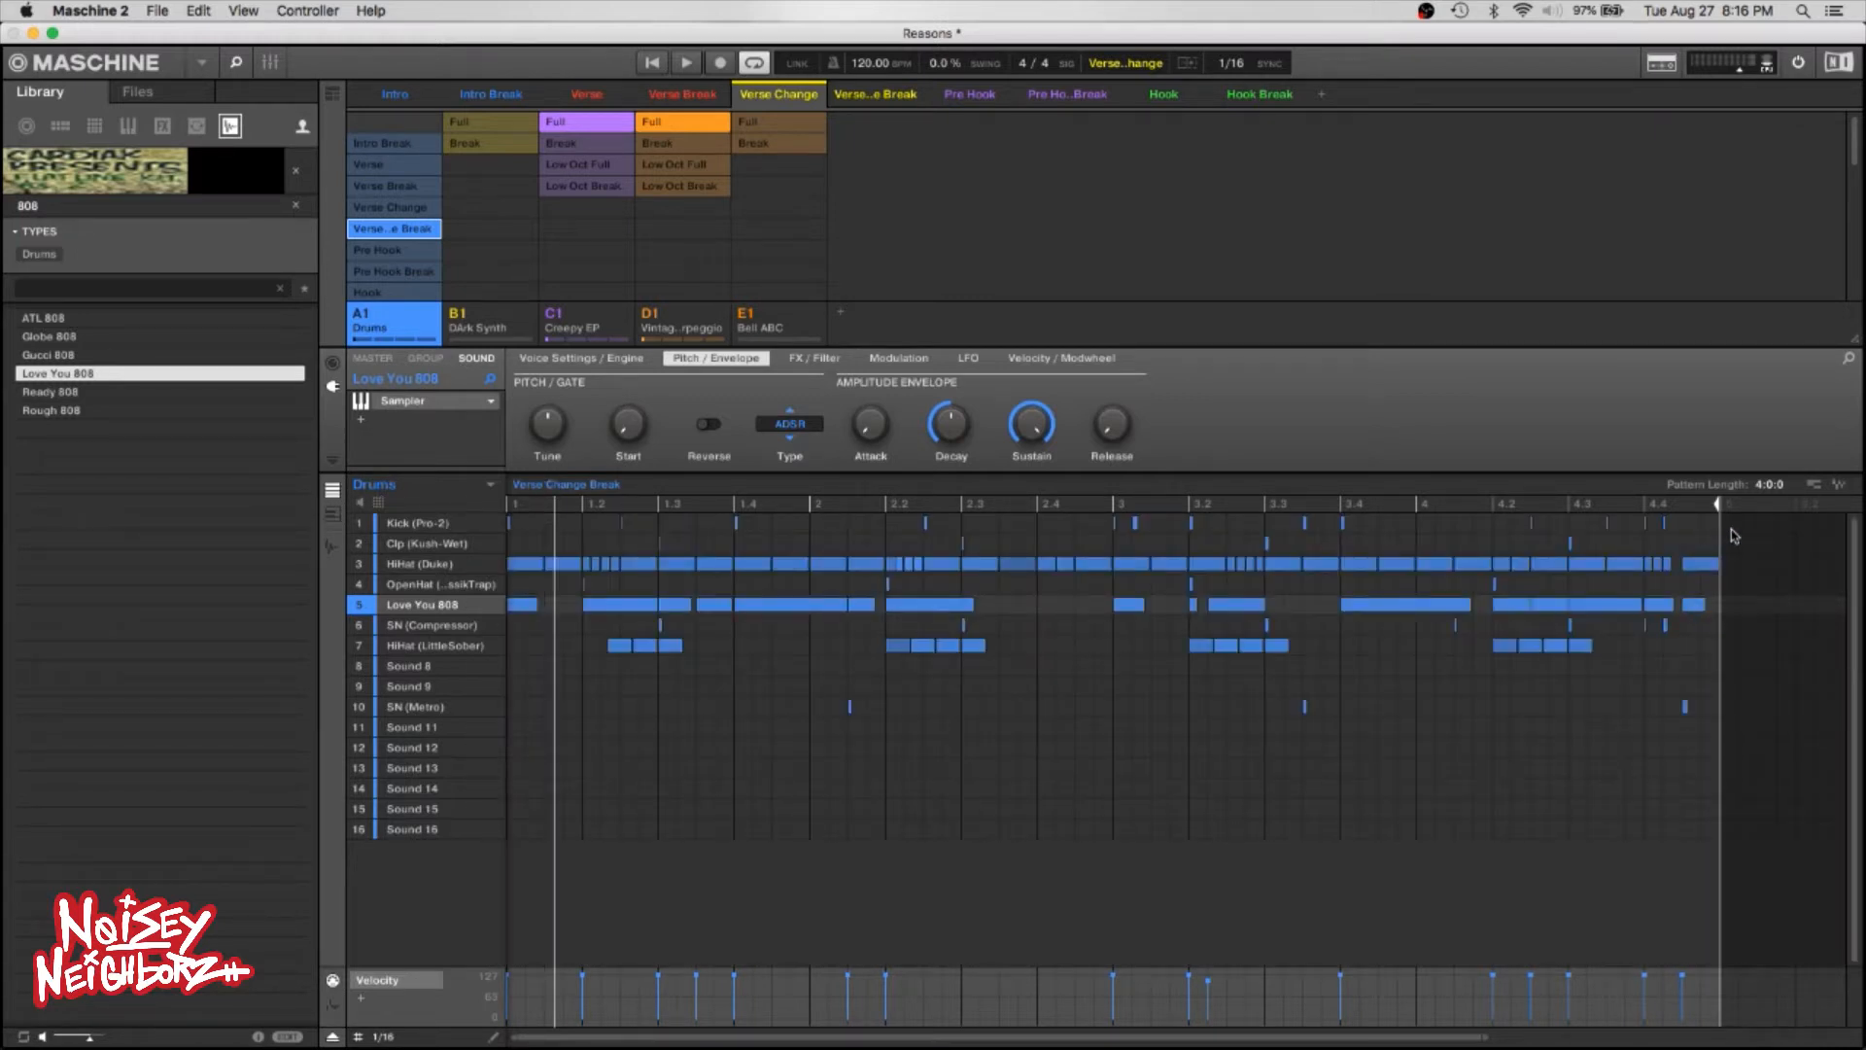
pyautogui.moveTo(1746, 520); pyautogui.dragTo(1652, 708)
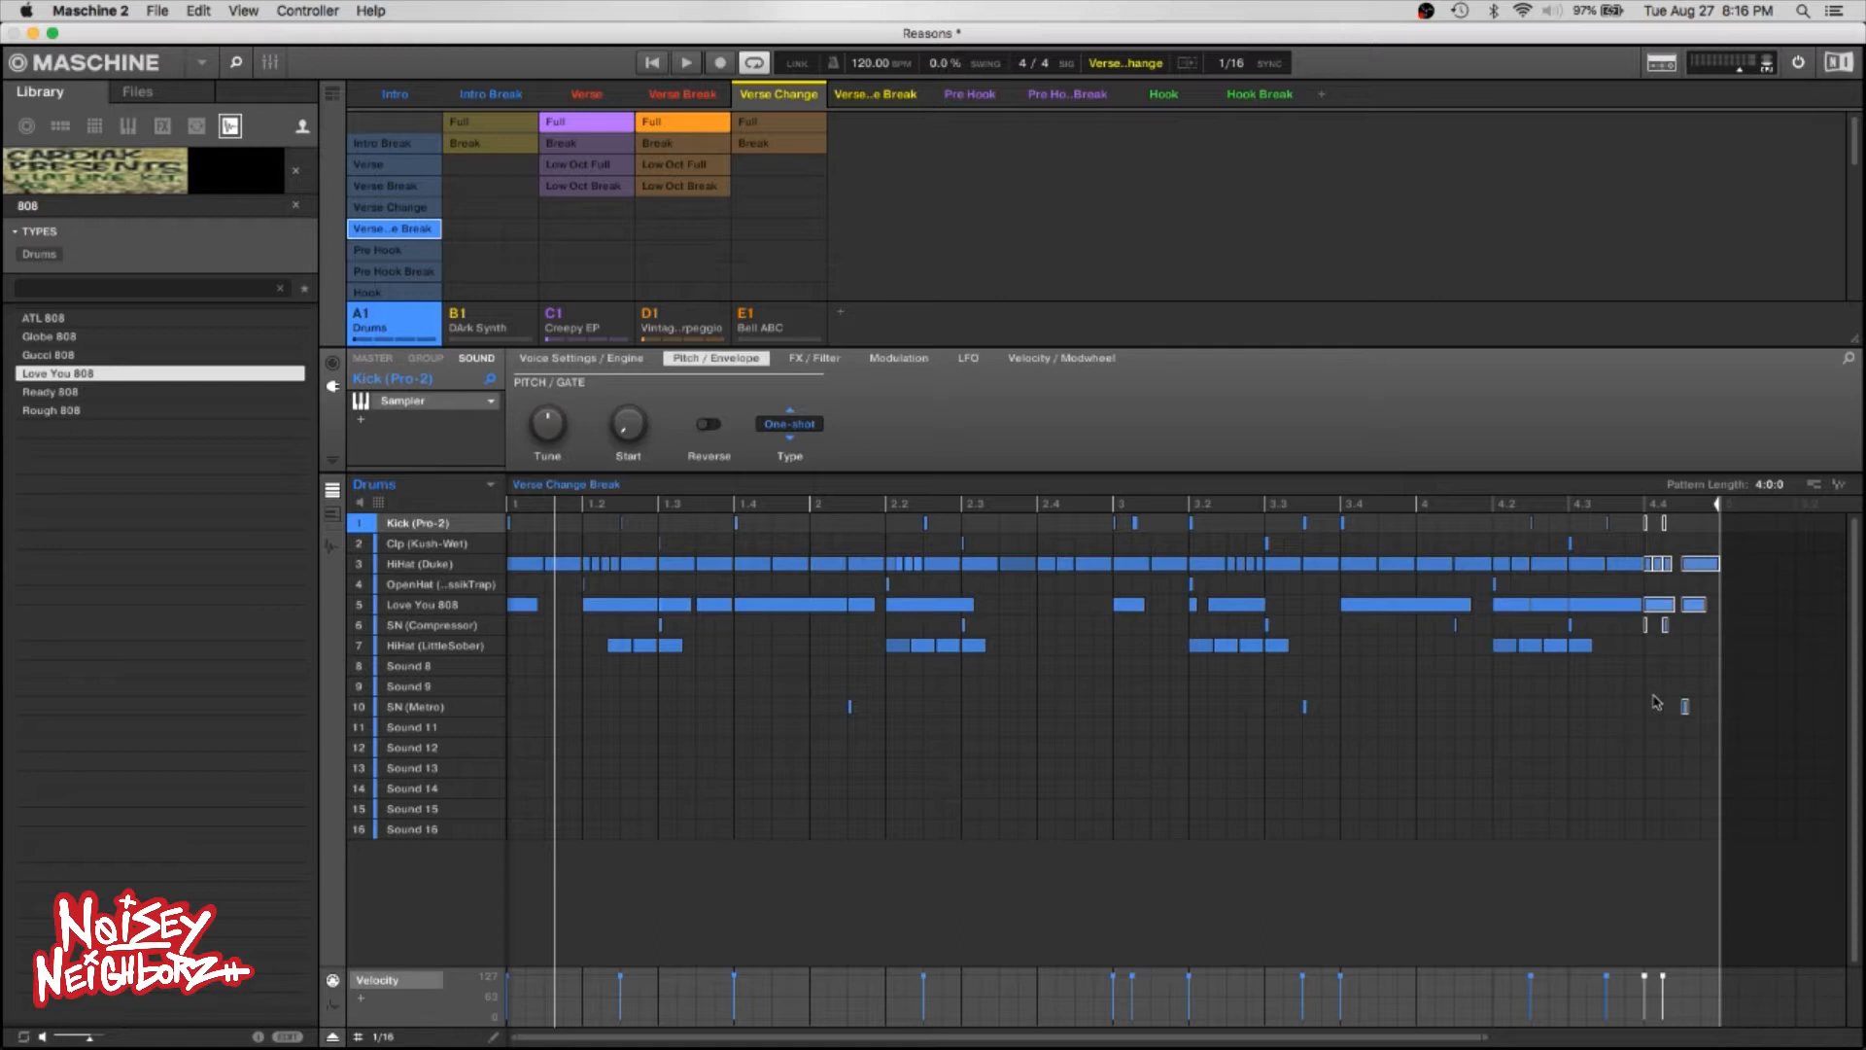
pyautogui.press('Delete')
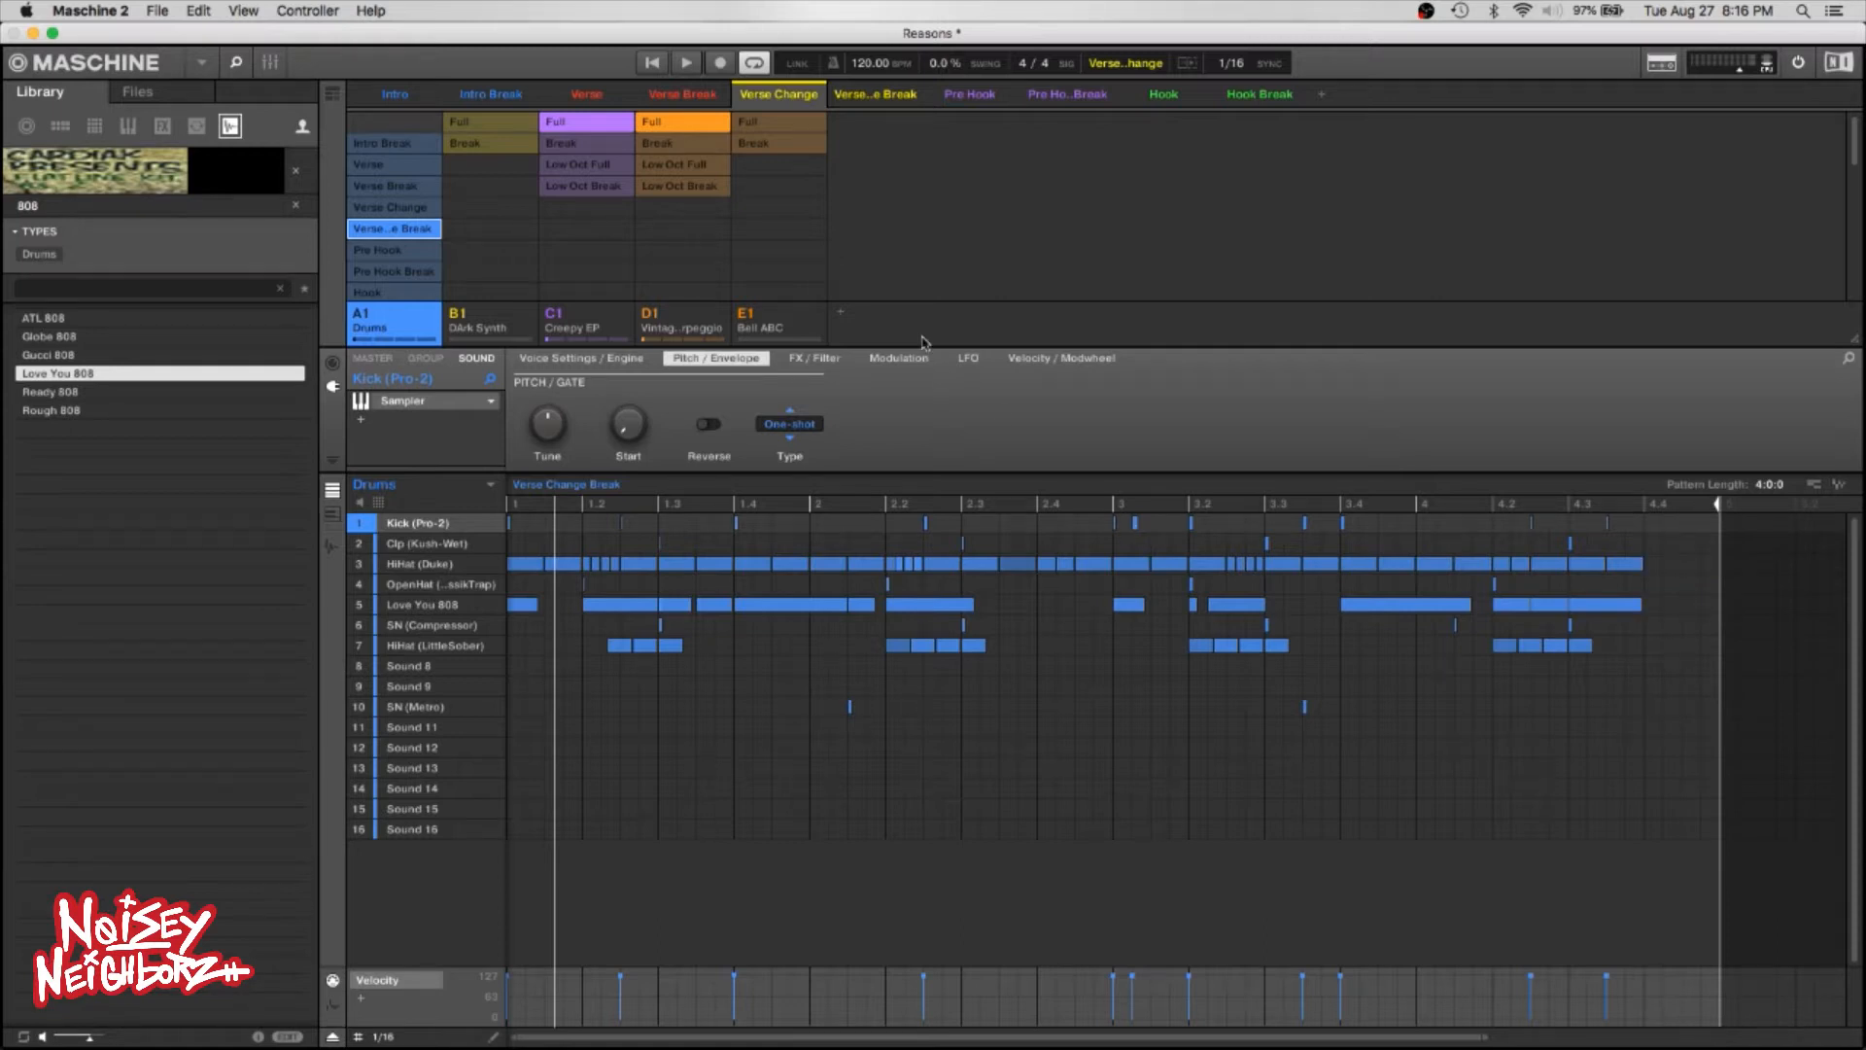
# Audition the Verse Change Break scene and remove the Love You 808, SN (Compressor), HiHat (LittleSober) and kick hits from beat 4.3 onward.
pyautogui.press('space')
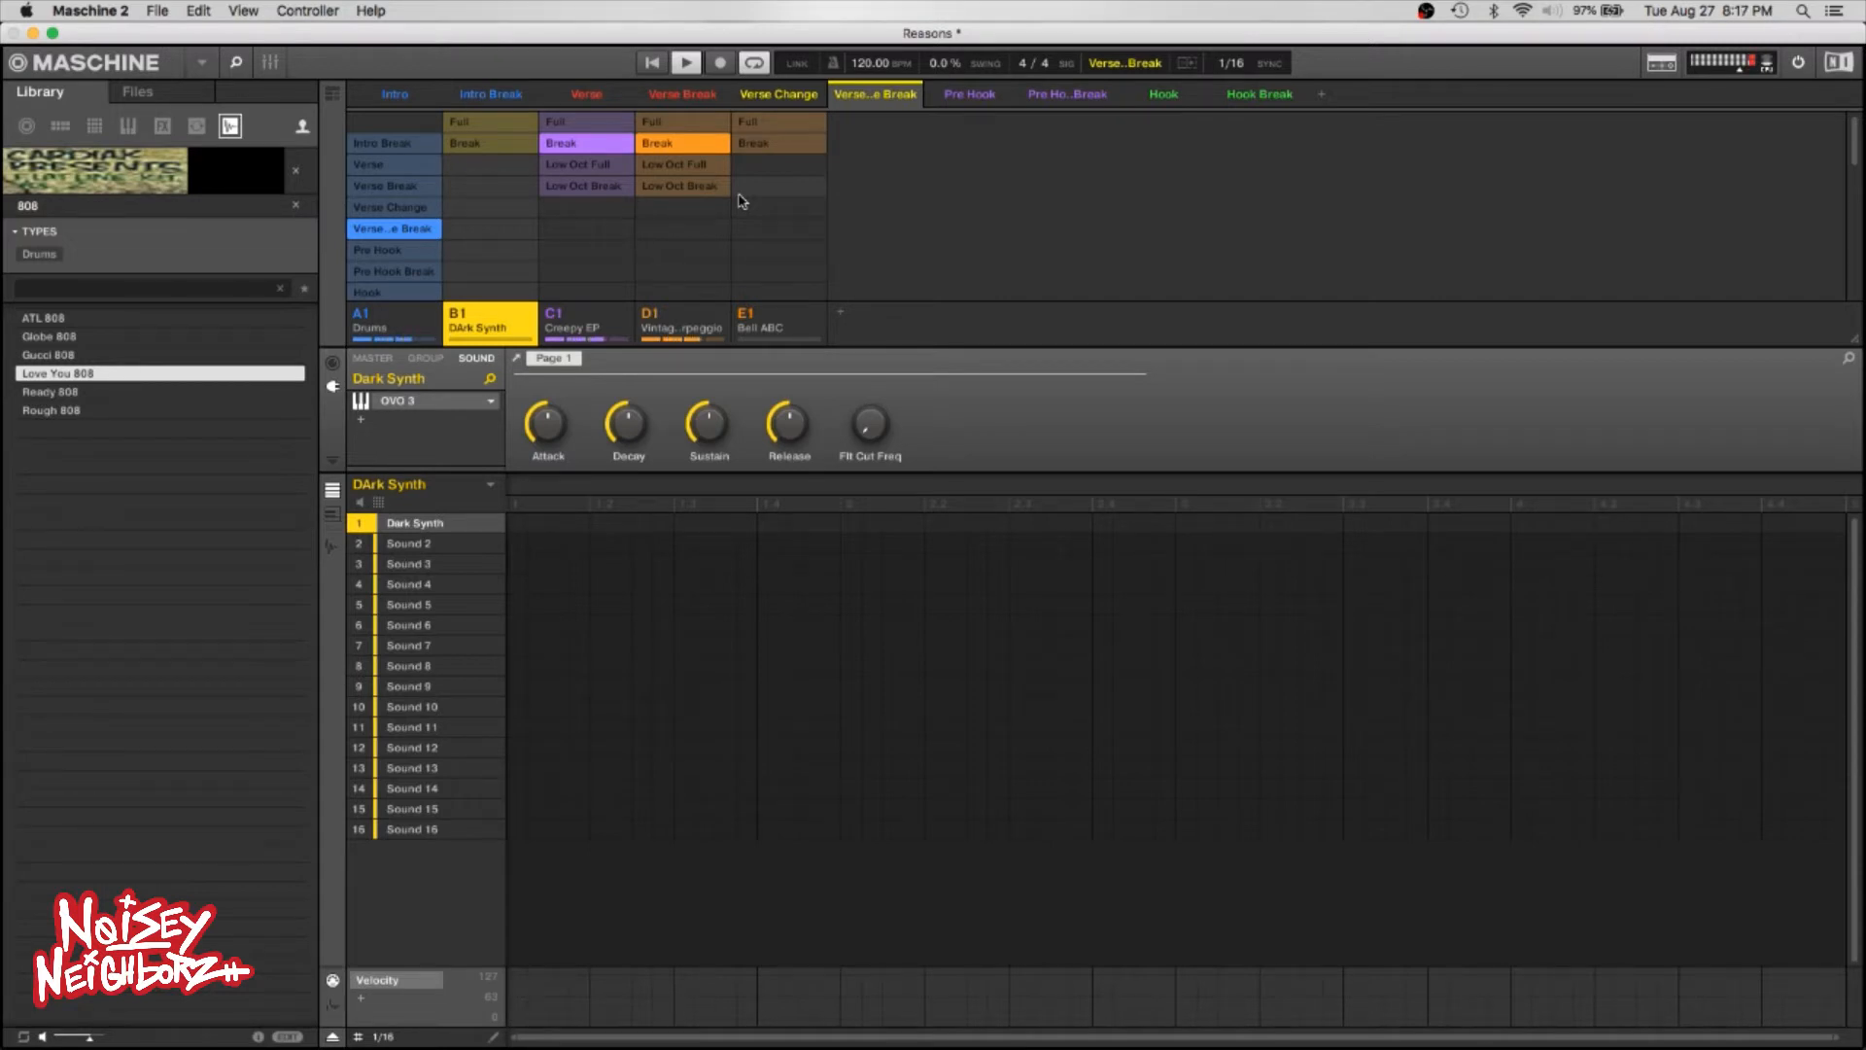
pyautogui.click(389, 326)
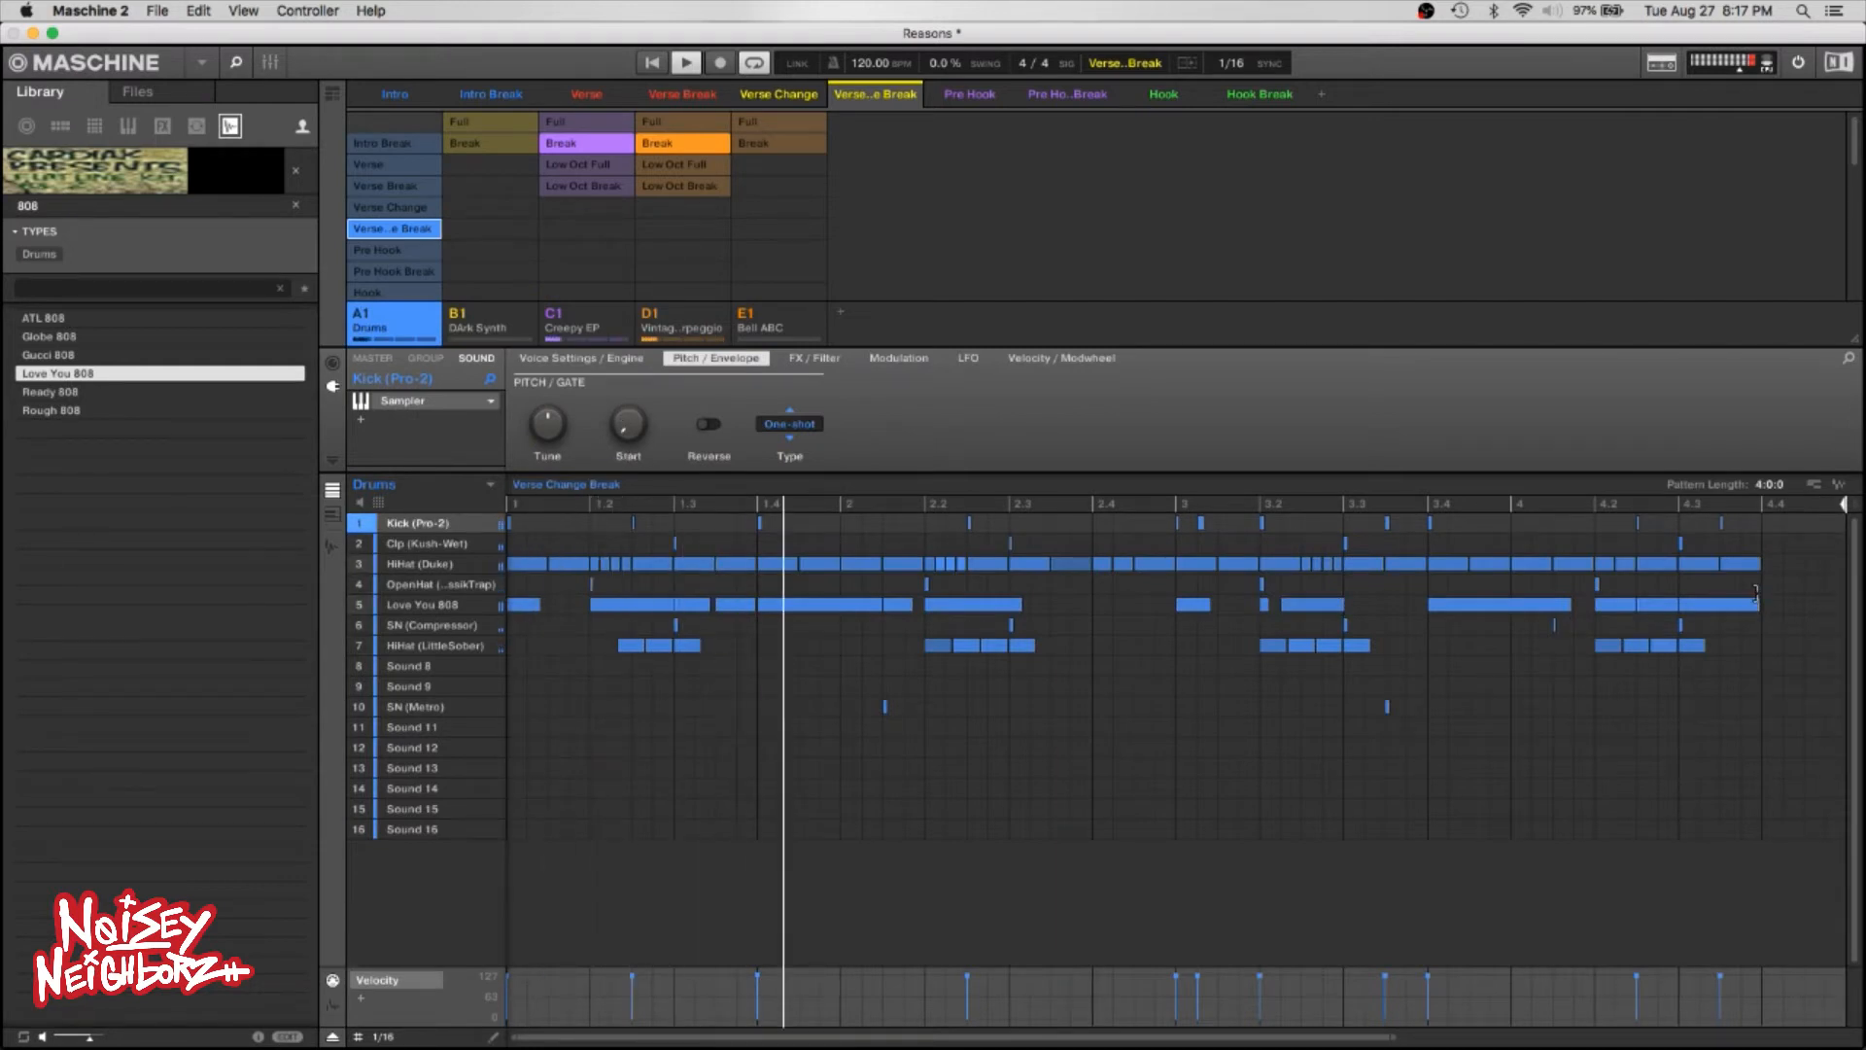
pyautogui.moveTo(1789, 595); pyautogui.dragTo(1679, 644)
pyautogui.press('Delete')
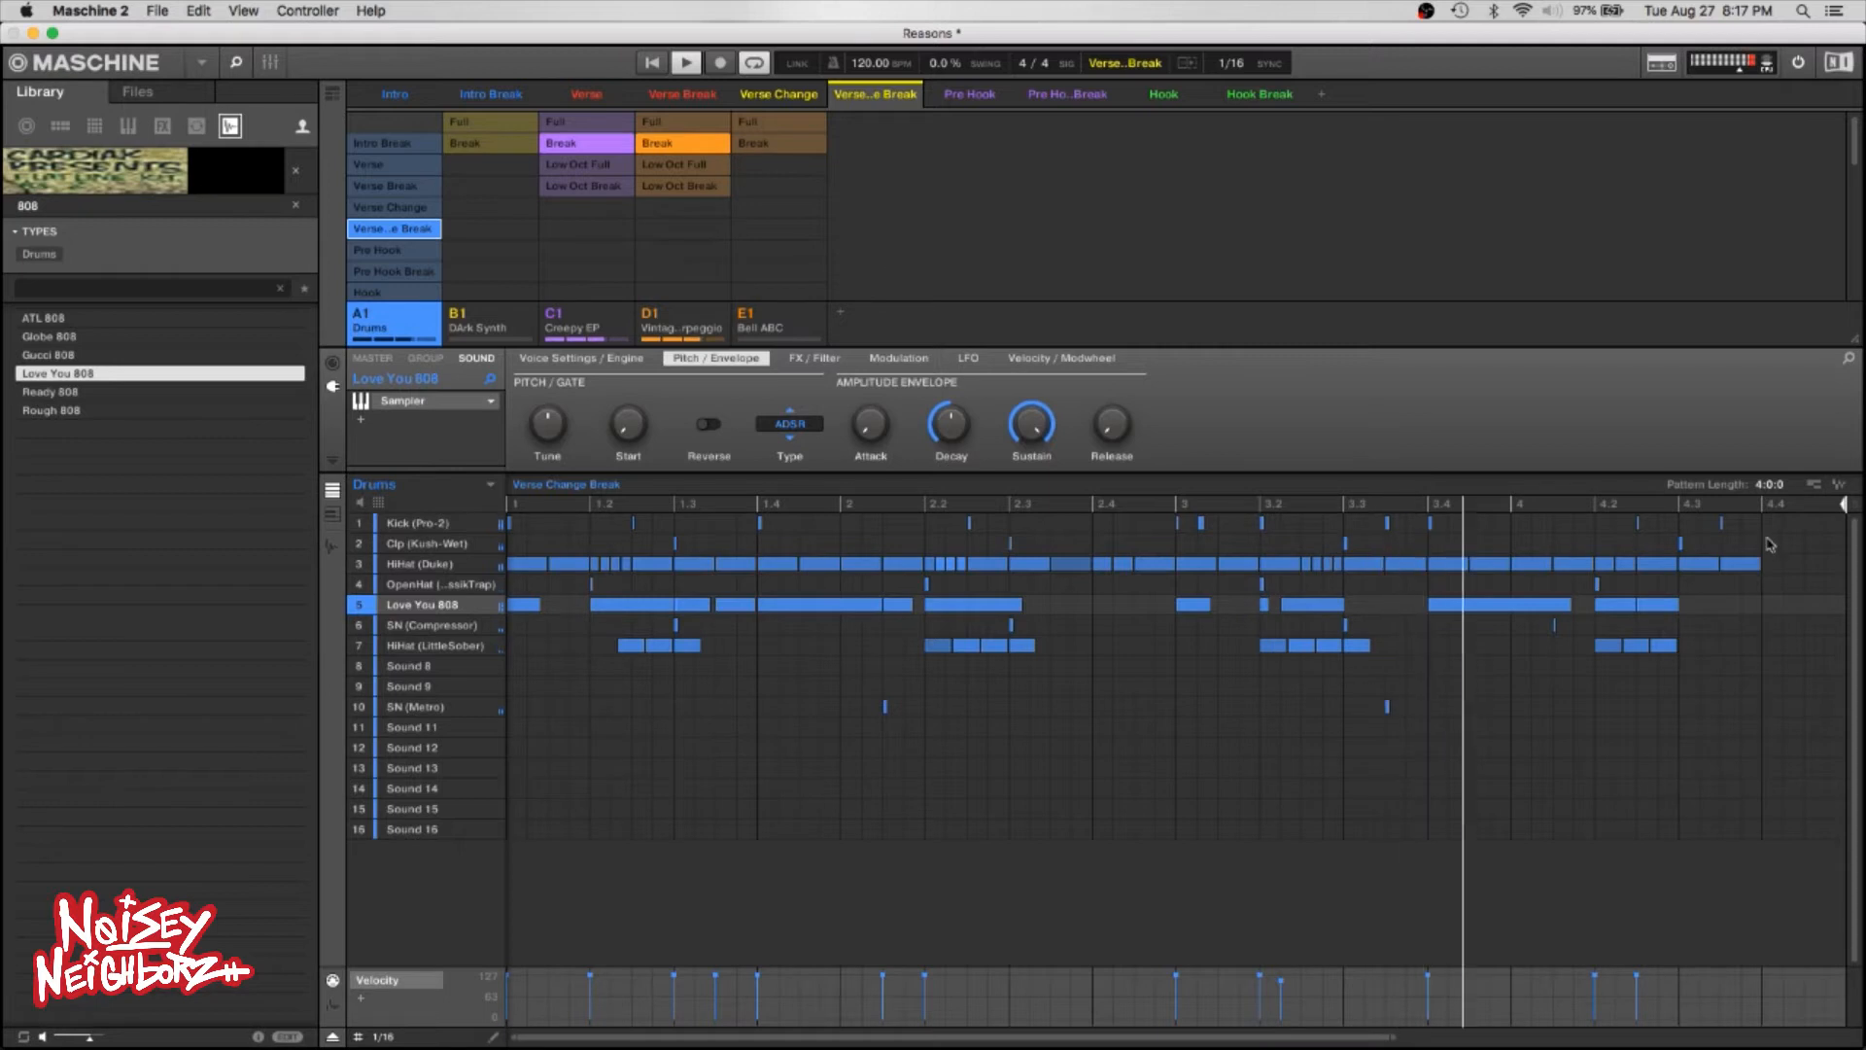
pyautogui.doubleClick(1721, 523)
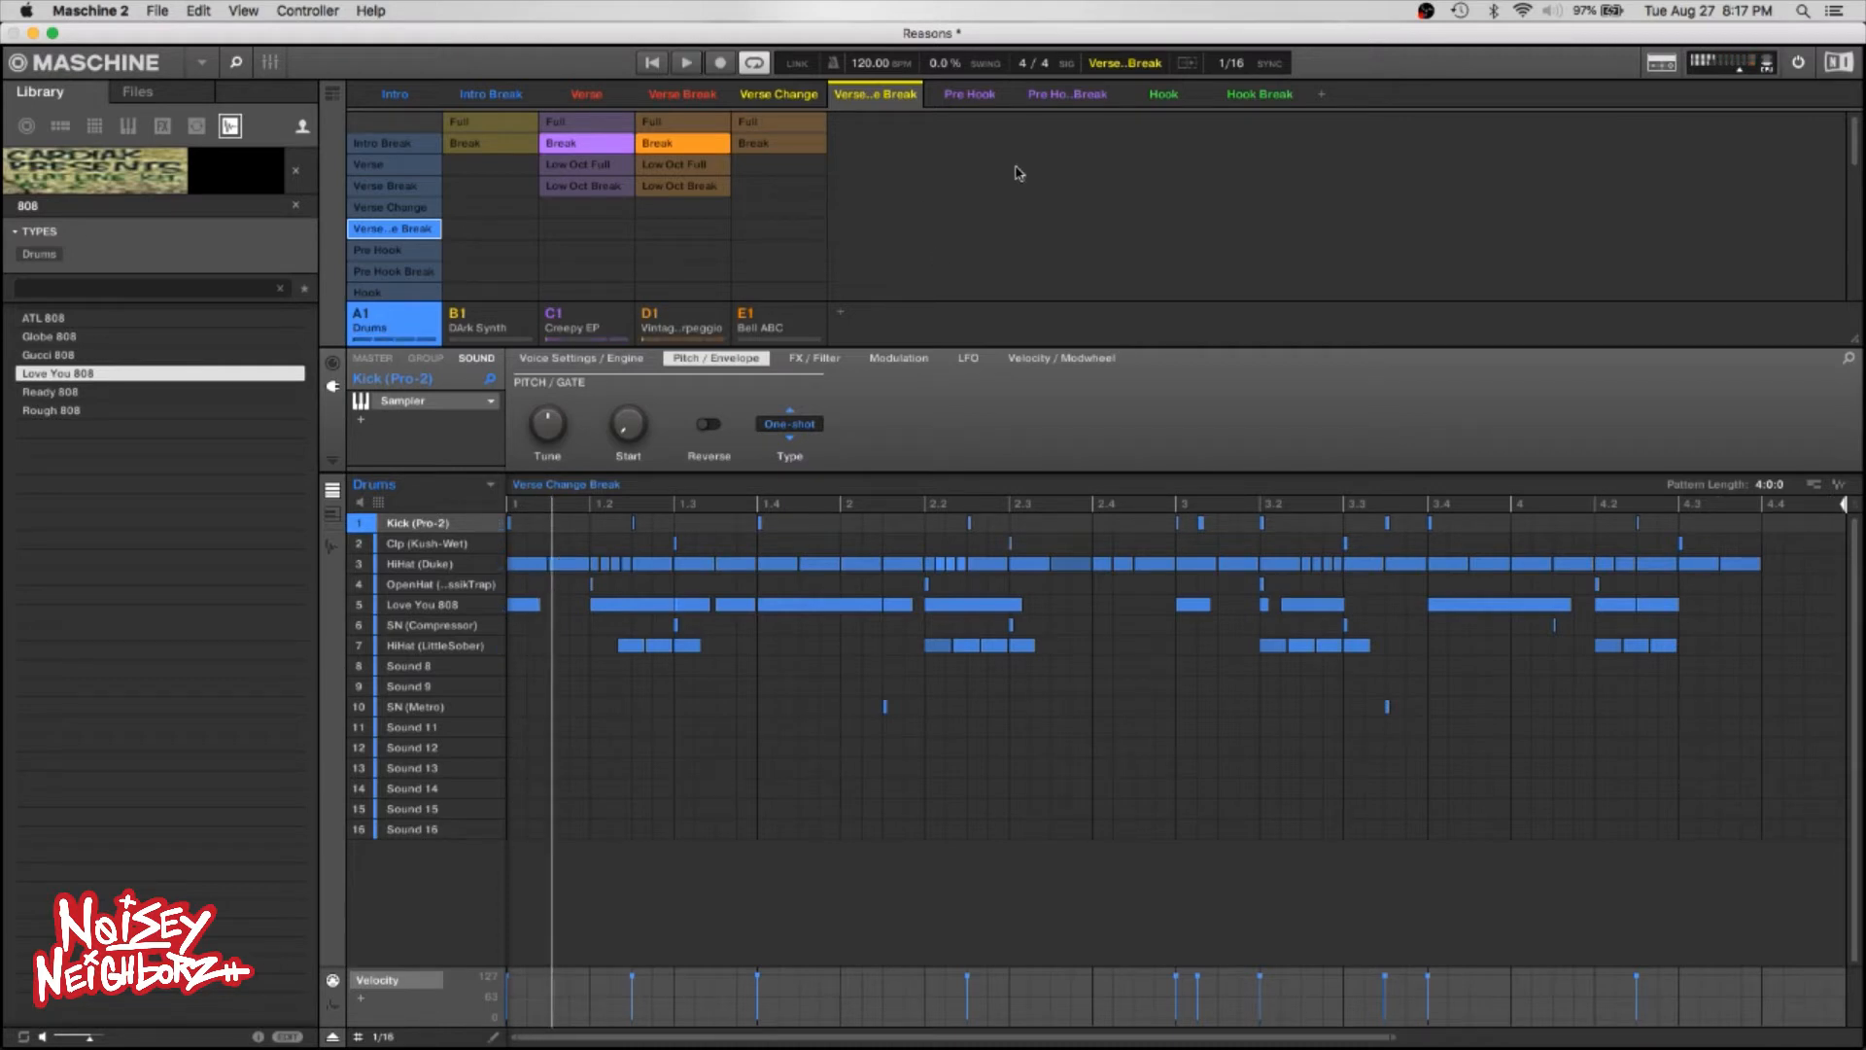
# Assign the Pre Hook drum pattern to the Pre Hook scene and delete its Kick (Pro-2), OpenHat and SN (Compressor) hits.
pyautogui.click(978, 96)
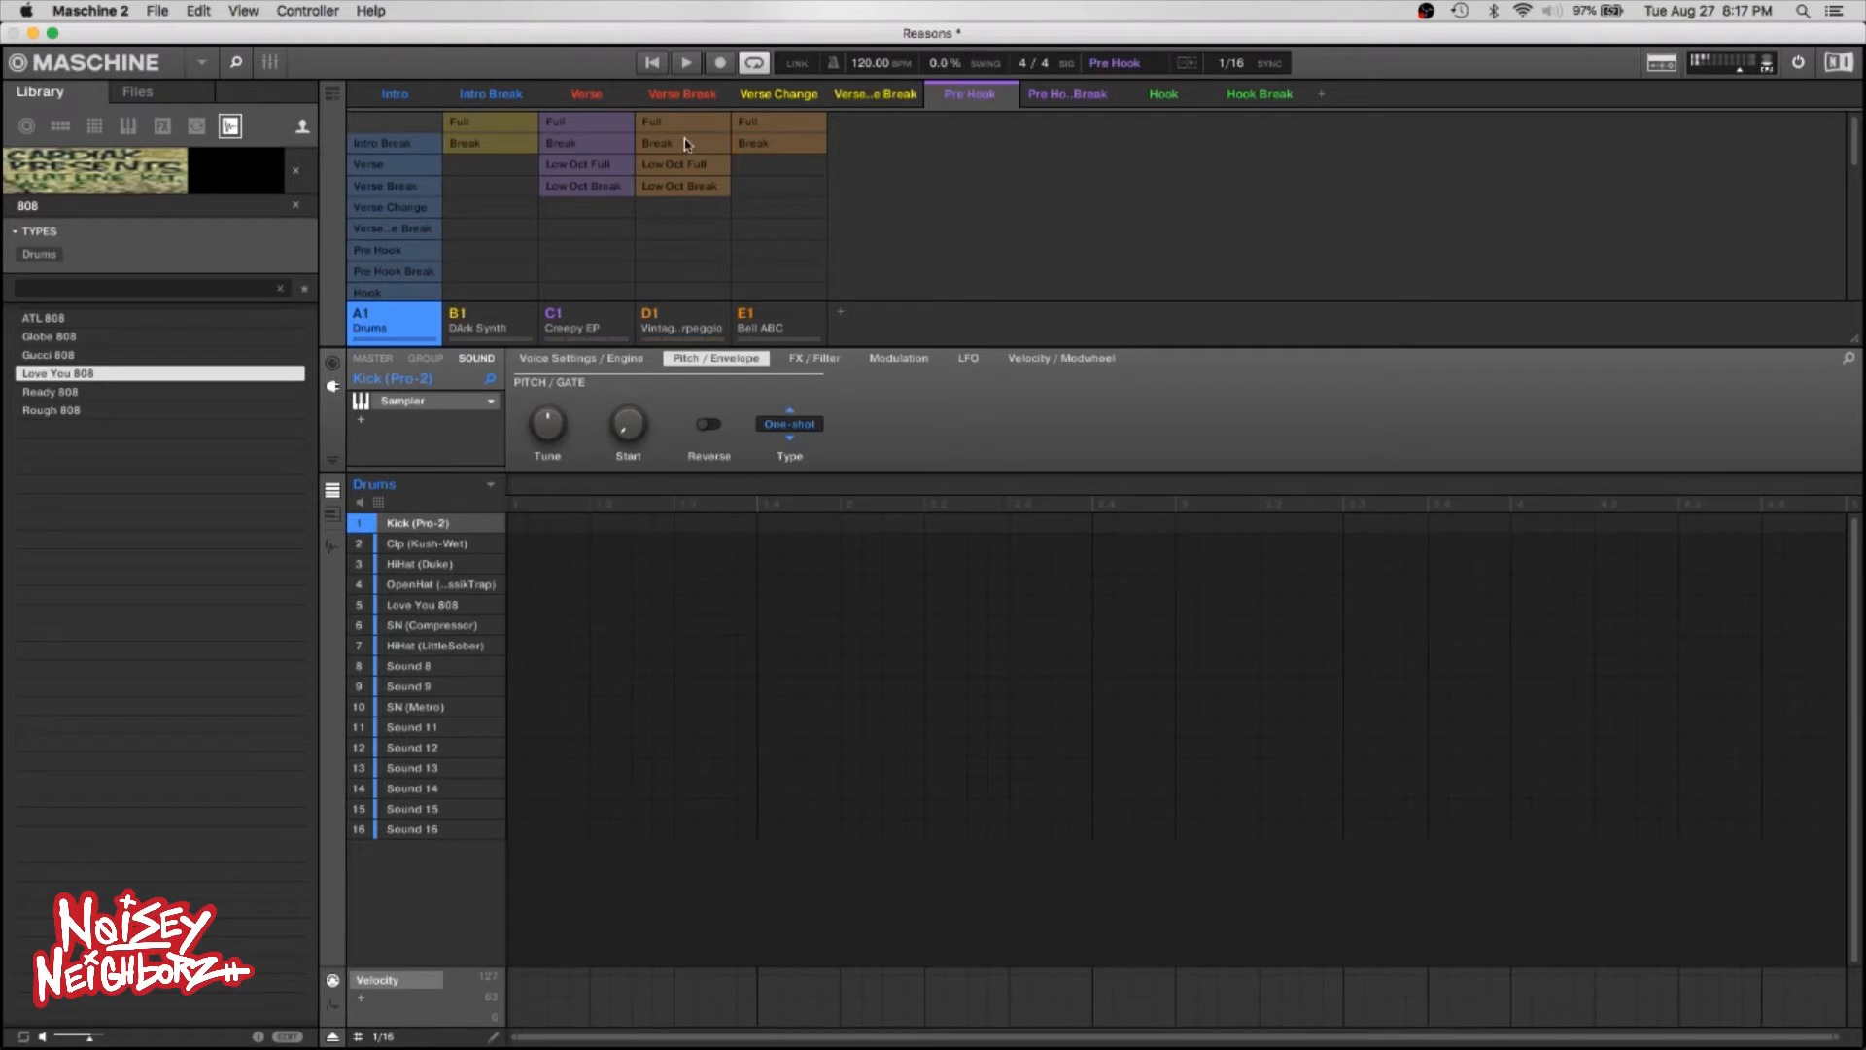
pyautogui.click(406, 255)
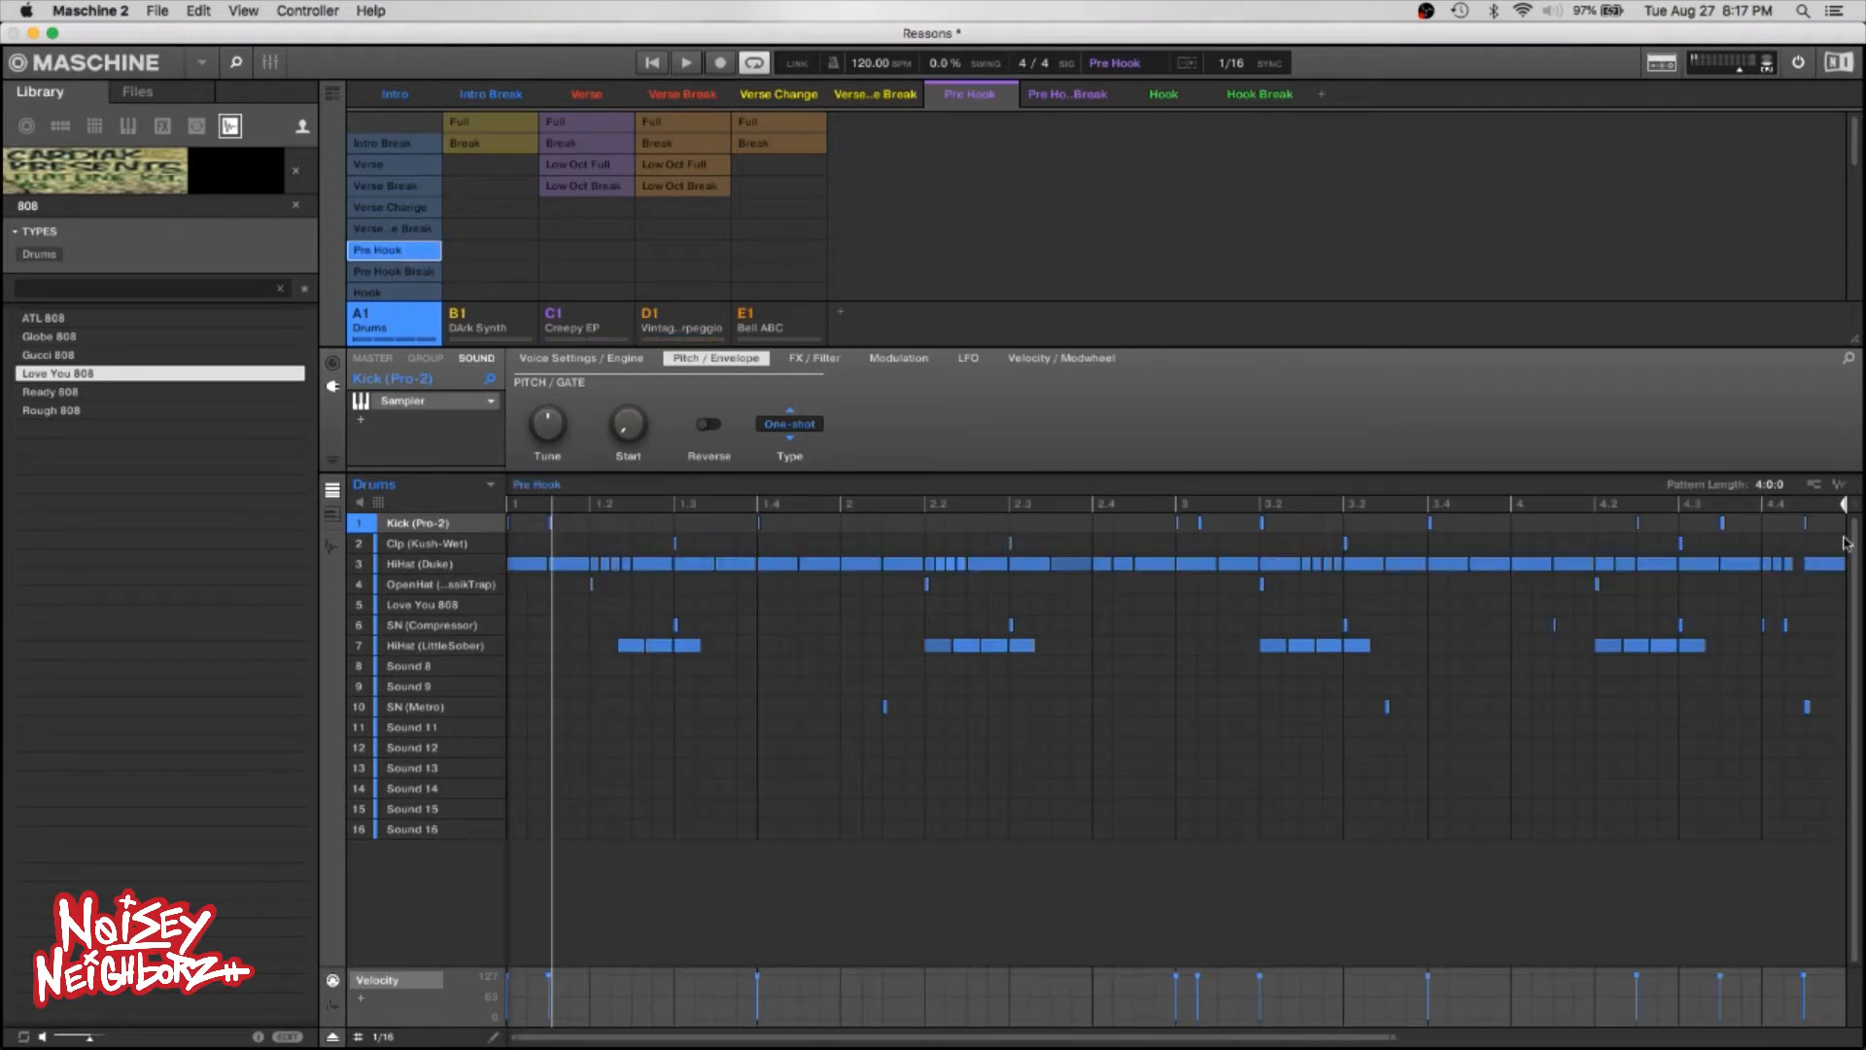
pyautogui.moveTo(1839, 532); pyautogui.dragTo(507, 515)
pyautogui.press('Delete')
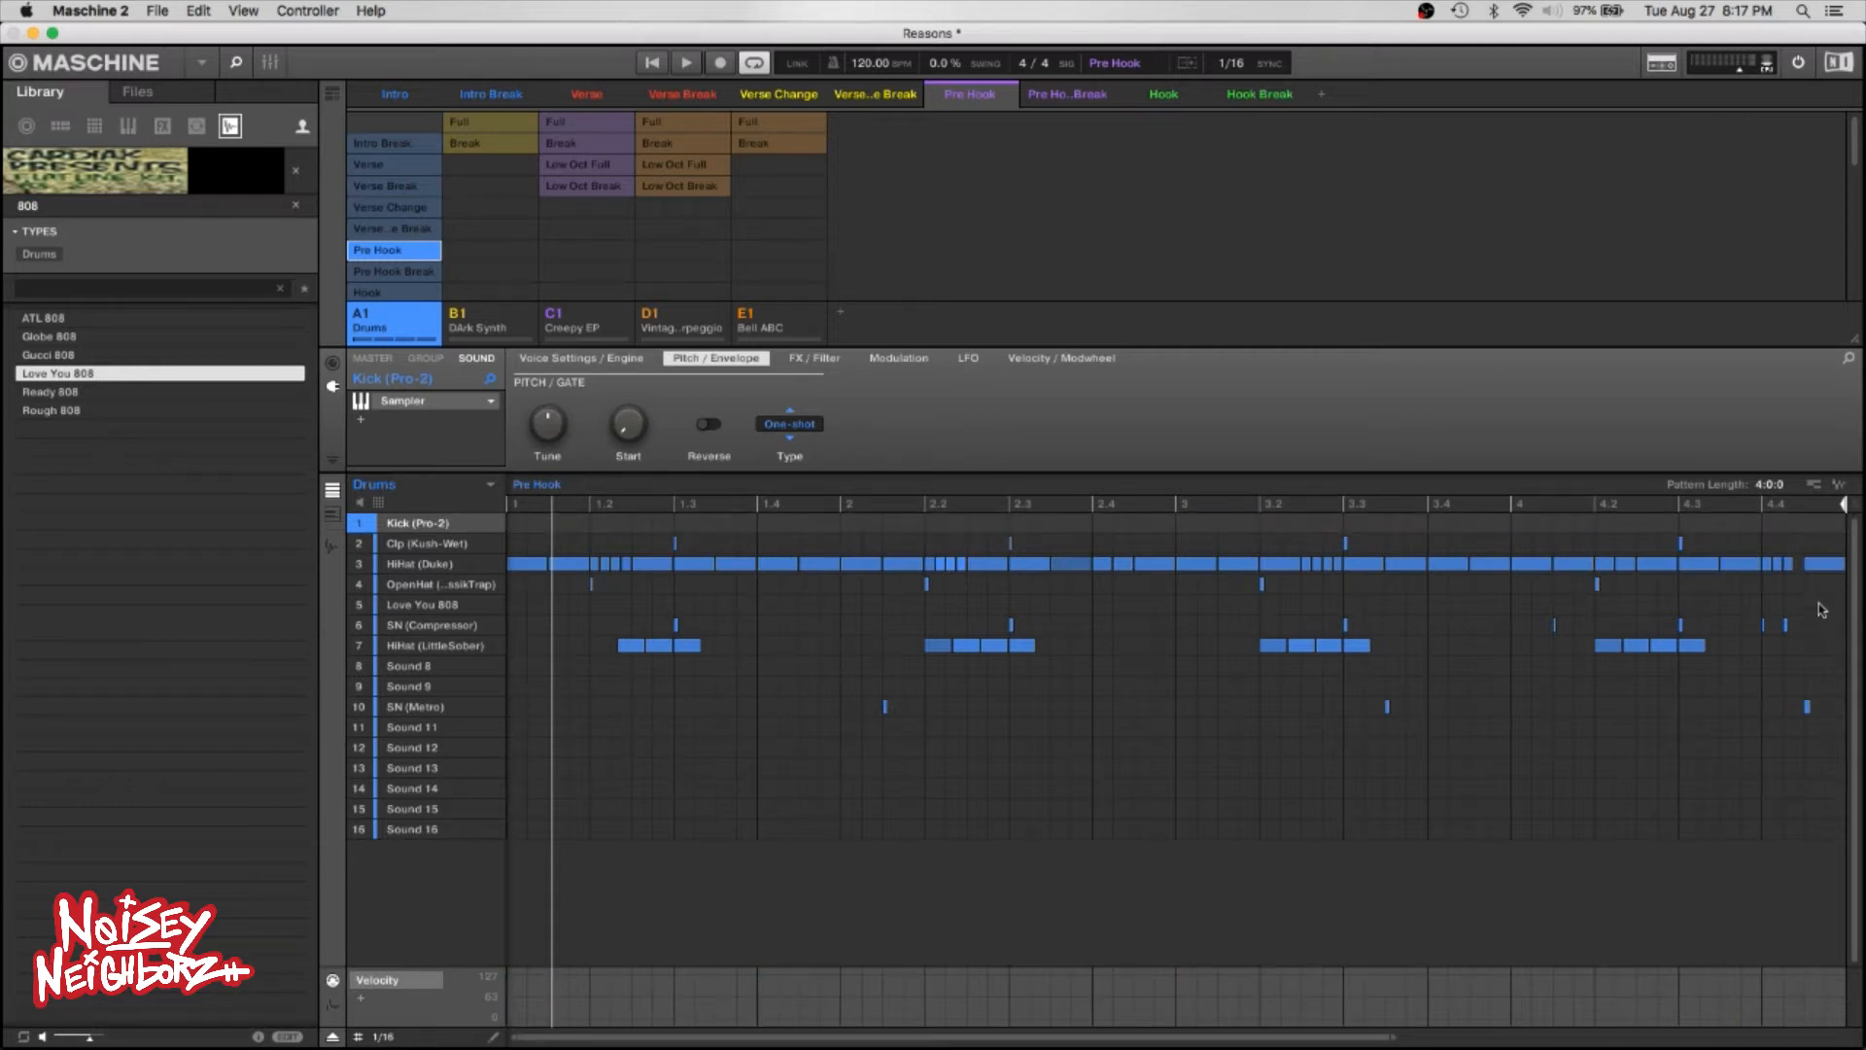
pyautogui.moveTo(1813, 577); pyautogui.dragTo(506, 622)
pyautogui.press('Delete')
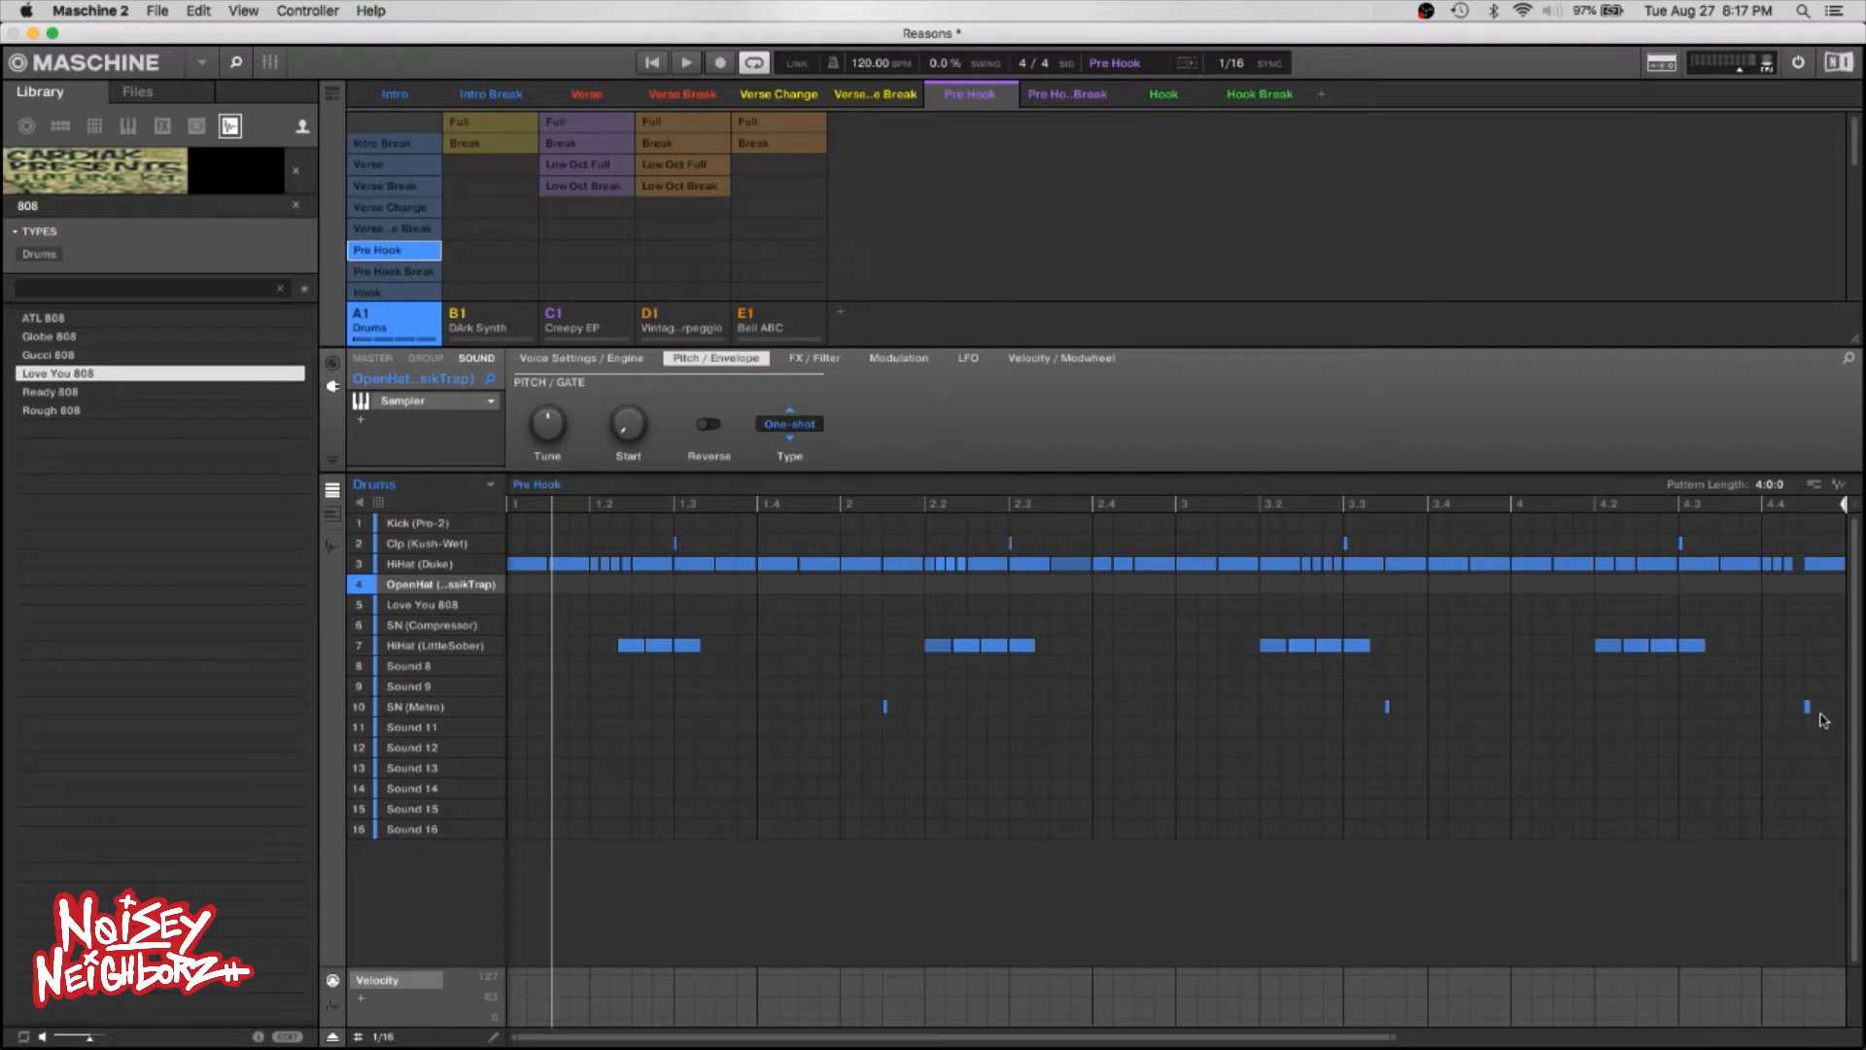
# During playback, add Full for Dark Synth and Bell ABC and Low Oct Full for Creepy EP and Vintage Arpeggio to the Pre Hook scene.
pyautogui.press('space')
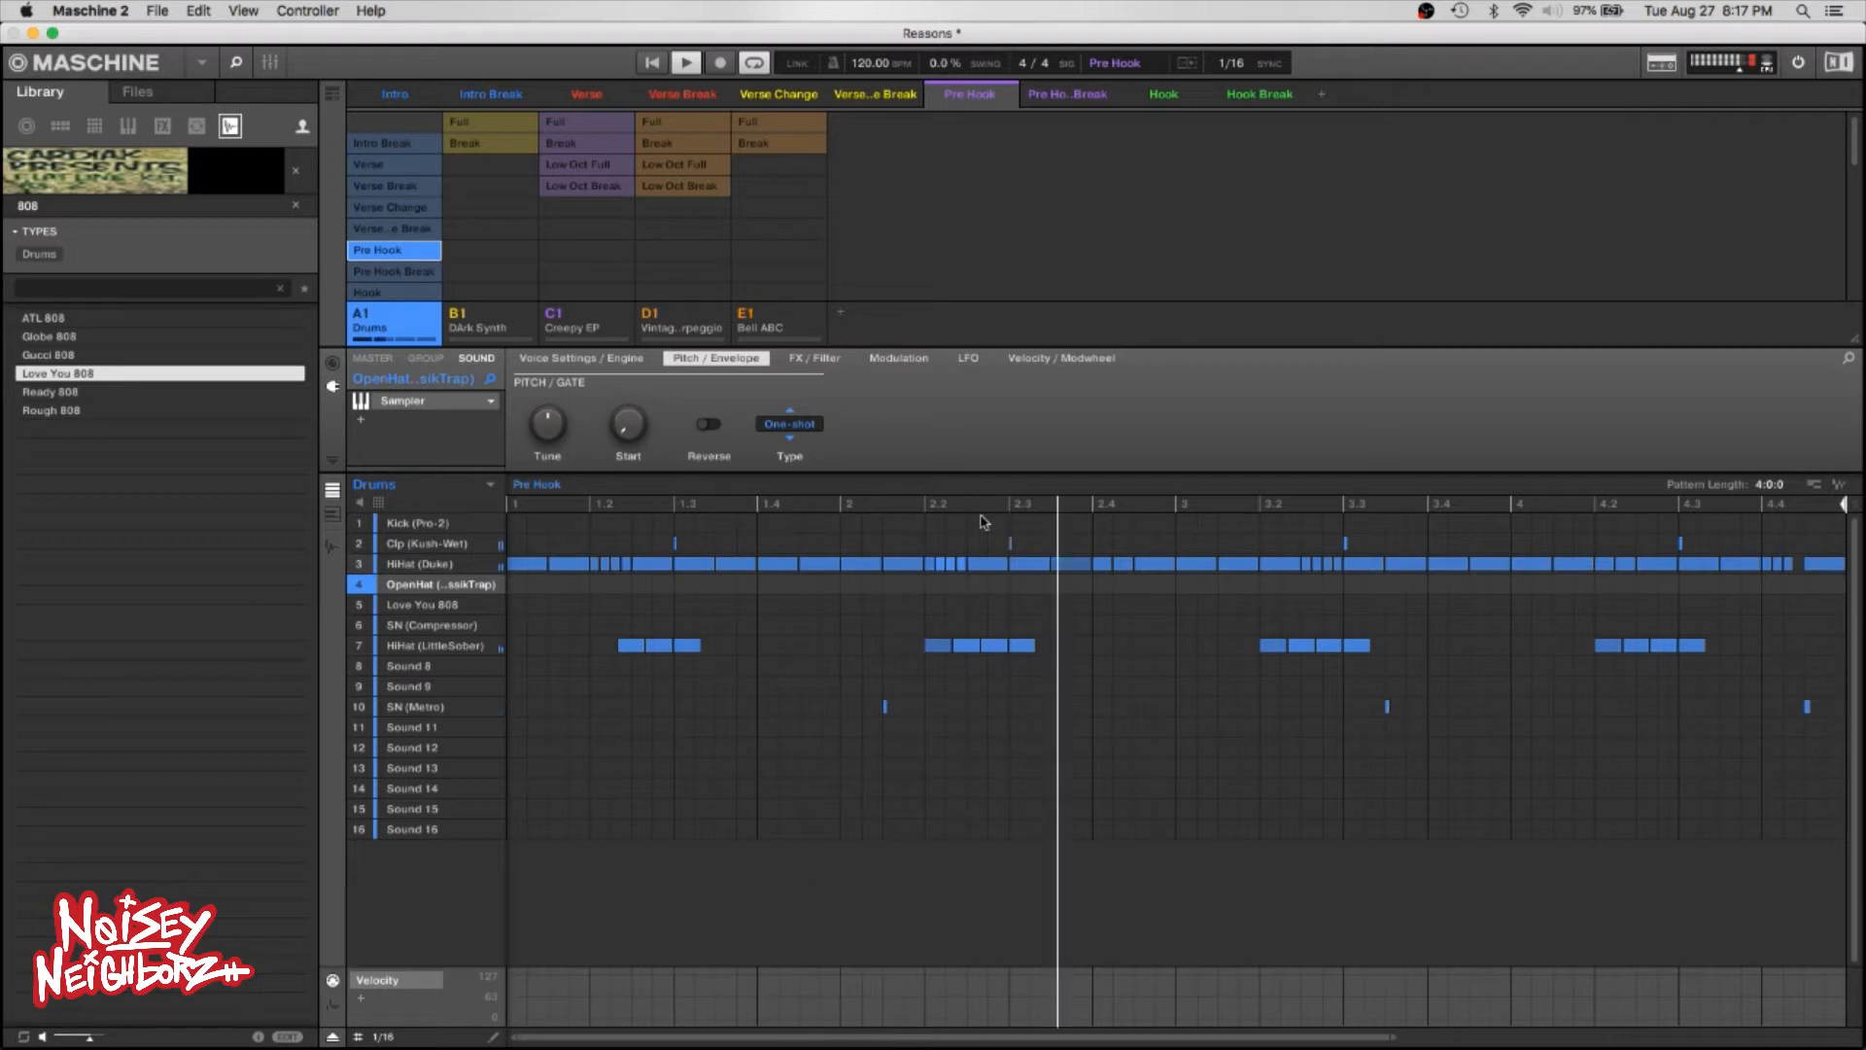
pyautogui.click(496, 120)
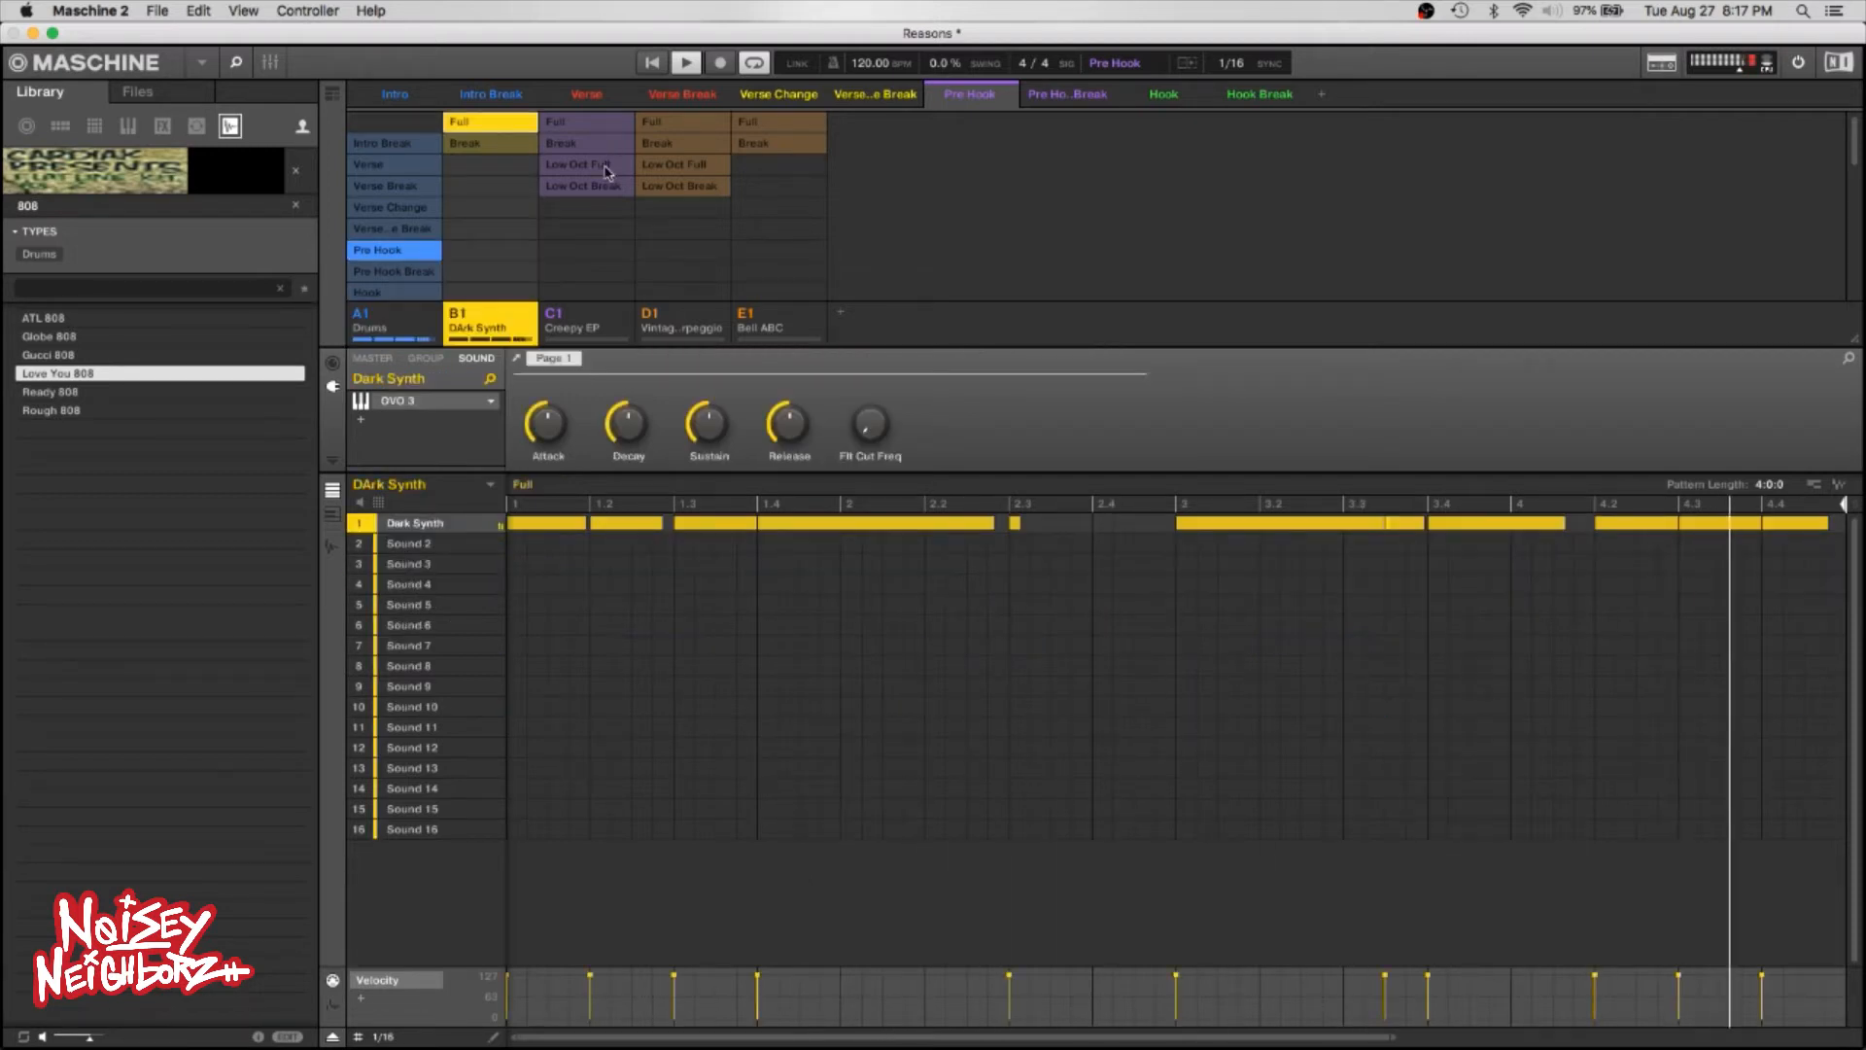
pyautogui.click(588, 122)
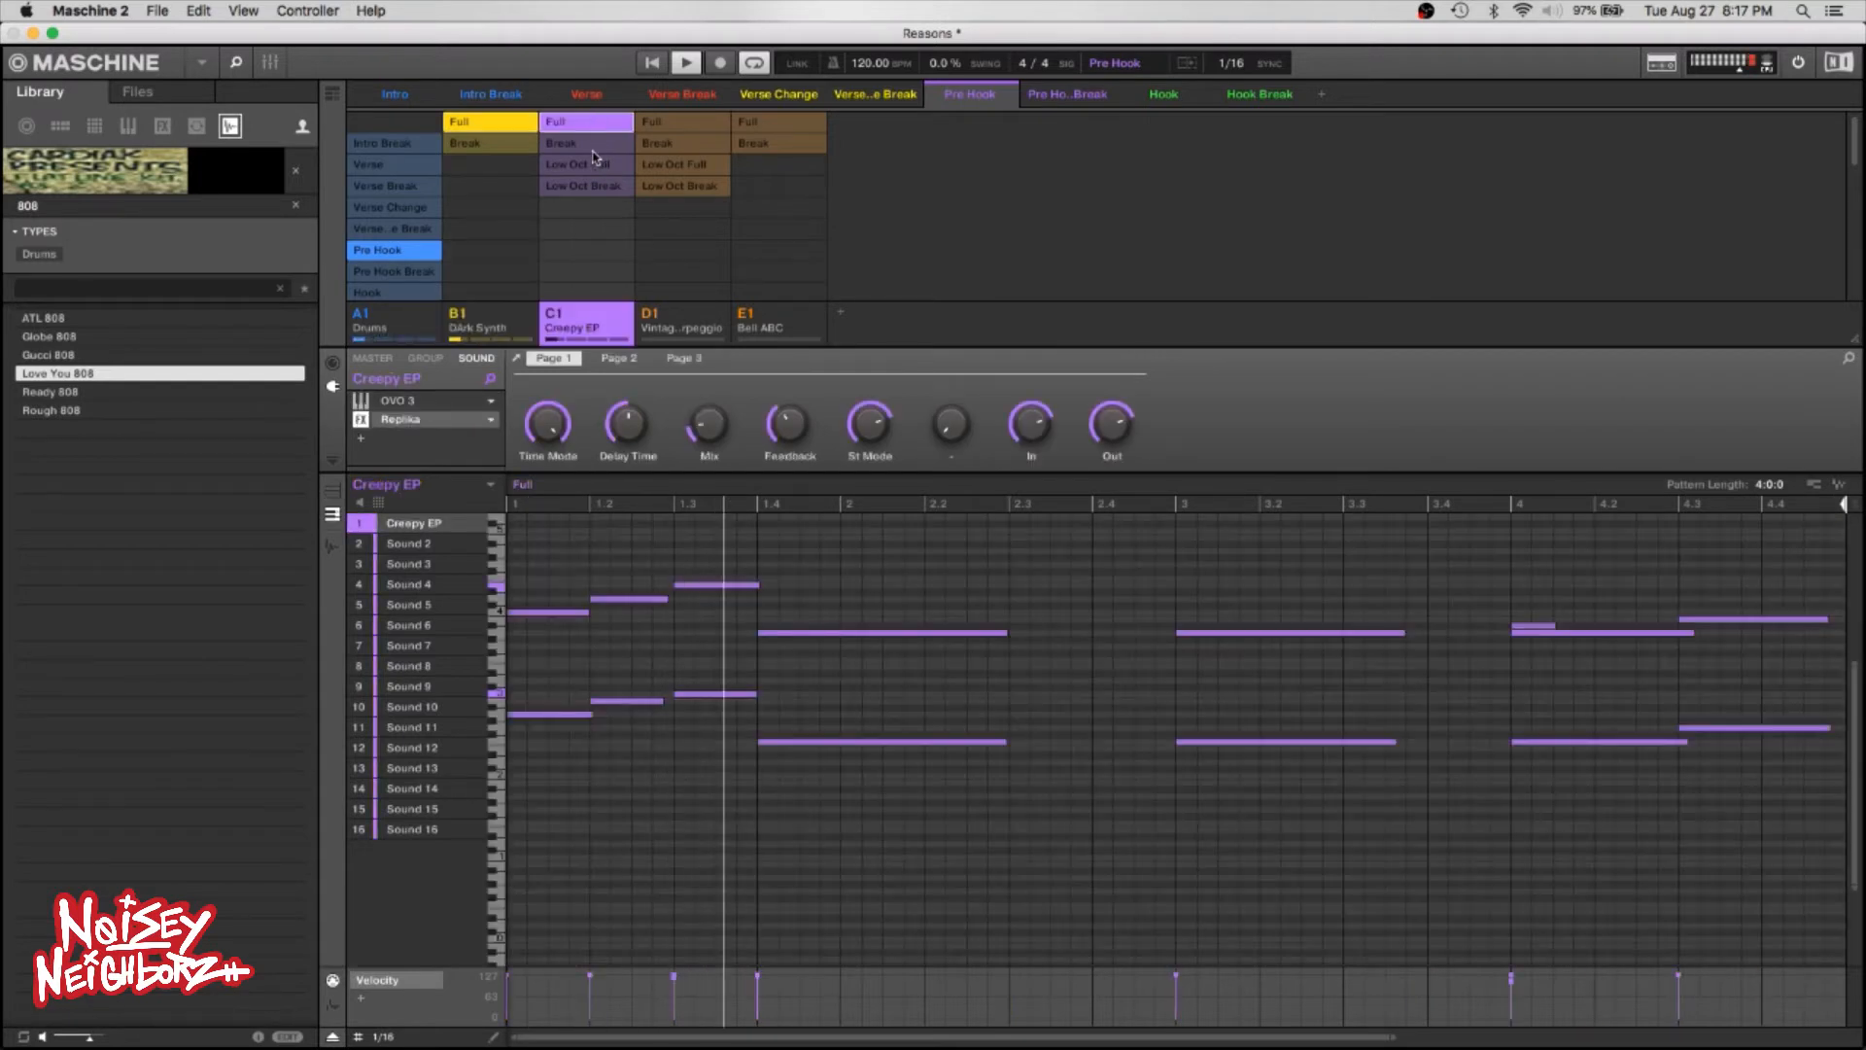
pyautogui.click(612, 165)
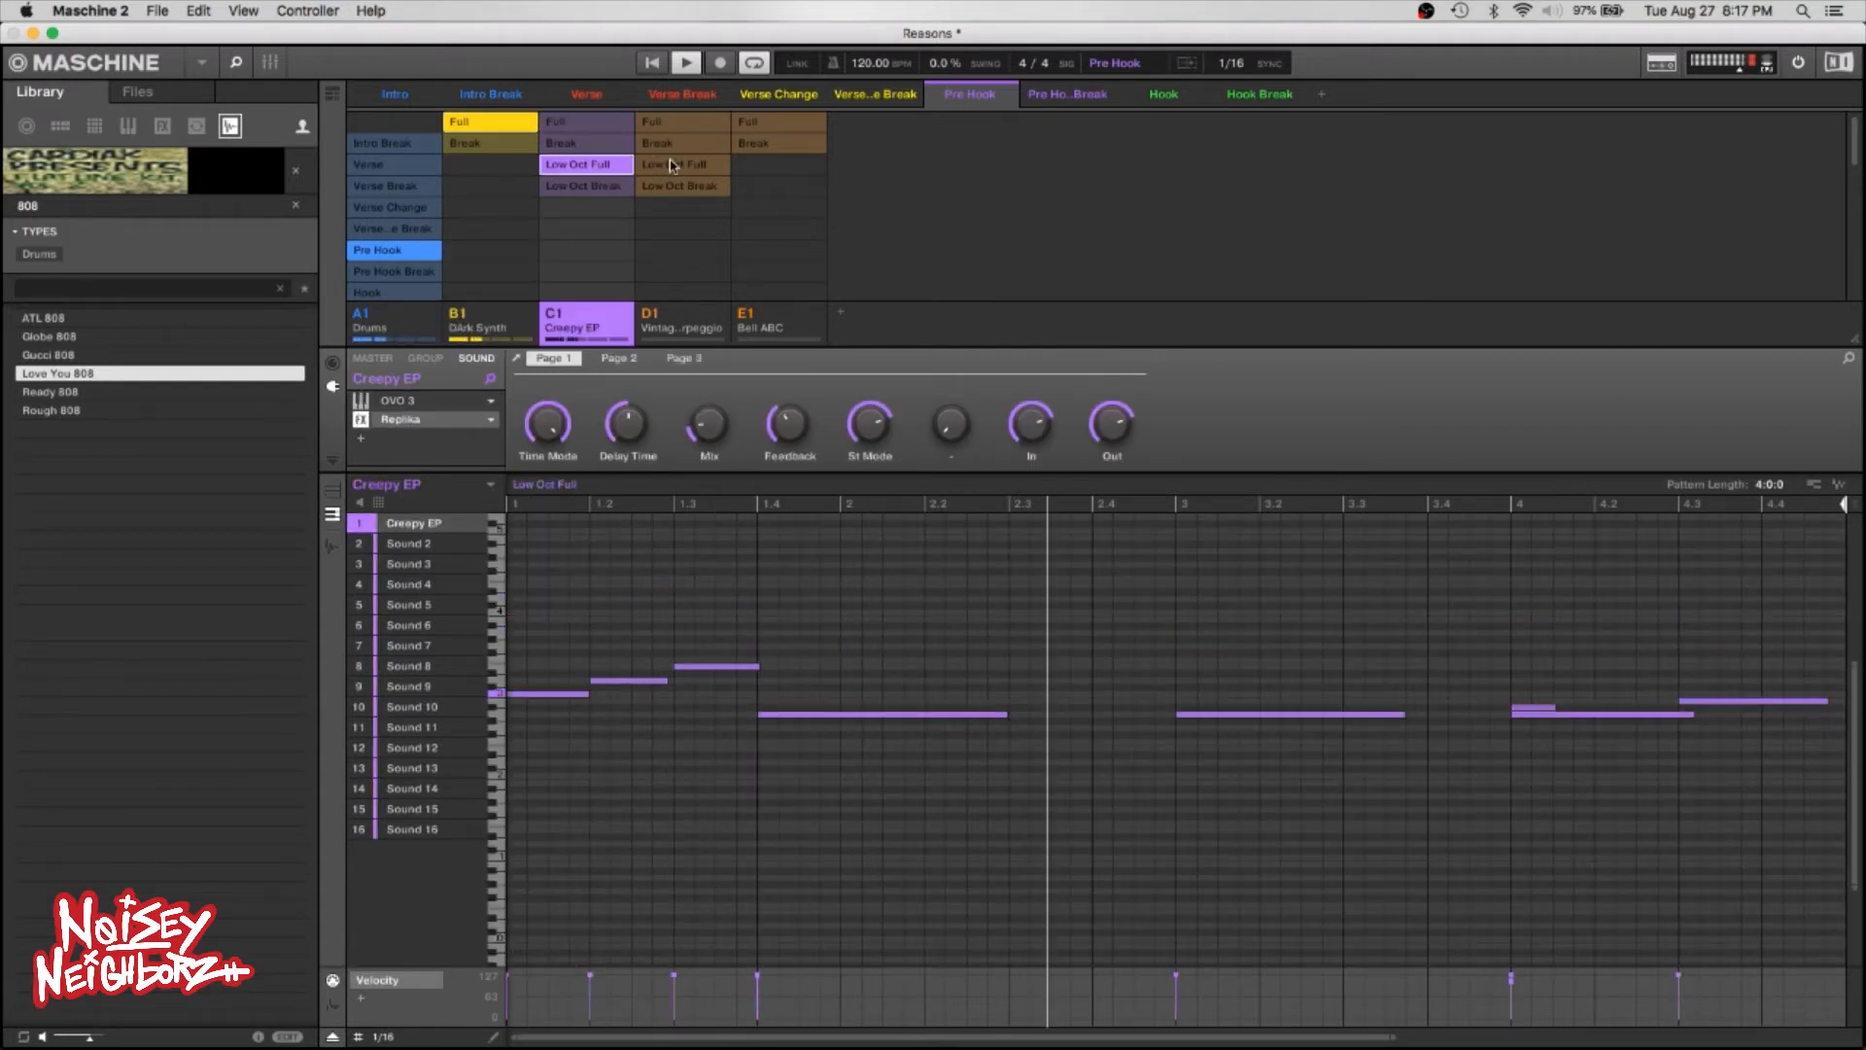
pyautogui.click(671, 165)
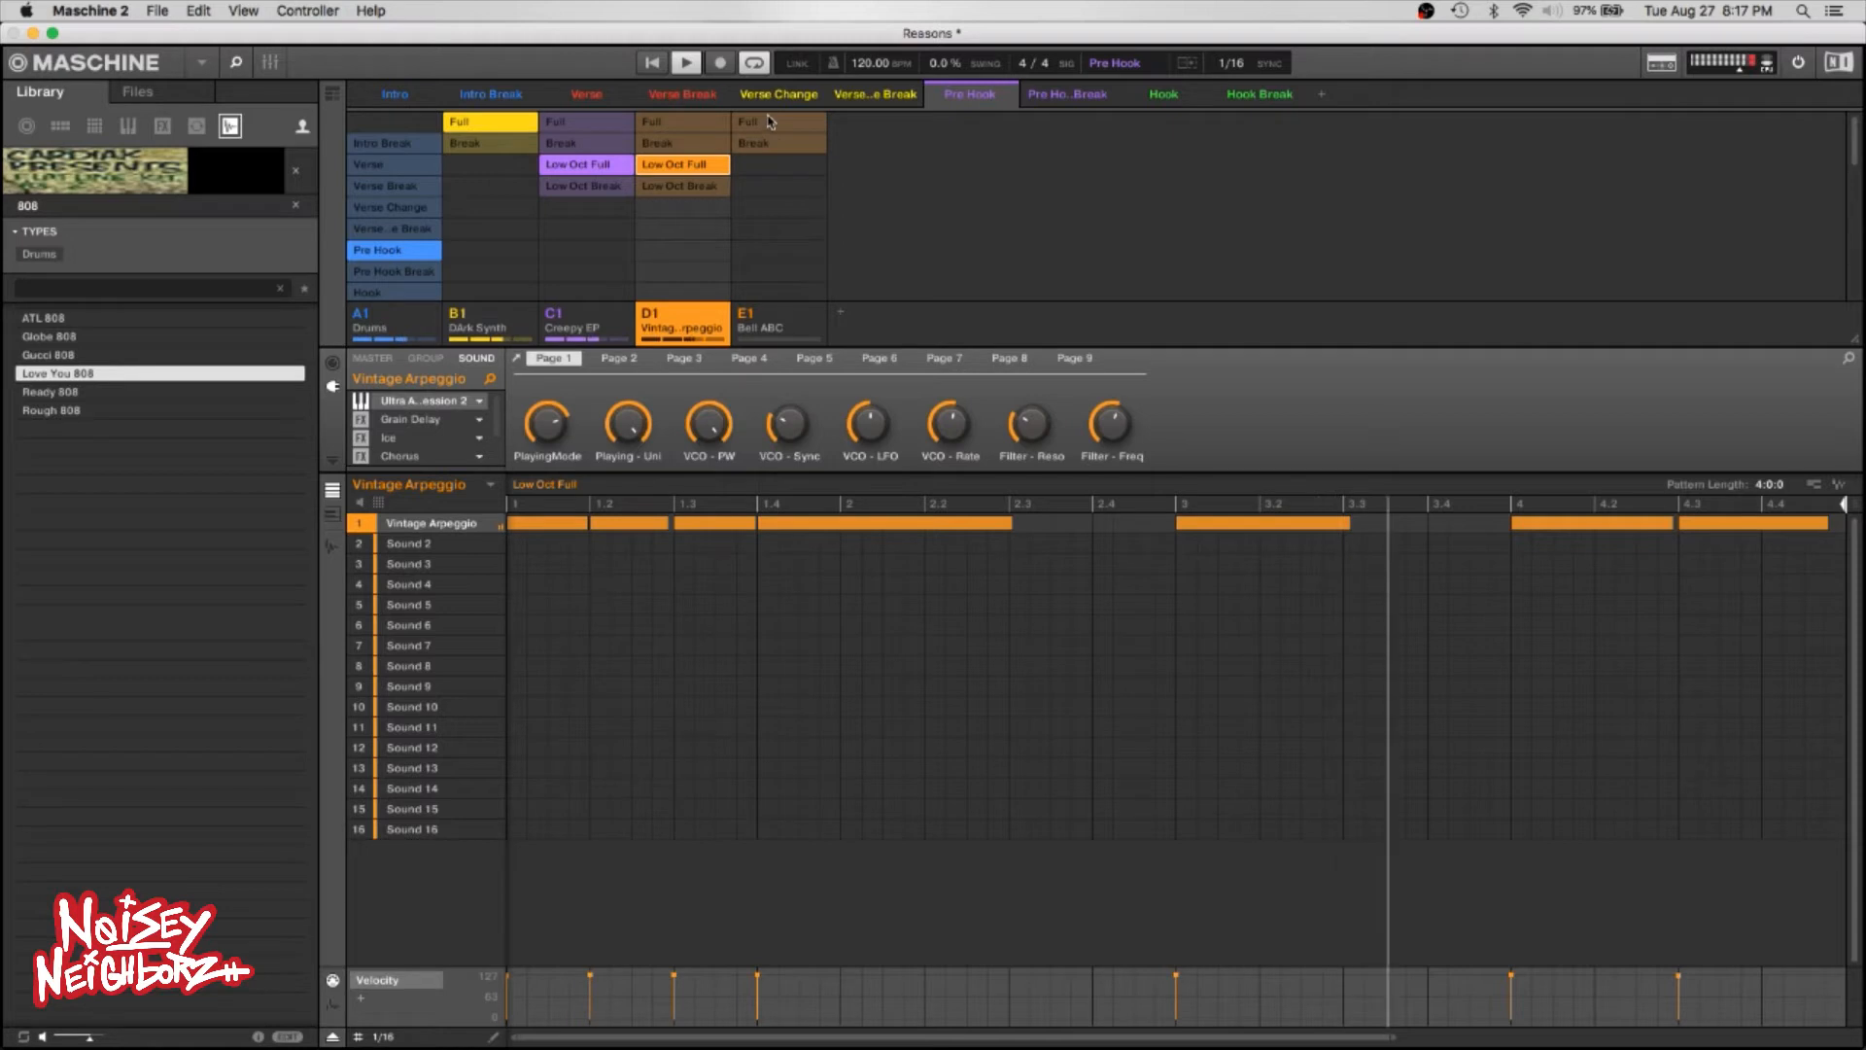
pyautogui.click(770, 121)
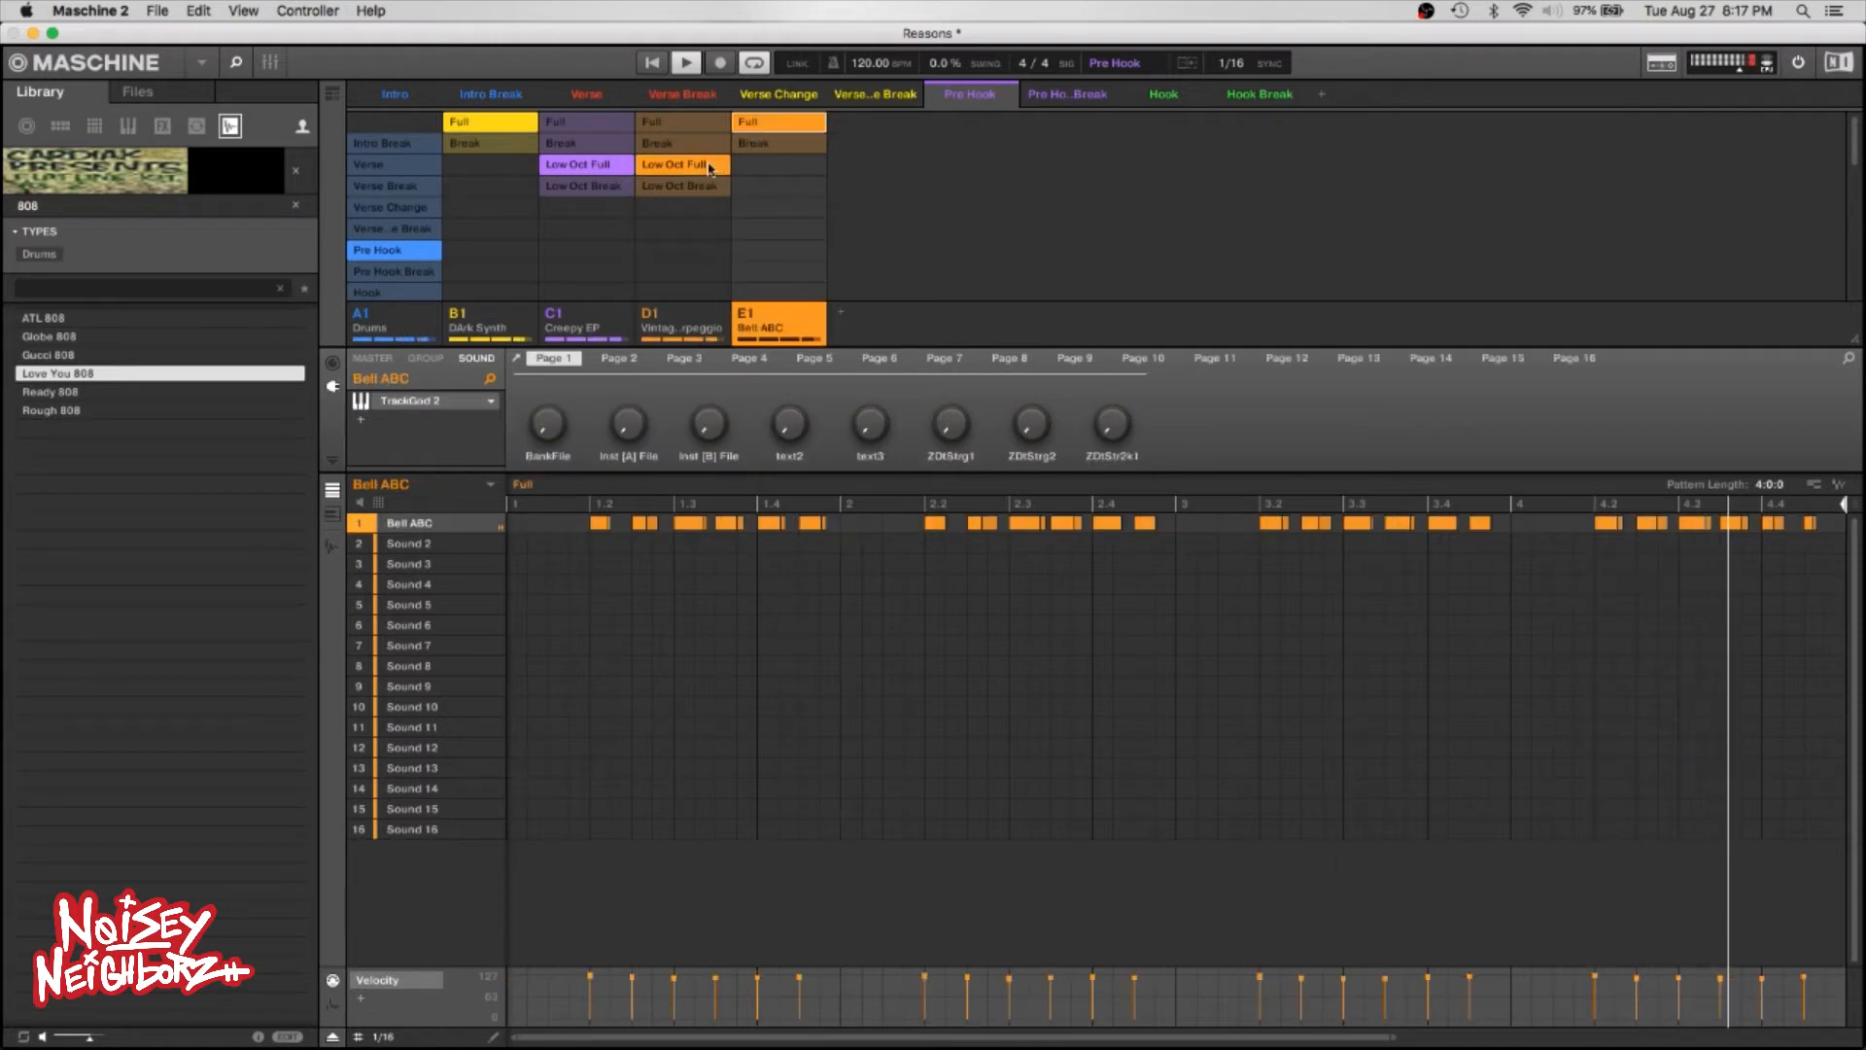
# Switch Vintage Arpeggio to its Full pattern, take Creepy EP out of the Pre Hook scene and audition the result.
pyautogui.click(710, 167)
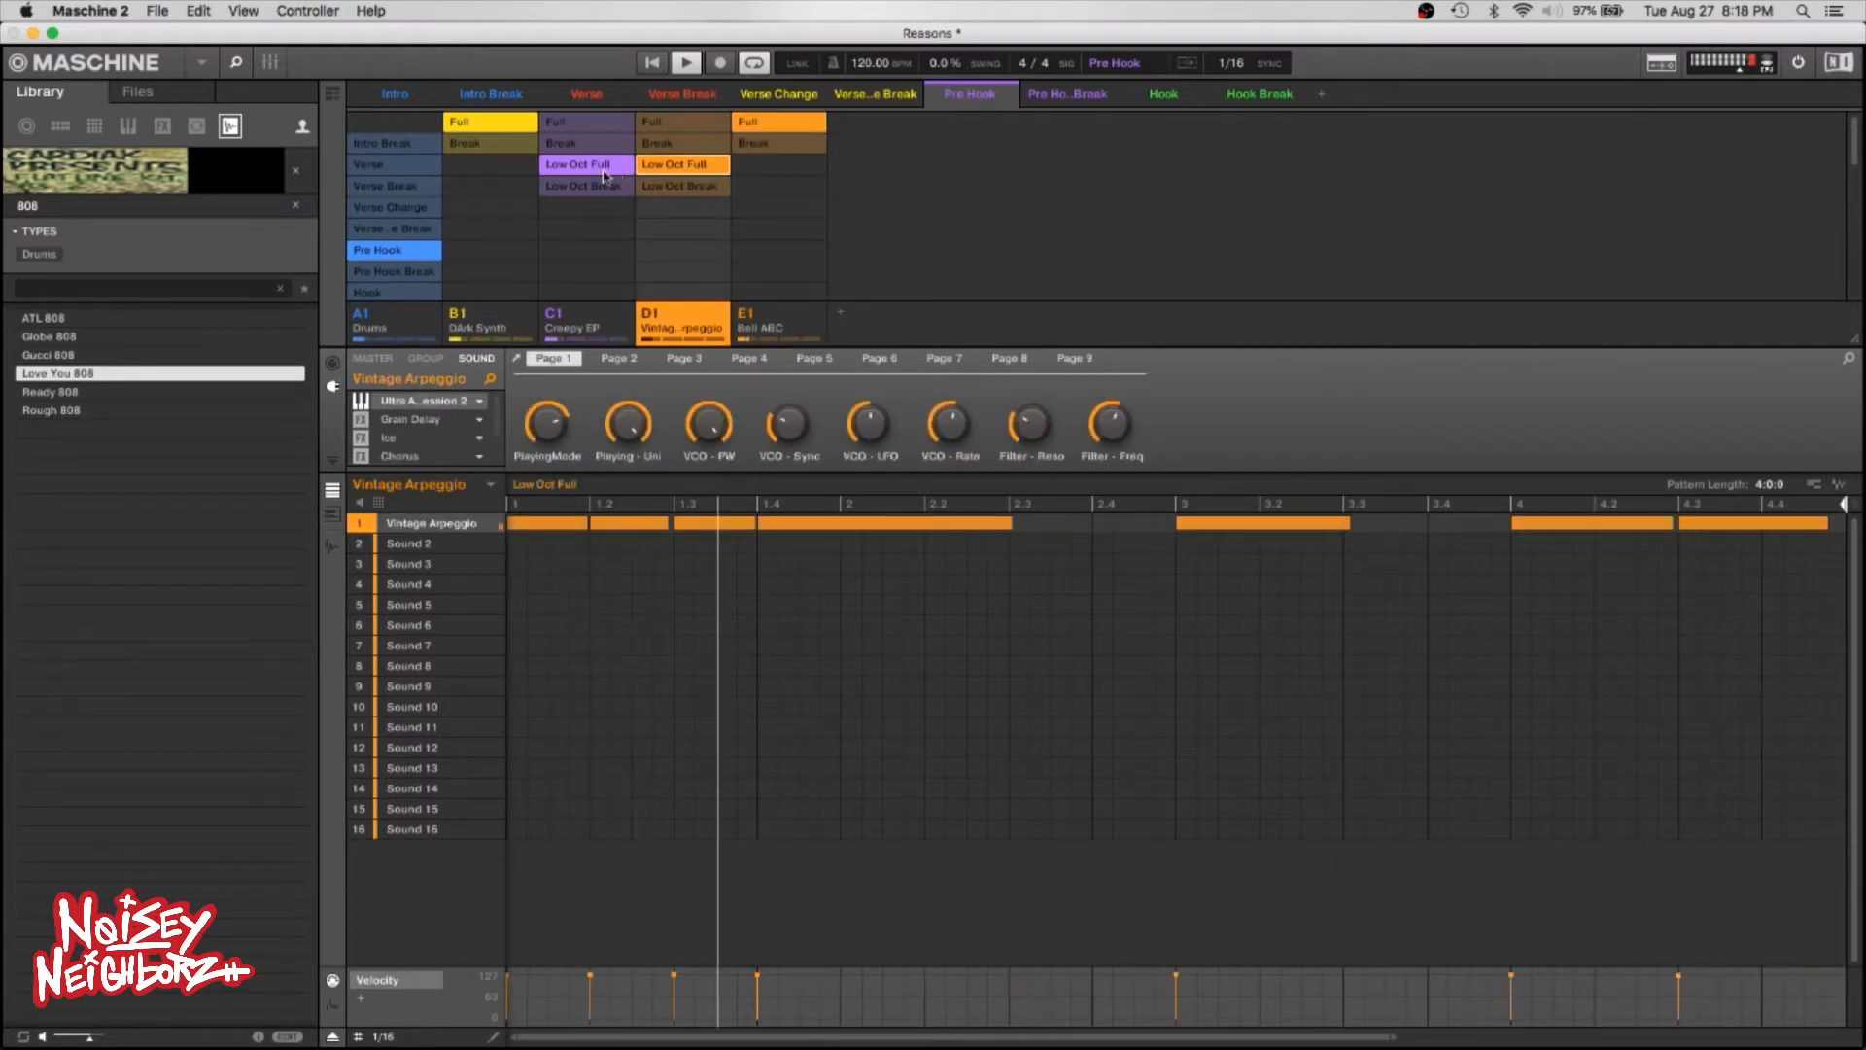
pyautogui.click(673, 144)
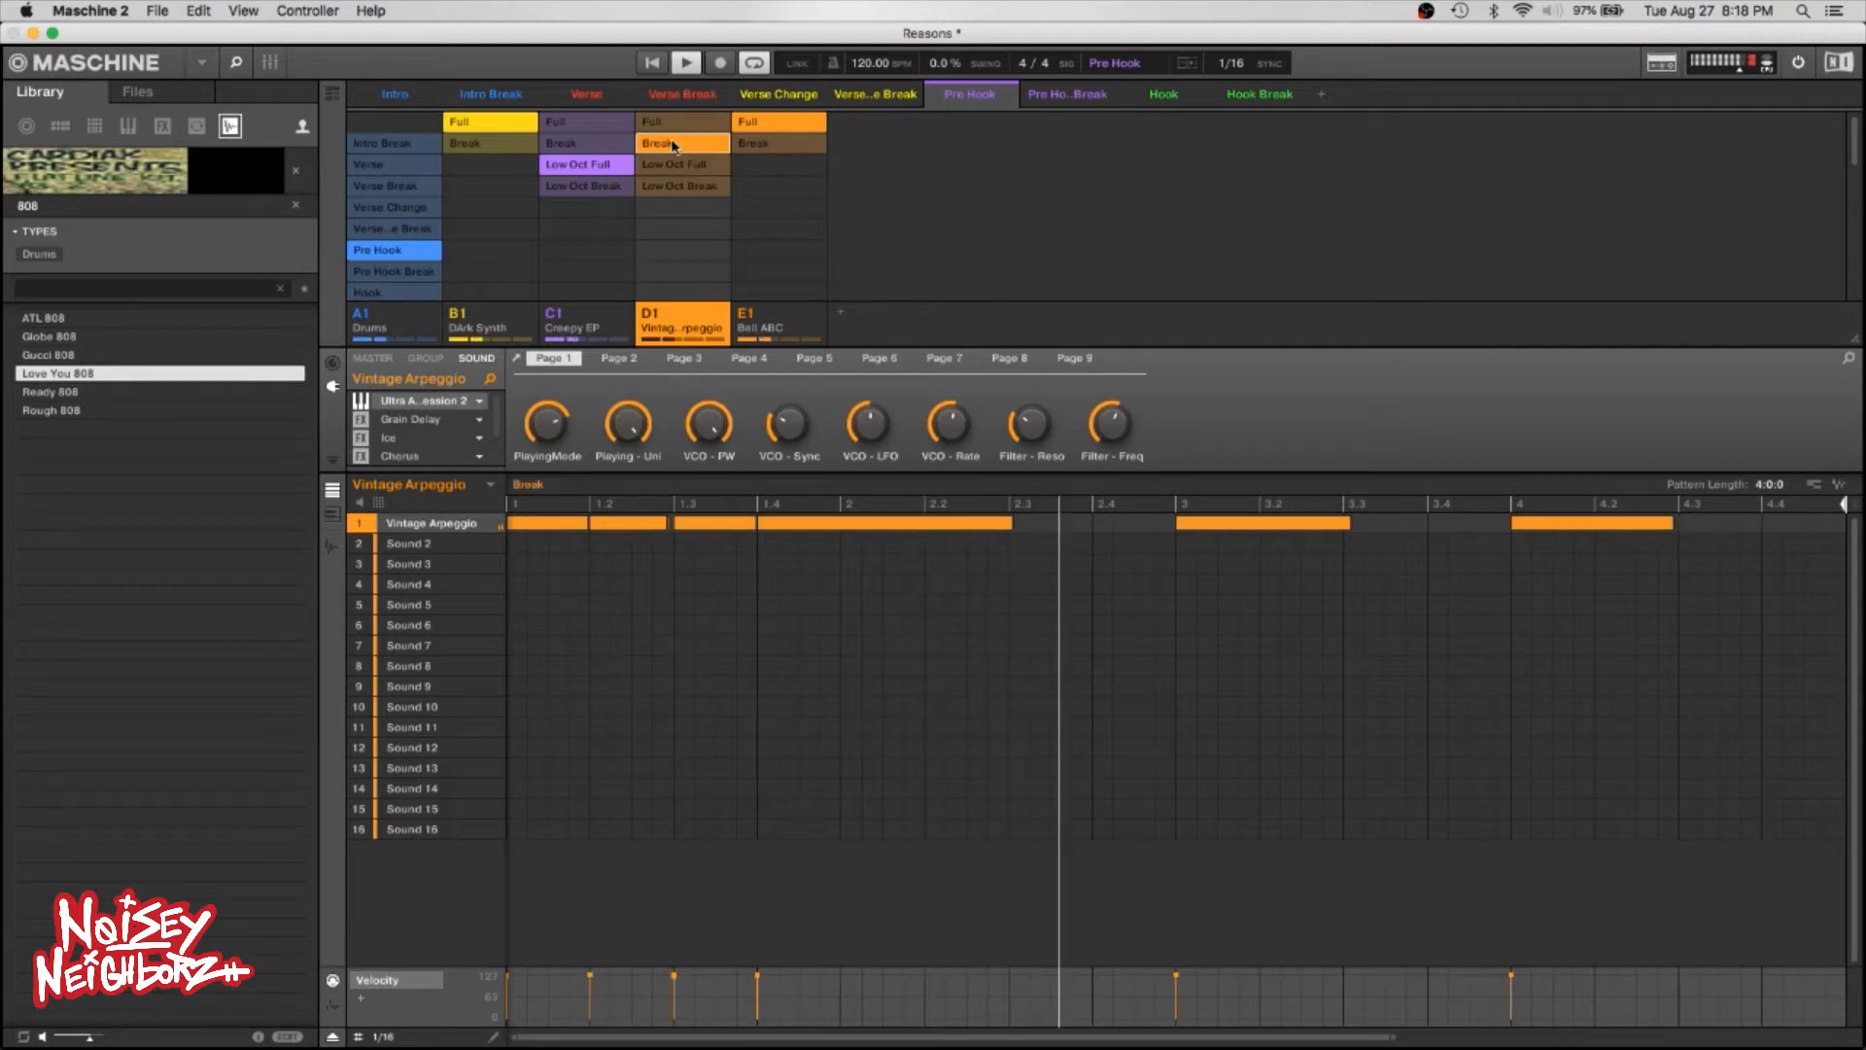
pyautogui.click(673, 129)
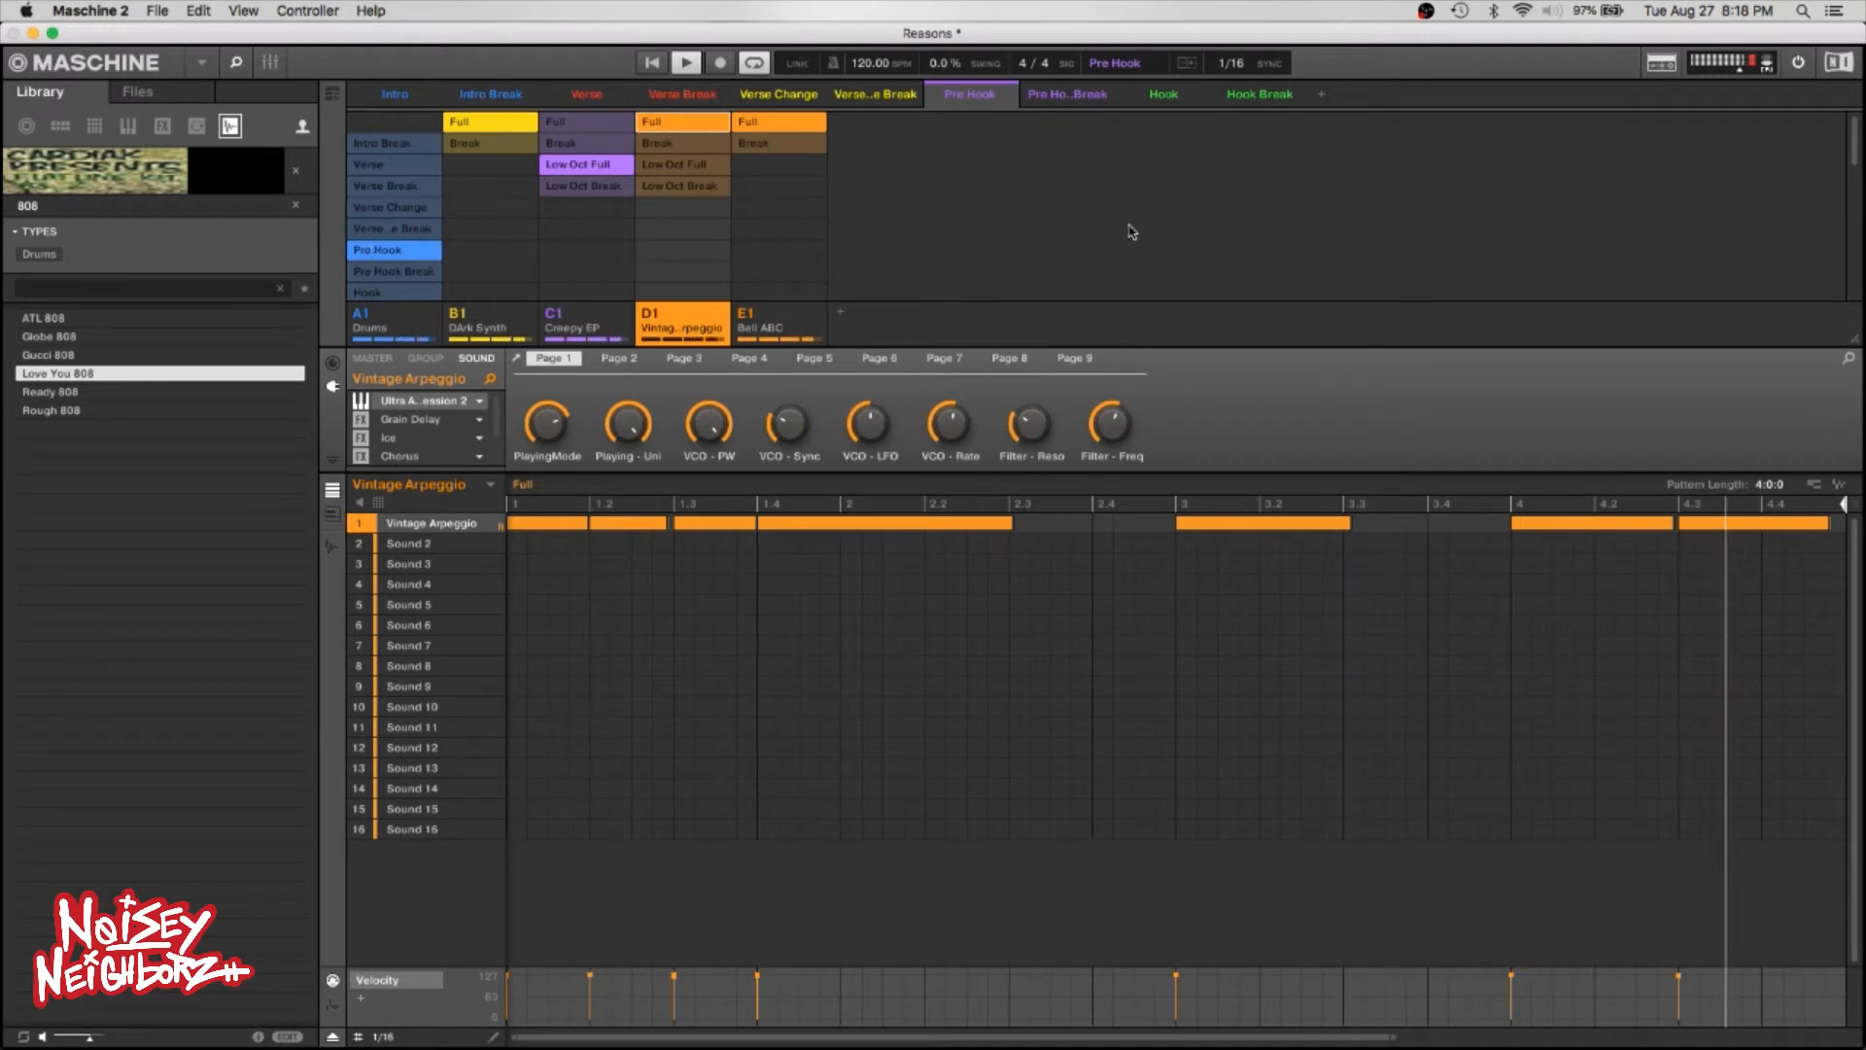
pyautogui.press('space')
pyautogui.click(600, 165)
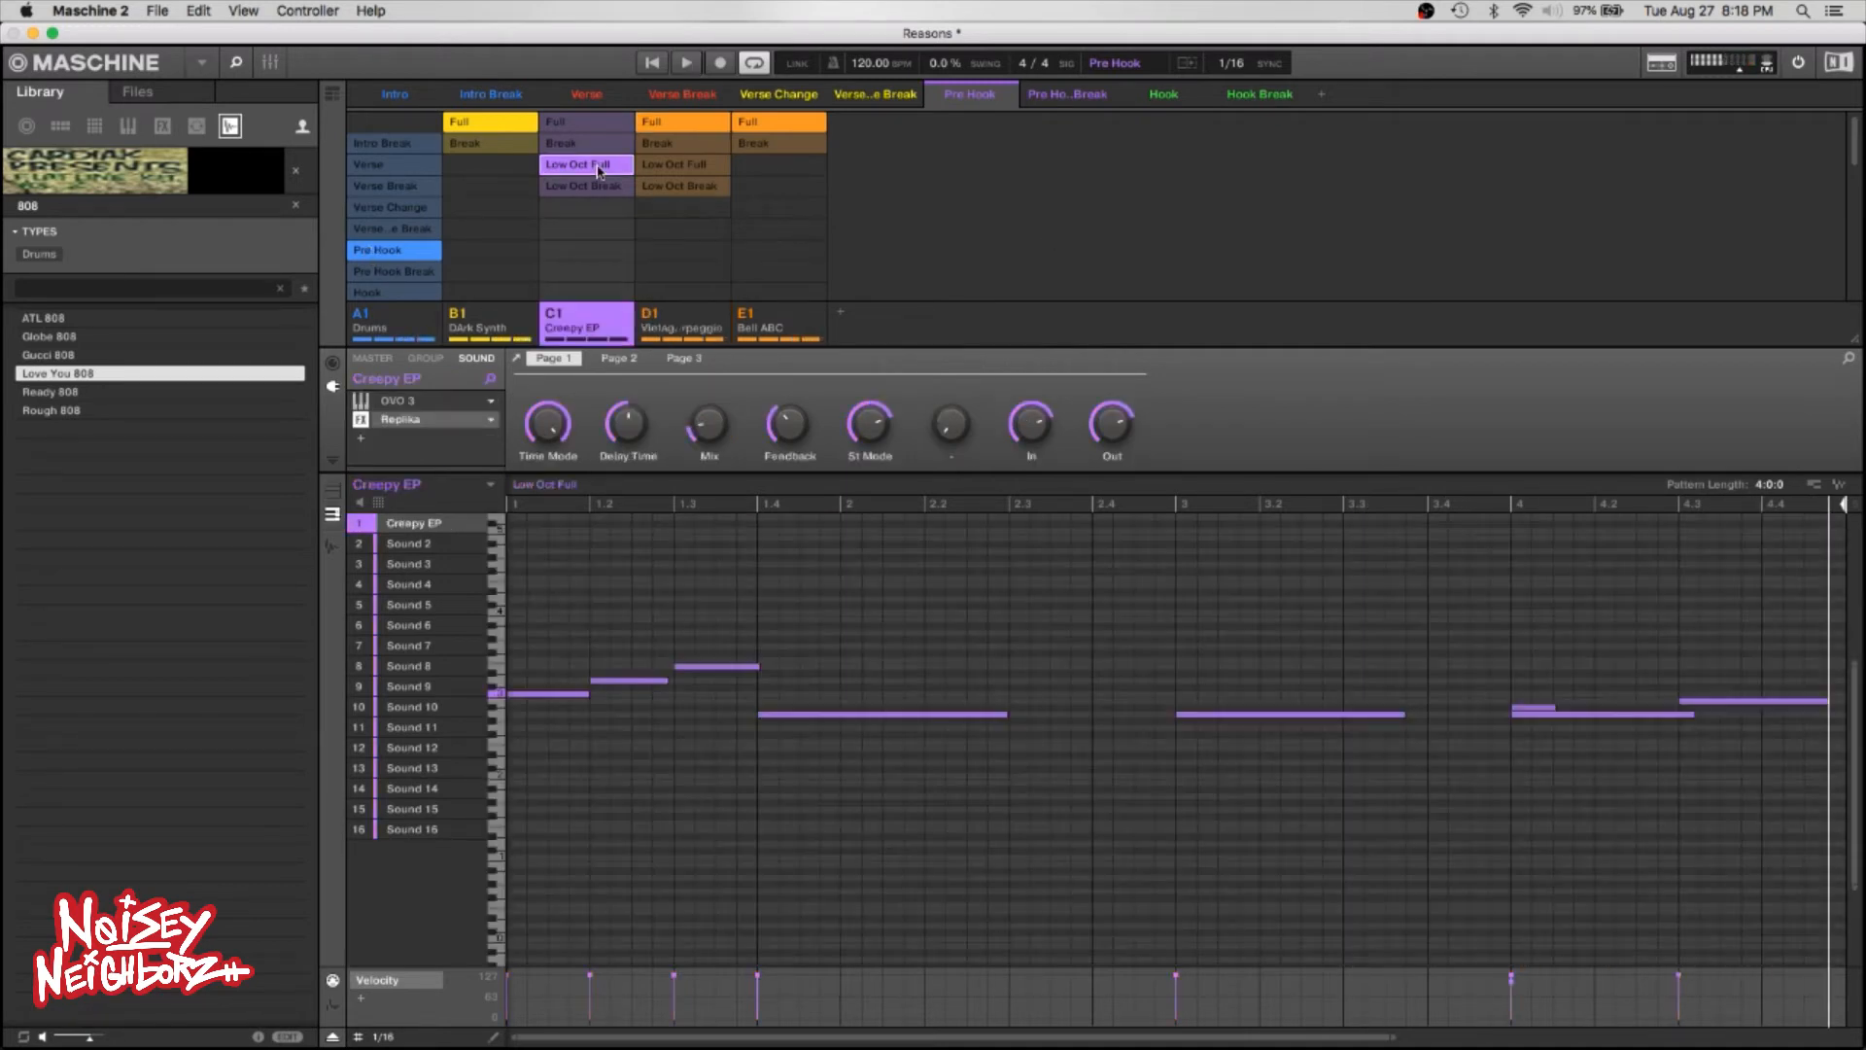
pyautogui.click(600, 167)
pyautogui.press('space')
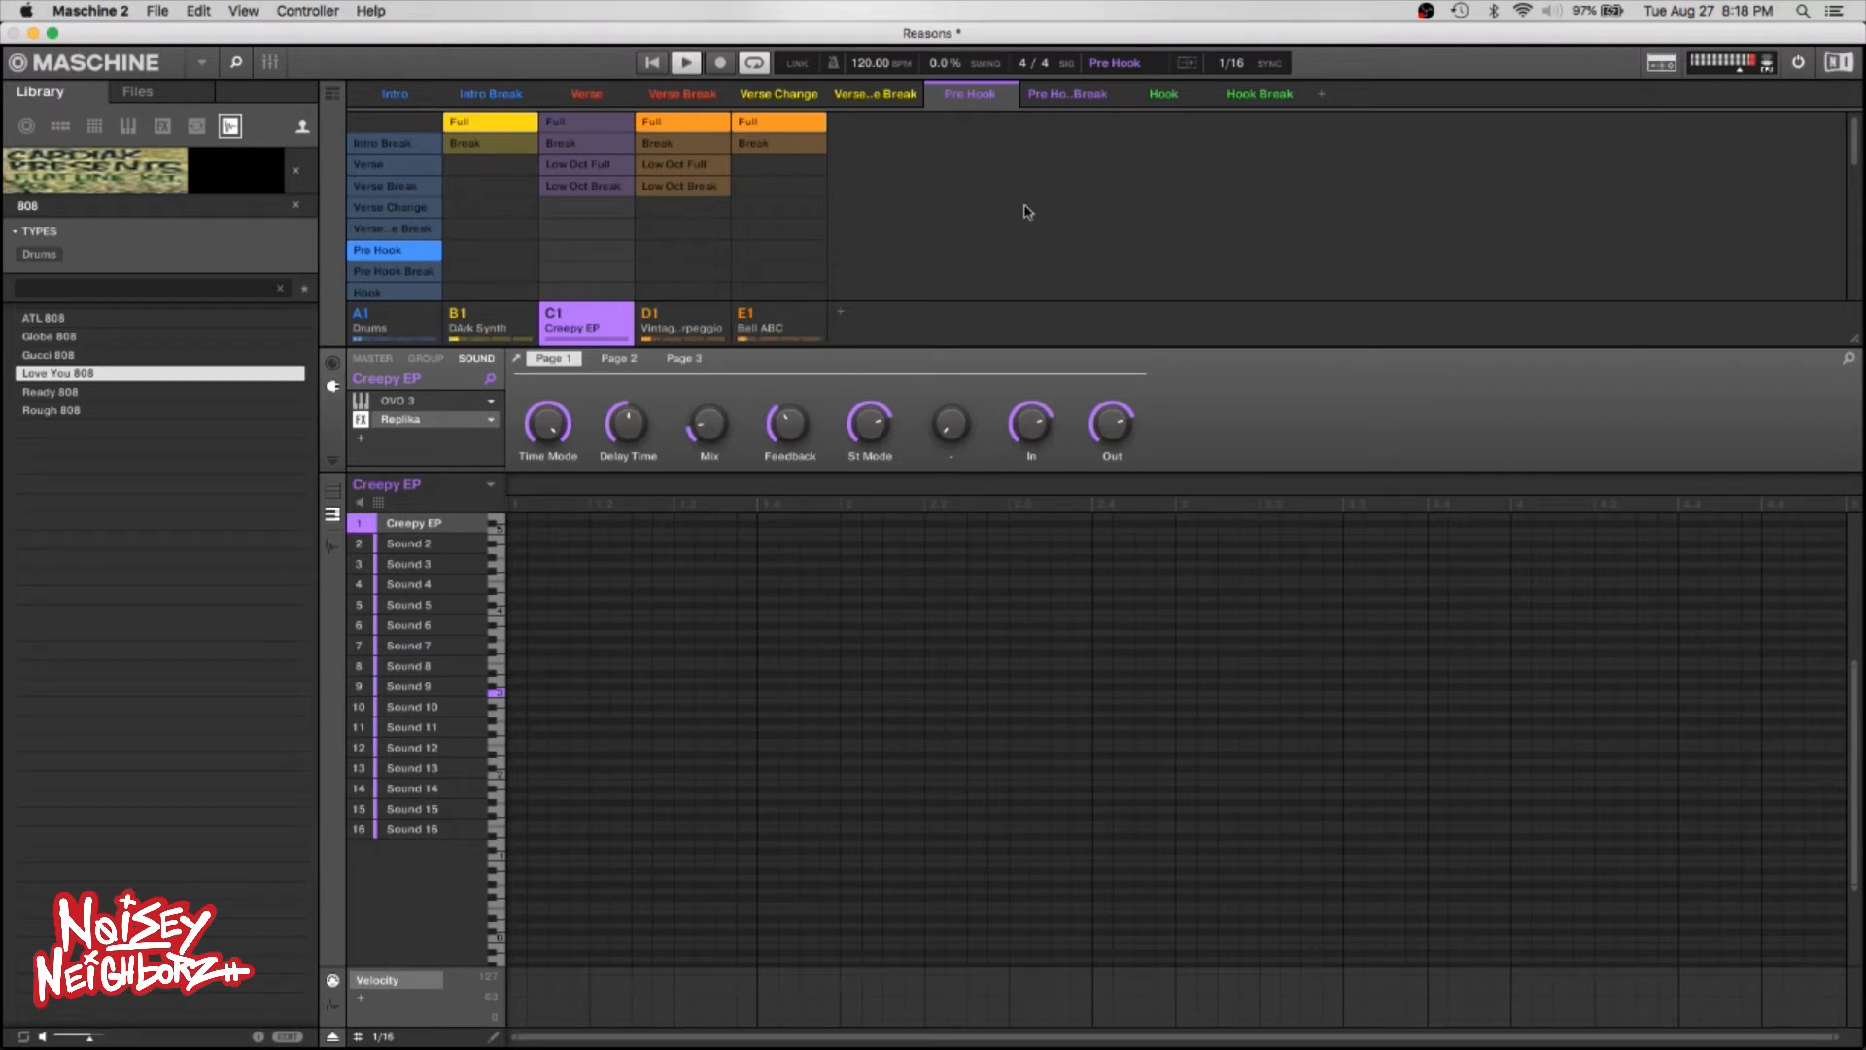
pyautogui.press('space')
# Replace the Pre Hook Break drum pattern with a renamed duplicate of Pre Hook, keeping Pre Hook assigned to the current scene.
pyautogui.click(395, 276)
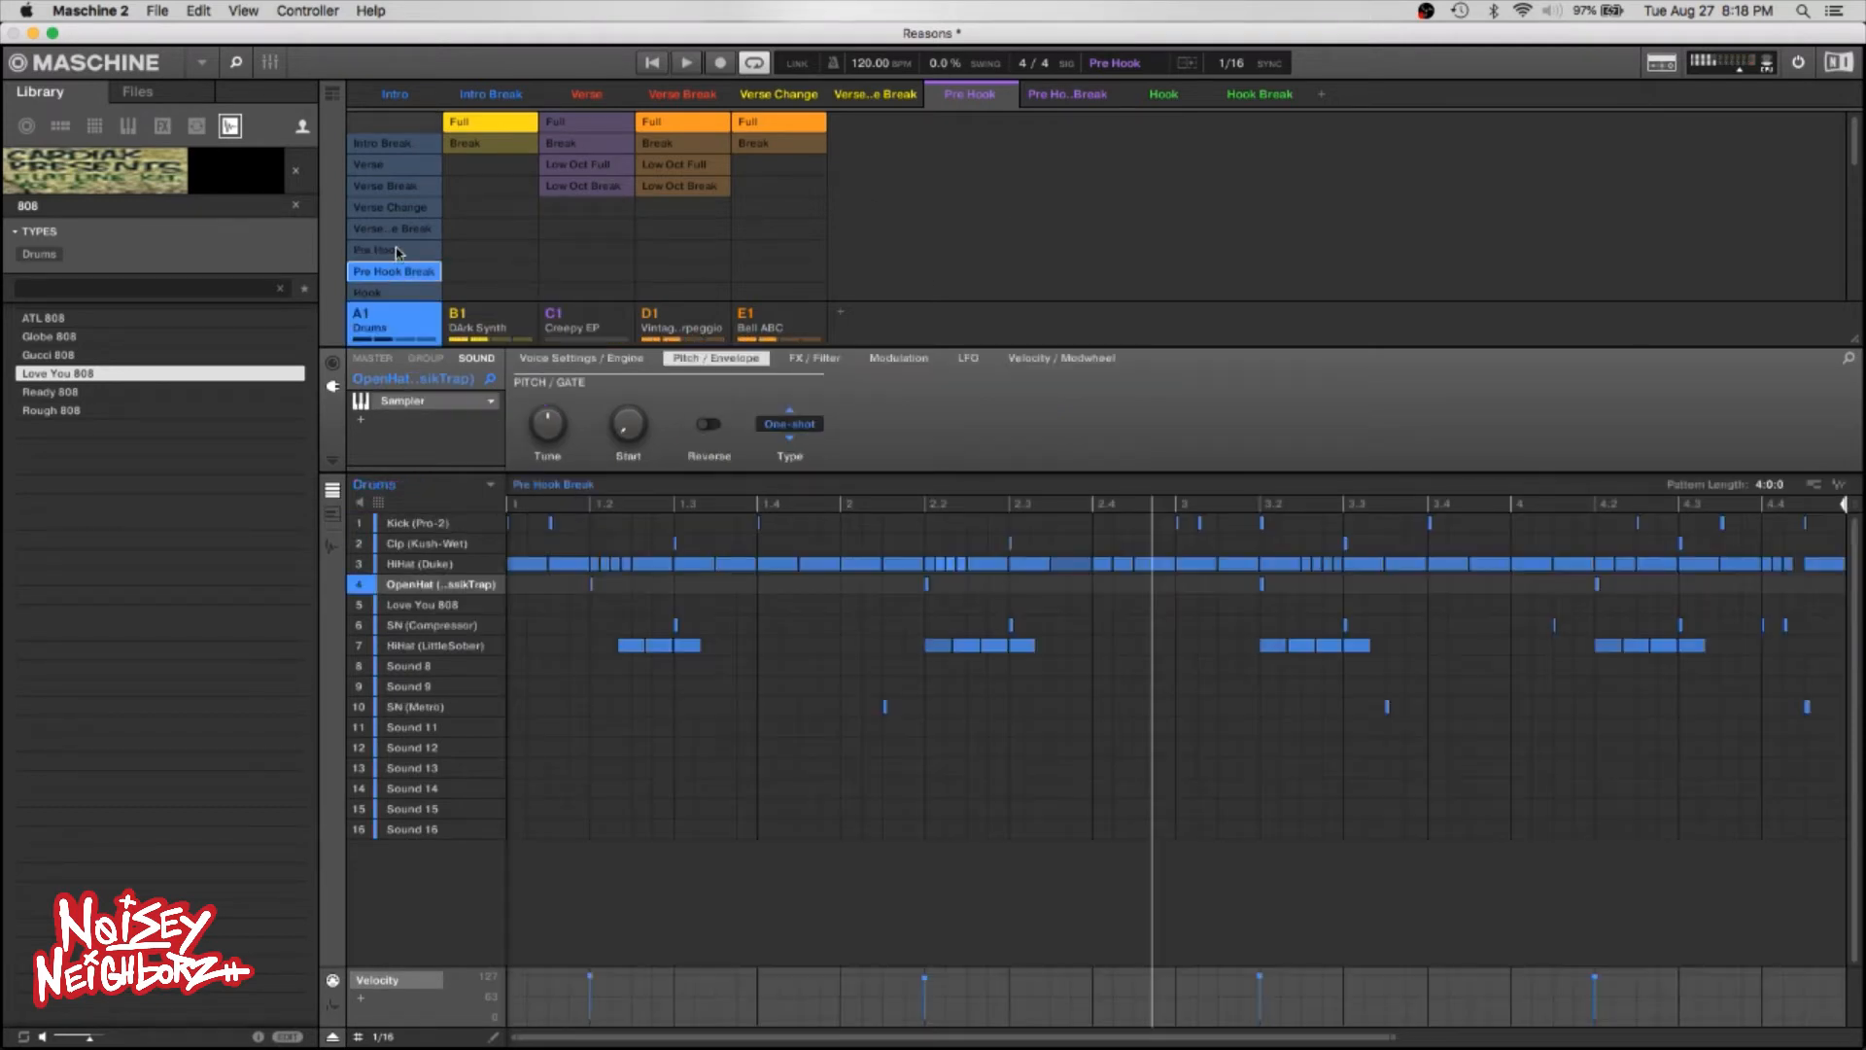
pyautogui.click(399, 254)
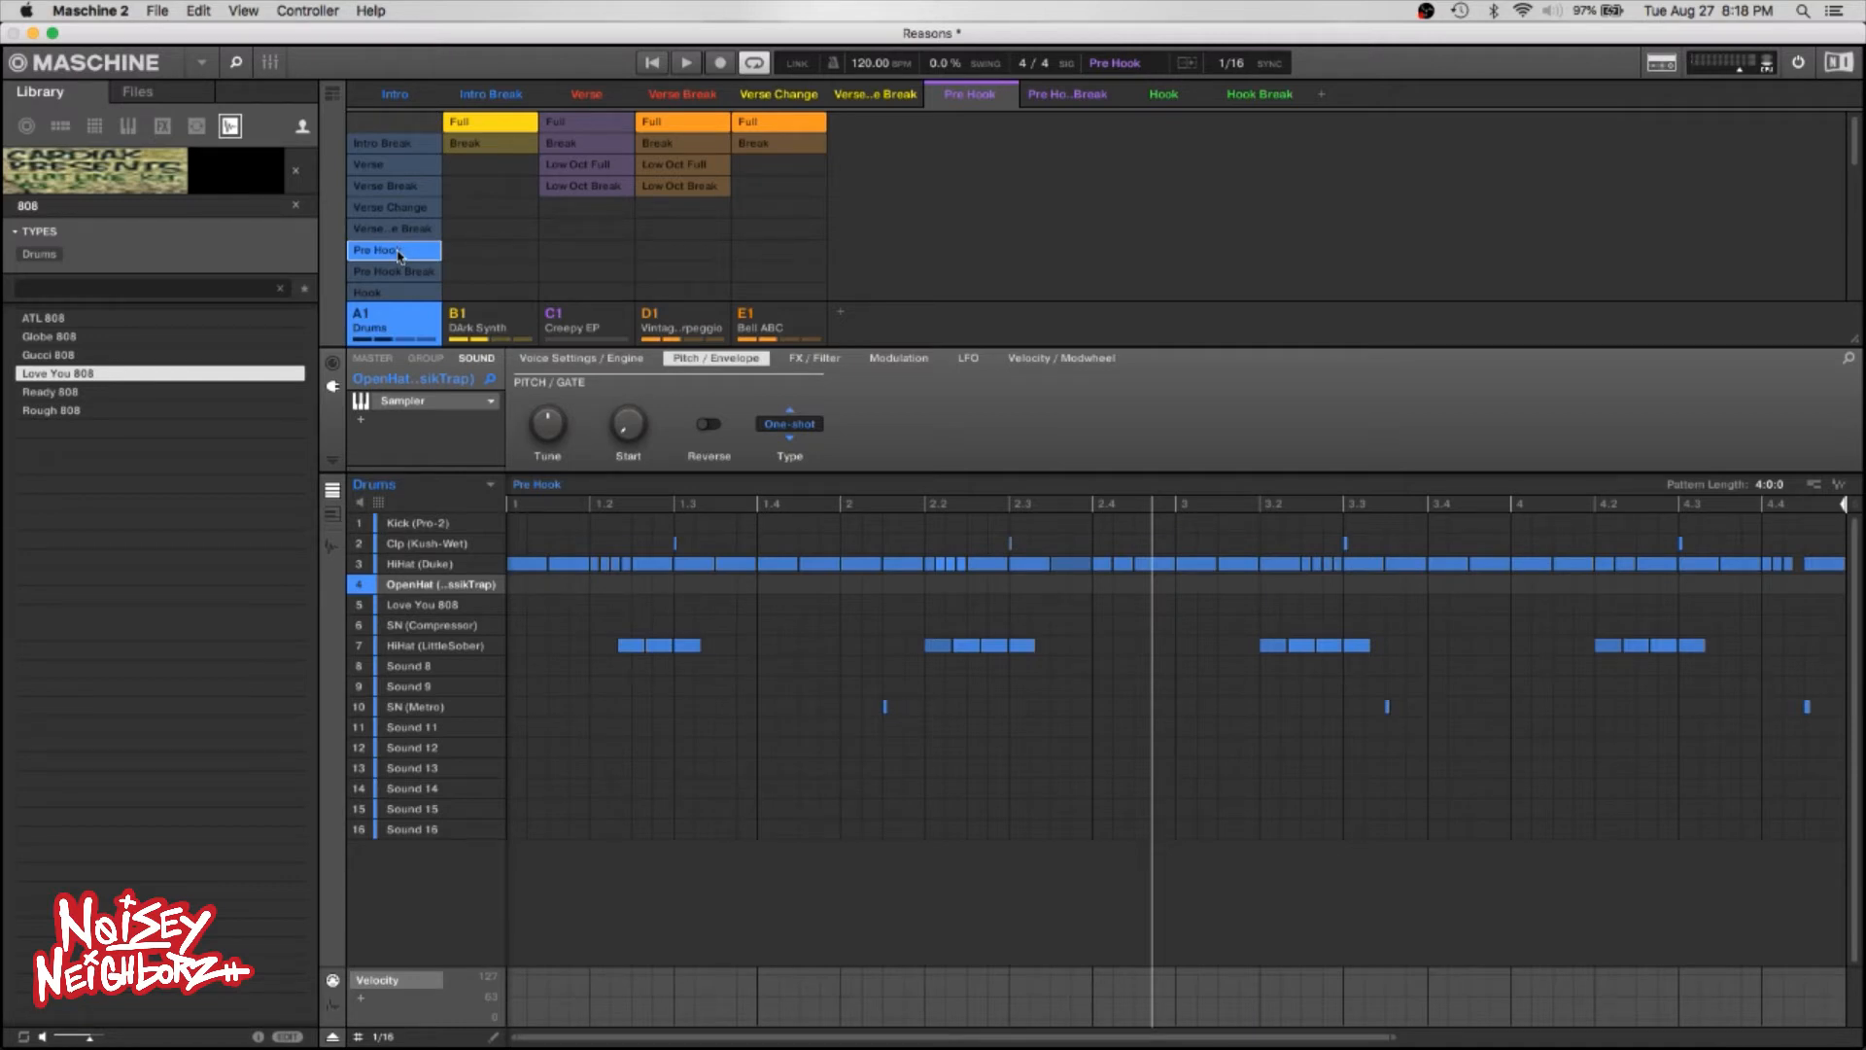
pyautogui.press('super+d')
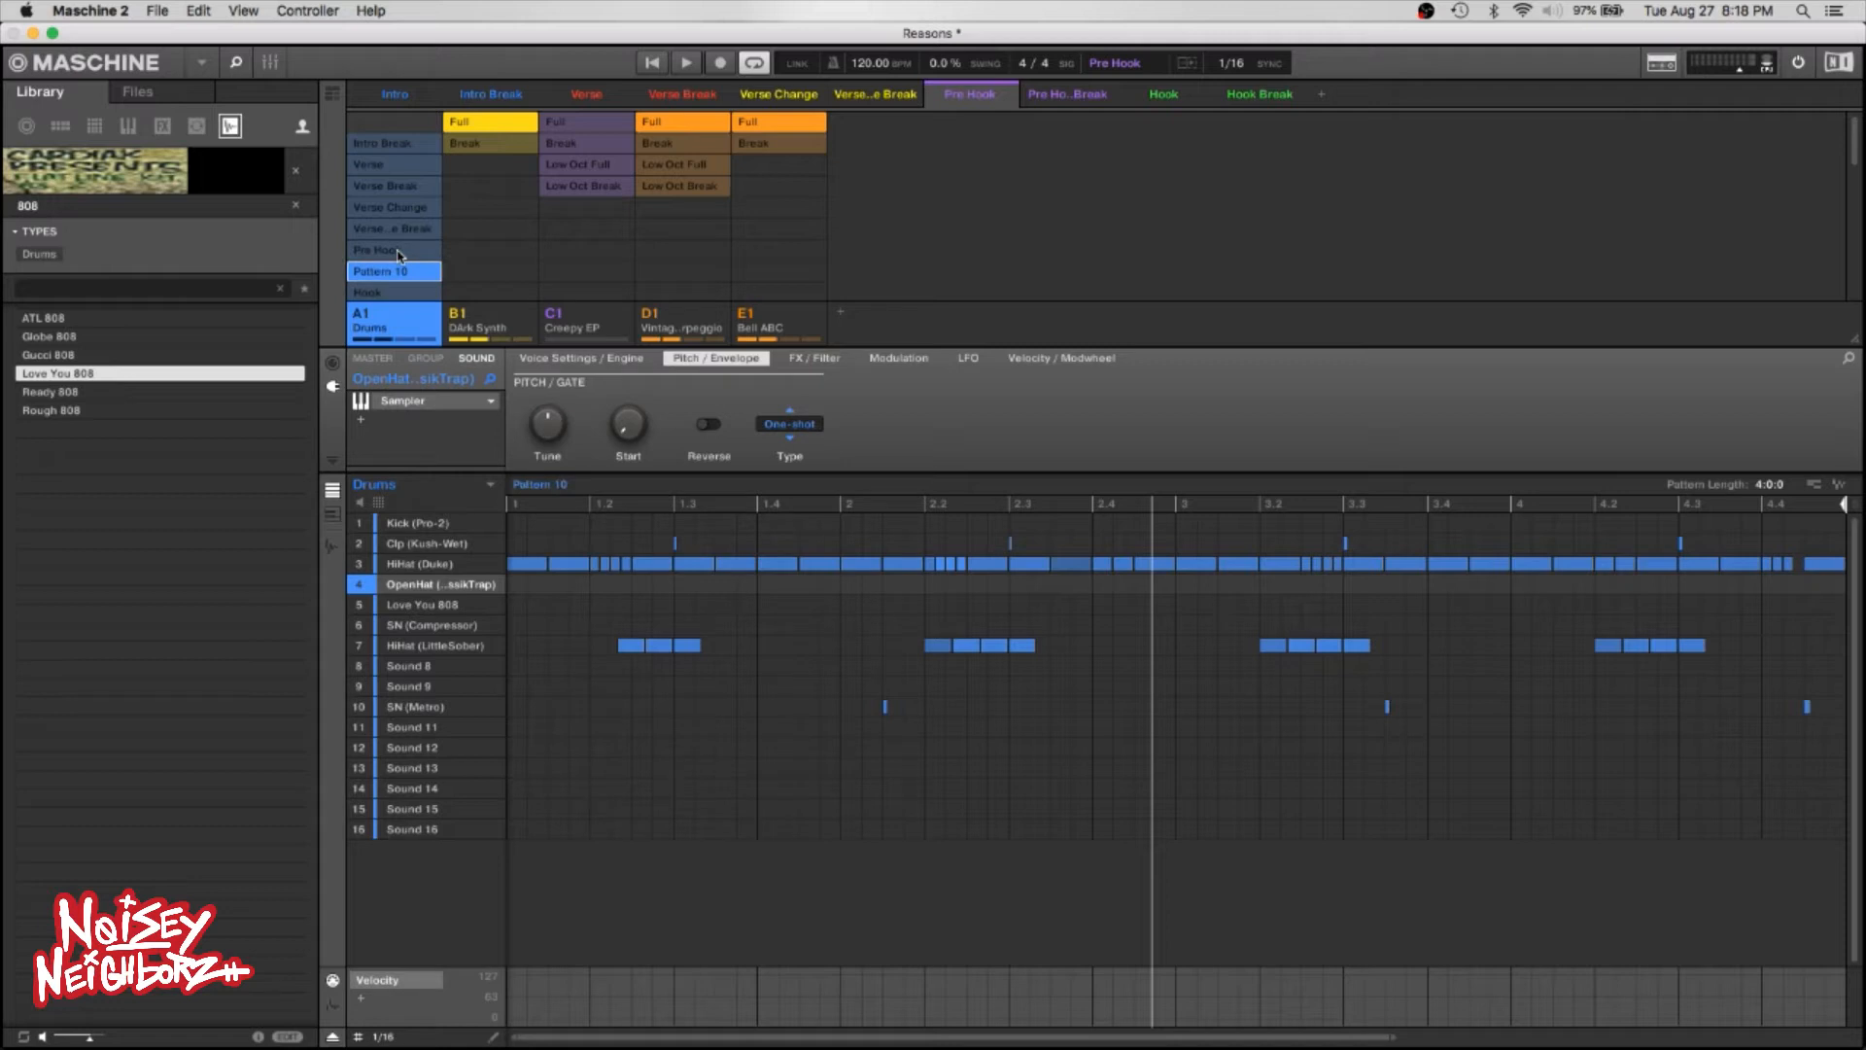
pyautogui.doubleClick(533, 485)
pyautogui.write('Pre Hook Break')
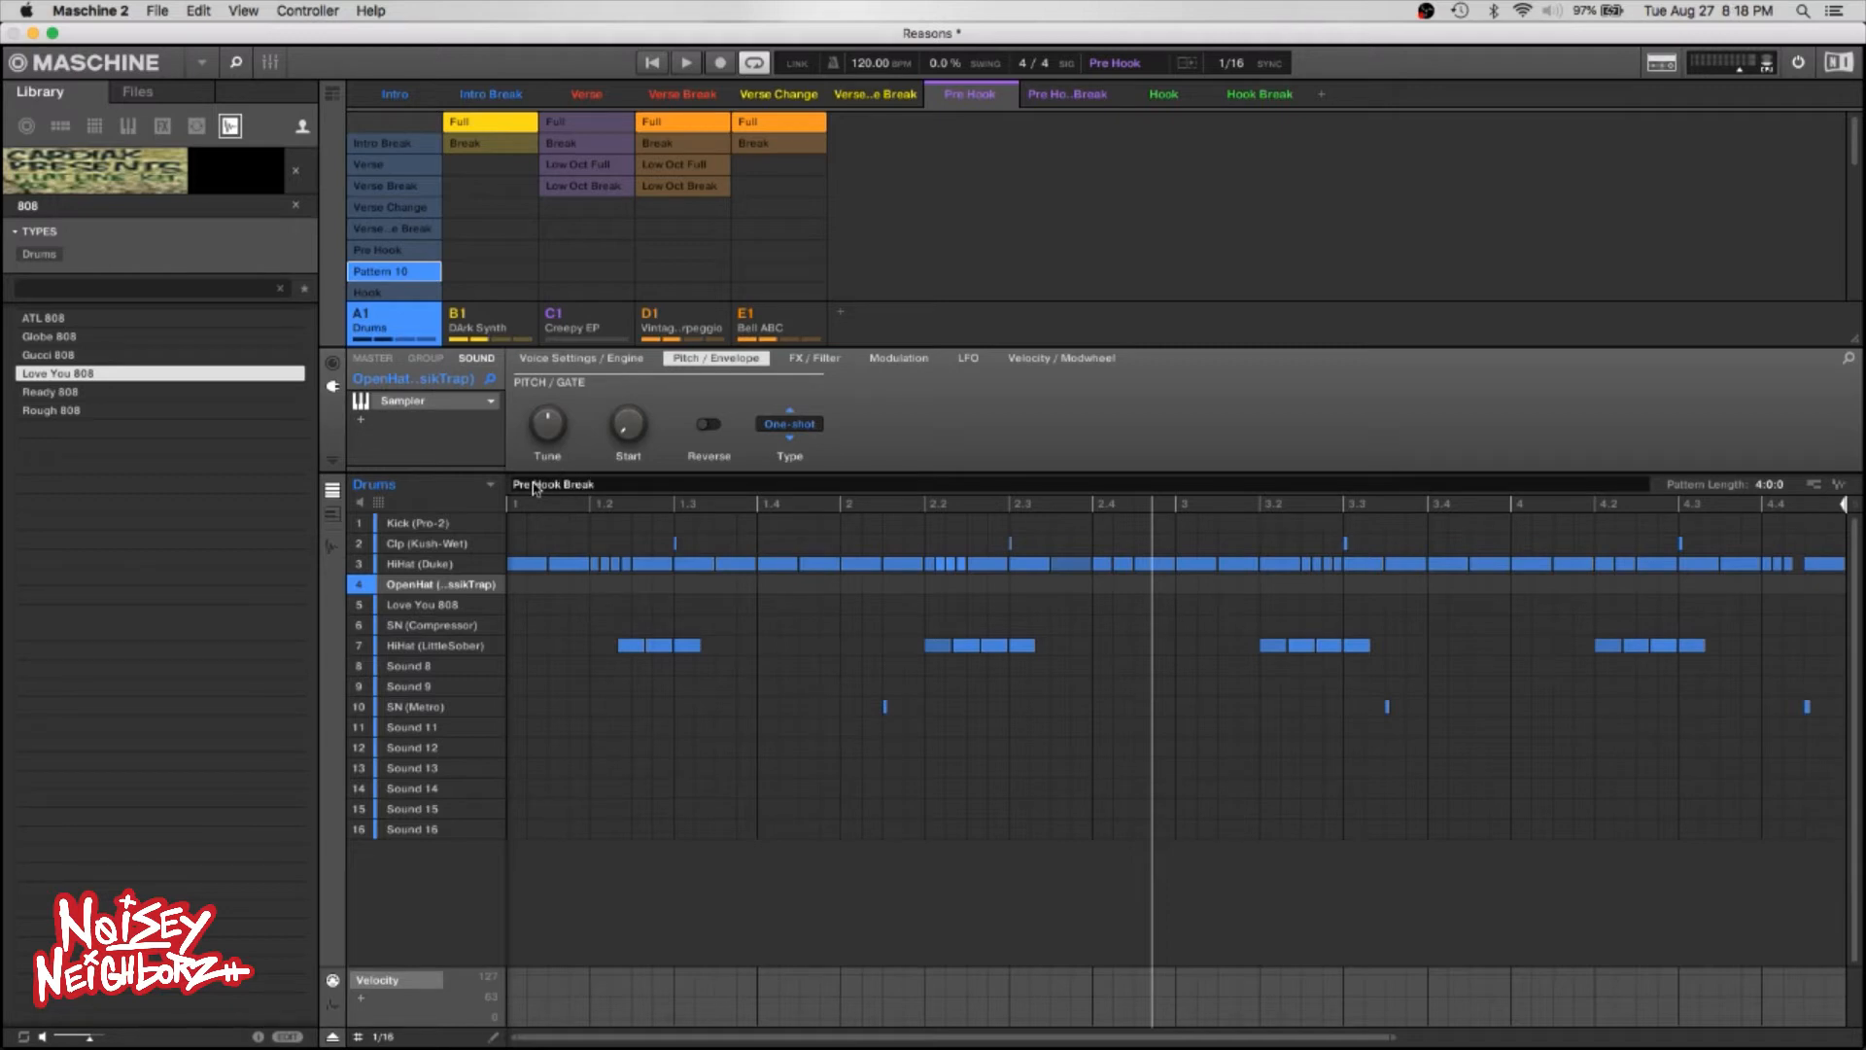
pyautogui.press('Return')
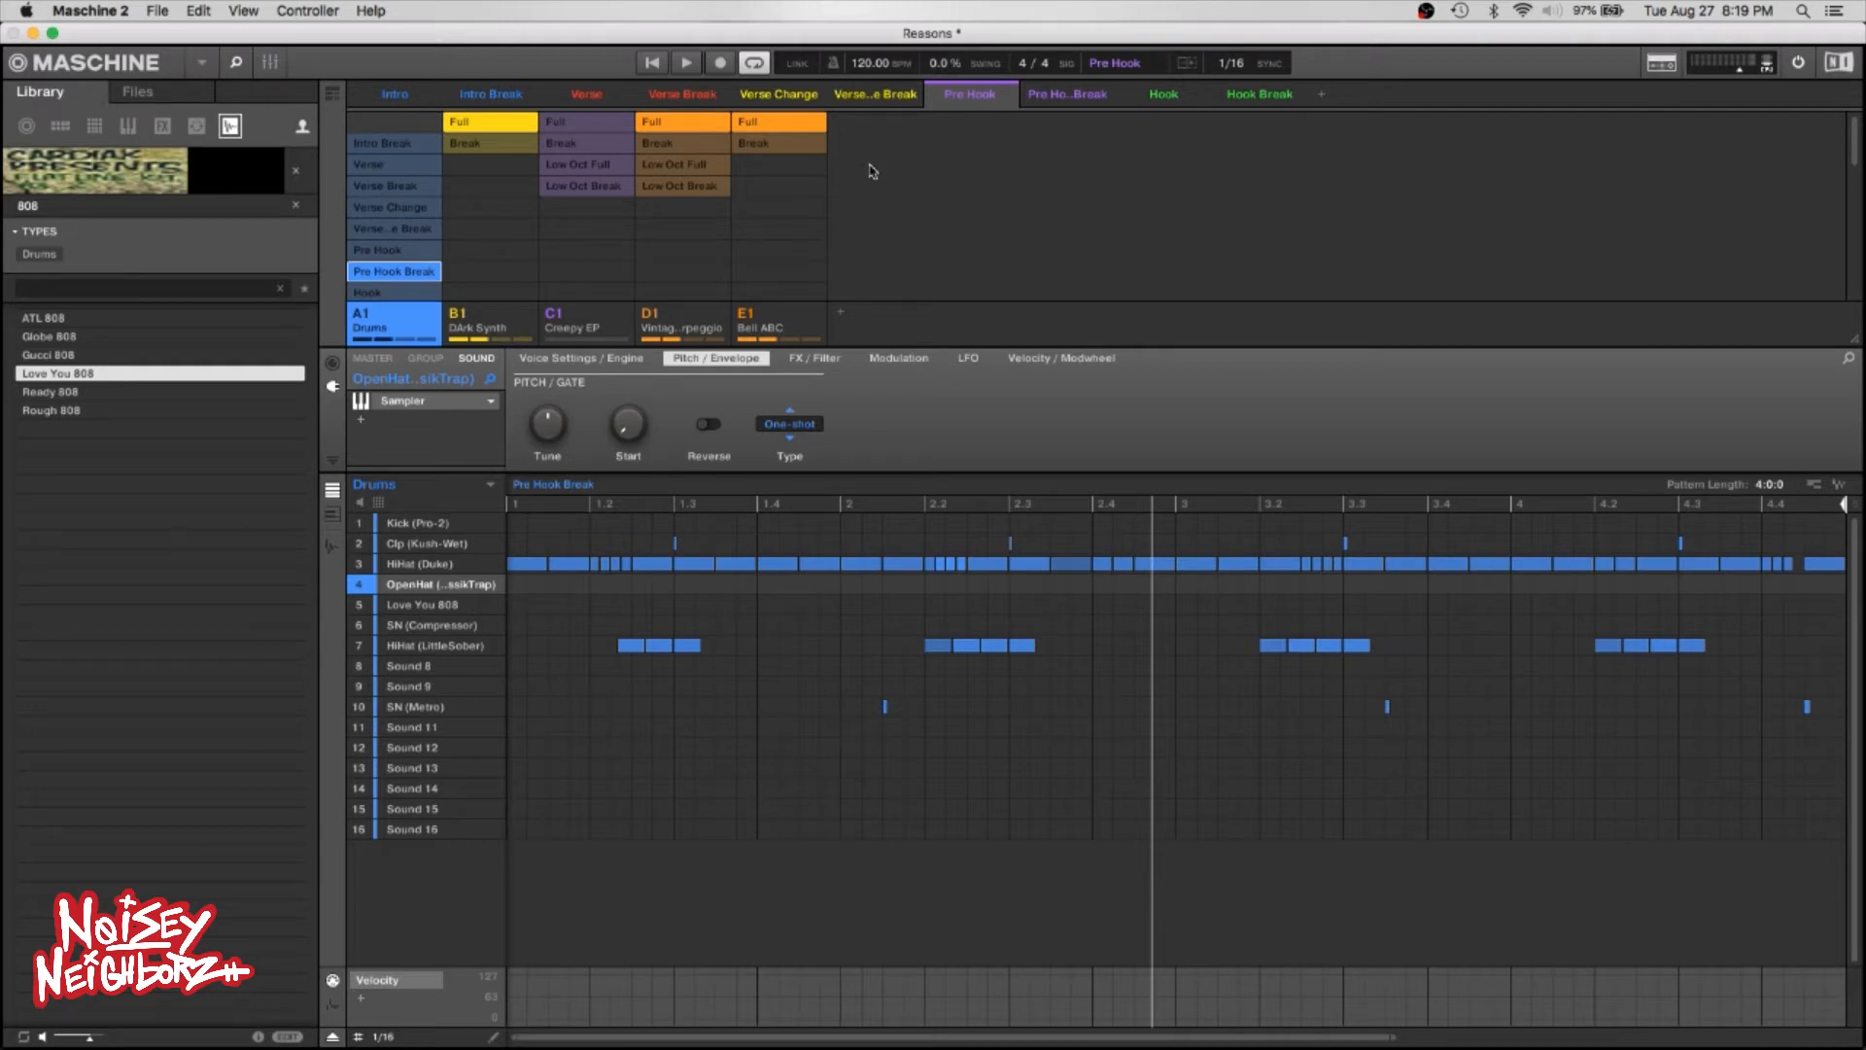
pyautogui.click(381, 251)
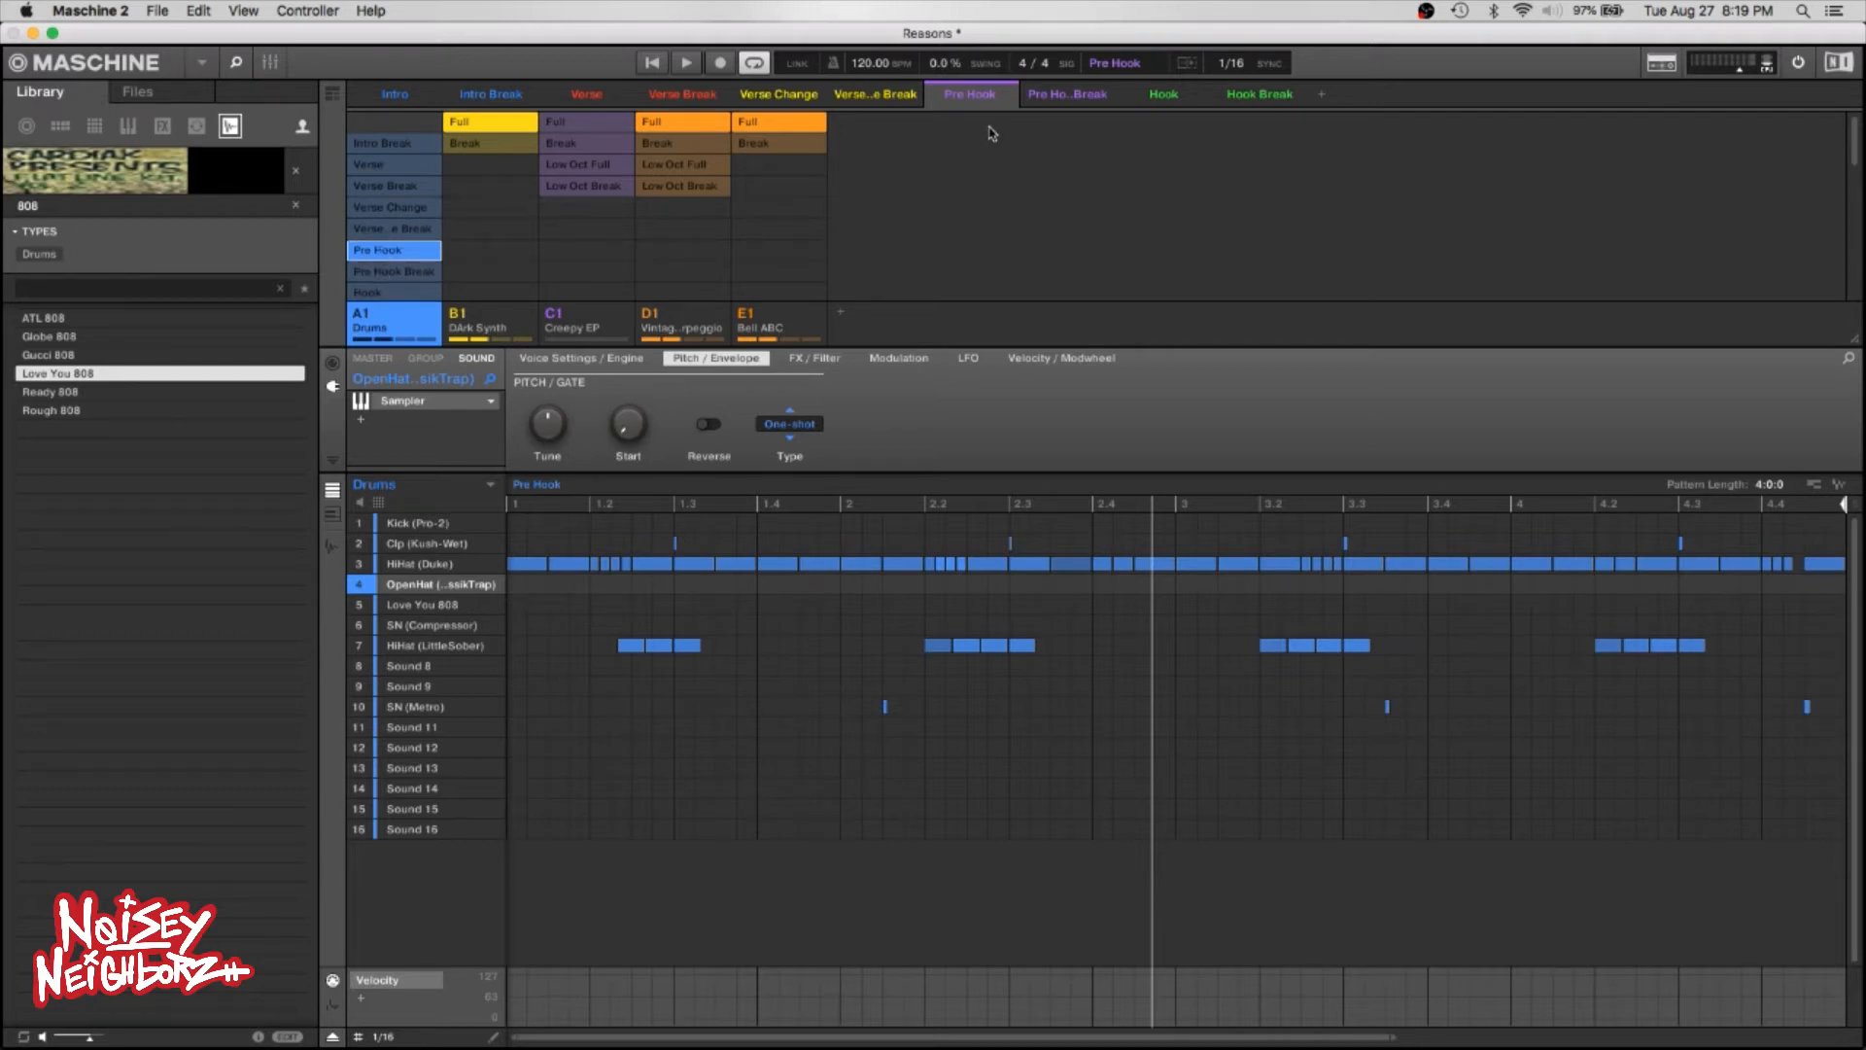
# Fill the Pre Hook Break scene with the Pre Hook Break drums and the Break patterns of Dark Synth, Vintage Arpeggio and Bell ABC, leaving Creepy EP out.
pyautogui.click(1066, 96)
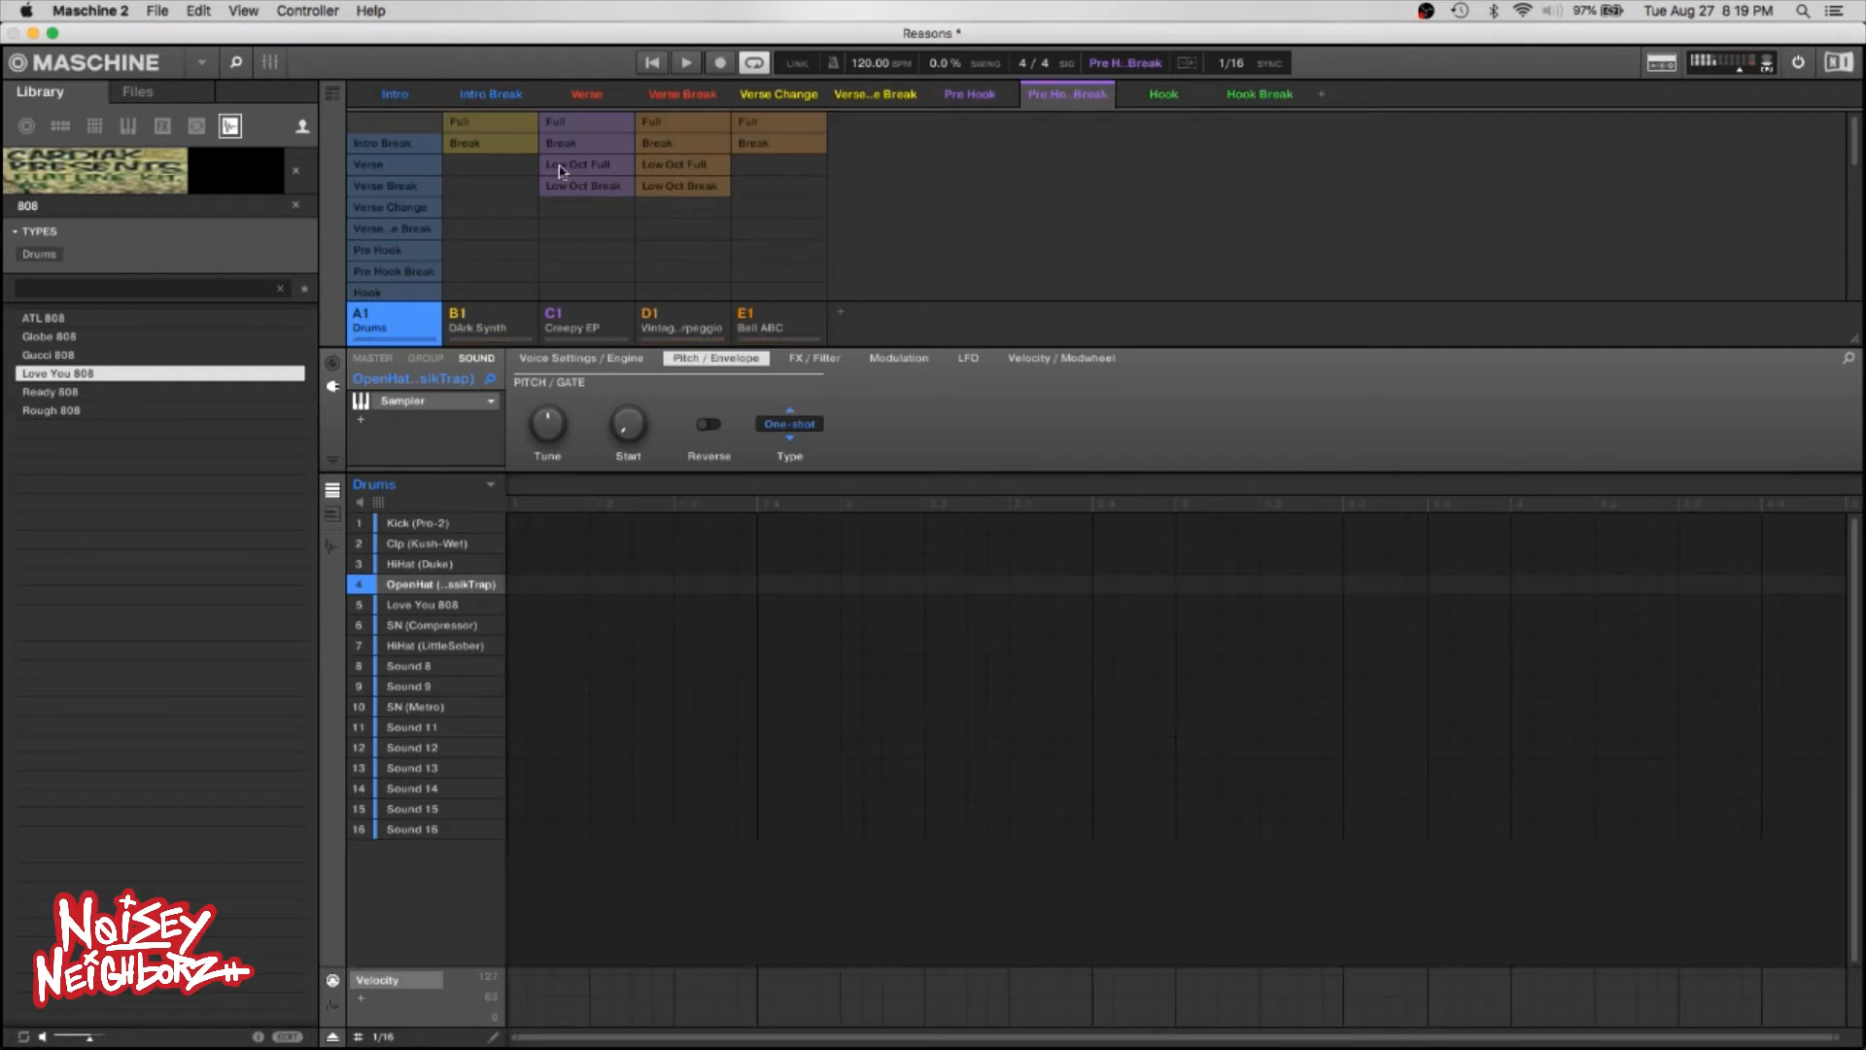
pyautogui.click(493, 144)
pyautogui.click(400, 272)
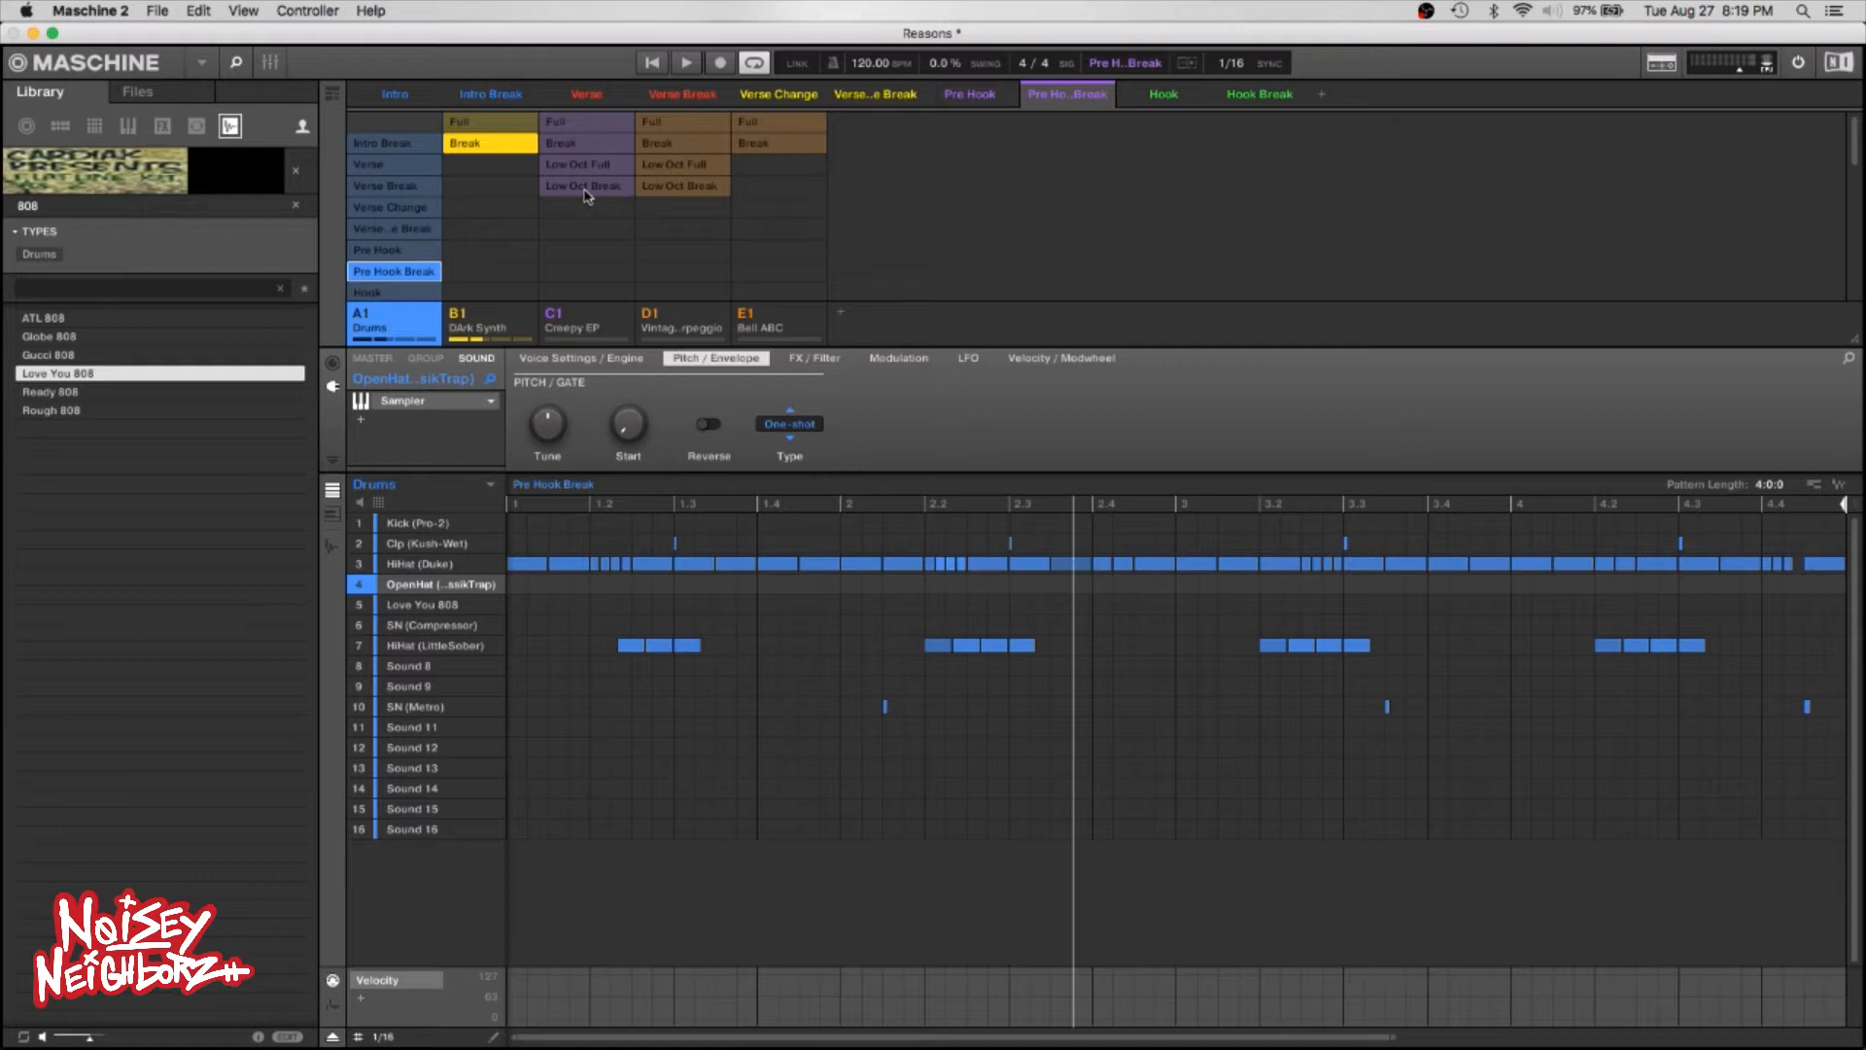
pyautogui.click(585, 189)
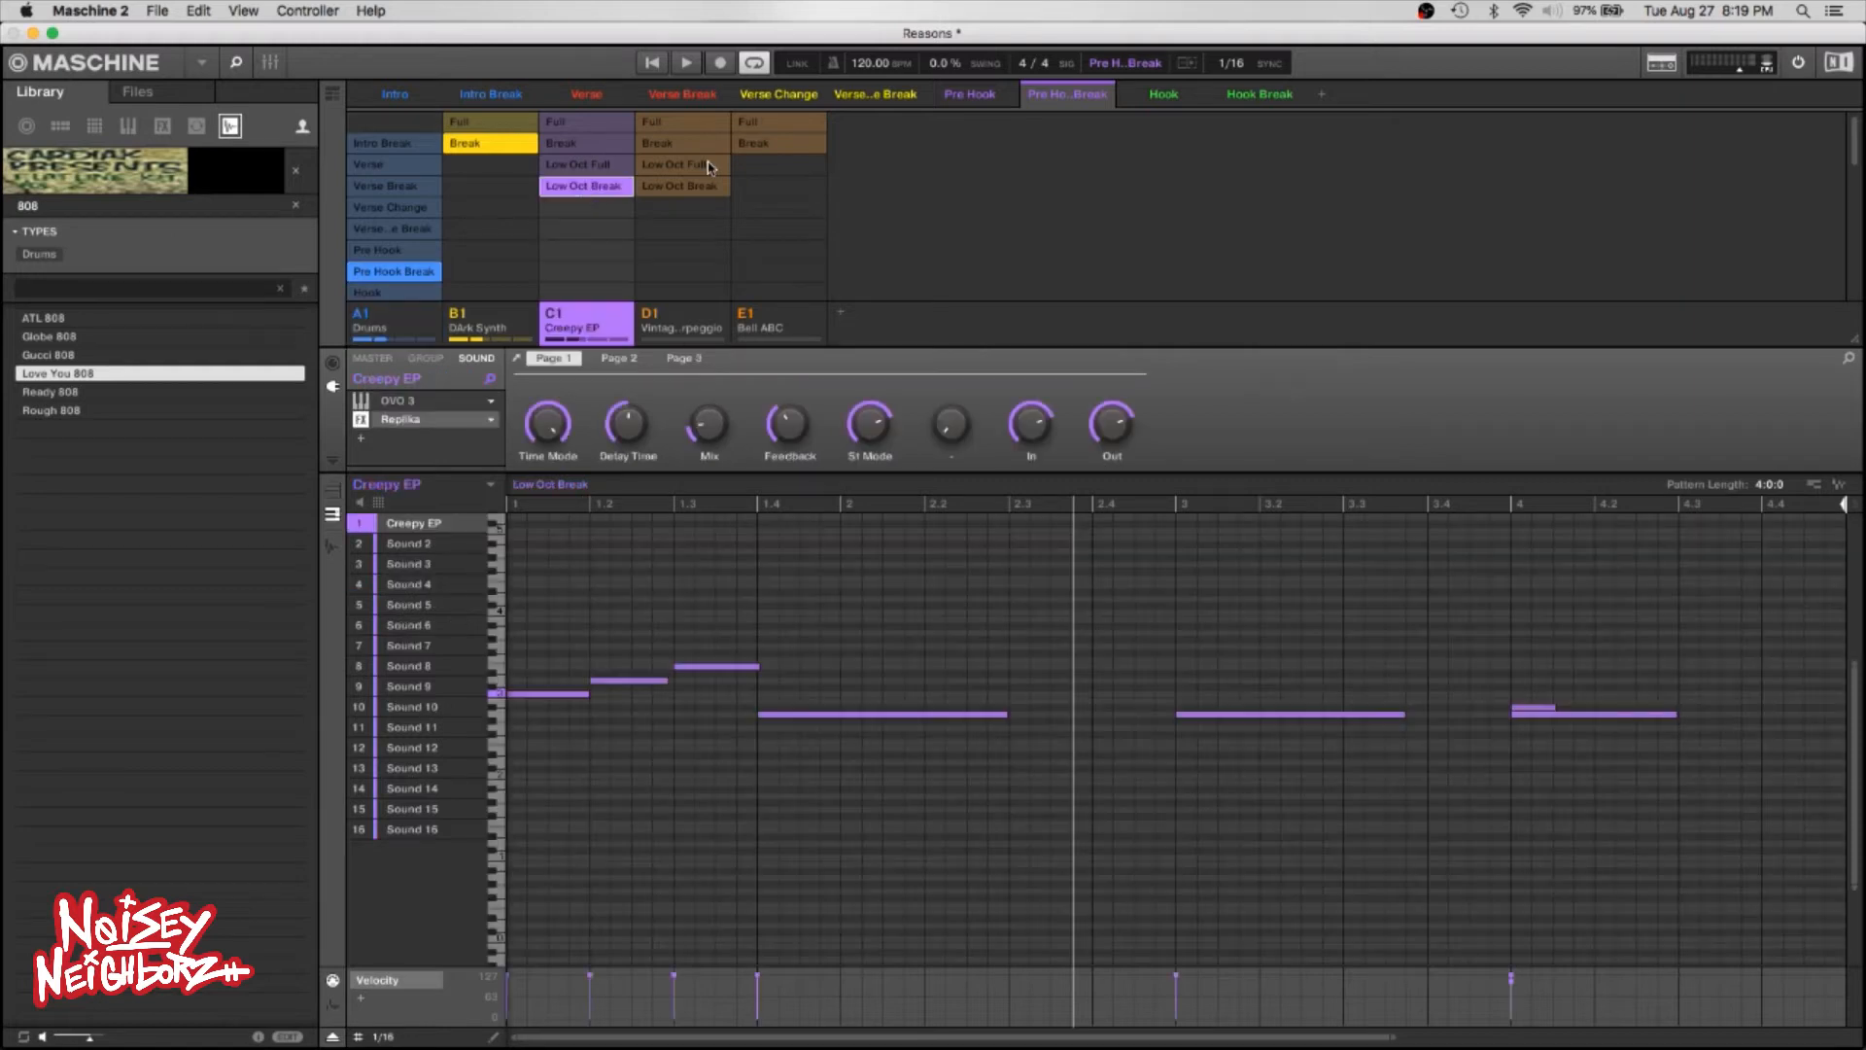
pyautogui.click(602, 185)
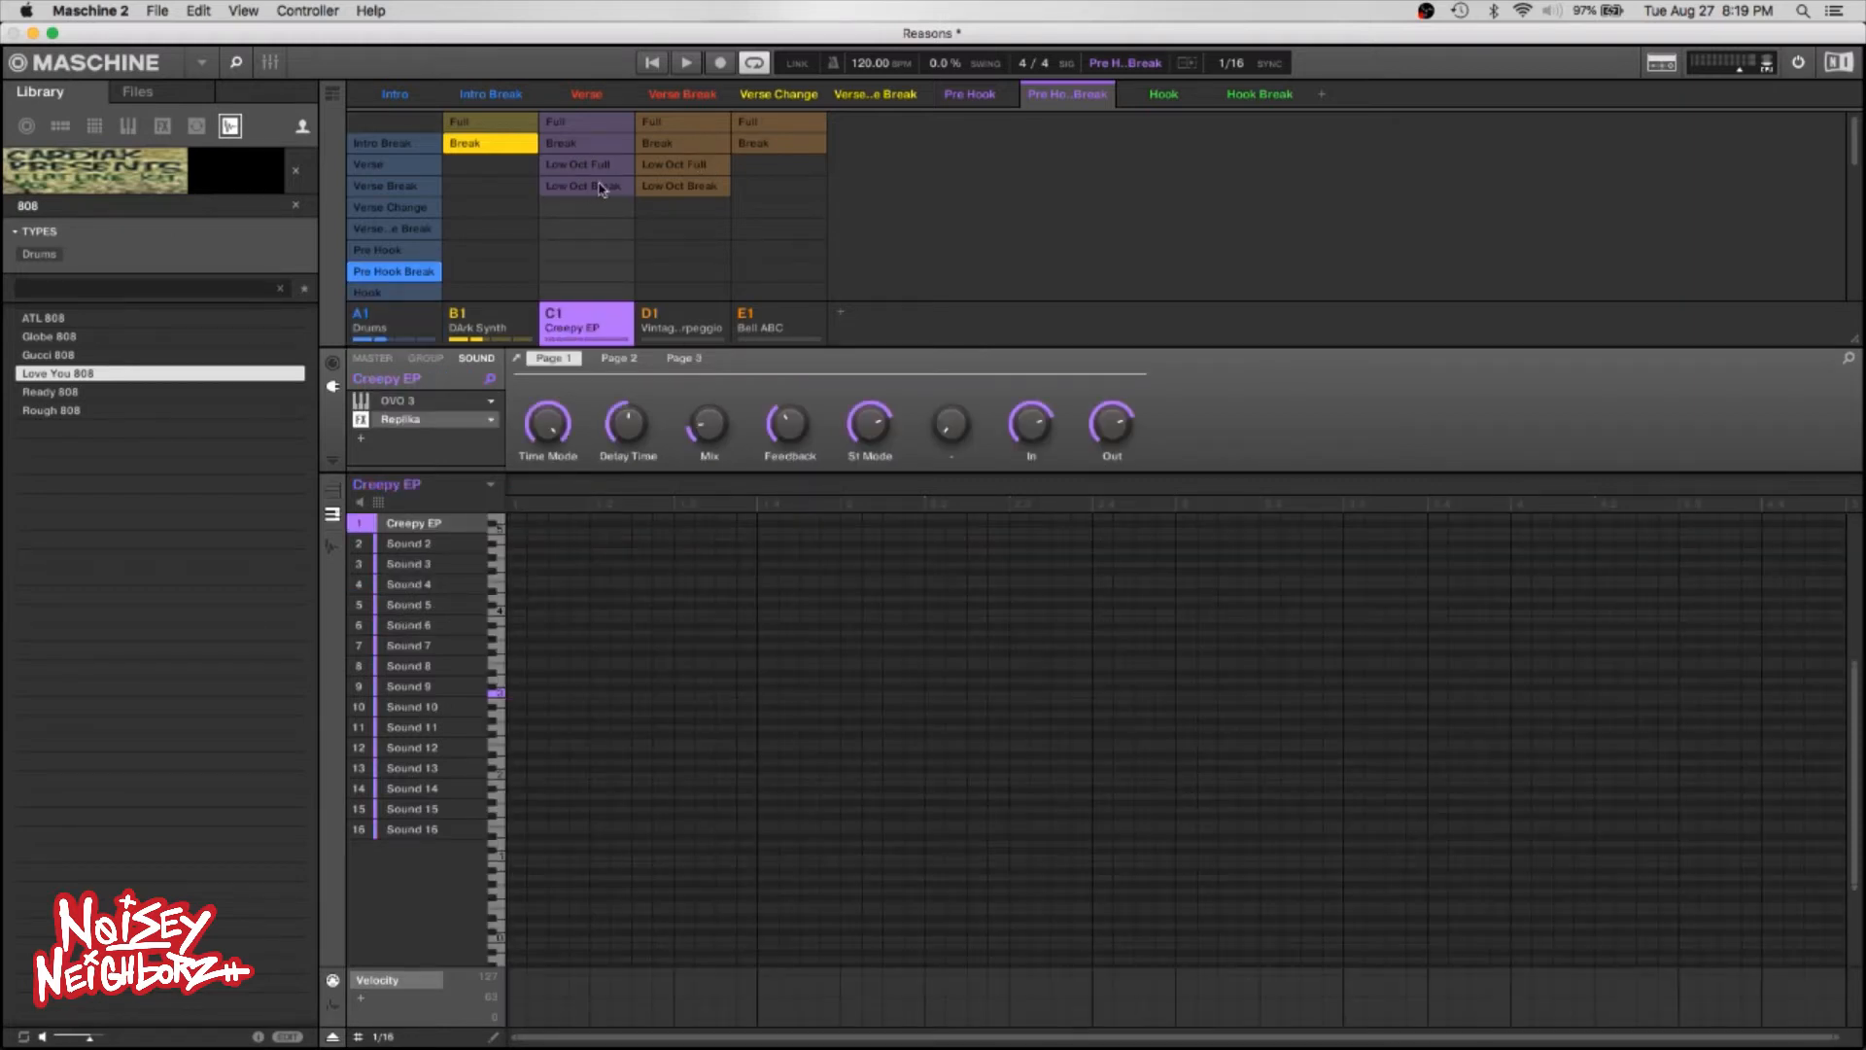
pyautogui.click(680, 146)
pyautogui.click(793, 145)
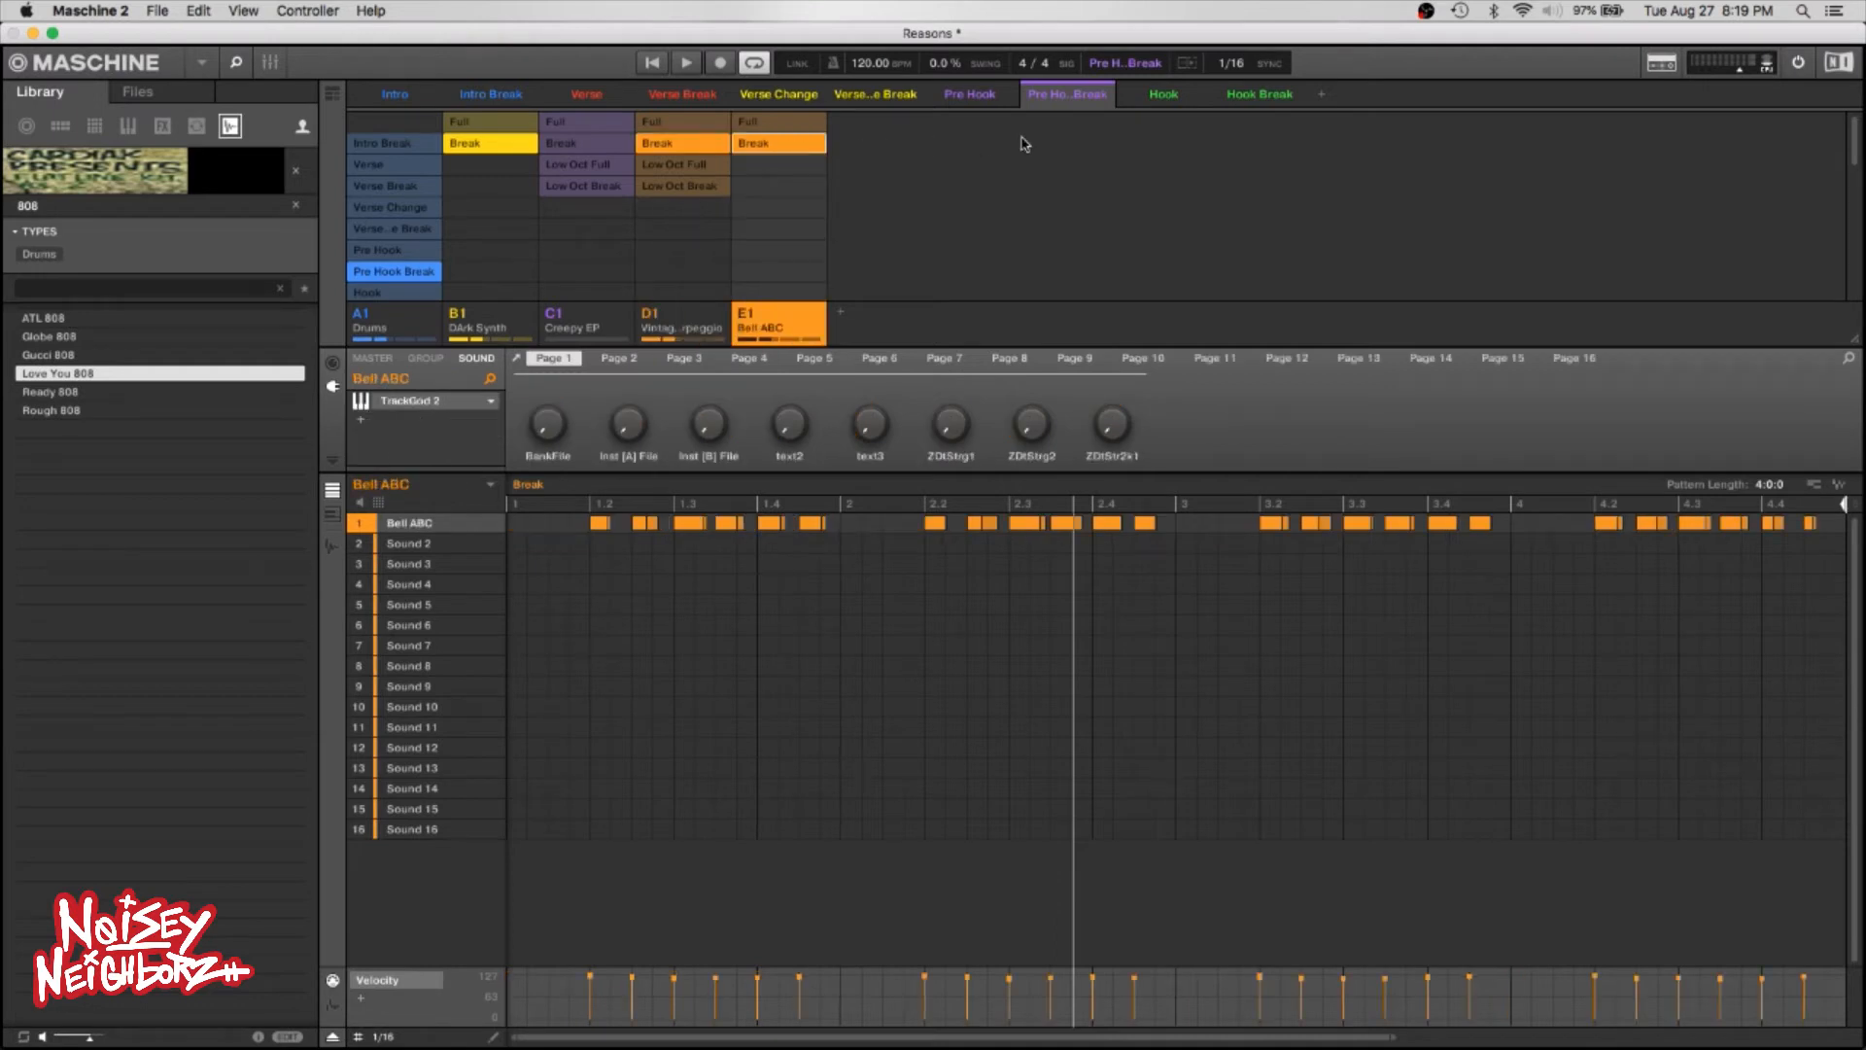
# During playback, delete the last four Bell ABC notes of its Break pattern, from beat 4.3 onward.
pyautogui.press('space')
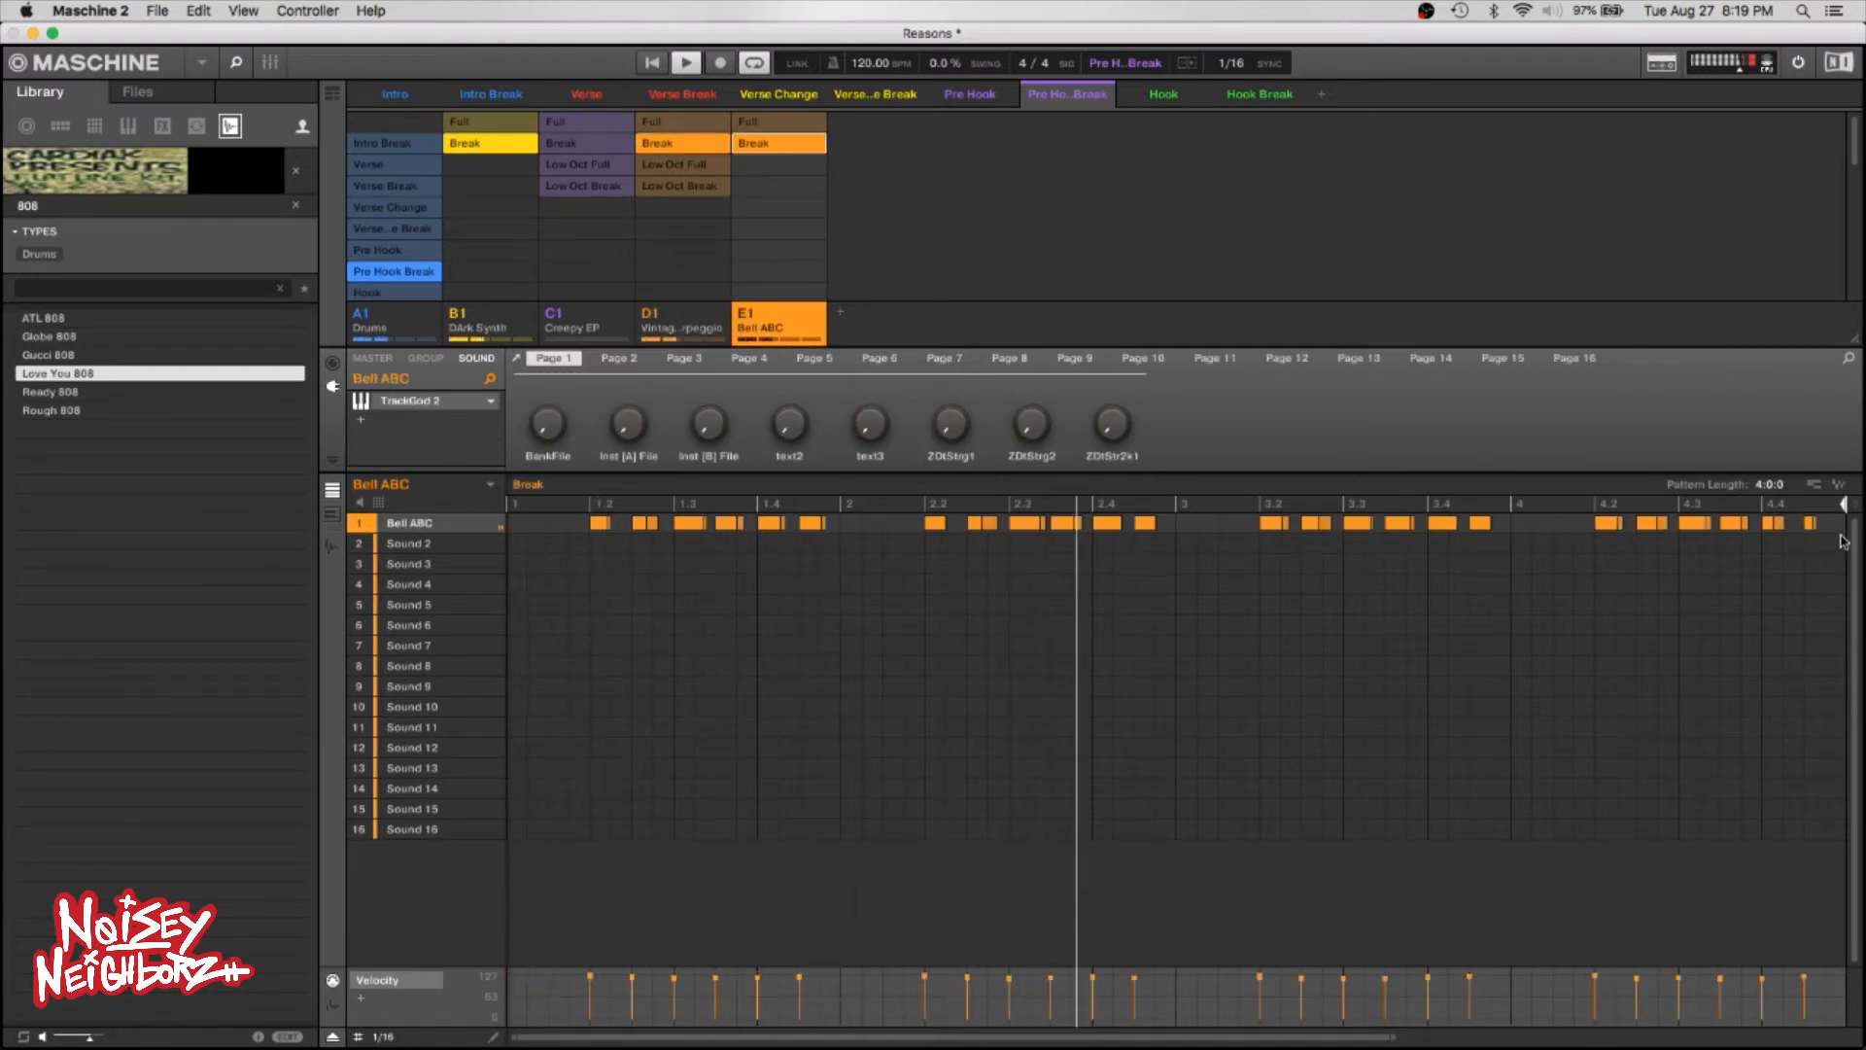
pyautogui.moveTo(1835, 533); pyautogui.dragTo(1693, 534)
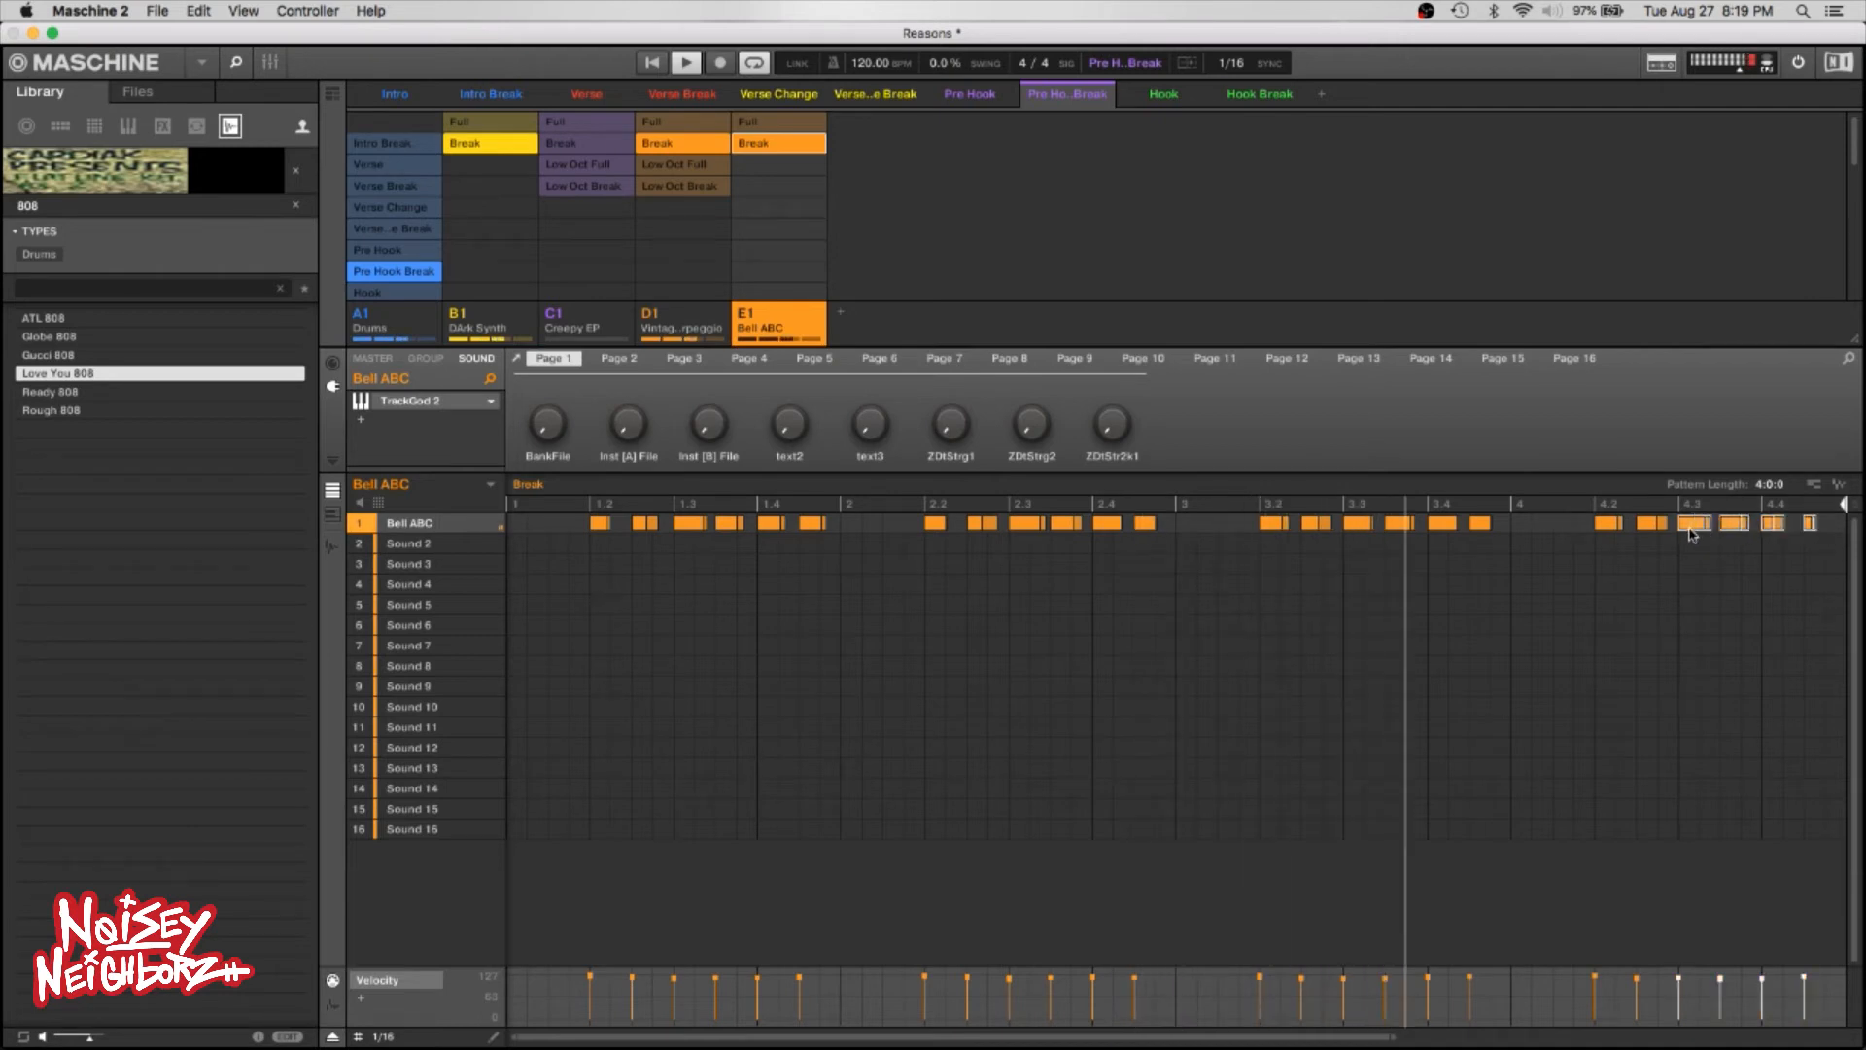
pyautogui.press('Delete')
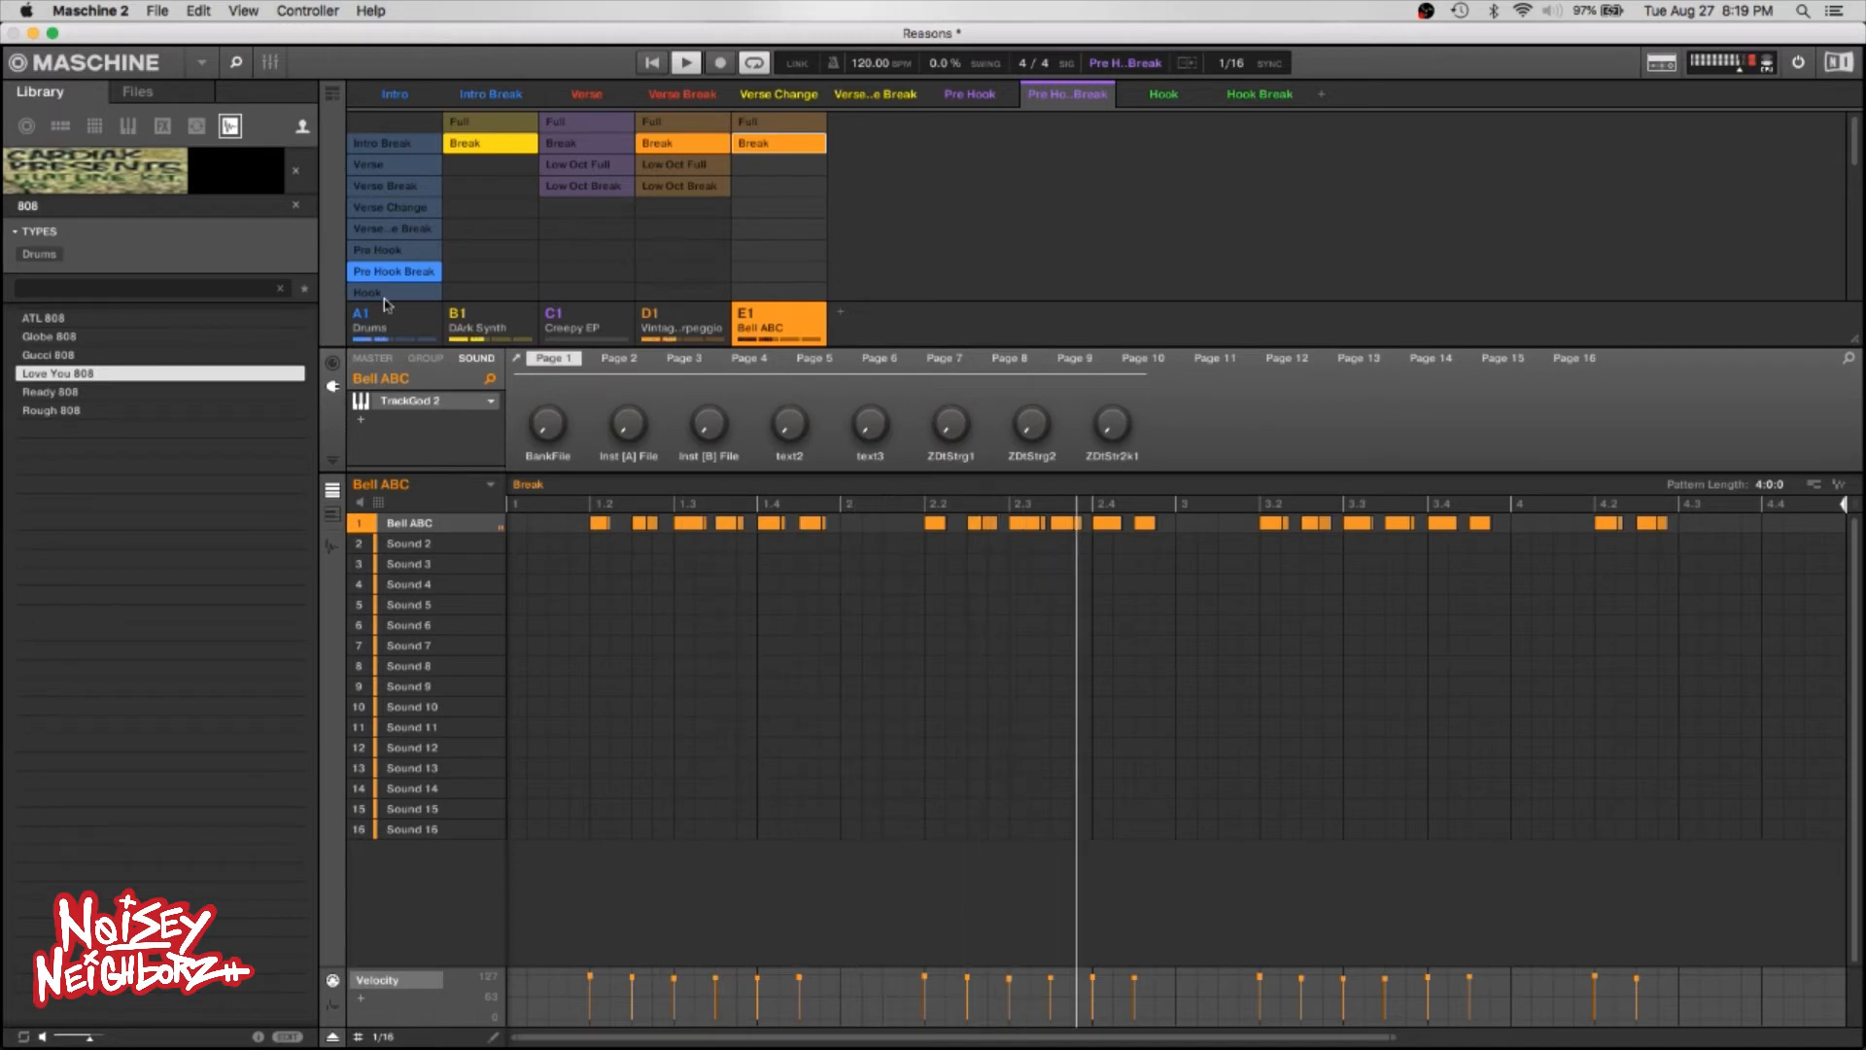
# Delete the HiHat (Duke) hits from beat 4.3 onward in the Pre Hook Break drum pattern and audition the scene.
pyautogui.click(391, 273)
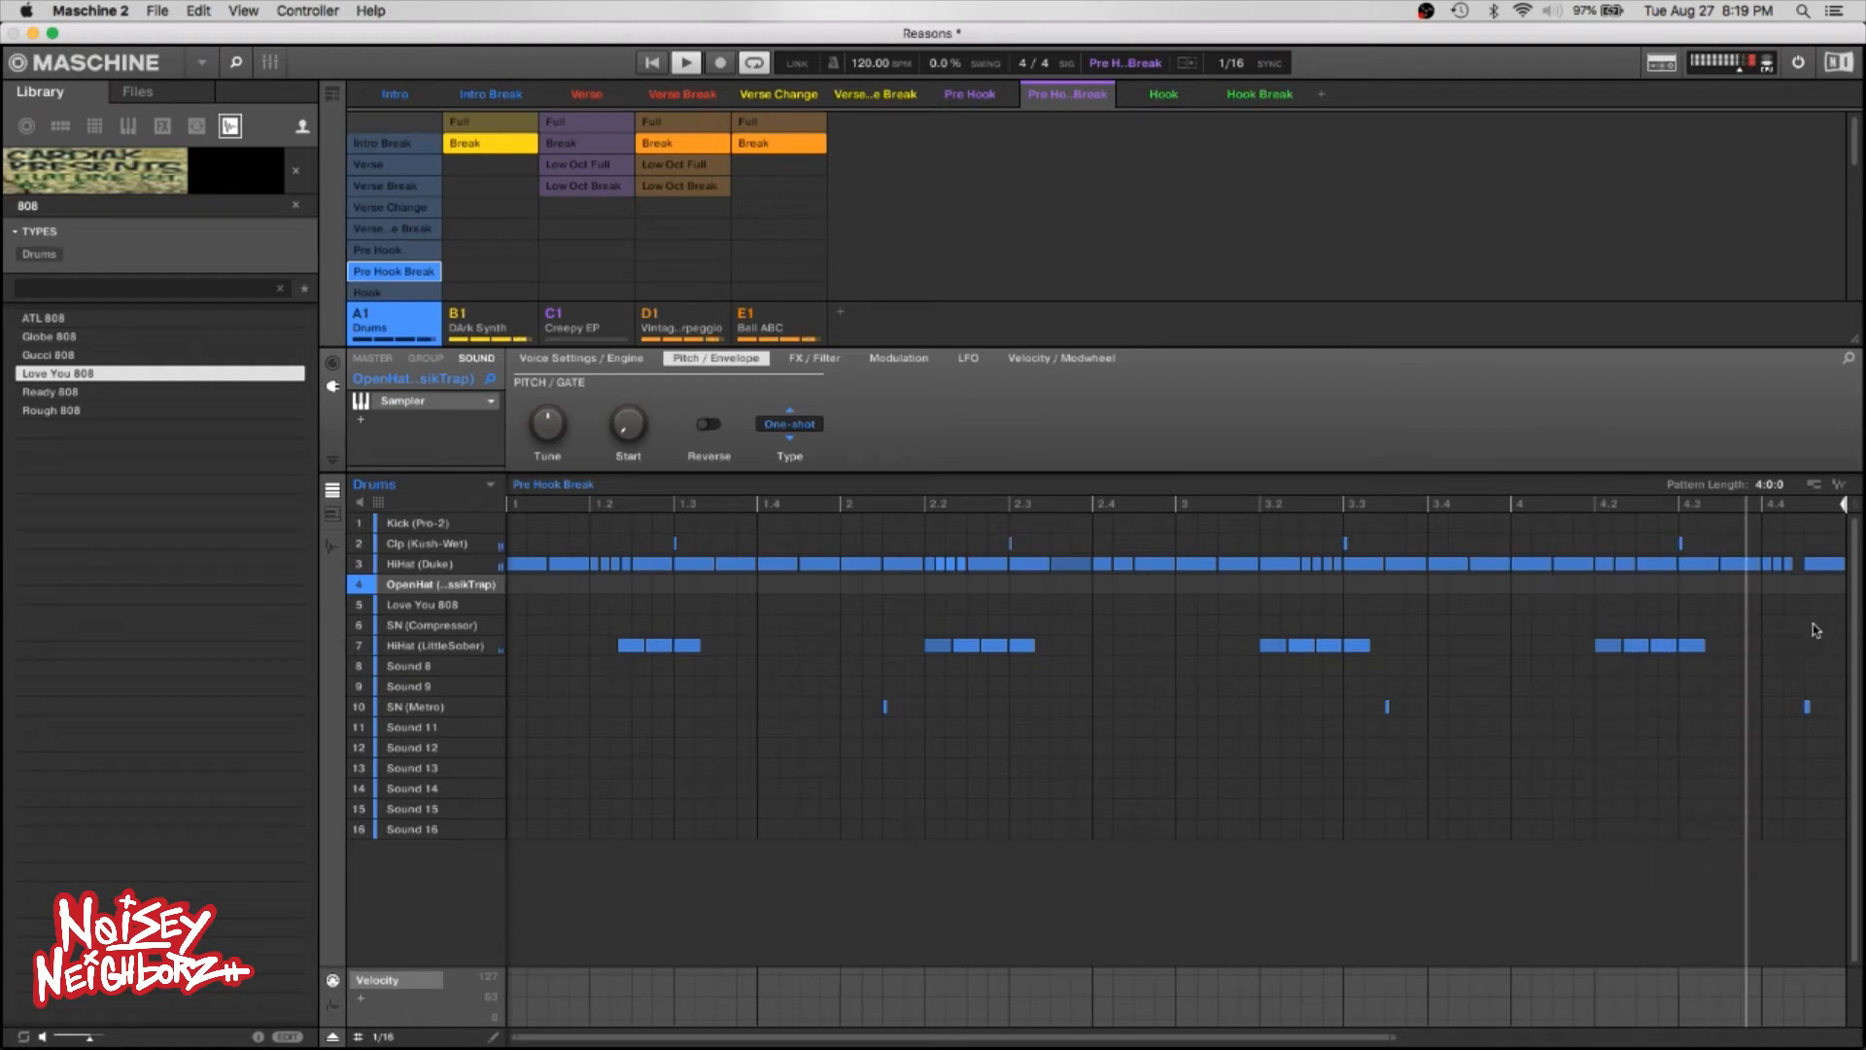
pyautogui.press('space')
pyautogui.moveTo(1834, 533); pyautogui.dragTo(1714, 594)
pyautogui.press('Delete')
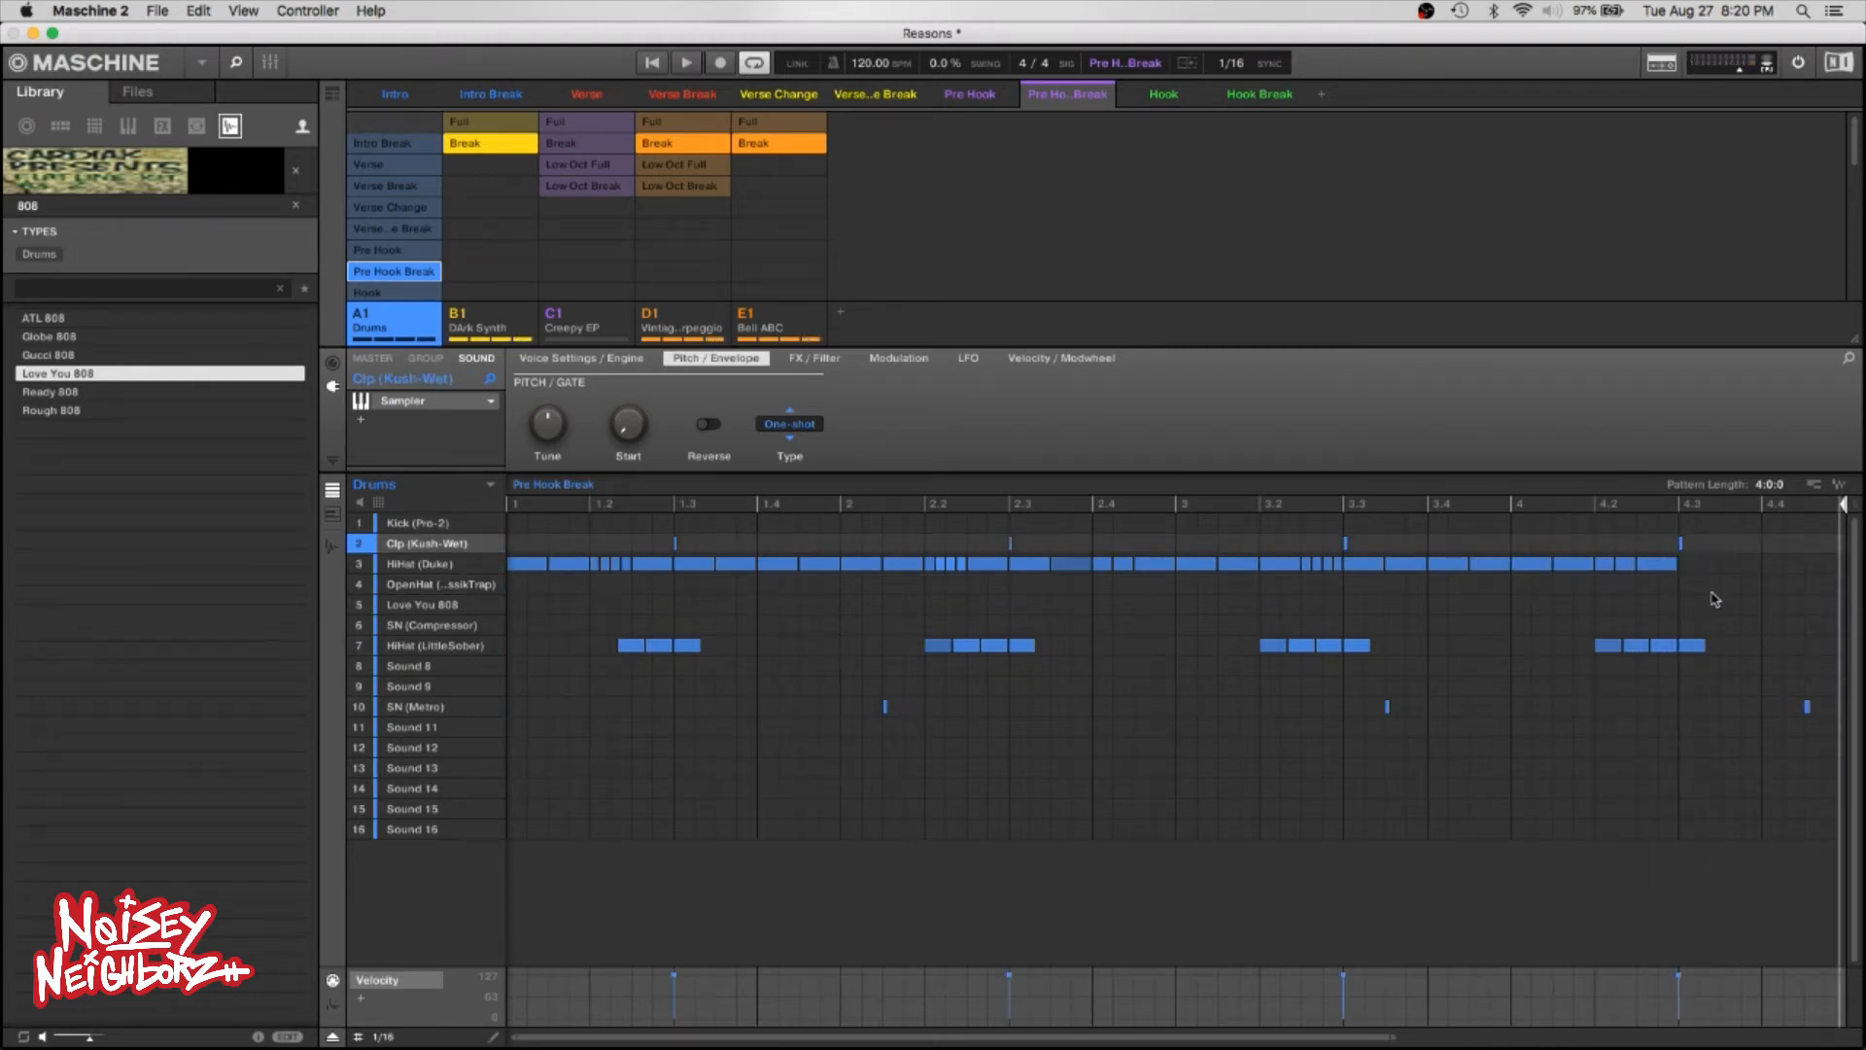
pyautogui.press('space')
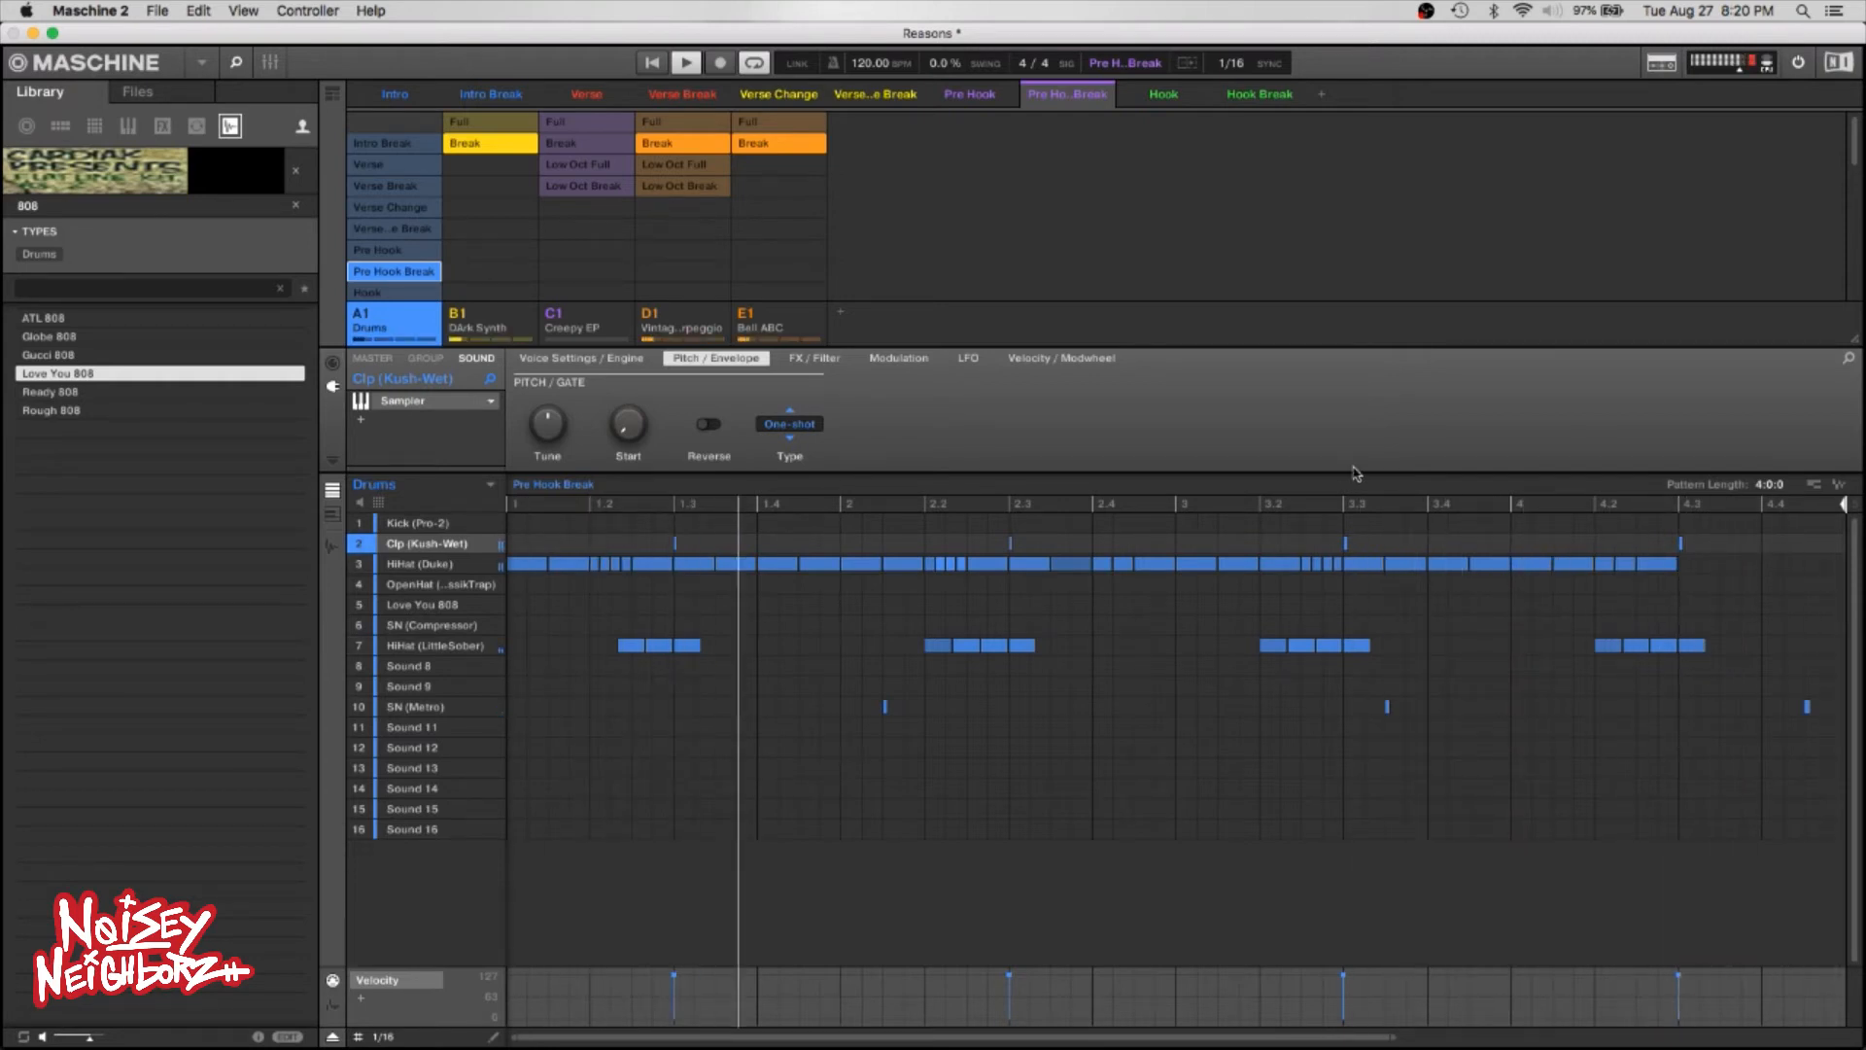
pyautogui.press('space')
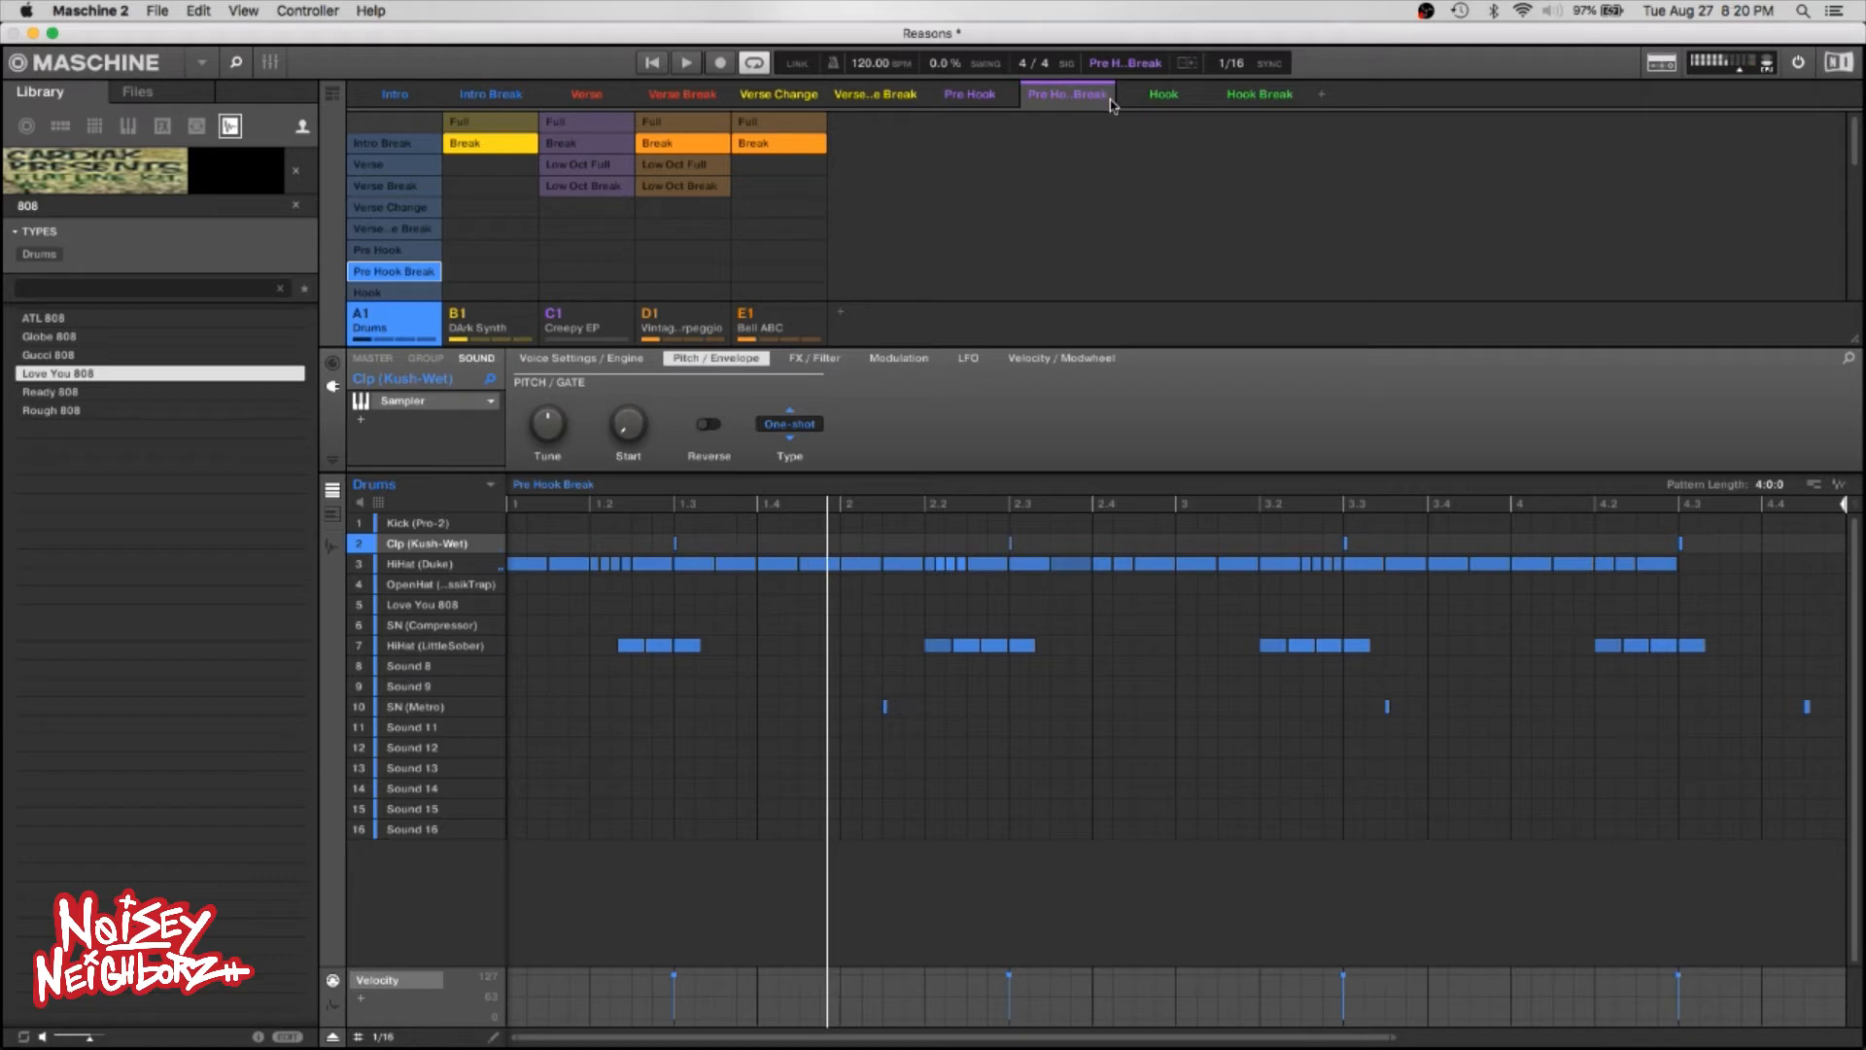
# Fill the Hook scene with the Hook drum pattern and the Full patterns of Dark Synth, Creepy EP, Vintage Arpeggio and Bell ABC.
pyautogui.click(1162, 95)
pyautogui.click(513, 120)
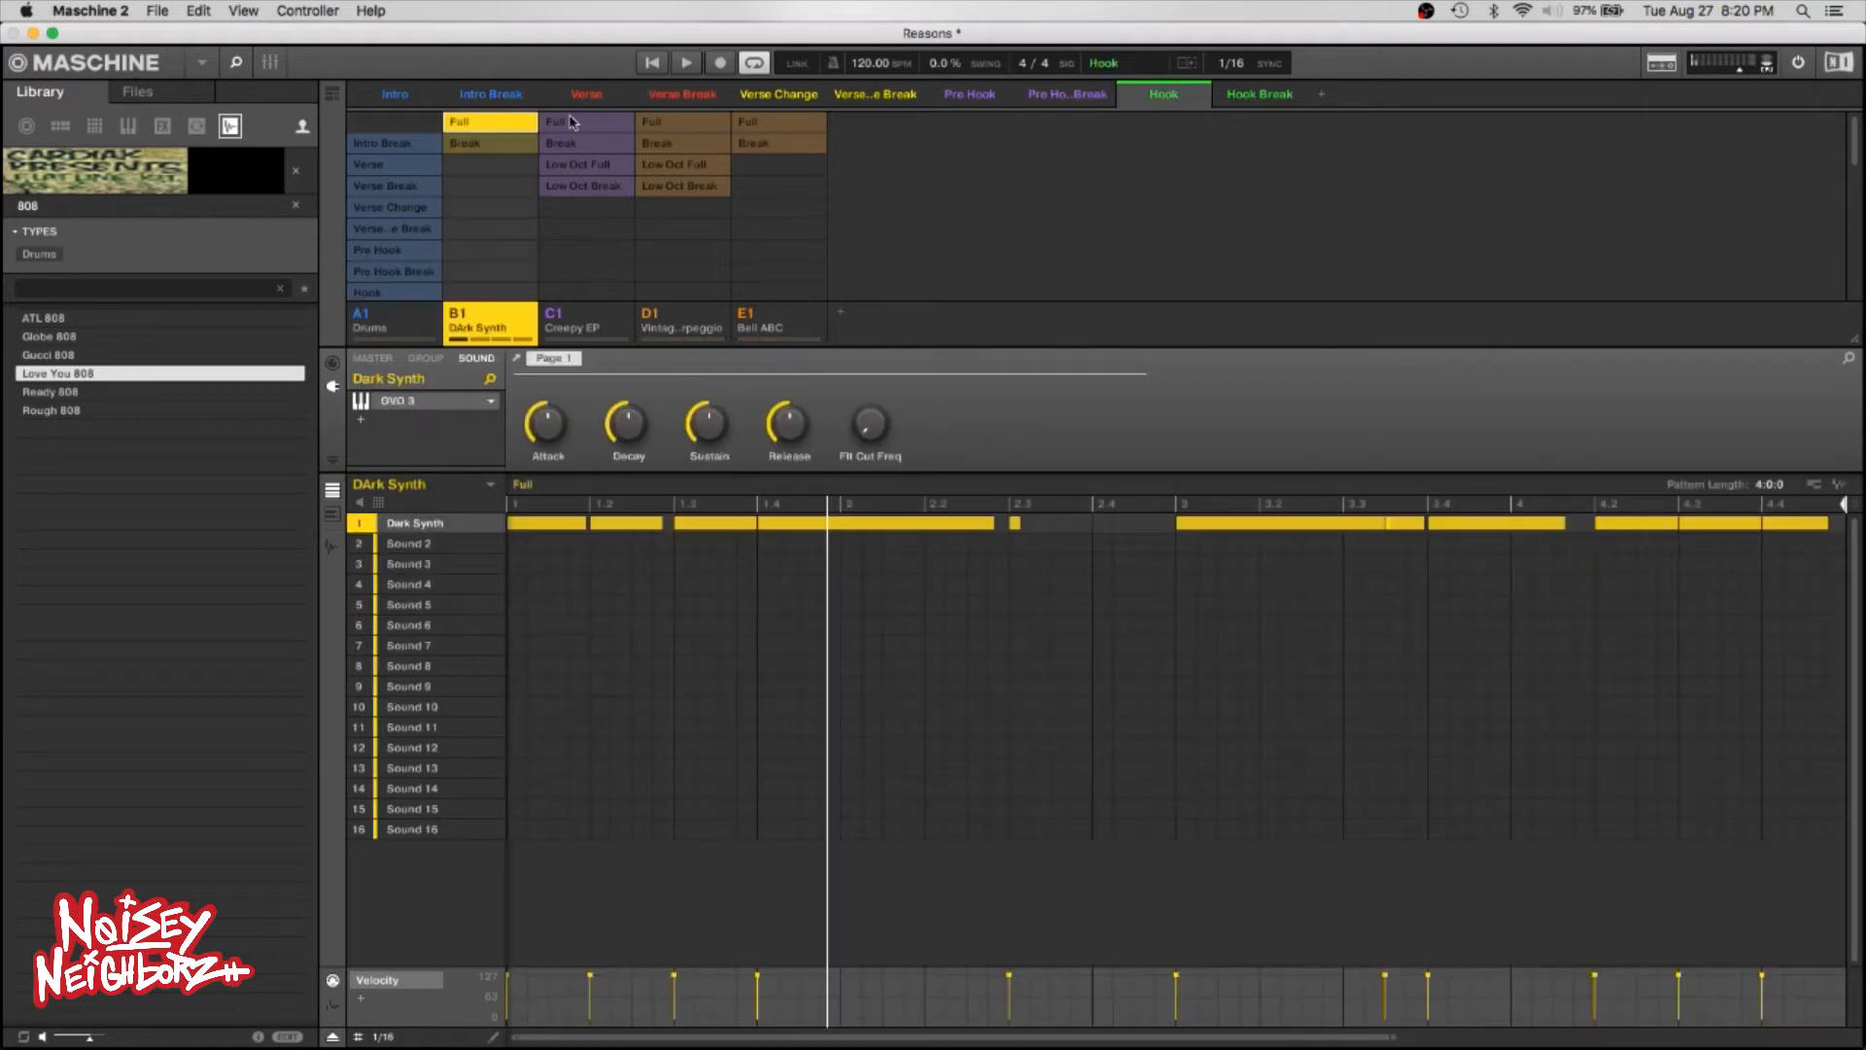
pyautogui.click(622, 124)
pyautogui.click(648, 121)
pyautogui.click(746, 121)
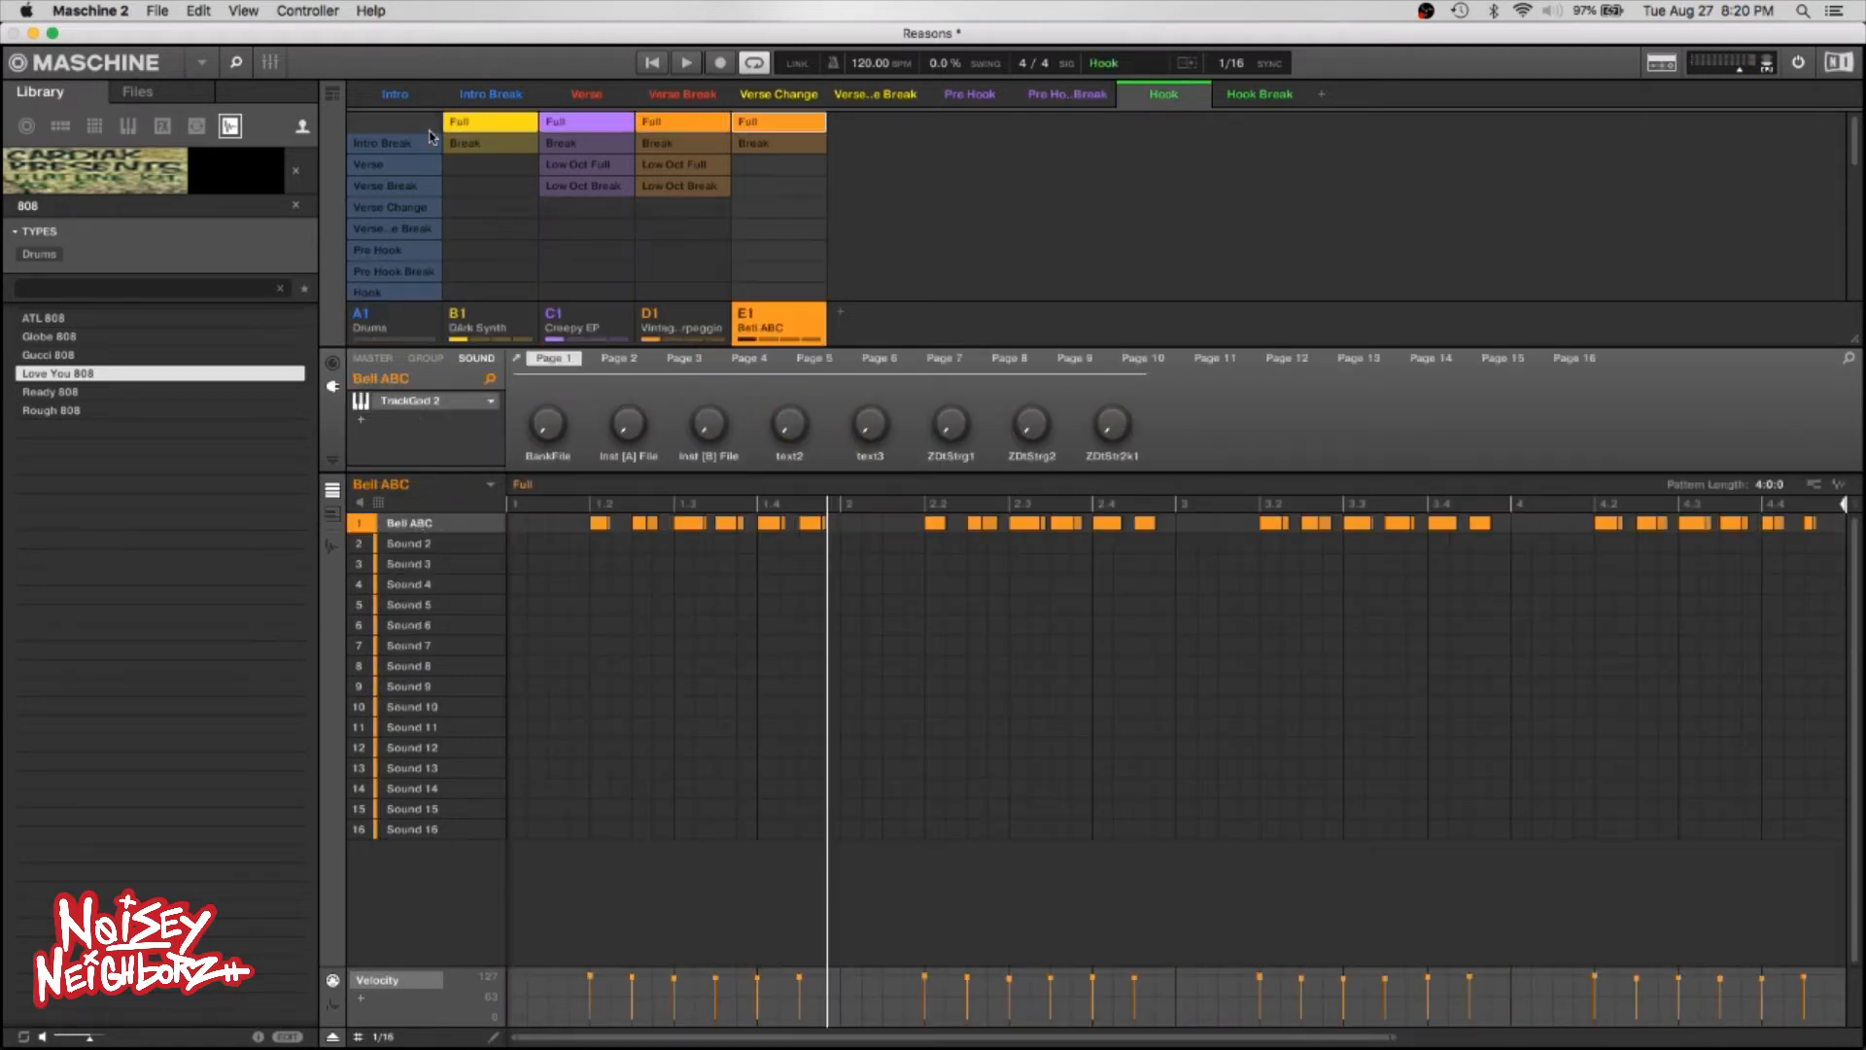
pyautogui.click(386, 292)
pyautogui.scroll(-2, 397, 277)
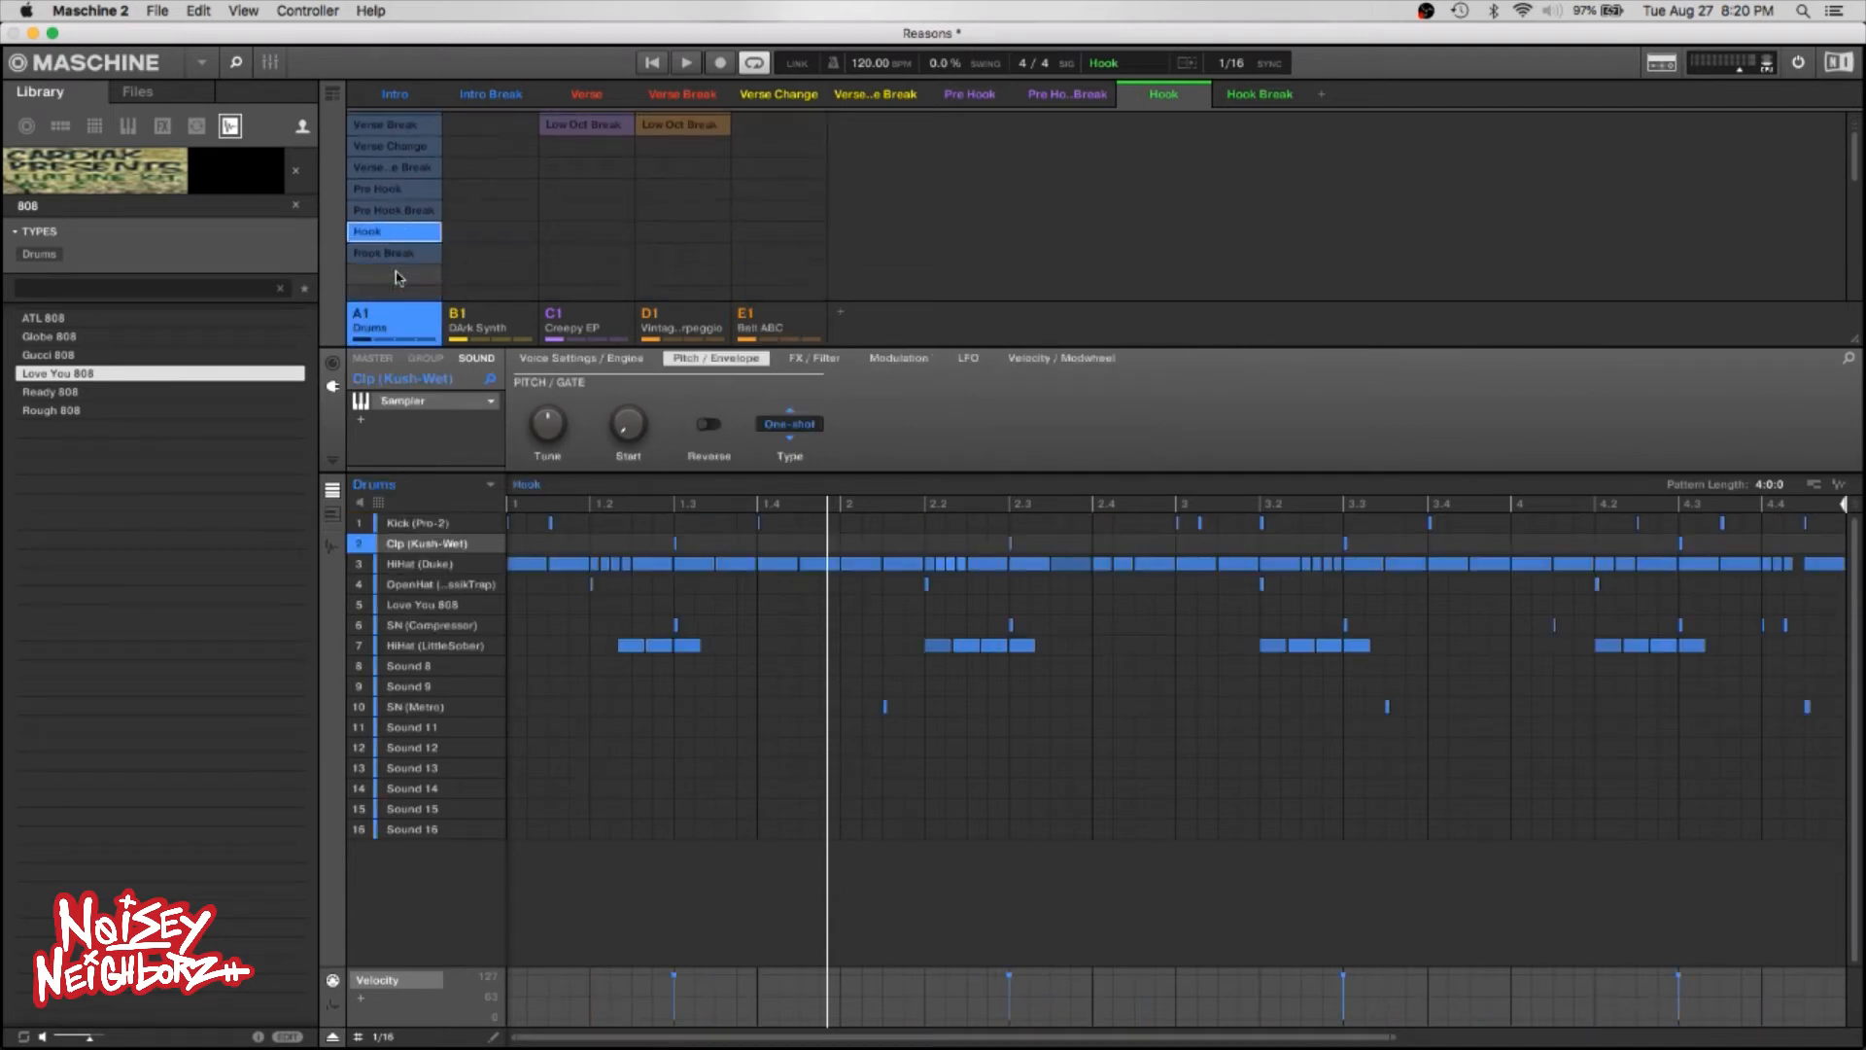
pyautogui.scroll(-1, 397, 277)
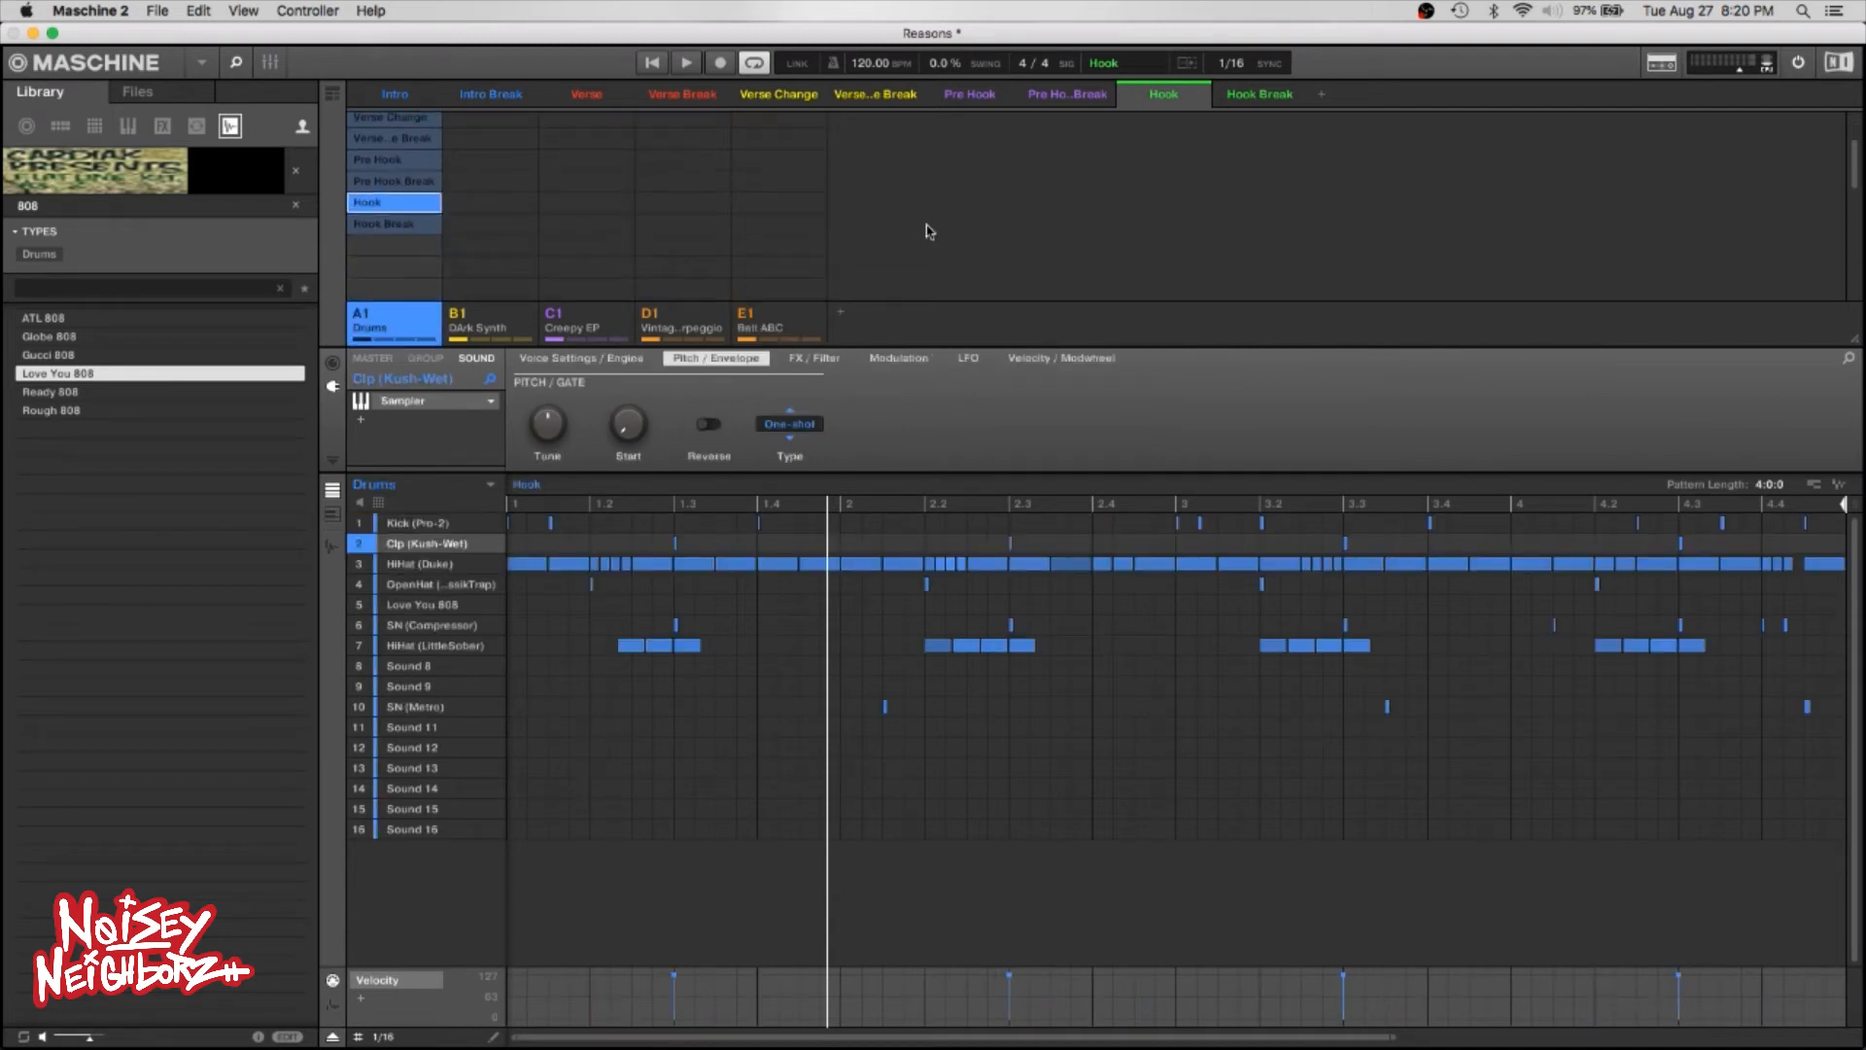
# Fill the Hook Break scene with the Hook Break drums and the Break patterns of Dark Synth, Creepy EP, Vintage Arpeggio and Bell ABC.
pyautogui.click(1259, 94)
pyautogui.click(384, 223)
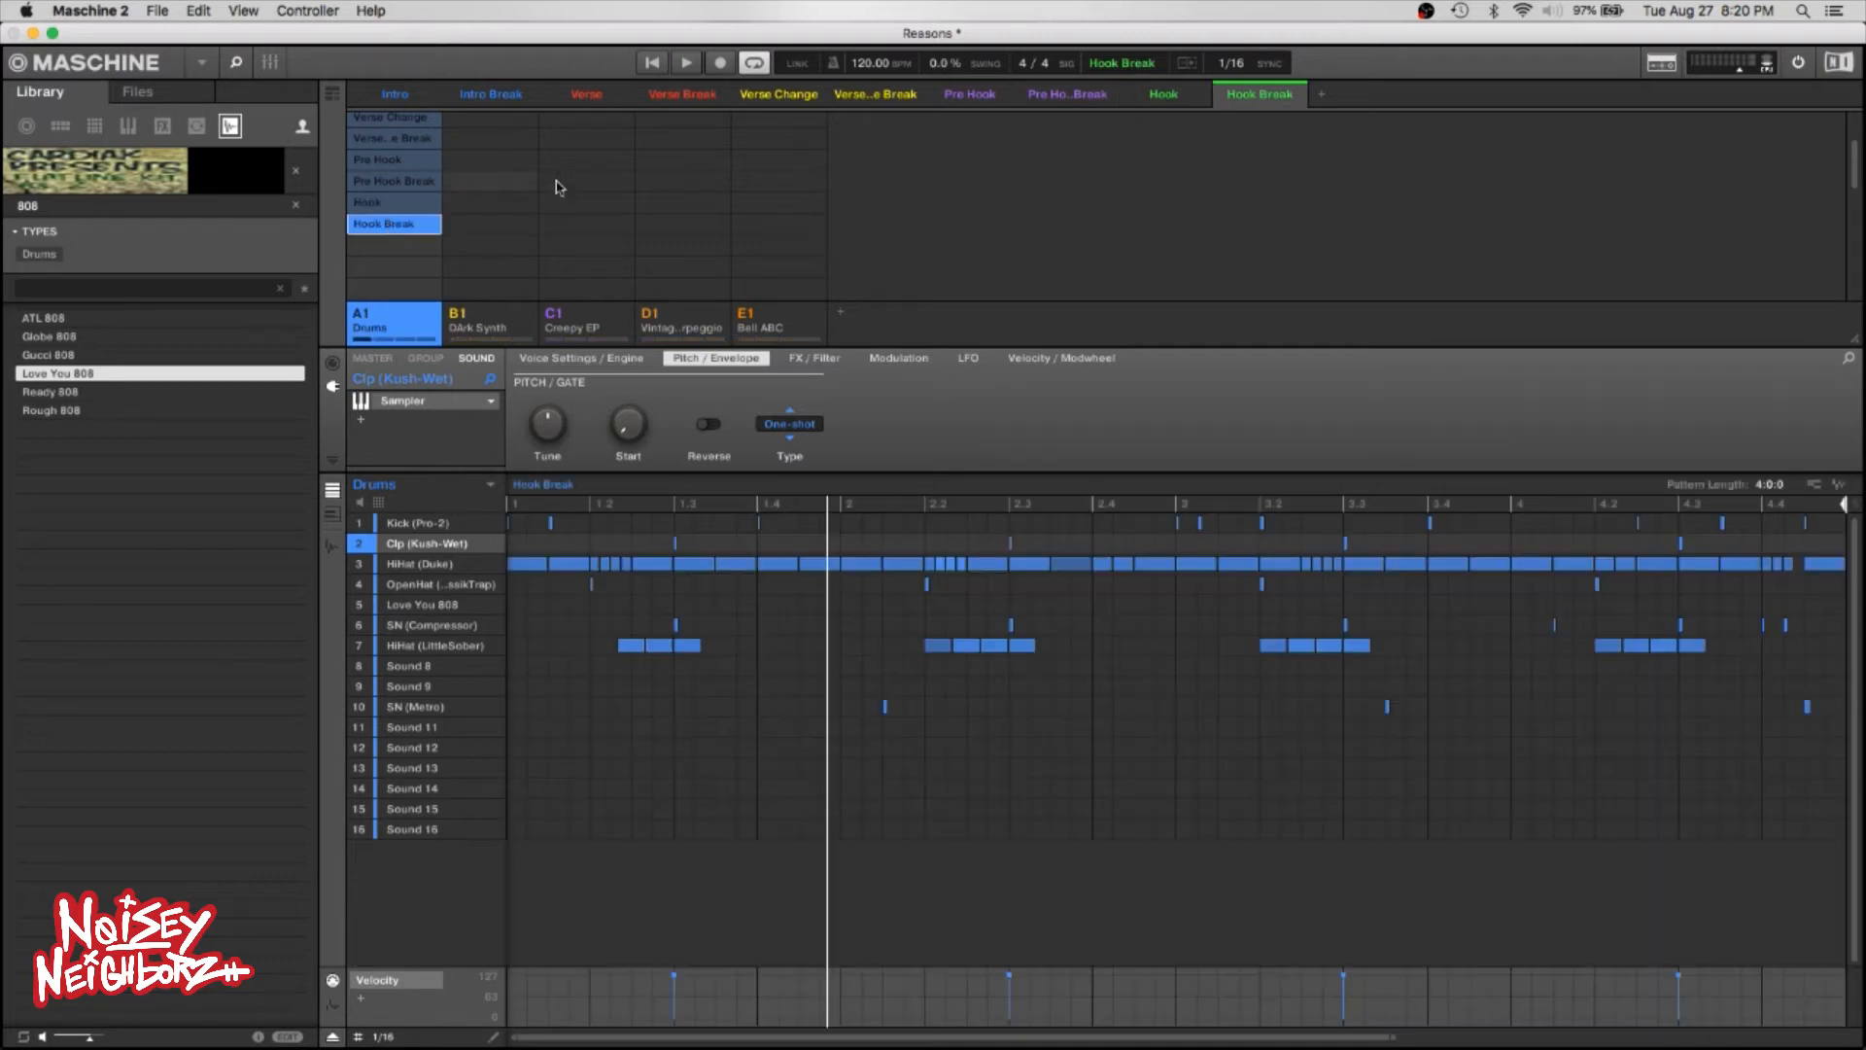
pyautogui.scroll(3, 558, 188)
pyautogui.click(507, 146)
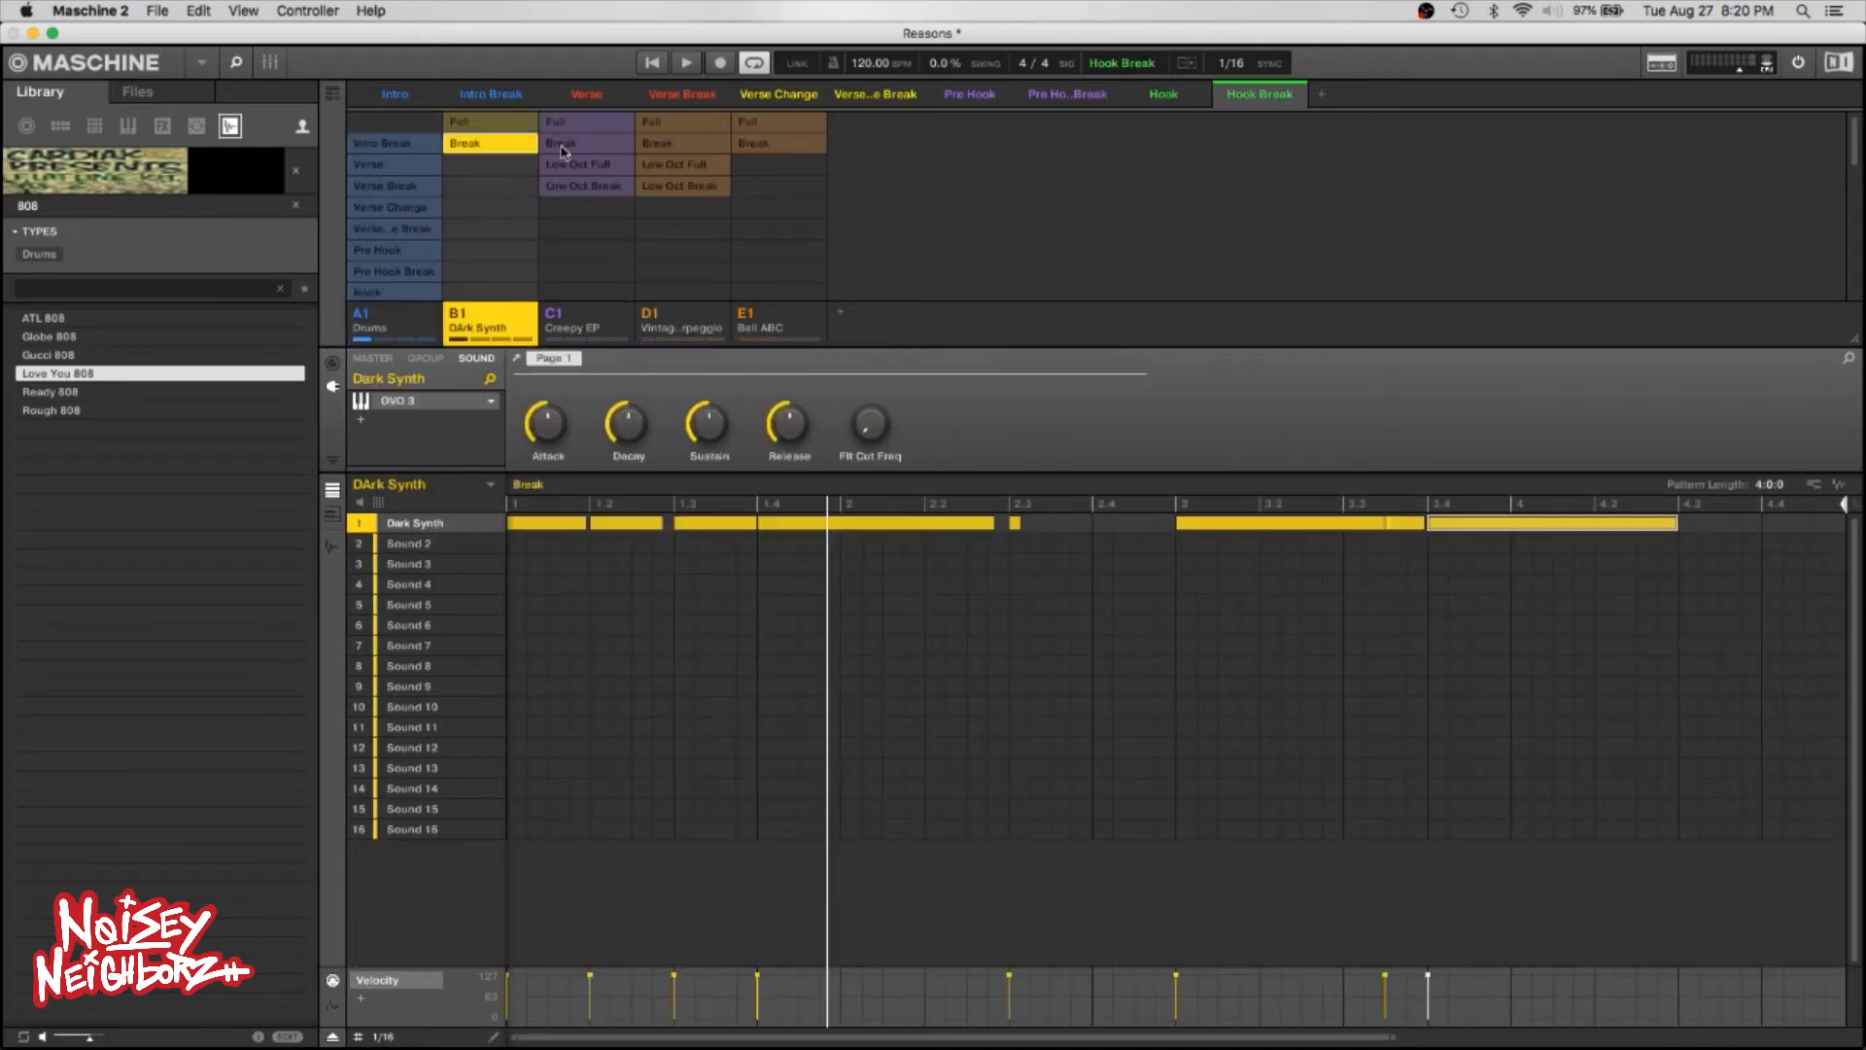
pyautogui.click(561, 148)
pyautogui.click(665, 148)
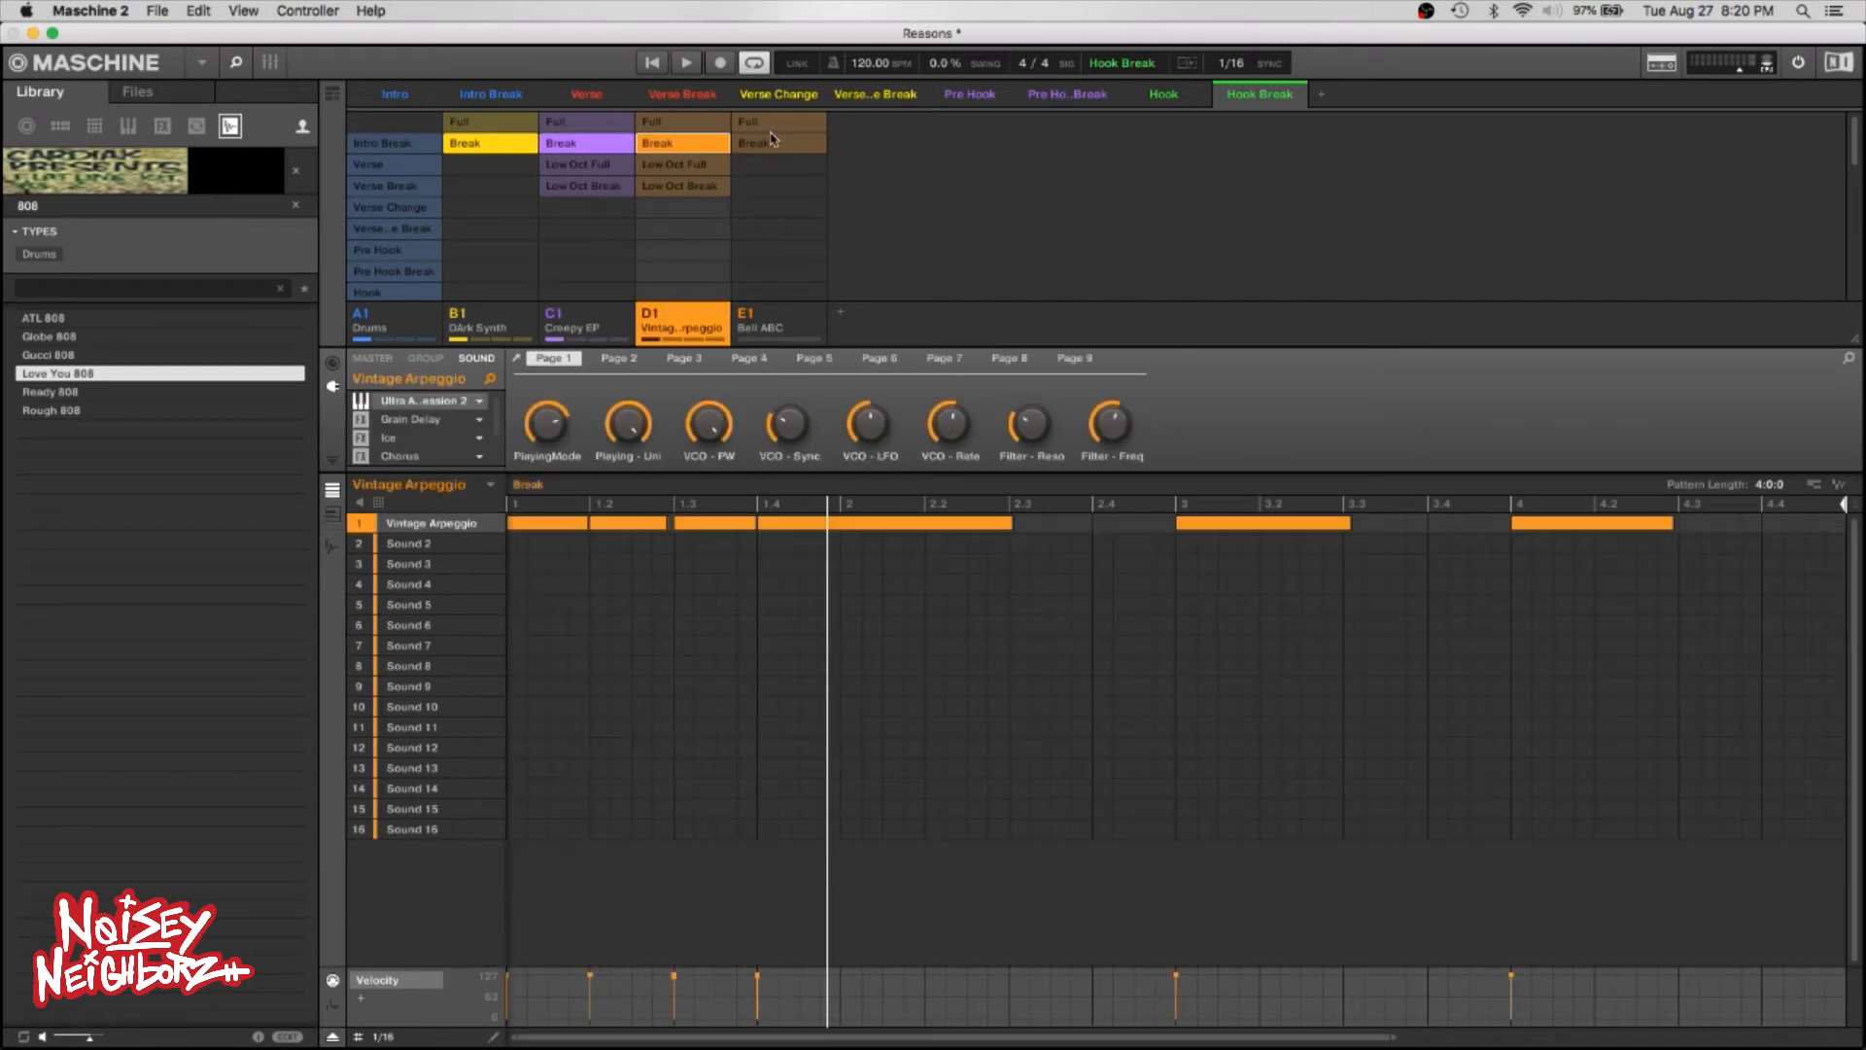
pyautogui.click(774, 142)
pyautogui.click(774, 123)
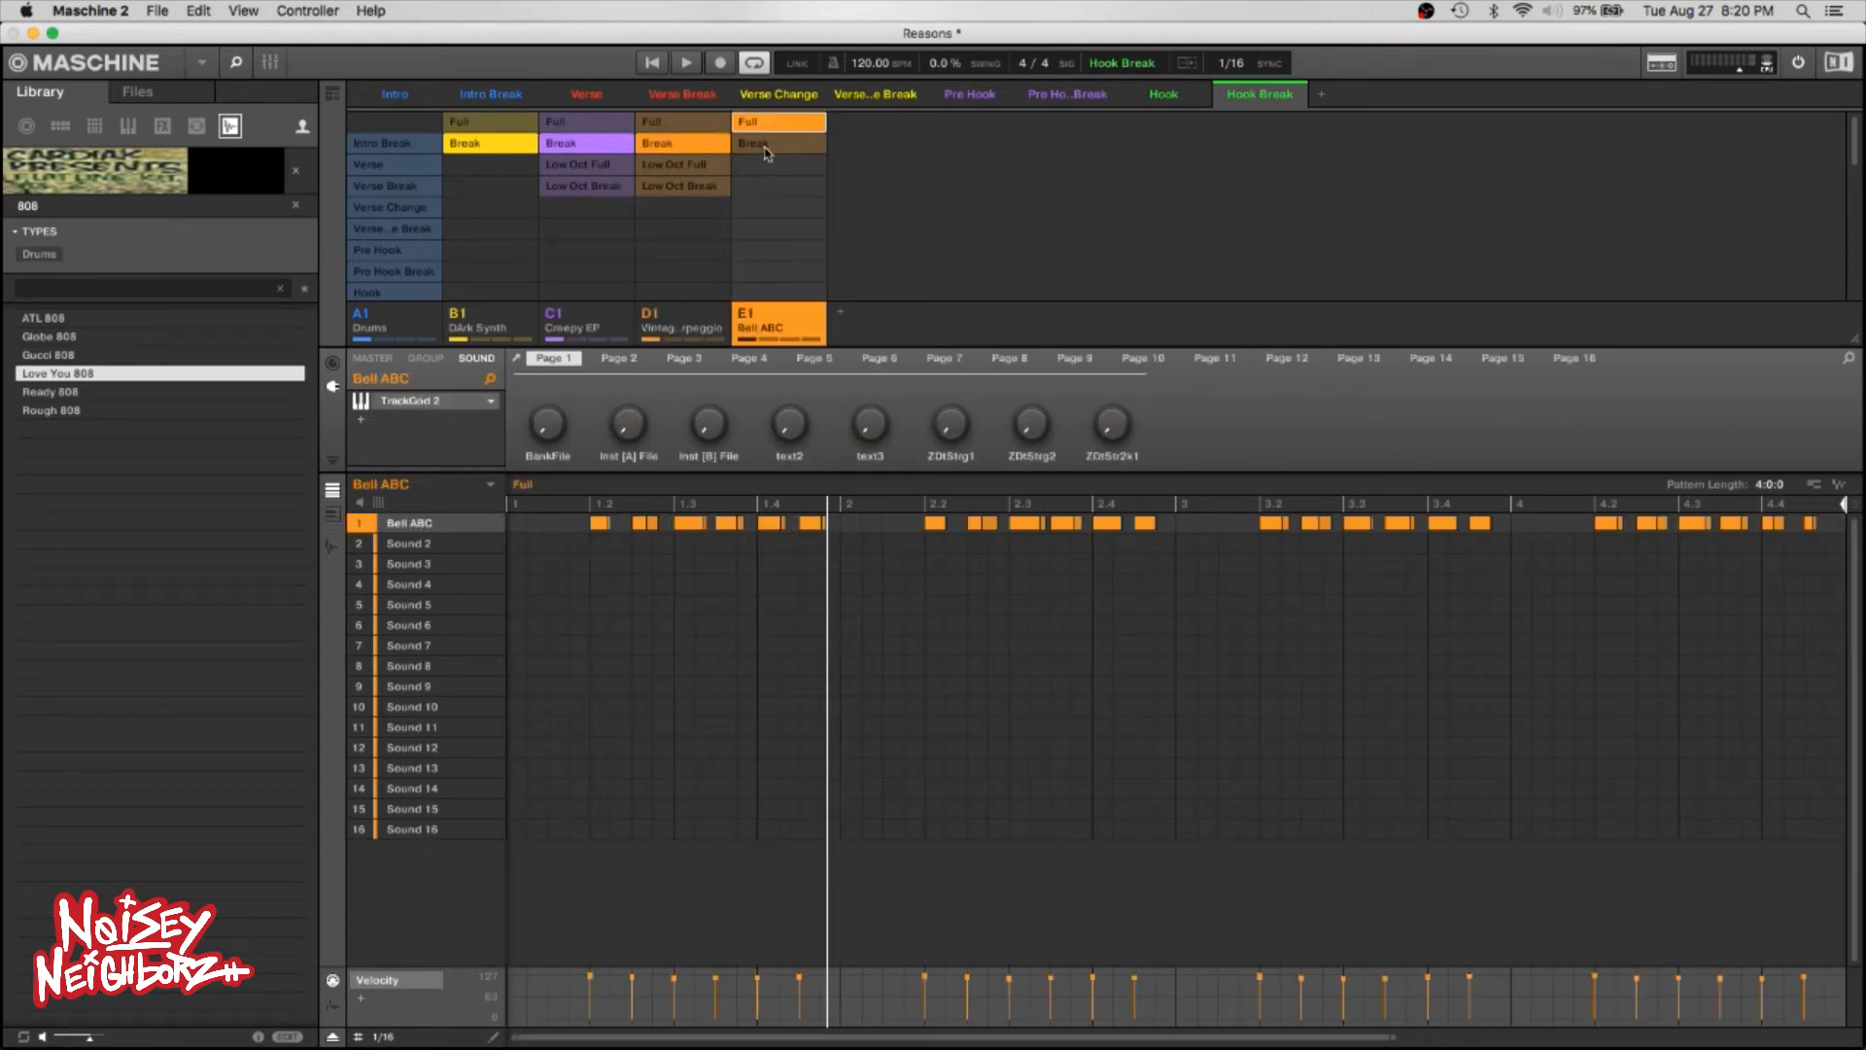
pyautogui.click(764, 145)
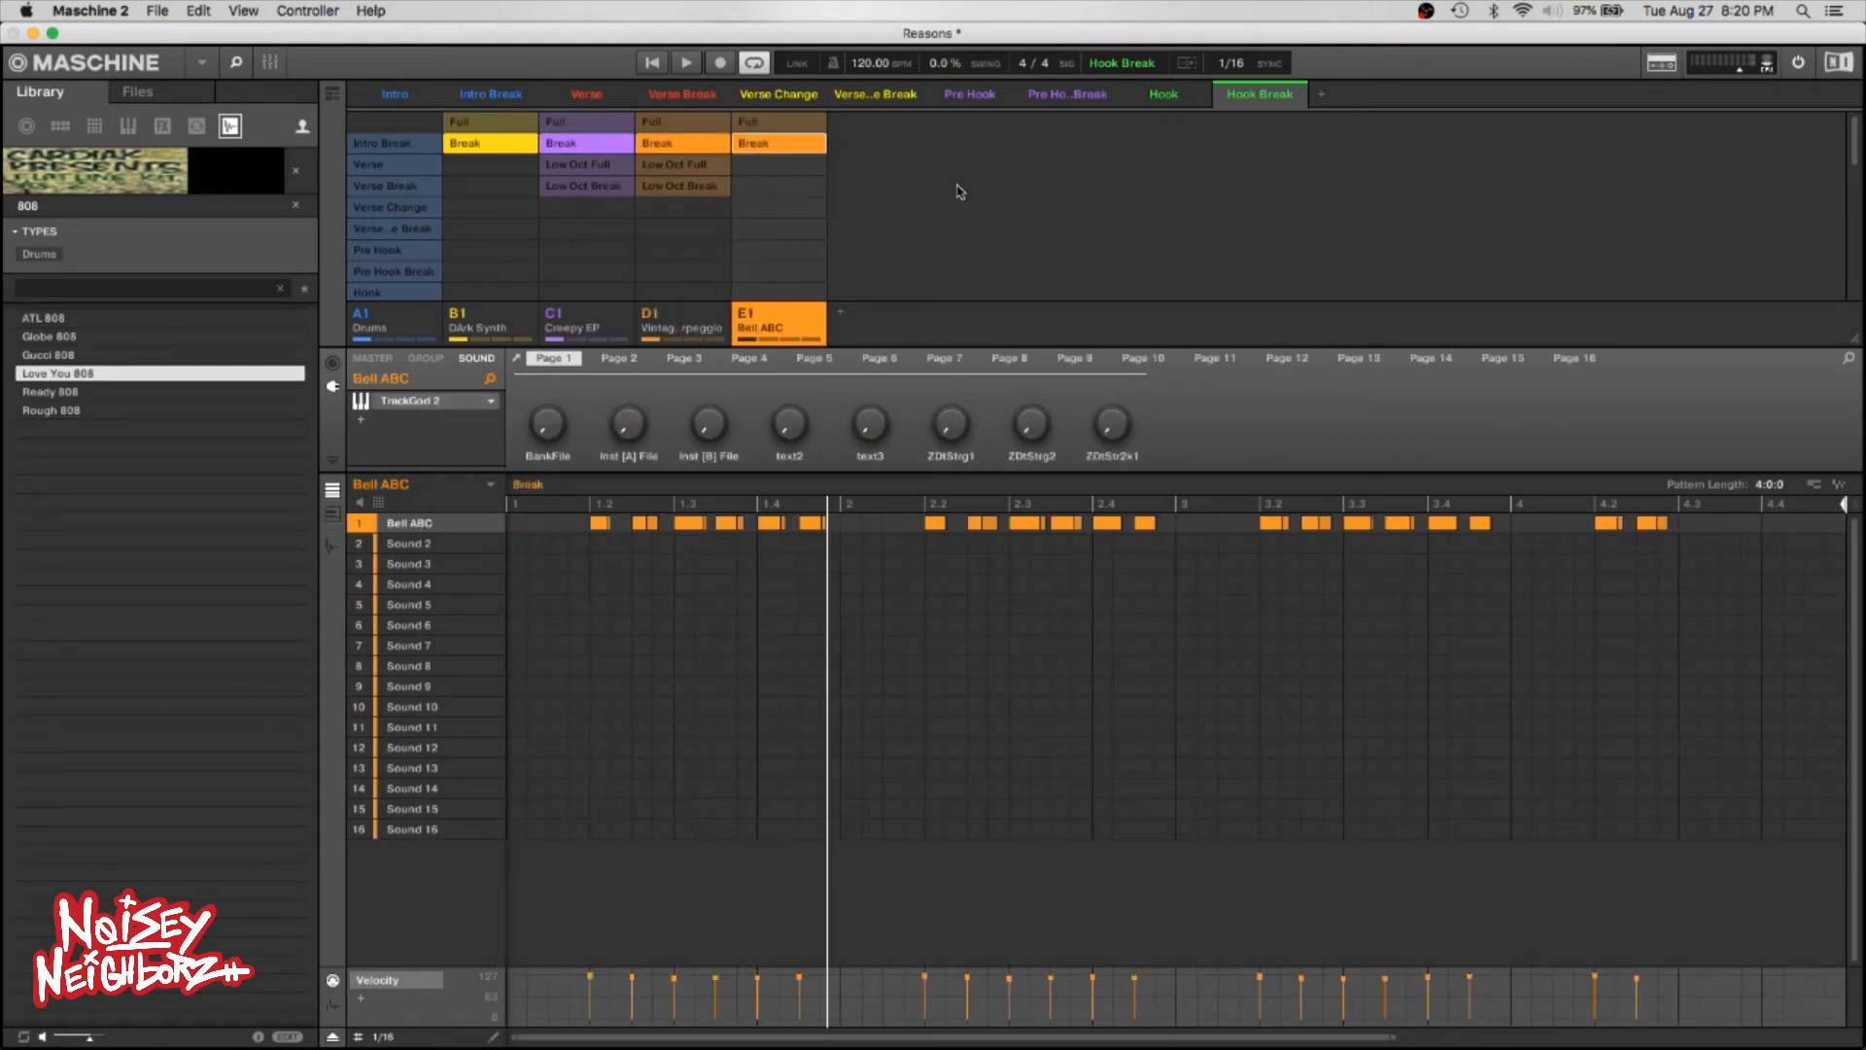
# Review the pattern assignments of the Intro, Verse, Verse Change and Hook scenes and their break variants.
pyautogui.click(403, 97)
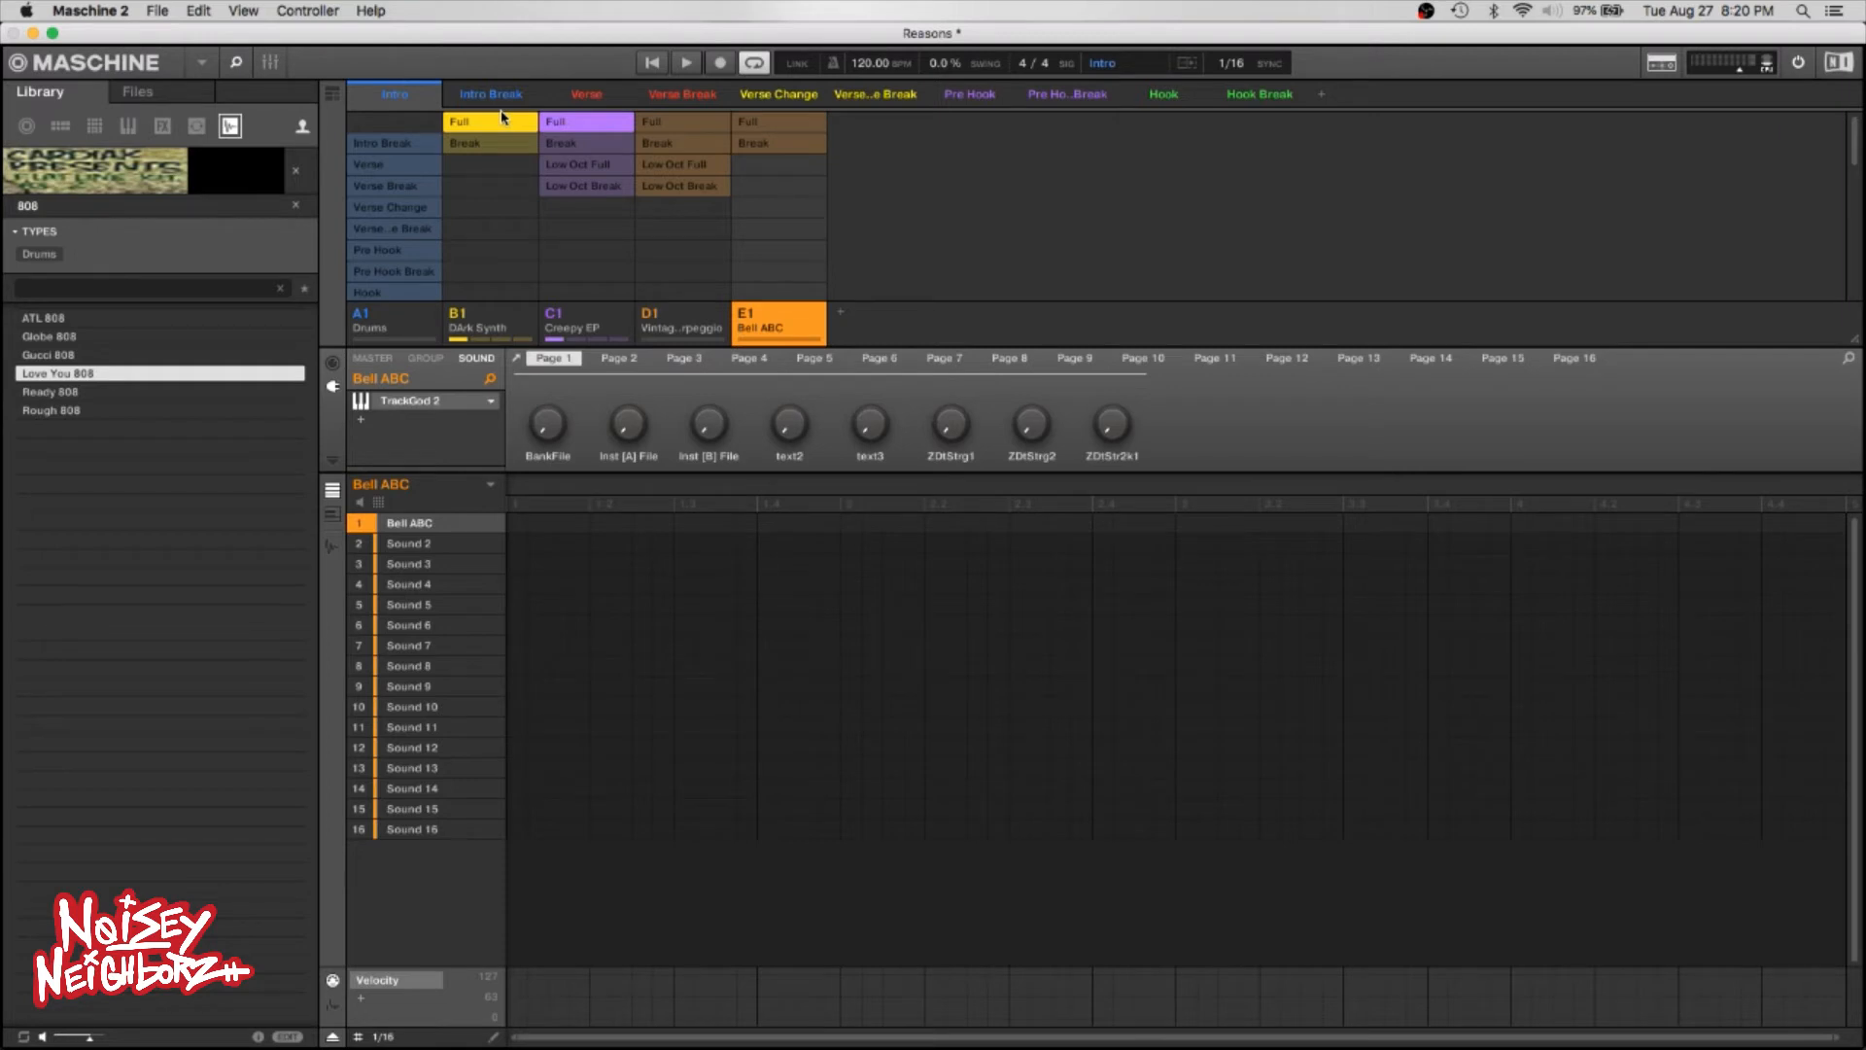
pyautogui.click(422, 314)
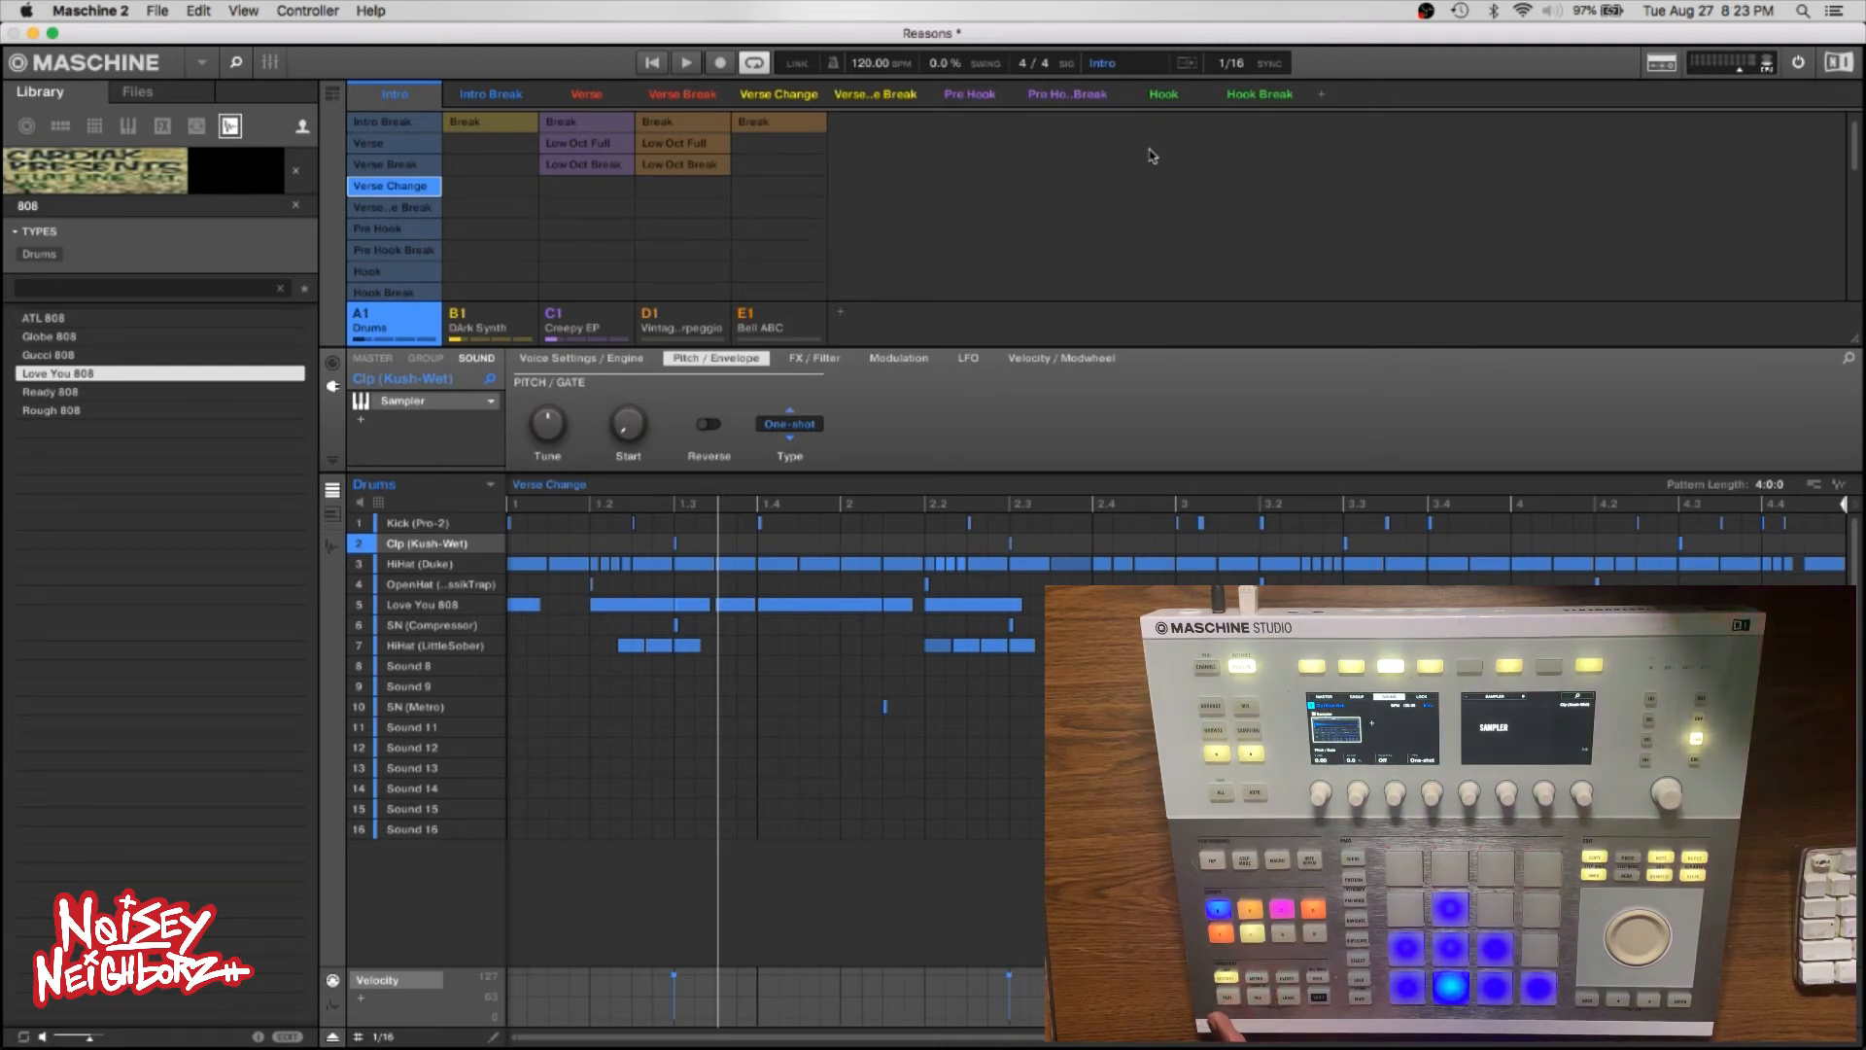
pyautogui.click(1166, 95)
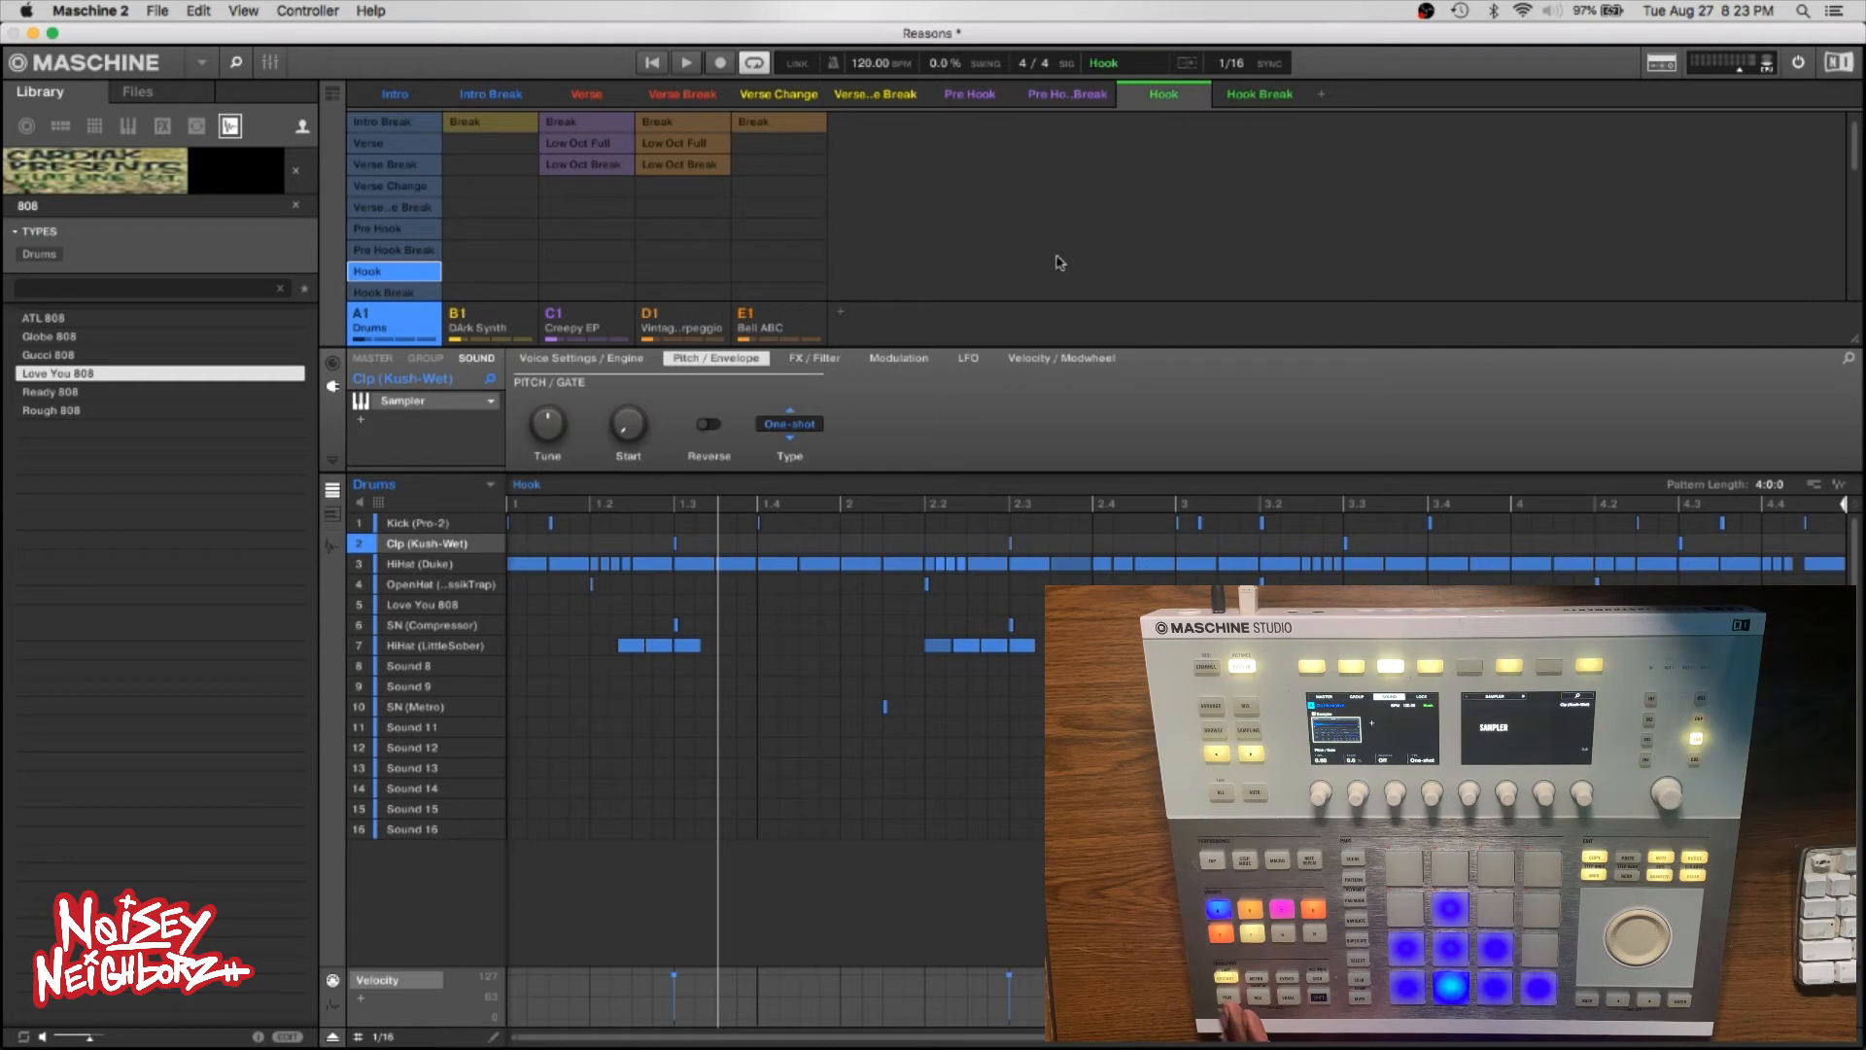
pyautogui.scroll(1, 1059, 263)
pyautogui.click(1269, 95)
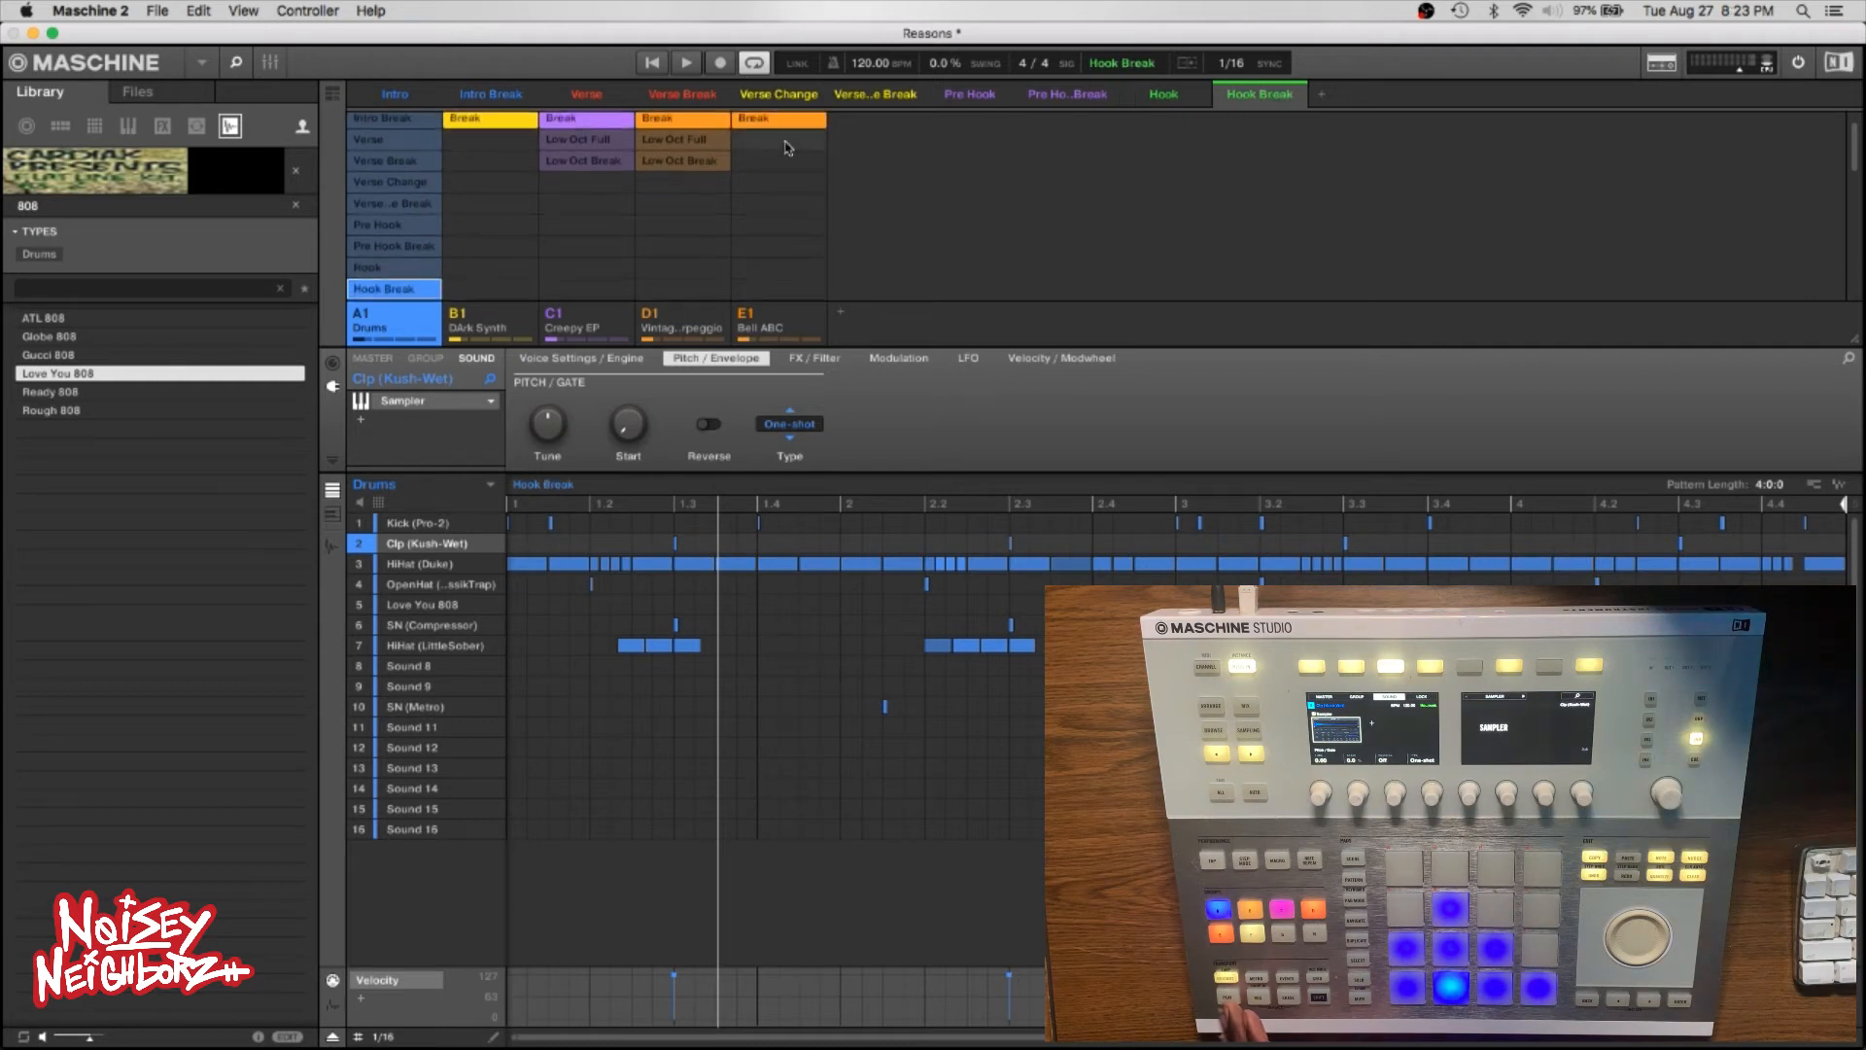
pyautogui.click(408, 94)
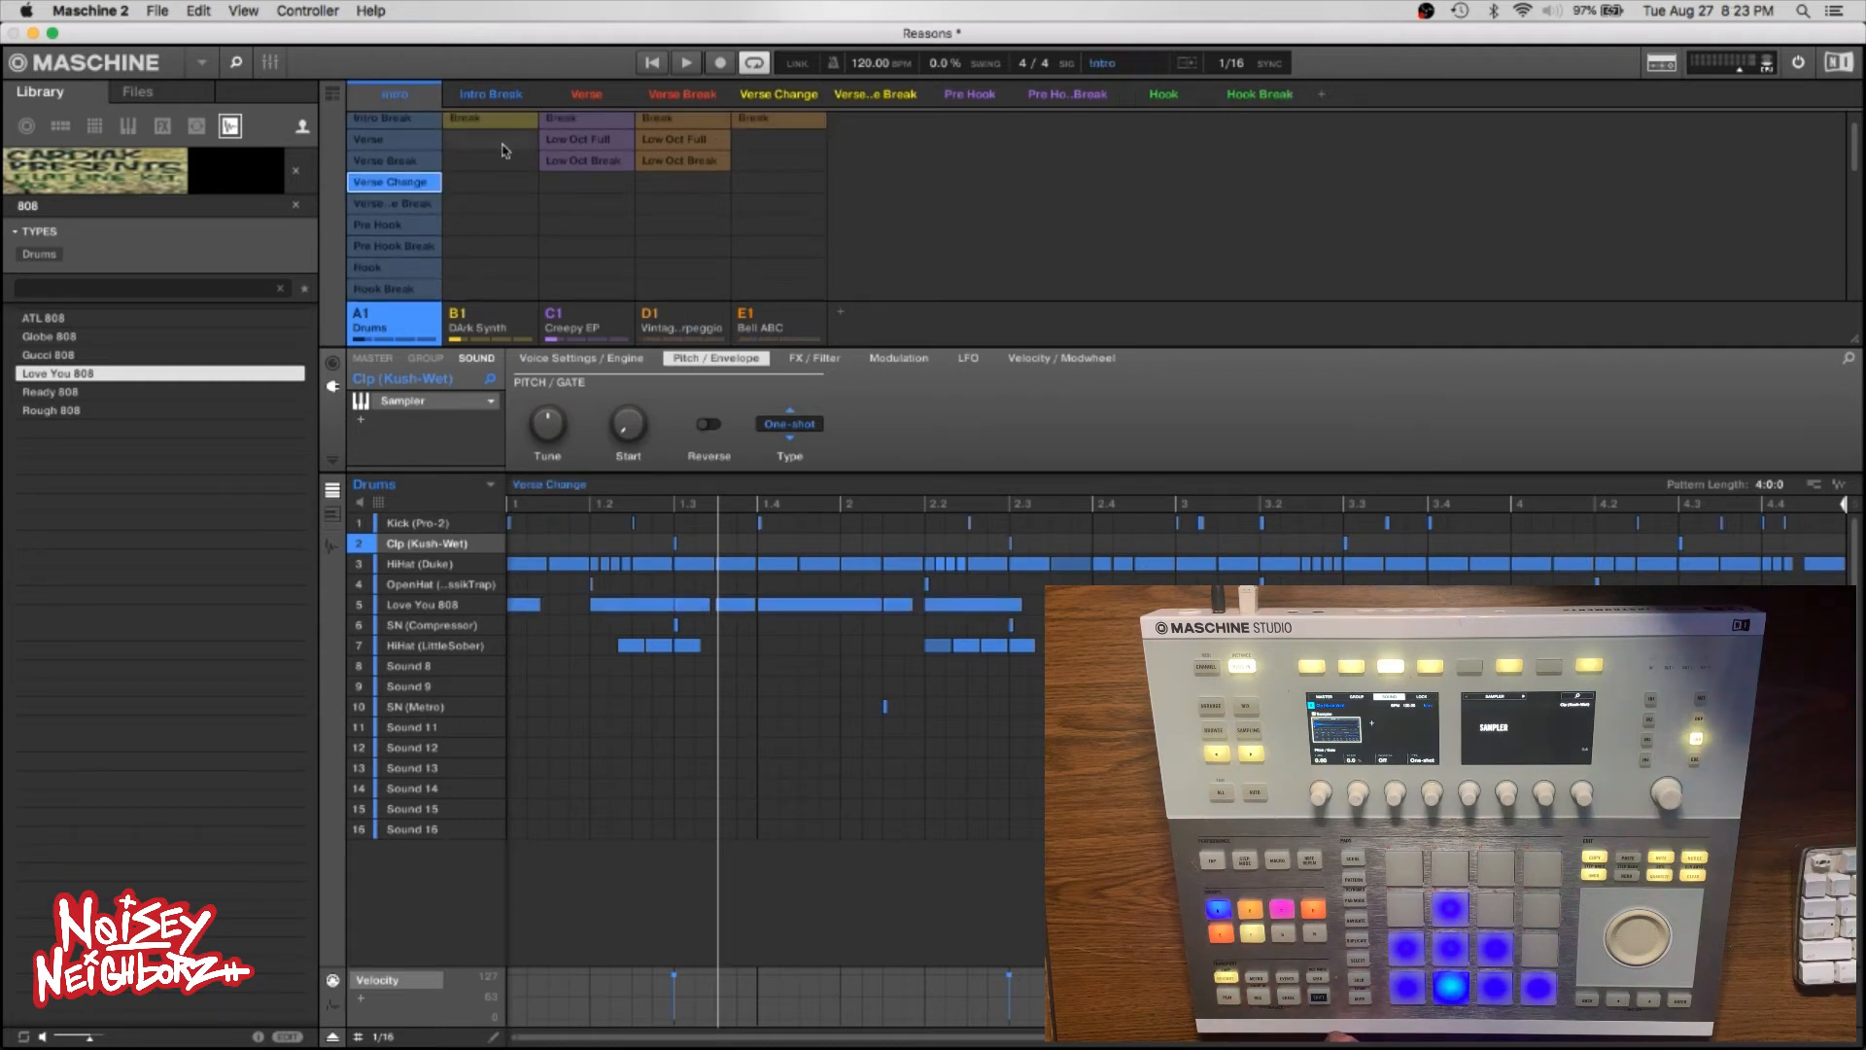
pyautogui.scroll(1, 505, 151)
pyautogui.click(493, 97)
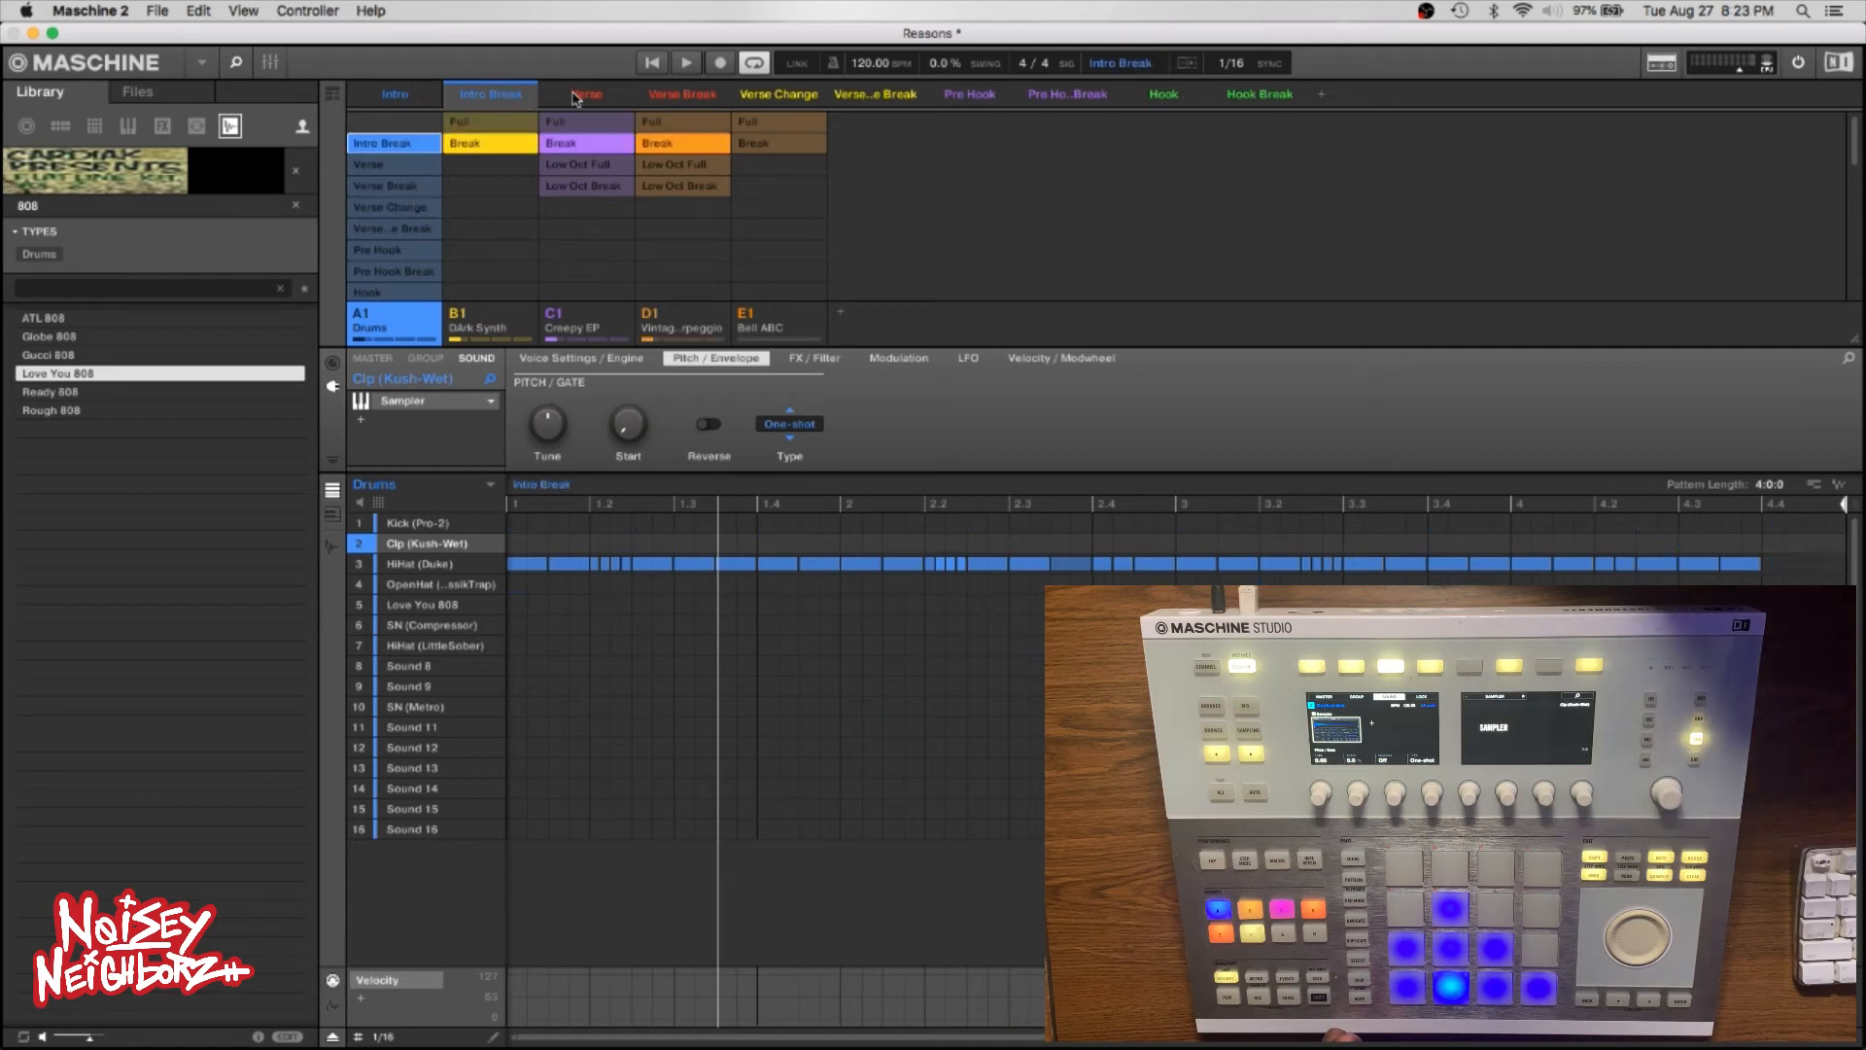
pyautogui.click(586, 94)
pyautogui.click(680, 94)
pyautogui.click(792, 97)
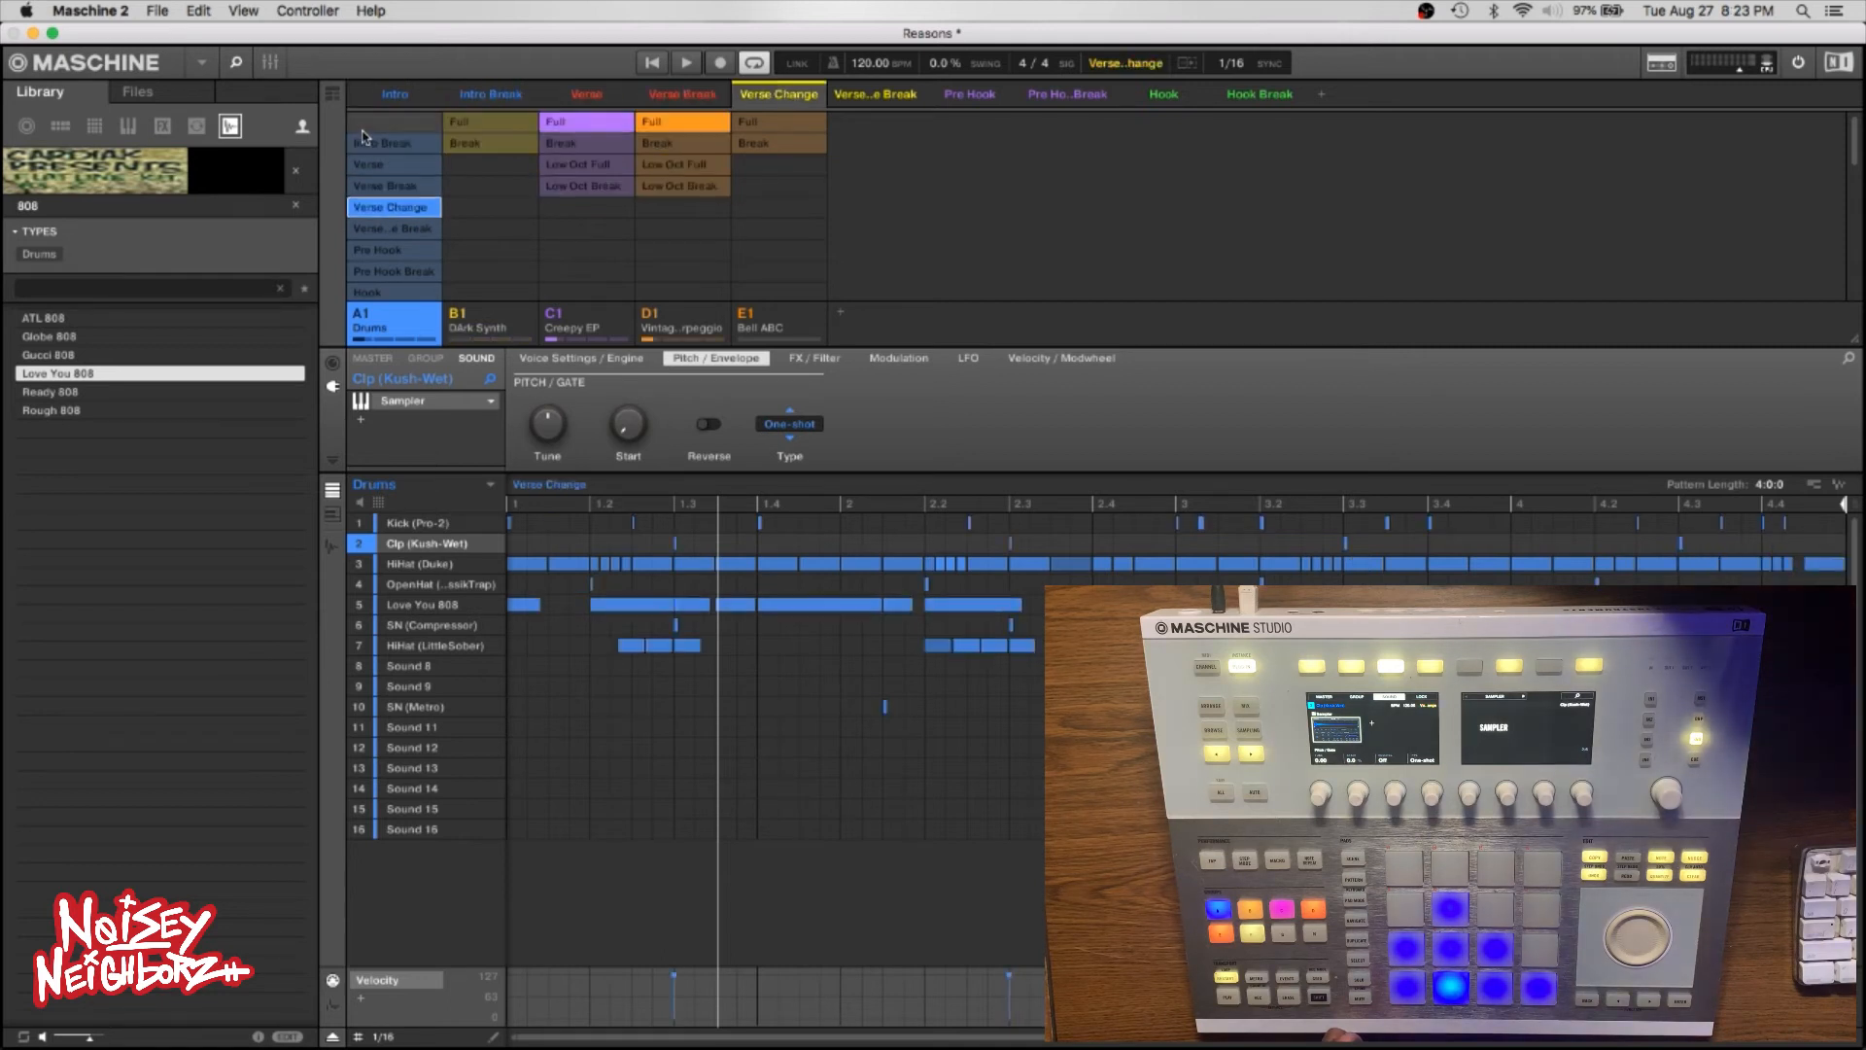
pyautogui.click(872, 97)
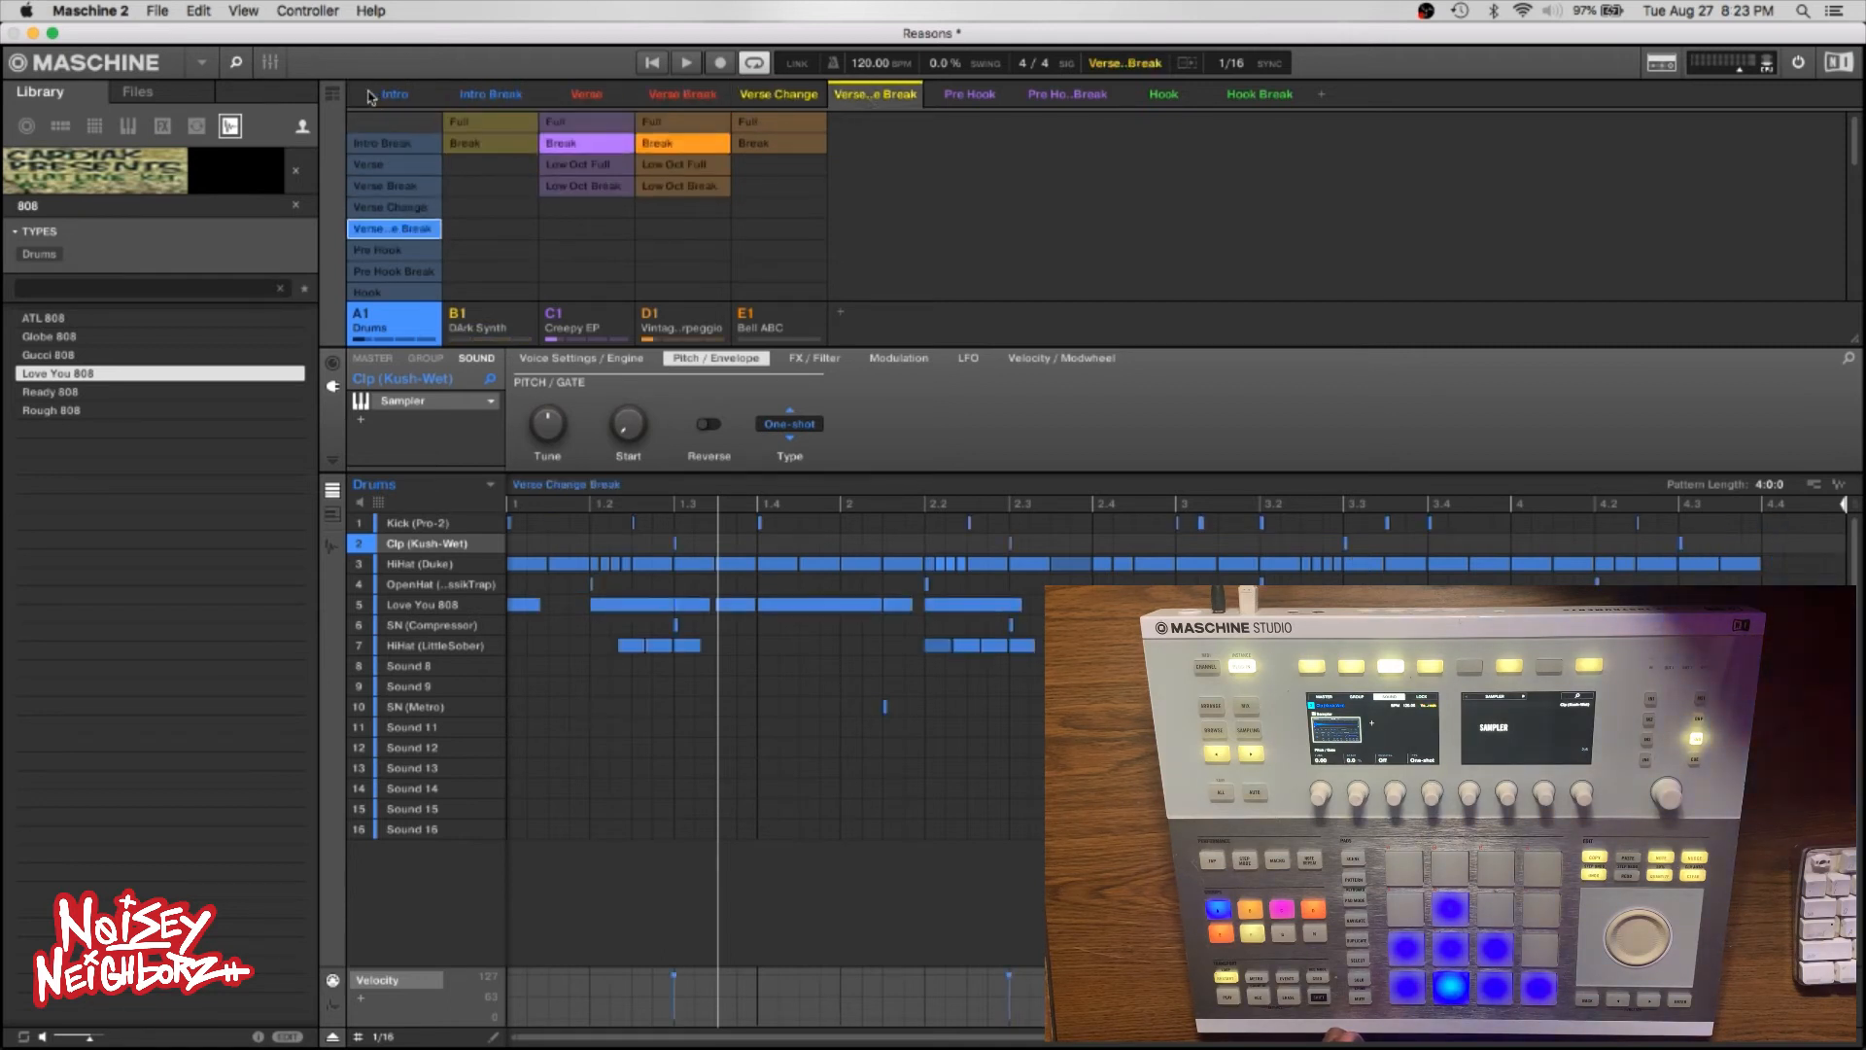
# Switch from the scene grid to the song arrangement timeline, add an empty section at bar 1 and play it briefly.
pyautogui.click(331, 98)
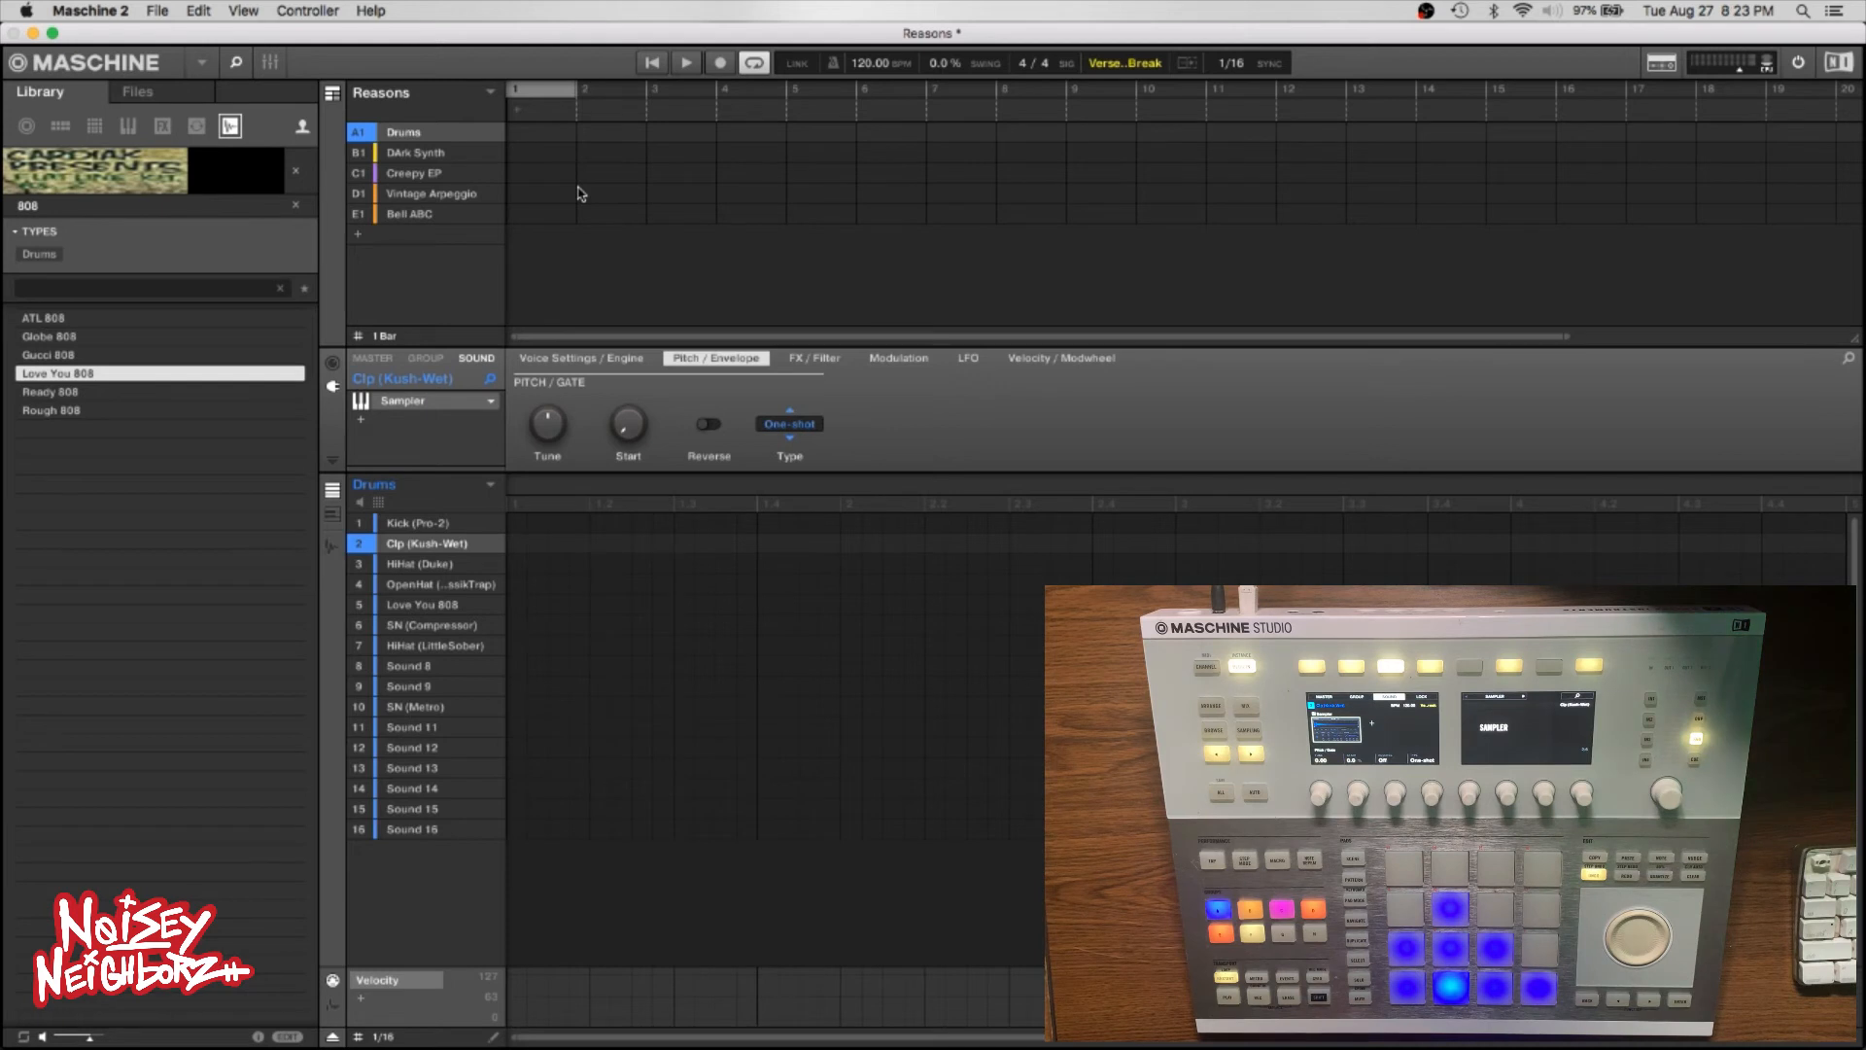
pyautogui.click(333, 96)
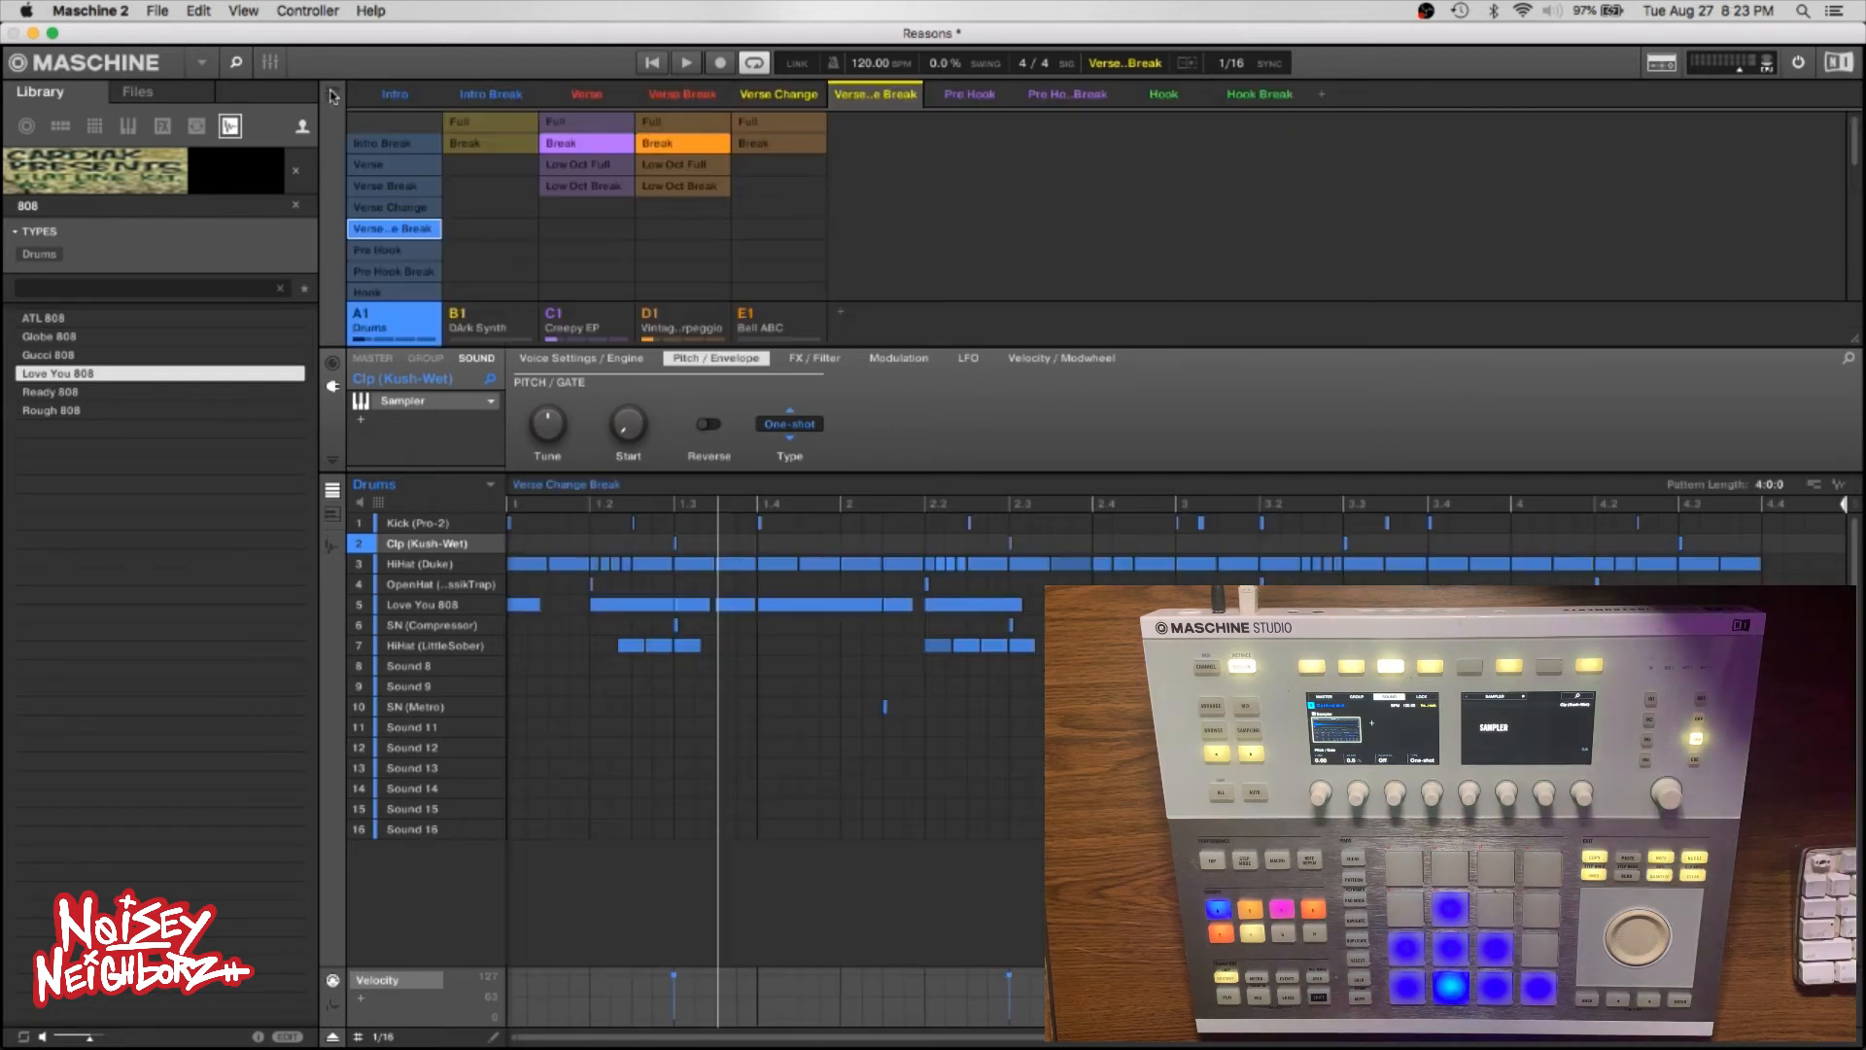
pyautogui.click(333, 96)
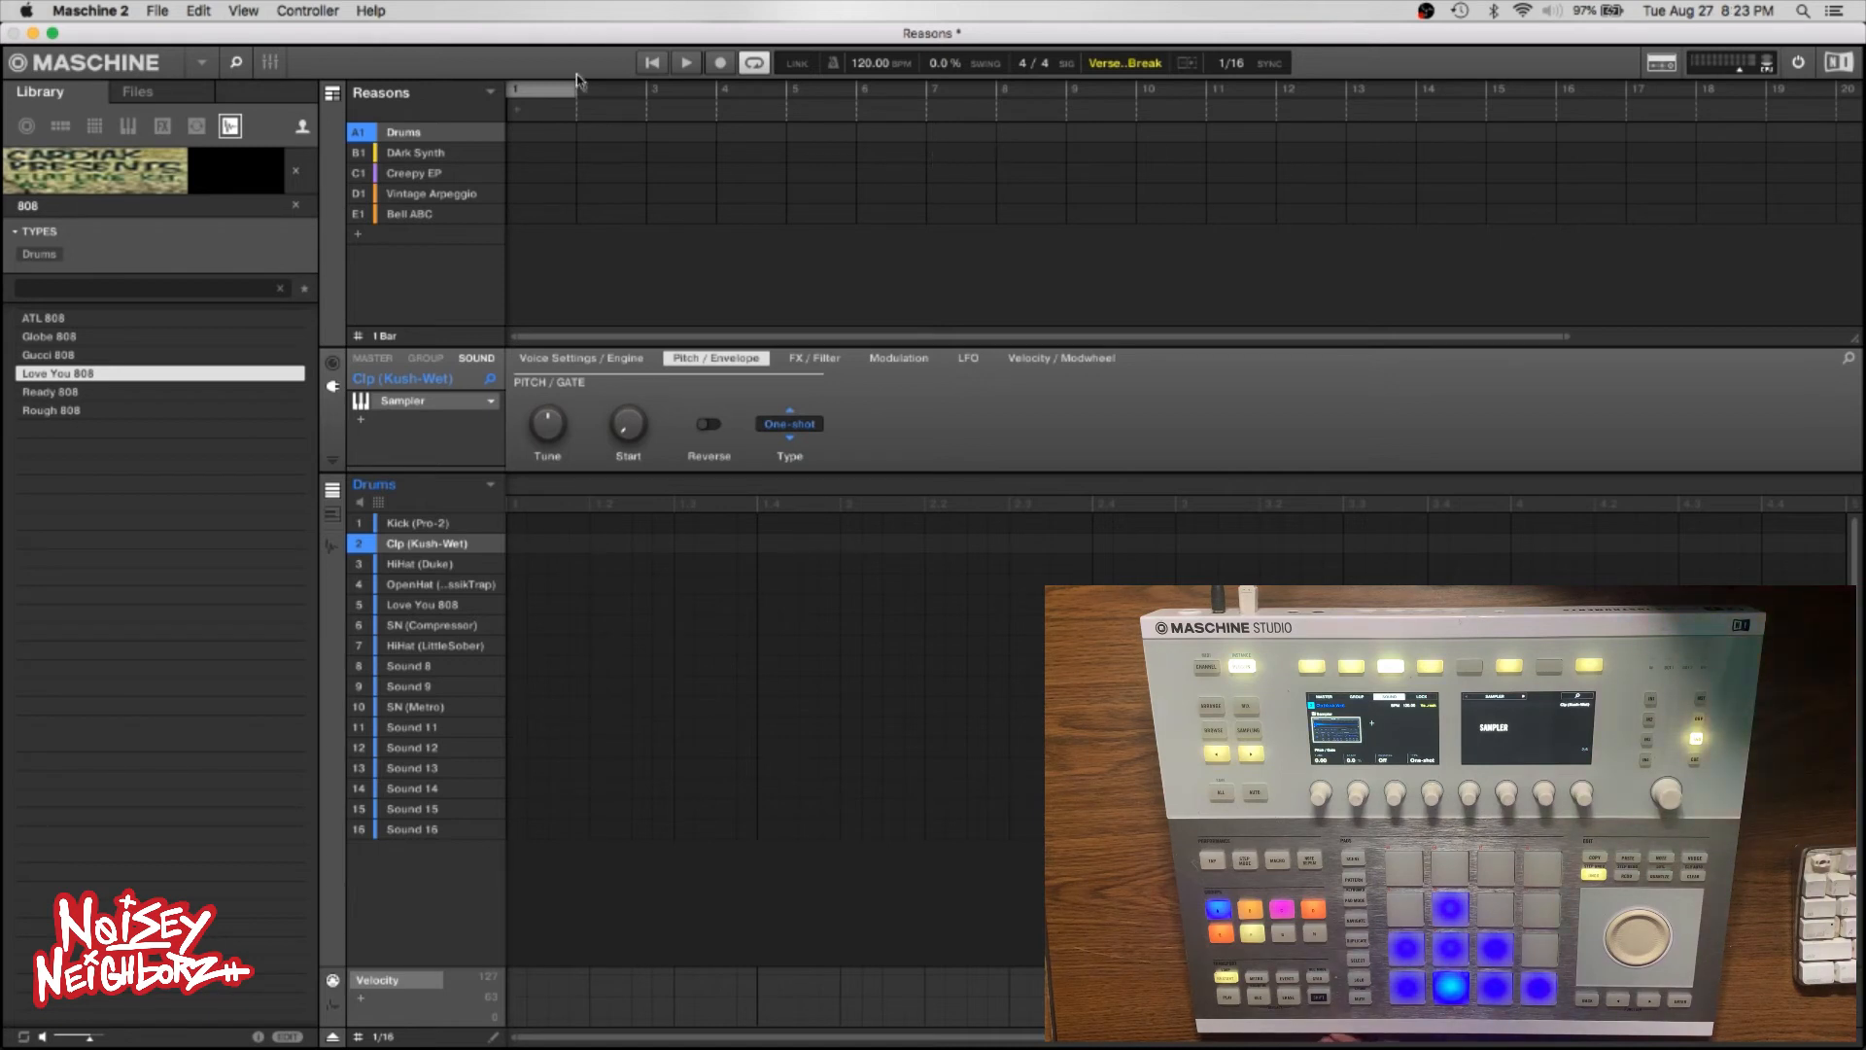
pyautogui.click(516, 114)
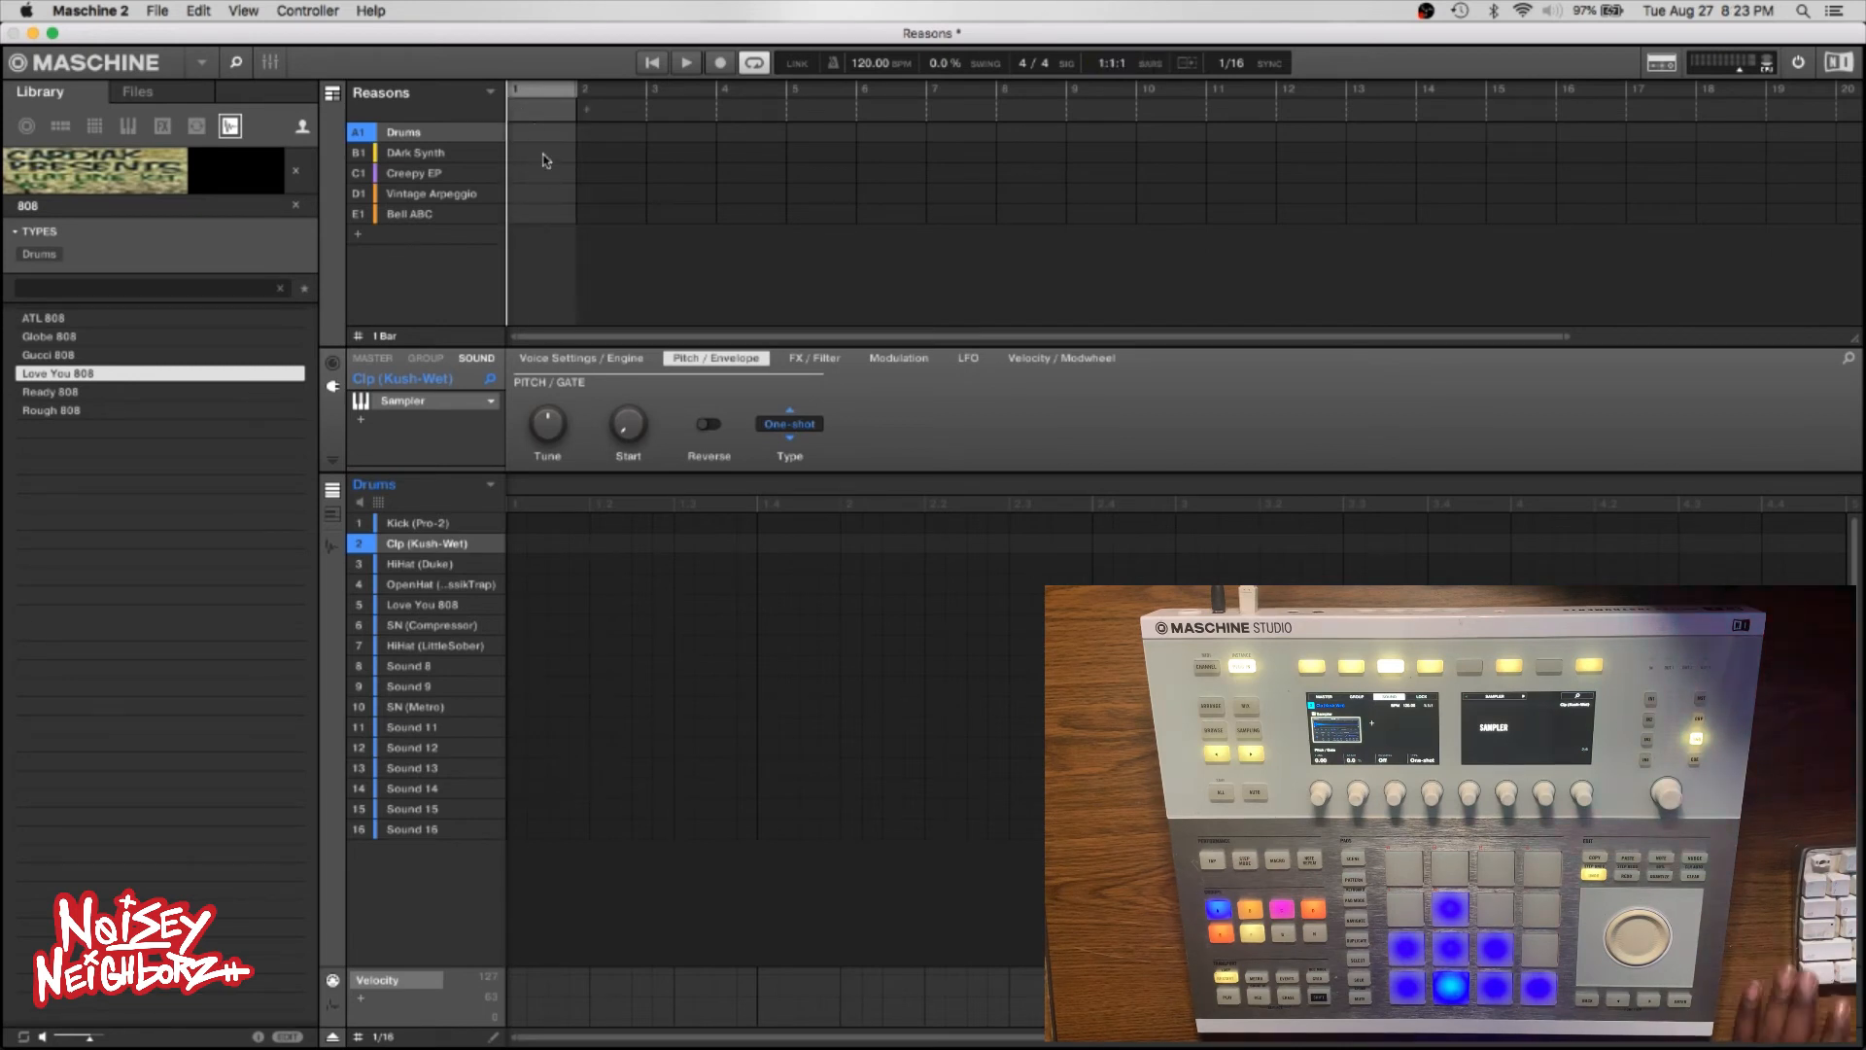
pyautogui.press('space')
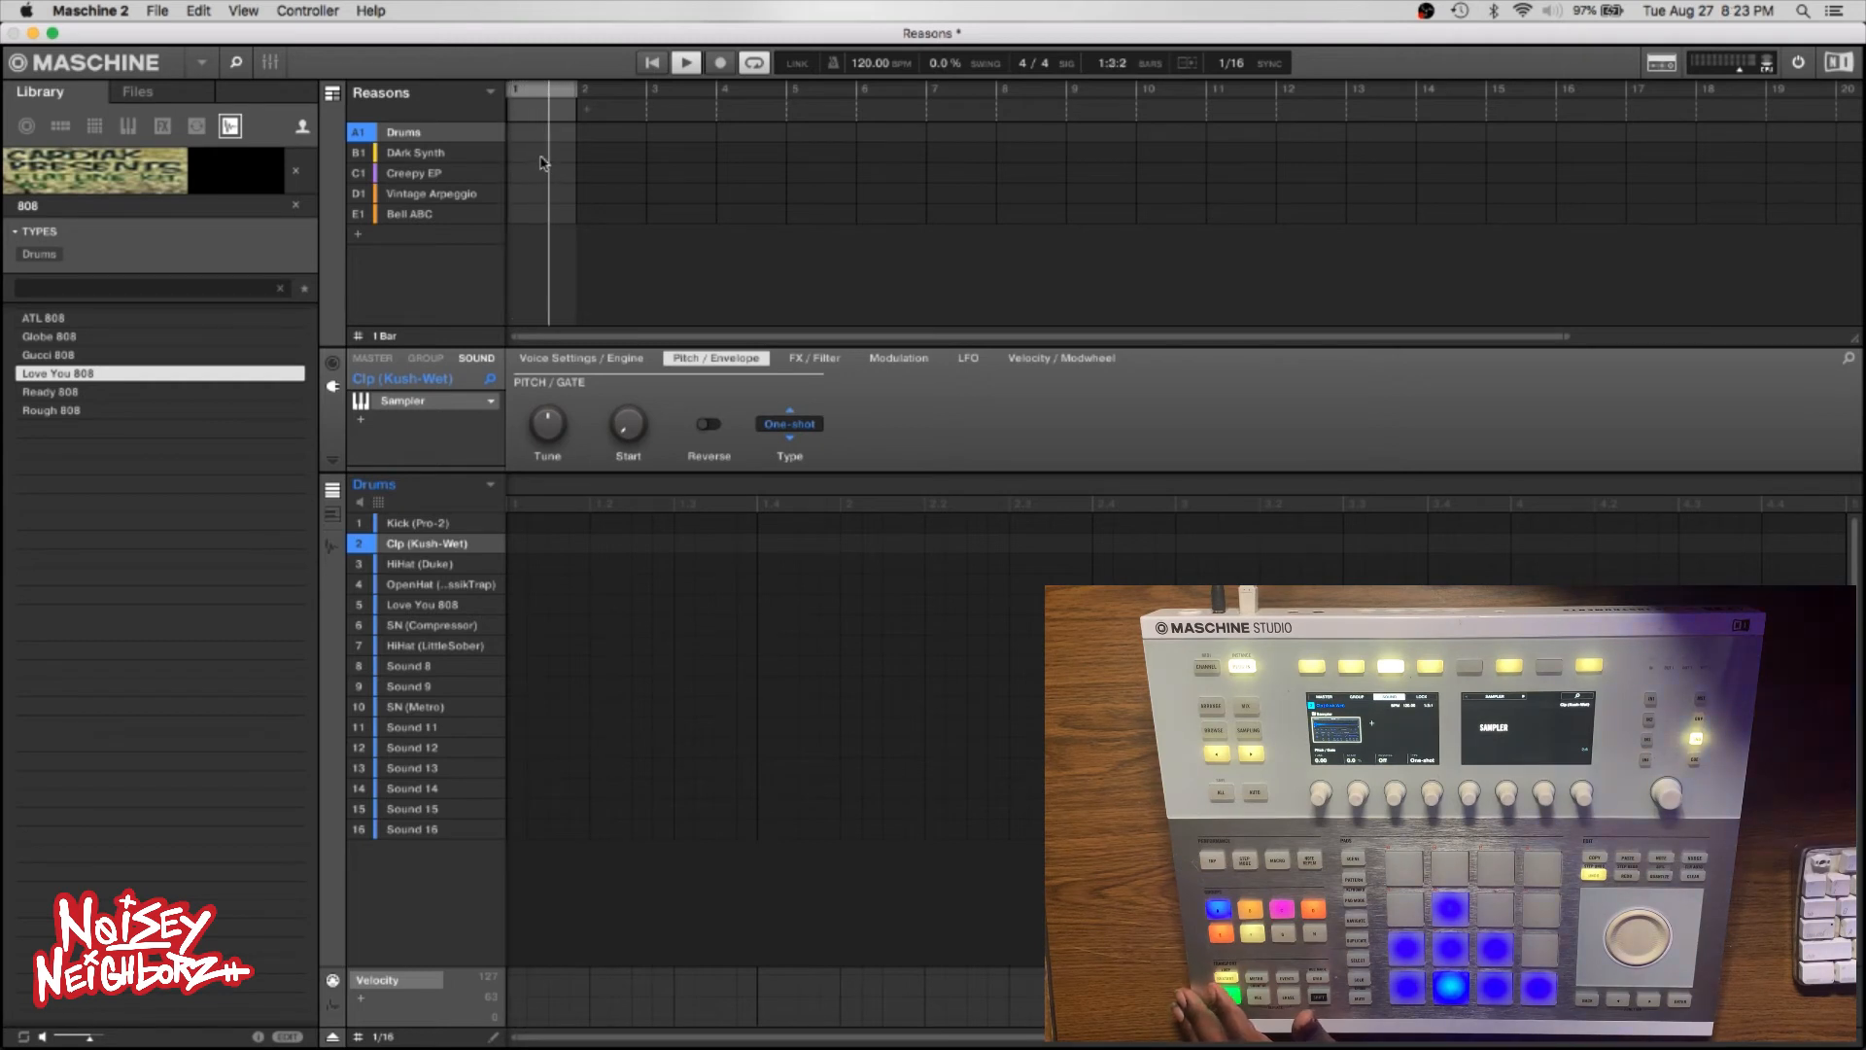
pyautogui.press('space')
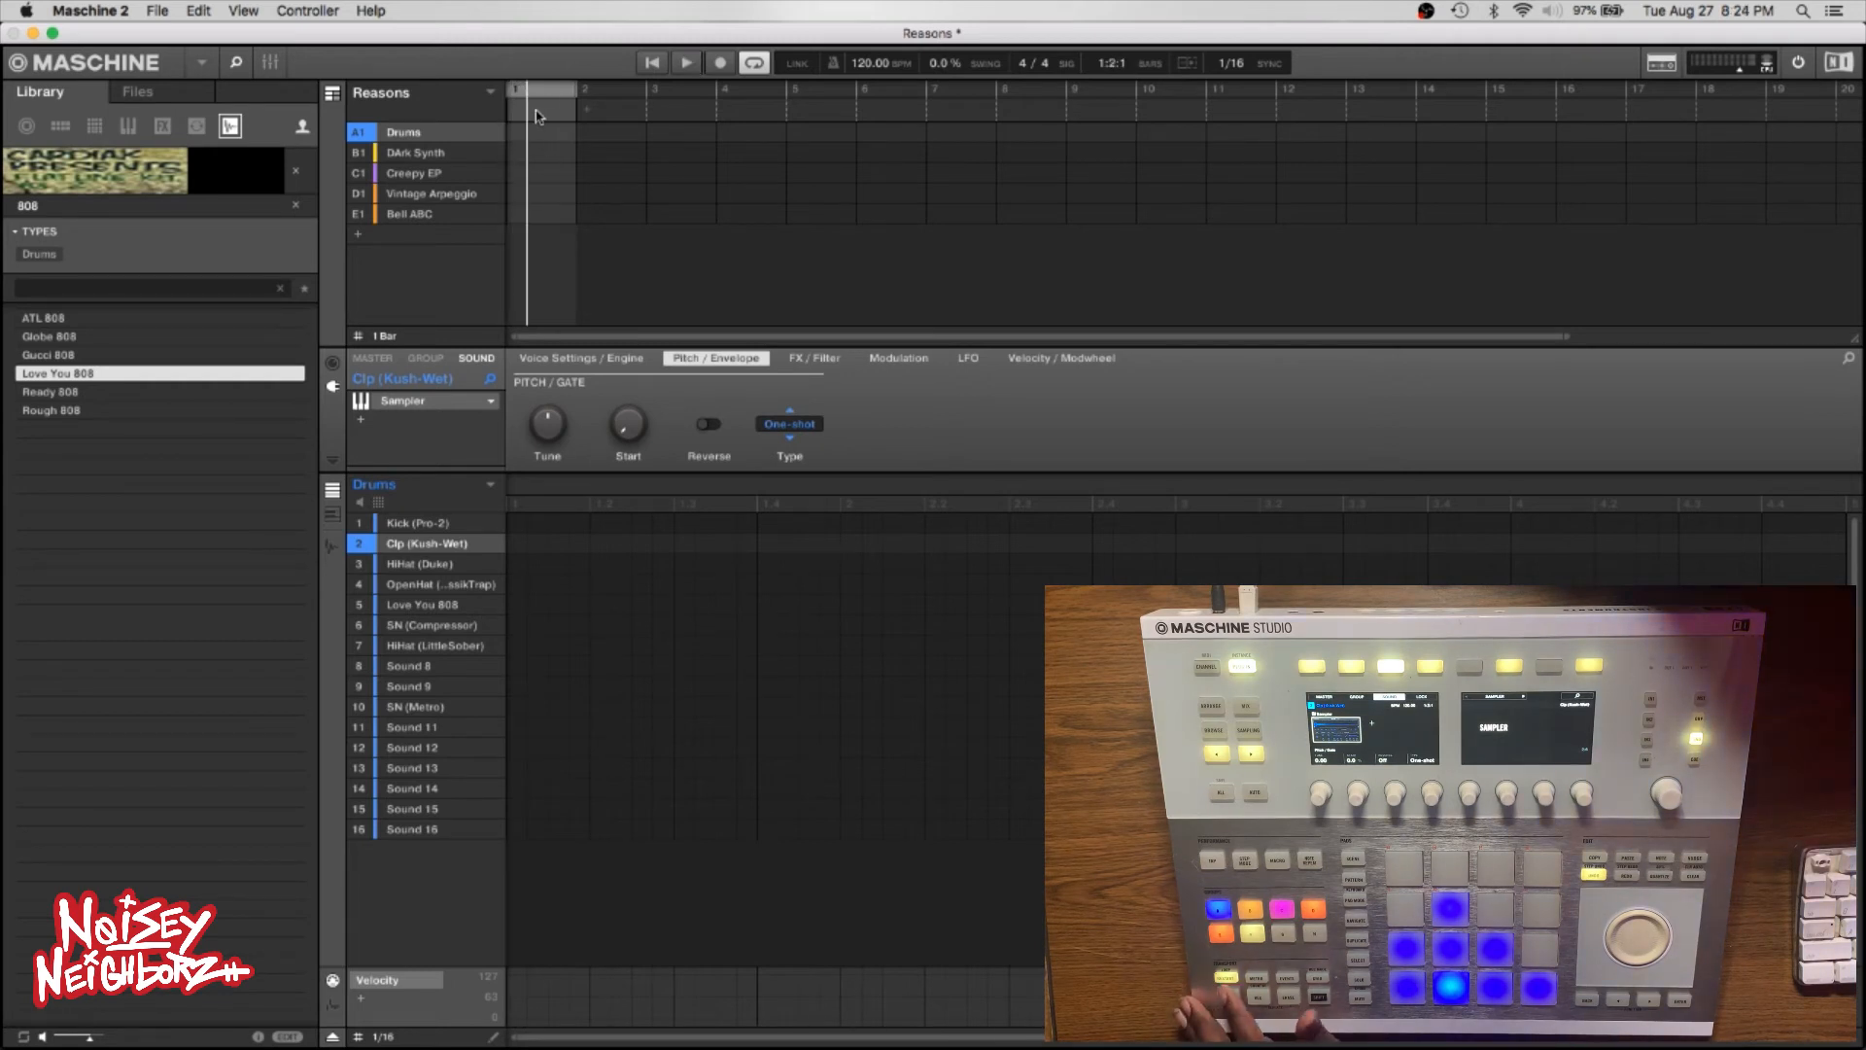
# Return to the song arrangement timeline and append the Intro scene as the first section at bar 1.
pyautogui.press('Tab')
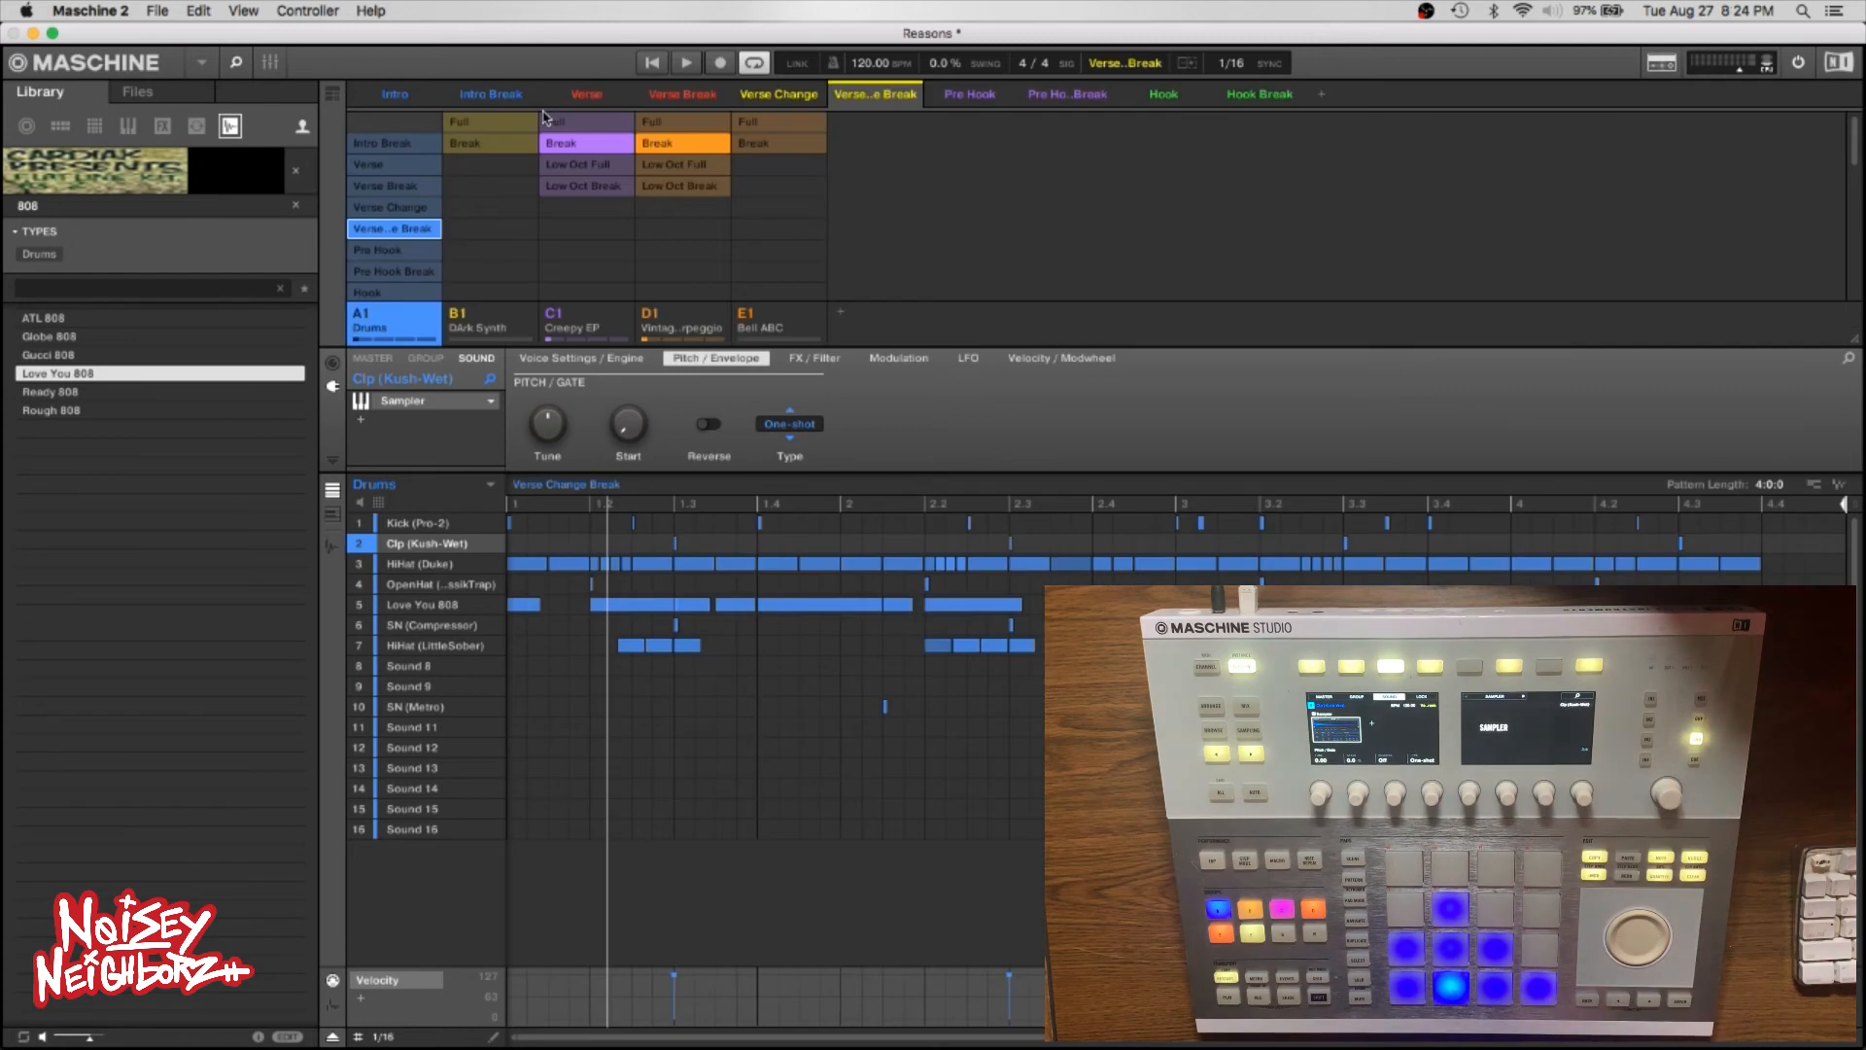
pyautogui.click(333, 93)
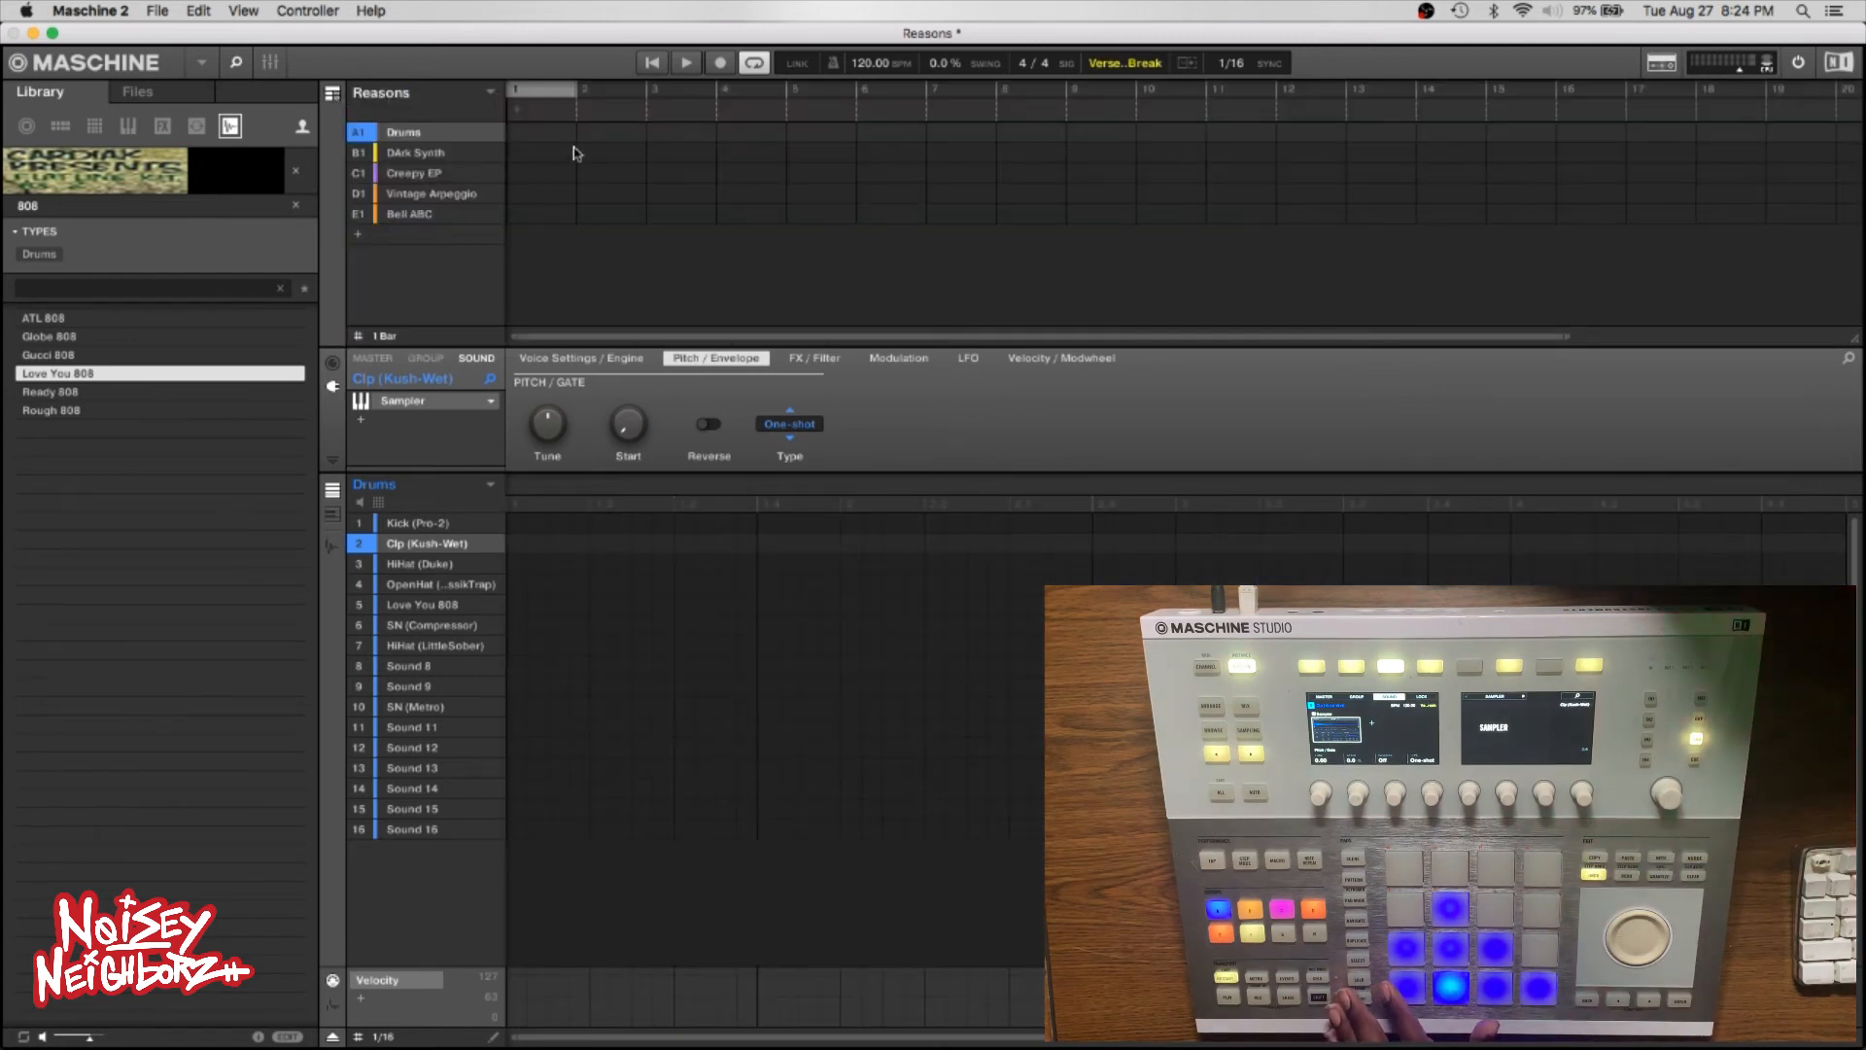
pyautogui.rightClick(518, 114)
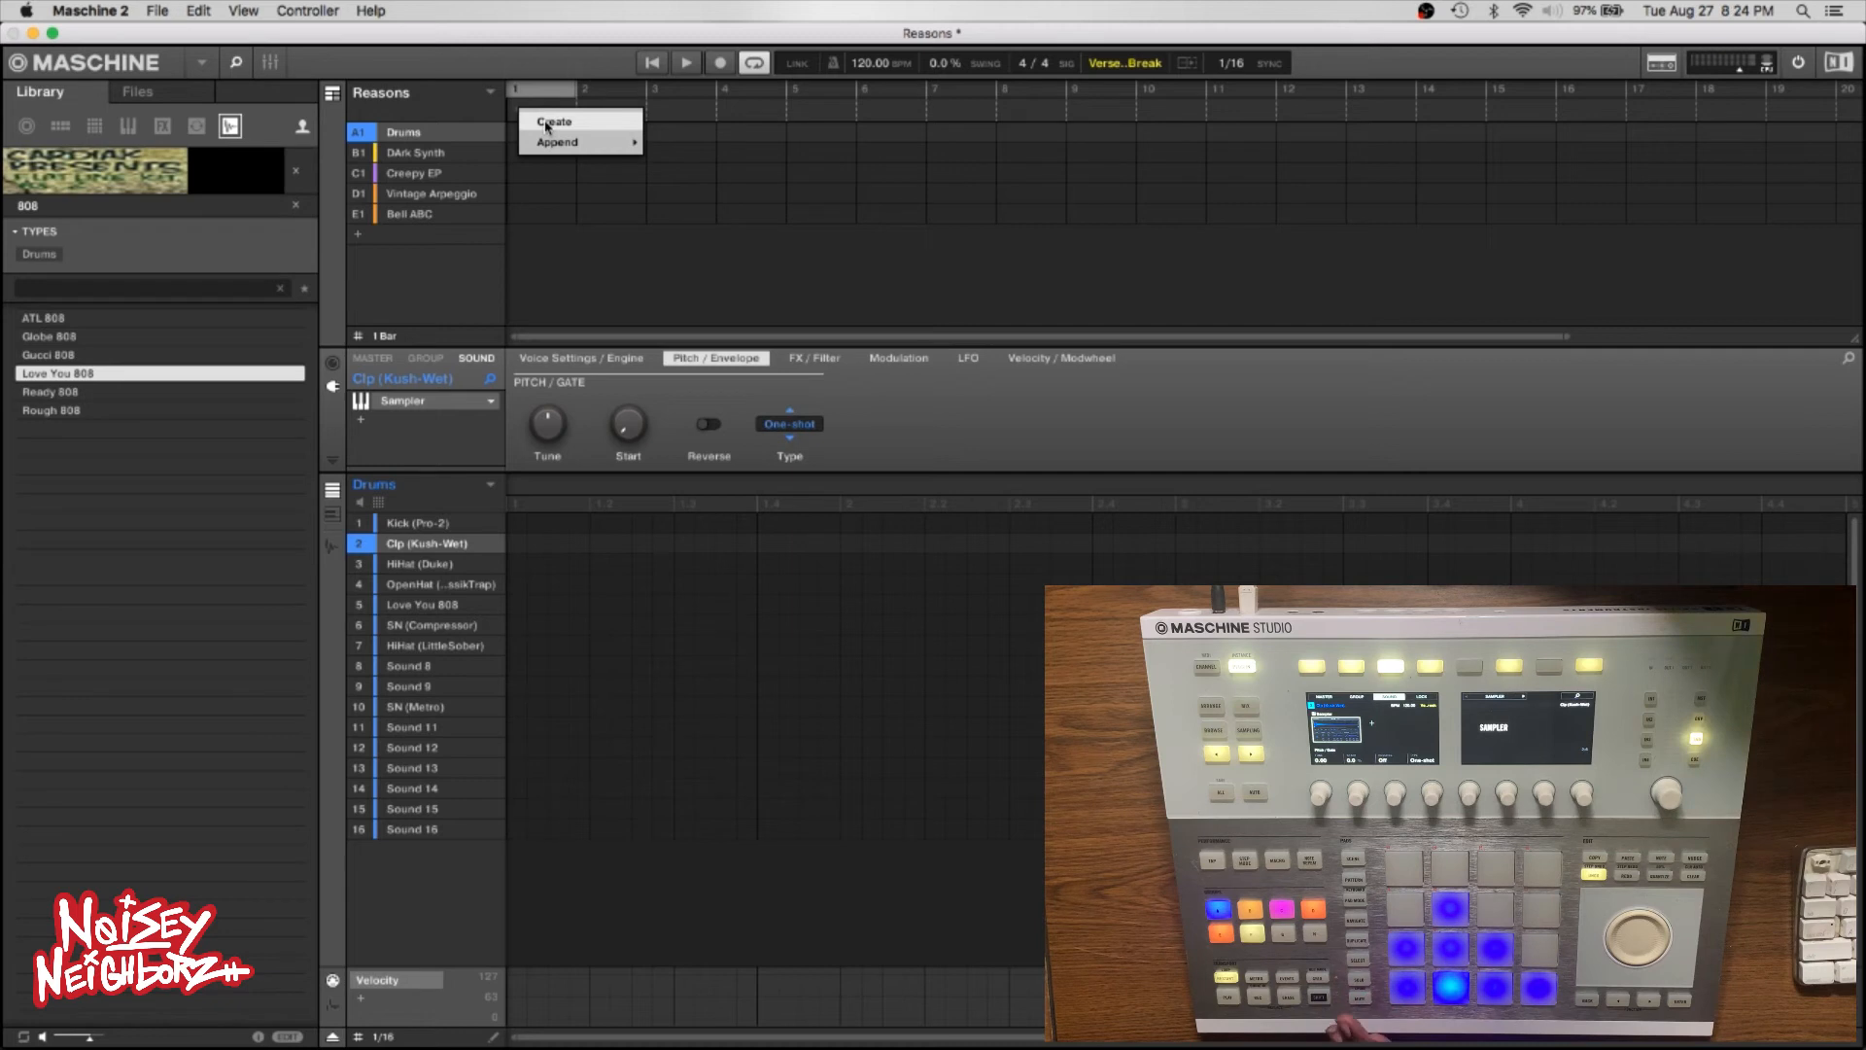
pyautogui.moveTo(557, 146)
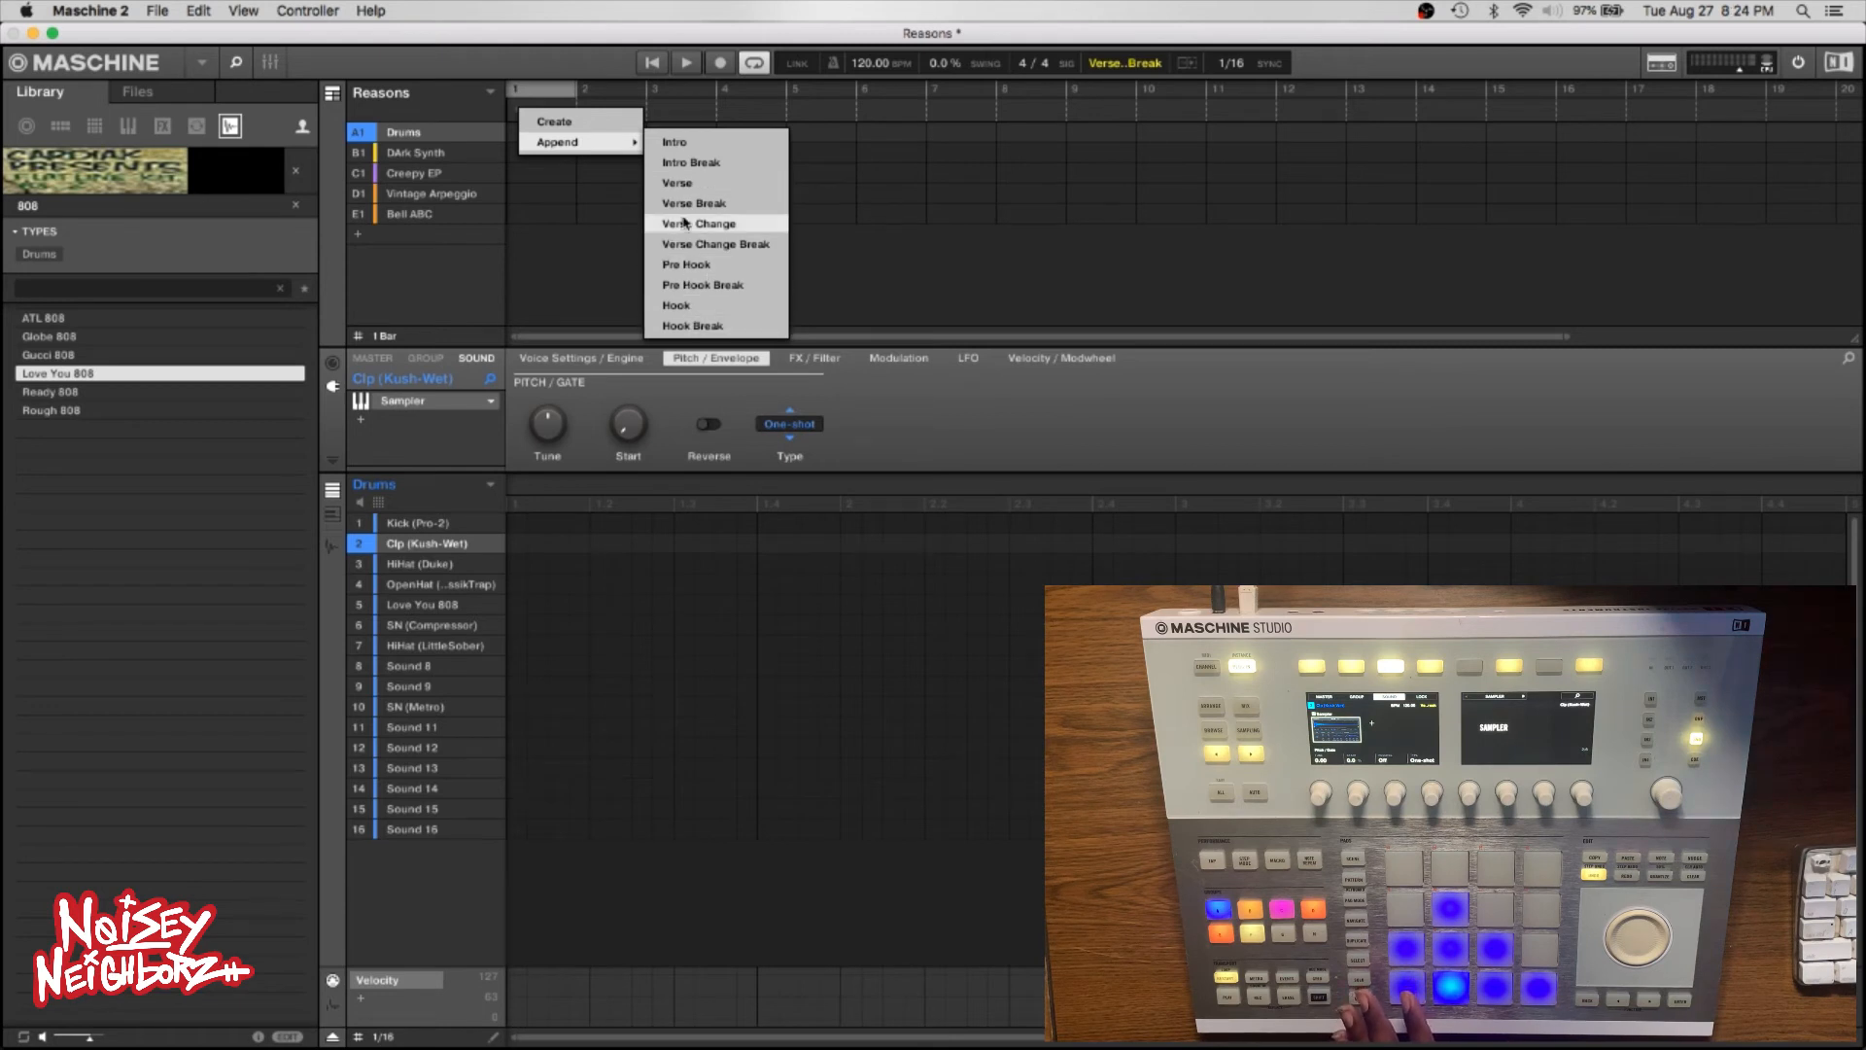
pyautogui.click(685, 147)
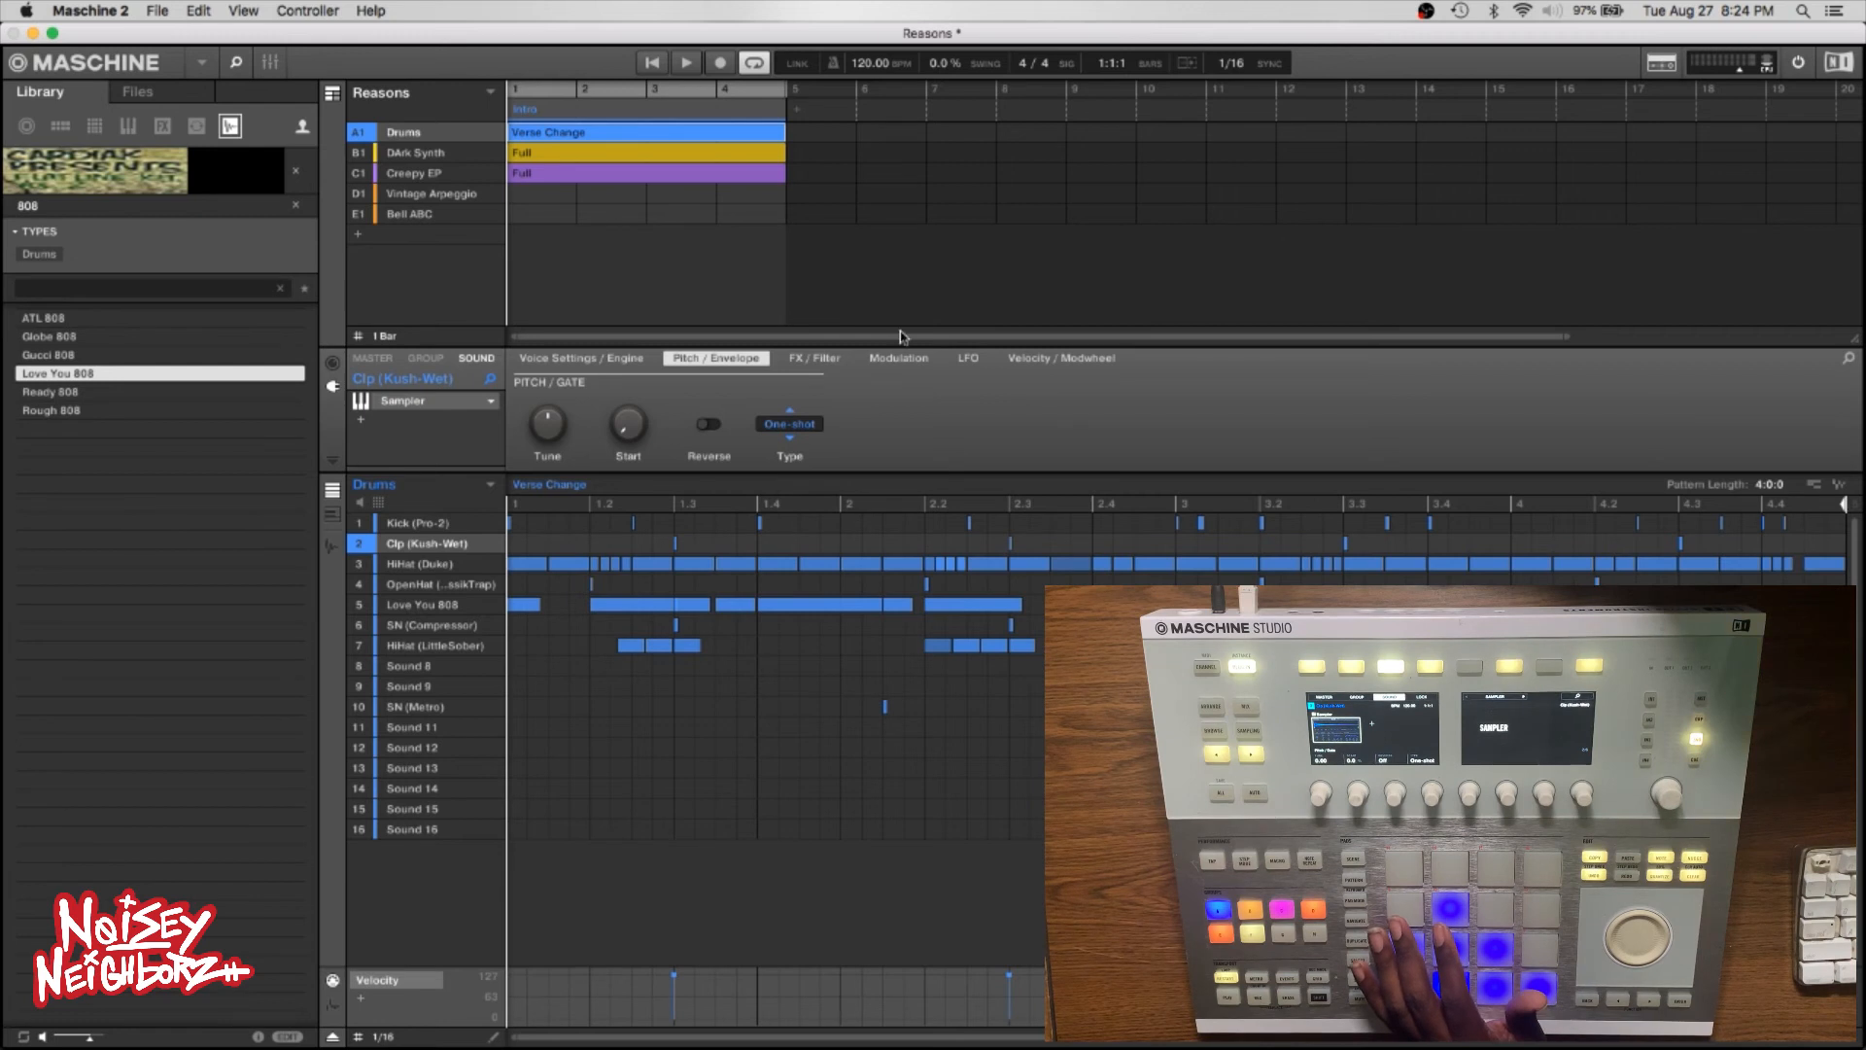
# Append the Intro Break scene directly after the Intro section at bar 5.
pyautogui.moveTo(1568, 336); pyautogui.dragTo(1858, 343)
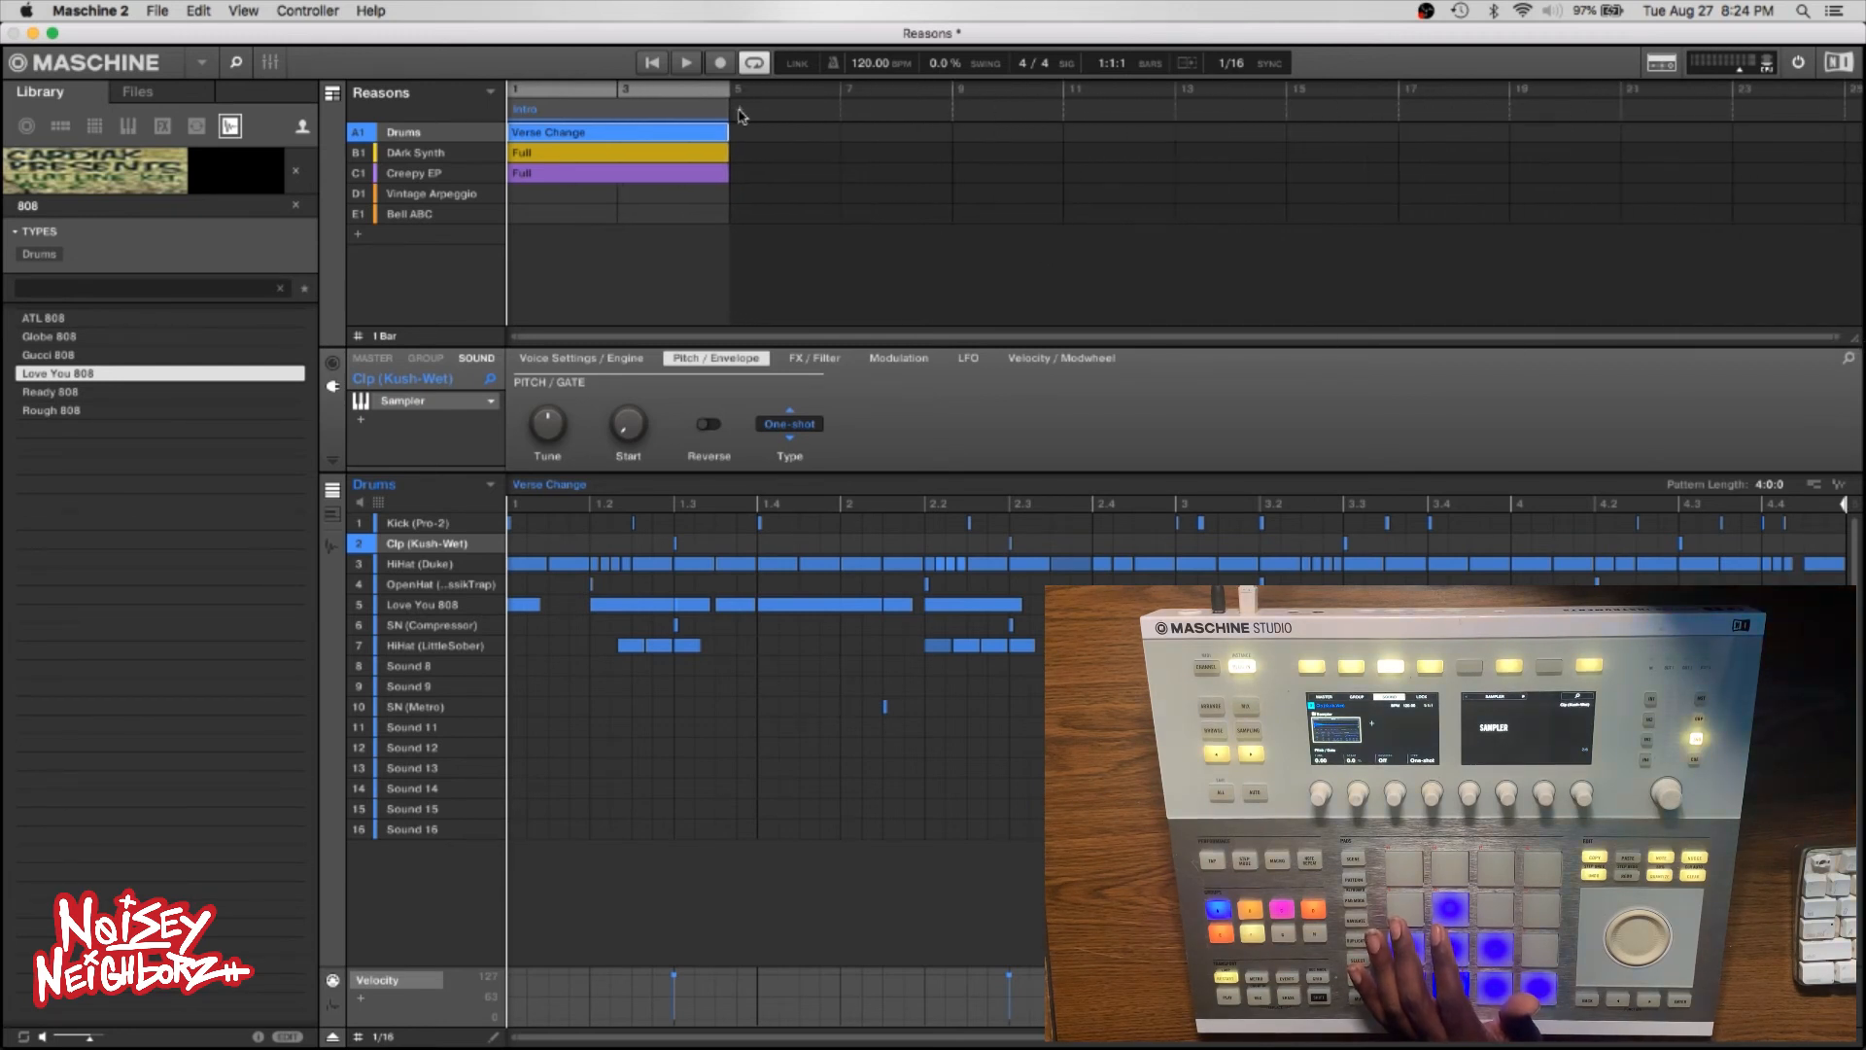
pyautogui.rightClick(741, 109)
pyautogui.moveTo(773, 137)
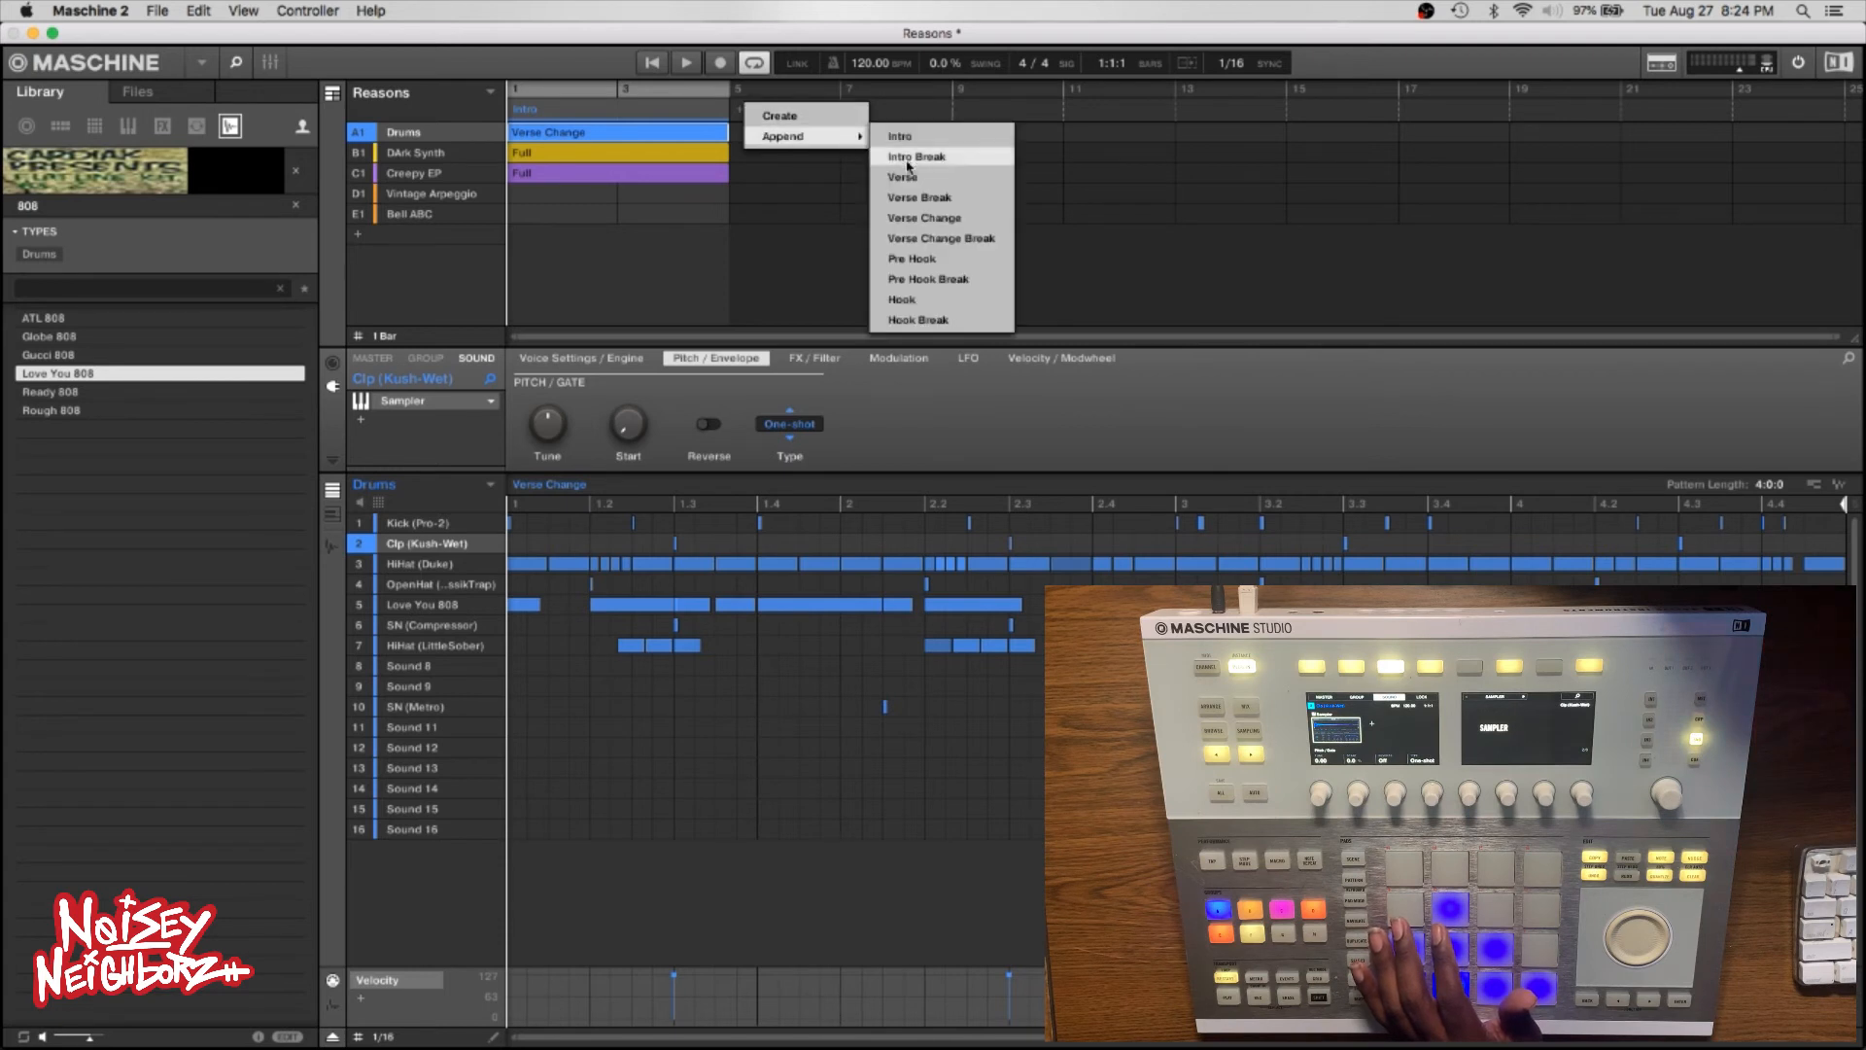
pyautogui.click(867, 152)
# Append the Verse scene at bar 9 and the Verse Break scene at bar 13 on the song timeline.
pyautogui.rightClick(962, 114)
pyautogui.moveTo(996, 137)
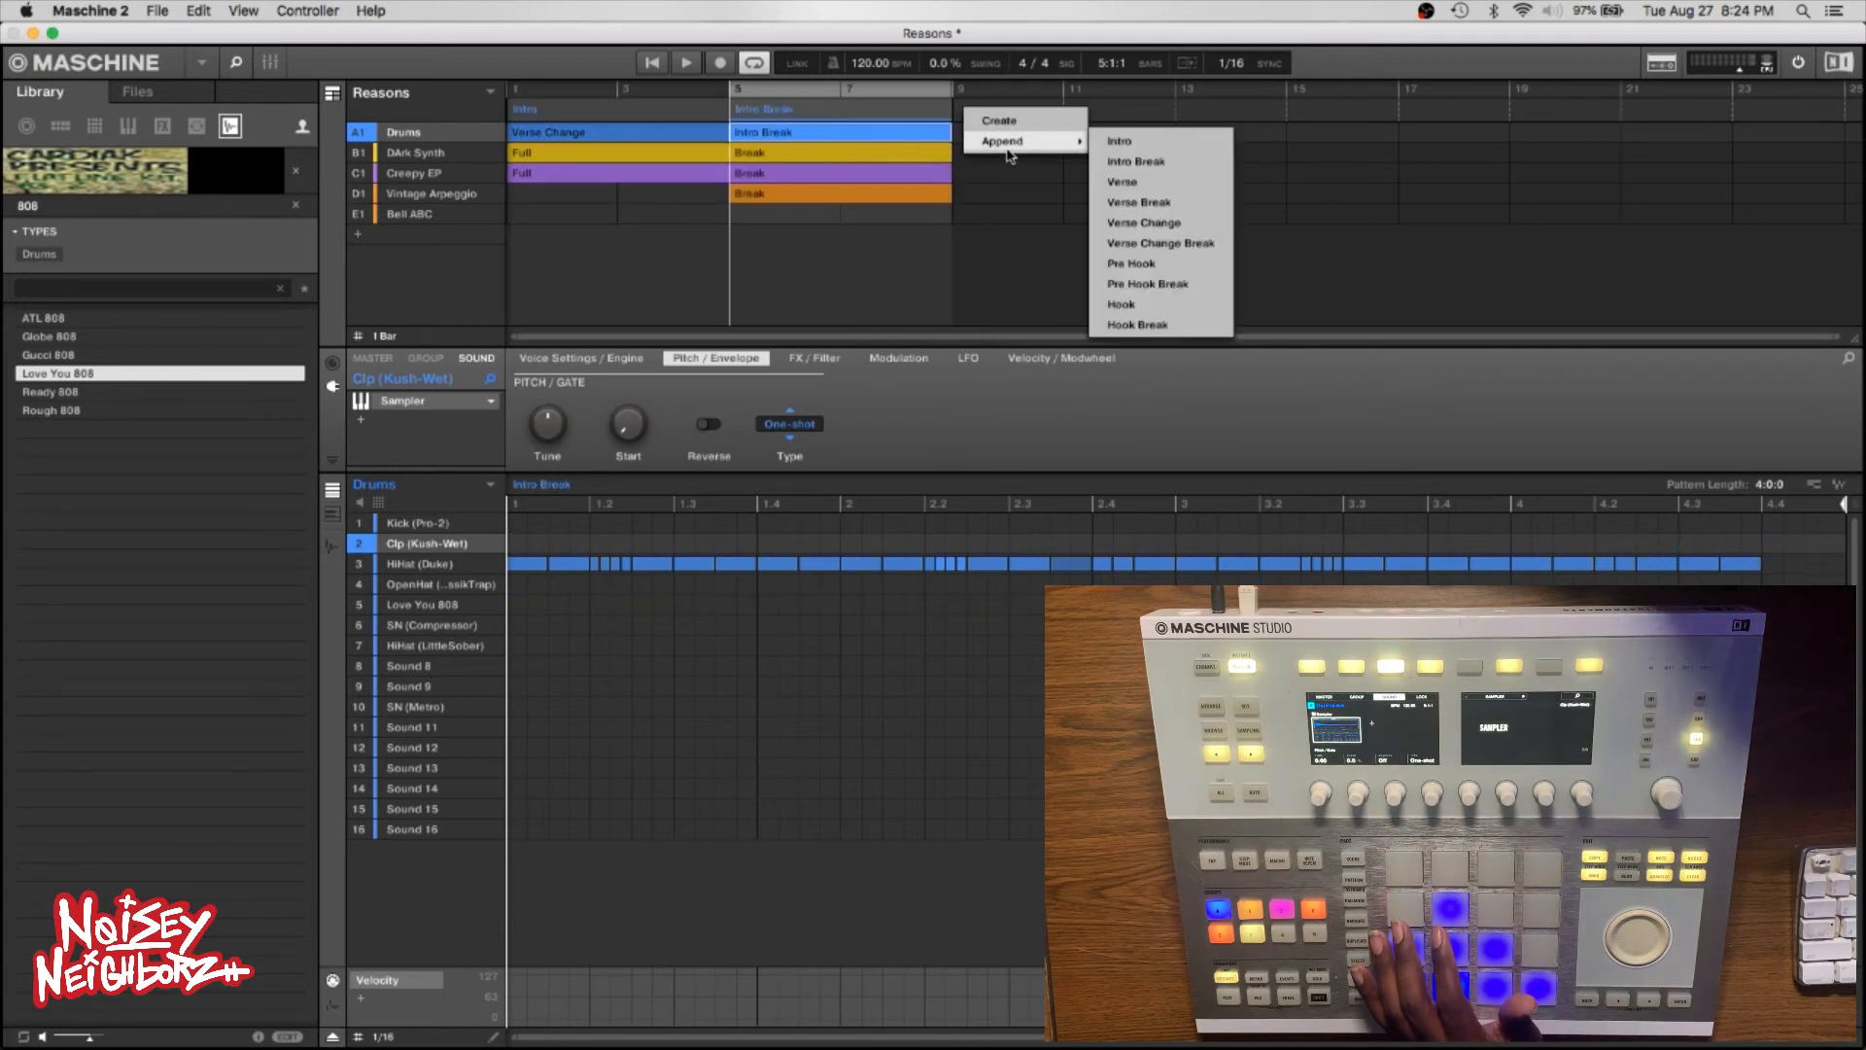
pyautogui.click(1132, 184)
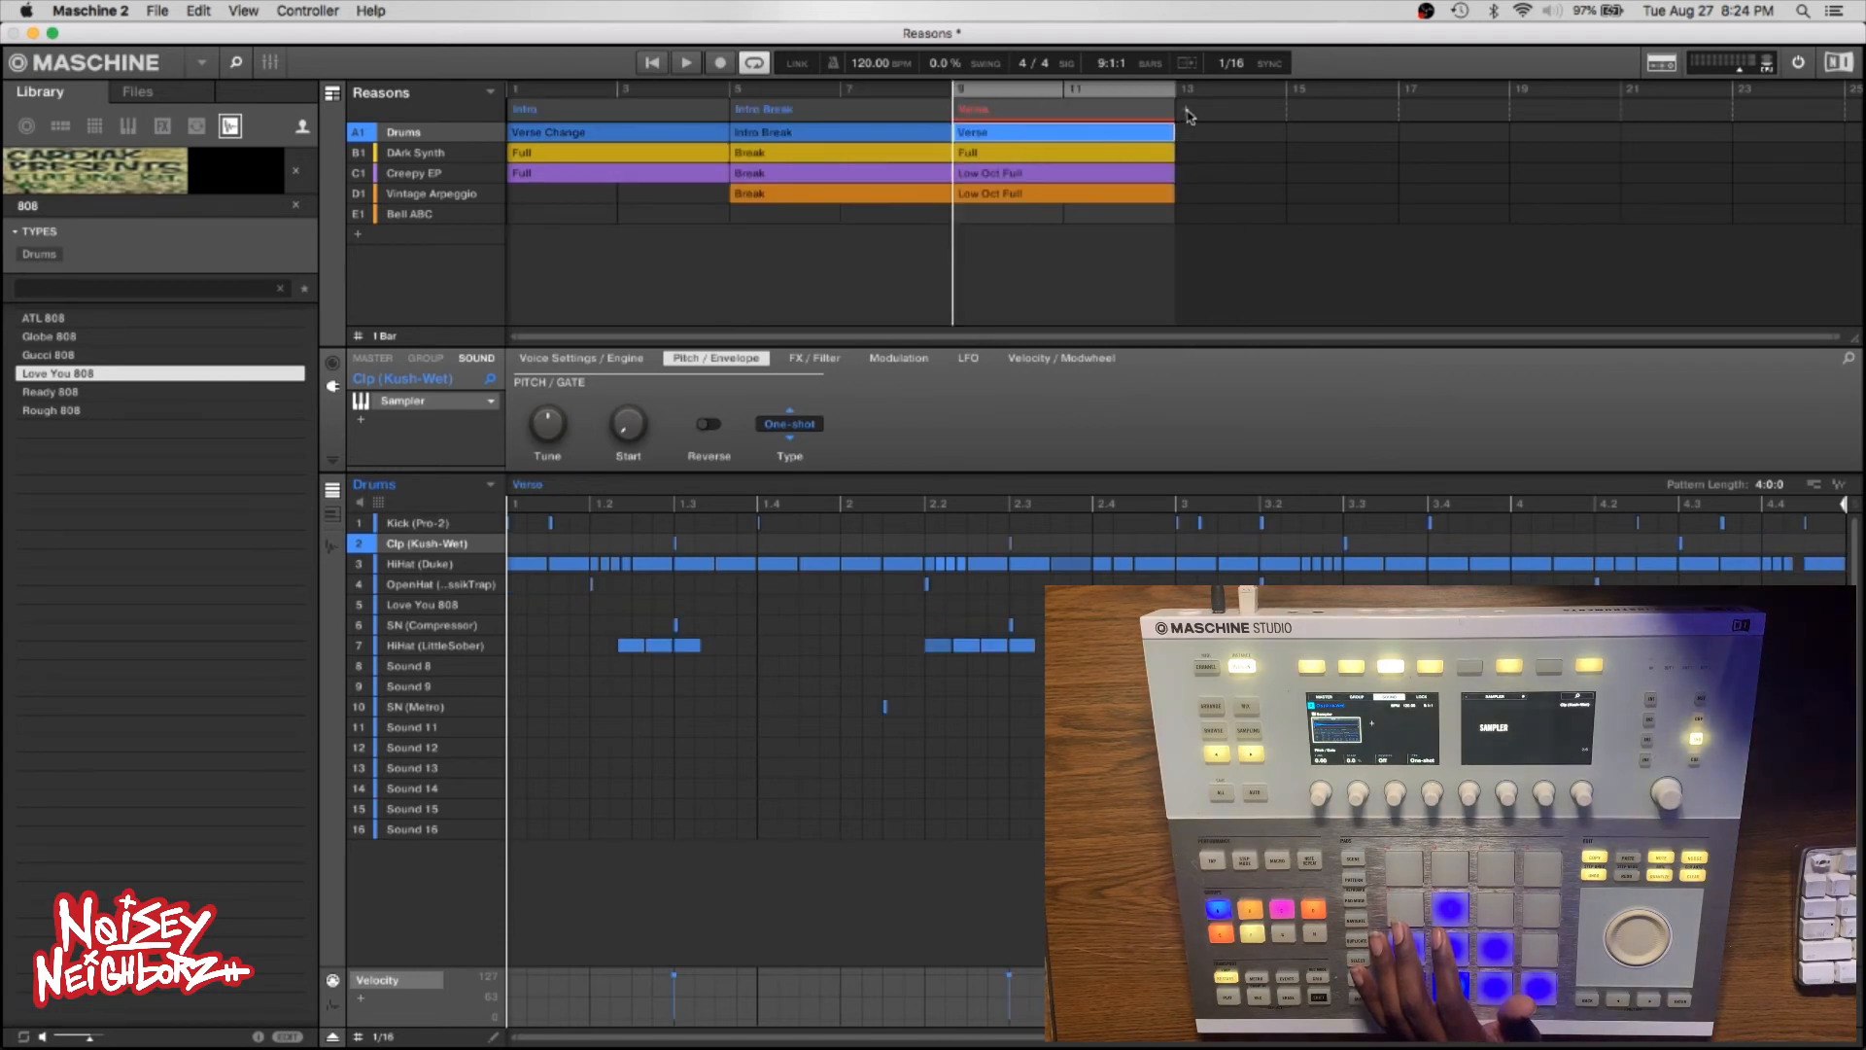
pyautogui.rightClick(1187, 113)
pyautogui.moveTo(1210, 148)
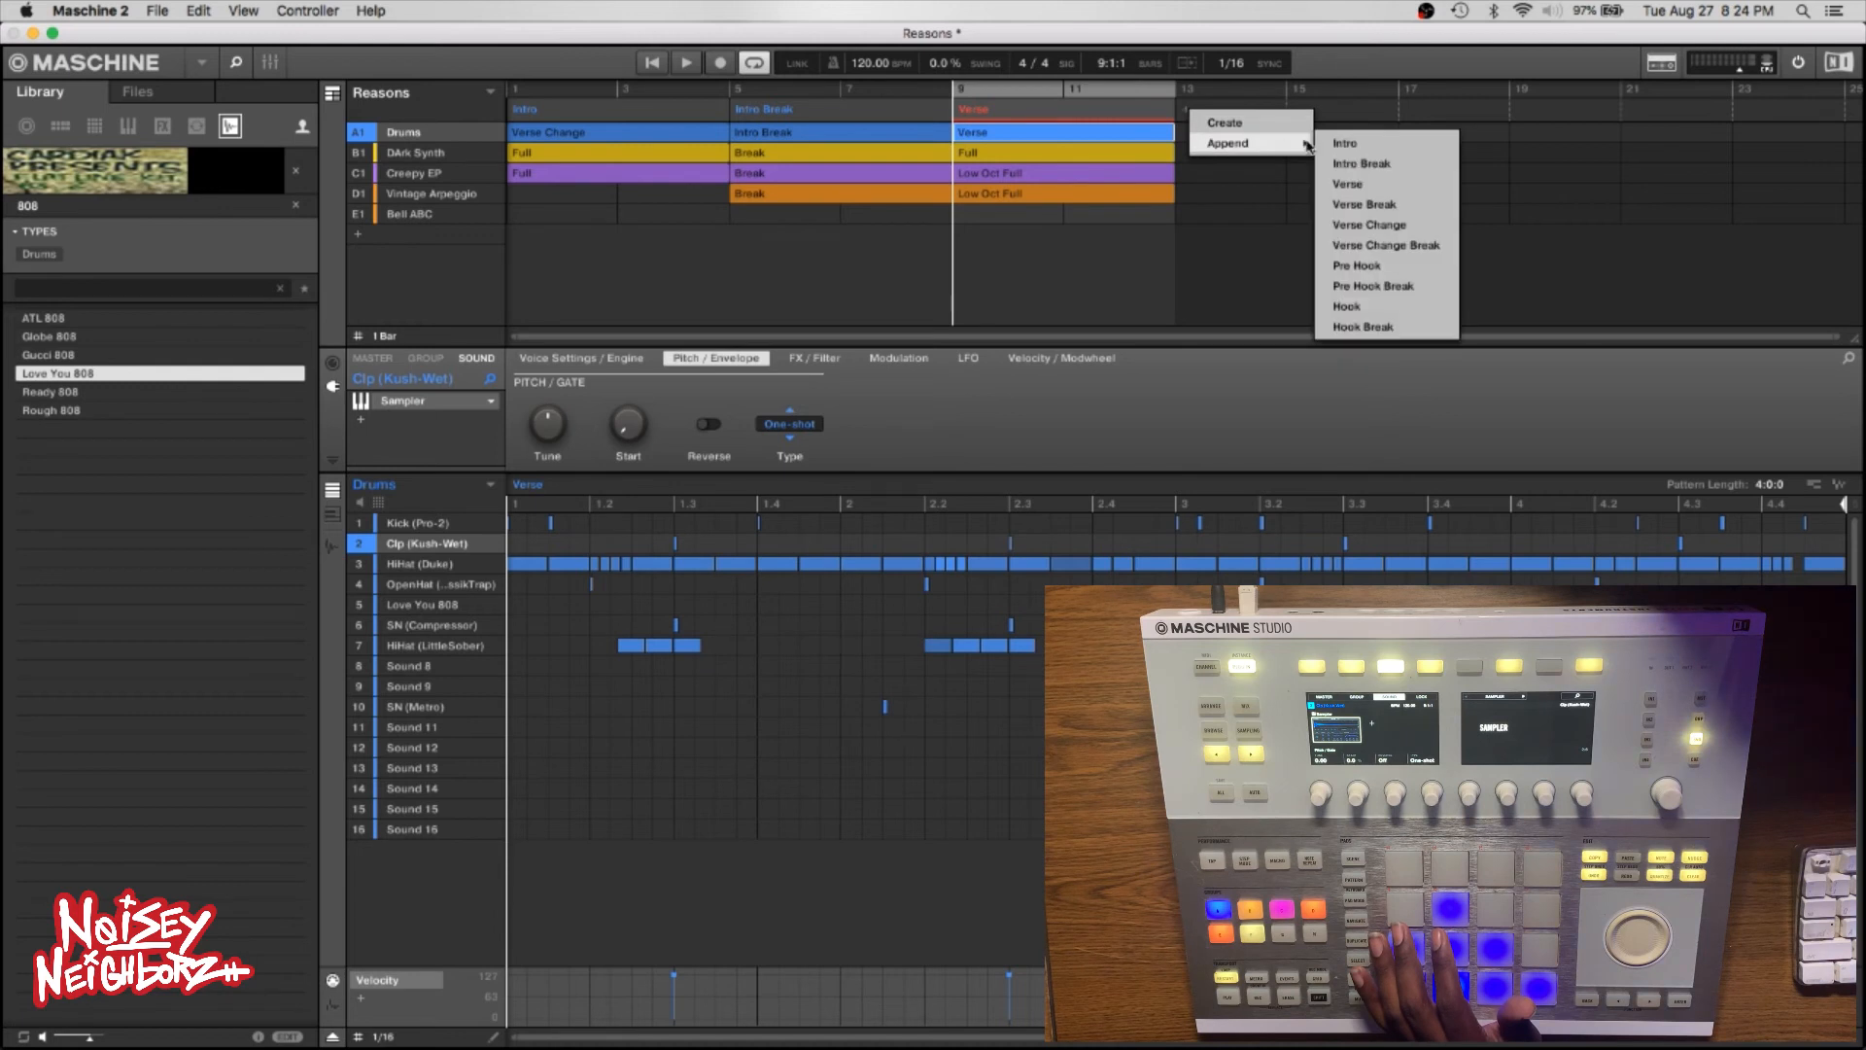
pyautogui.click(1349, 206)
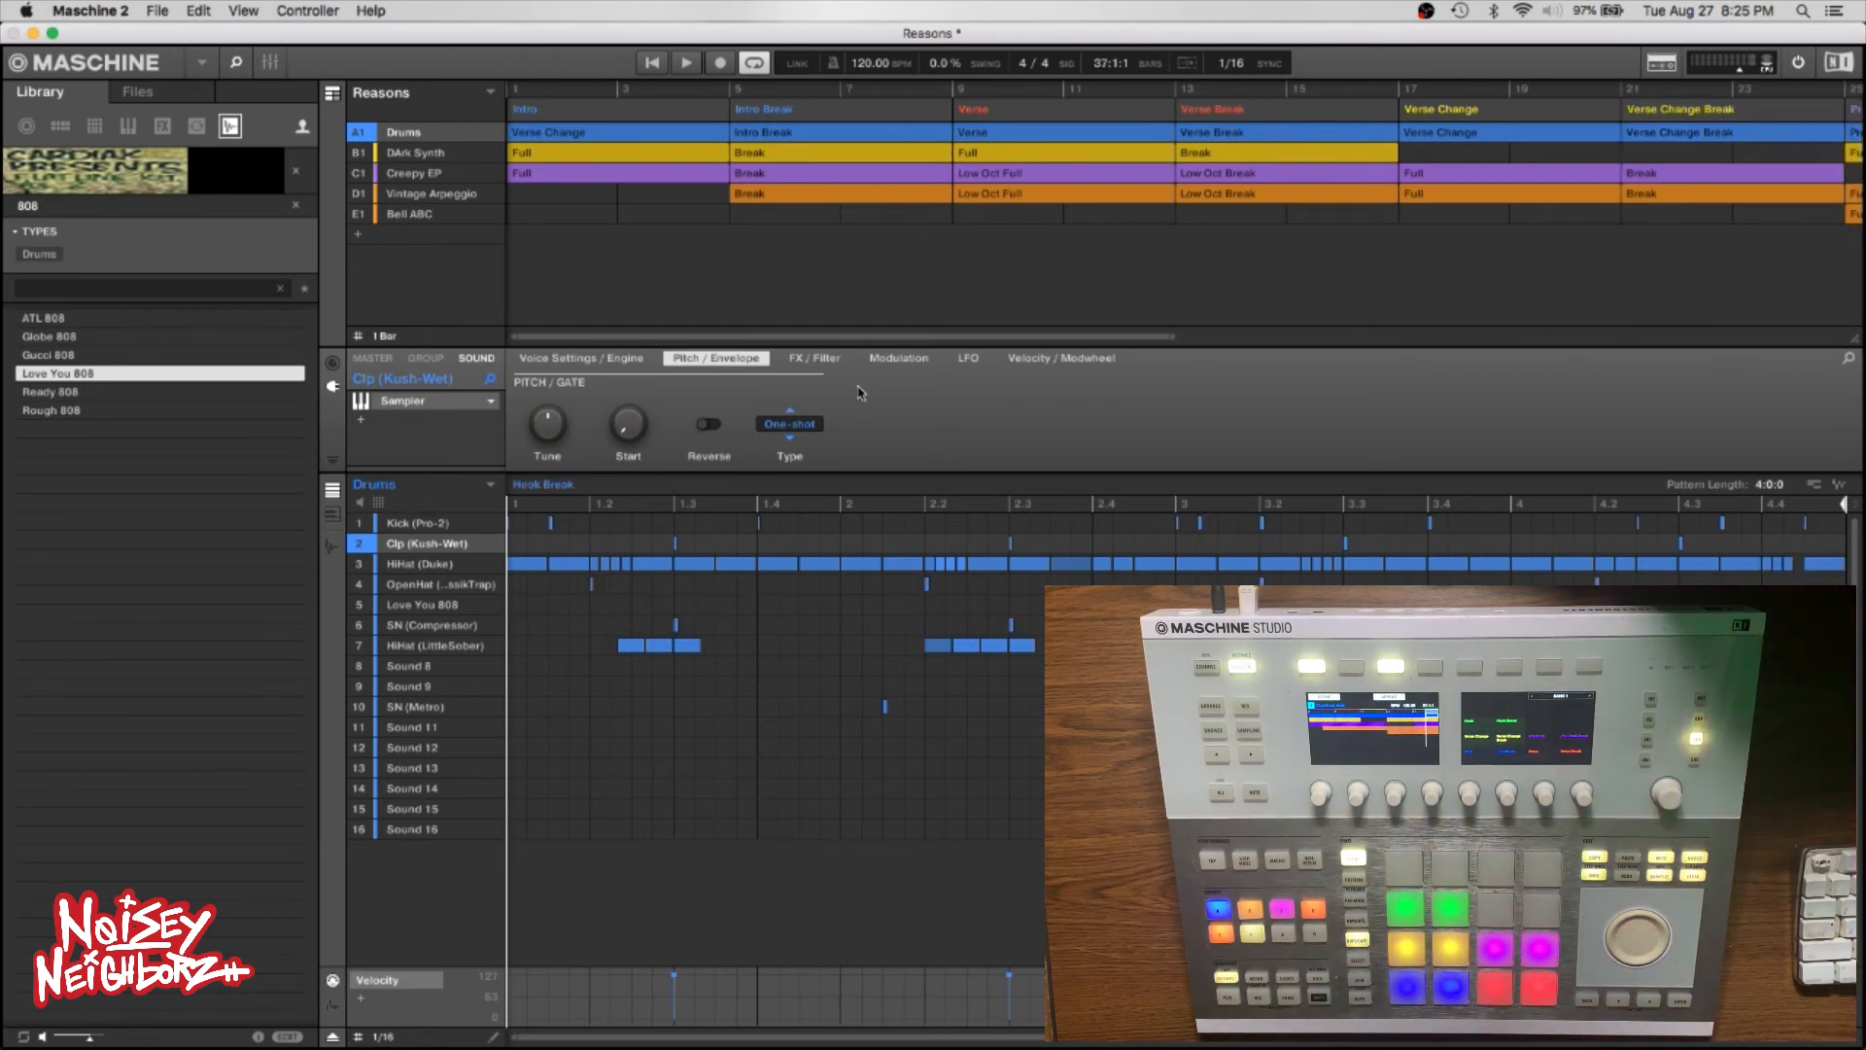
# Review the full song timeline through the Hook Break section, check the scene grid, and return to the arrangement.
pyautogui.moveTo(1169, 333); pyautogui.dragTo(1840, 319)
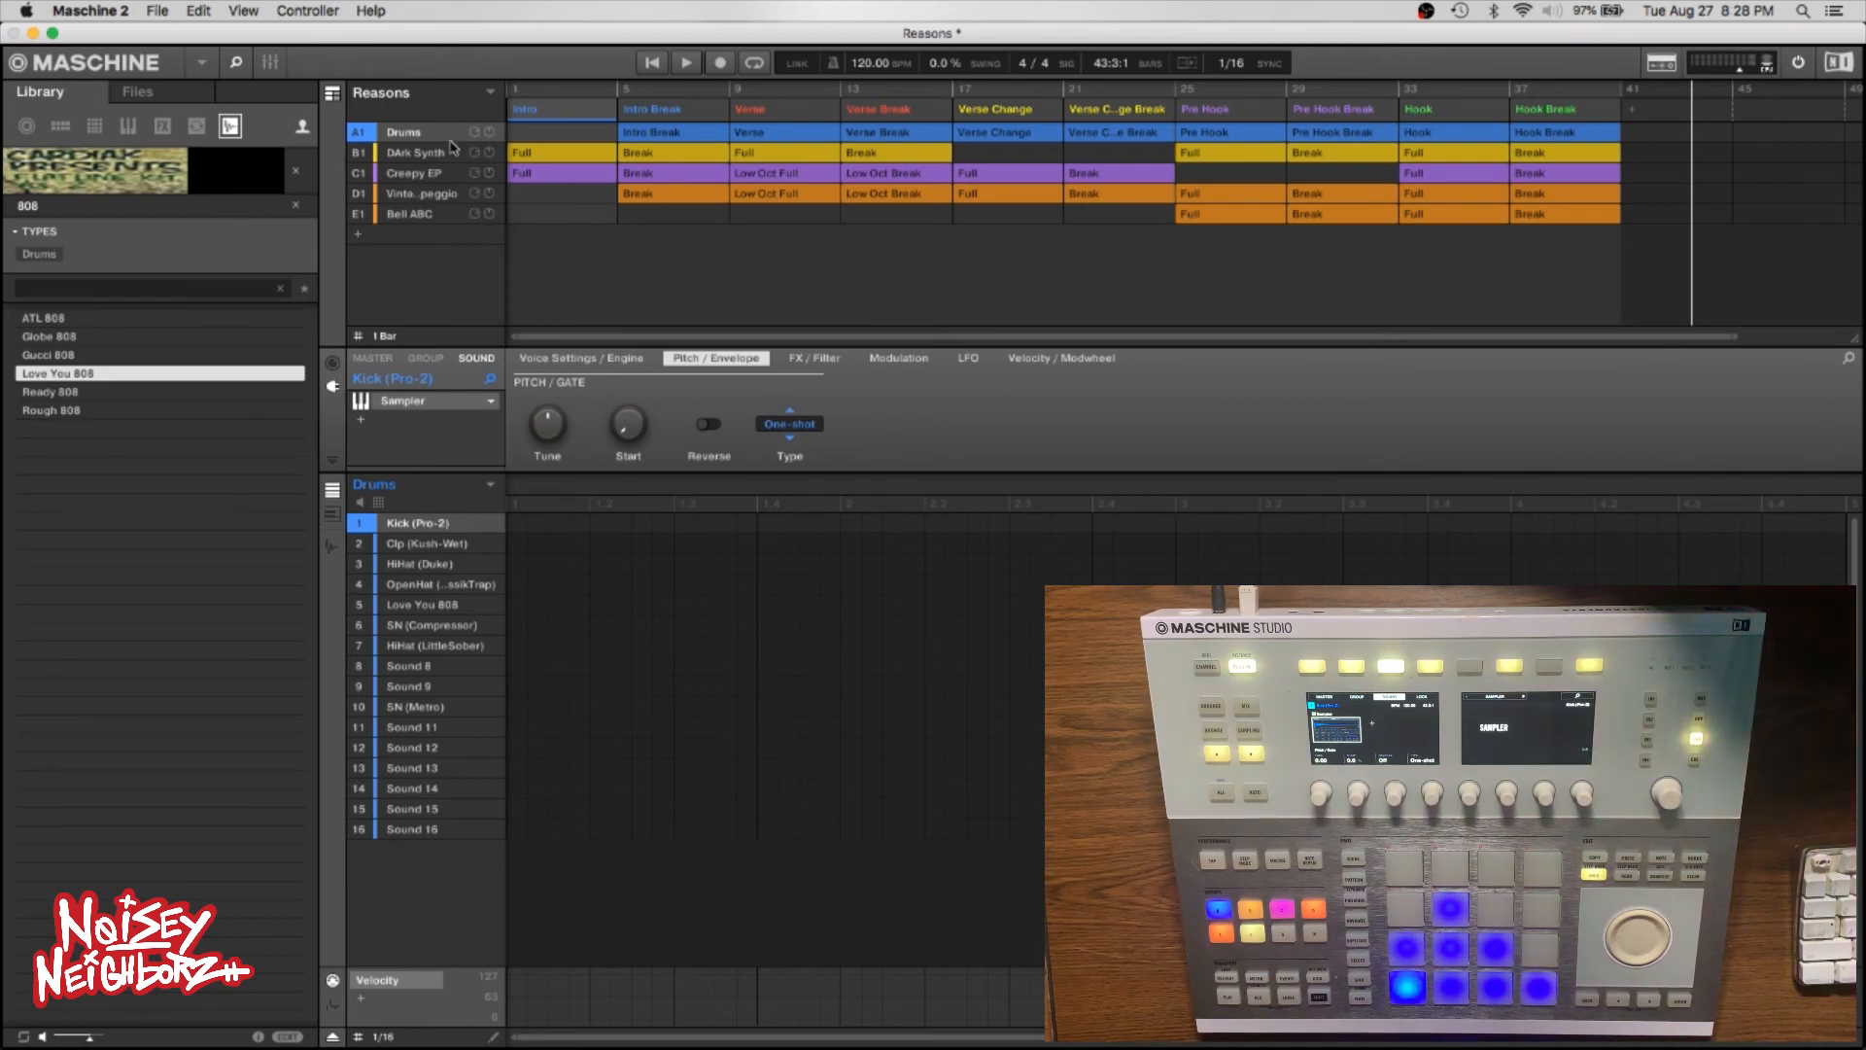
pyautogui.click(333, 94)
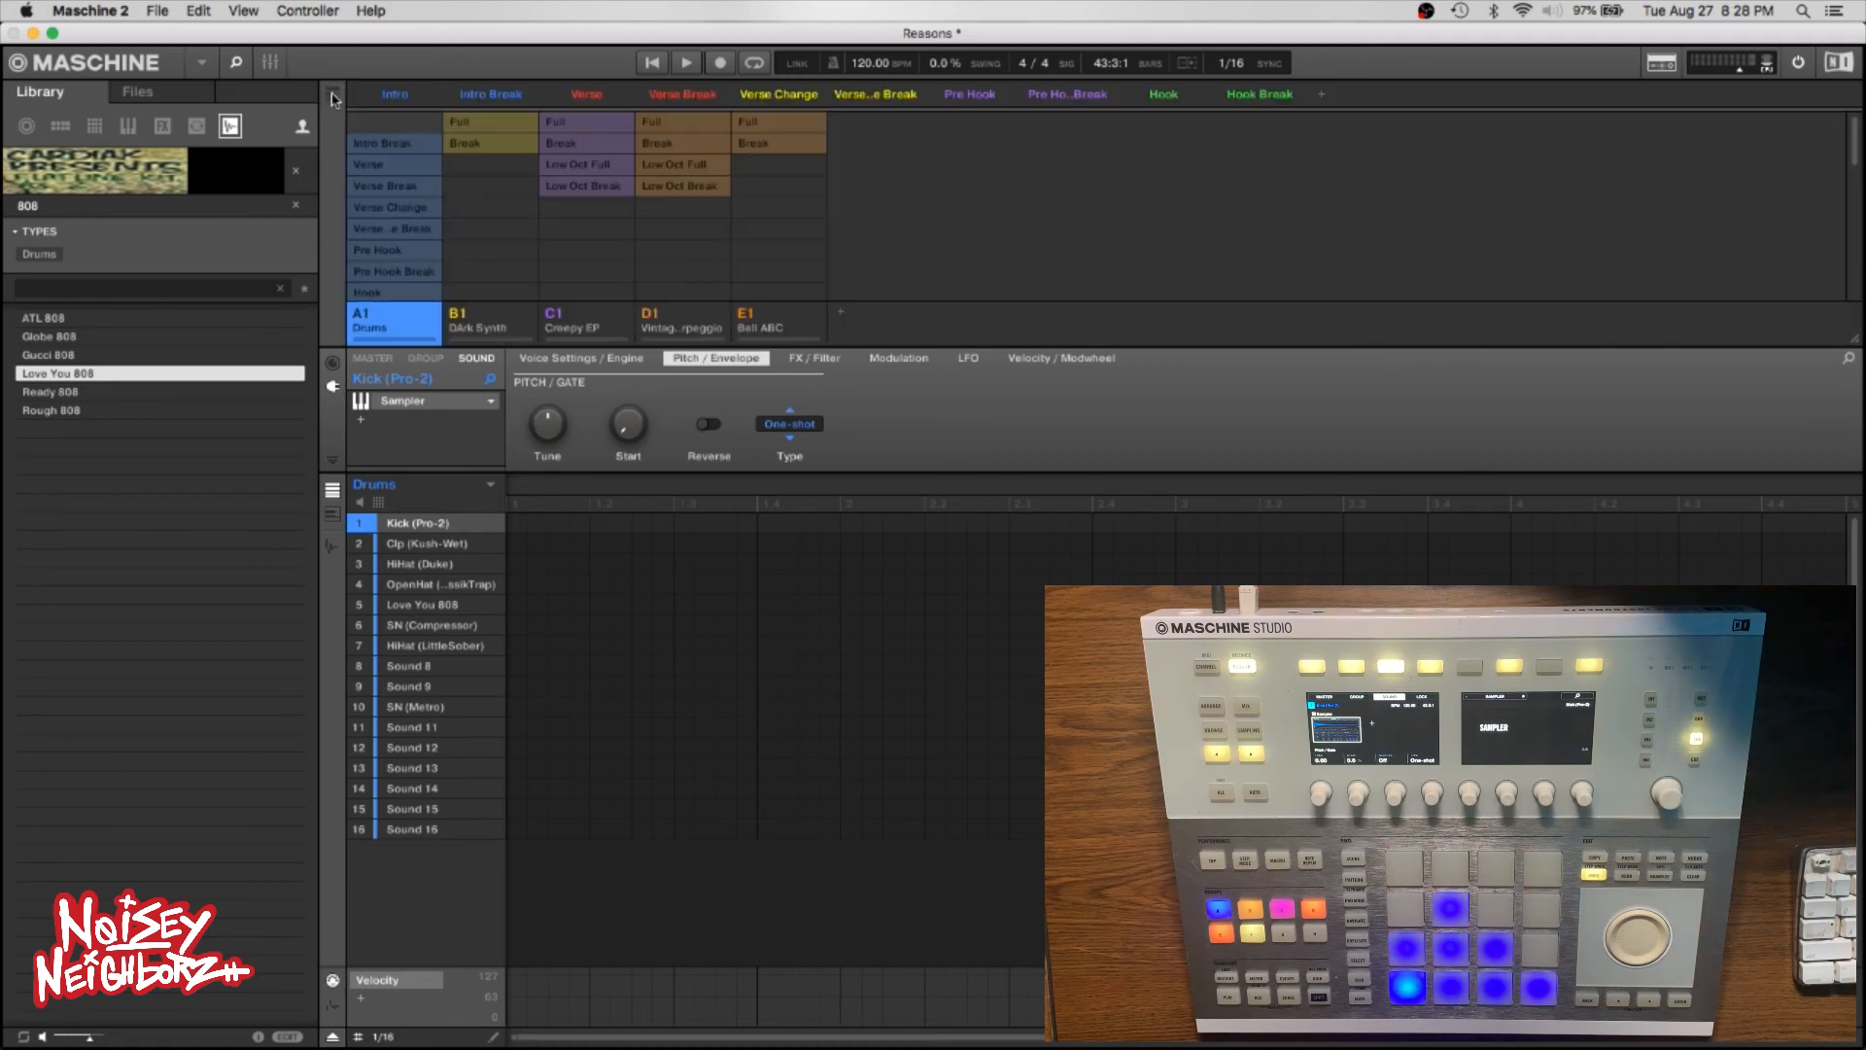
pyautogui.click(332, 95)
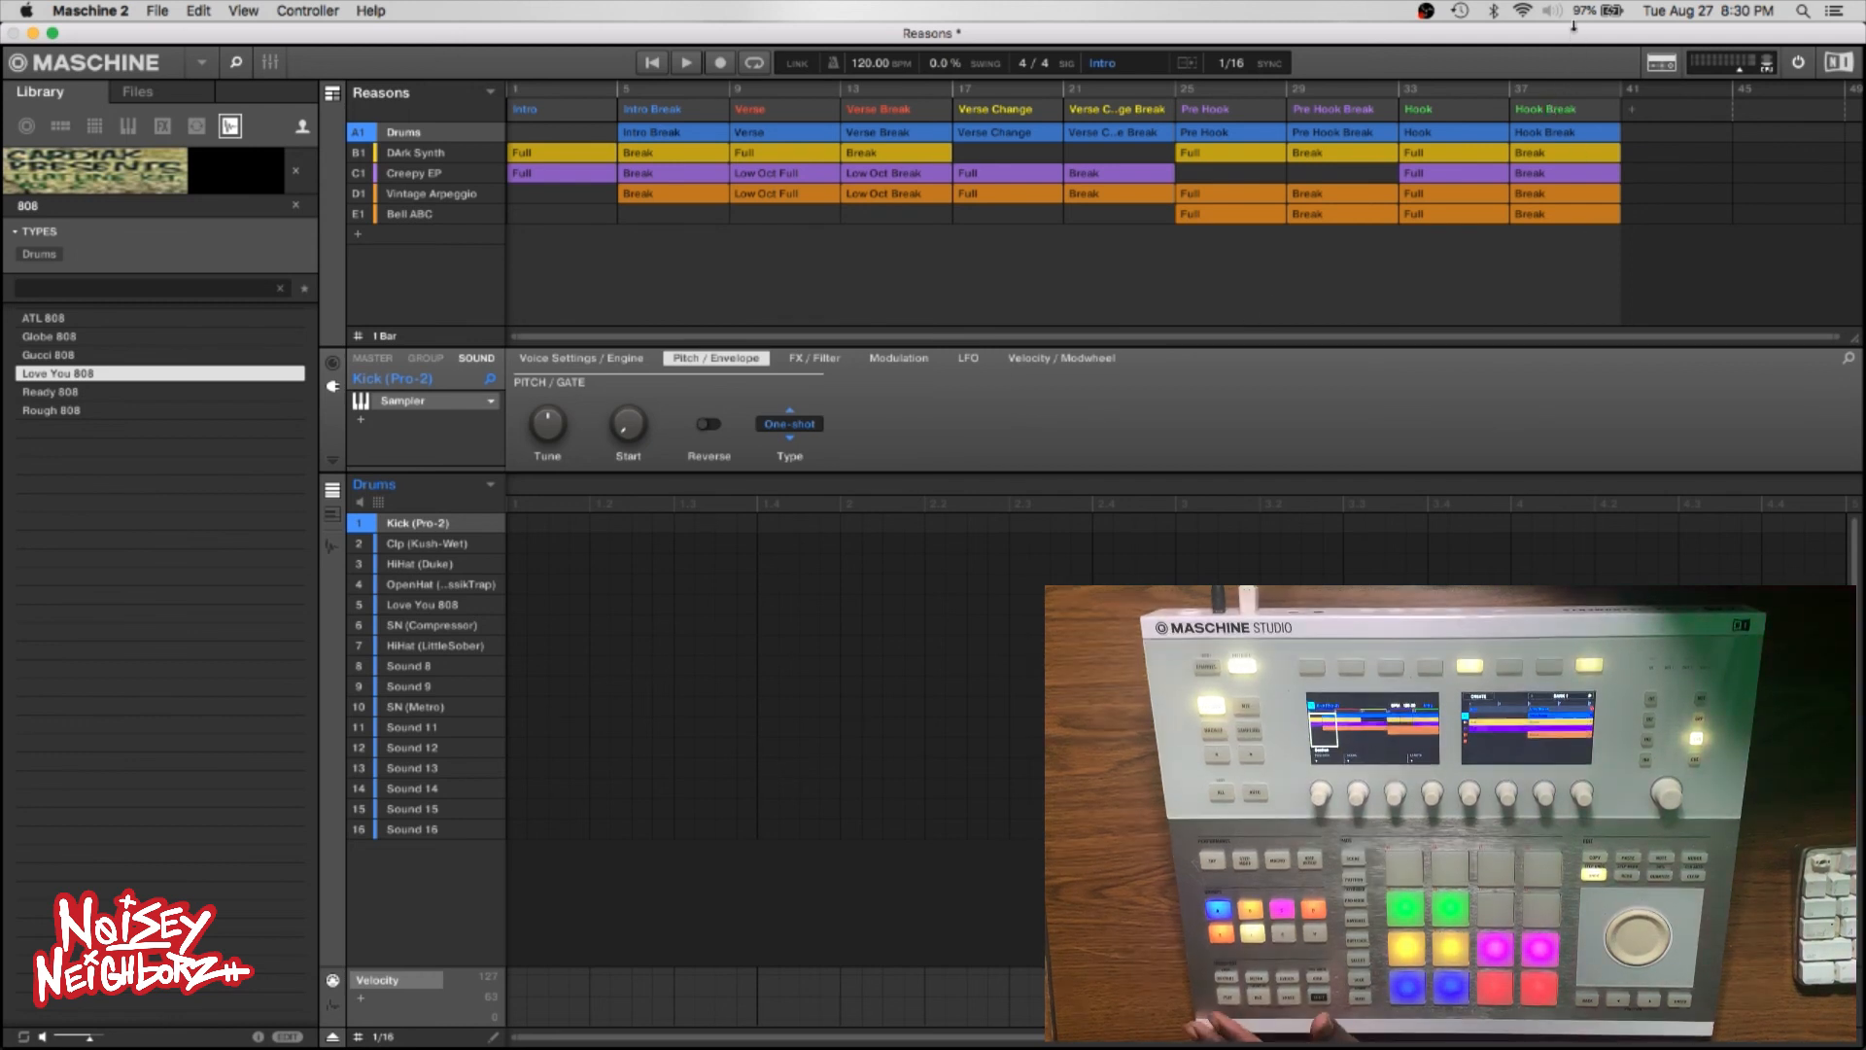
pyautogui.click(90, 11)
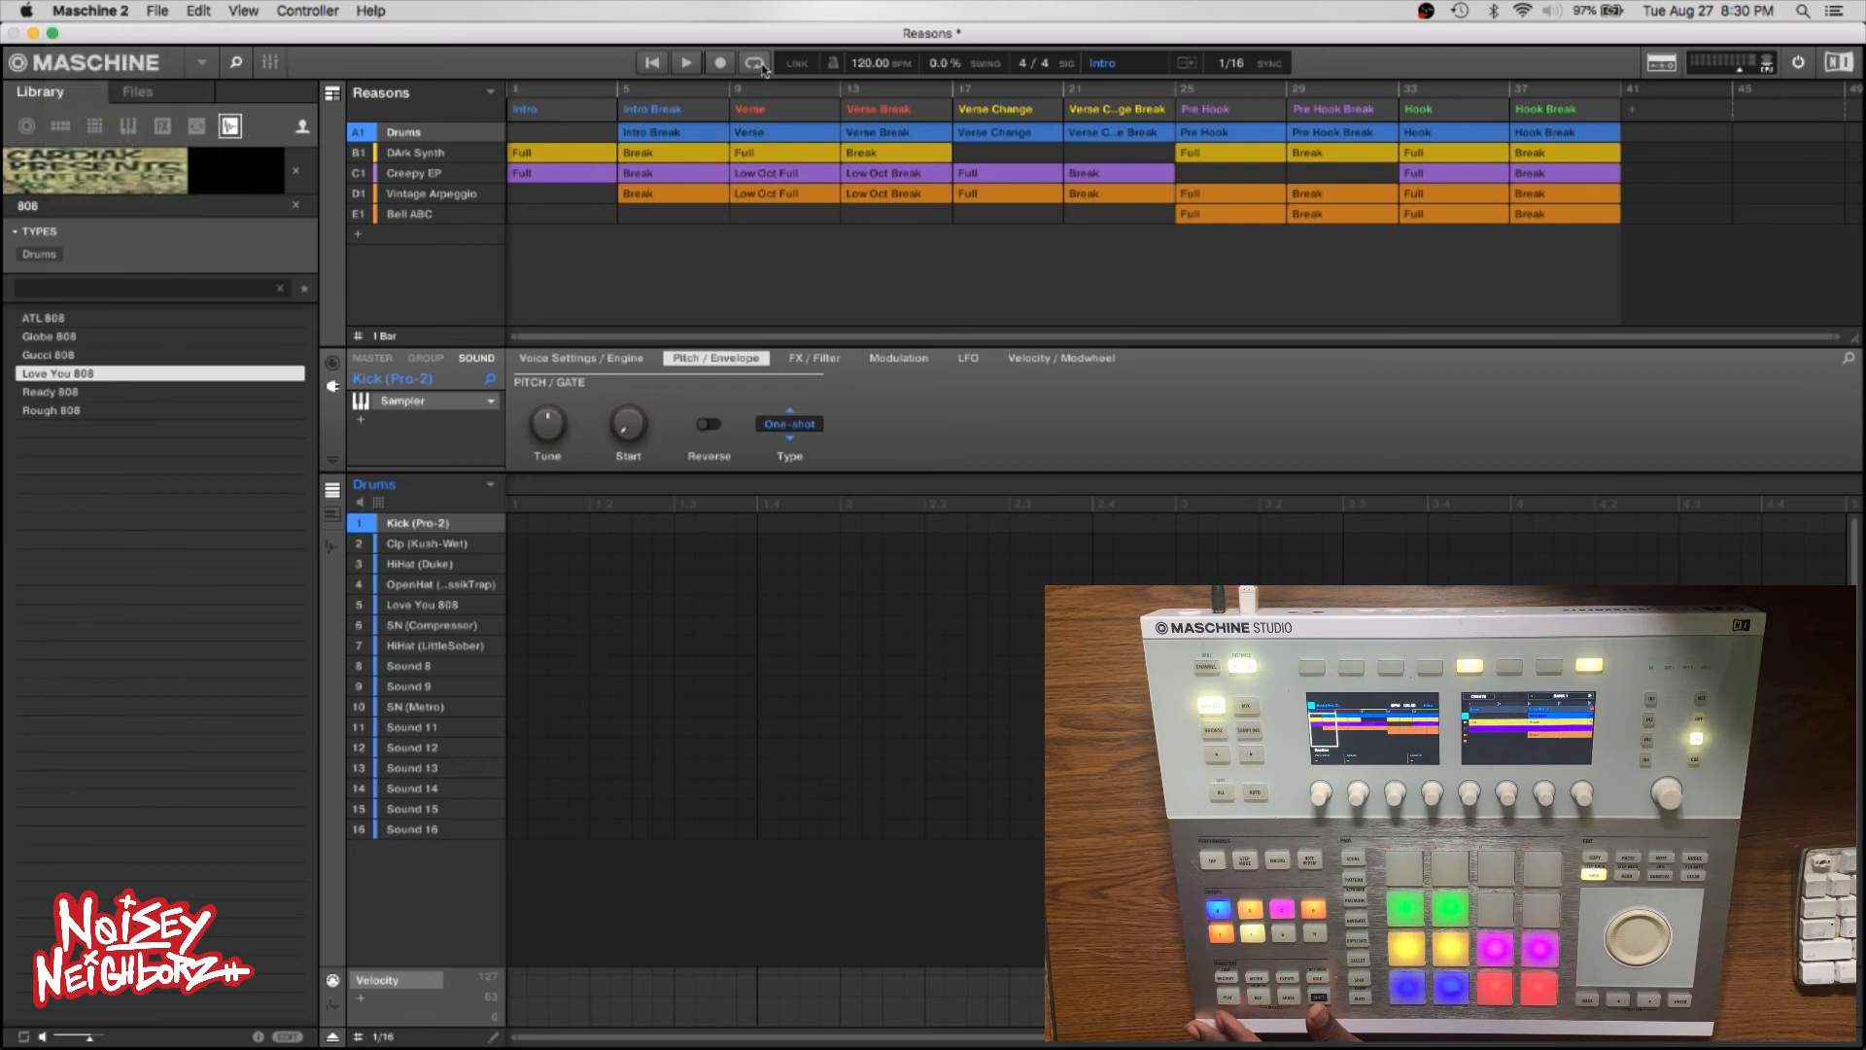